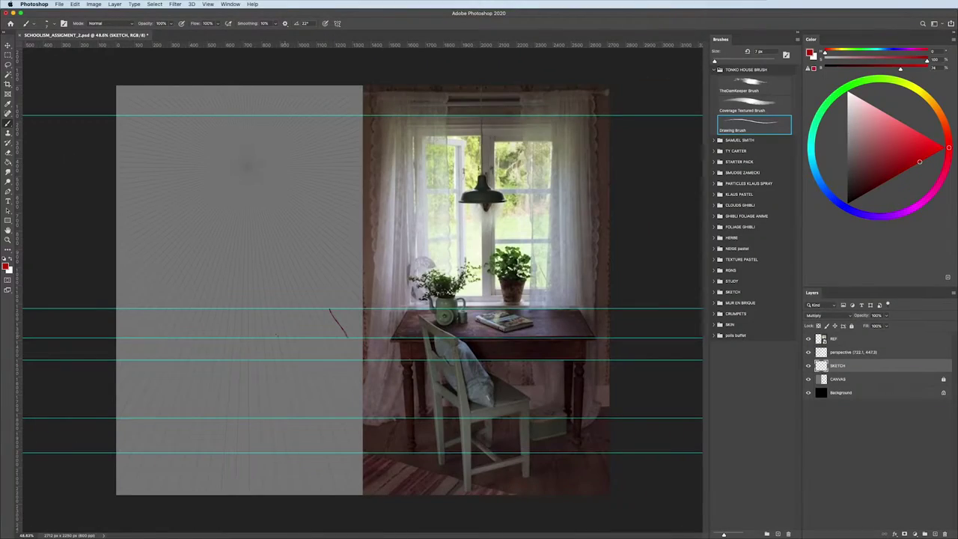
- Sketch the tabletop's front and lower edges with short leg stubs in red
left_click_drag(155, 314, 140, 335)
left_click_drag(347, 337, 142, 338)
left_click_drag(345, 339, 142, 341)
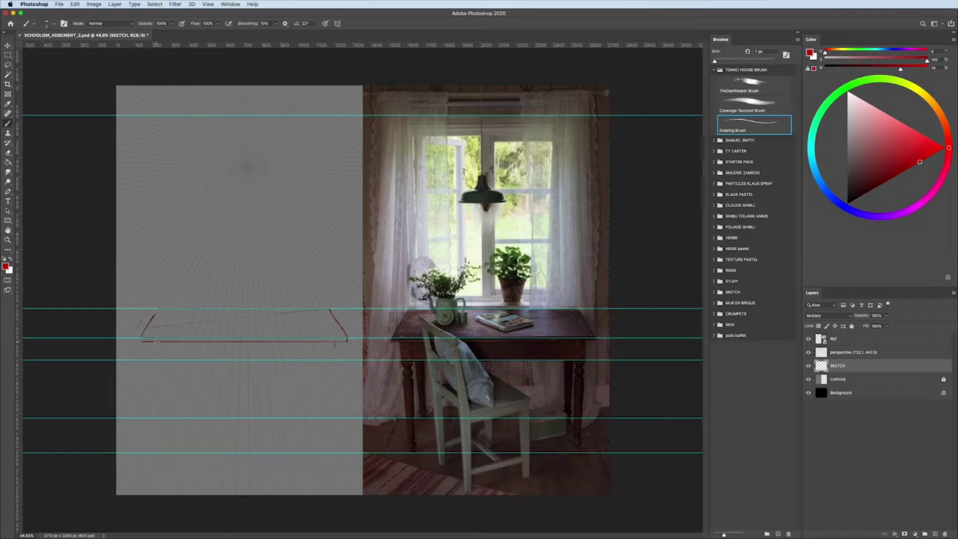
left_click_drag(301, 361, 155, 362)
left_click_drag(161, 342, 162, 356)
- Draw the window frame's sides, a doubled top edge and the curtain rail line
left_click_drag(330, 308, 330, 125)
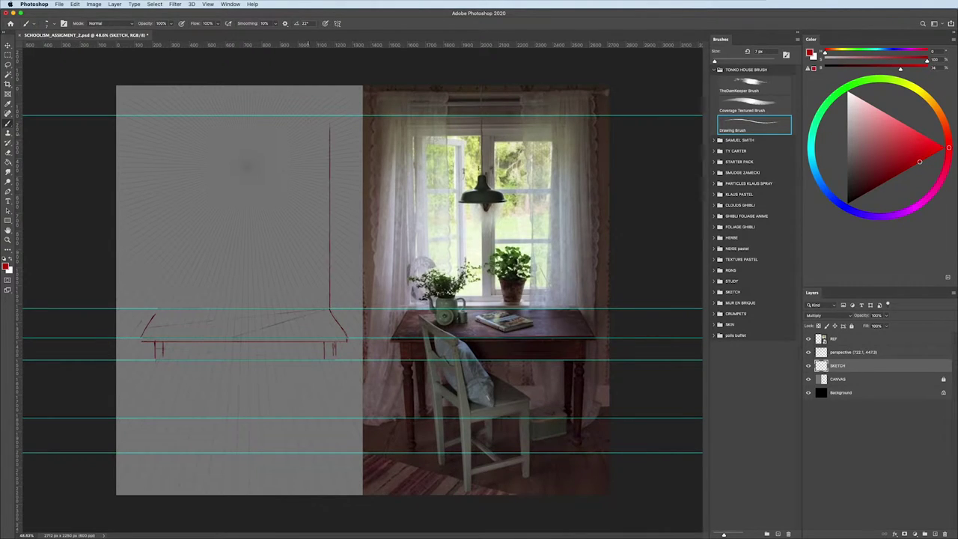
left_click_drag(157, 308, 157, 116)
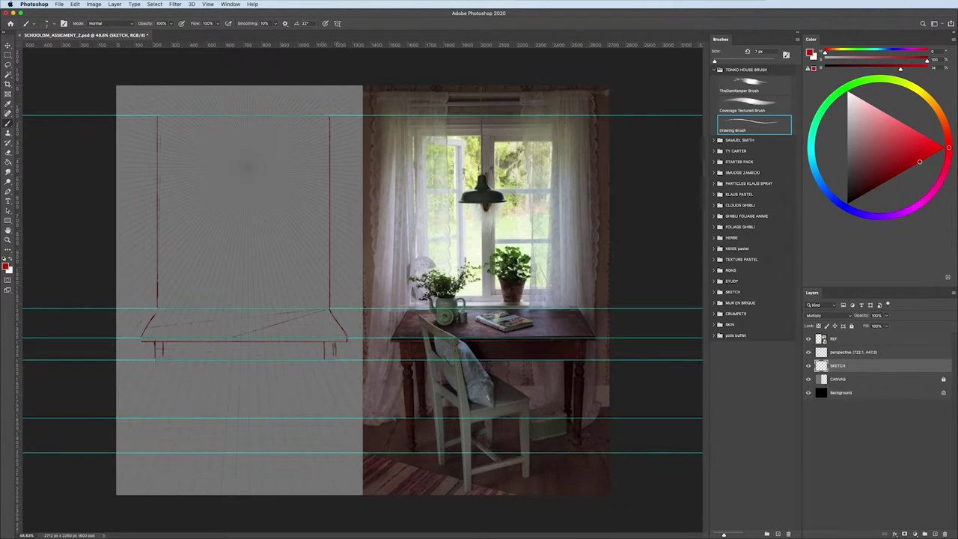
left_click_drag(332, 103, 154, 104)
left_click_drag(331, 98, 152, 98)
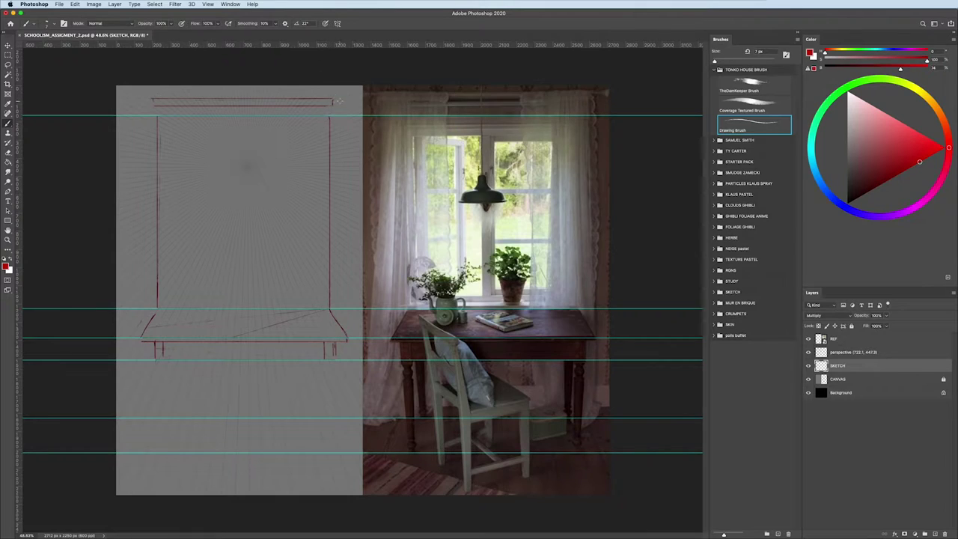
left_click_drag(358, 99, 127, 98)
- Add the window's inner top edge, inner side edges and a thick central bar
left_click_drag(329, 132, 158, 132)
left_click_drag(331, 139, 166, 138)
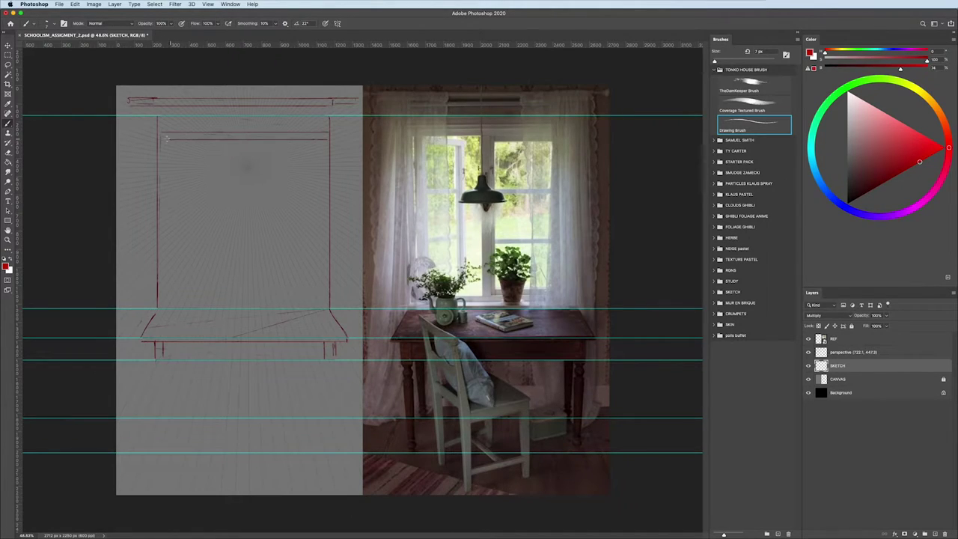
left_click_drag(240, 142, 240, 304)
left_click_drag(249, 139, 249, 305)
left_click_drag(251, 138, 252, 307)
left_click_drag(320, 140, 318, 306)
left_click_drag(169, 141, 168, 304)
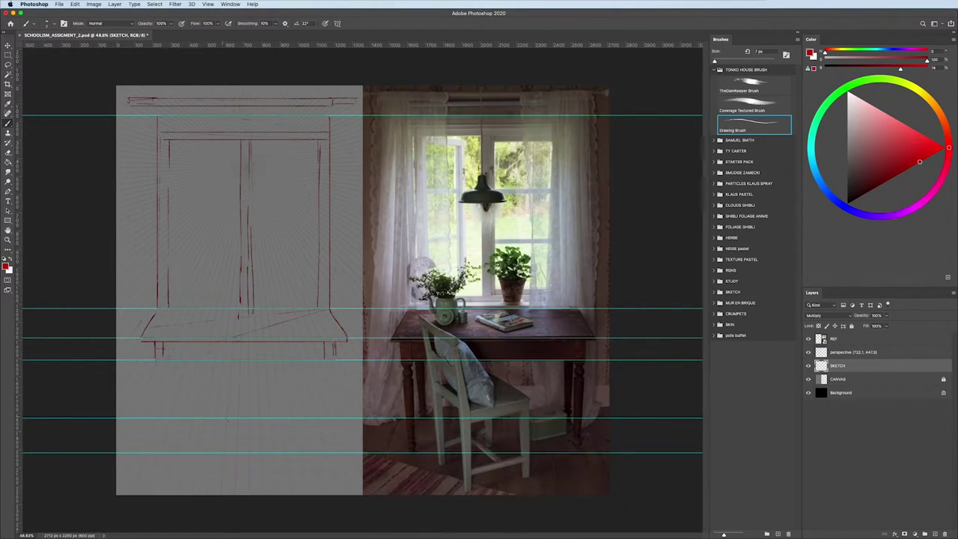
- Outline the open left window panel with its top, edges and bottom
left_click_drag(172, 184, 173, 307)
mouse_move(174, 140)
left_mouse_down()
mouse_move(203, 154)
mouse_move(204, 297)
left_mouse_up()
left_click_drag(197, 158, 203, 274)
mouse_move(180, 149)
left_mouse_down()
mouse_move(201, 159)
mouse_move(178, 226)
left_mouse_up()
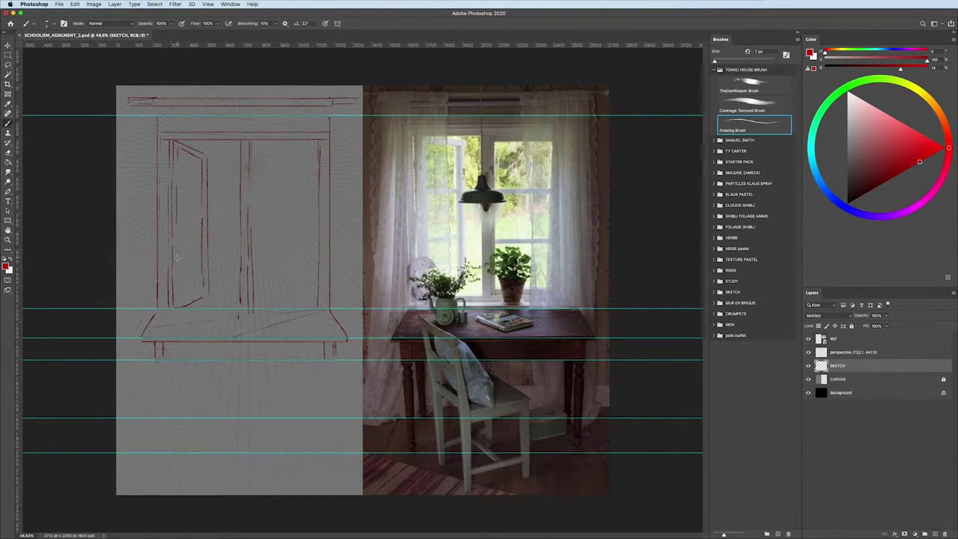
mouse_move(175, 274)
left_mouse_down()
mouse_move(177, 303)
mouse_move(205, 290)
left_mouse_up()
- Redraw the open left panel's edge and bottom corner and add its crossbar
key("ctrl+z")
mouse_move(198, 164)
left_mouse_down()
mouse_move(201, 284)
mouse_move(175, 299)
left_mouse_up()
left_click_drag(178, 197, 200, 201)
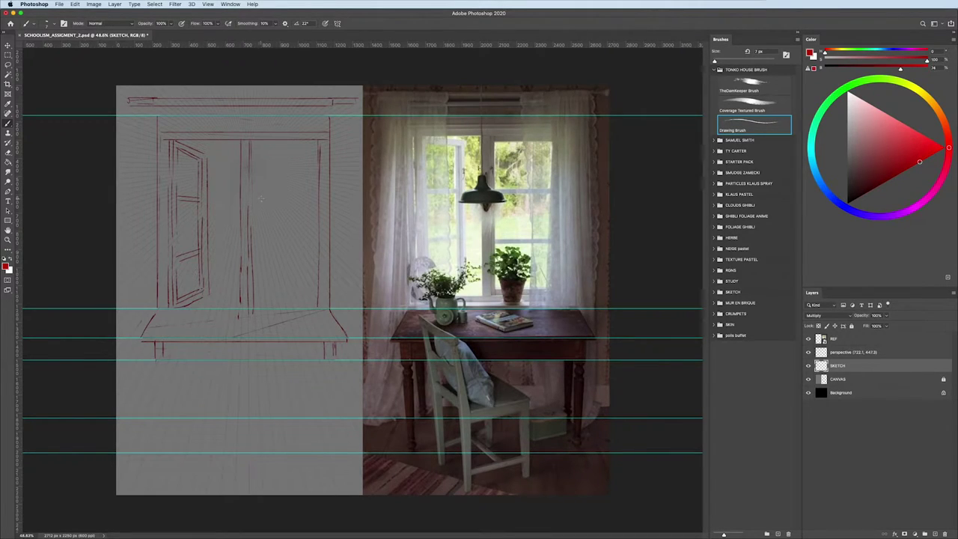
- Draw the right panel's two crossbars, inner and outer edges, and short top lines
mouse_move(261, 200)
left_mouse_down()
mouse_move(320, 202)
mouse_move(306, 209)
left_mouse_up()
left_click_drag(247, 259, 315, 264)
left_click_drag(317, 141, 314, 308)
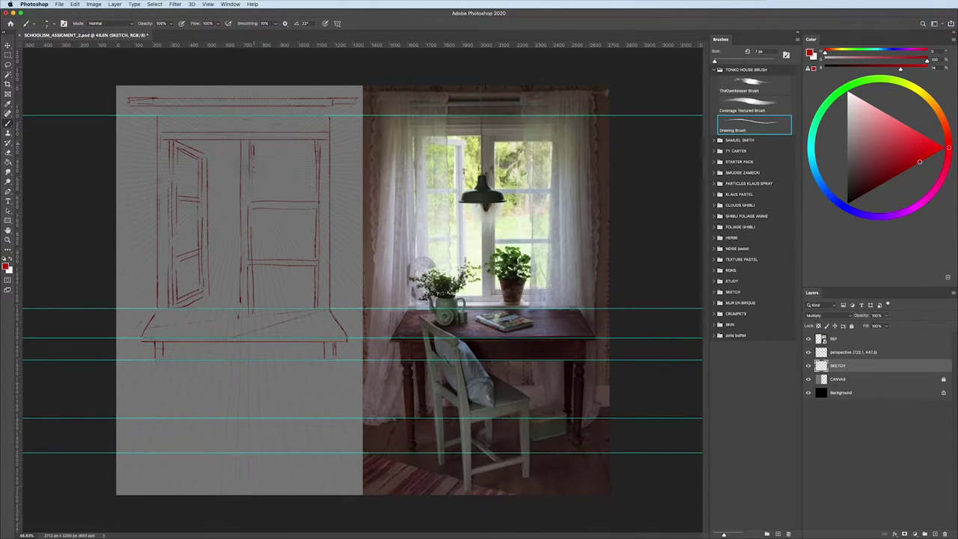
left_click_drag(254, 150, 254, 199)
left_click_drag(253, 209, 254, 306)
left_click_drag(314, 259, 253, 256)
left_click_drag(311, 200, 288, 200)
left_click_drag(309, 142, 235, 142)
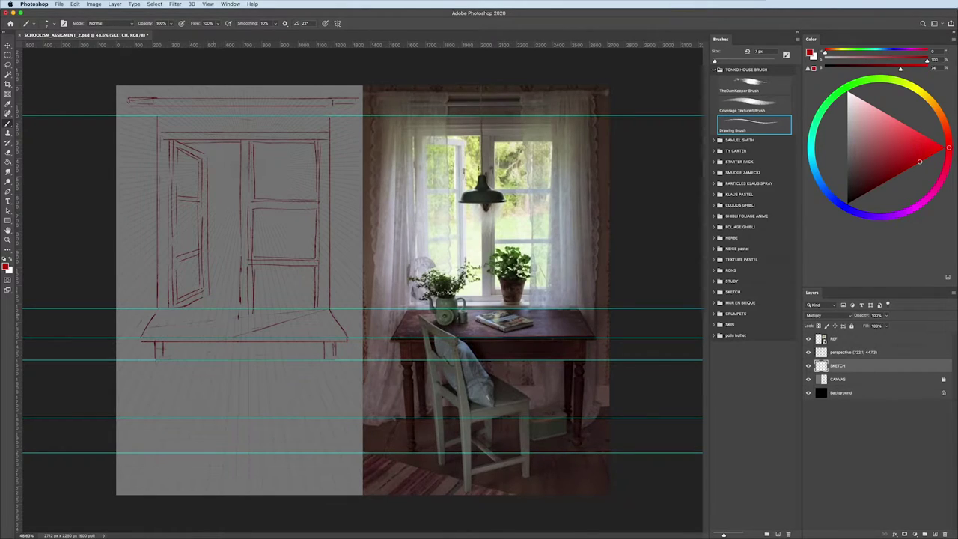
- Sketch the flat book on the tabletop and refine the window's lower edge
left_click_drag(252, 315, 276, 323)
mouse_move(224, 324)
left_mouse_down()
mouse_move(248, 336)
mouse_move(278, 325)
mouse_move(247, 309)
left_mouse_up()
left_click_drag(255, 304, 268, 300)
- Add a straight window sill line and draw both front table legs to the floor
left_click(328, 299, "shift")
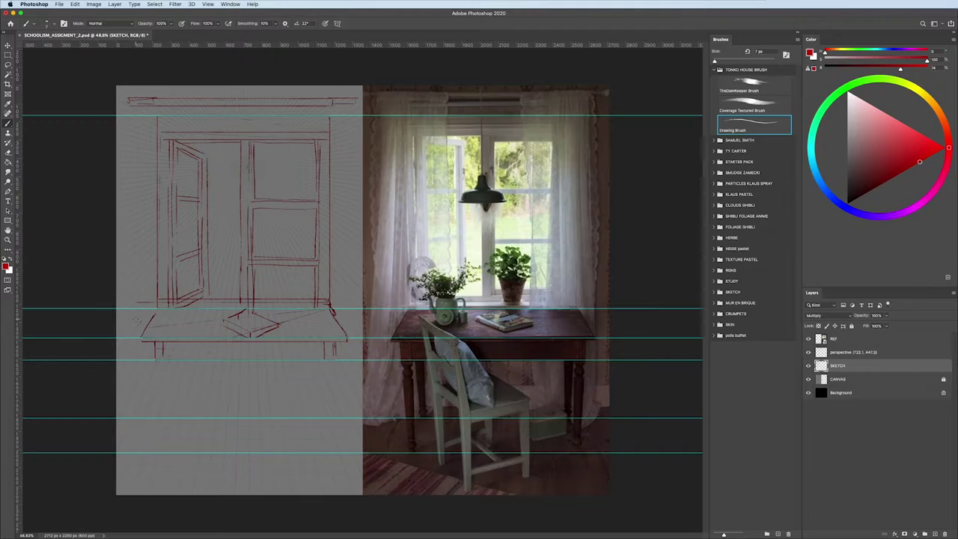
left_click_drag(331, 308, 336, 319)
left_click_drag(155, 359, 163, 449)
left_click_drag(332, 343, 330, 451)
- Shape the legs' turned profiles and add a foot to each leg
left_click_drag(322, 383, 323, 442)
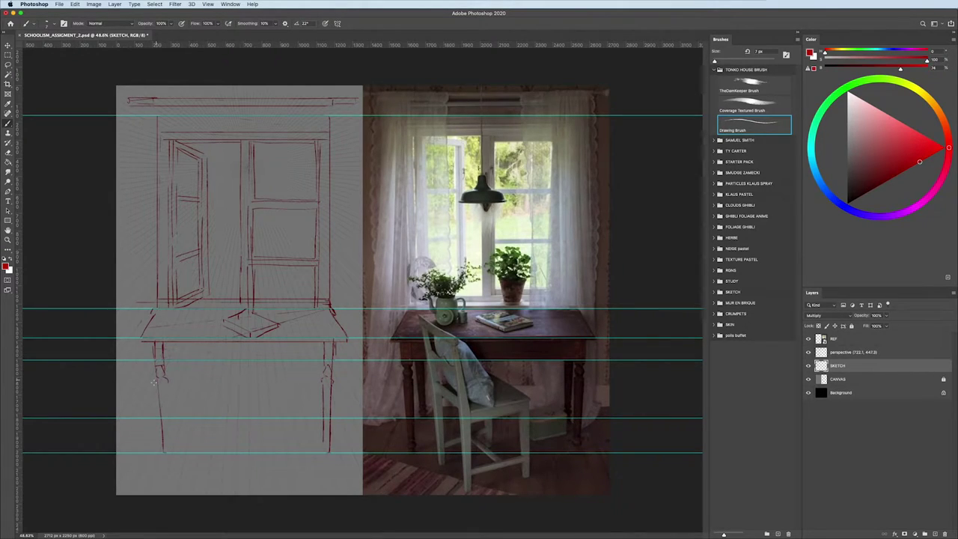
mouse_move(169, 383)
left_mouse_down()
mouse_move(170, 446)
mouse_move(161, 437)
left_mouse_up()
left_click_drag(321, 443, 332, 453)
mouse_move(163, 441)
left_mouse_down()
mouse_move(172, 448)
mouse_move(165, 452)
left_mouse_up()
- Lasso the front left leg onto its own layer and begin moving and shrinking it
key("l")
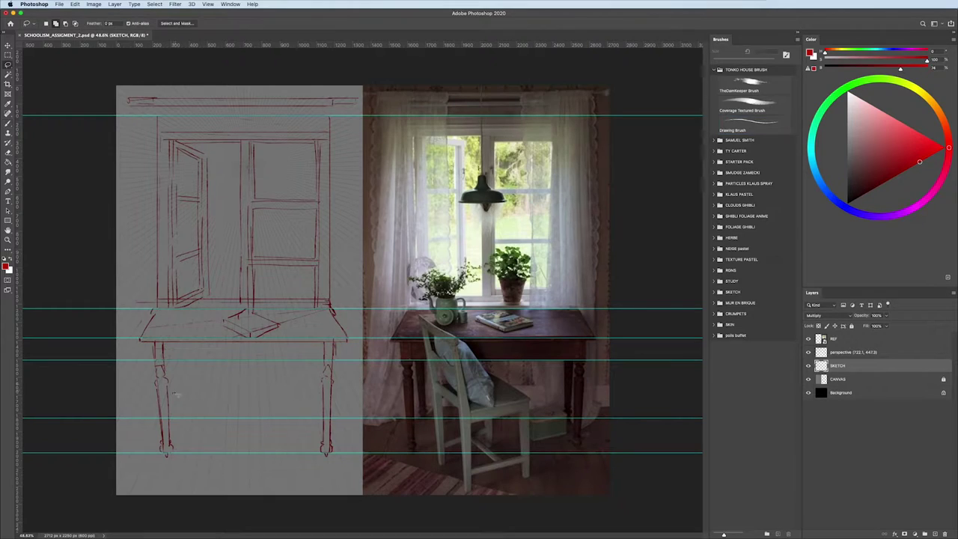
left_click_drag(152, 346, 153, 454)
key("ctrl+j")
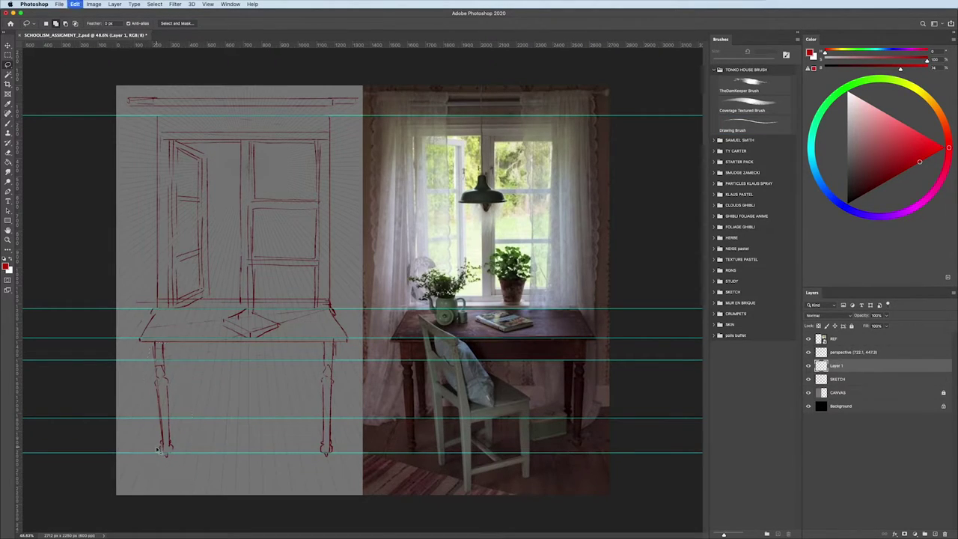
key("ctrl+t")
left_click_drag(138, 46, 139, 437)
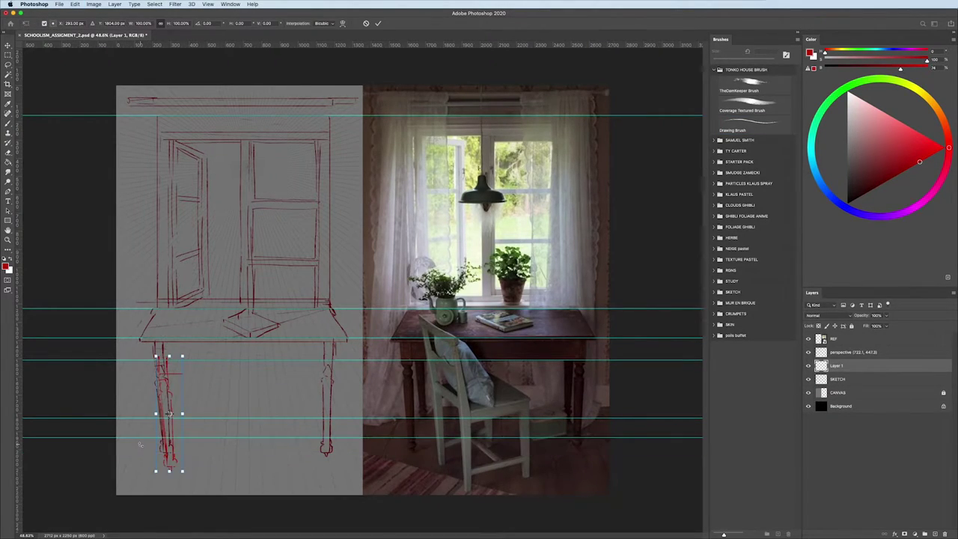
left_click_drag(162, 397, 177, 379)
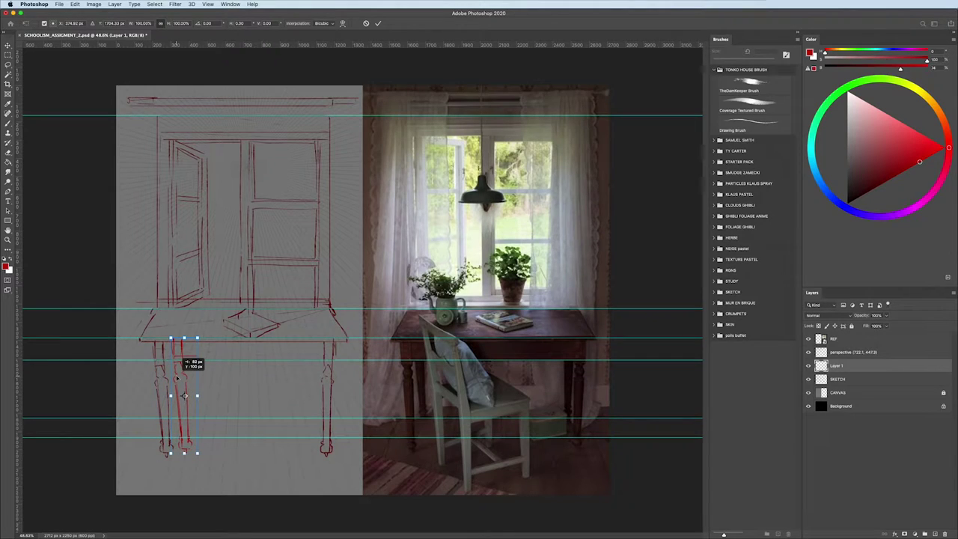
left_click_drag(171, 338, 173, 351)
- Scale the leg copy to about 77% and position it as the back left leg
left_click_drag(112, 379, 128, 389)
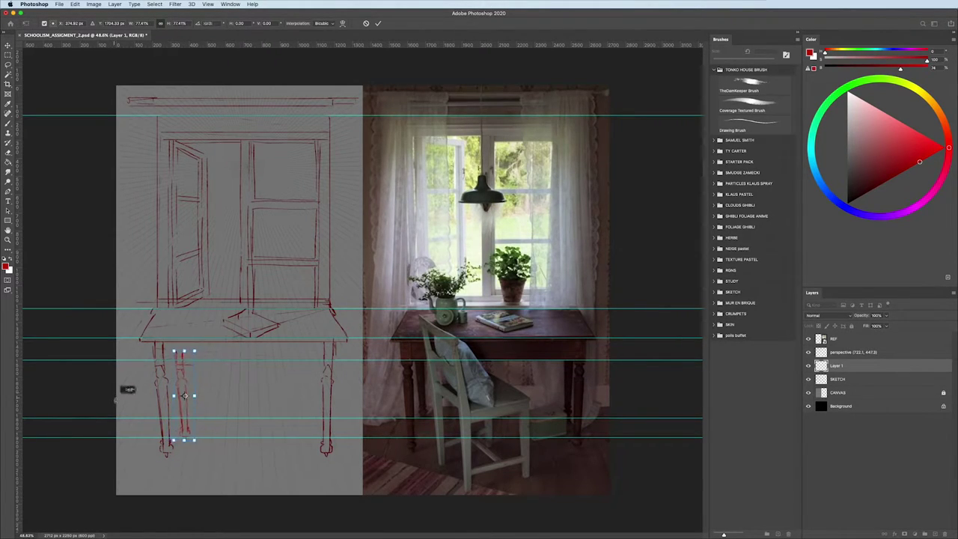
left_click_drag(184, 427, 177, 405)
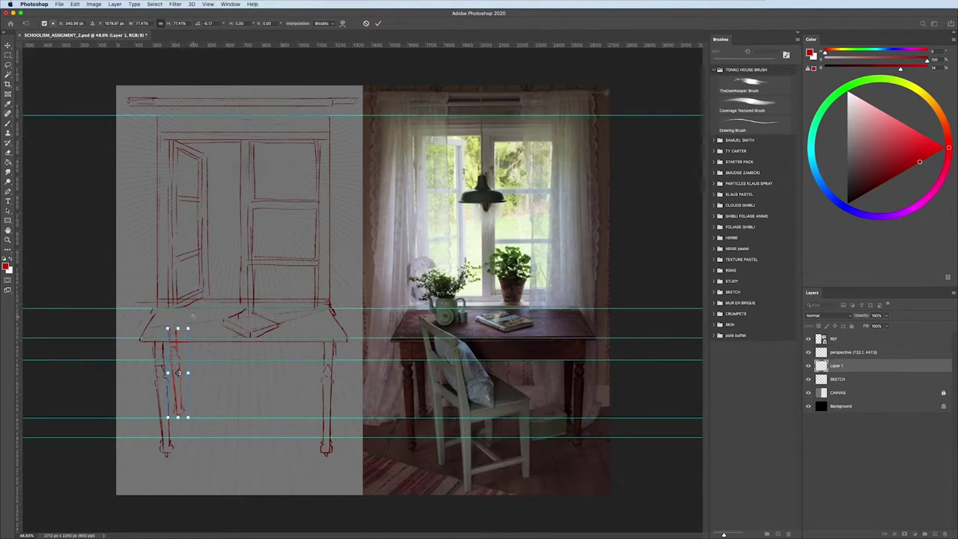
left_click_drag(177, 328, 177, 319)
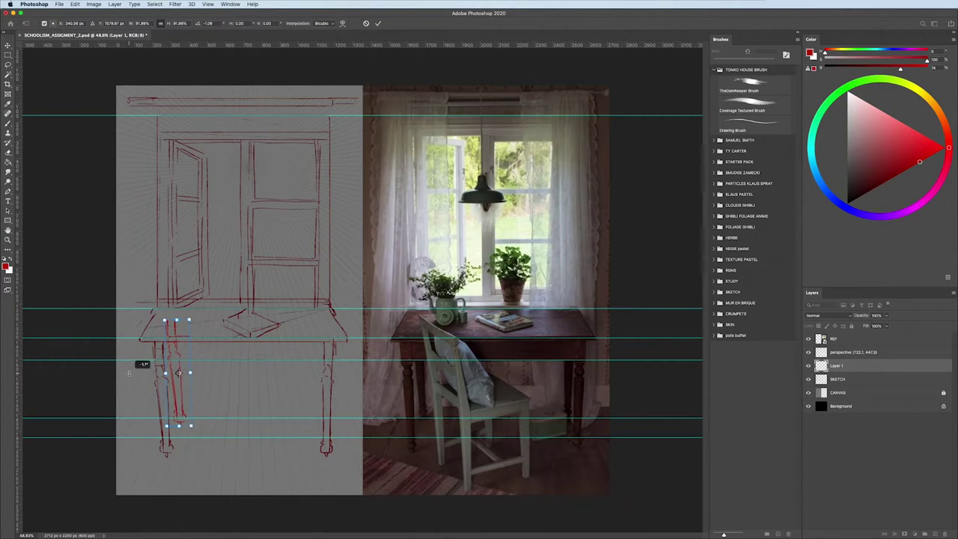
left_click_drag(179, 405, 180, 397)
left_click_drag(179, 309, 166, 357)
key("l")
key("e")
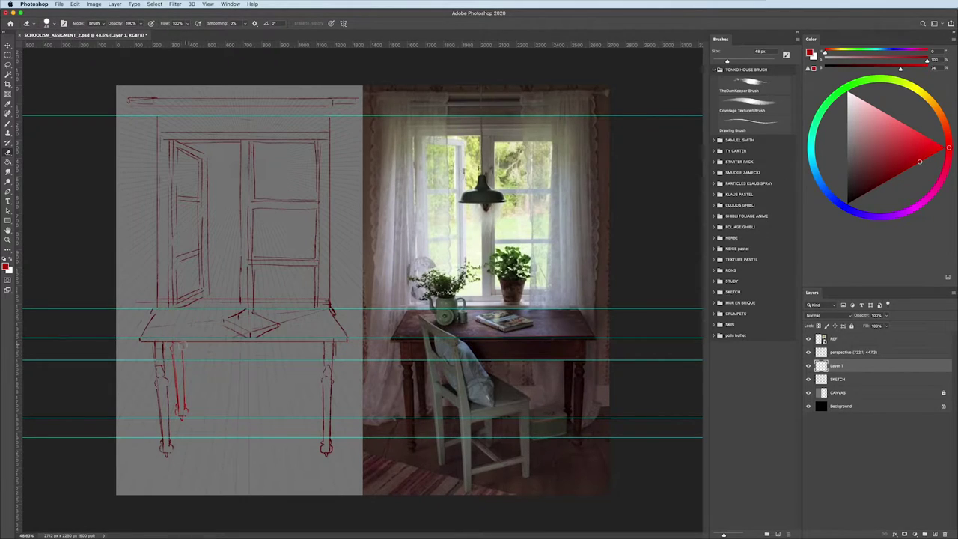
key("ctrl+z")
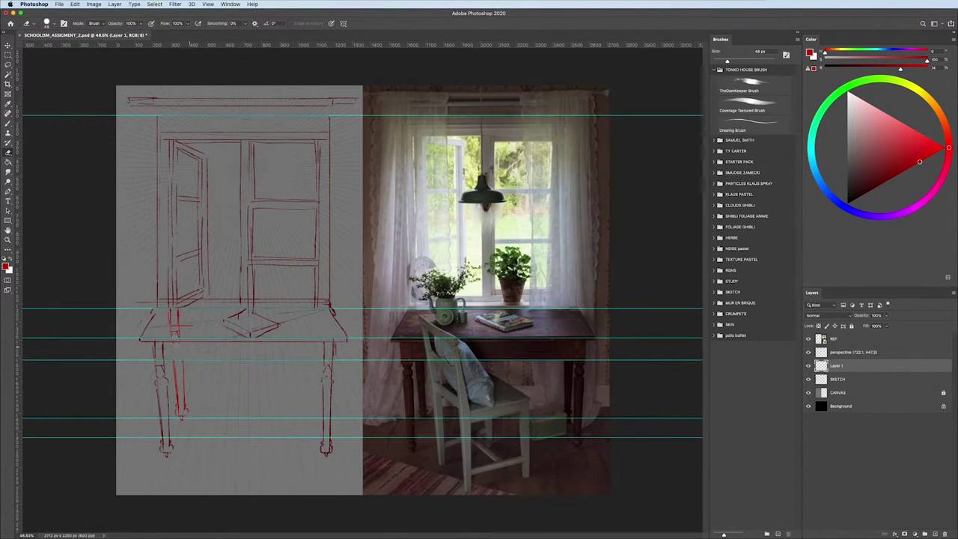
- Duplicate the back leg, flip it horizontally and place it on the table's right side
left_click_drag(830, 365, 830, 374)
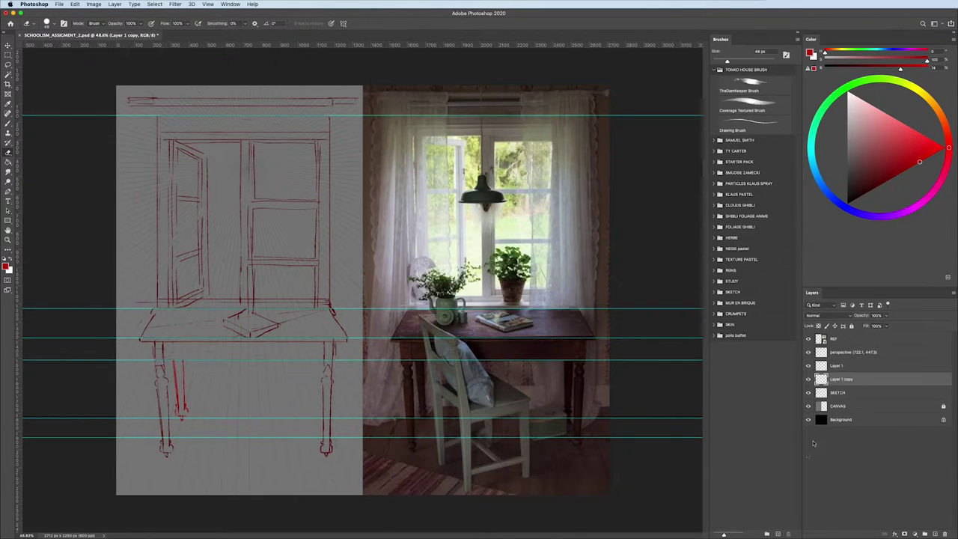
key("ctrl+t")
right_click(185, 392)
key("Escape")
left_click_drag(184, 395, 318, 404)
key("Return")
key("e")
scroll(82, 415, "down", 3)
scroll(114, 436, "up", 3)
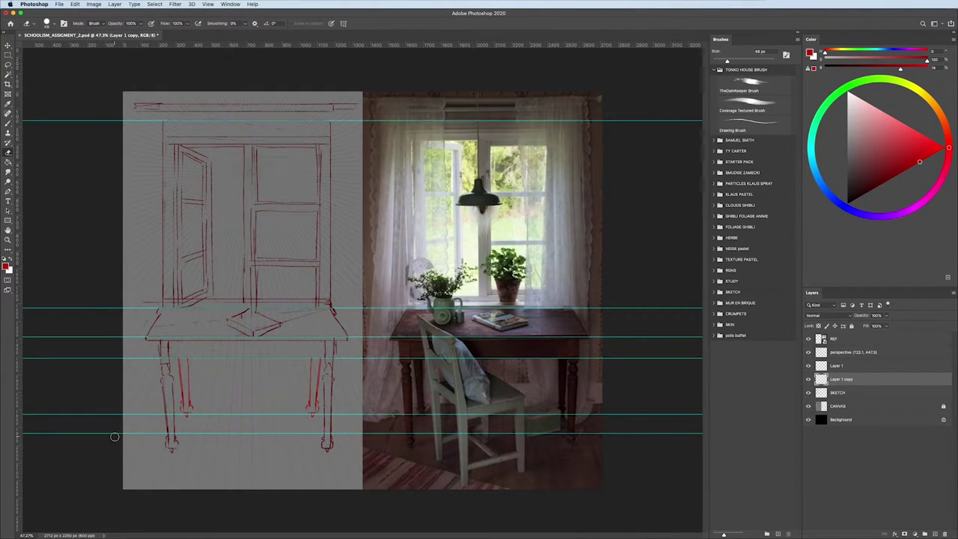
key("b")
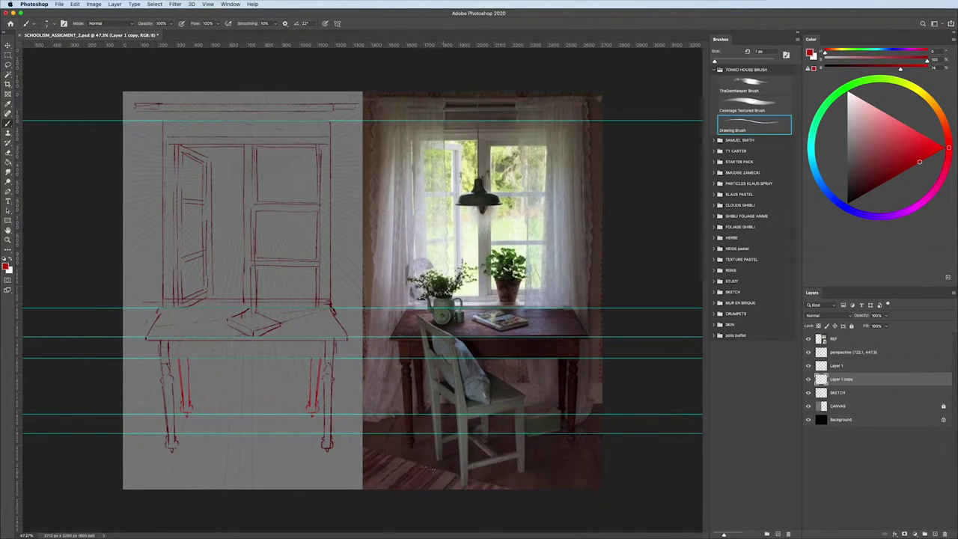
- Draw floorboard lines and short hatch strokes at the bottom left
mouse_move(123, 442)
left_mouse_down()
mouse_move(272, 488)
mouse_move(233, 477)
left_mouse_up()
mouse_move(135, 487)
left_mouse_down()
mouse_move(161, 456)
mouse_move(139, 448)
left_mouse_up()
left_click_drag(178, 489, 201, 462)
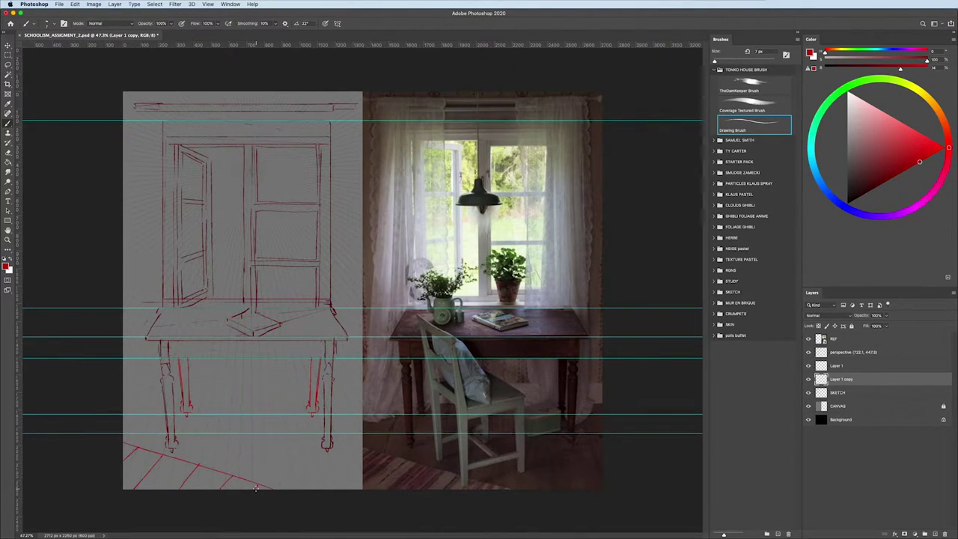
- On a new layer, sketch the rug outline below the table, then add another layer
left_click(926, 533)
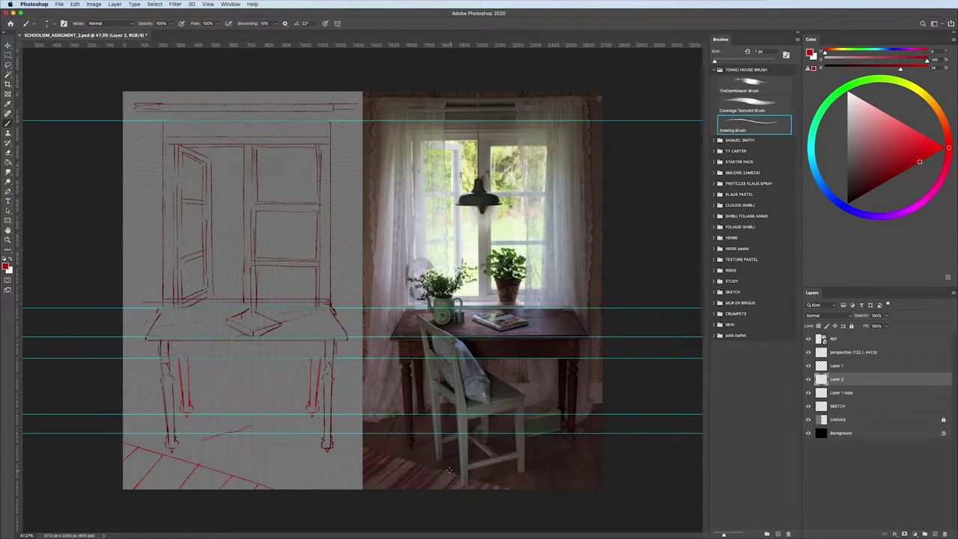
mouse_move(202, 442)
left_mouse_down()
mouse_move(227, 472)
mouse_move(288, 464)
left_mouse_up()
left_click_drag(259, 426, 287, 454)
mouse_move(234, 477)
left_mouse_down()
mouse_move(287, 461)
mouse_move(274, 468)
left_mouse_up()
key("e")
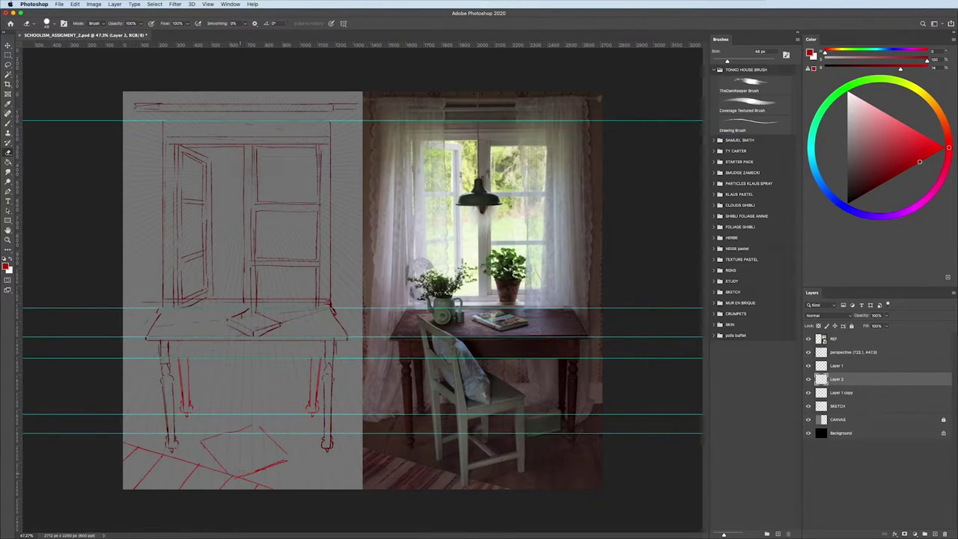
key("ctrl+shift+alt+n")
- Switch to purple and move a duplicate of the floor sketch layer upward
key("x")
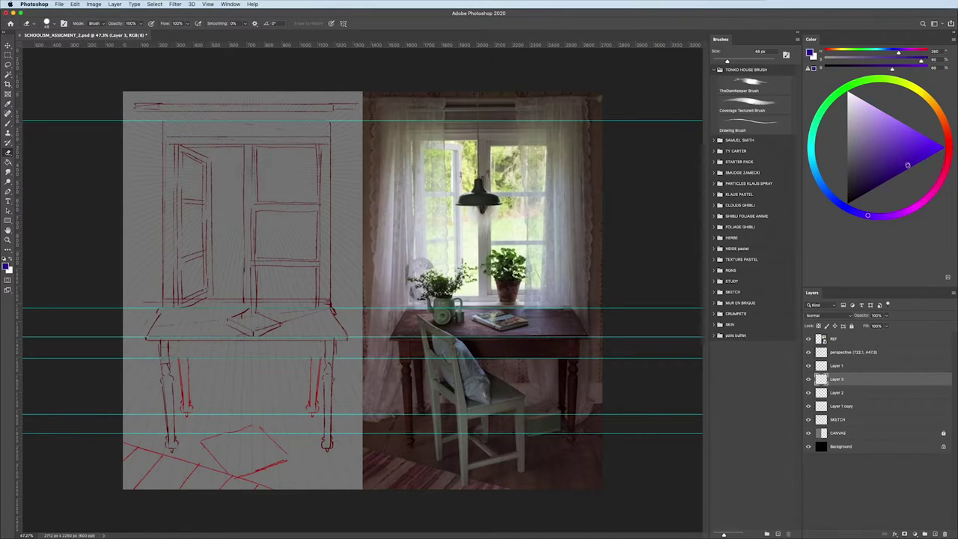
key("b")
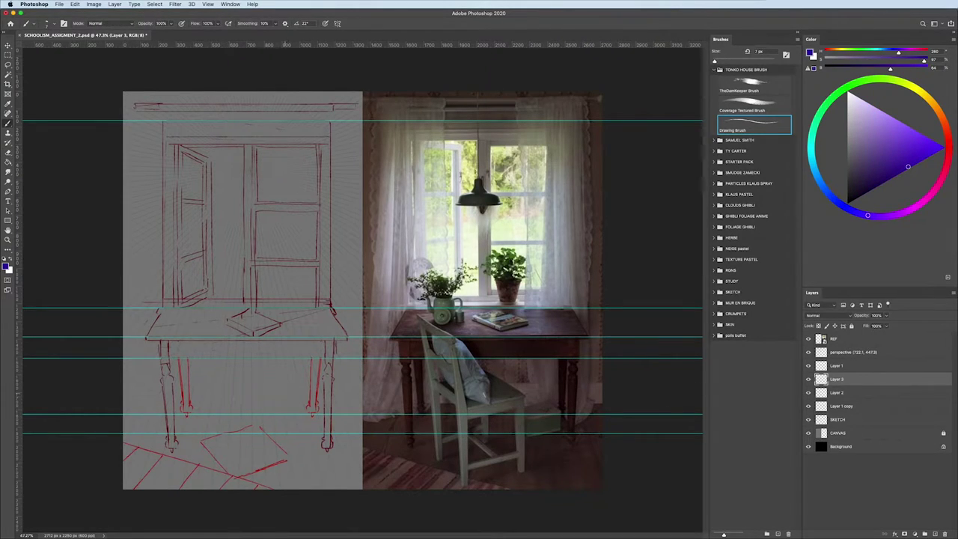
left_click(835, 392)
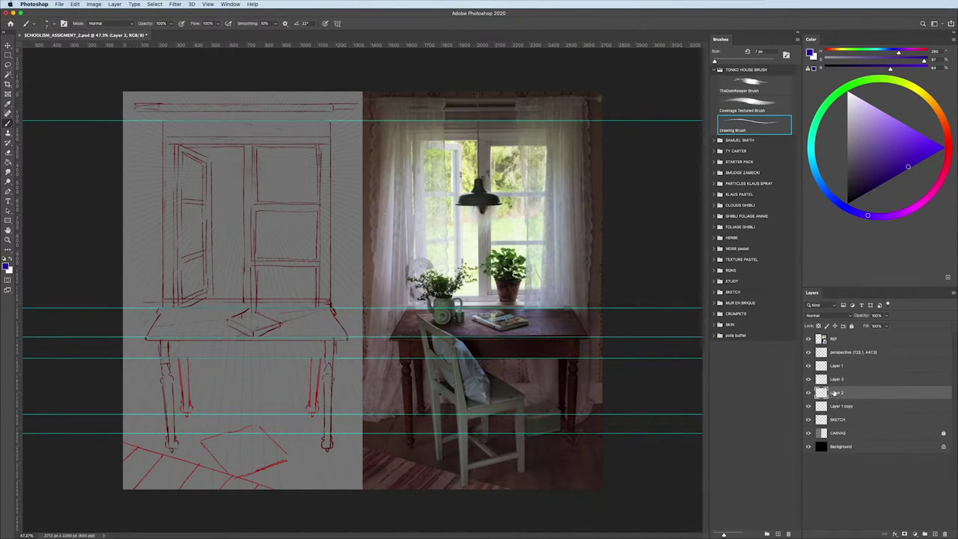
key("ctrl+j")
key("ctrl+t")
mouse_move(222, 461)
left_mouse_down()
mouse_move(220, 407)
mouse_move(240, 411)
left_mouse_up()
left_click(753, 124)
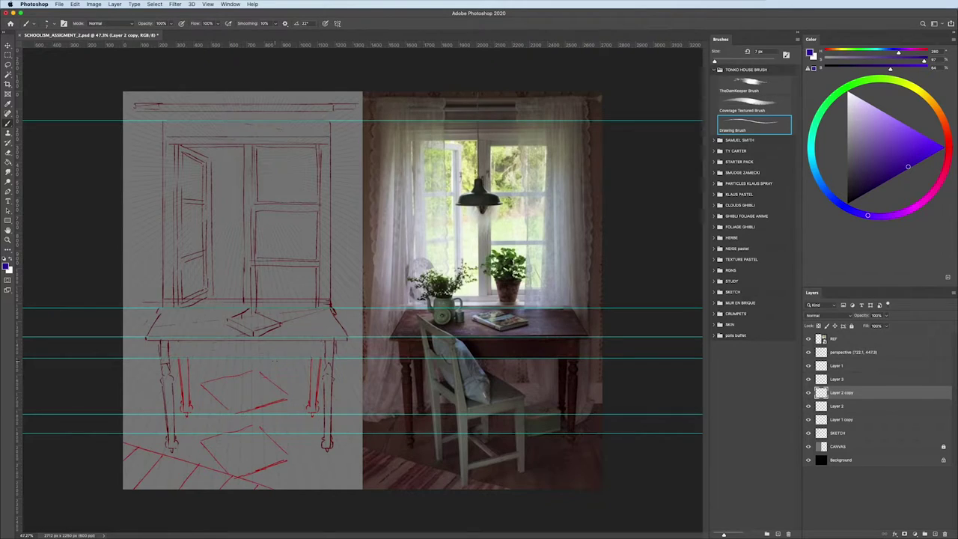
- Draw the chair's legs, diagonal back lines and seat corner in blue
mouse_move(240, 412)
left_mouse_down()
mouse_move(290, 401)
mouse_move(291, 453)
left_mouse_up()
left_click_drag(284, 407, 283, 456)
mouse_move(239, 417)
left_mouse_down()
mouse_move(264, 414)
mouse_move(239, 474)
left_mouse_up()
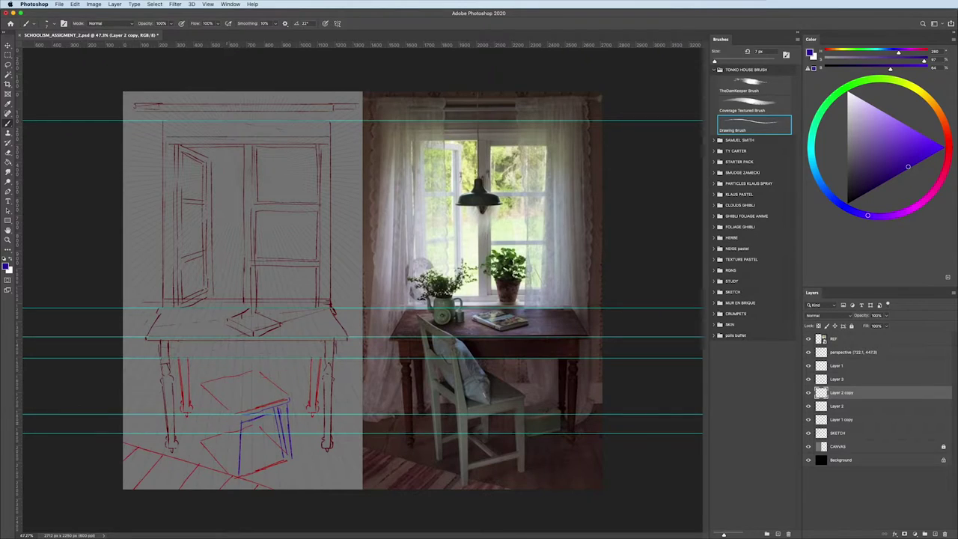
left_click_drag(234, 416, 236, 470)
left_click_drag(226, 344, 233, 473)
left_click_drag(197, 322, 228, 339)
left_click_drag(192, 307, 228, 333)
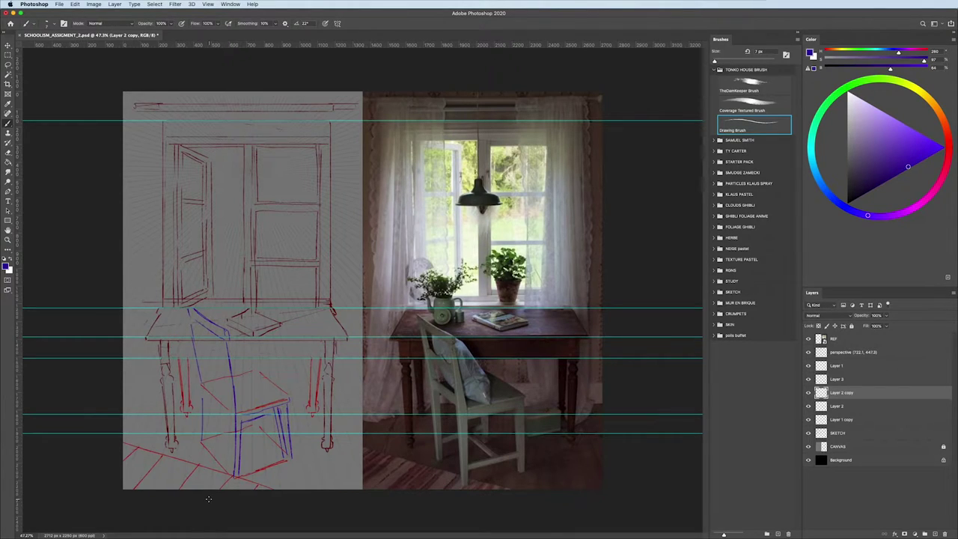
mouse_move(193, 337)
left_mouse_down()
mouse_move(202, 398)
mouse_move(238, 410)
left_mouse_up()
mouse_move(203, 376)
left_mouse_down()
mouse_move(207, 394)
mouse_move(236, 404)
left_mouse_up()
left_click_drag(196, 329, 211, 416)
left_click_drag(202, 374, 211, 439)
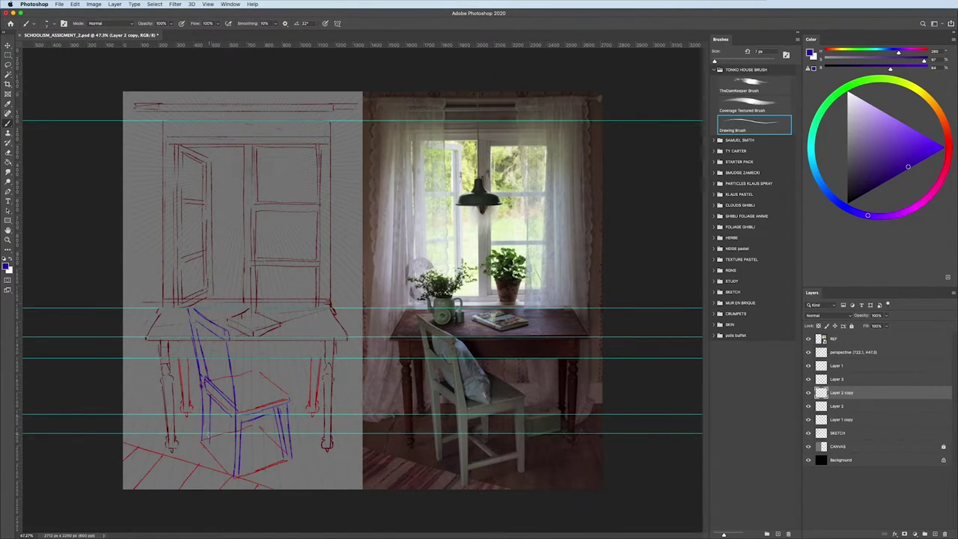
- Darken the chair's legs and back posts with repeated strokes
key("e")
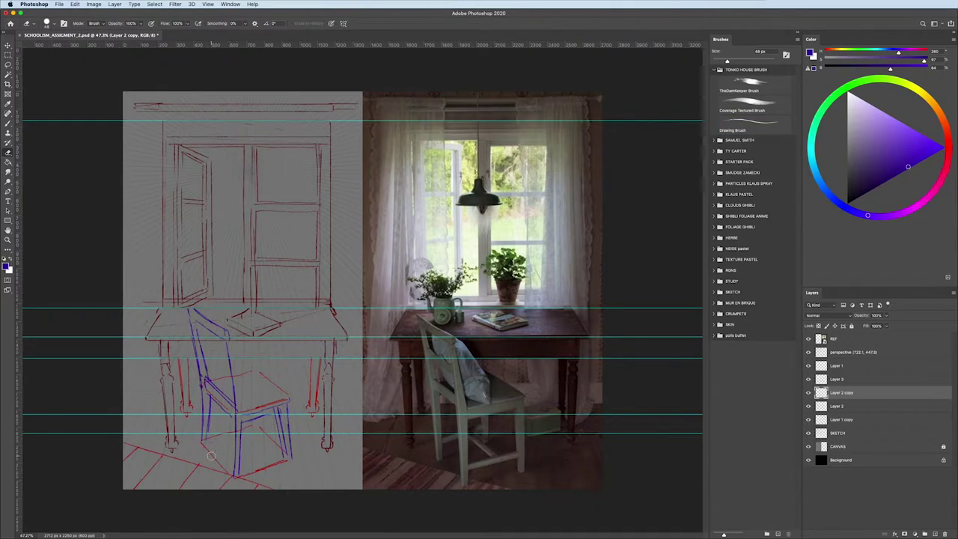
key("b")
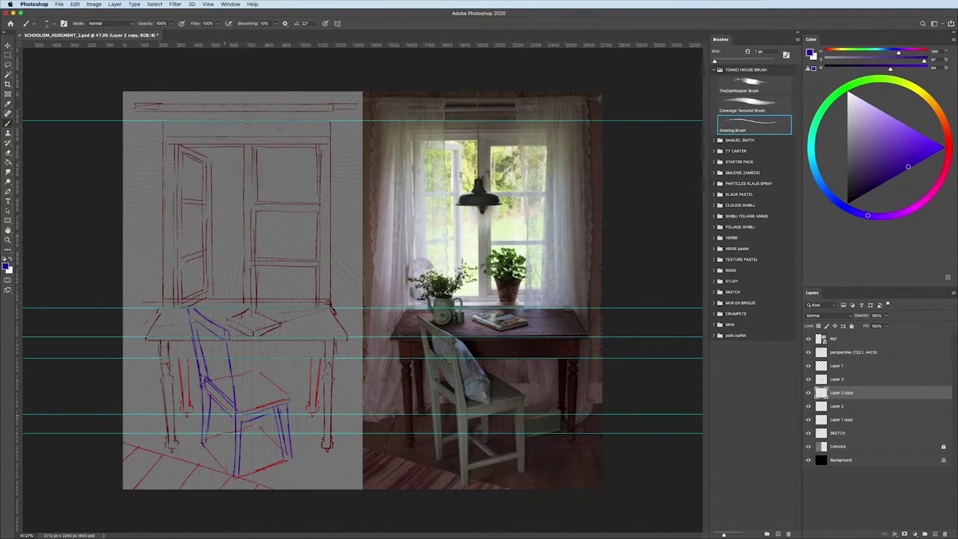
mouse_move(205, 393)
left_mouse_down()
mouse_move(212, 443)
mouse_move(204, 446)
left_mouse_up()
left_click_drag(223, 338, 233, 420)
left_click_drag(228, 377, 232, 470)
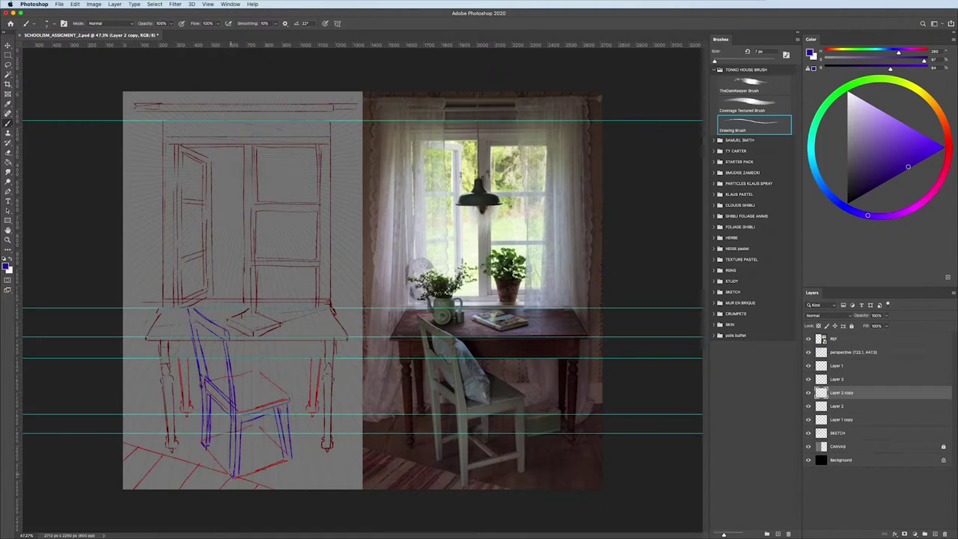
left_click_drag(242, 422, 233, 482)
left_click_drag(228, 342, 241, 422)
left_click_drag(235, 387, 241, 425)
left_click_drag(224, 331, 232, 344)
left_click_drag(202, 310, 195, 346)
left_click_drag(194, 318, 209, 368)
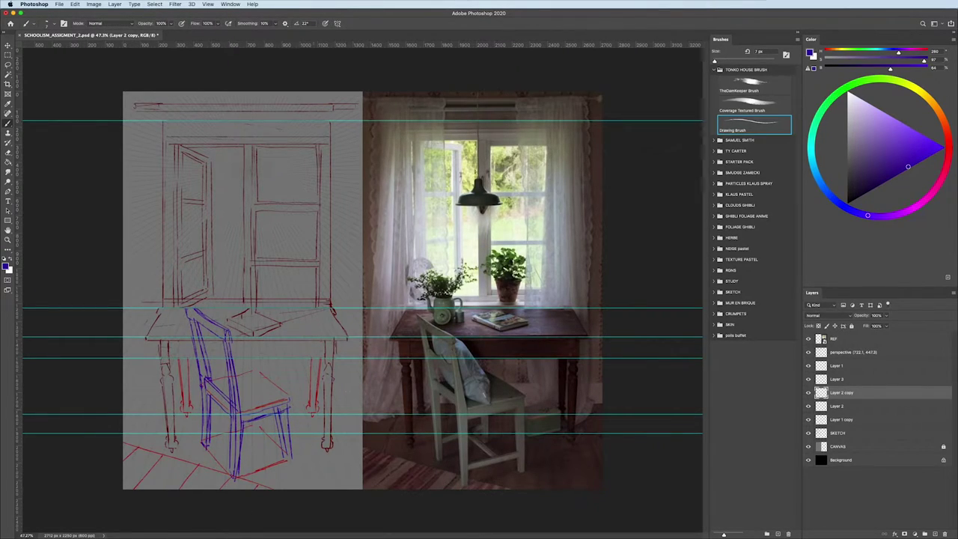
- Add crossbars between the chair's lower legs and mirror the canvas horizontally
key("e")
key("b")
left_click_drag(236, 459, 281, 440)
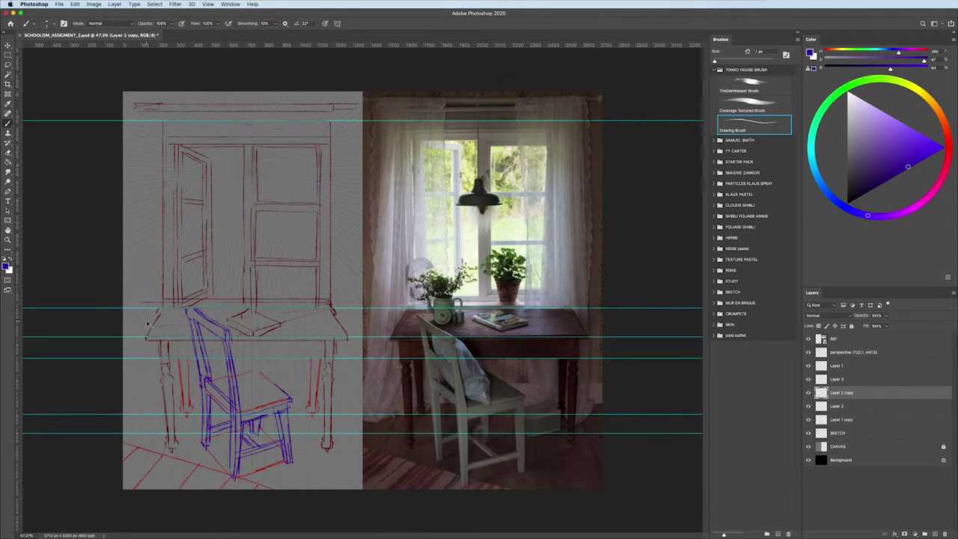
key("ctrl+shift+h")
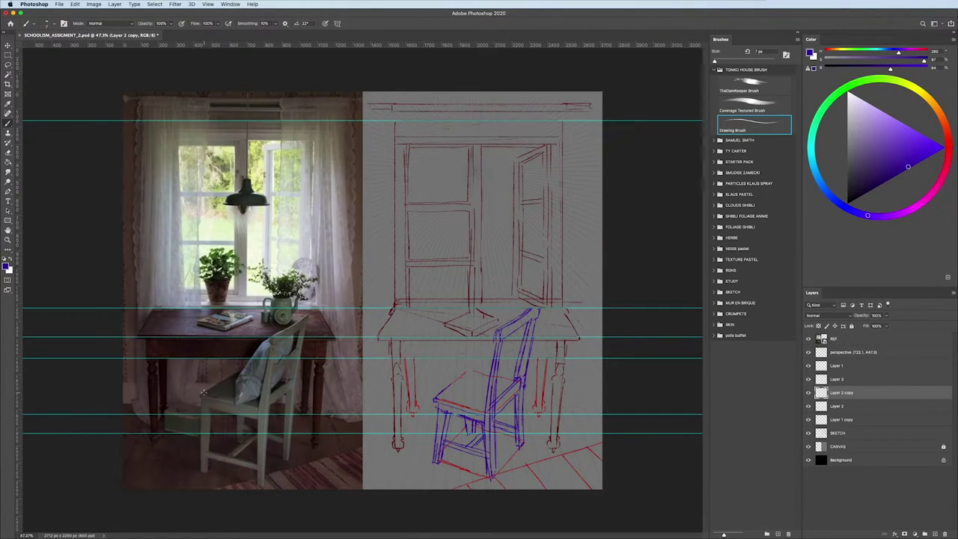
- Reselect the 7 px Drawing Brush, pick green, and add a new layer above the chair
left_click_drag(458, 372, 453, 371)
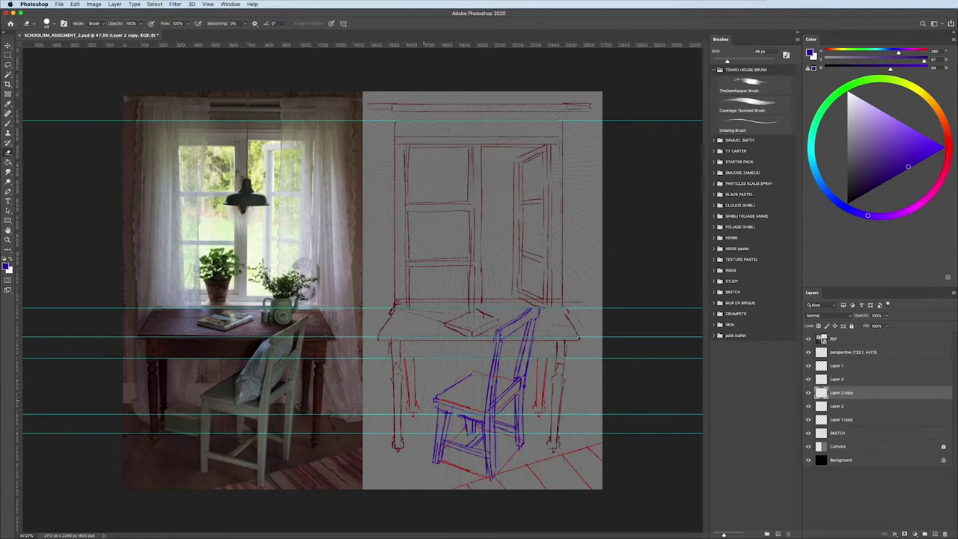
left_click(752, 124)
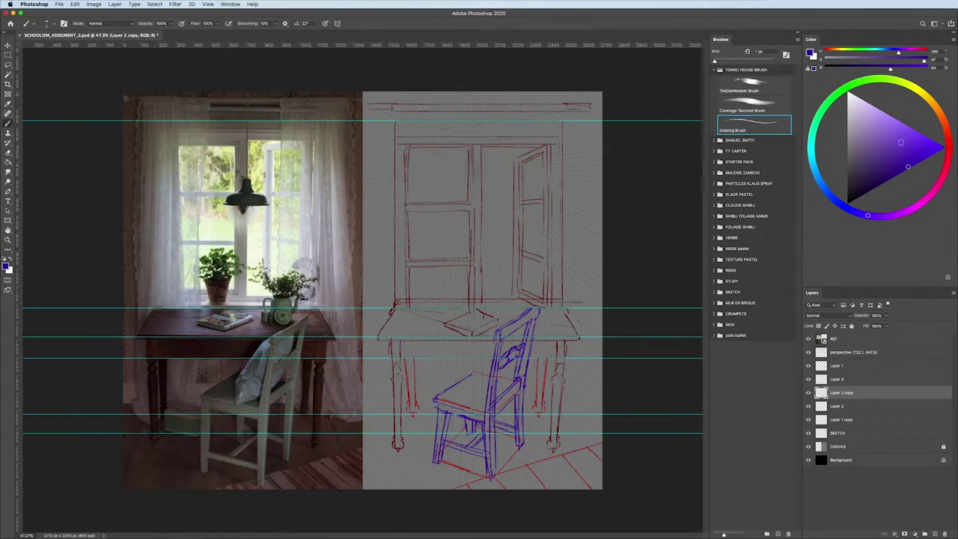
left_click(891, 79)
left_click(933, 532)
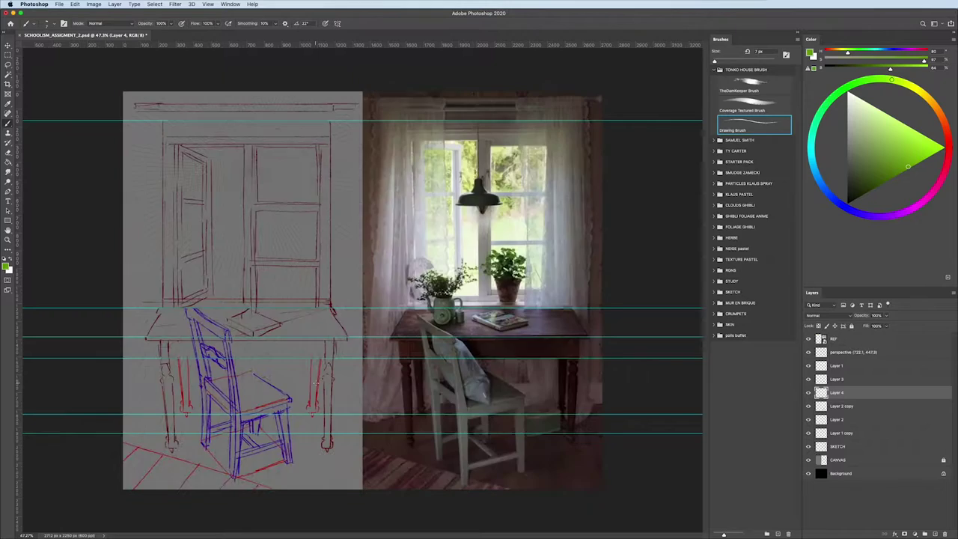
- Flip the canvas back, darken the green, and sketch the cushion on the chair back
key("ctrl+shift+h")
left_click(875, 187)
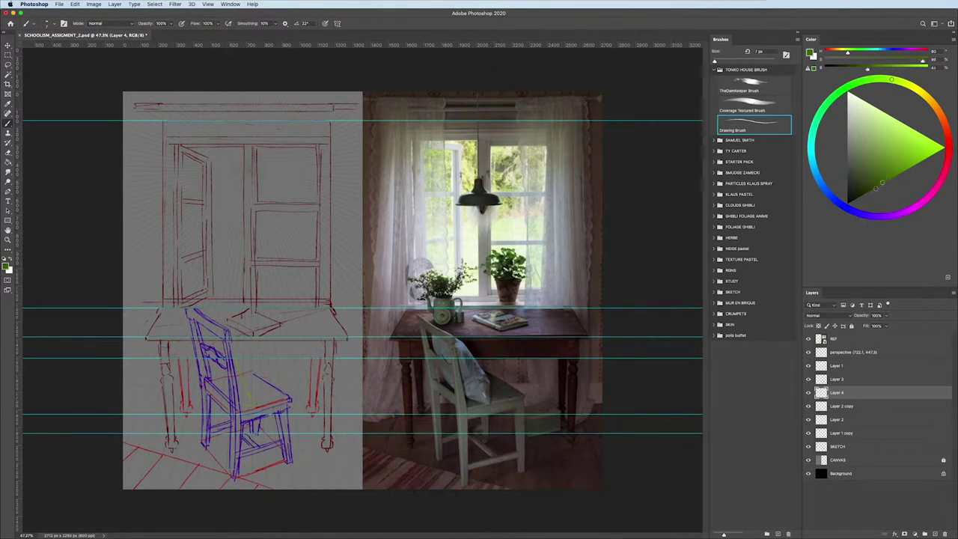
left_click(871, 189)
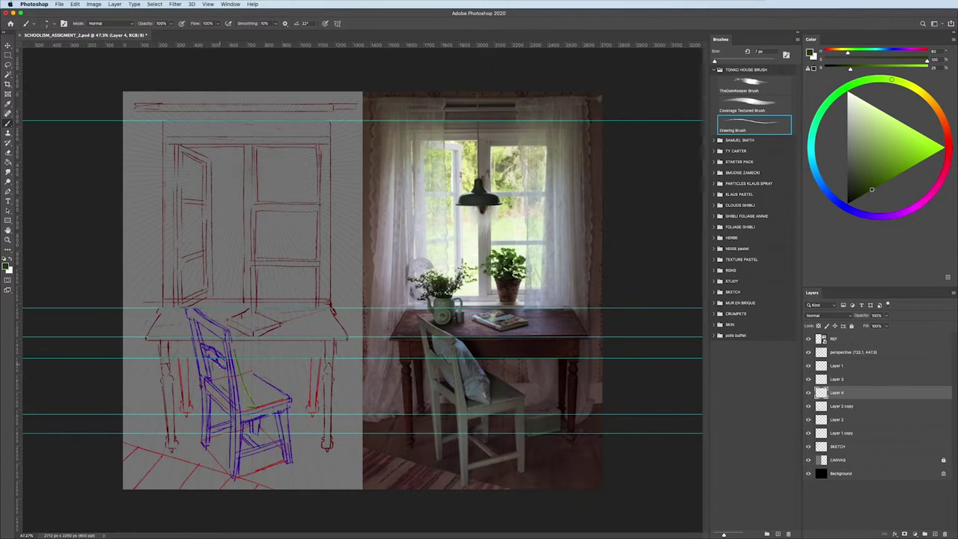
left_click_drag(199, 329, 217, 381)
mouse_move(241, 346)
left_mouse_down()
mouse_move(263, 372)
mouse_move(266, 404)
left_mouse_up()
left_click_drag(251, 368, 240, 397)
mouse_move(287, 432)
left_mouse_down()
mouse_move(321, 422)
mouse_move(302, 388)
mouse_move(309, 404)
left_mouse_up()
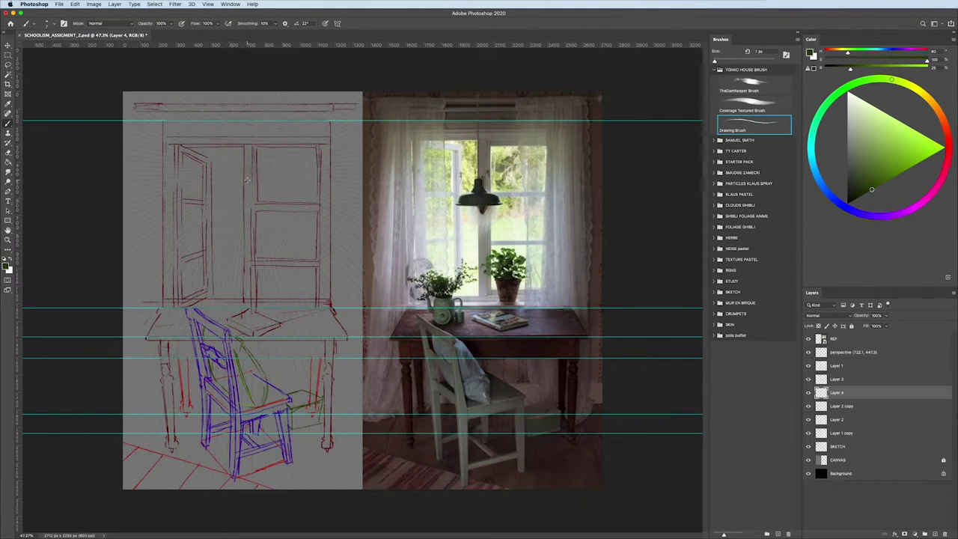
- Draw the hanging lamp's cord and shade
left_click_drag(244, 93, 245, 146)
mouse_move(232, 196)
left_mouse_down()
mouse_move(269, 204)
mouse_move(220, 203)
left_mouse_up()
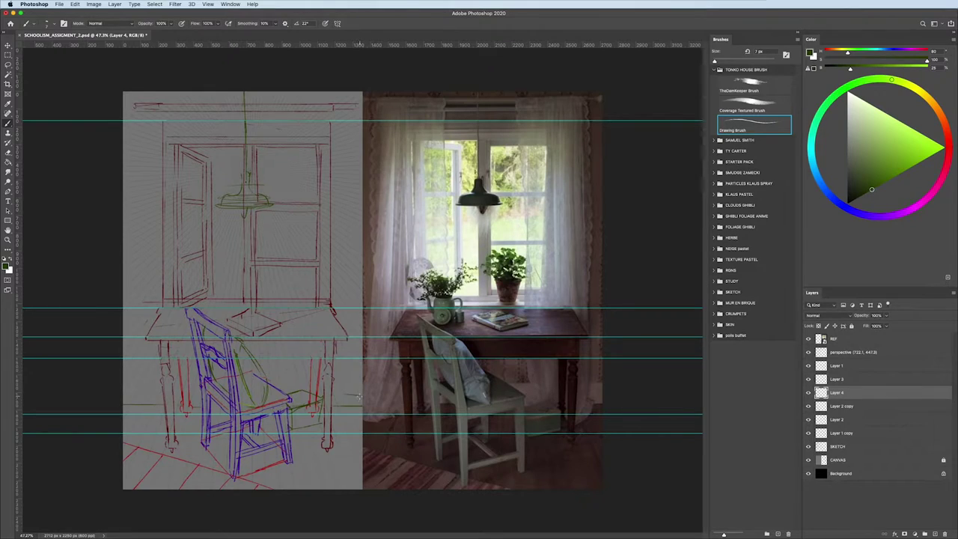
key("e")
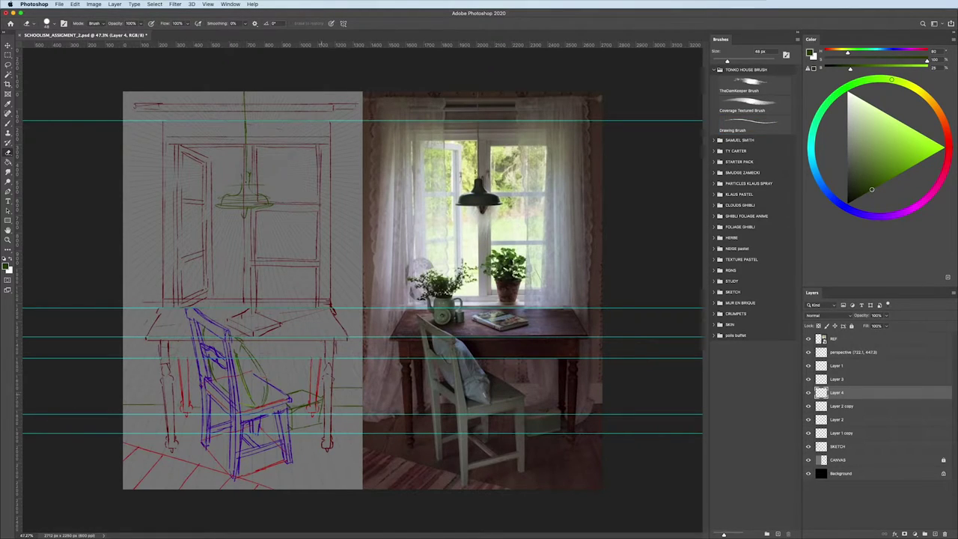
key("b")
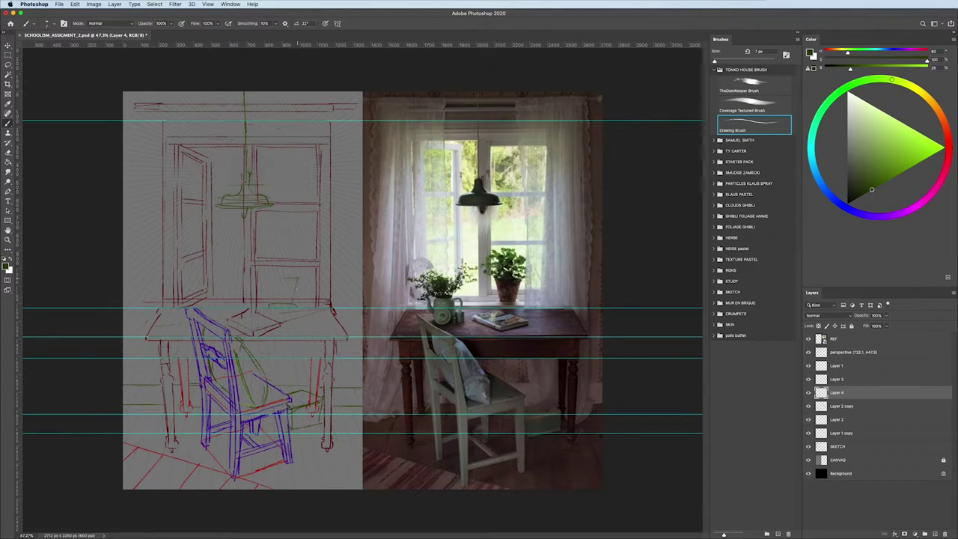
- Sketch a plant stem and pot rim on the window sill
left_click_drag(297, 282, 294, 300)
key("e")
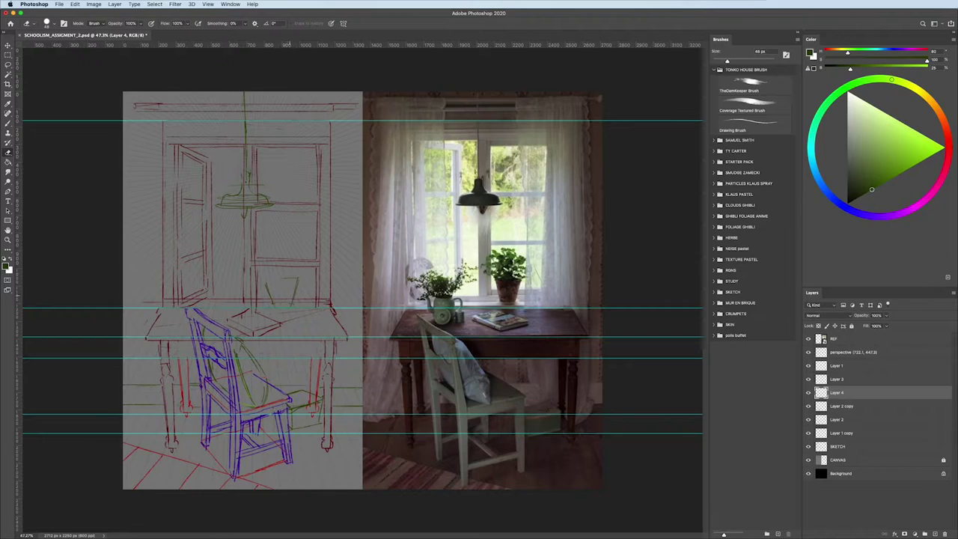
key("b")
mouse_move(263, 279)
left_mouse_down()
mouse_move(298, 276)
mouse_move(296, 240)
mouse_move(289, 274)
left_mouse_up()
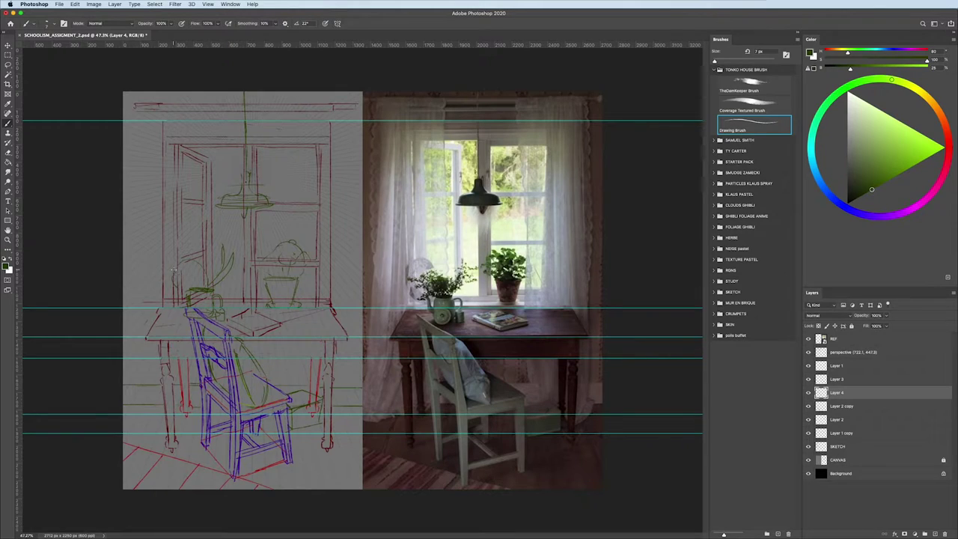
- Group the sketch layers and name the group SKETCH
left_click(837, 446)
left_click(838, 352, "shift")
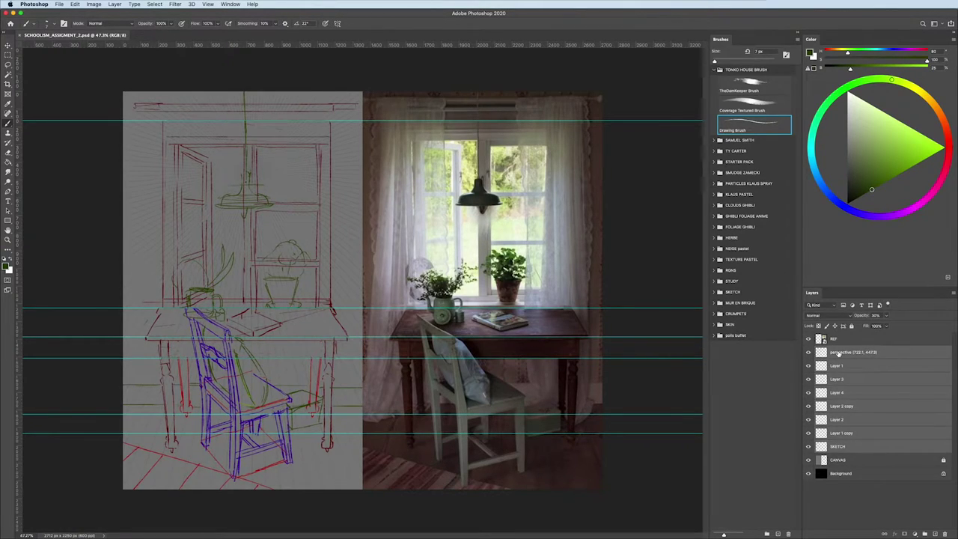
key("ctrl+g")
double_click(835, 350)
type("SKETC")
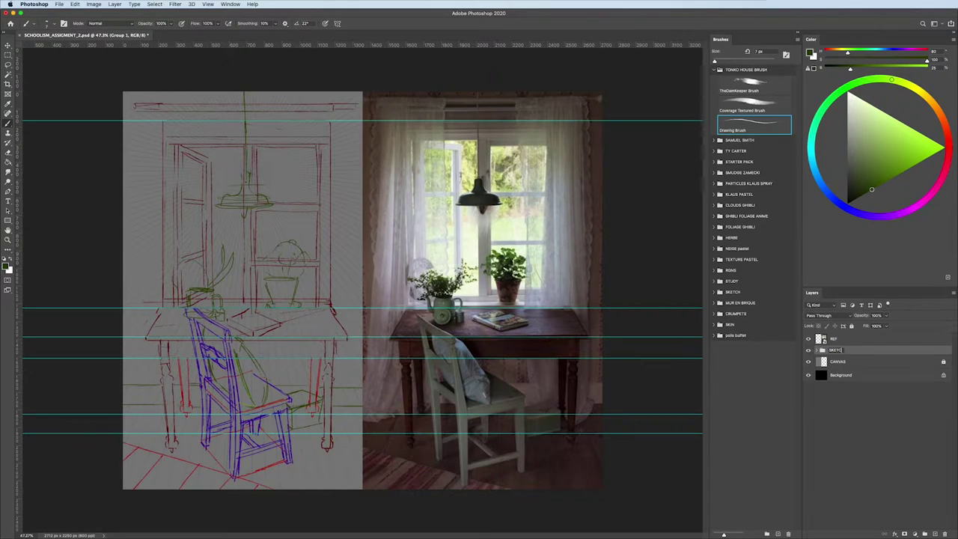
type("H")
key("Return")
- Drag all the guides off the canvas
key("v")
mouse_move(75, 121)
left_mouse_down()
mouse_move(89, 162)
mouse_move(90, 44)
left_mouse_up()
left_click_drag(86, 306, 85, 44)
left_click_drag(82, 335, 83, 44)
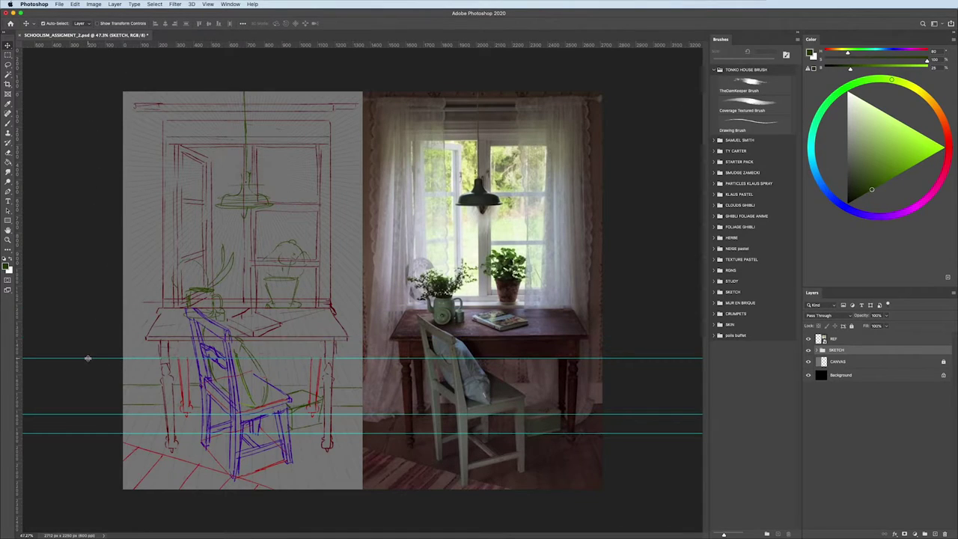
left_click_drag(85, 358, 97, 45)
left_click_drag(89, 414, 93, 45)
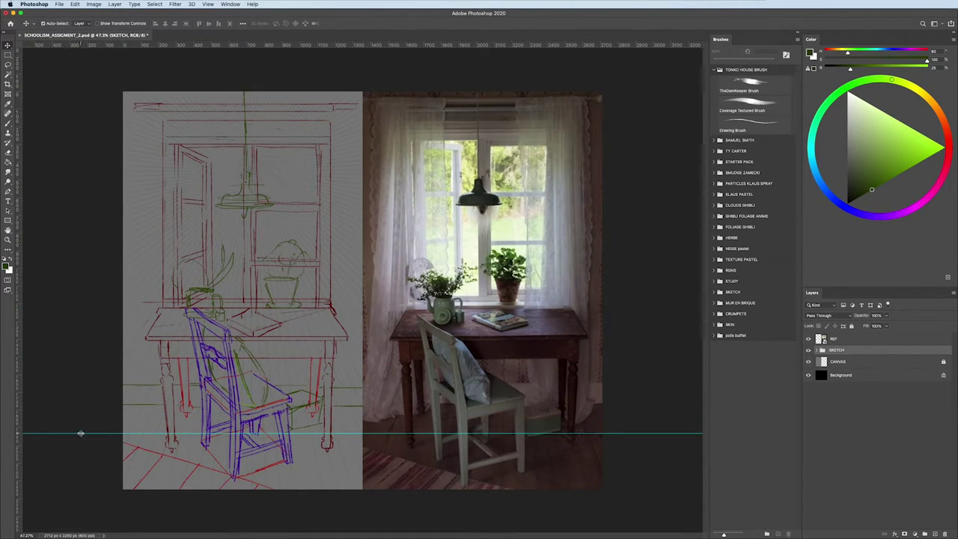
left_click_drag(80, 434, 92, 68)
left_click_drag(88, 434, 104, 33)
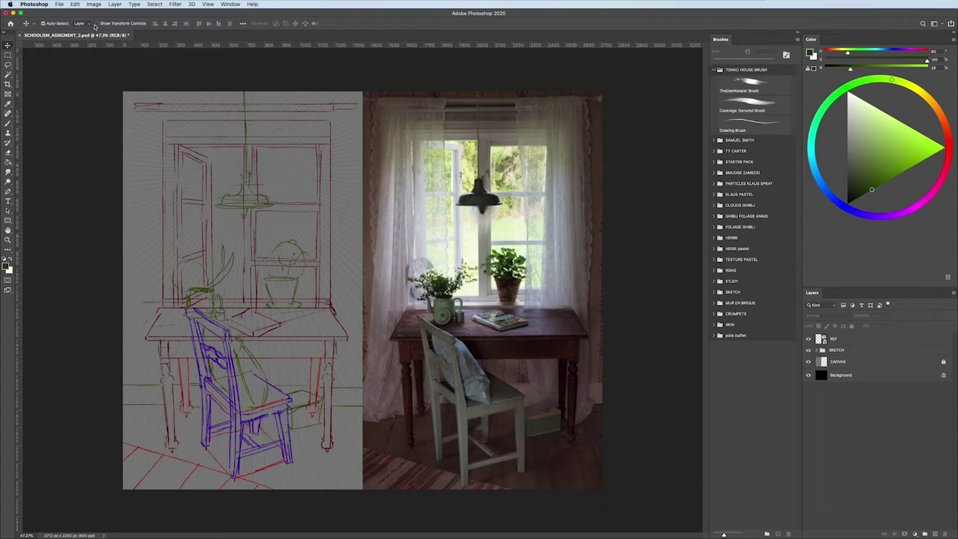
- Clip a Hue/Saturation at Saturation -100 to SKETCH, and add a new layer beneath it
left_click(836, 350)
left_click(915, 533)
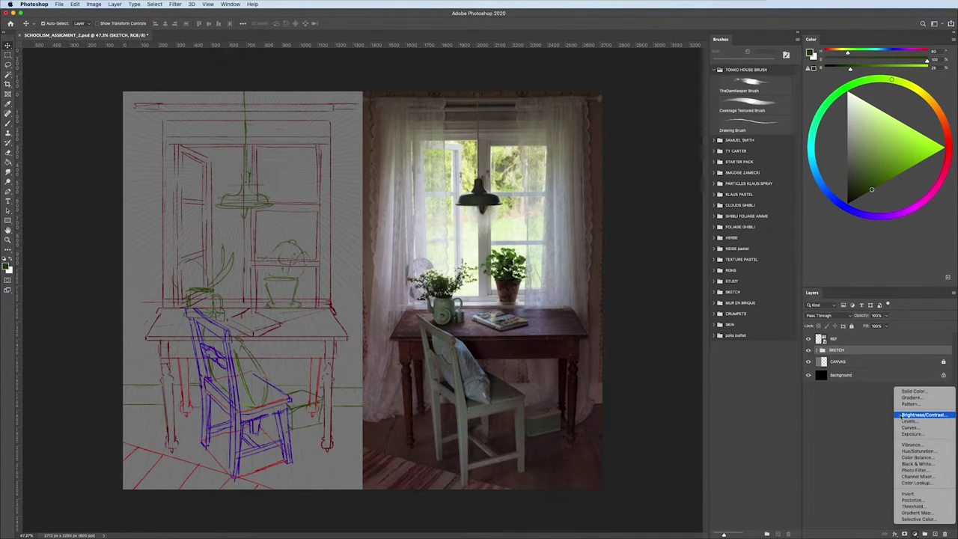
left_click(916, 450)
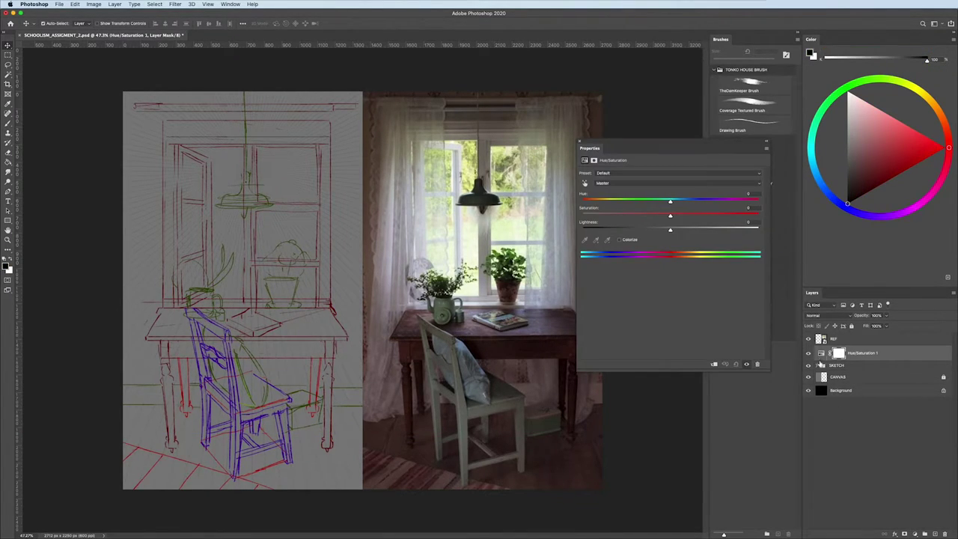
left_click(819, 359, "alt")
left_click_drag(670, 215, 581, 215)
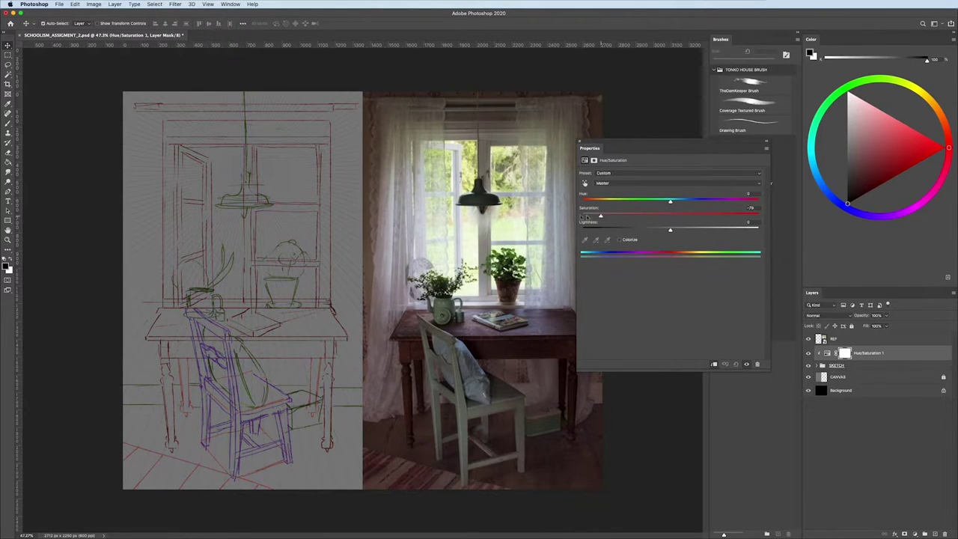
left_click(576, 142)
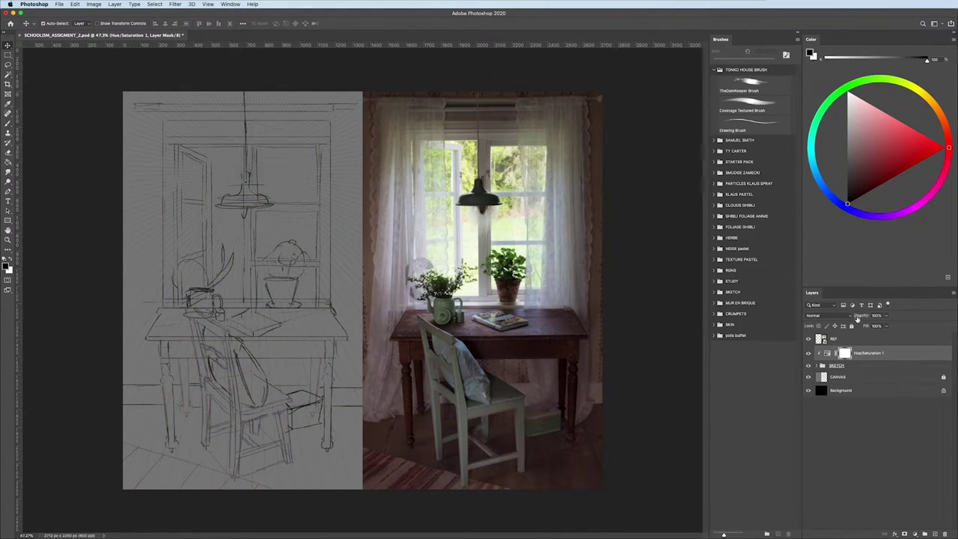
left_click(837, 376)
key("ctrl+shift+alt+n")
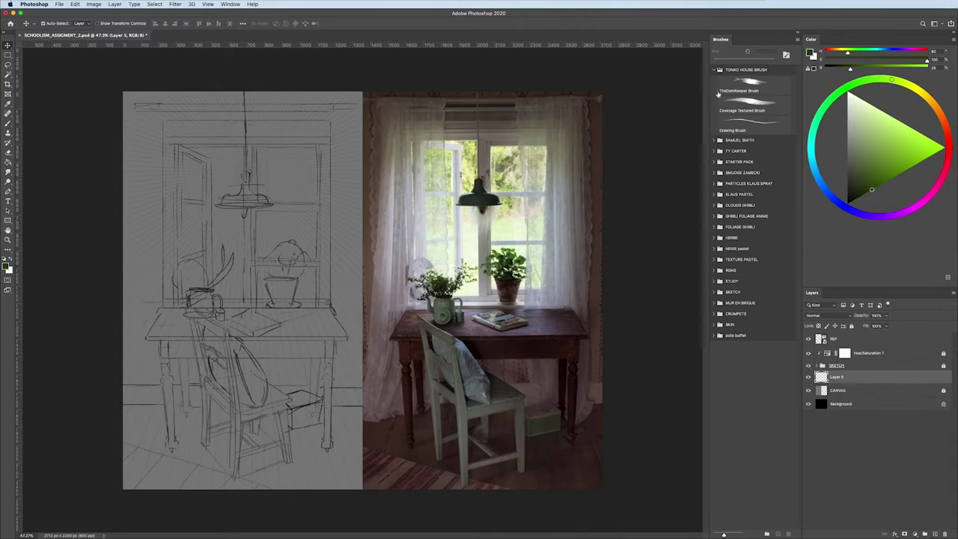
- With the Coverage Textured Brush, paint dark brown then light pink strokes across the floor
left_click(719, 98)
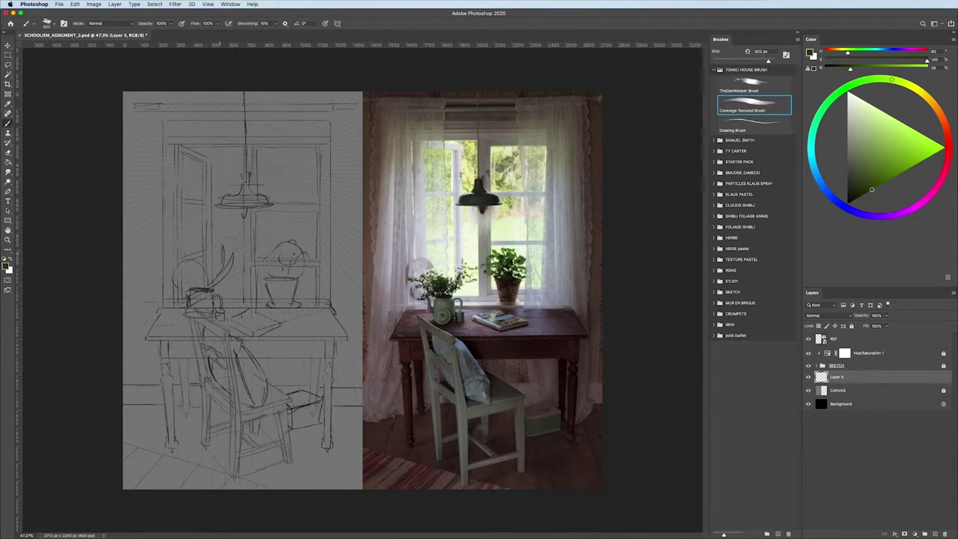
left_click(946, 127)
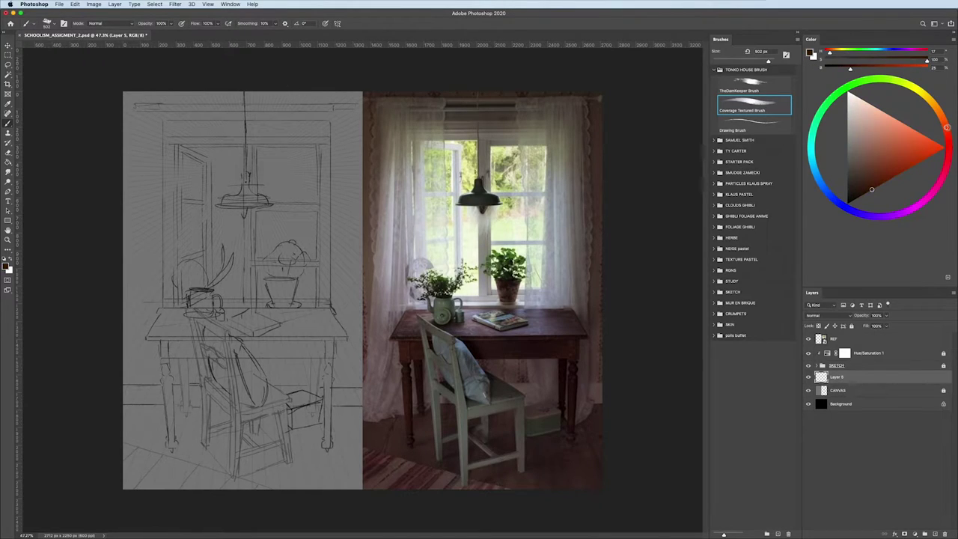
left_click_drag(870, 166, 871, 143)
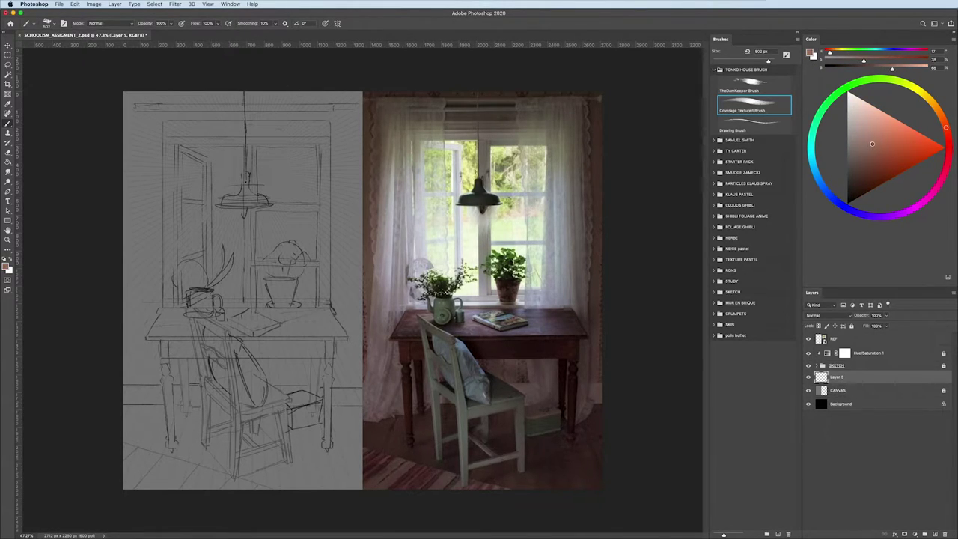
left_click_drag(346, 464, 350, 411)
left_click(848, 193)
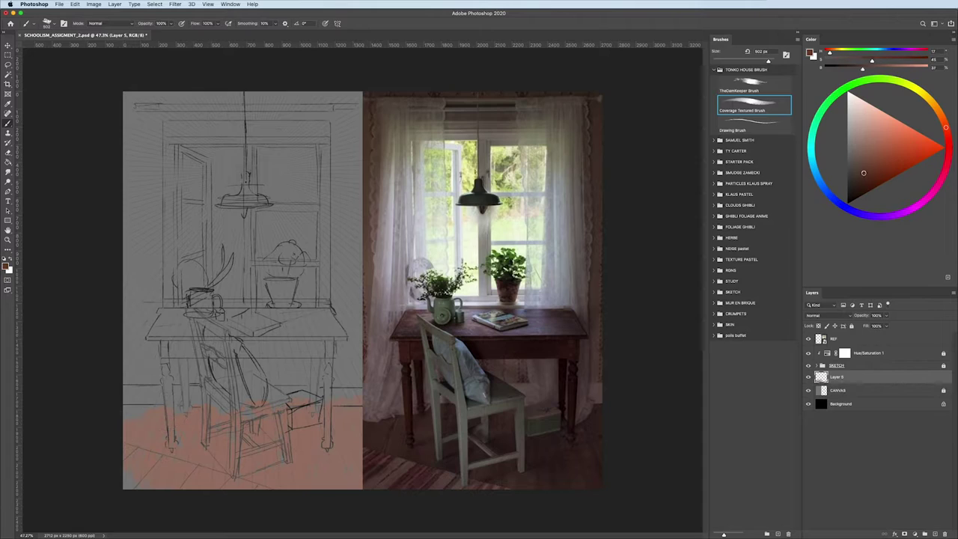
mouse_move(359, 464)
left_mouse_down()
mouse_move(278, 498)
mouse_move(116, 423)
left_mouse_up()
left_click(941, 178)
mouse_move(941, 178)
left_mouse_down()
mouse_move(898, 215)
mouse_move(920, 203)
left_mouse_up()
left_click(854, 148)
left_click_drag(285, 456, 97, 449)
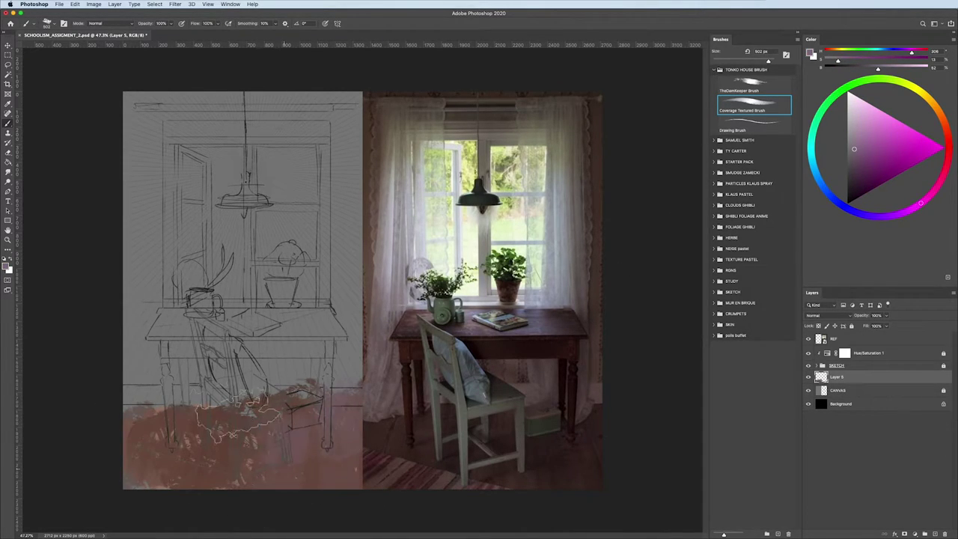
- Add dark red strokes to the floor and purple strokes over the left floor
left_click(946, 133)
left_click(851, 173)
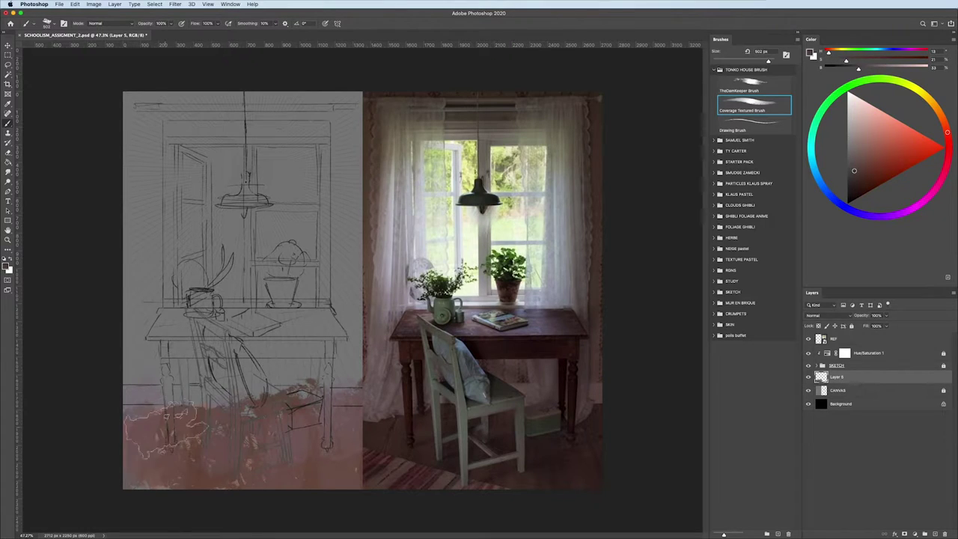
left_click(878, 170)
mouse_move(369, 404)
left_mouse_down()
mouse_move(316, 494)
mouse_move(161, 449)
left_mouse_up()
left_click(317, 493, "alt")
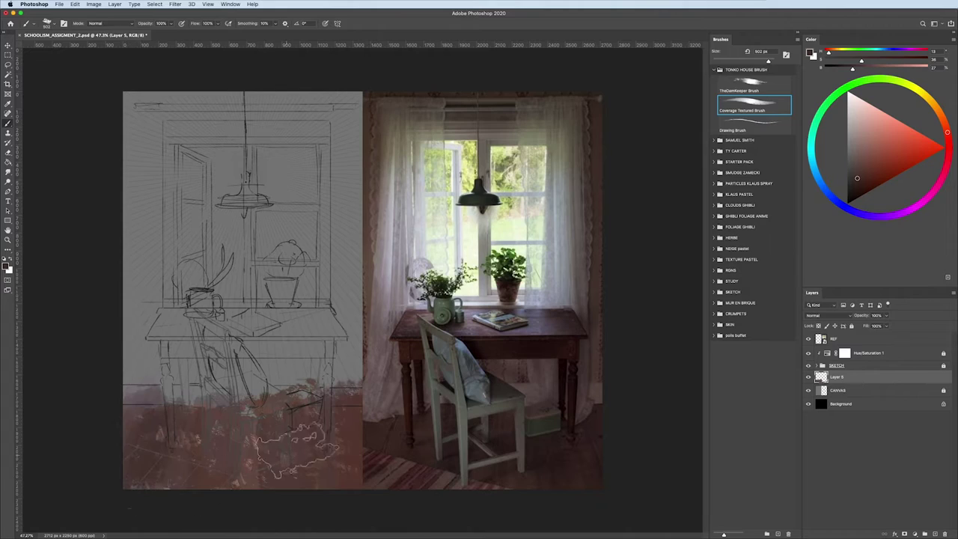
left_click(861, 185)
left_click_drag(263, 460, 166, 419)
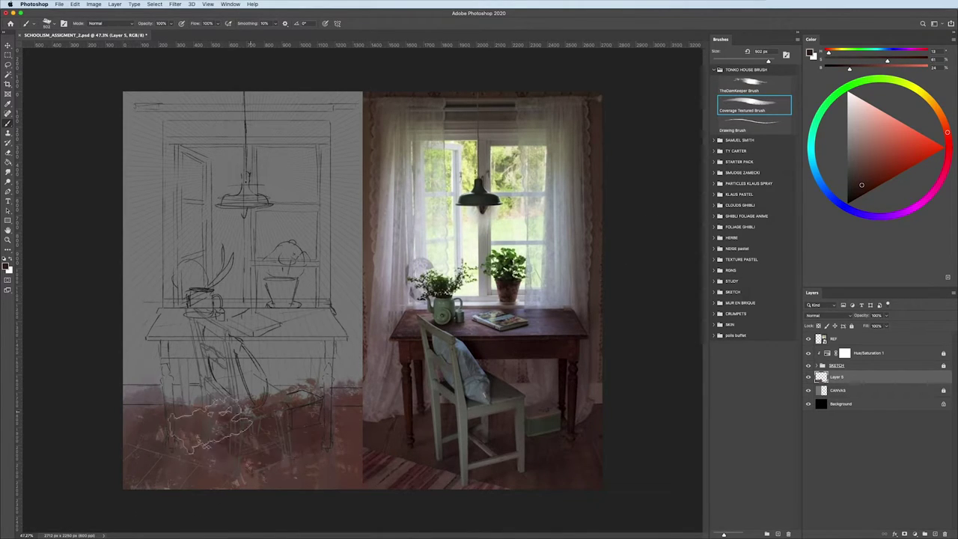
left_click_drag(253, 434, 135, 442)
left_click(894, 215)
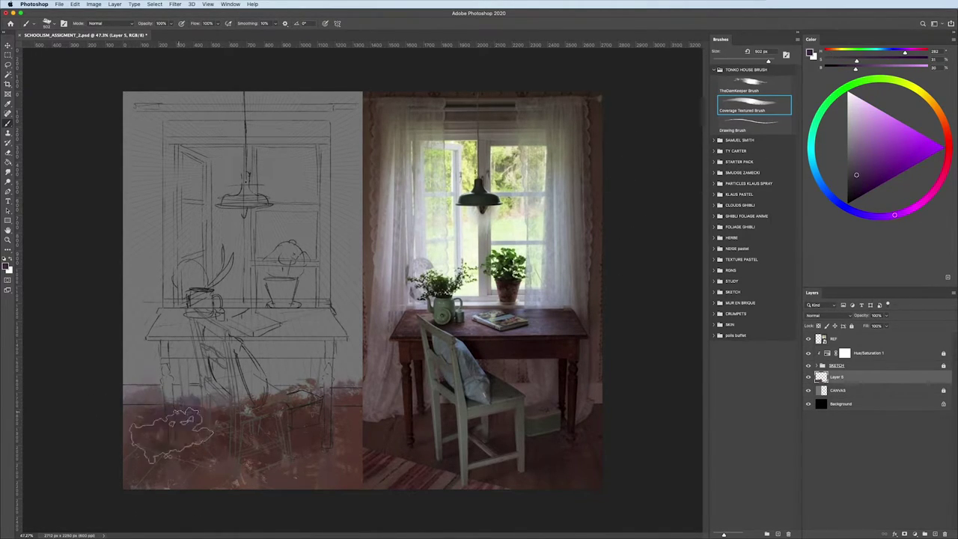
left_click_drag(187, 419, 149, 449)
left_click(852, 155)
mouse_move(153, 415)
left_mouse_down()
mouse_move(142, 456)
mouse_move(214, 471)
left_mouse_up()
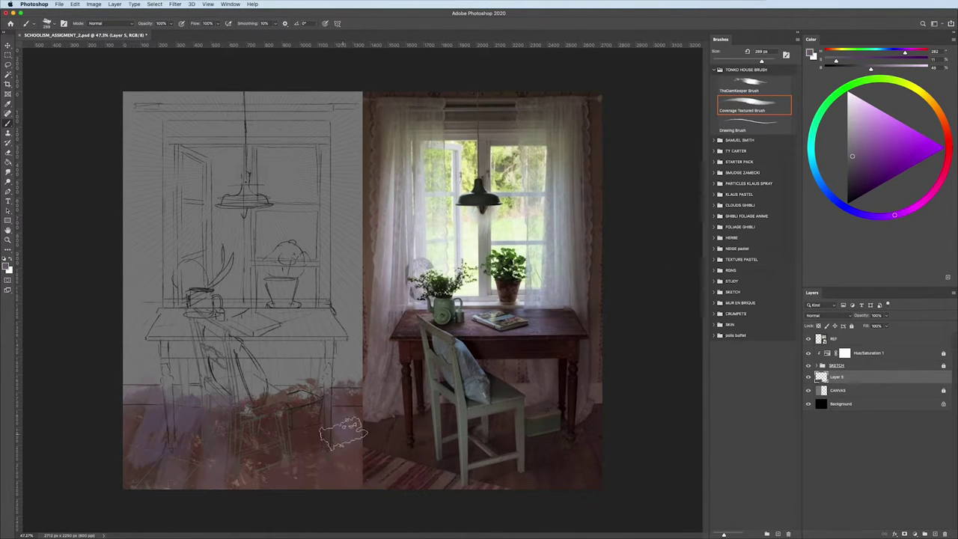
- Sample pink, red and orange-brown tones from the floor while resizing the brush
left_click(358, 411, "alt")
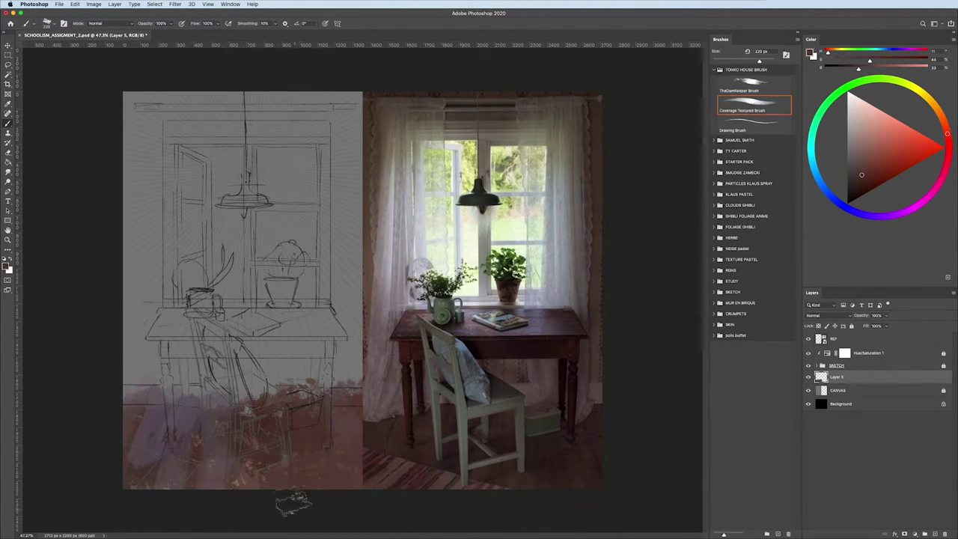
left_click(241, 441, "alt")
left_click(254, 446, "alt")
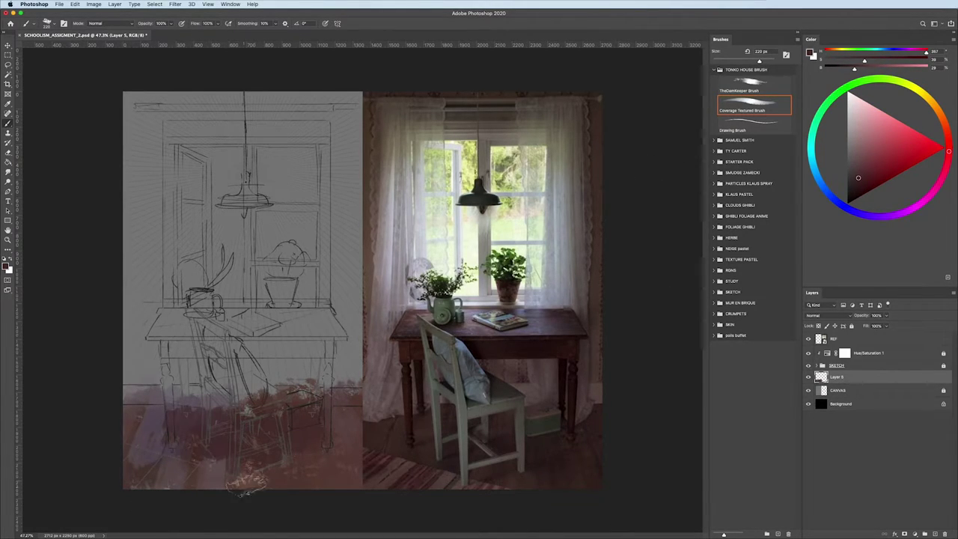
left_click(147, 418, "alt")
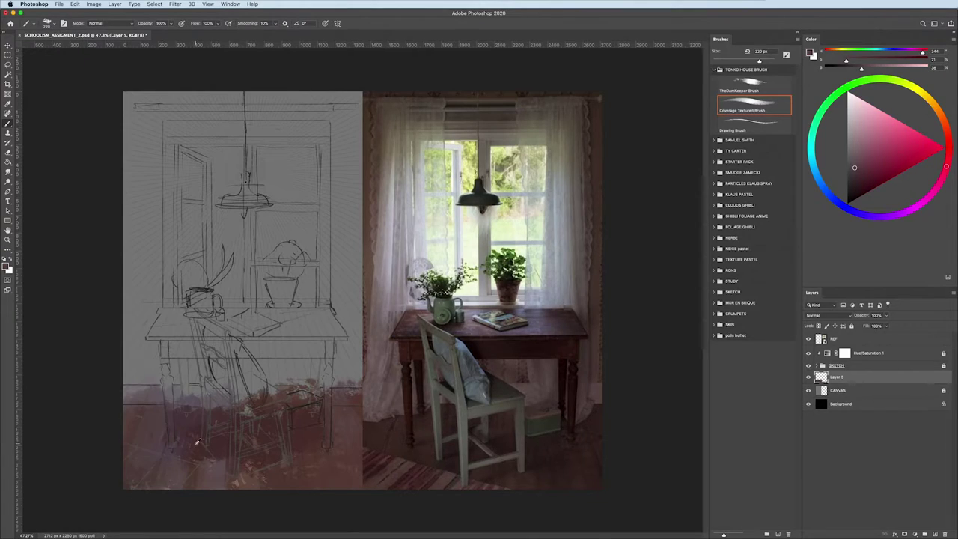
left_click(179, 429, "alt")
left_click(178, 413, "alt")
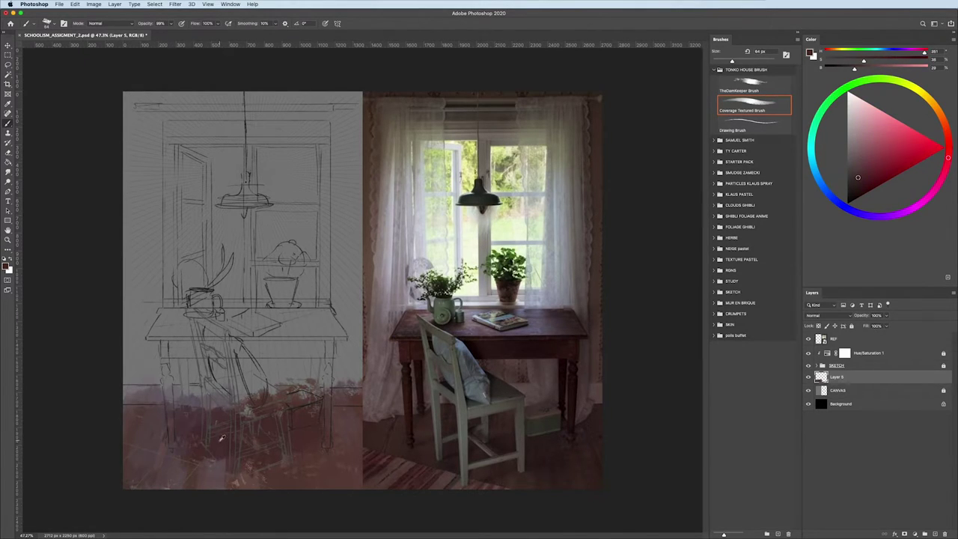
left_click(148, 417, "alt")
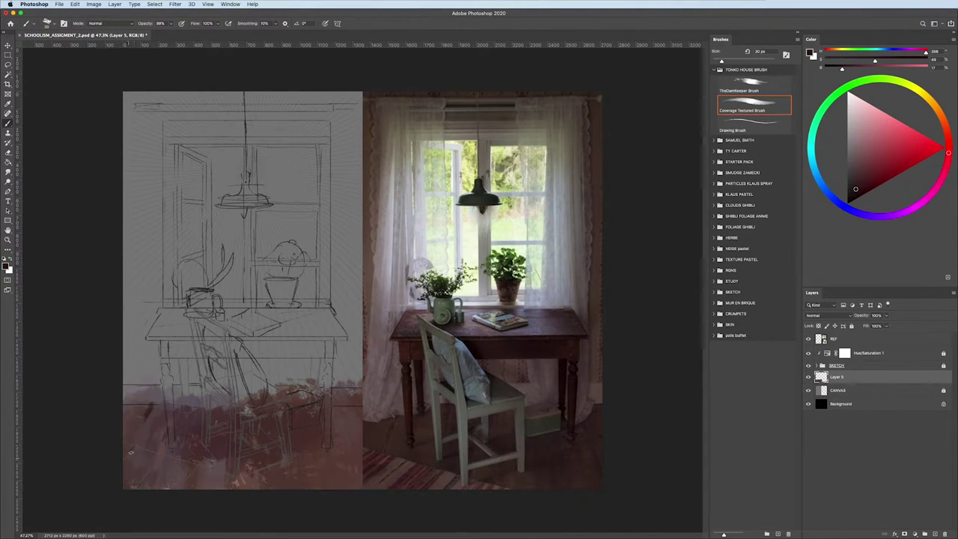
left_click(148, 419, "alt")
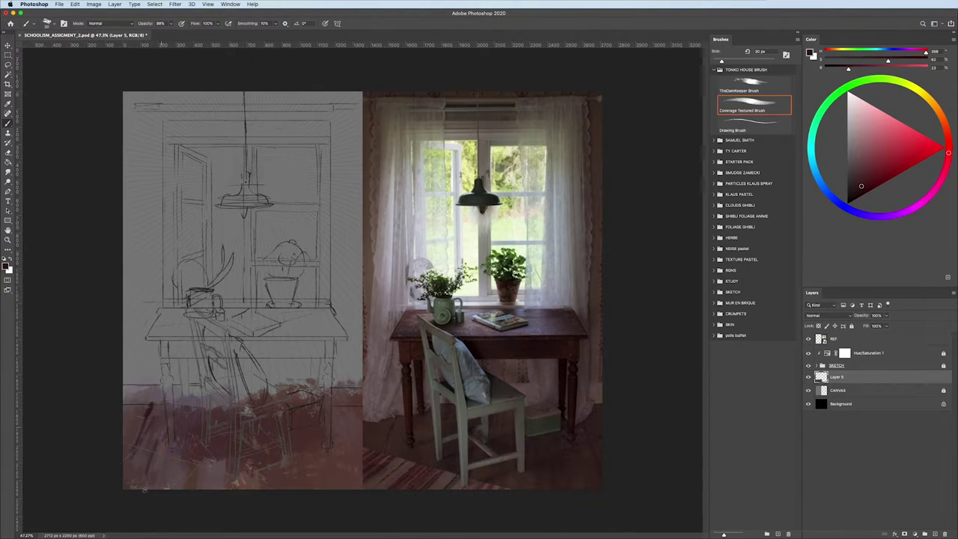
left_click(180, 433, "alt")
key("bracketright")
key("bracketright")
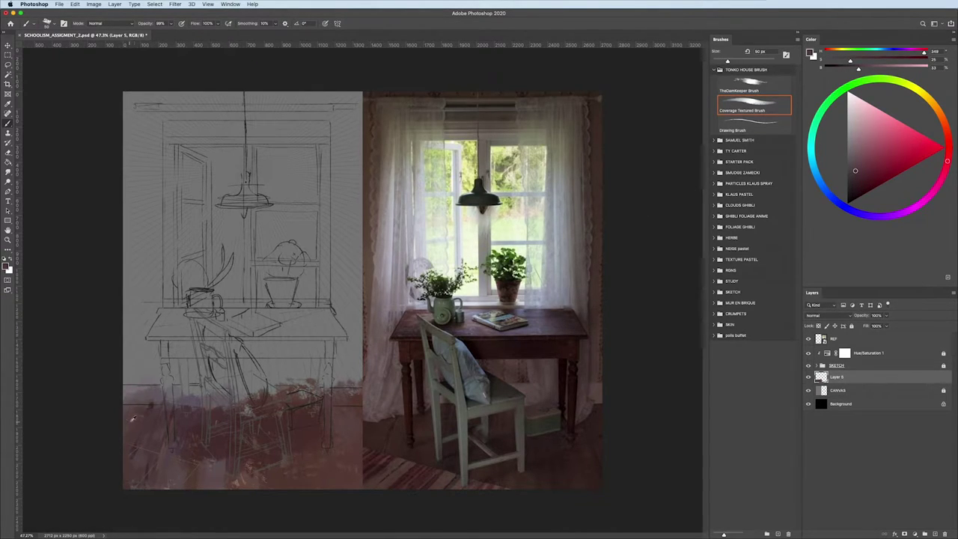
left_click(131, 417, "alt")
left_click_drag(344, 457, 342, 458)
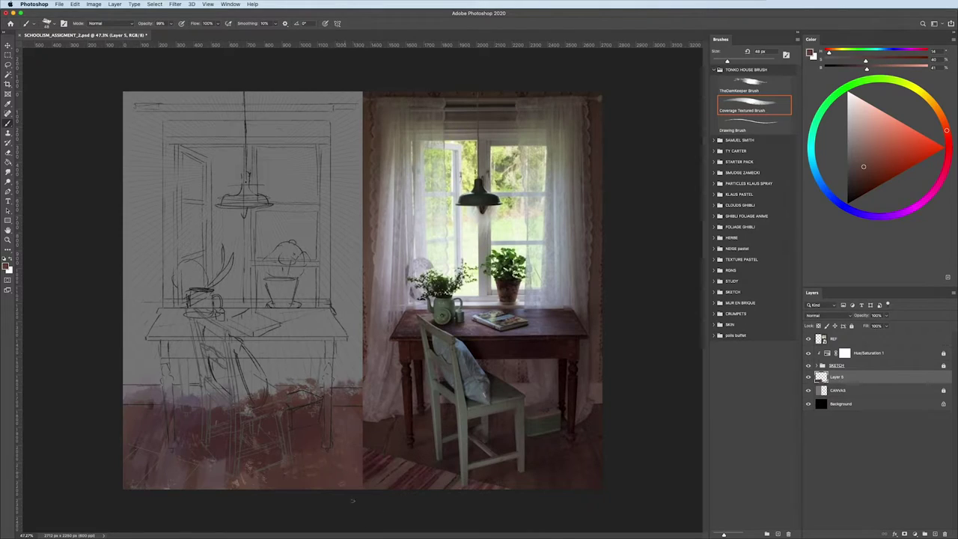
left_click(322, 460, "alt")
- Try another textured brush in deep red, then return to the coverage brush with a muted red-brown
left_click(746, 88)
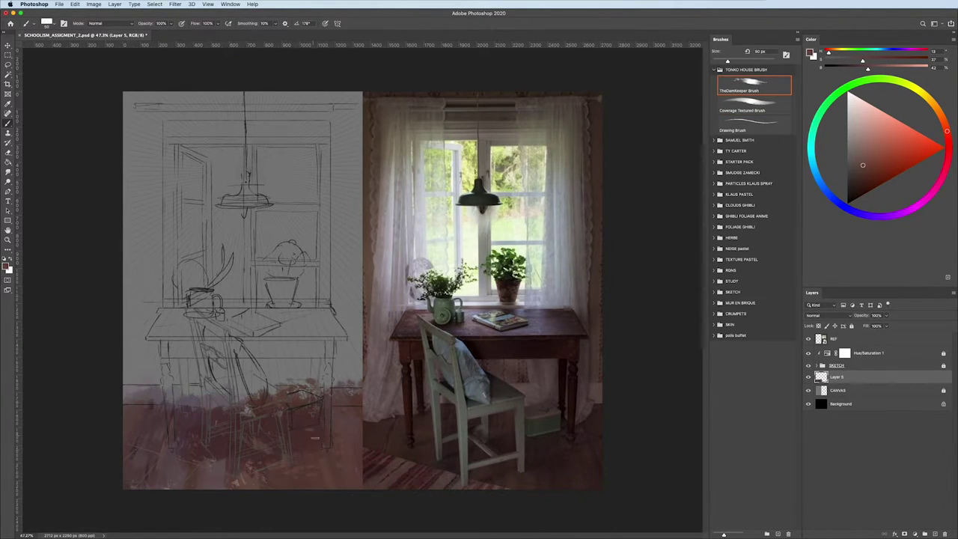
left_click(287, 474, "alt")
left_click(948, 152)
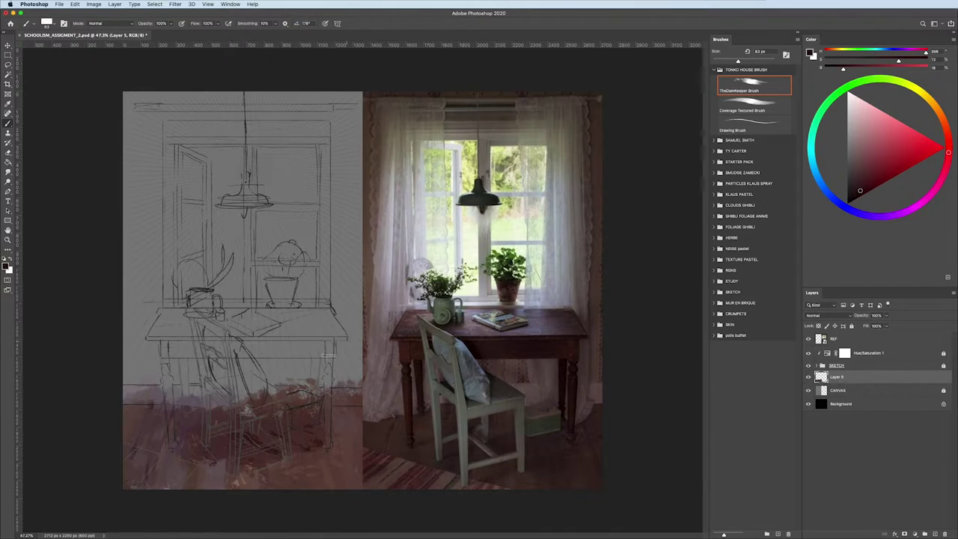
key("bracketleft")
key("bracketleft")
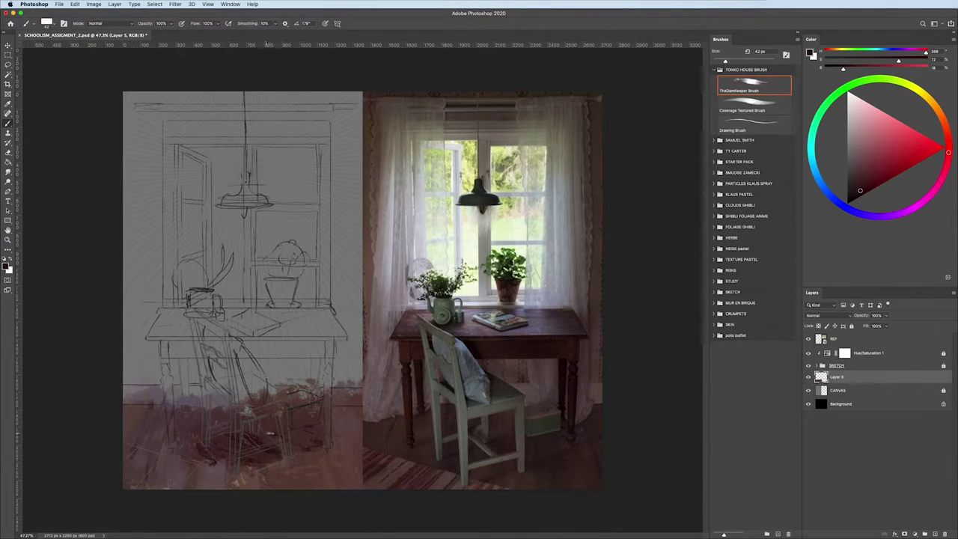
left_click(746, 102)
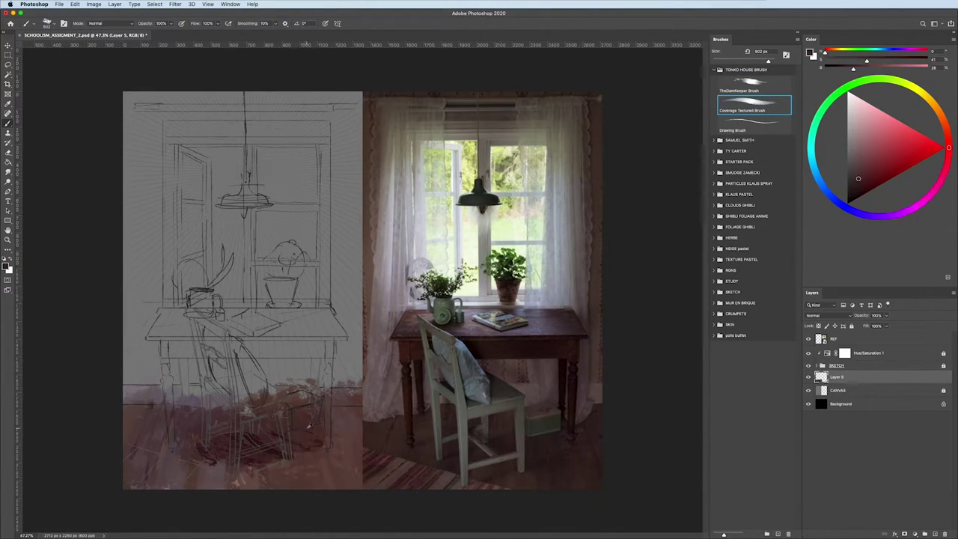
left_click(317, 414, "alt")
left_click_drag(316, 413, 276, 412)
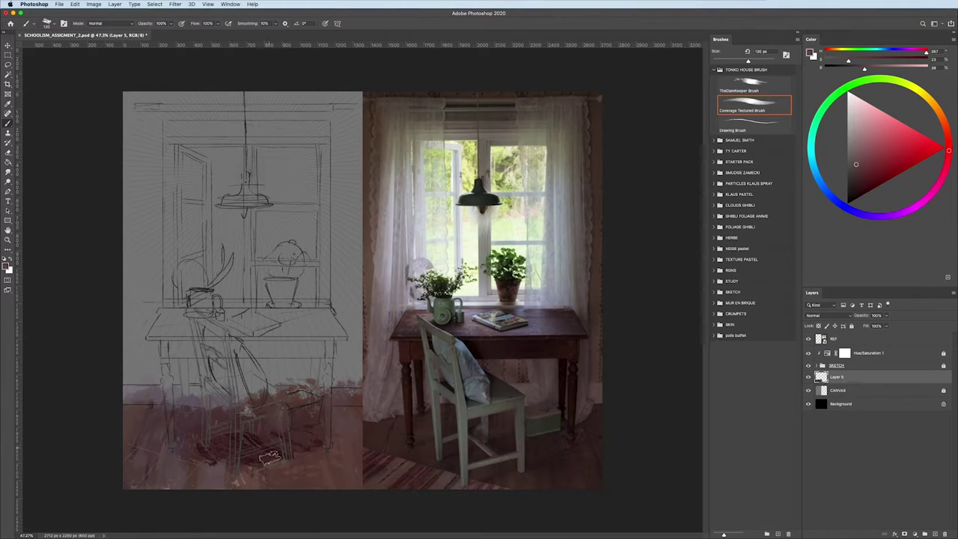
- Darken the sketch's Hue/Saturation adjustment, then return to Layer 5
left_click(844, 352)
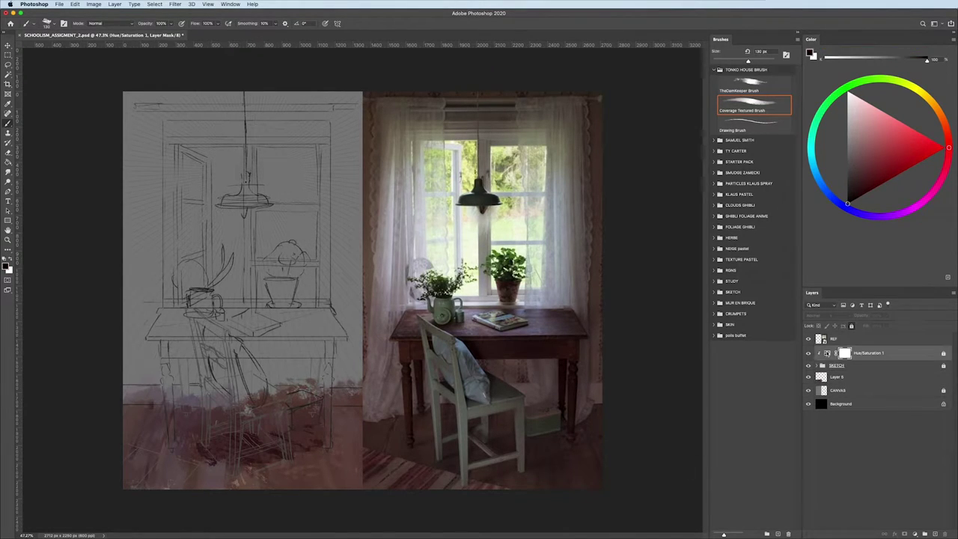
double_click(827, 352)
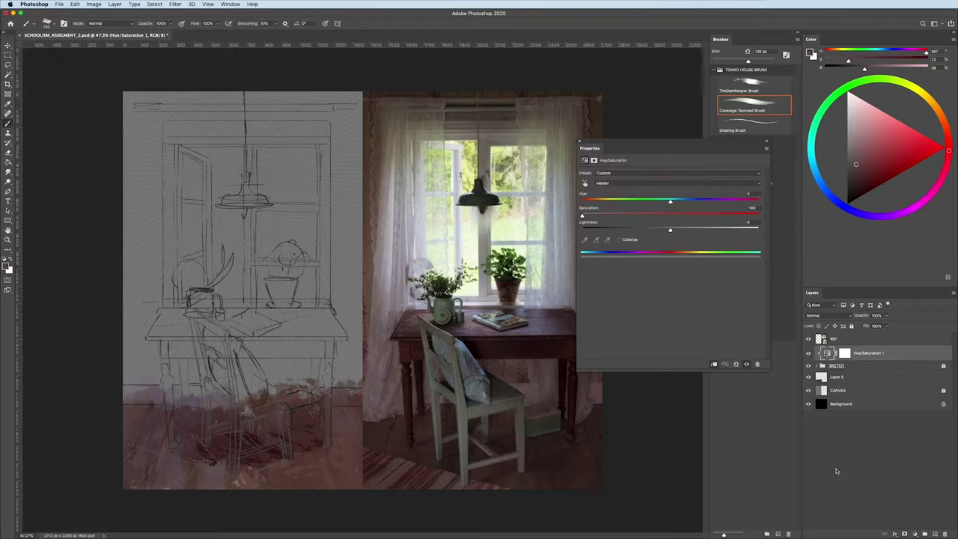
mouse_move(666, 229)
left_mouse_down()
mouse_move(586, 233)
mouse_move(608, 237)
left_mouse_up()
left_click(579, 142)
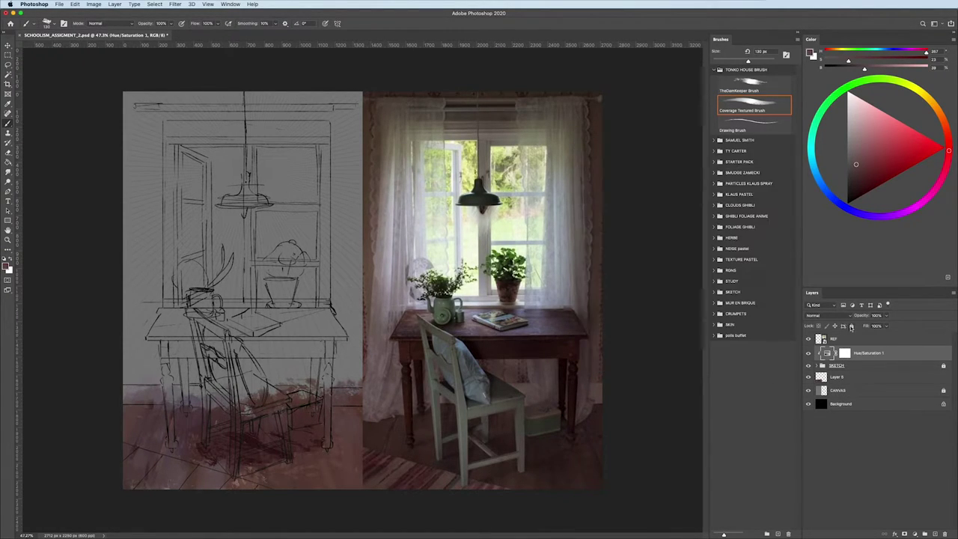
left_click(838, 377)
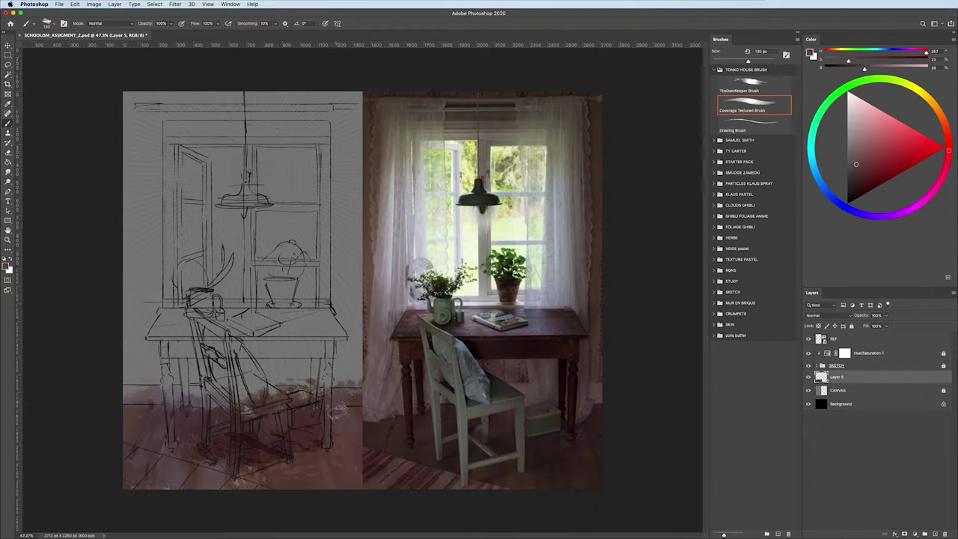
- Sample brownish and dark reds from the floor and enlarge the brush for floor strokes
left_click(300, 441, "alt")
left_click(299, 426, "alt")
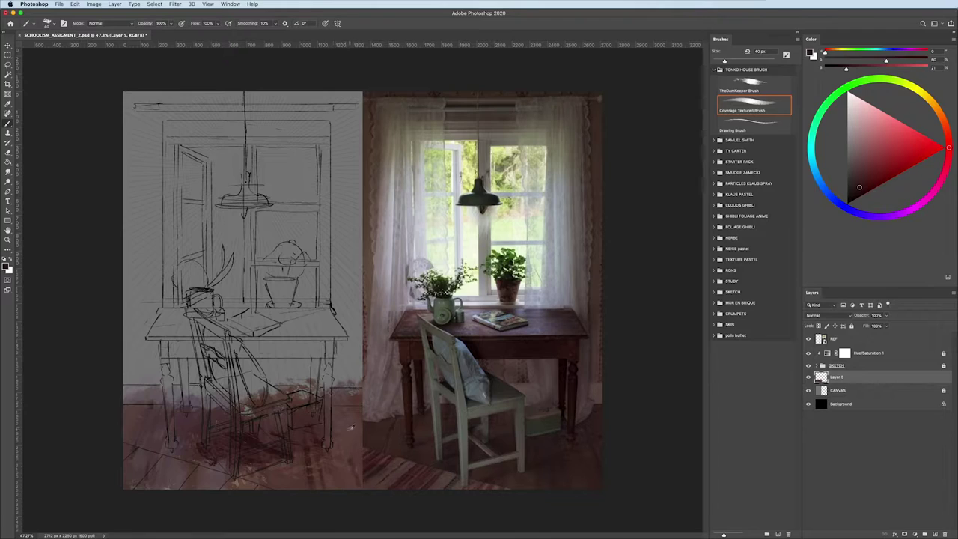
left_click(349, 464, "alt")
mouse_move(352, 457)
left_mouse_down()
mouse_move(345, 442)
mouse_move(353, 457)
left_mouse_up()
left_click(353, 457, "alt")
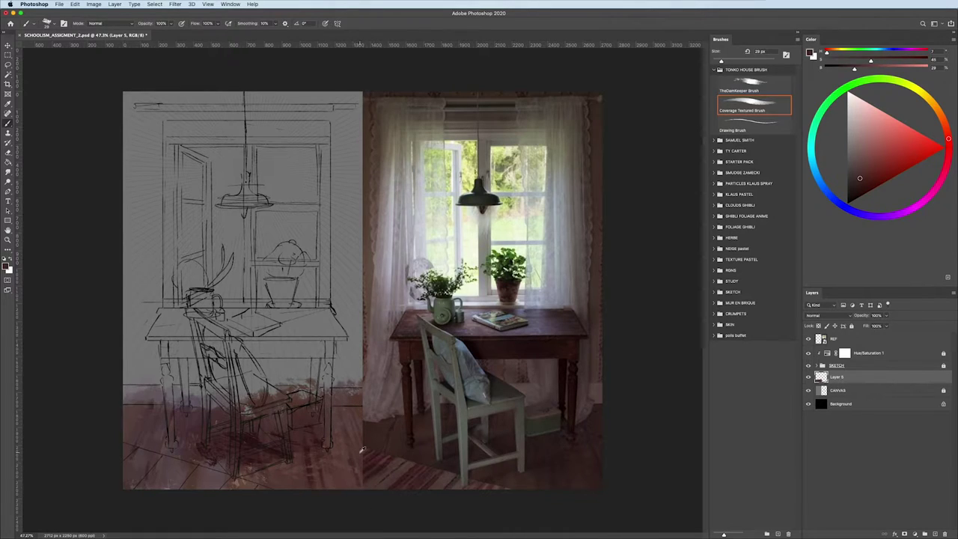
left_click(345, 419, "alt")
left_click(351, 411, "alt")
left_click_drag(346, 404, 337, 404)
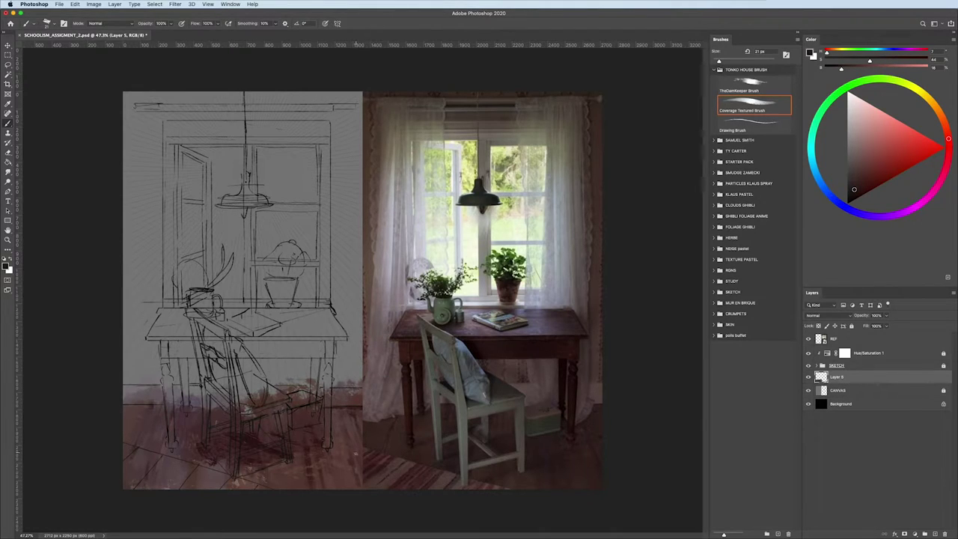
left_click(354, 450, "alt")
left_click(356, 455, "alt")
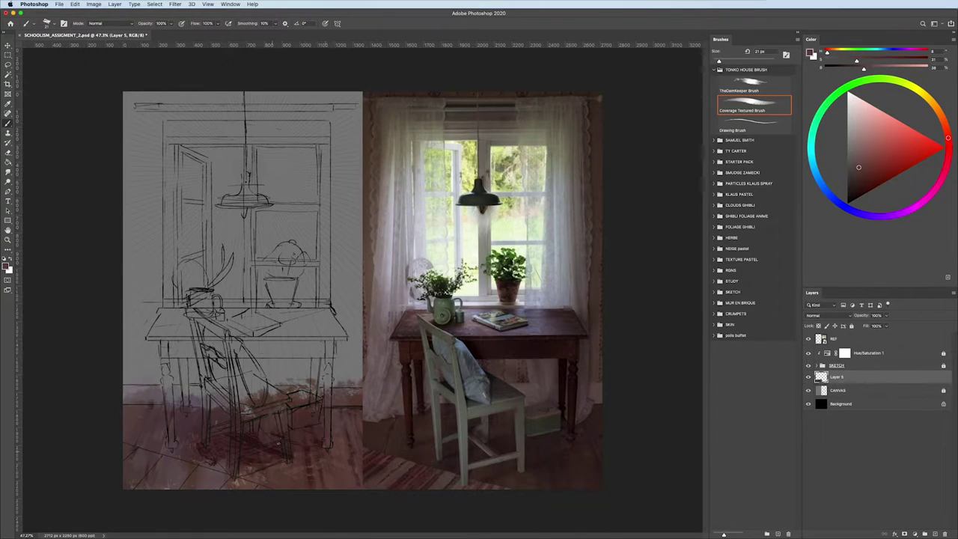
left_click(303, 459, "alt")
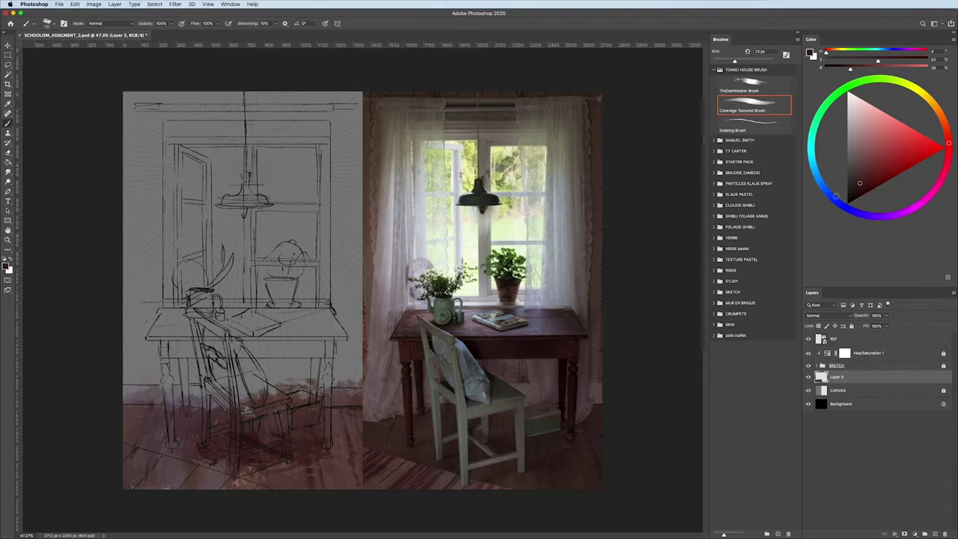
- Build up the floor with sampled muted, deep and brownish reds
left_click(271, 436, "alt")
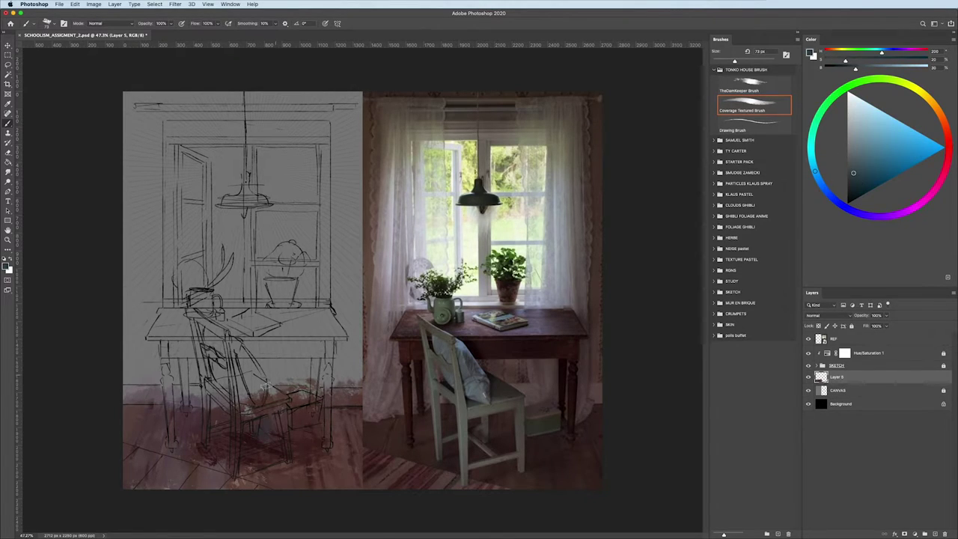
left_click(264, 431, "alt")
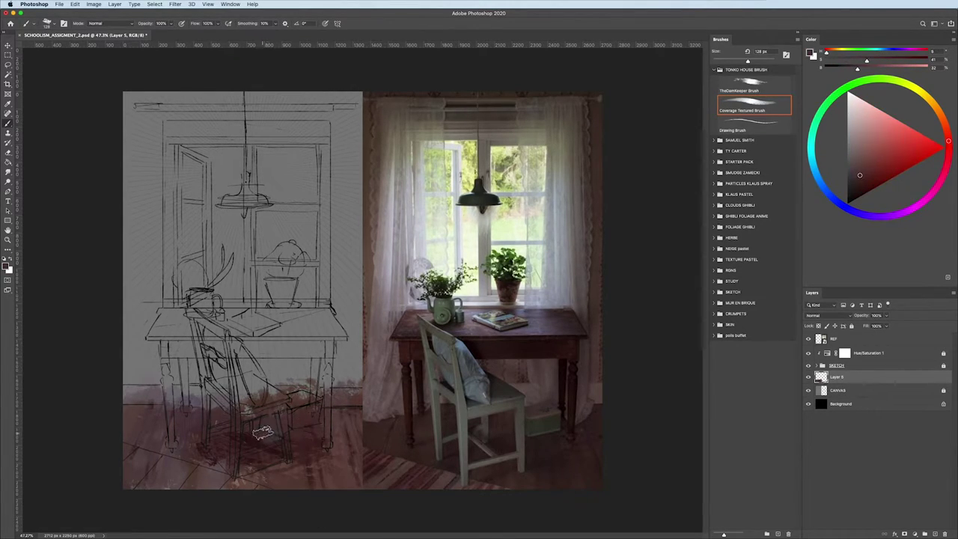
left_click(277, 438, "alt")
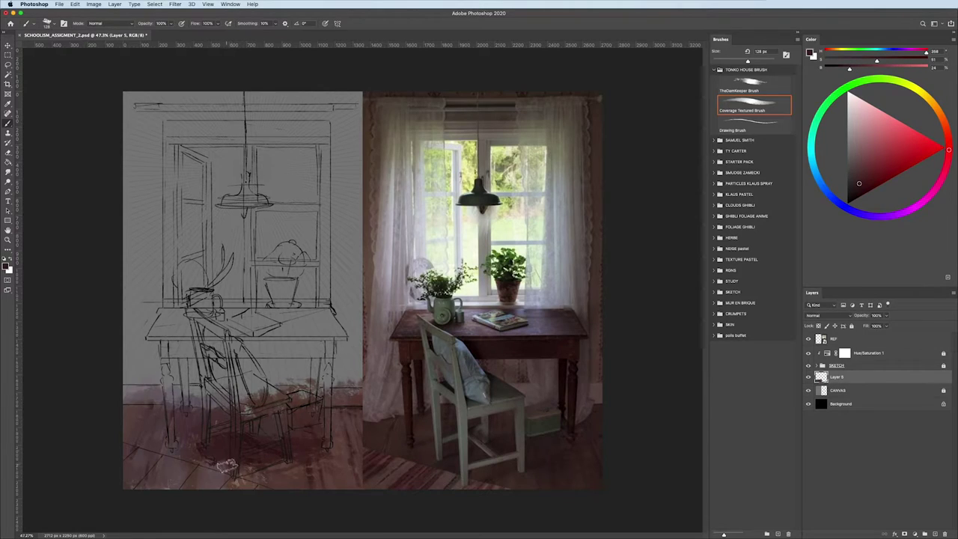
left_click(288, 476, "alt")
left_click(253, 458, "alt")
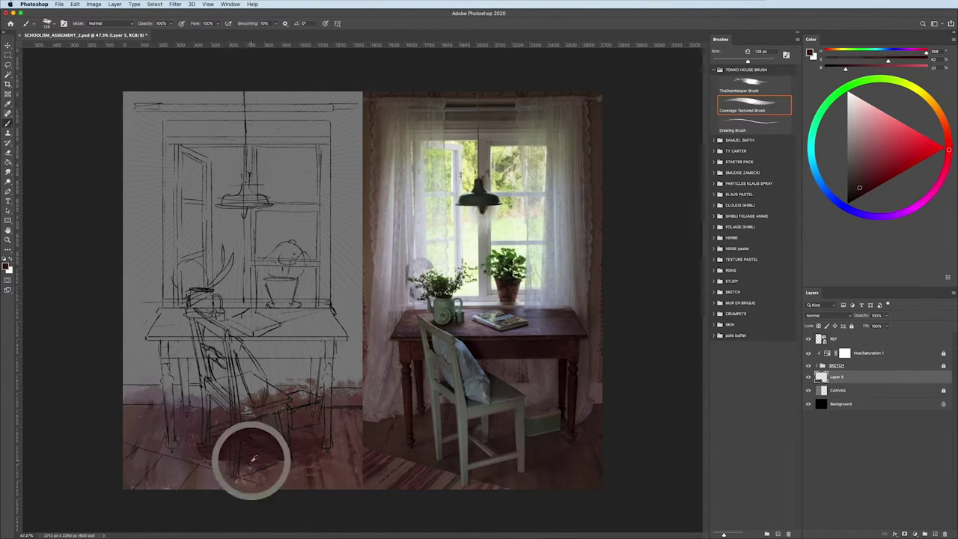
left_click(242, 456, "alt")
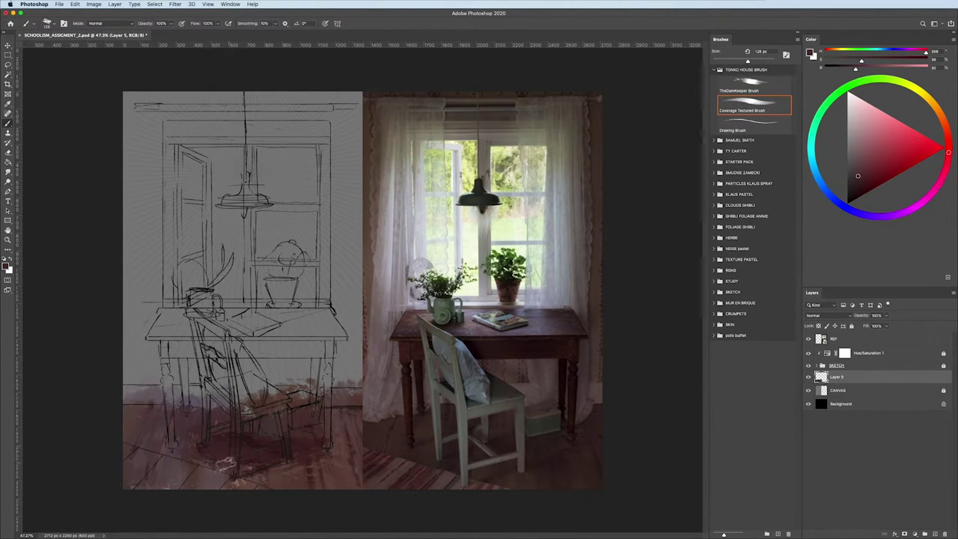
left_click(192, 479, "alt")
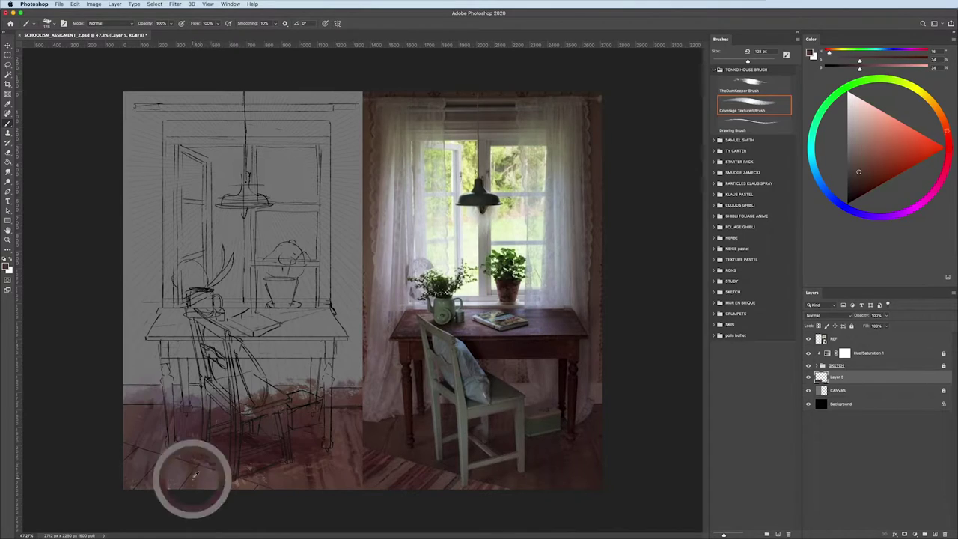
left_click(251, 437, "alt")
left_click(233, 443, "alt")
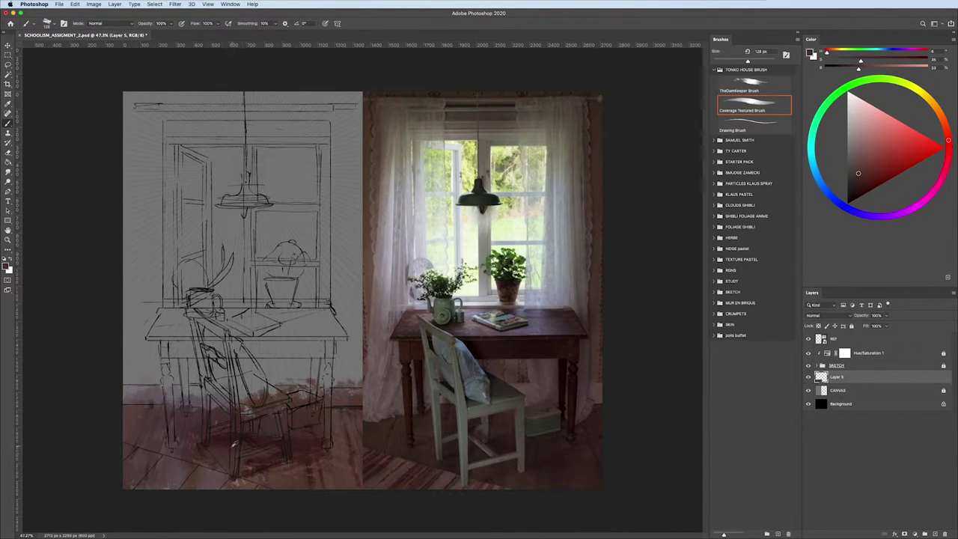
left_click(204, 465, "alt")
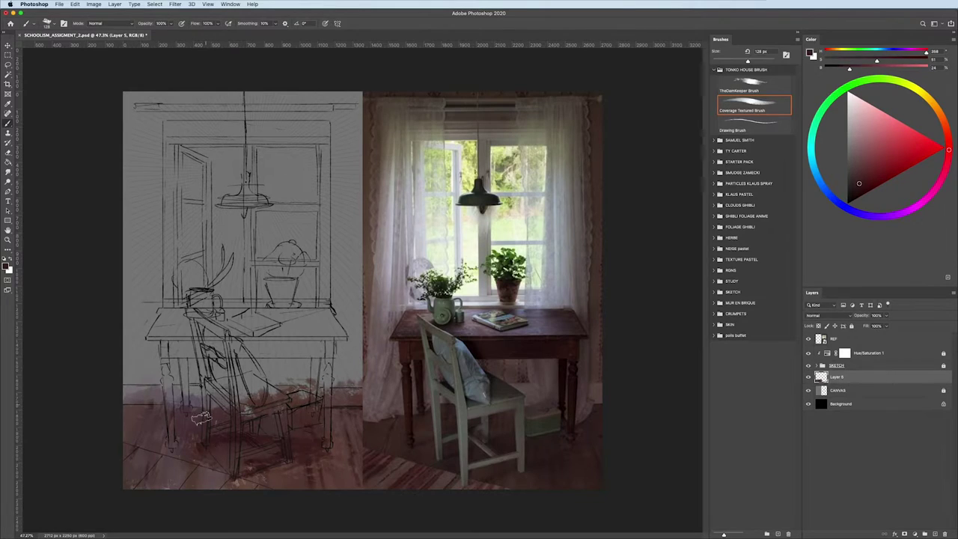
left_click(195, 425, "alt")
left_click(169, 454, "alt")
left_click(196, 452, "alt")
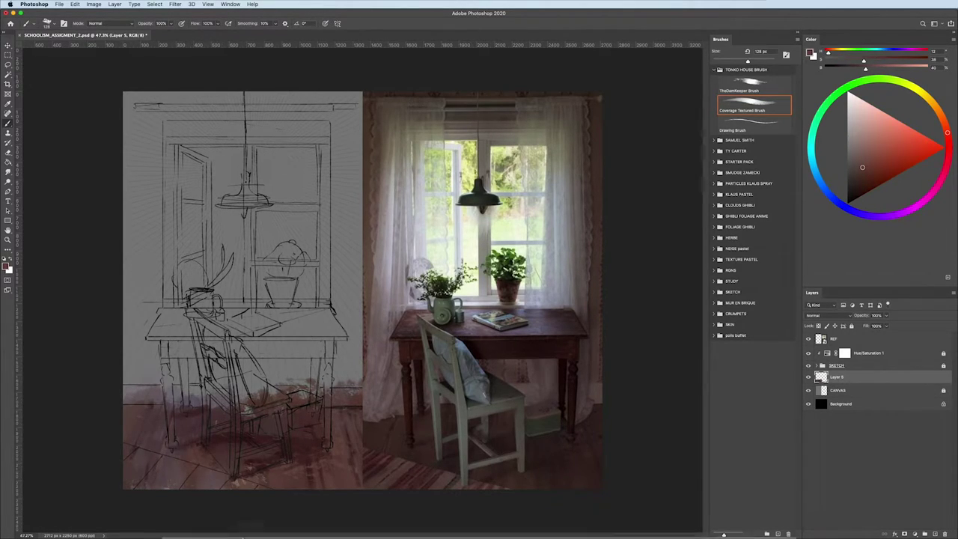
left_click(319, 457, "alt")
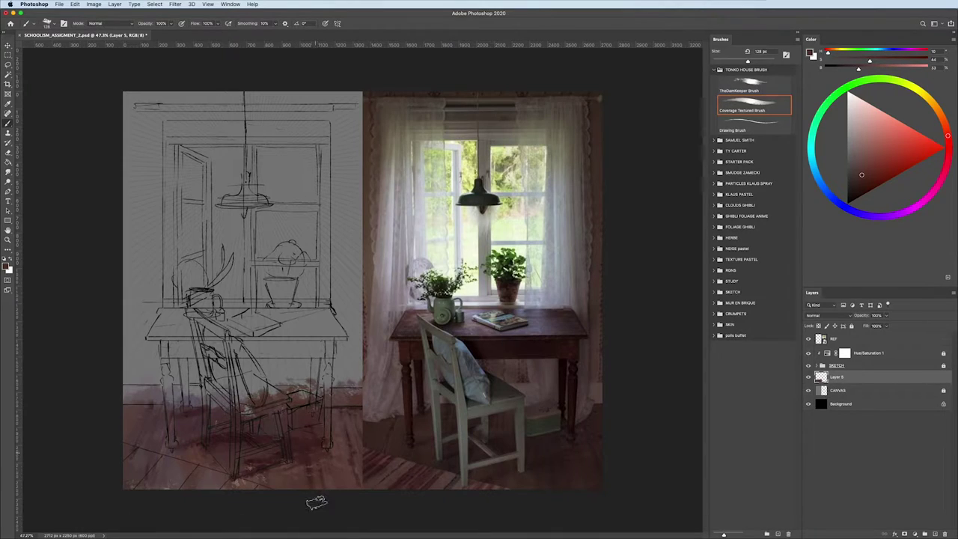
- Shrink the brush to about 67 px and keep layering sampled dark reds on the floor
left_click_drag(306, 440, 300, 441)
left_click(302, 447, "alt")
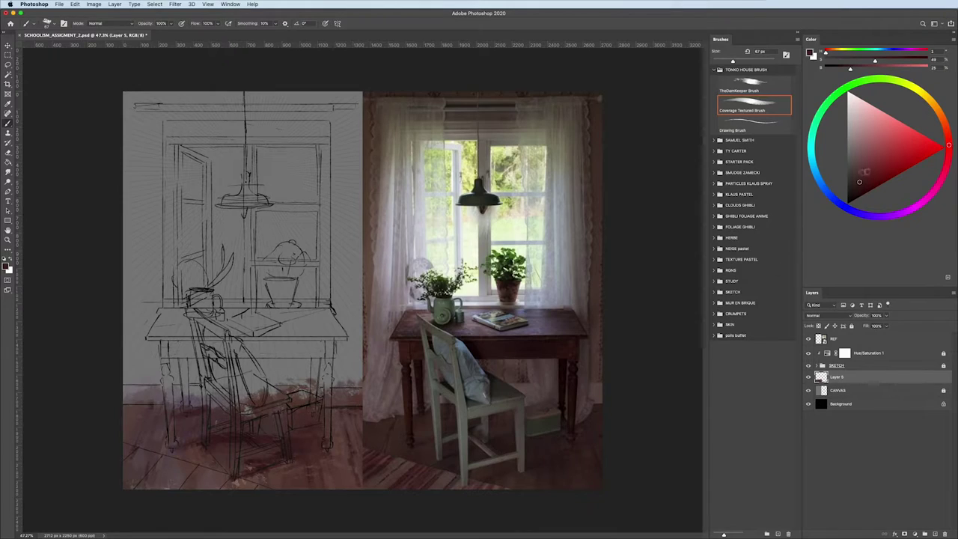
left_click(300, 441, "alt")
left_click(307, 419, "alt")
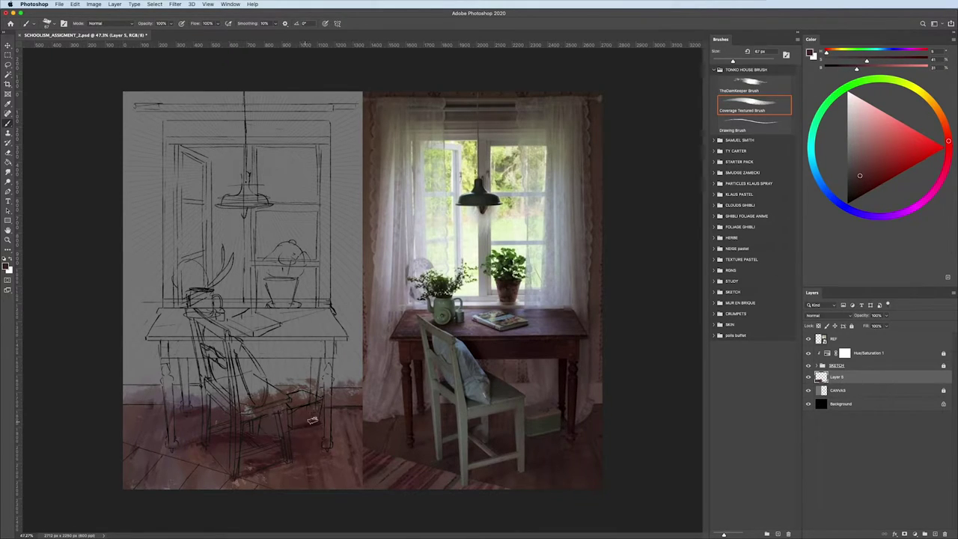
left_click(213, 428, "alt")
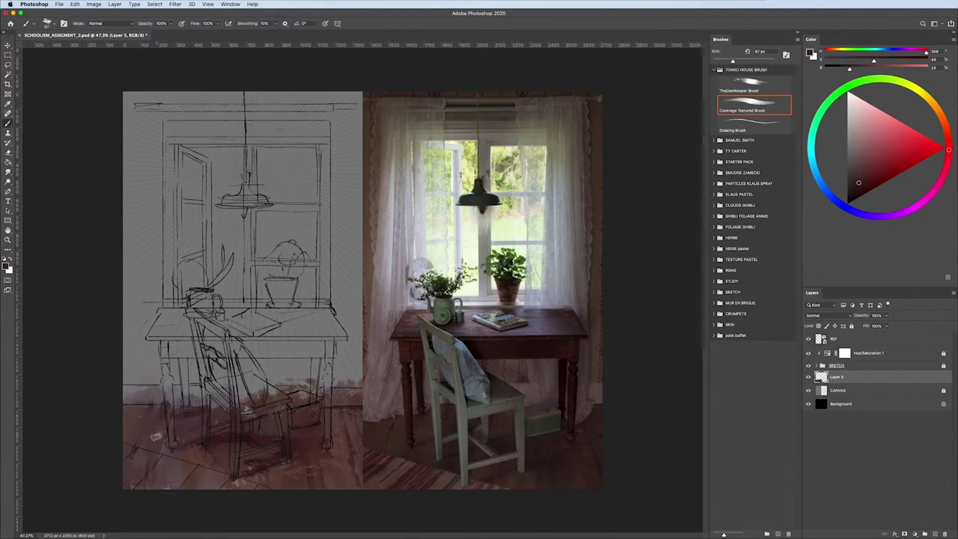
key("bracketleft")
left_click(132, 421, "alt")
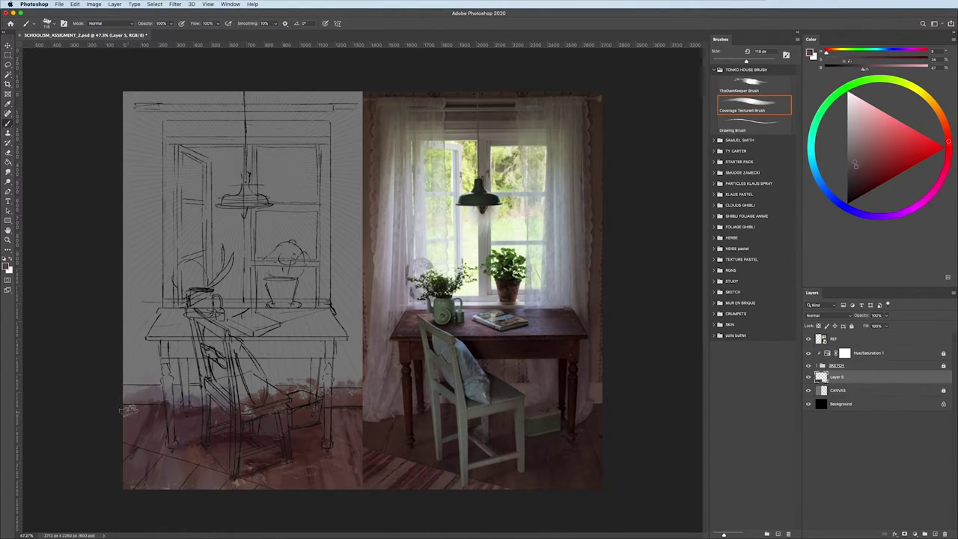
left_click(142, 425, "alt")
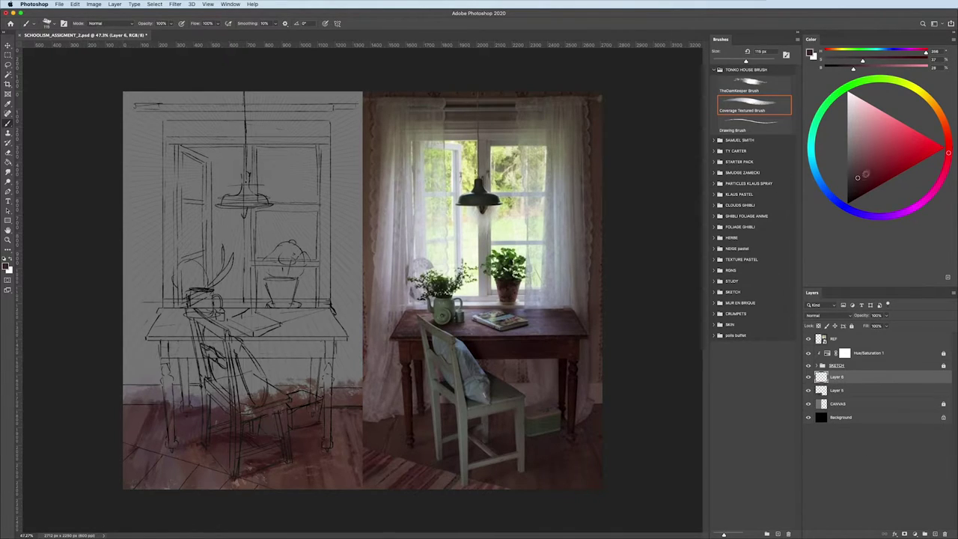
- Lasso the lower-left floor triangle and paint lighter strokes inside with a 136 px brush
left_click_drag(861, 174, 863, 168)
key("]")
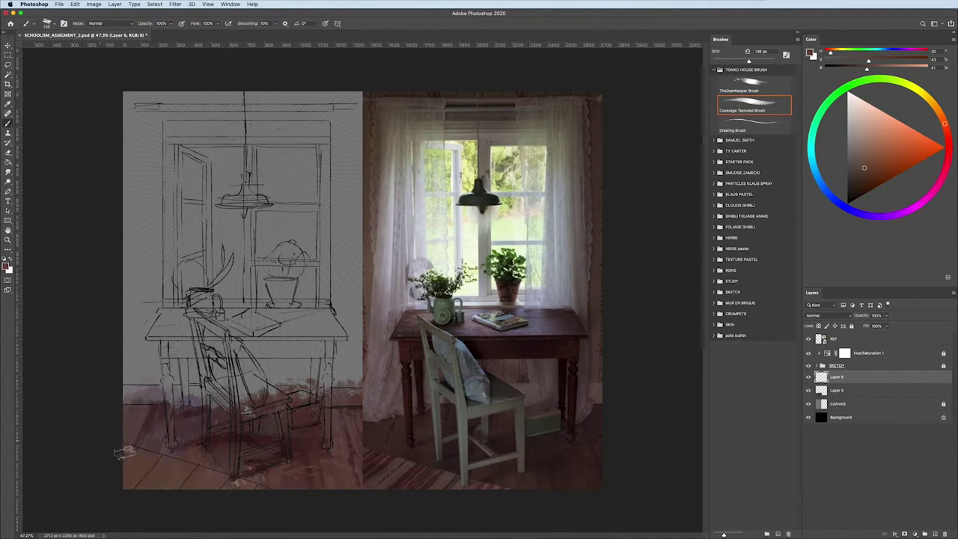
key("l")
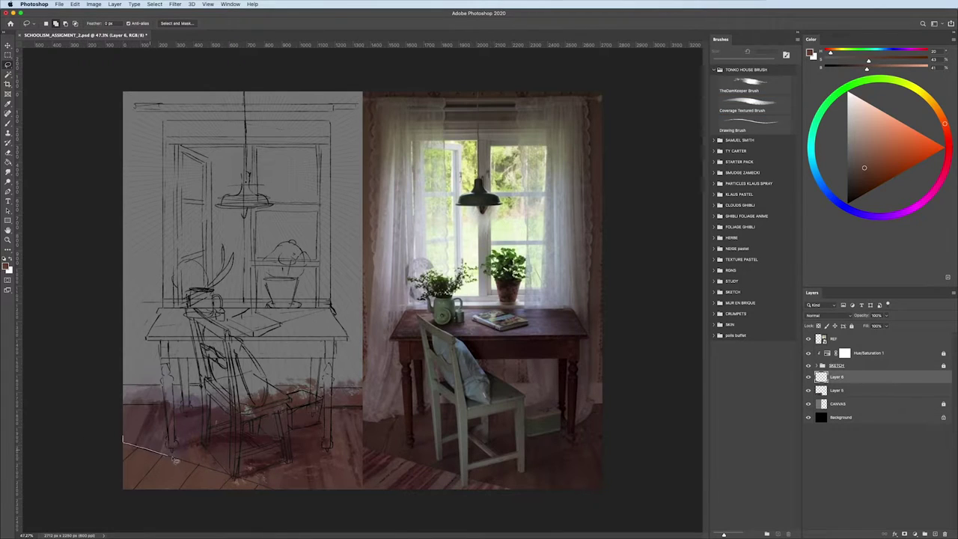
left_click_drag(306, 507, 299, 509)
key("b")
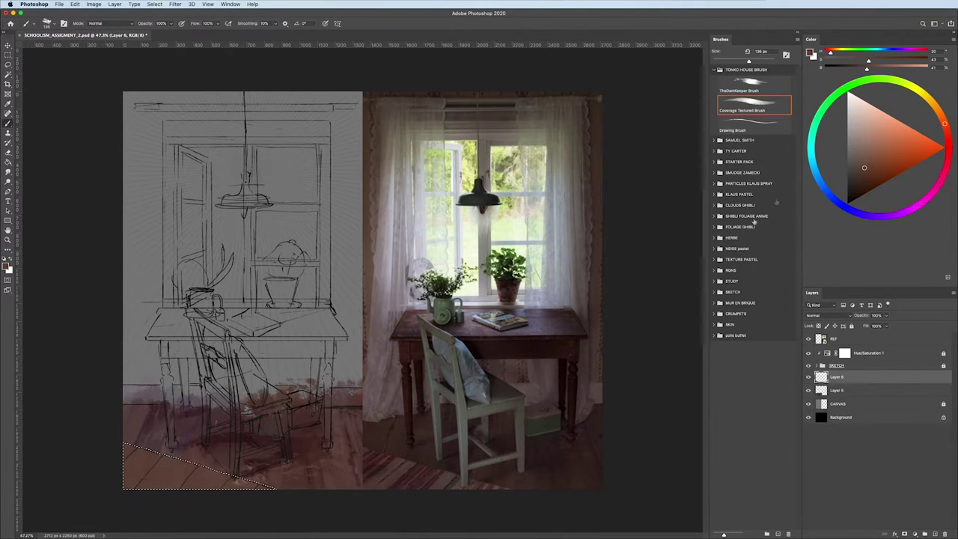
left_click(248, 425, "alt")
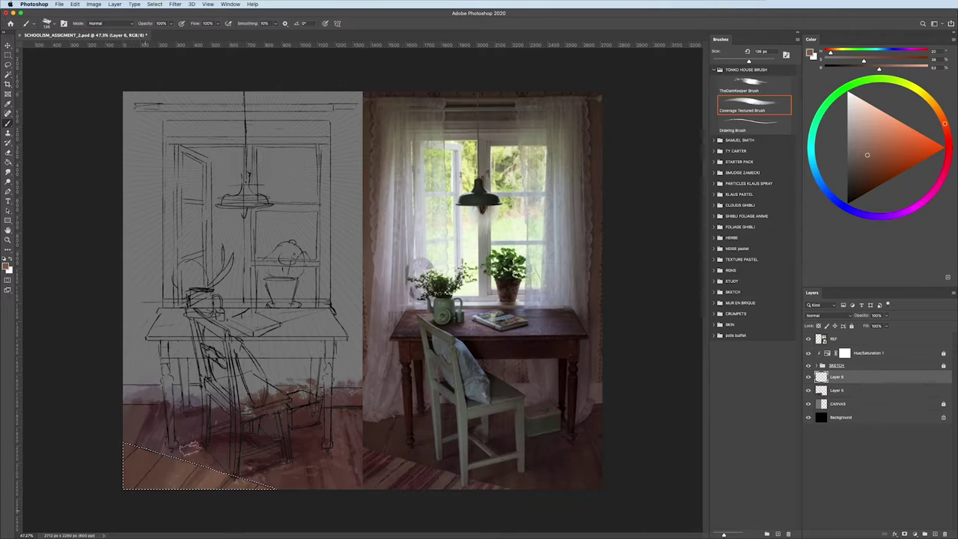
left_click_drag(190, 448, 142, 437)
- Paint pinkish-magenta rug streaks in the selected corner, then hide the SKETCH group
left_click(269, 473, "alt")
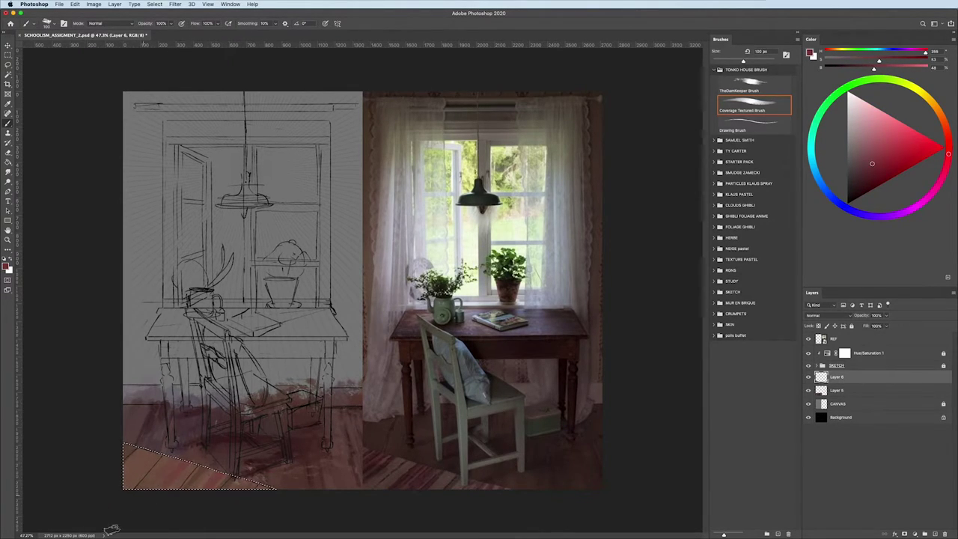
left_click(153, 460, "alt")
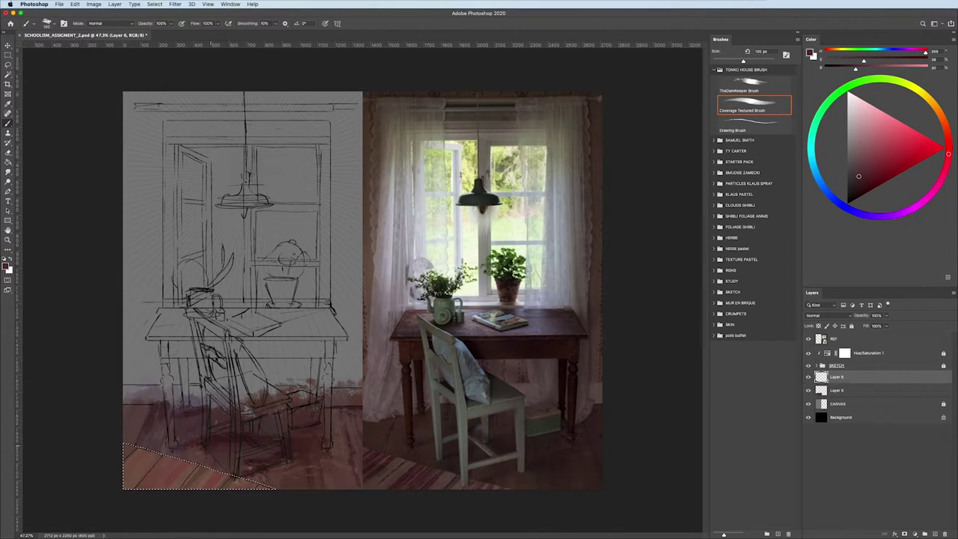
left_click(150, 458, "alt")
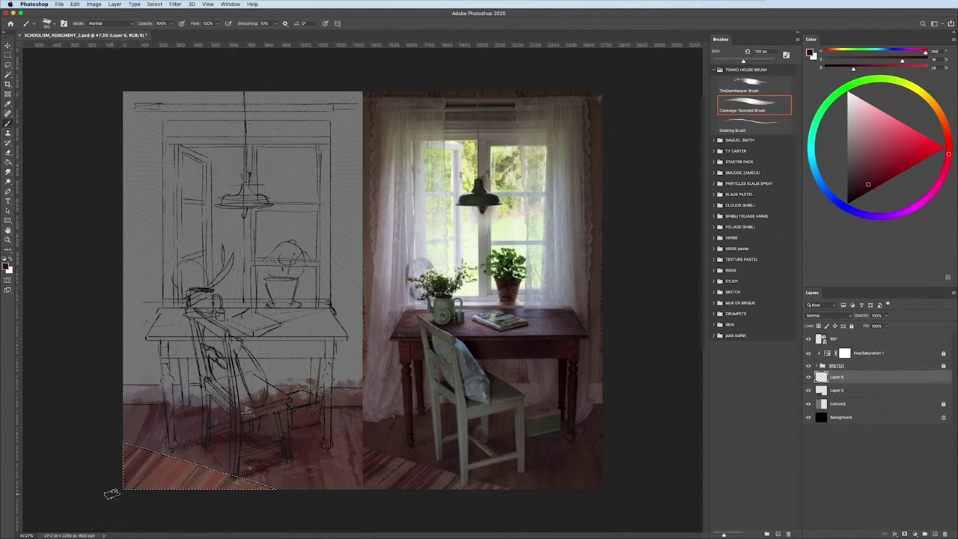
left_click(154, 458, "alt")
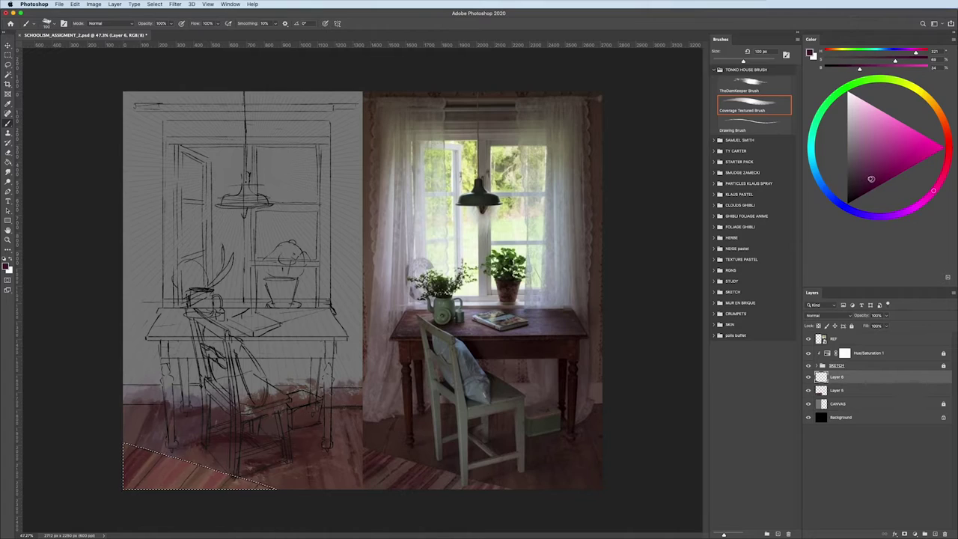
left_click_drag(98, 497, 322, 441)
left_click(148, 466, "alt")
left_click_drag(149, 466, 188, 485)
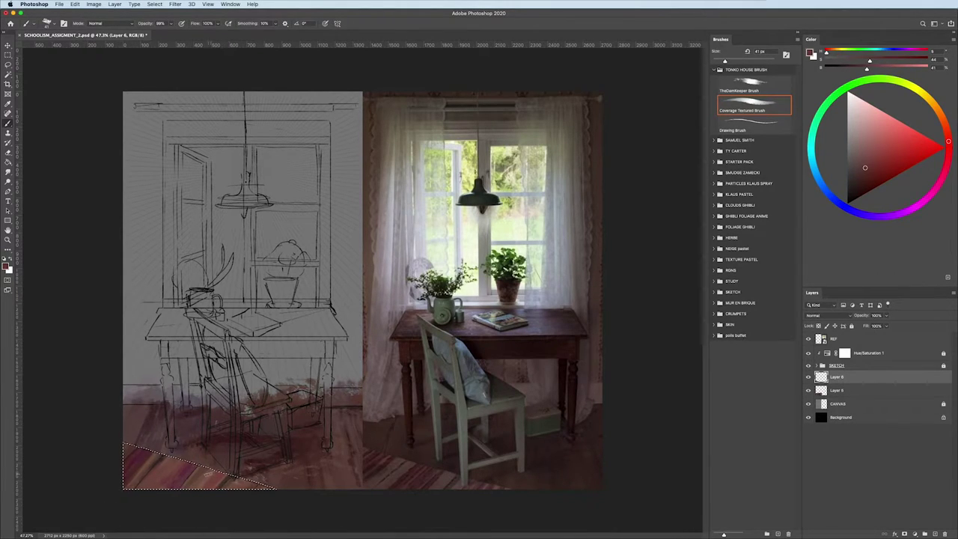
left_click(196, 478, "alt")
left_click(204, 497, "alt")
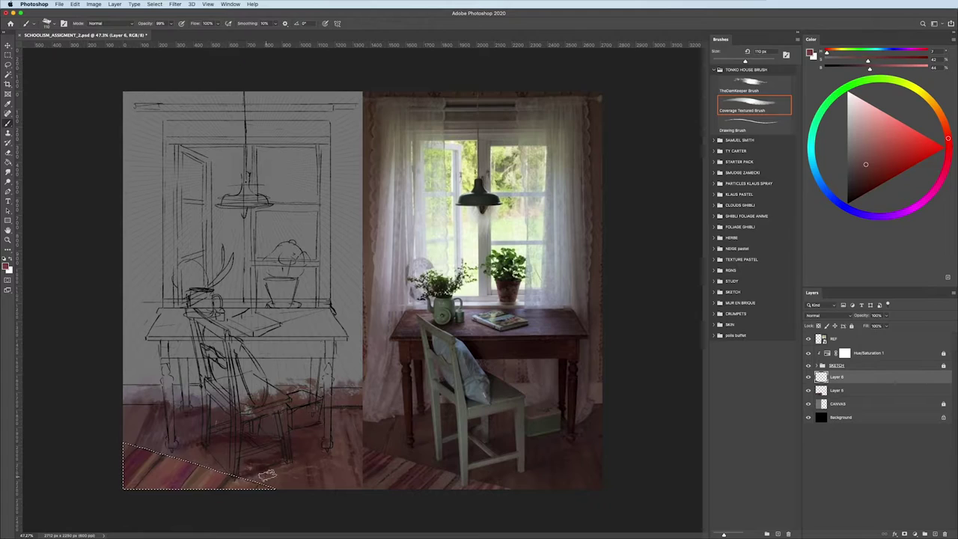
left_click(222, 469, "alt")
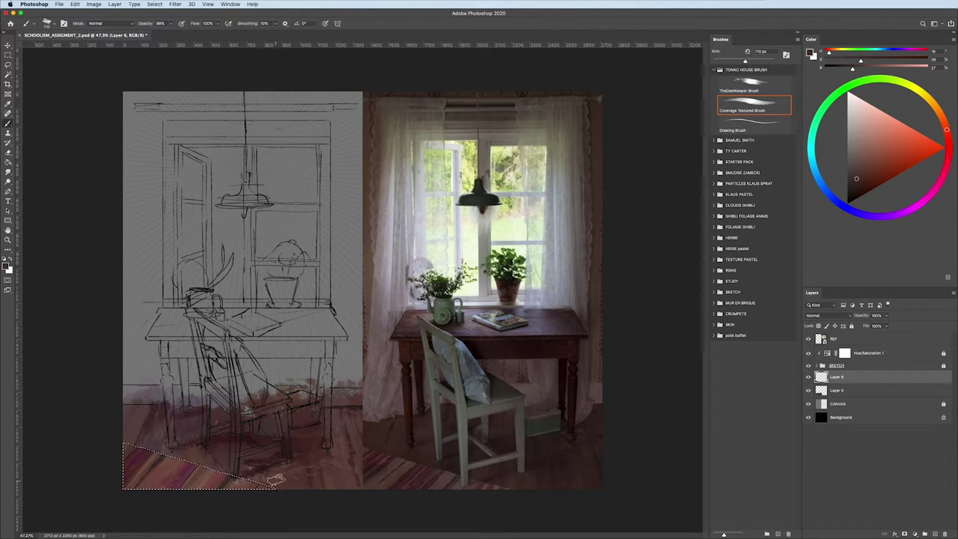
left_click(808, 365)
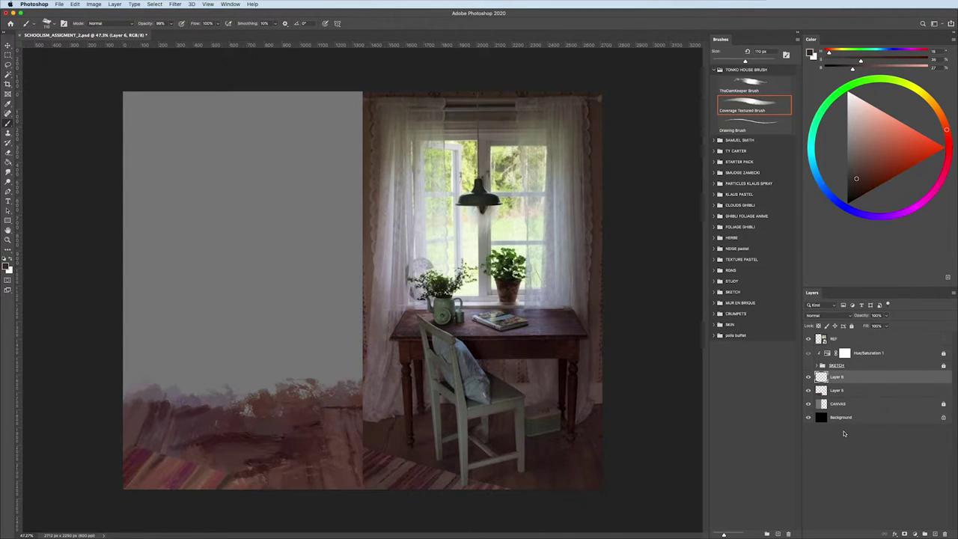
- Set floor paint to Saturation +17 and Lightness -4, add a new layer, and show SKETCH
key("ctrl+u")
mouse_move(499, 226)
left_mouse_down()
mouse_move(486, 226)
mouse_move(510, 208)
mouse_move(496, 193)
left_mouse_up()
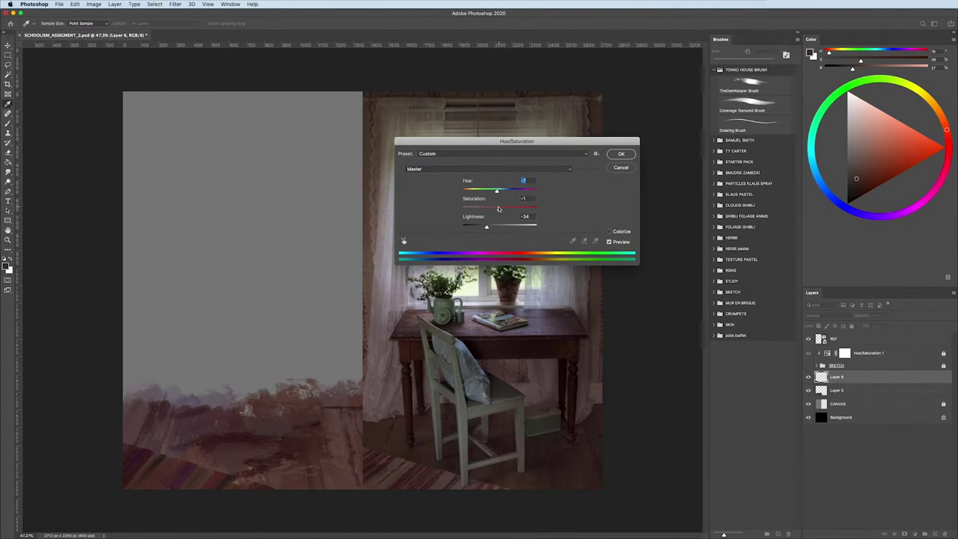
left_click(505, 209)
mouse_move(486, 226)
left_mouse_down()
mouse_move(498, 226)
mouse_move(501, 193)
left_mouse_up()
left_click(617, 153)
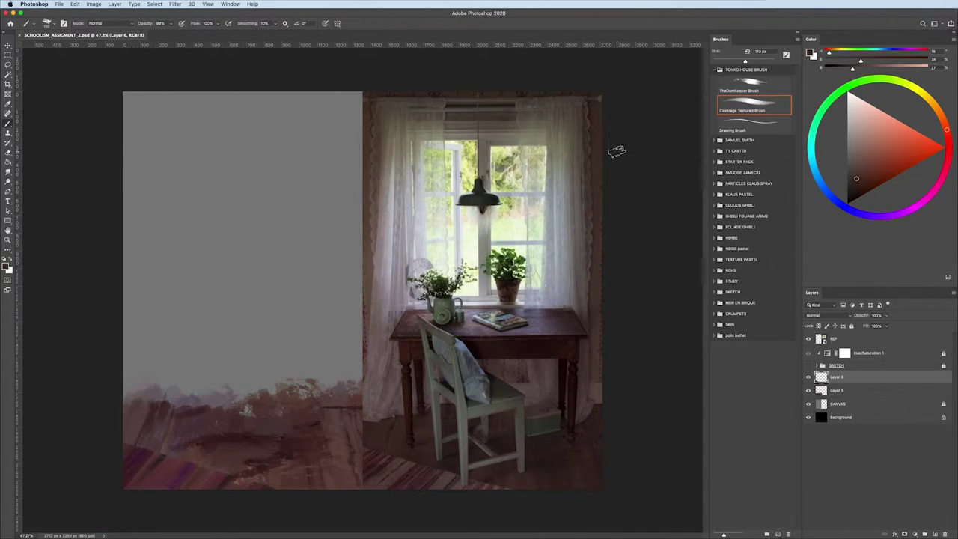
left_click(934, 534)
left_click(808, 365)
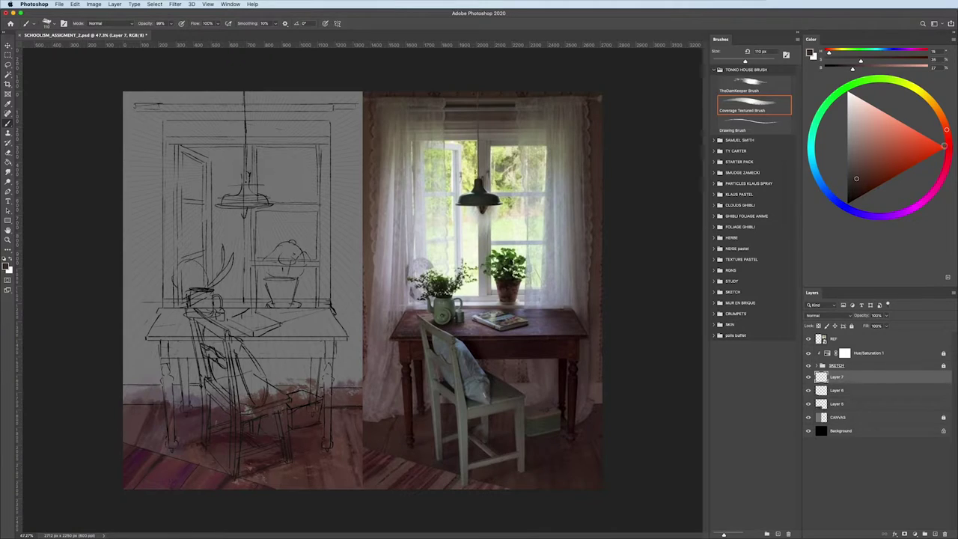
- Pick a magenta-red colour and lasso the tabletop, apron and both table legs
left_click_drag(945, 142, 947, 157)
mouse_move(880, 162)
left_mouse_down()
mouse_move(855, 168)
mouse_move(870, 169)
left_mouse_up()
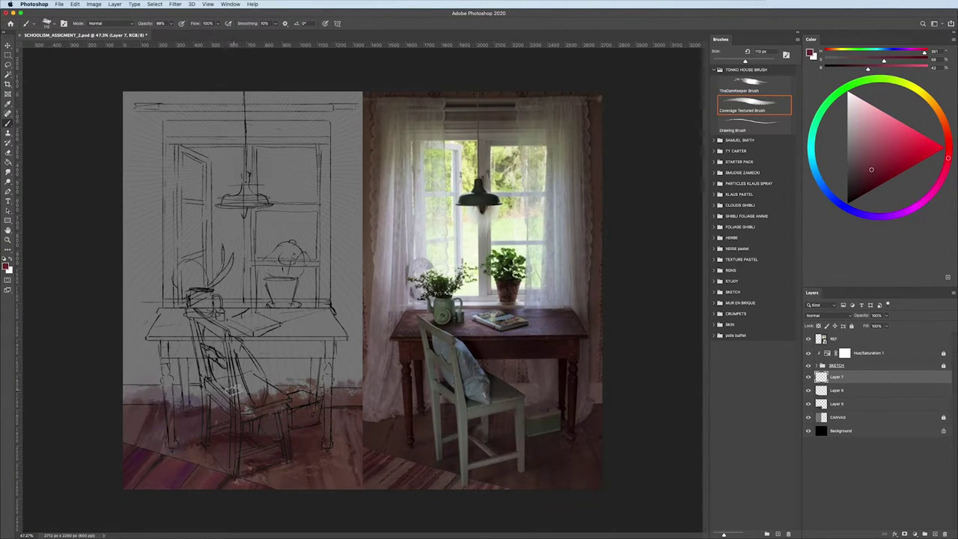
key("l")
scroll(329, 335, "up", 2)
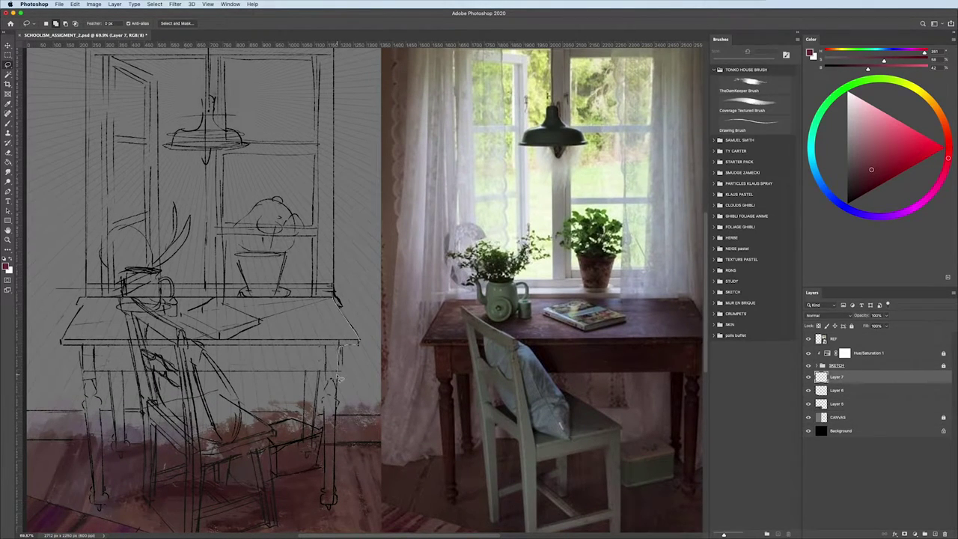
mouse_move(341, 407)
left_mouse_down()
mouse_move(335, 506)
mouse_move(329, 394)
left_mouse_up()
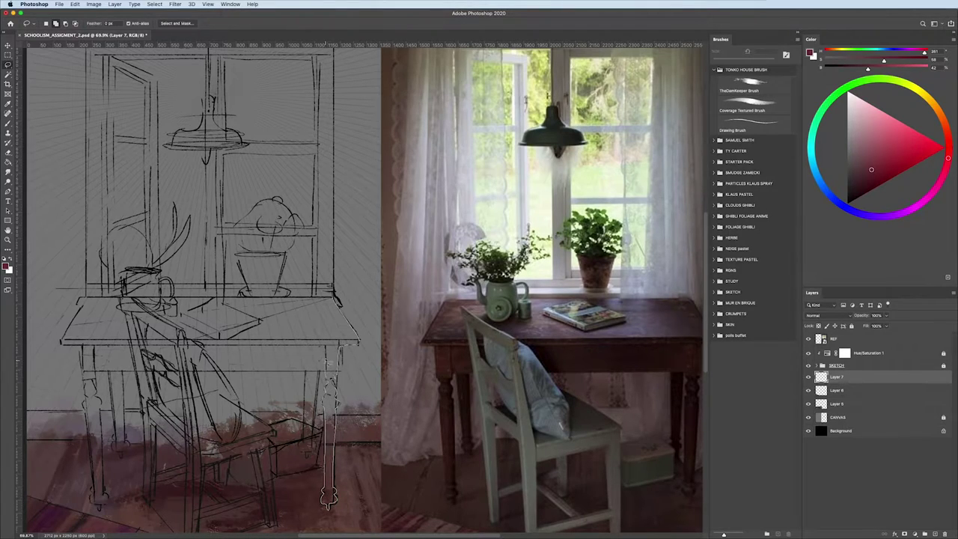
mouse_move(318, 302)
left_mouse_down()
mouse_move(276, 321)
mouse_move(119, 341)
mouse_move(82, 303)
mouse_move(329, 298)
left_mouse_up()
left_click(754, 105)
key("l")
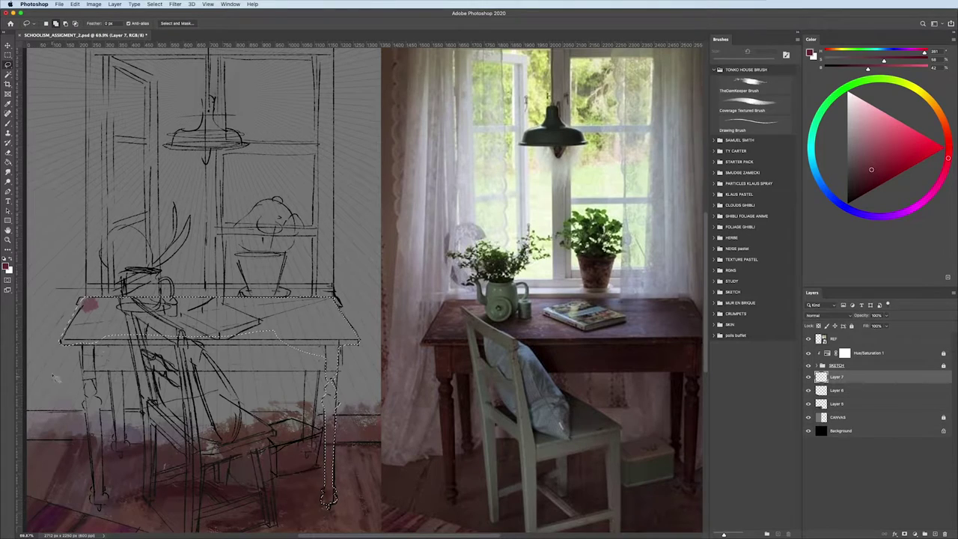
left_click_drag(316, 329, 91, 372)
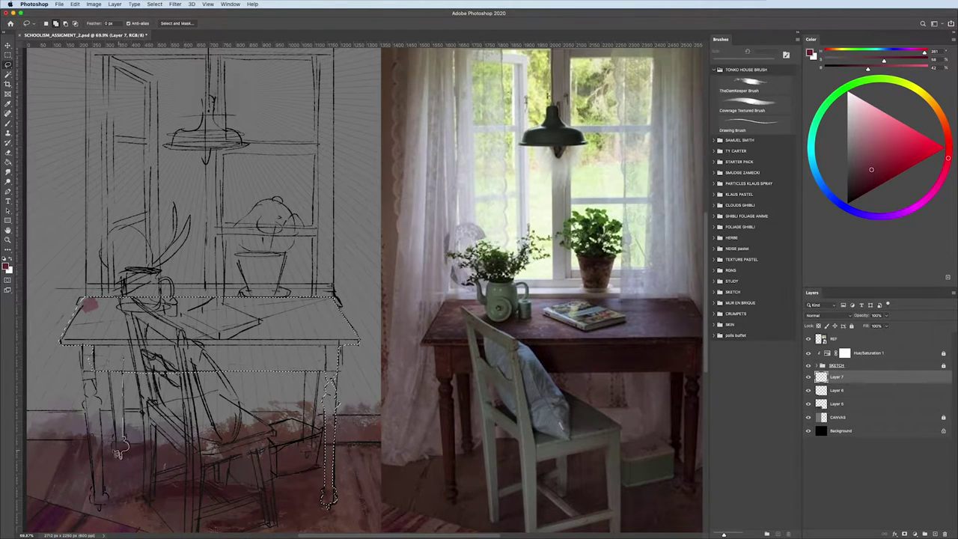
left_click_drag(119, 448, 306, 453)
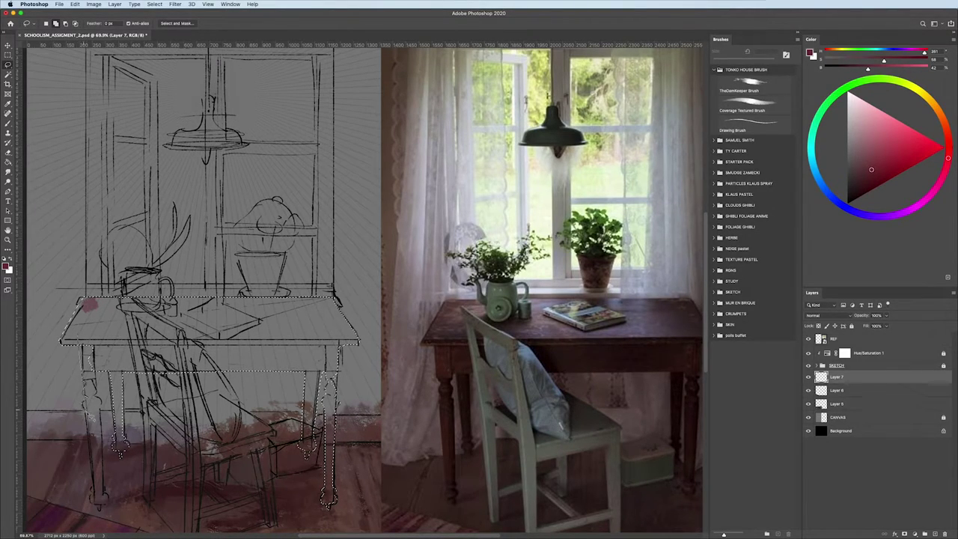
mouse_move(89, 413)
left_mouse_down()
mouse_move(96, 497)
mouse_move(109, 413)
left_mouse_up()
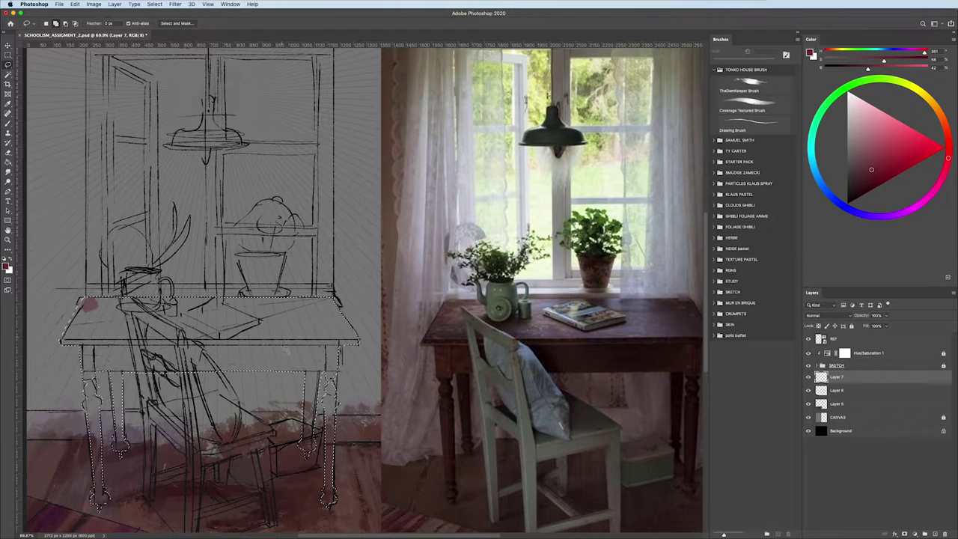
- Paint pink over the selected tabletop and legs with the textured brush
key("b")
left_click_drag(279, 327, 336, 374)
left_click_drag(104, 374, 127, 479)
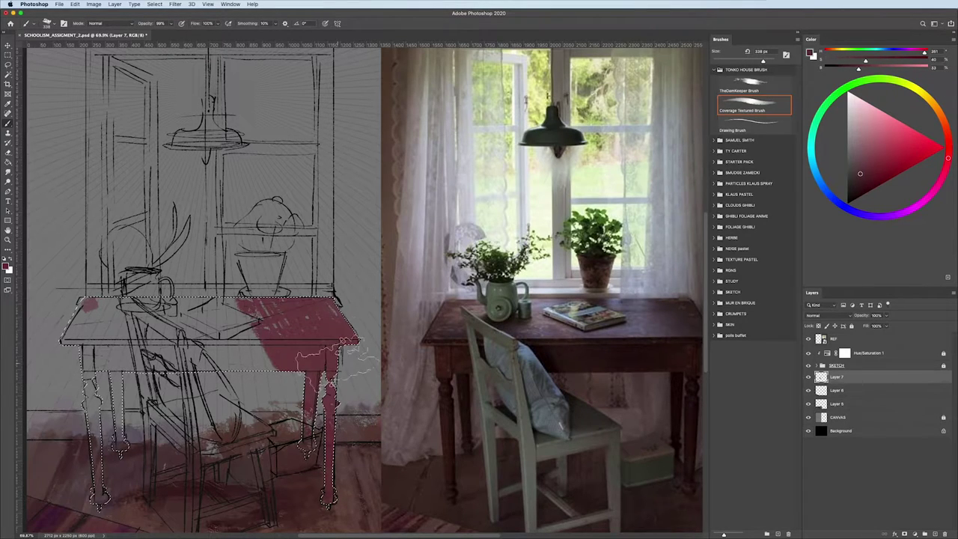
mouse_move(314, 352)
left_mouse_down()
mouse_move(217, 314)
mouse_move(101, 408)
mouse_move(101, 479)
left_mouse_up()
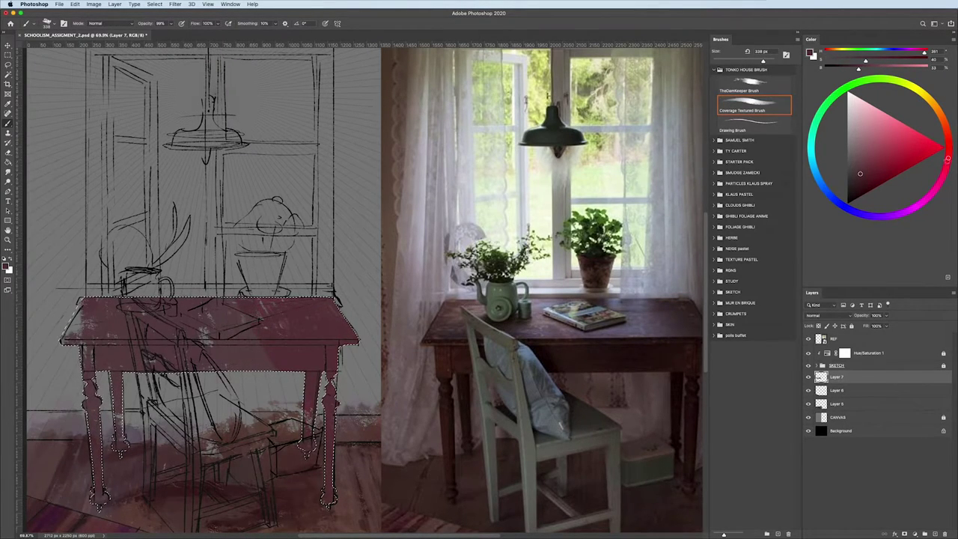
- Repaint the table in darker maroon and even out the tabletop colour
left_click(128, 404, "alt")
left_click_drag(247, 351, 112, 426)
mouse_move(135, 337)
left_mouse_down()
mouse_move(333, 352)
mouse_move(63, 351)
left_mouse_up()
scroll(323, 333, "down", 3)
left_click_drag(224, 320, 172, 323)
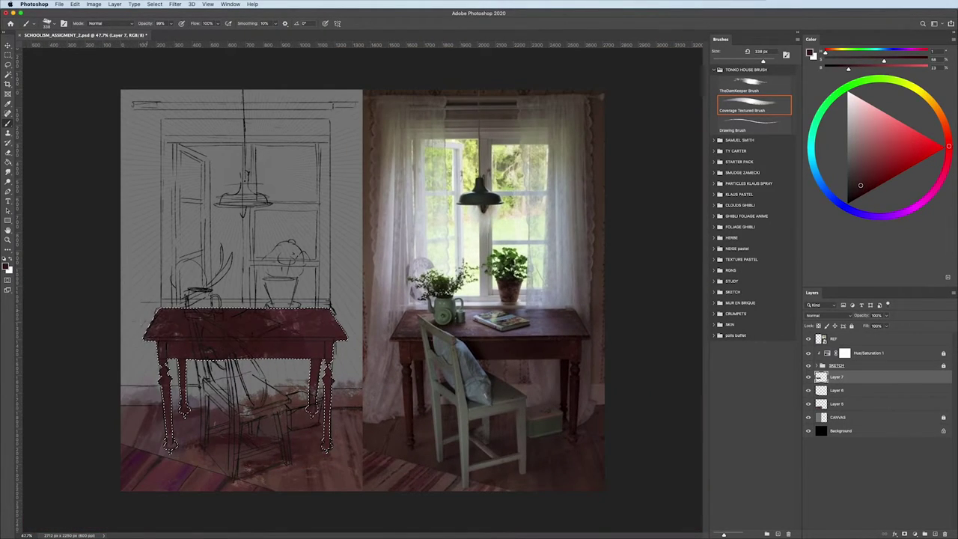
left_click_drag(262, 322, 307, 329)
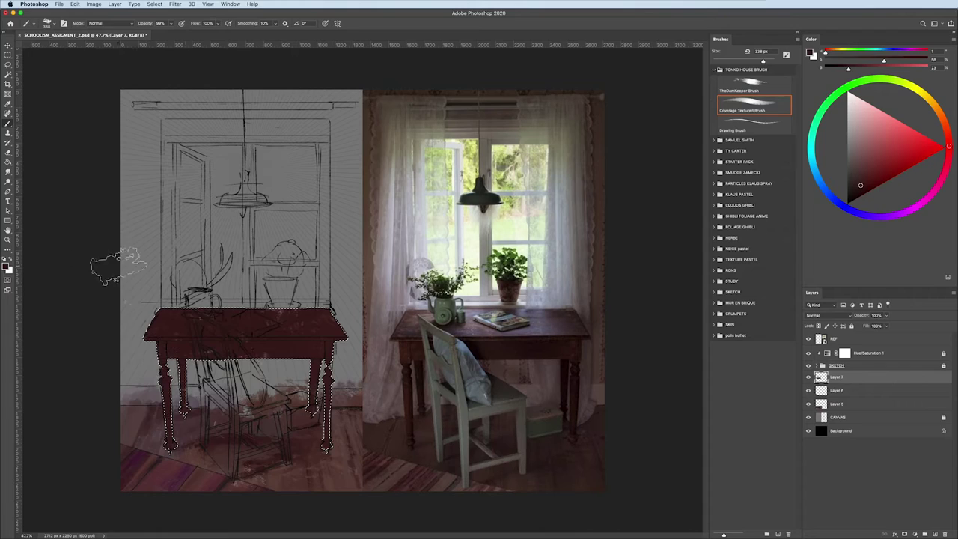
- Sample lighter tones and paint light highlight strokes across the tabletop
left_click(511, 285, "alt")
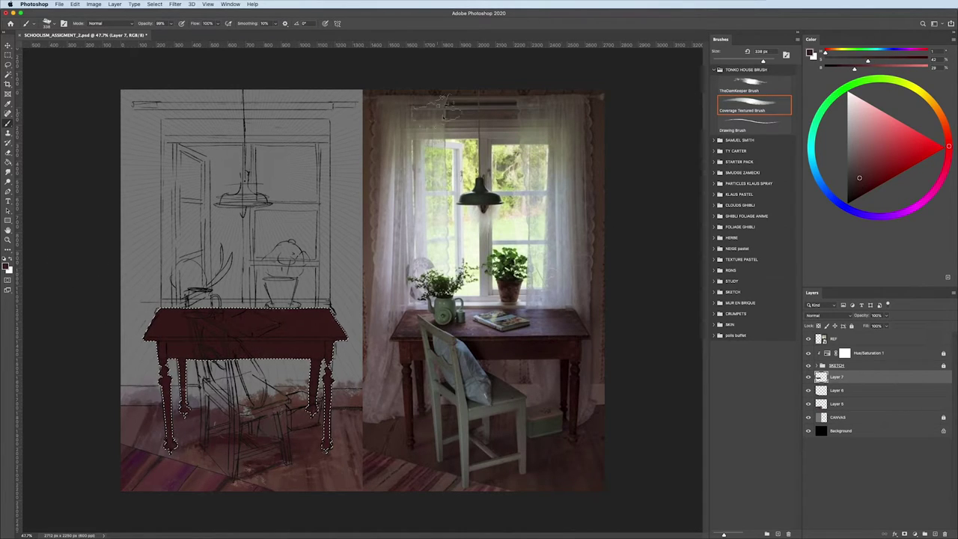
left_click_drag(196, 285, 223, 275)
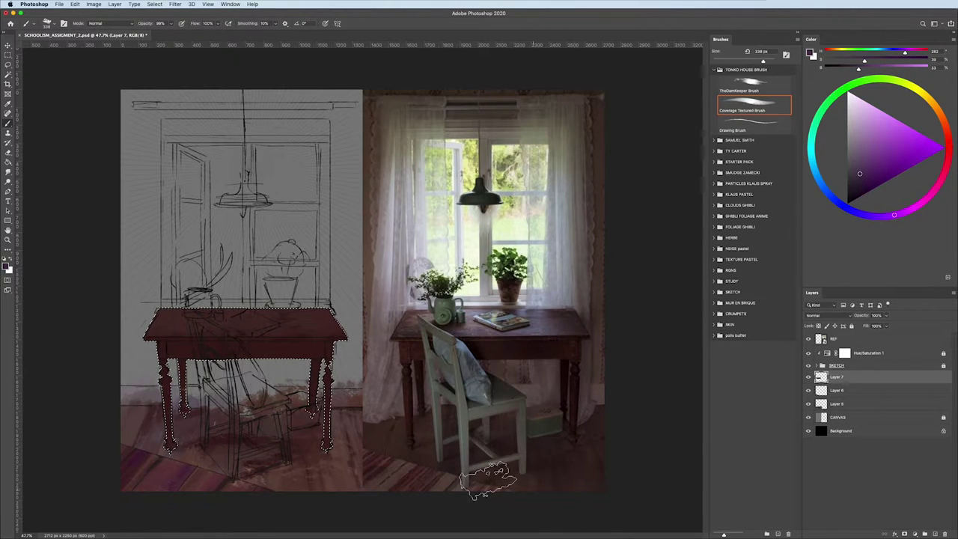
left_click(495, 395, "alt")
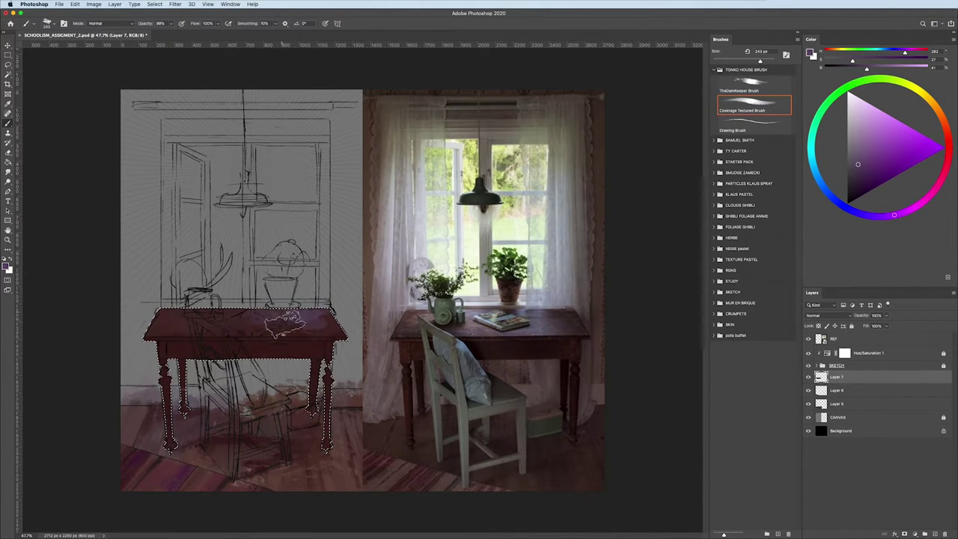
left_click(284, 305, "alt")
left_click_drag(284, 307, 277, 330)
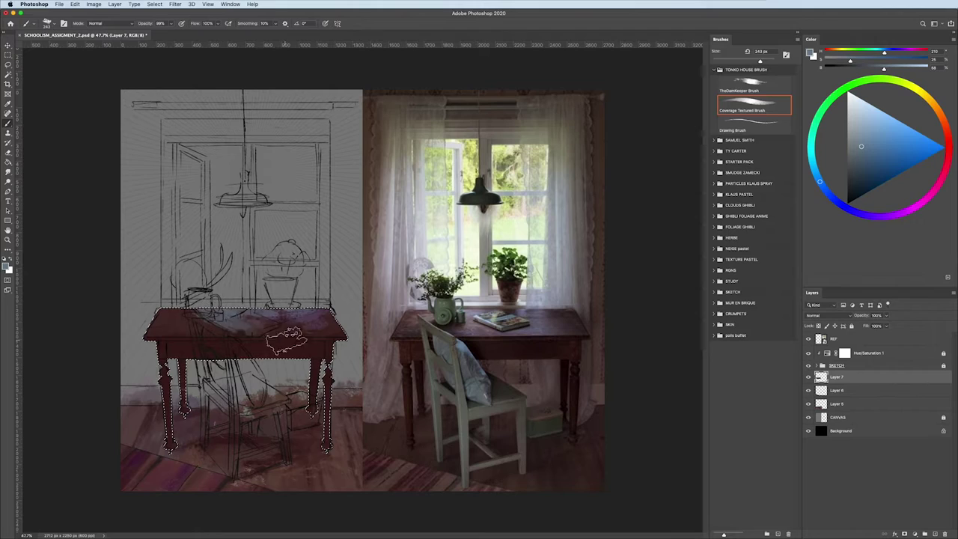
- Pick muted pinks and reds, resize the brush, and lighten the tabletop's left end
left_click(300, 325, "alt")
left_click(334, 329, "alt")
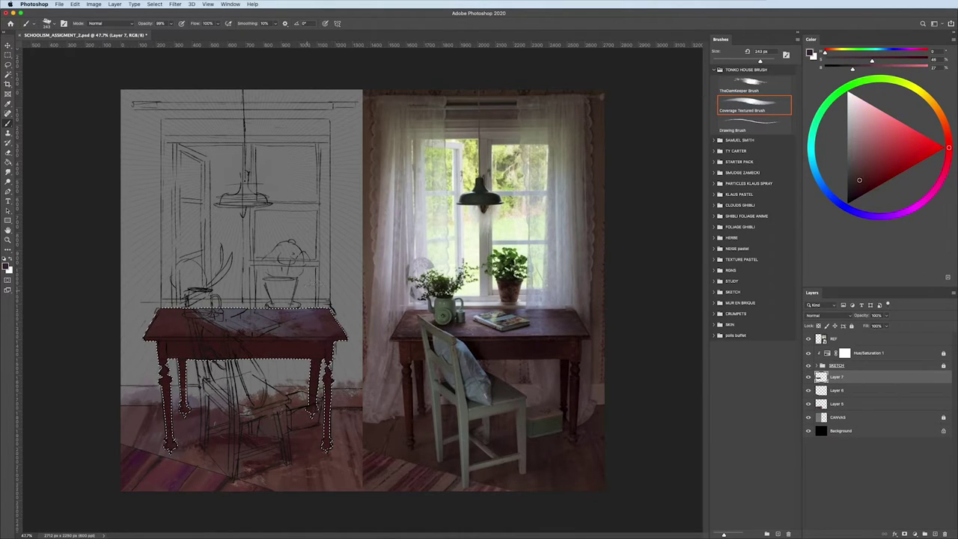
left_click(299, 326, "alt")
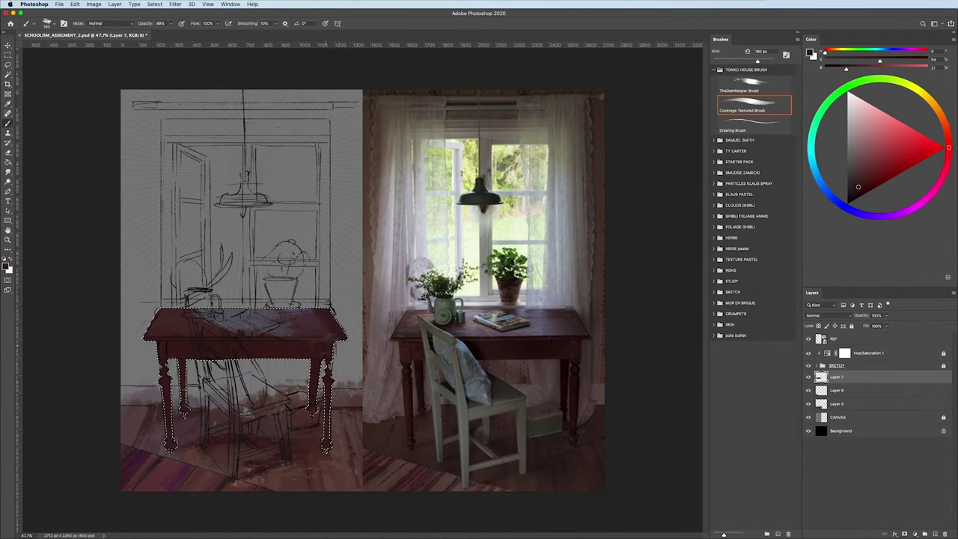
left_click(349, 307, "alt")
left_click(329, 322, "alt")
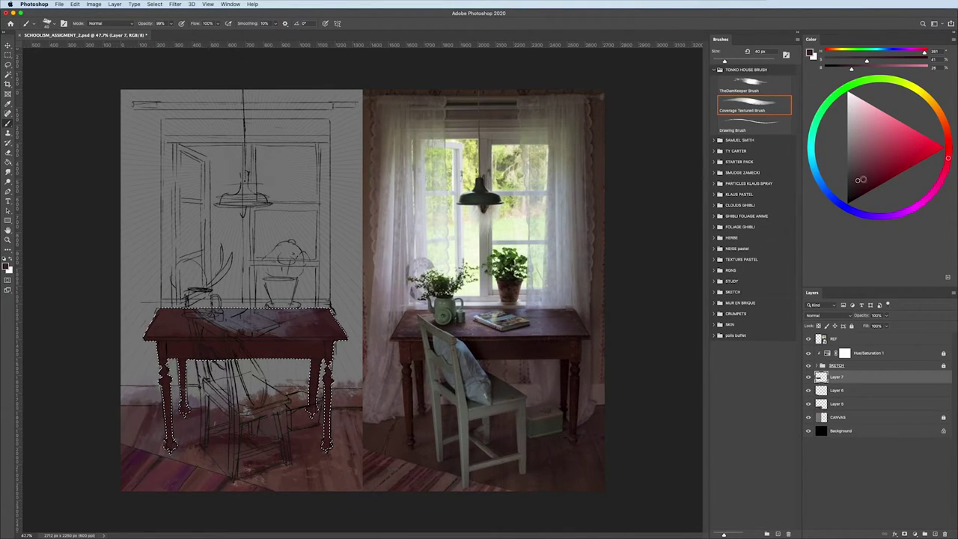
left_click(173, 319, "alt")
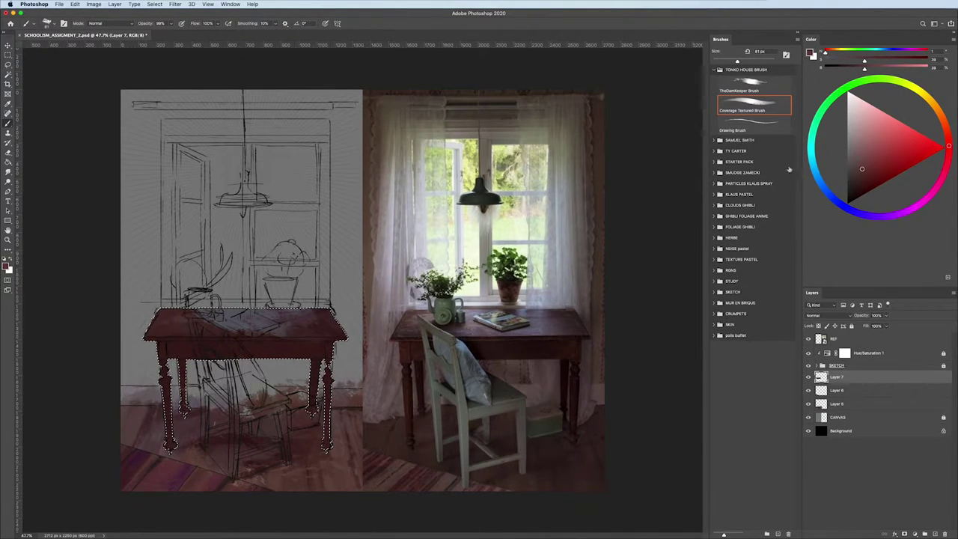
left_click(218, 328, "alt")
mouse_move(224, 322)
left_mouse_down()
mouse_move(159, 330)
mouse_move(177, 323)
mouse_move(177, 332)
left_mouse_up()
- Add strokes on the tabletop with the TheDarkKeeper brush, then pick a dark bluish grey
left_click(193, 324, "alt")
left_click(753, 84)
left_click(176, 322, "alt")
left_click(591, 259, "alt")
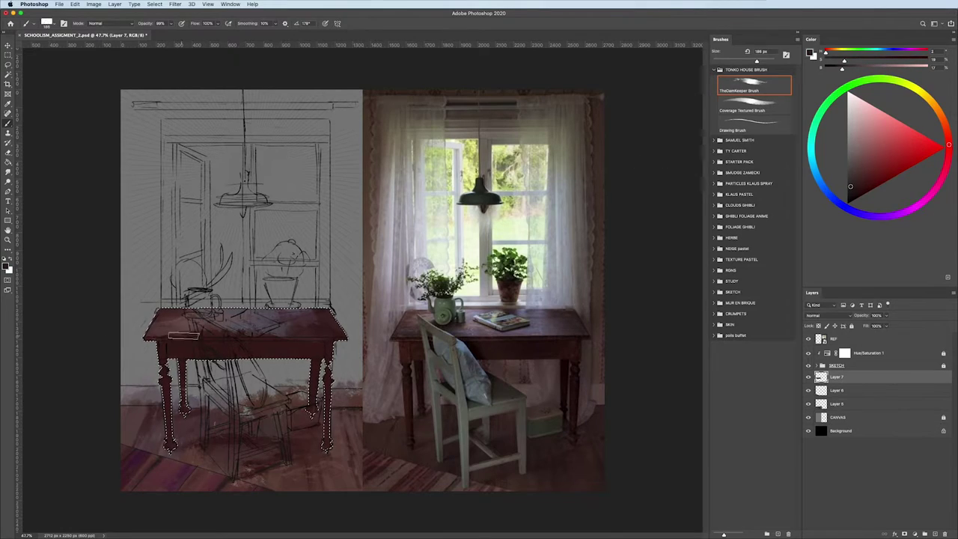
left_click(638, 330, "alt")
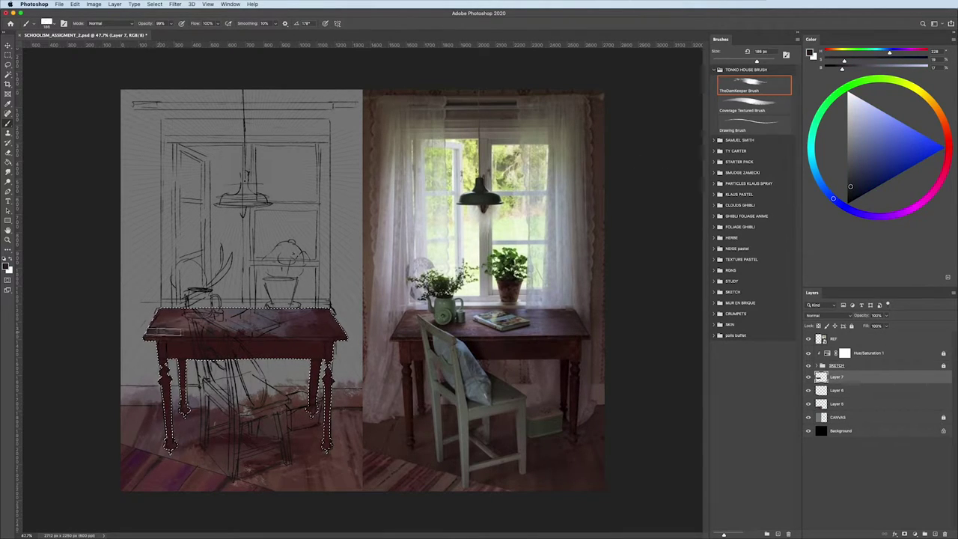
- Return to the Coverage Textured Brush at 80% opacity, sized 119 then 153 px
key("period")
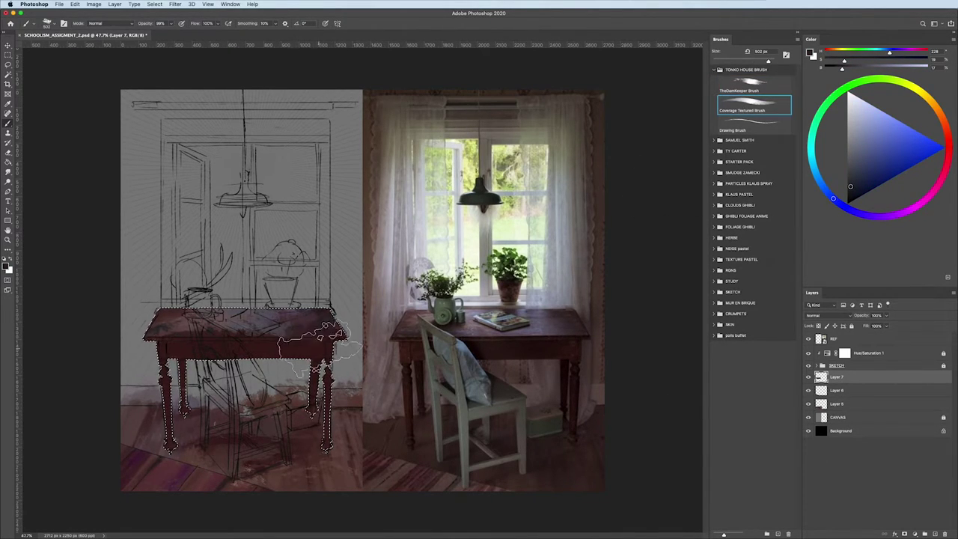
key("bracketleft")
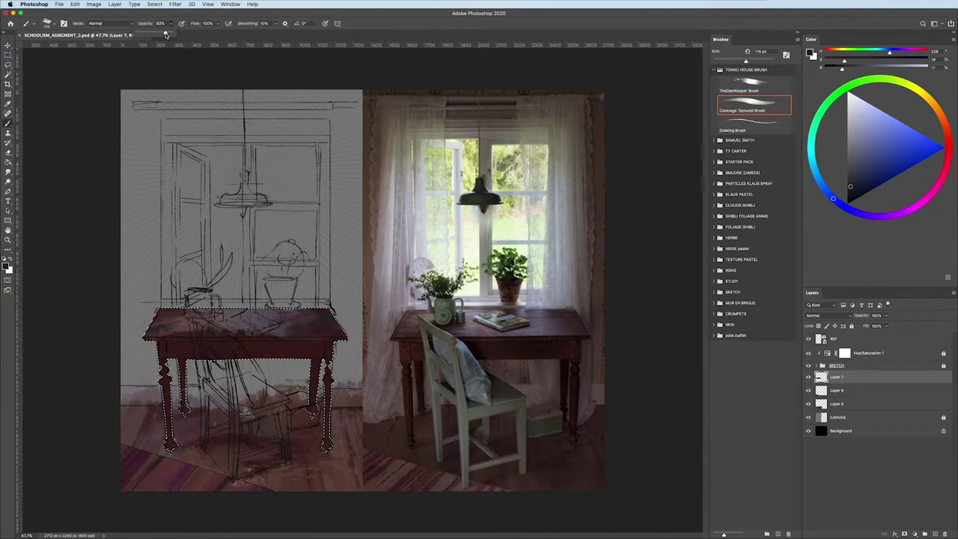
left_click_drag(166, 34, 164, 35)
key("bracketright")
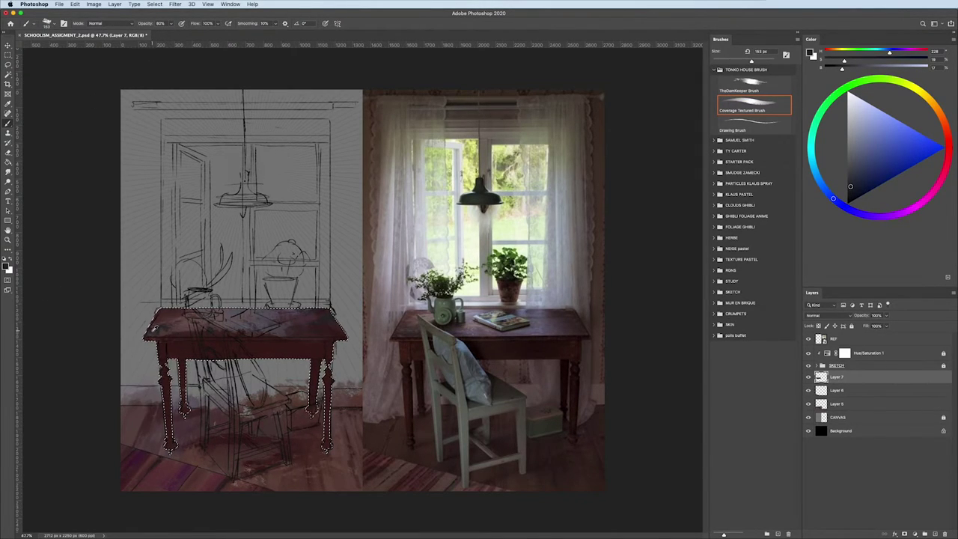
- Sample dark magenta, red and dark purple tones from the table and floor
left_click(154, 327, "alt")
key("bracketleft")
key("bracketleft")
key("bracketleft")
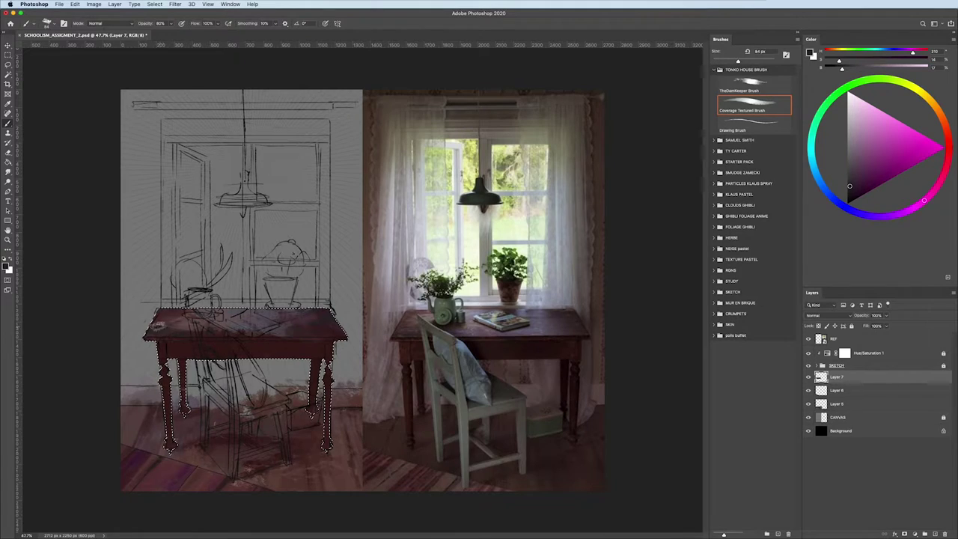
left_click(193, 329, "alt")
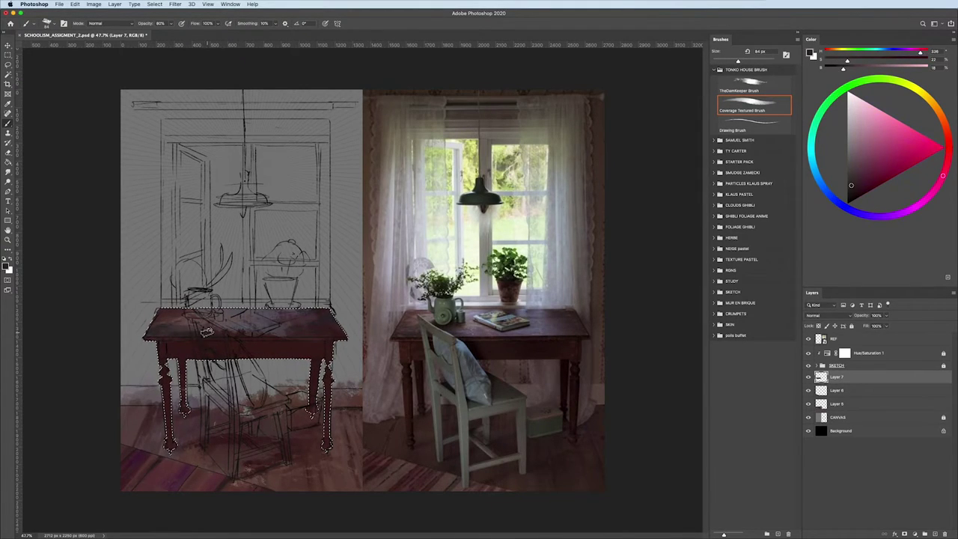
left_click(177, 326, "alt")
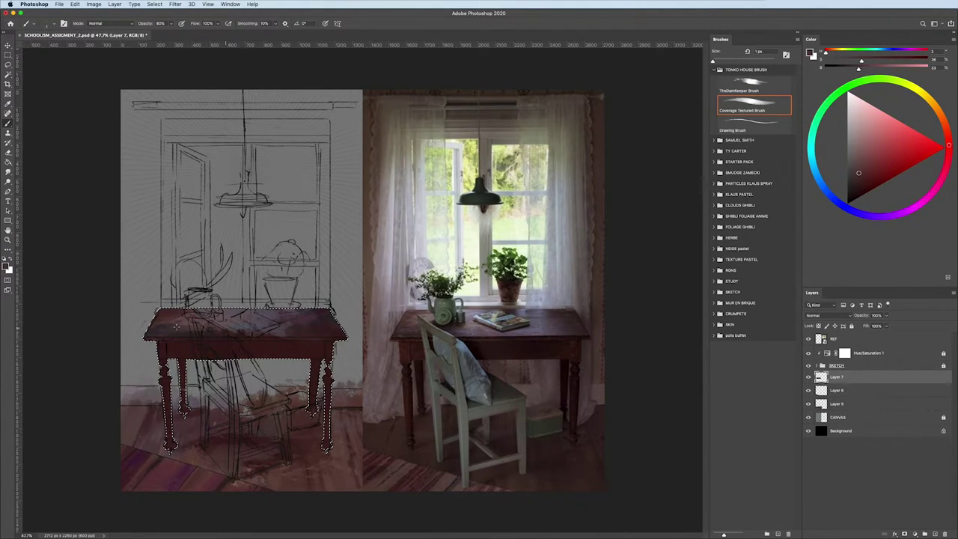
left_click(524, 473, "alt")
left_click(322, 327, "alt")
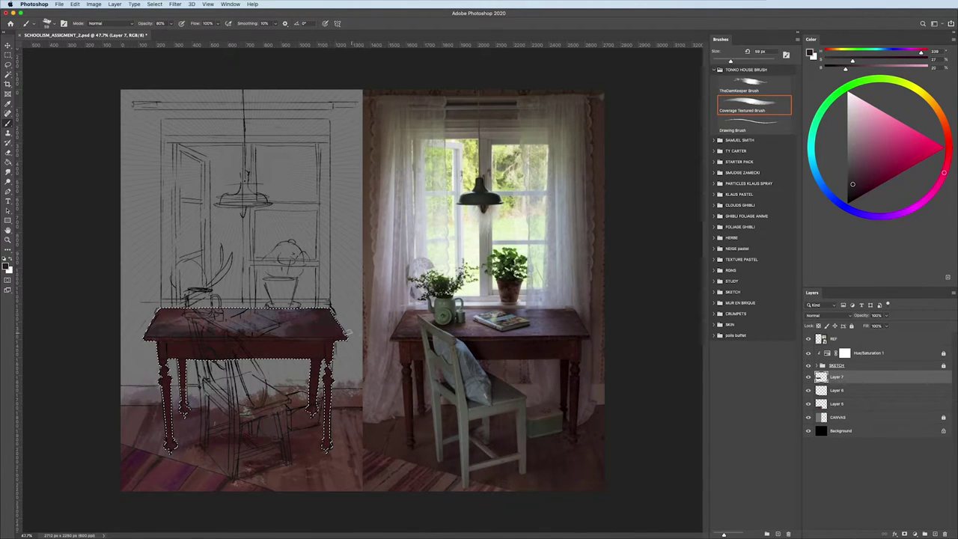
- Pick red tones with the brush at 4 px then 47 px, and hide the pencil sketch
left_click(326, 369, "alt")
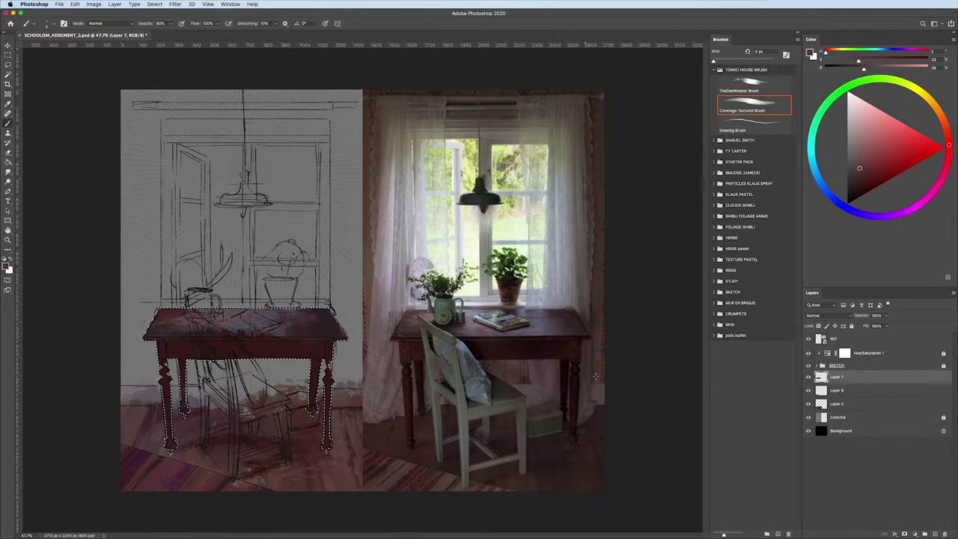
key("bracketleft")
key("bracketleft")
key("bracketleft")
left_click(362, 366, "alt")
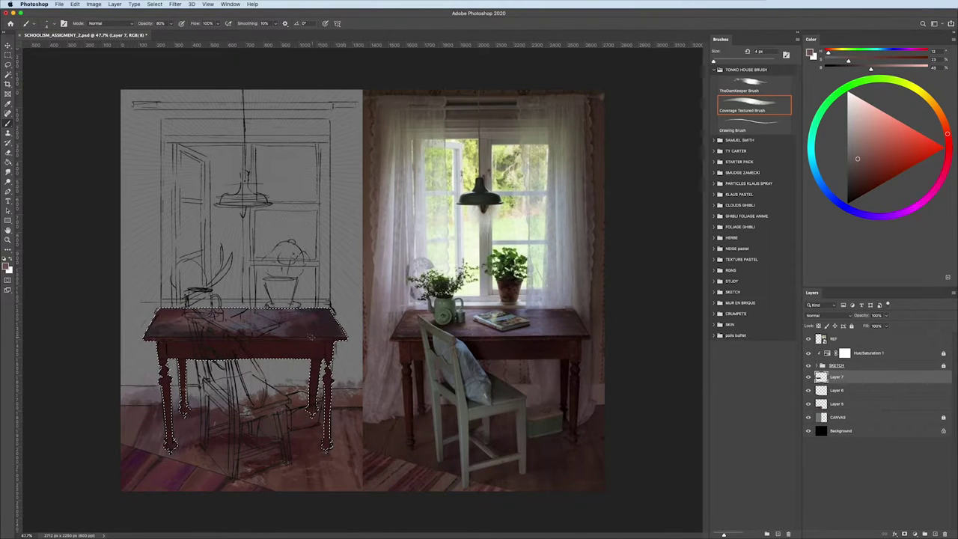
left_click_drag(332, 307, 356, 307)
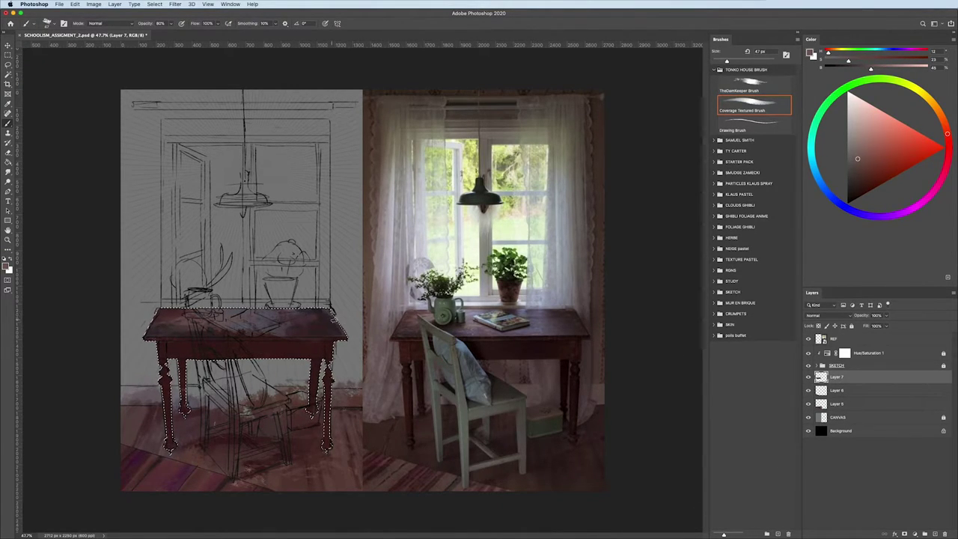
left_click(338, 308, "alt")
left_click(251, 344, "alt")
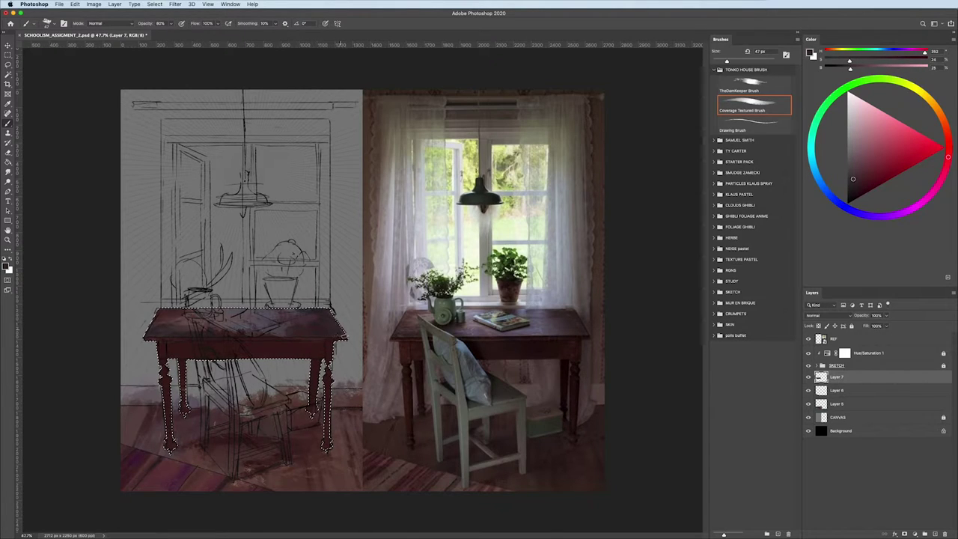
left_click(807, 365)
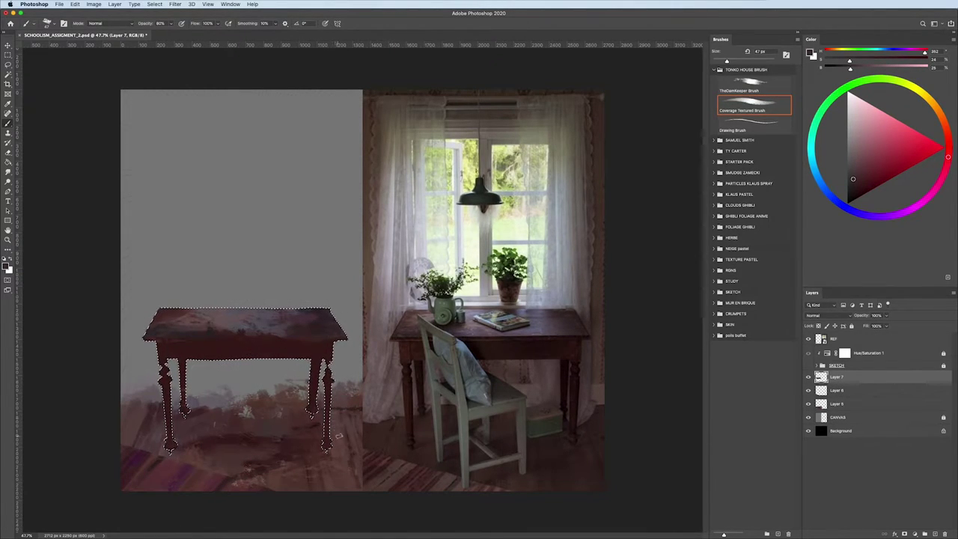
- Choose a lighter bluish violet and paint lilac strokes across the table top
left_click_drag(296, 314, 306, 314)
left_click(277, 317, "alt")
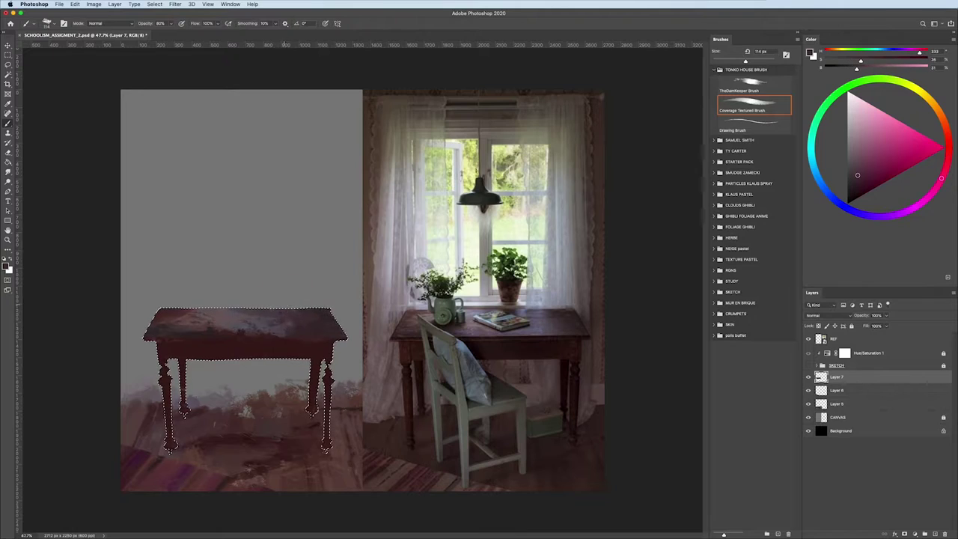
left_click_drag(448, 329, 460, 330)
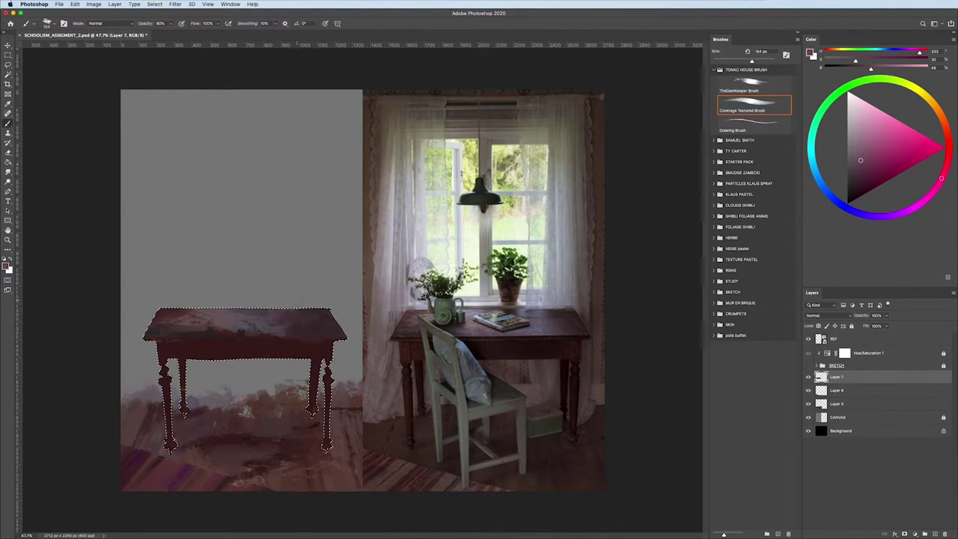
left_click(404, 349, "alt")
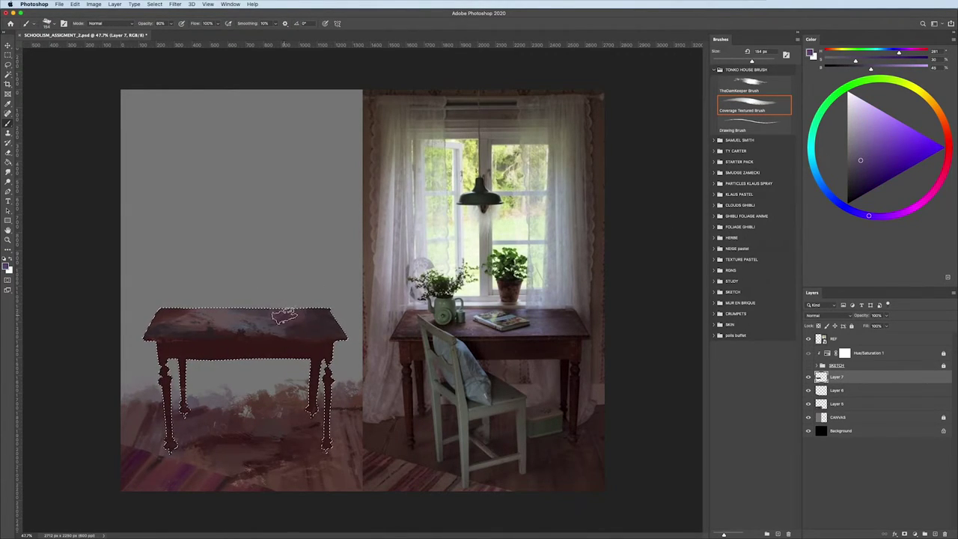
left_click(415, 317, "alt")
left_click_drag(296, 317, 279, 349)
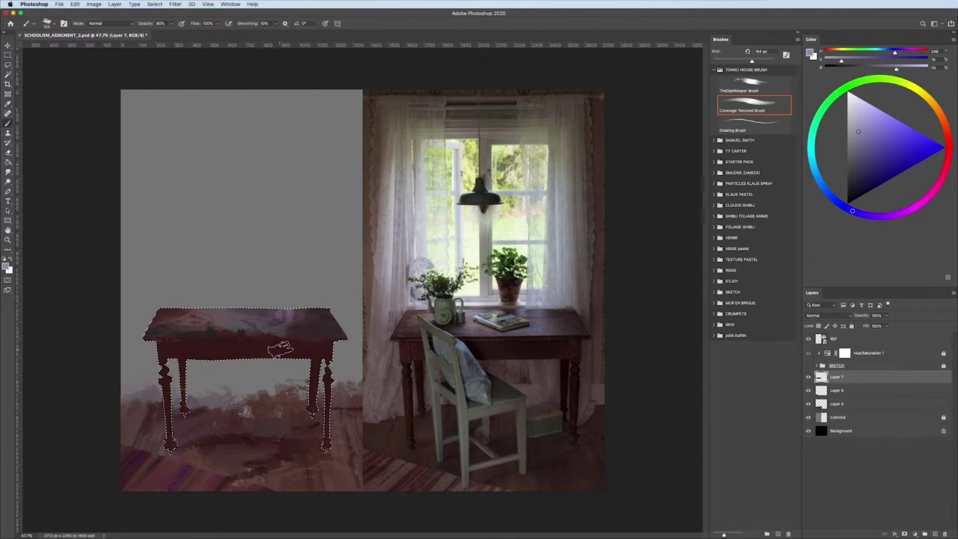
left_click_drag(247, 314, 149, 314)
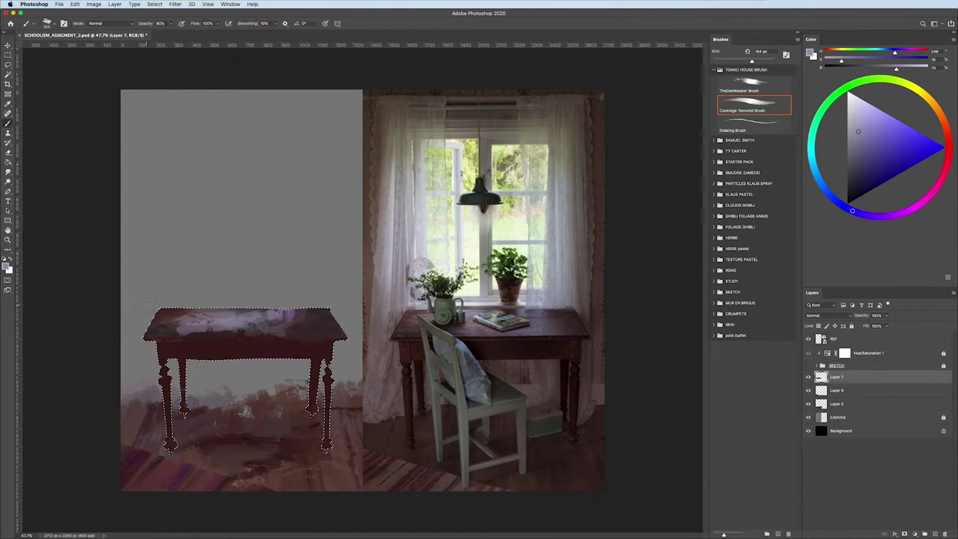
- Mix a darker magenta-red maroon on the colour wheel and shrink the brush
left_click(225, 348, "alt")
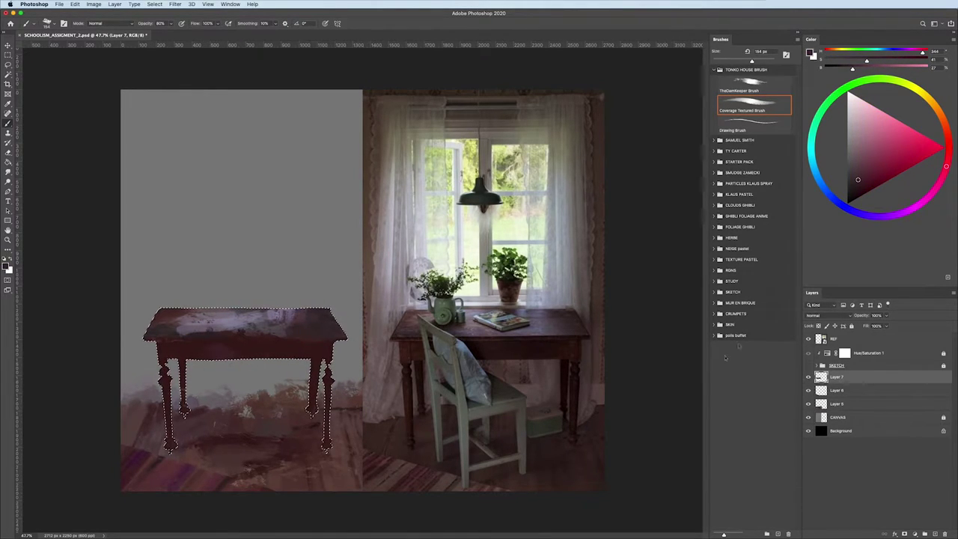
left_click(208, 348, "alt")
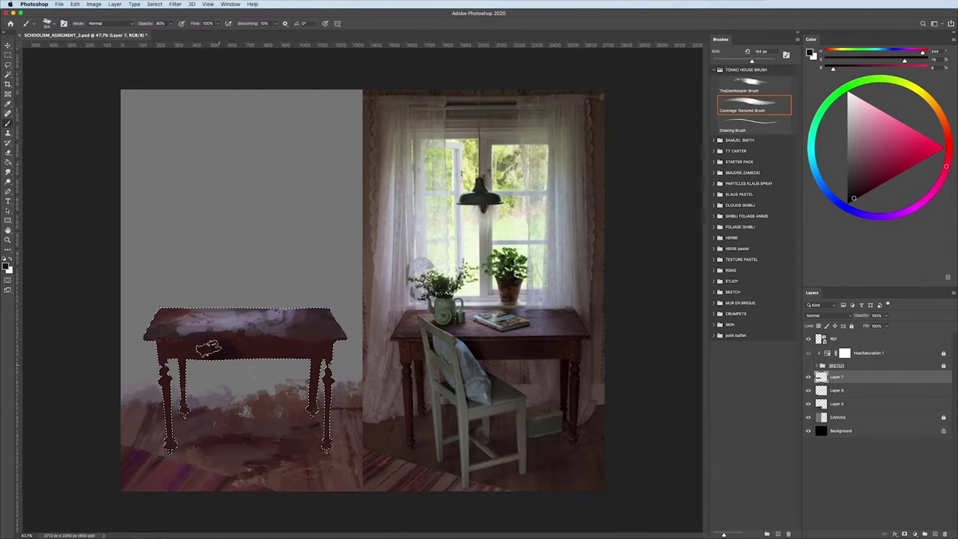
mouse_move(268, 518)
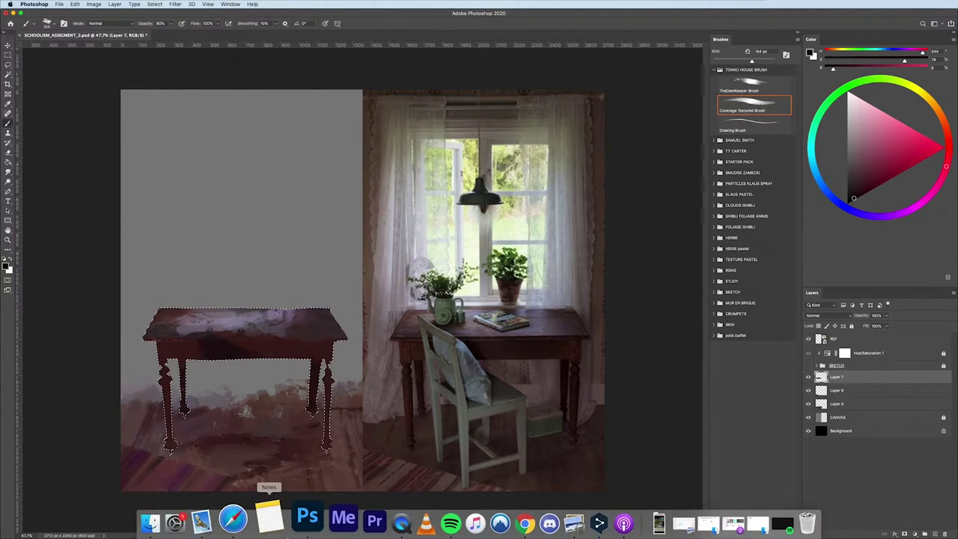
left_click(856, 192)
left_click_drag(935, 187, 893, 227)
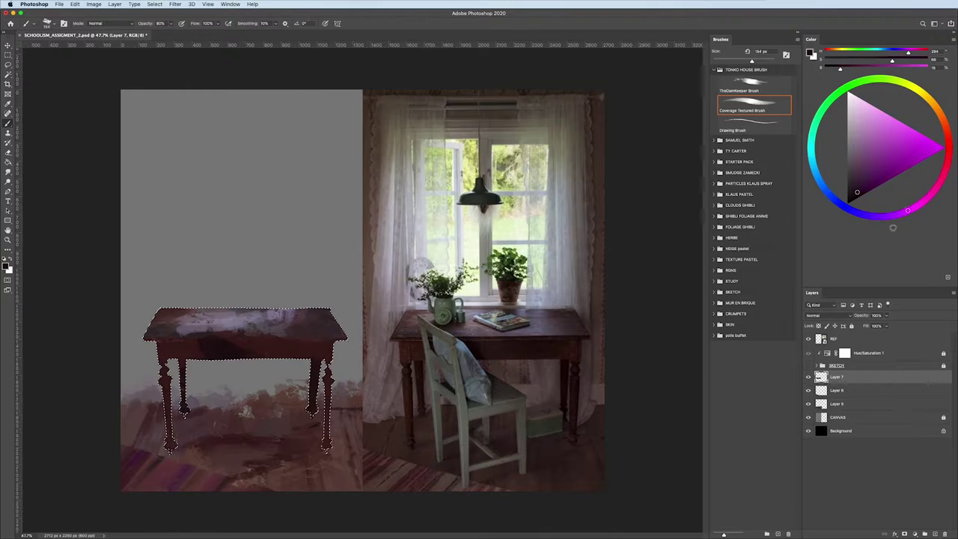
left_click_drag(195, 378, 187, 377)
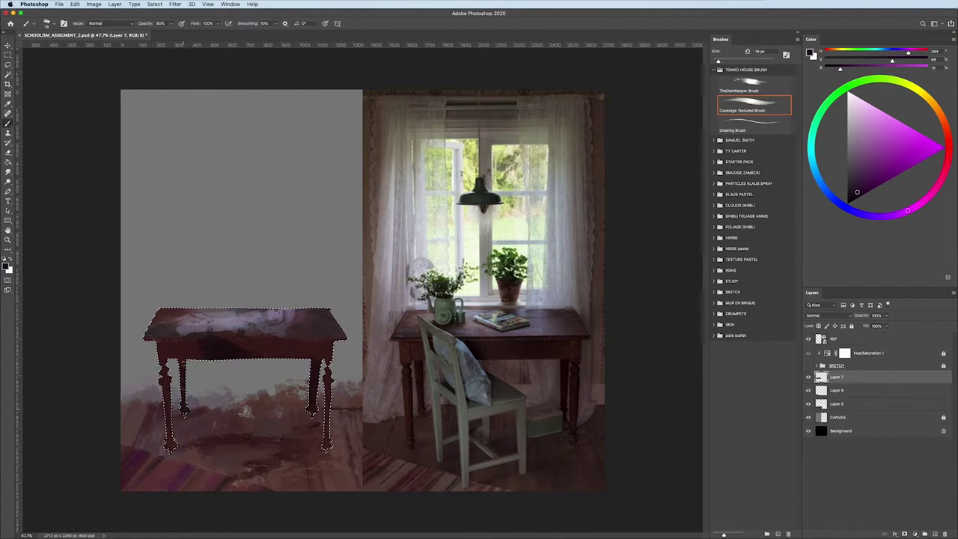
left_click_drag(857, 190, 853, 183)
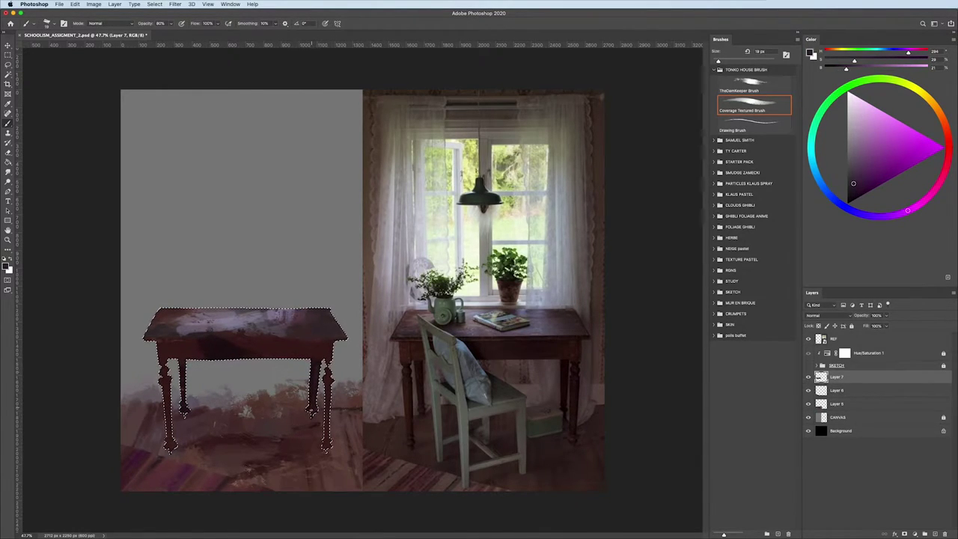
left_click_drag(907, 211, 938, 183)
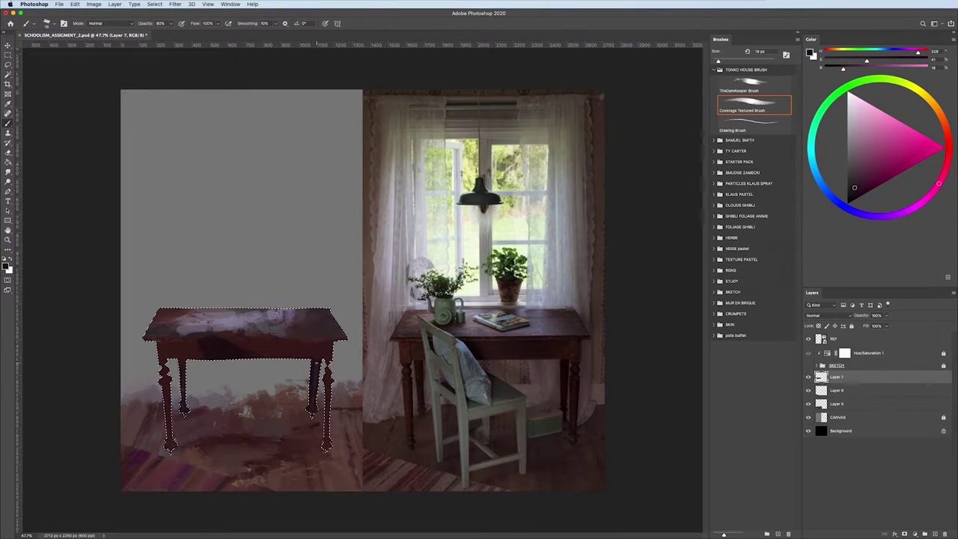
left_click_drag(855, 186, 853, 197)
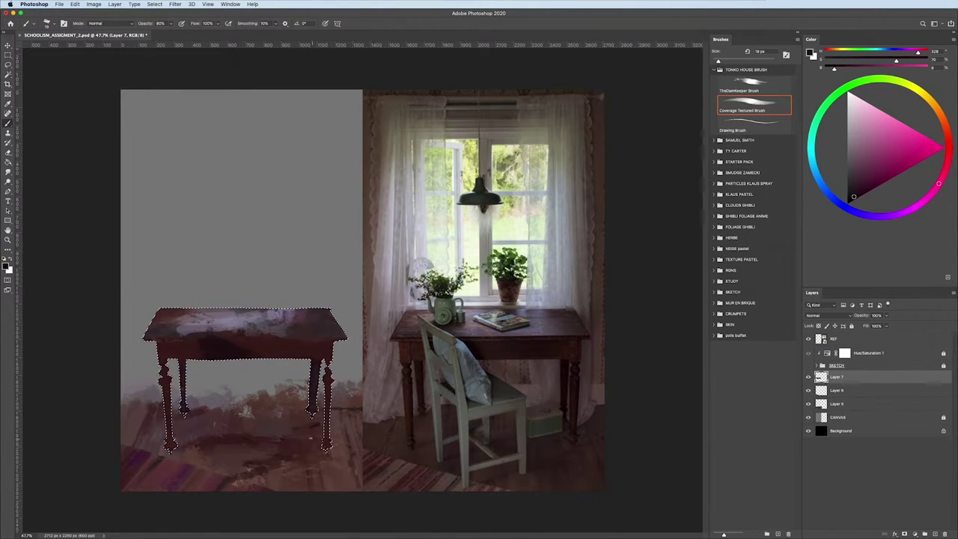
key("bracketleft")
key("bracketleft")
key("bracketleft")
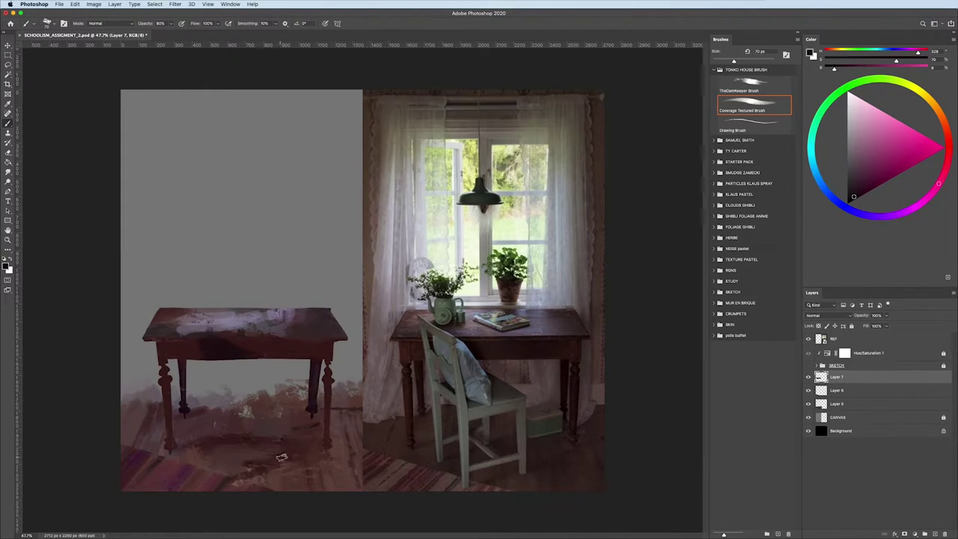
- Sample dark reds and blue-grey, then darken and smooth the table's apron
left_click(192, 342, "alt")
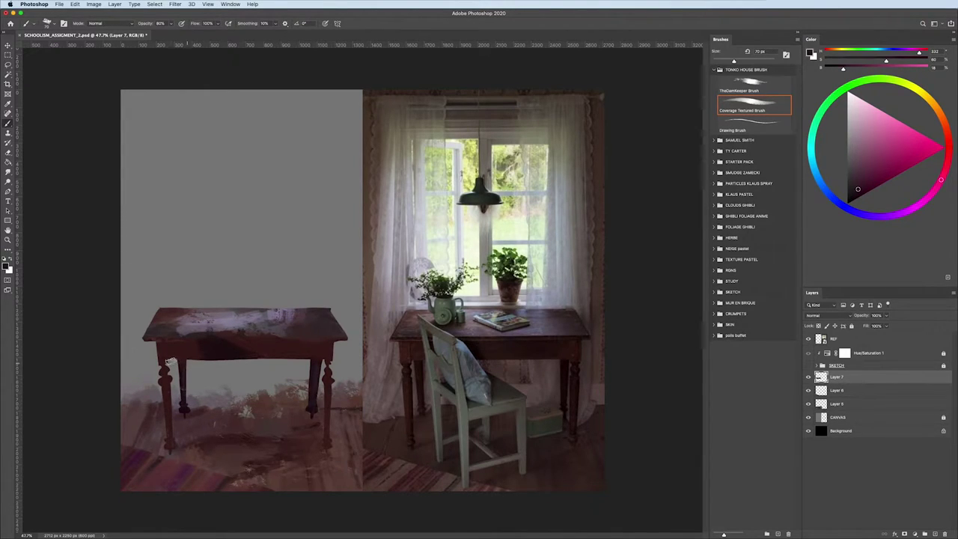
left_click(305, 356, "alt")
key("bracketright")
key("bracketright")
key("bracketright")
left_click(255, 349, "alt")
left_click(247, 389, "alt")
left_click_drag(212, 347, 306, 348)
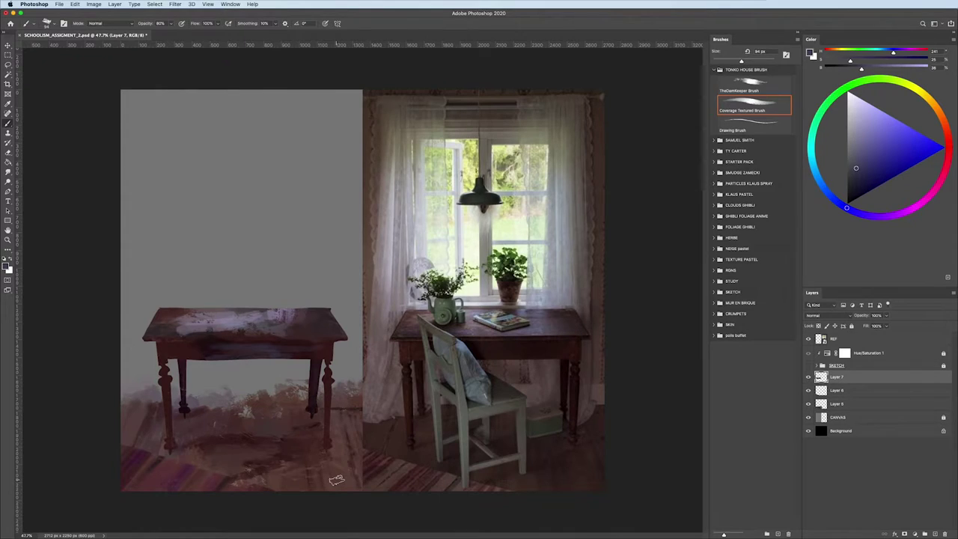
- Pick muted purple, greyish purple and dark red-brown tones, then shrink the brush for detail
left_click(299, 323, "alt")
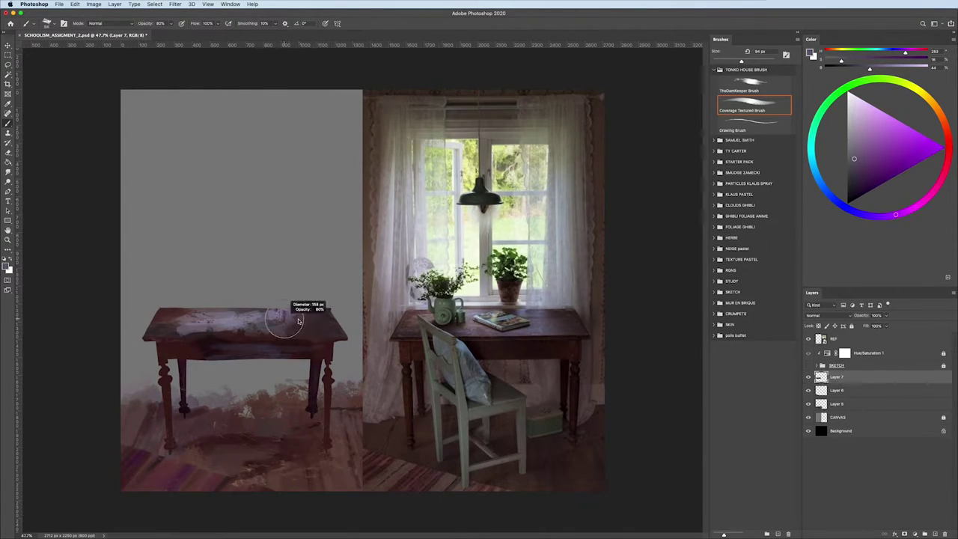
left_click_drag(299, 324, 308, 320)
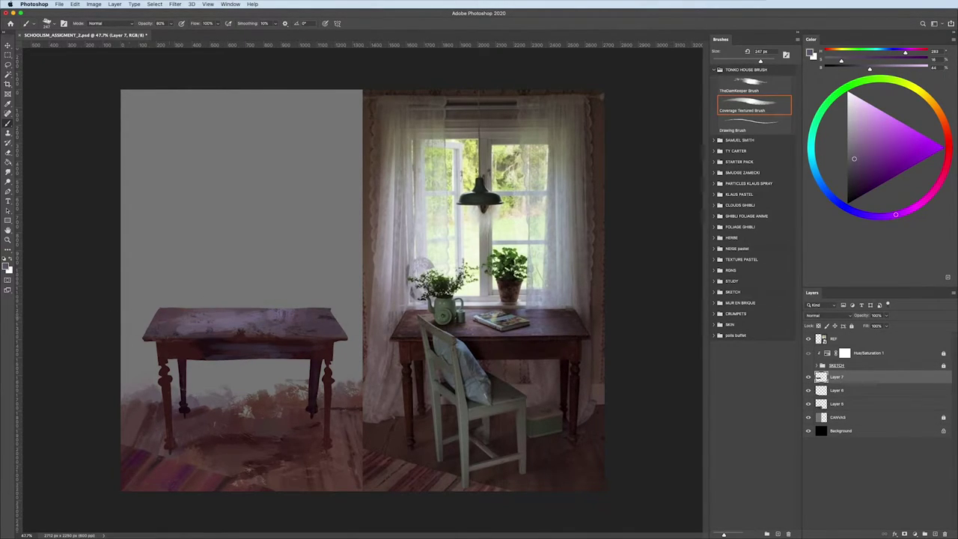
left_click(254, 319, "alt")
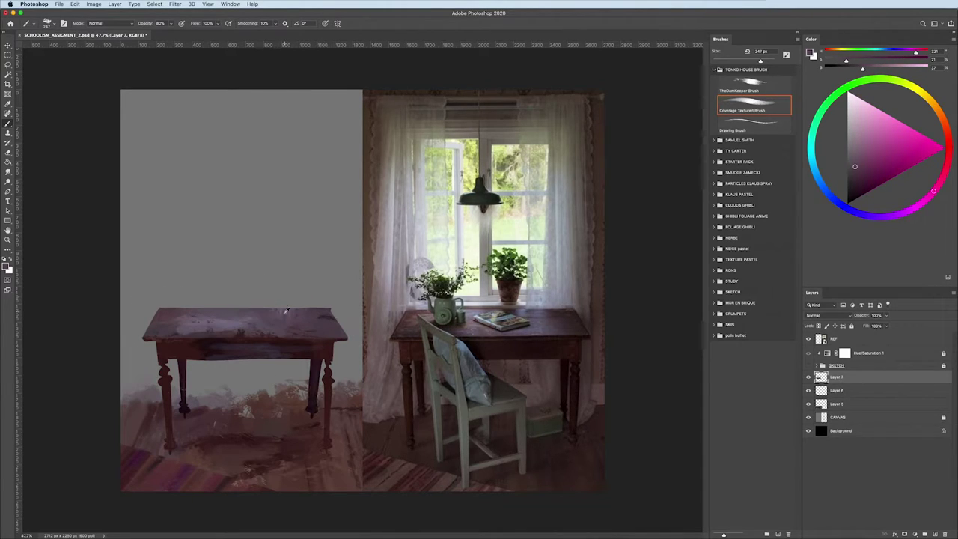
left_click(273, 313, "alt")
left_click(295, 329, "alt")
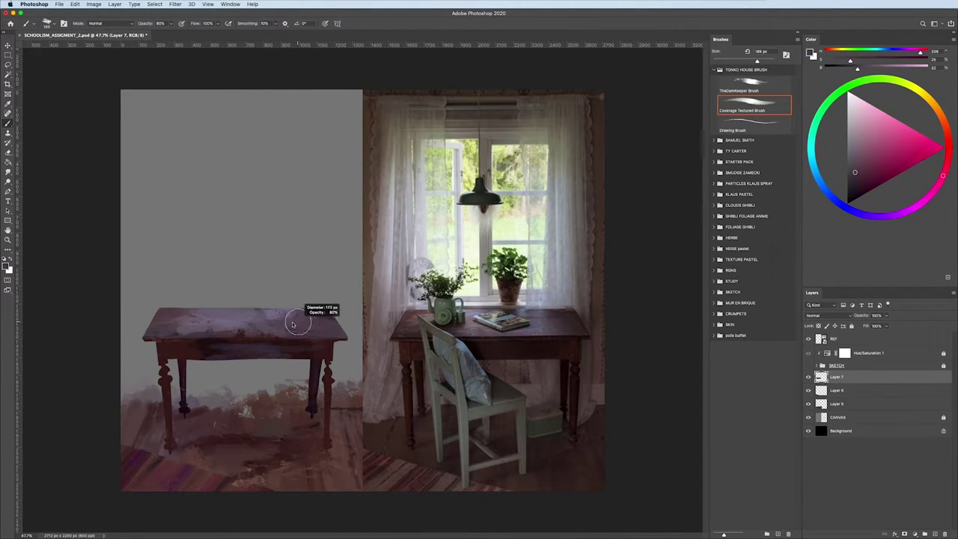
left_click_drag(295, 322, 317, 303)
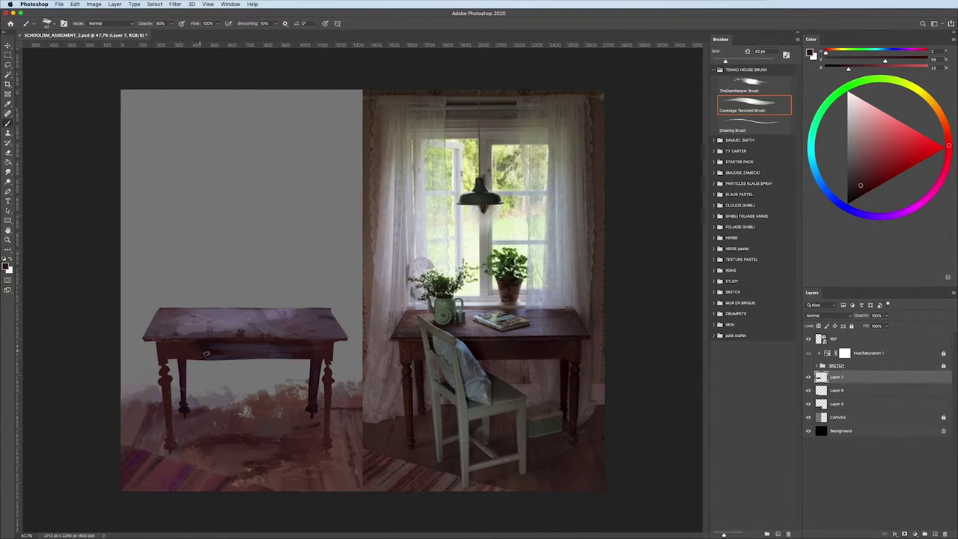
scroll(206, 354, "down", 5)
- Sample a warmer saturated red and switch to the thin Drawing Brush at about 7 px
scroll(96, 349, "up", 3)
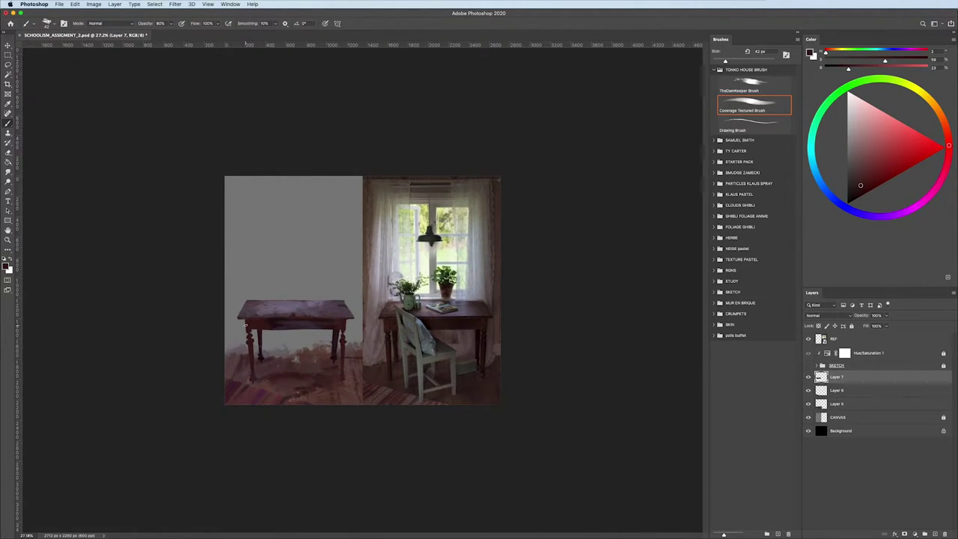
left_click(274, 320, "alt")
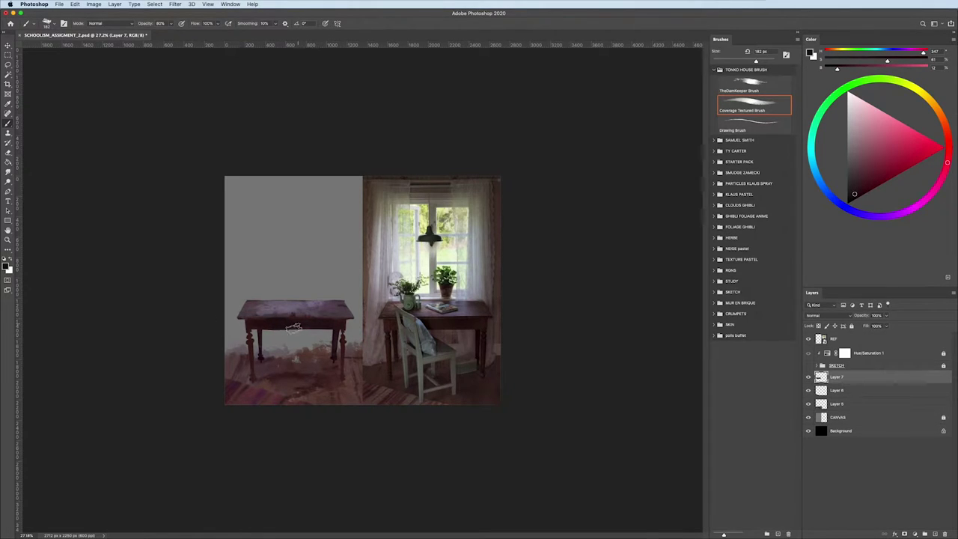
scroll(352, 354, "up", 2)
left_click_drag(306, 330, 277, 324)
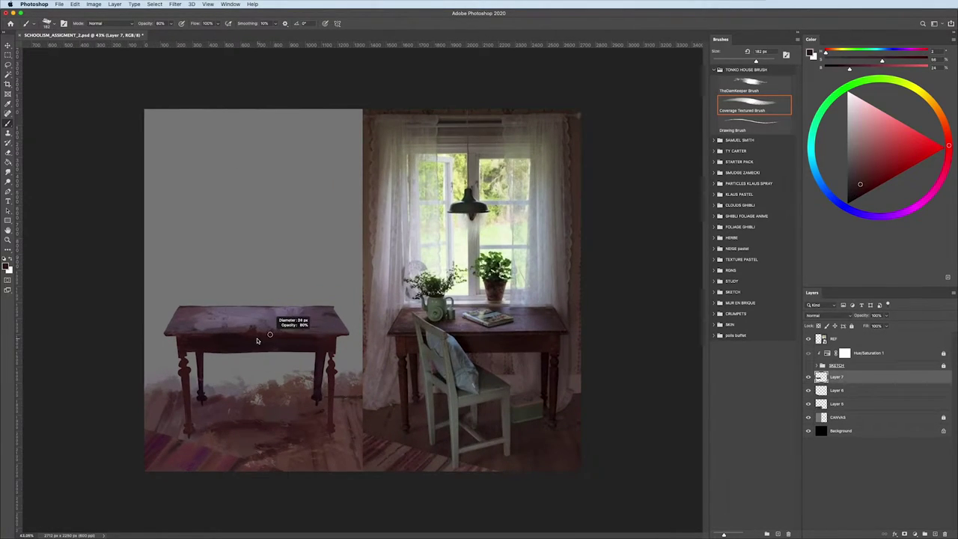
left_click(165, 338, "alt")
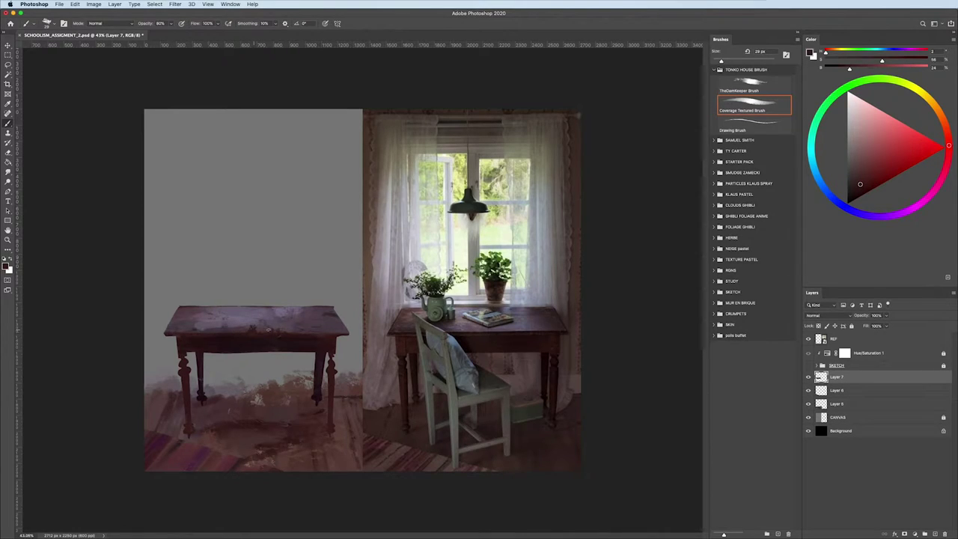
left_click(869, 181)
left_click(947, 135)
left_click(752, 123)
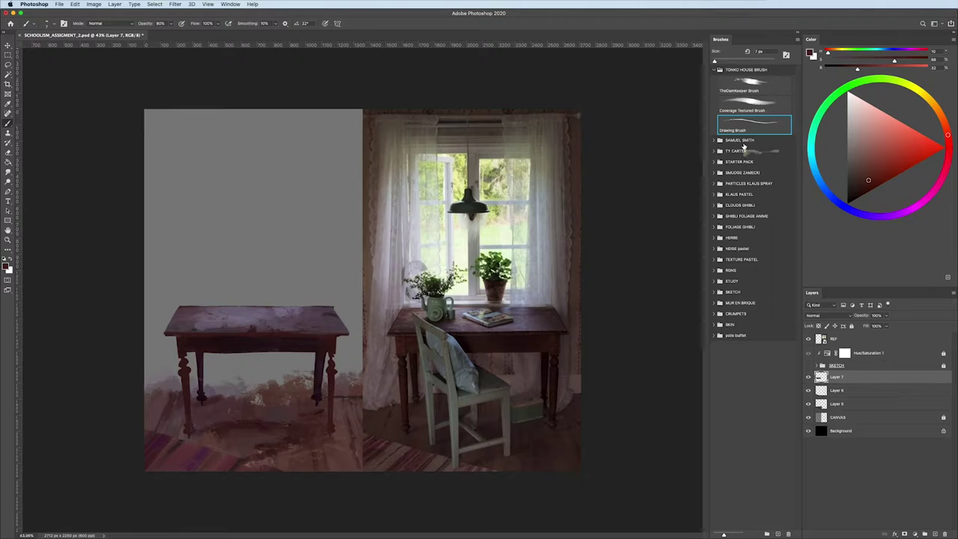
- Paint thin light lines along the table's left edge and apron with the 10 px Drawing Brush
left_click_drag(742, 146, 755, 153)
left_click_drag(325, 351, 342, 333)
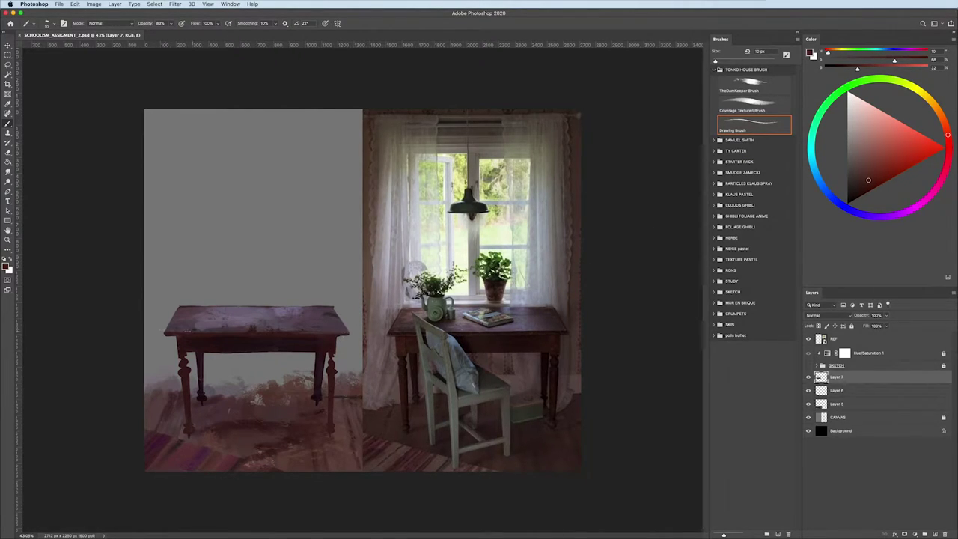
left_click_drag(164, 335, 174, 334)
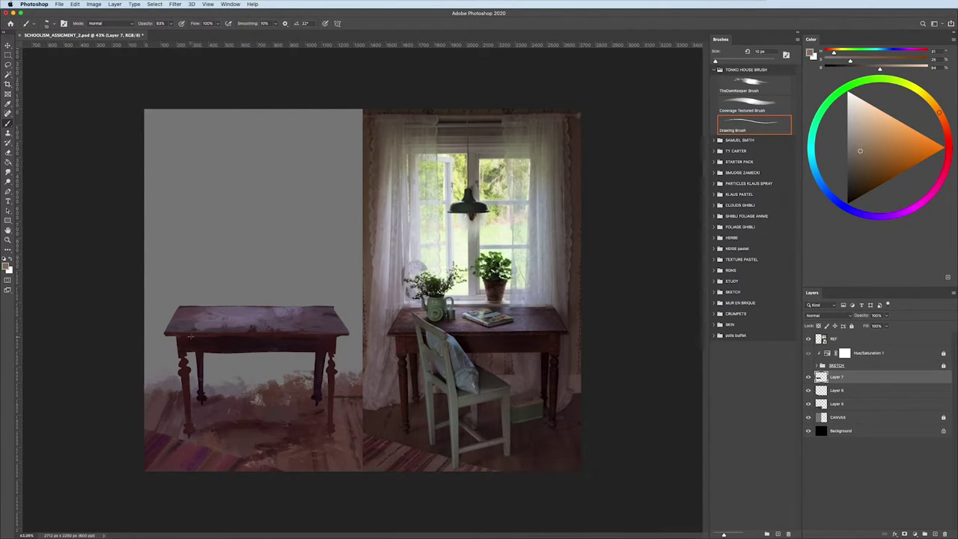
left_click_drag(255, 338, 281, 337)
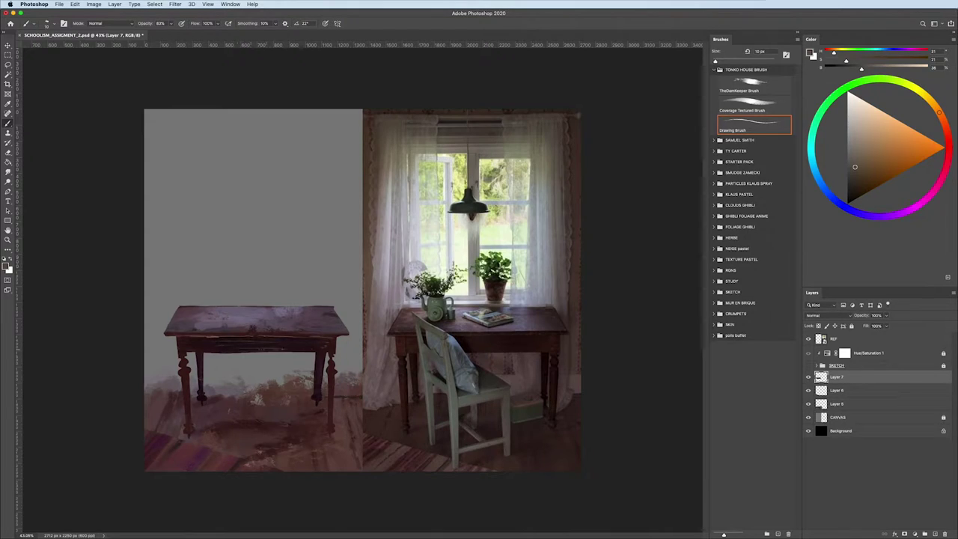
left_click_drag(203, 338, 250, 335)
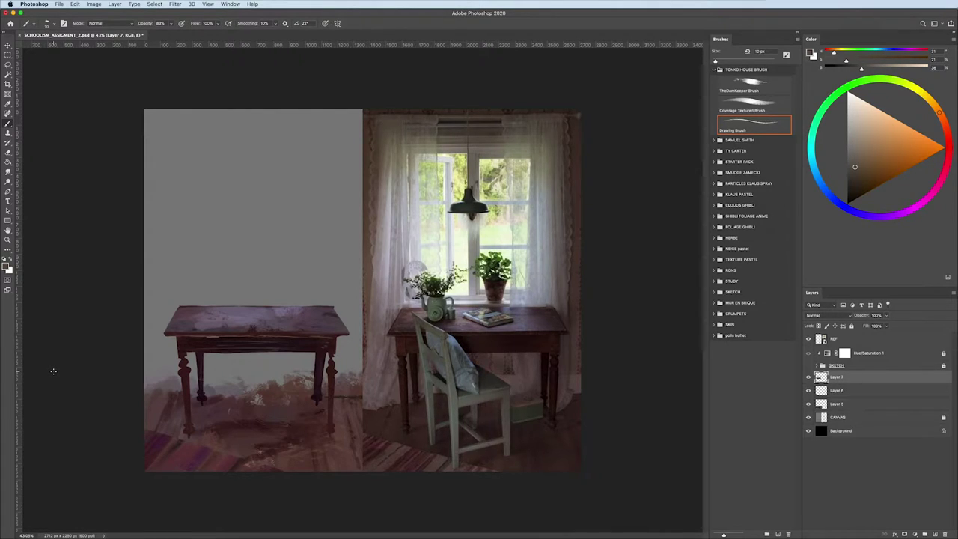
- Sample the table's dark red-brown and even out the tabletop with a broad textured stroke
left_click(185, 311, "alt")
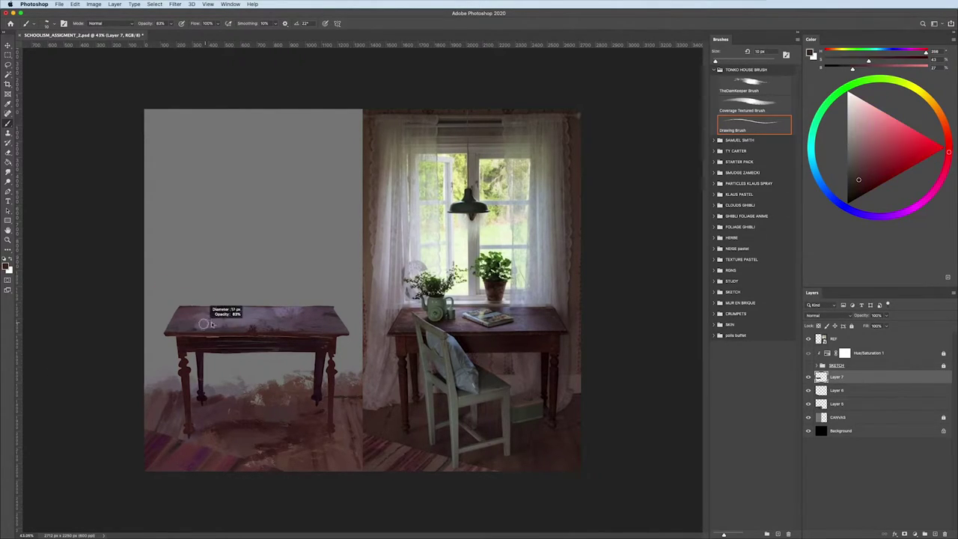
key("comma")
key("bracketleft")
key("bracketleft")
key("bracketleft")
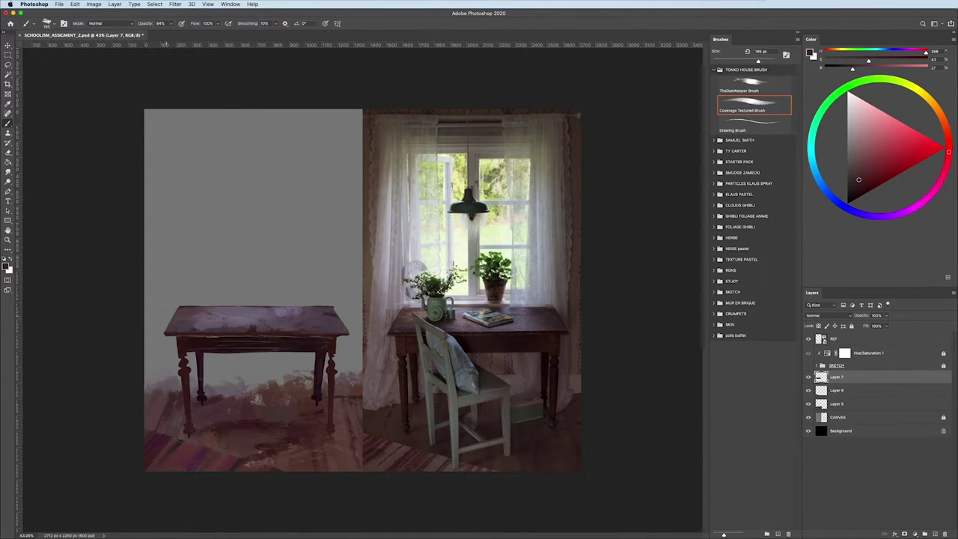
left_click_drag(169, 320, 344, 320)
key("ctrl+minus")
key("ctrl+minus")
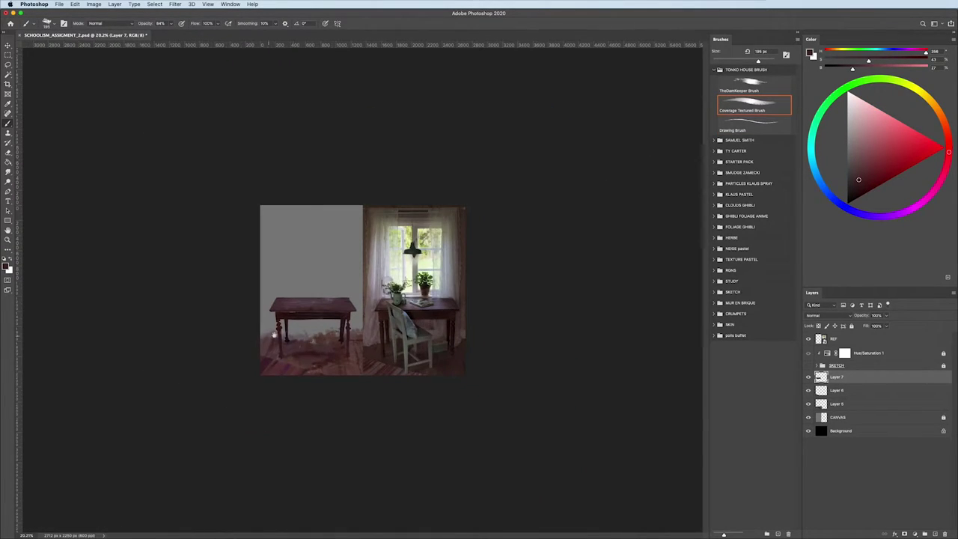
key("ctrl+0")
- Mix a dark blue-violet paint colour and resize the textured brushes
left_click(813, 166)
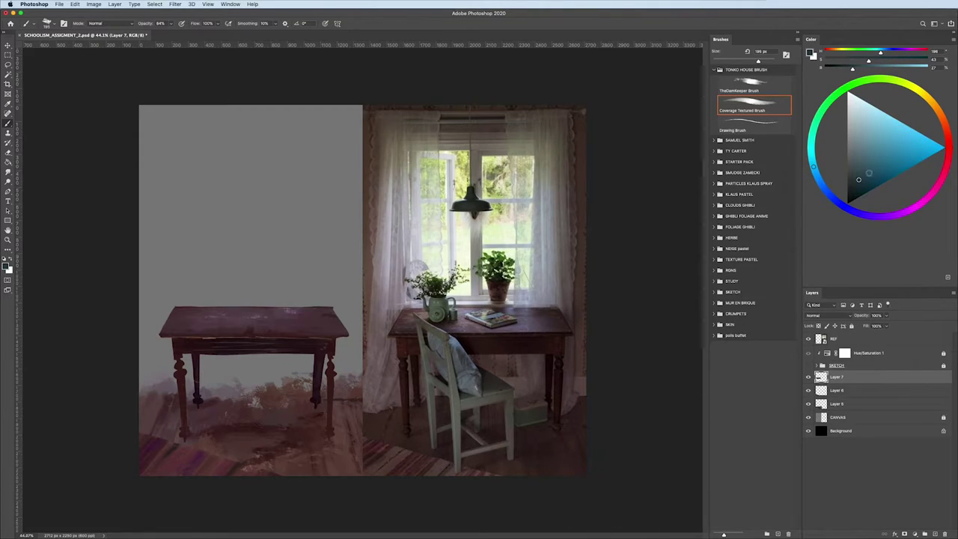
left_click(859, 175)
left_click(850, 210)
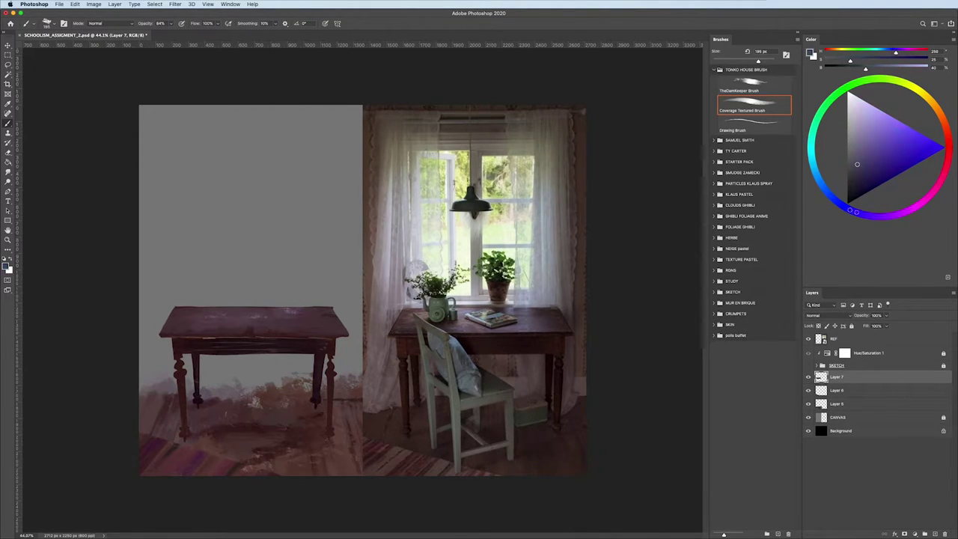
left_click(860, 144)
left_click_drag(284, 357, 289, 321)
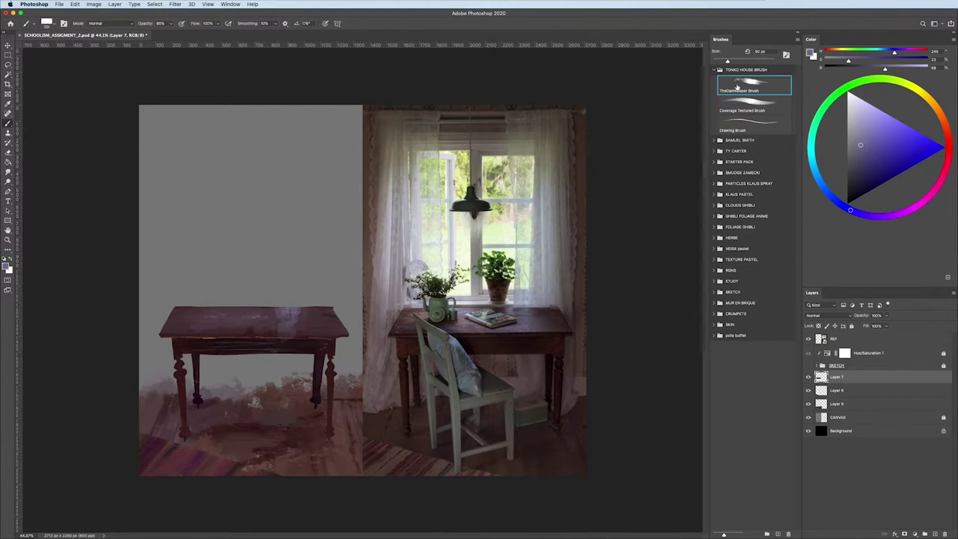
key("comma")
left_click_drag(238, 307, 239, 306)
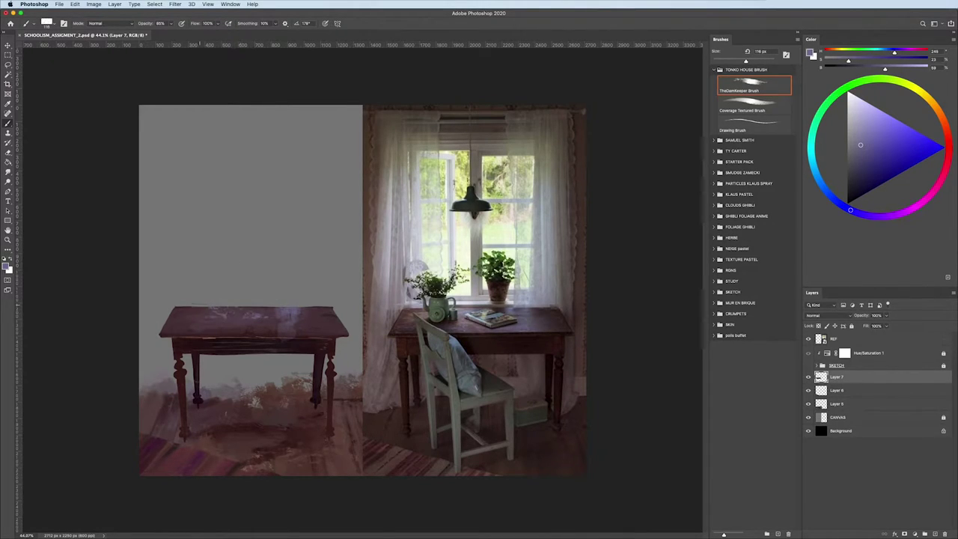
- Resample dark red from the table top and leg using a smaller broad textured brush
left_click(286, 340, "alt")
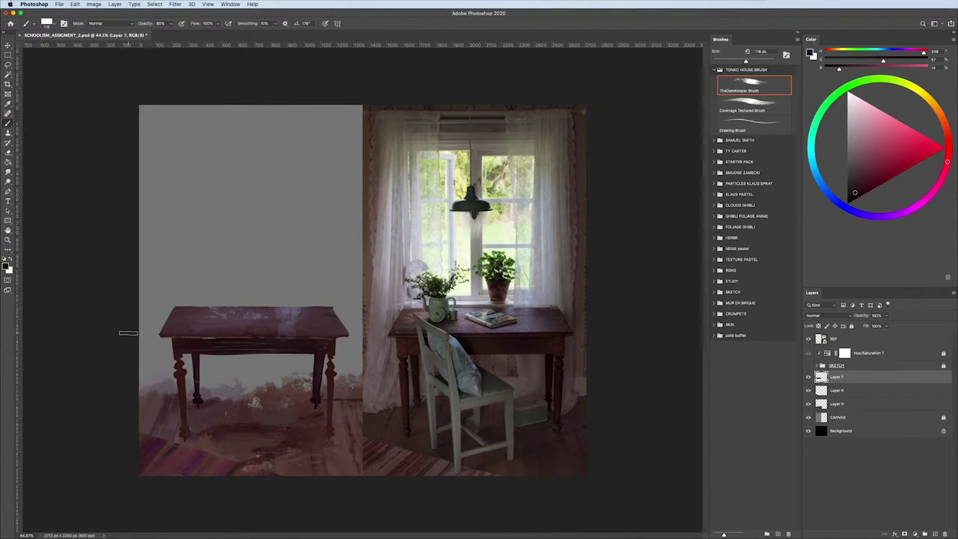
scroll(218, 442, "down", 2)
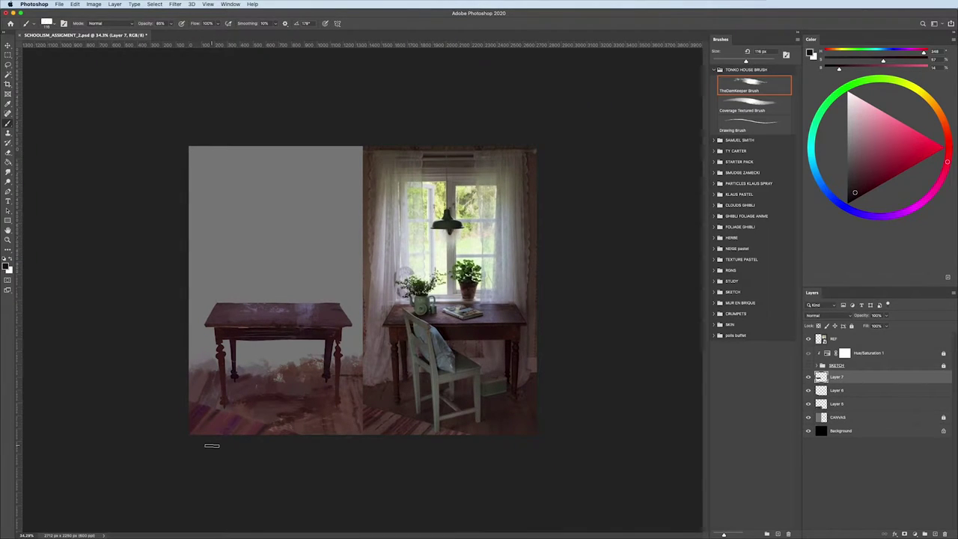
left_click(746, 103)
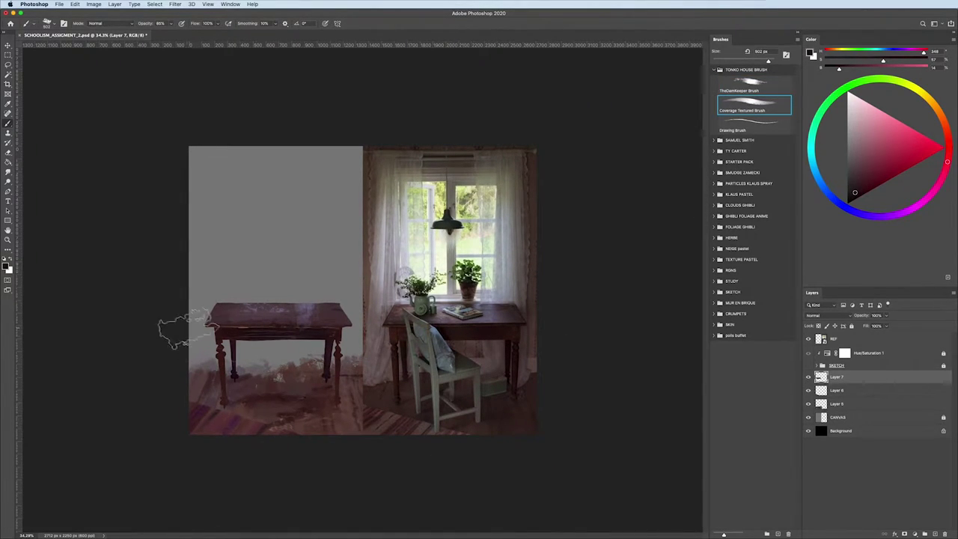
left_click_drag(232, 344, 208, 346)
left_click(217, 345, "alt")
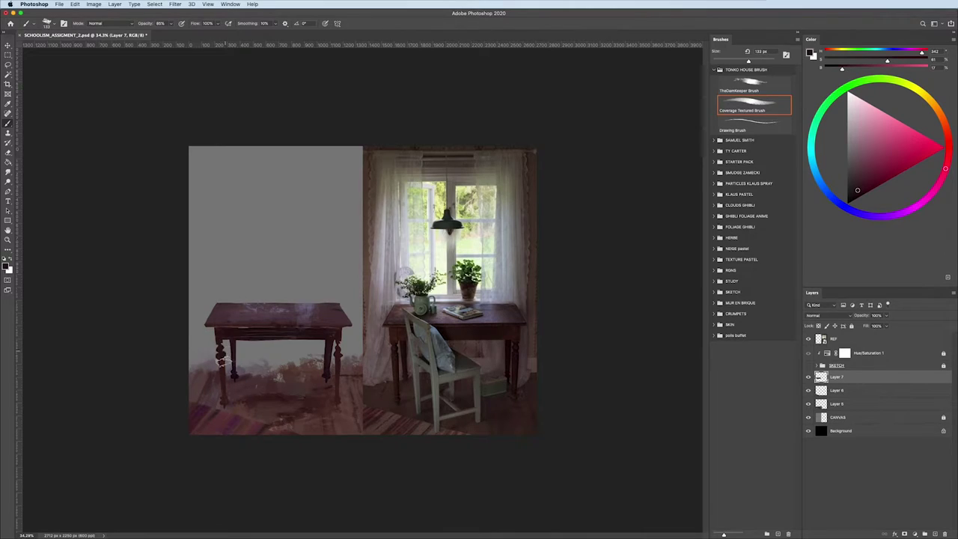
left_click_drag(335, 366, 322, 366)
left_click(334, 374, "alt")
- Pick a refined dark reddish brown and set the brush to about 71 px
scroll(329, 363, "up", 1)
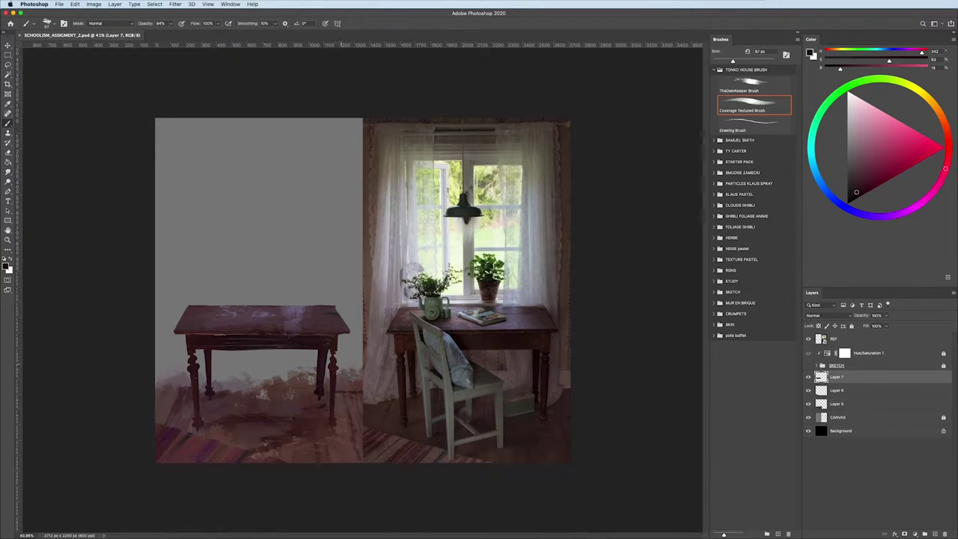
mouse_move(335, 370)
left_mouse_down()
mouse_move(326, 370)
mouse_move(349, 390)
left_mouse_up()
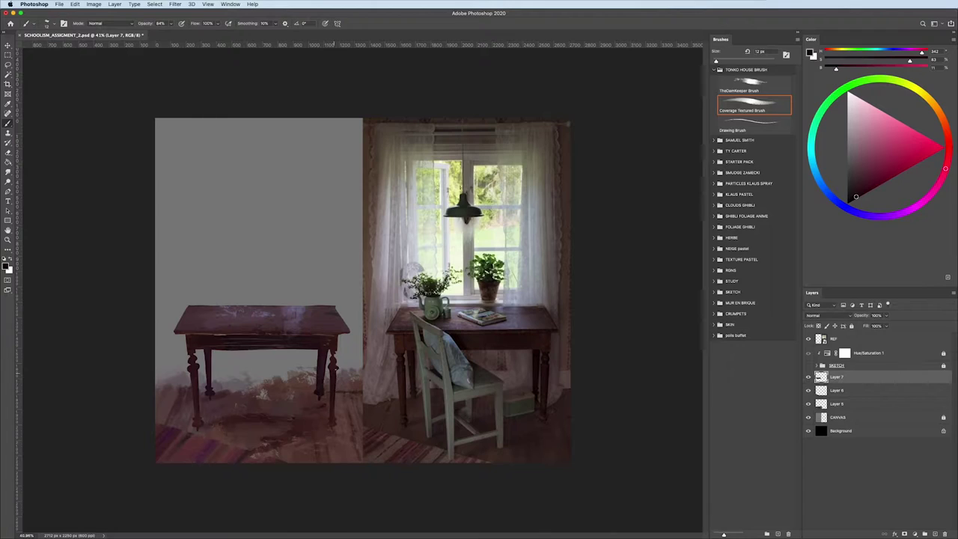
left_click_drag(323, 352, 333, 352)
left_click(335, 331, "alt")
left_click(864, 178)
left_click_drag(317, 344, 323, 345)
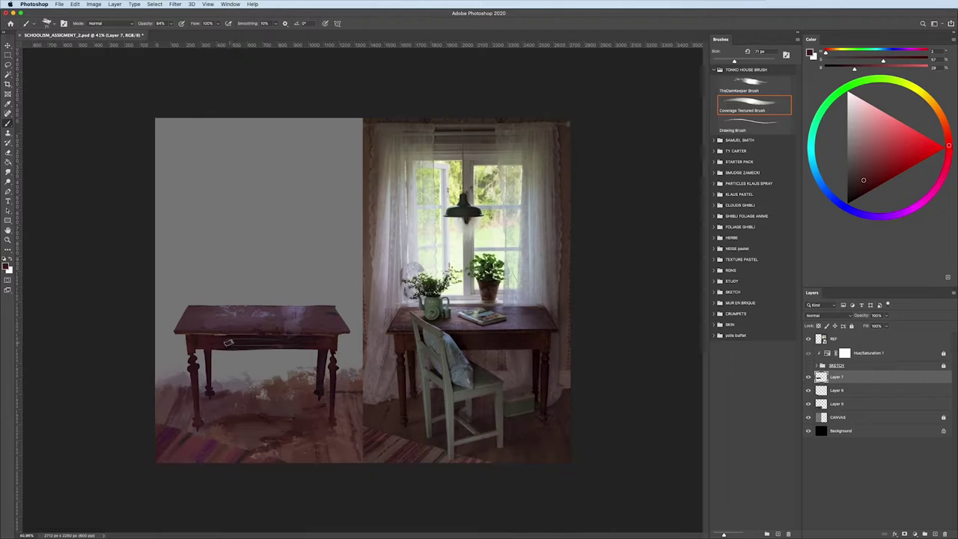
- Vary the table paint between darker red, lighter red-brown and warm orange-brown
left_click(222, 344, "alt")
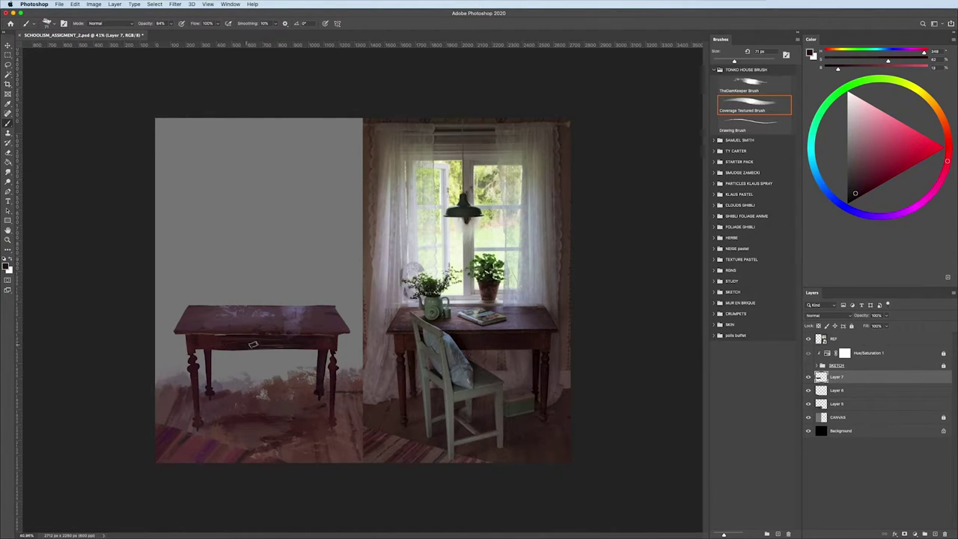
left_click(286, 341, "alt")
scroll(155, 376, "down", 3)
scroll(314, 411, "up", 2)
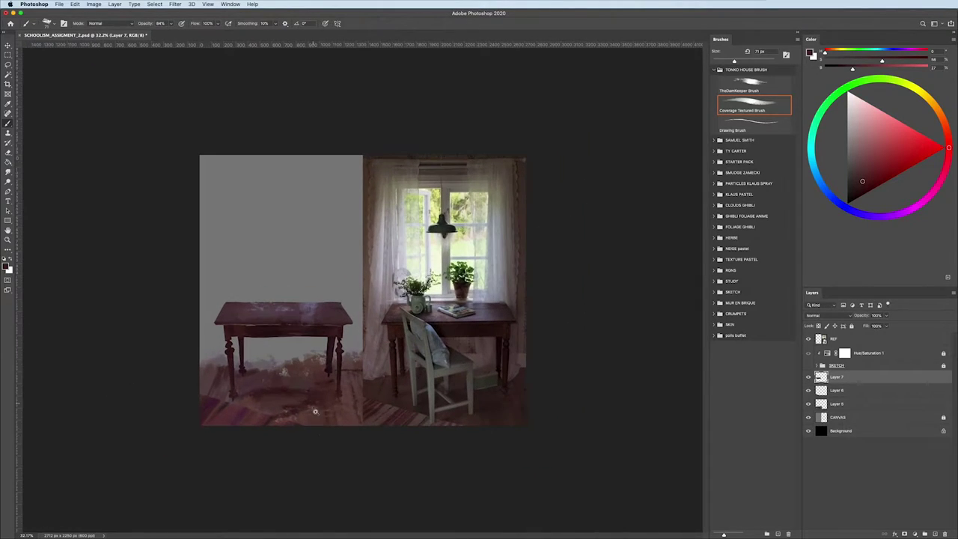
left_click(315, 341, "alt")
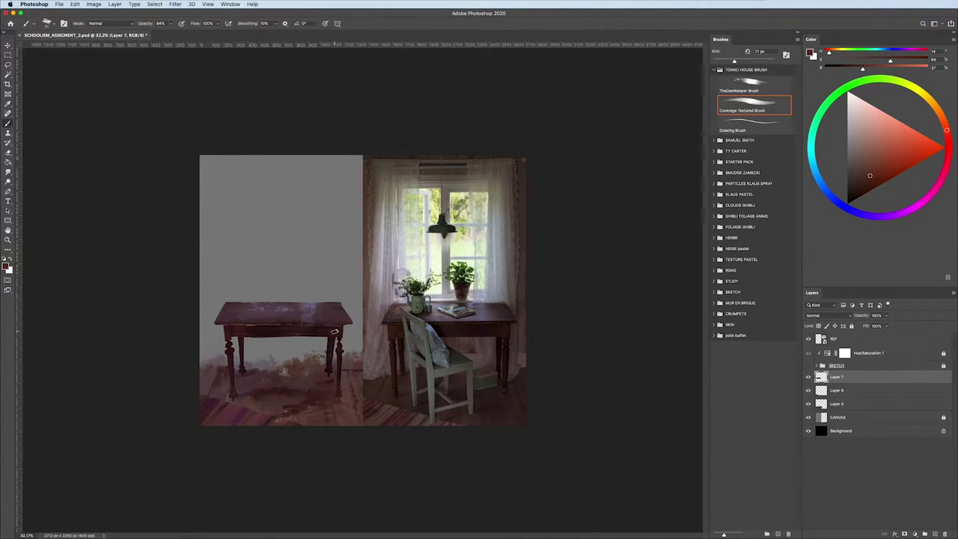
- Deepen the red to near black and use the fine Drawing Brush at 25 px
left_click_drag(334, 330, 308, 329)
left_click(288, 332, "alt")
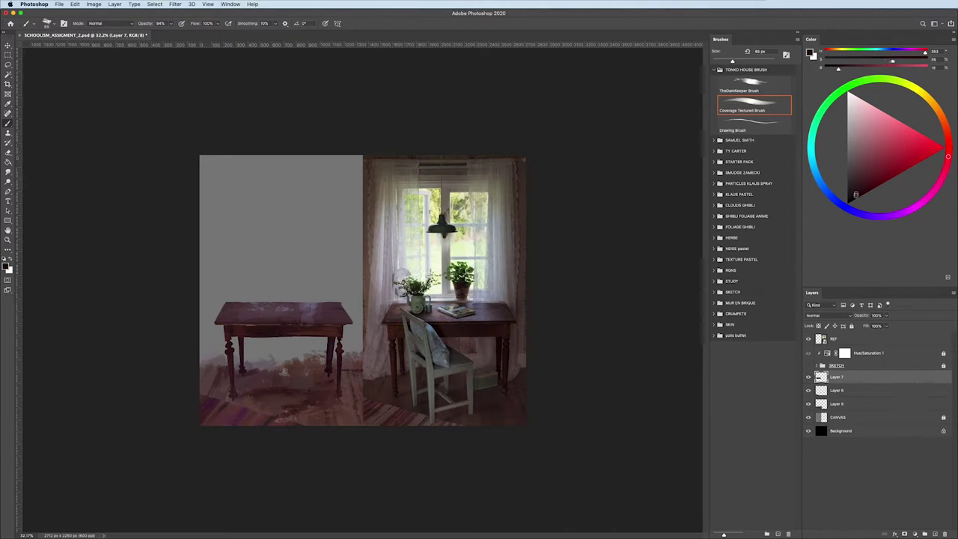
left_click(282, 330, "alt")
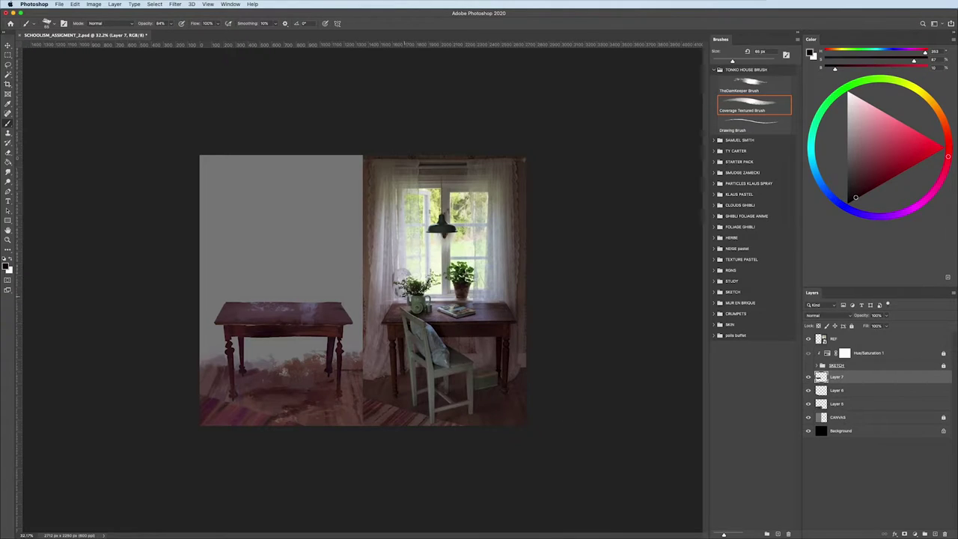
key("period")
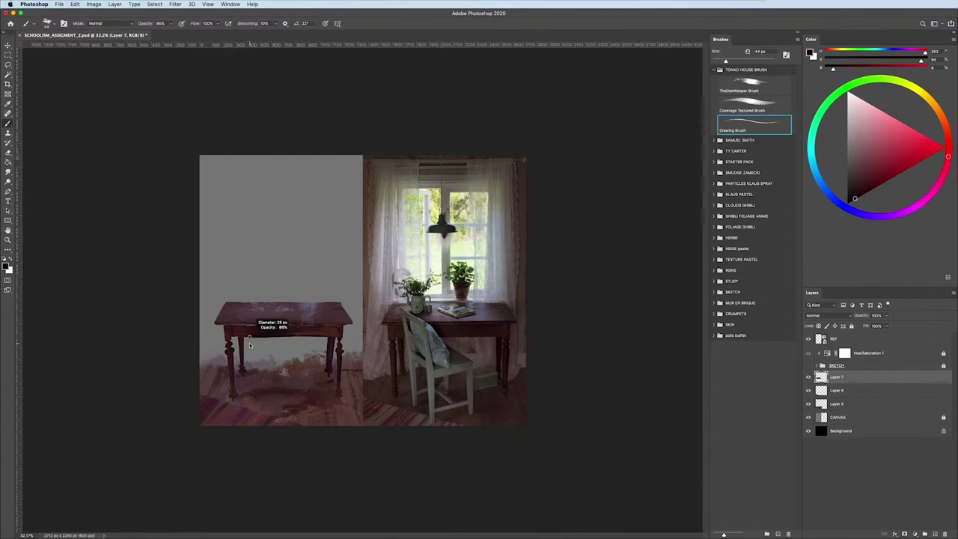
left_click_drag(249, 345, 231, 327)
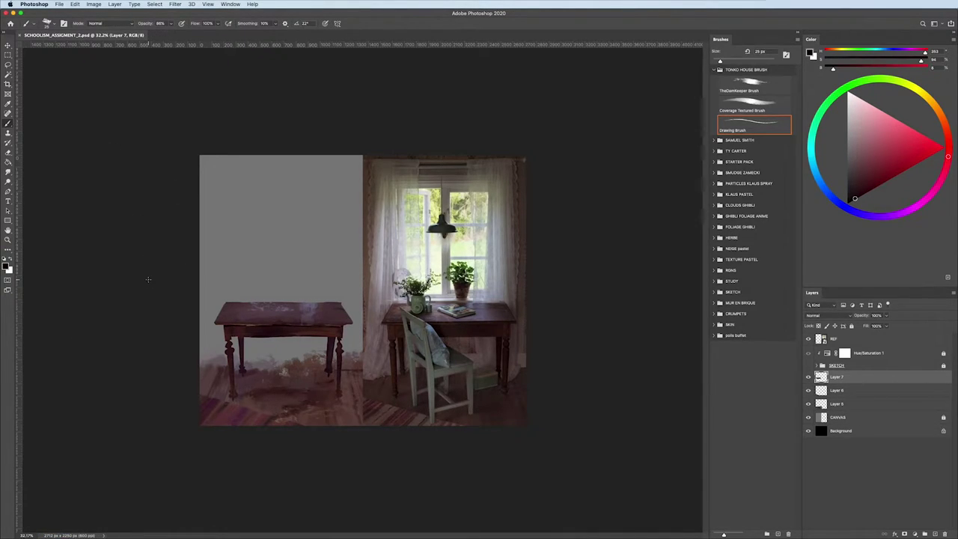
scroll(147, 279, "up", 1)
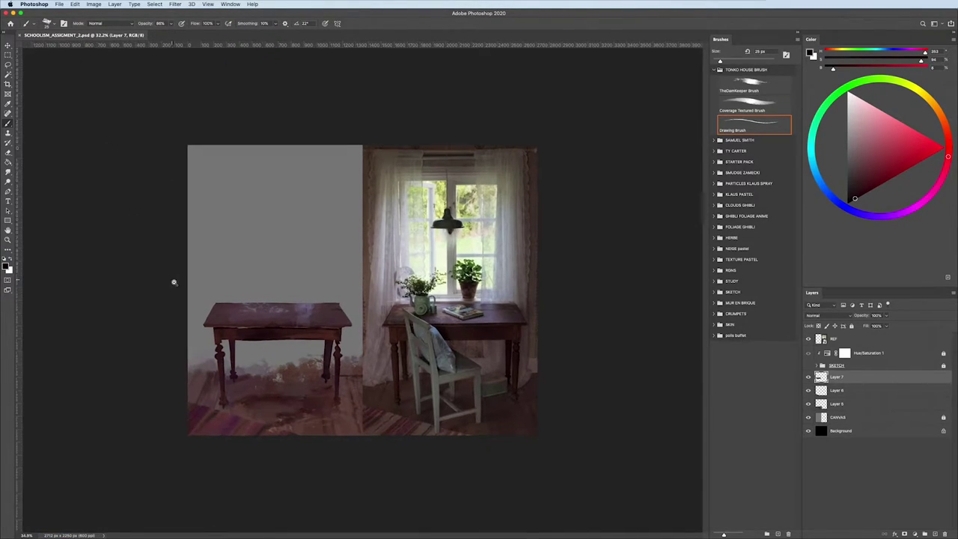
- Darken Layer 5's floor with Hue/Saturation Lightness -42
left_click(820, 404)
key("ctrl+u")
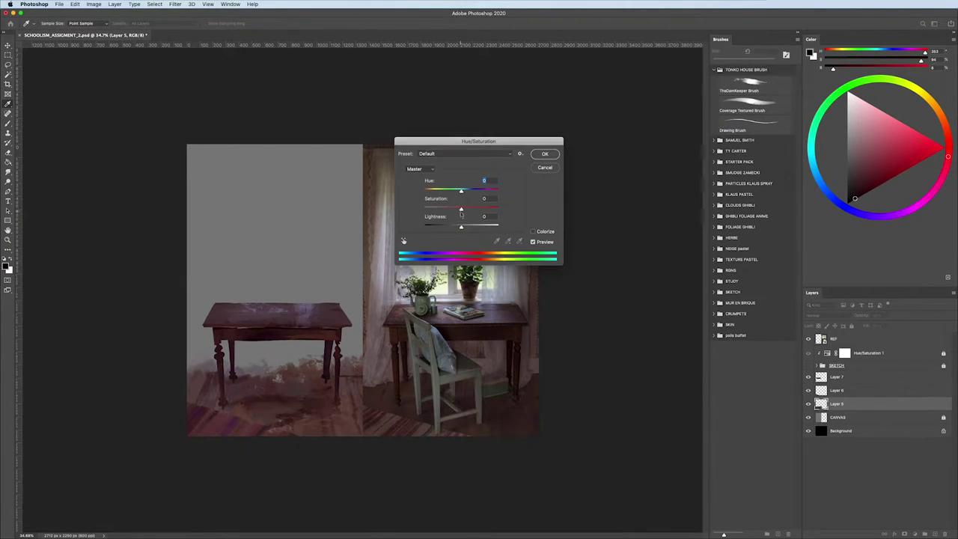
left_click_drag(461, 226, 411, 236)
left_click(544, 168)
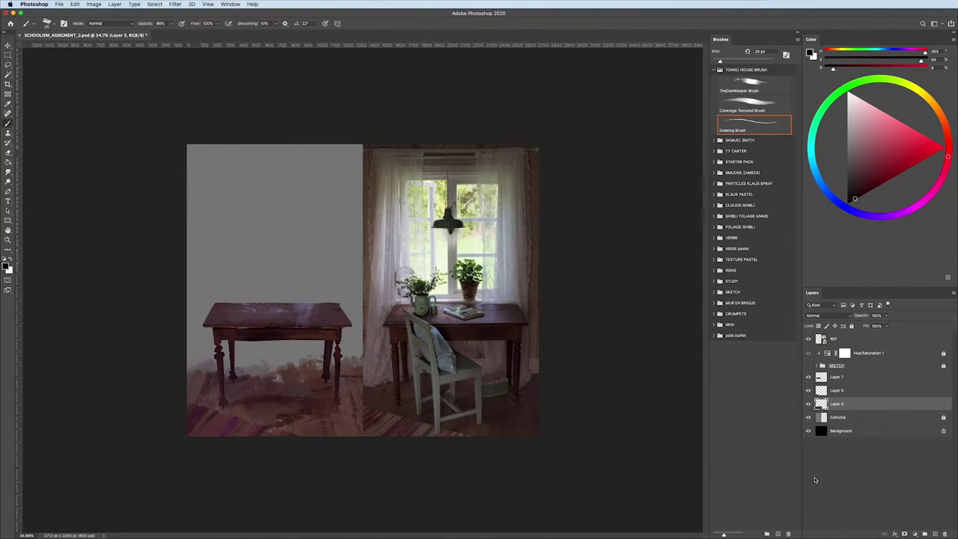
key("ctrl+u")
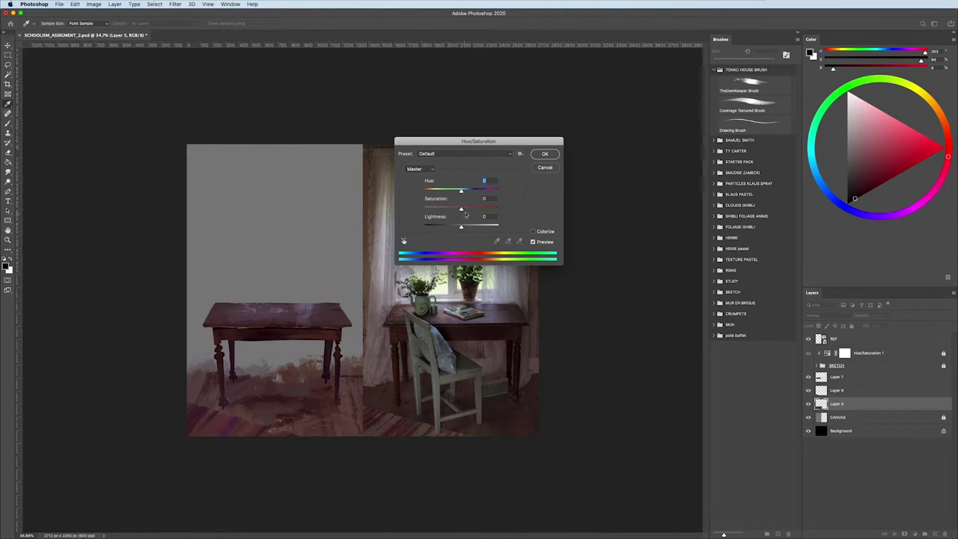
mouse_move(460, 226)
left_mouse_down()
mouse_move(446, 228)
mouse_move(468, 210)
mouse_move(464, 191)
left_mouse_up()
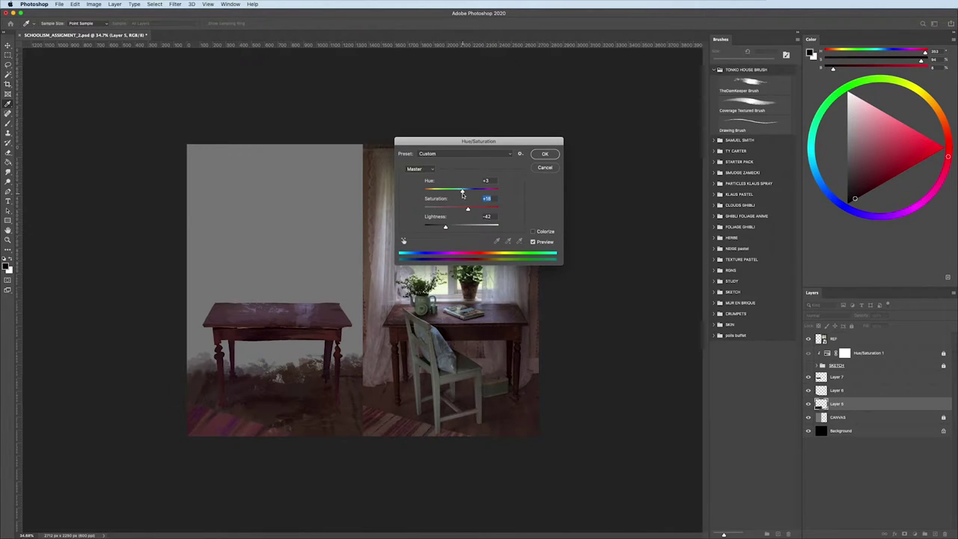
left_click(544, 154)
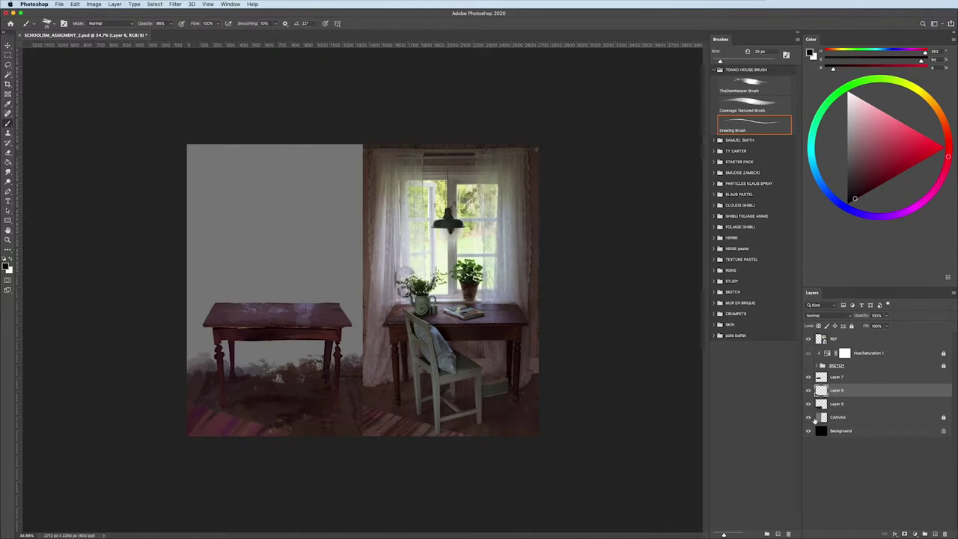
- Shift Layer 6's hue and mute its saturation, compare Layer 7, and add a new layer
left_click(836, 390)
key("ctrl+u")
mouse_move(461, 208)
left_mouse_down()
mouse_move(462, 226)
mouse_move(450, 208)
mouse_move(466, 190)
left_mouse_up()
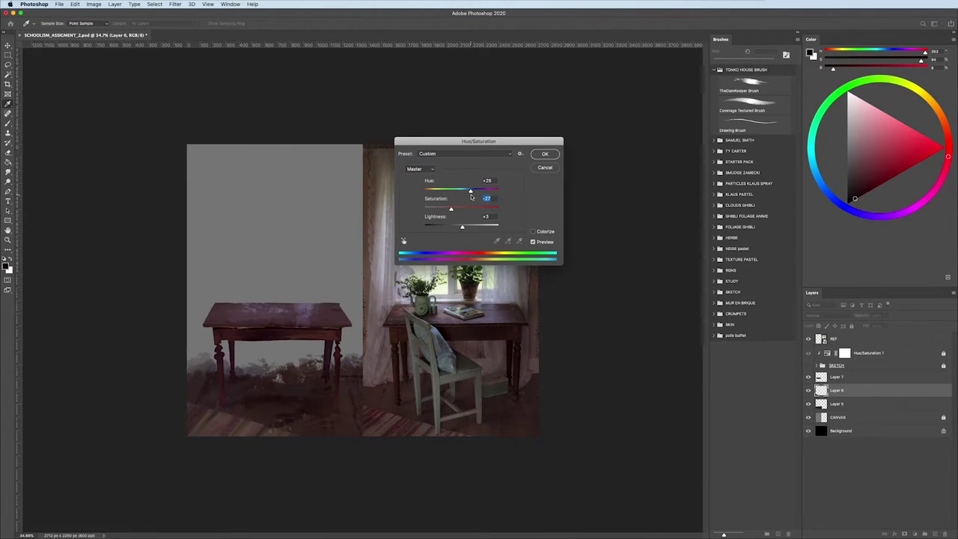
left_click(543, 153)
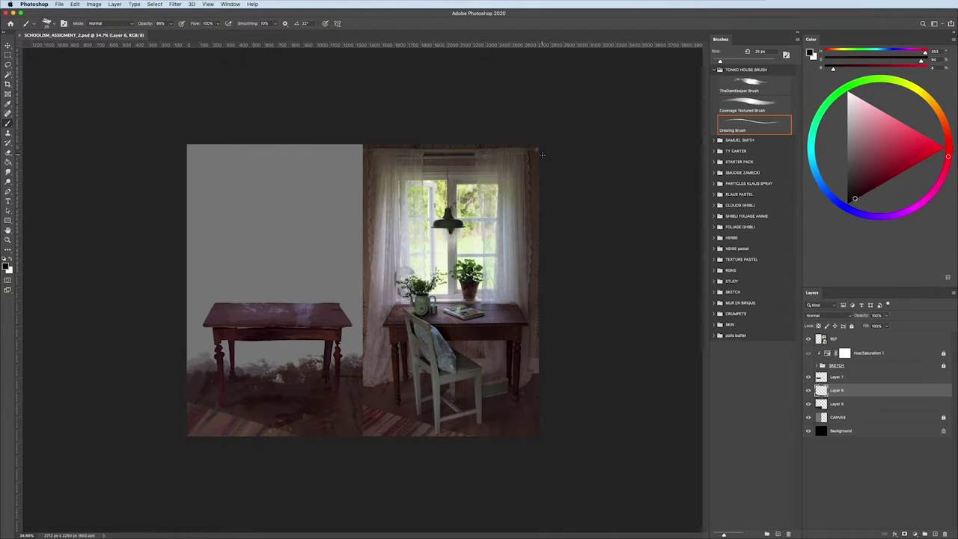
left_click(820, 377)
left_click(807, 377)
left_click(808, 378)
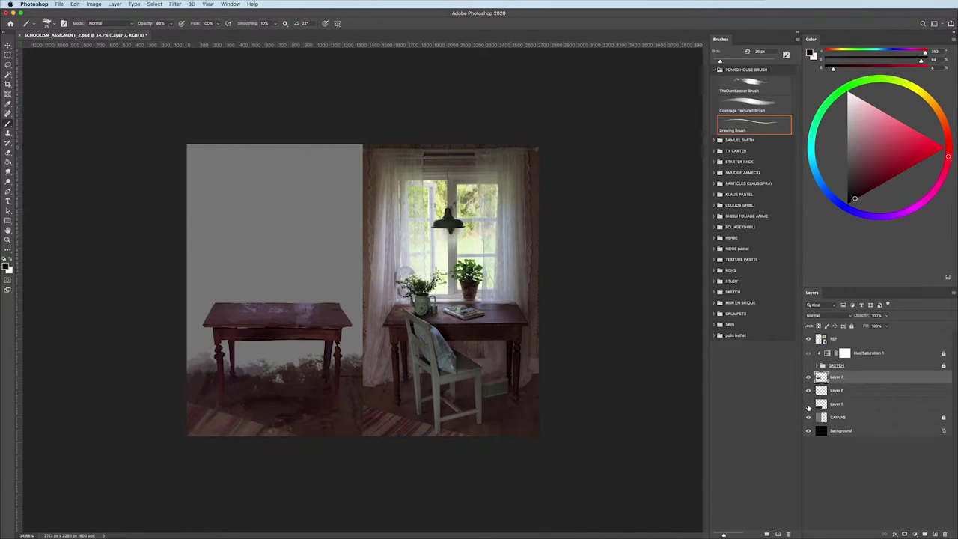
left_click(835, 404)
- Add a new layer and lasso the left wall area behind the table, using the sketch as a guide
left_click(926, 533)
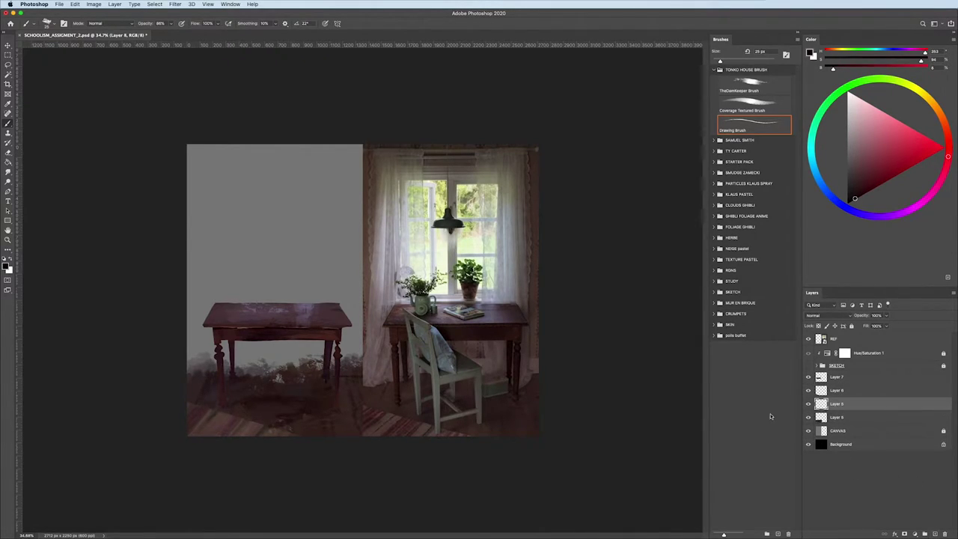
key("l")
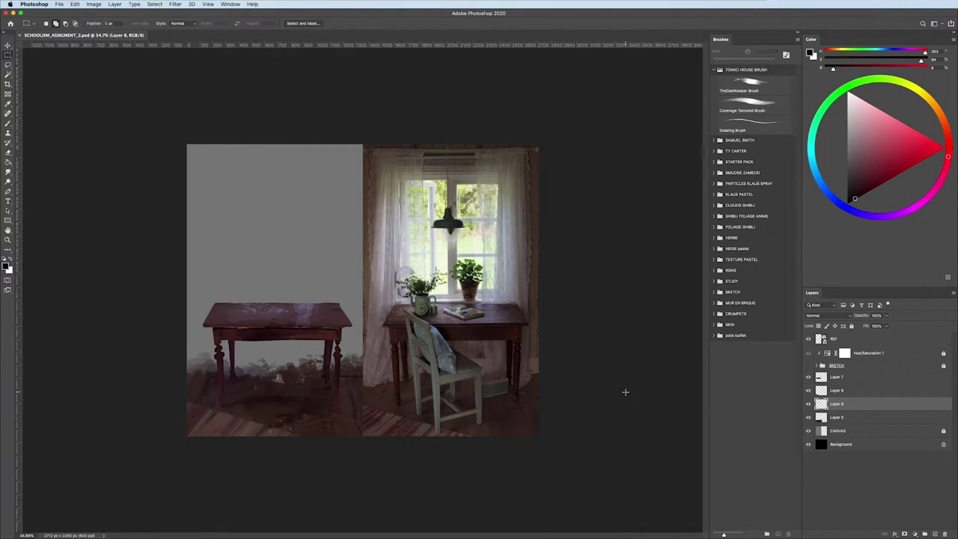
left_click(808, 365)
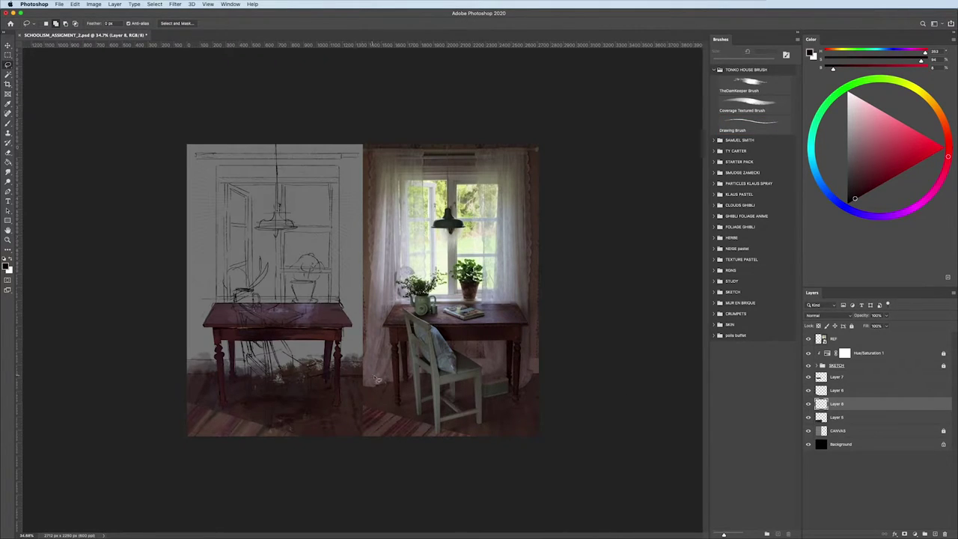
mouse_move(382, 379)
left_mouse_down()
mouse_move(178, 364)
mouse_move(150, 351)
left_mouse_up()
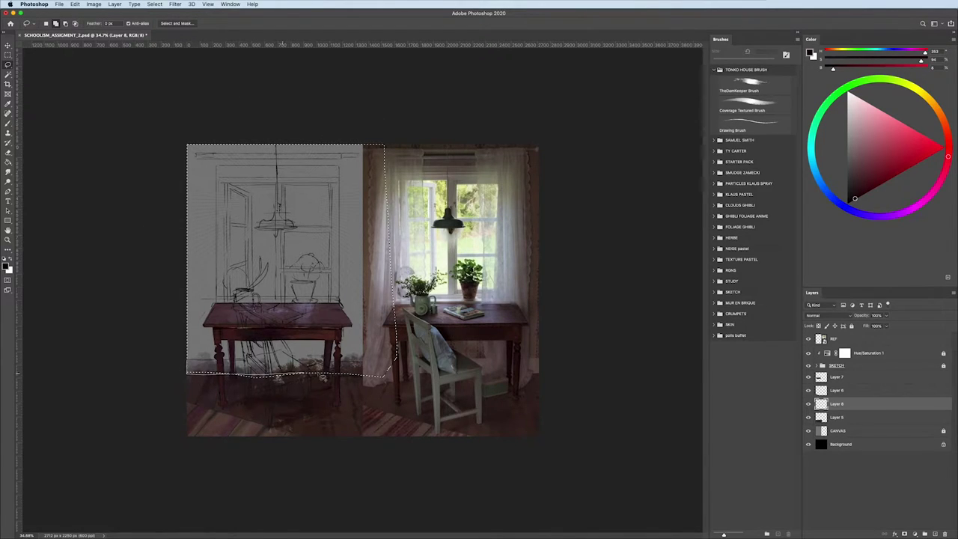
left_click(752, 124)
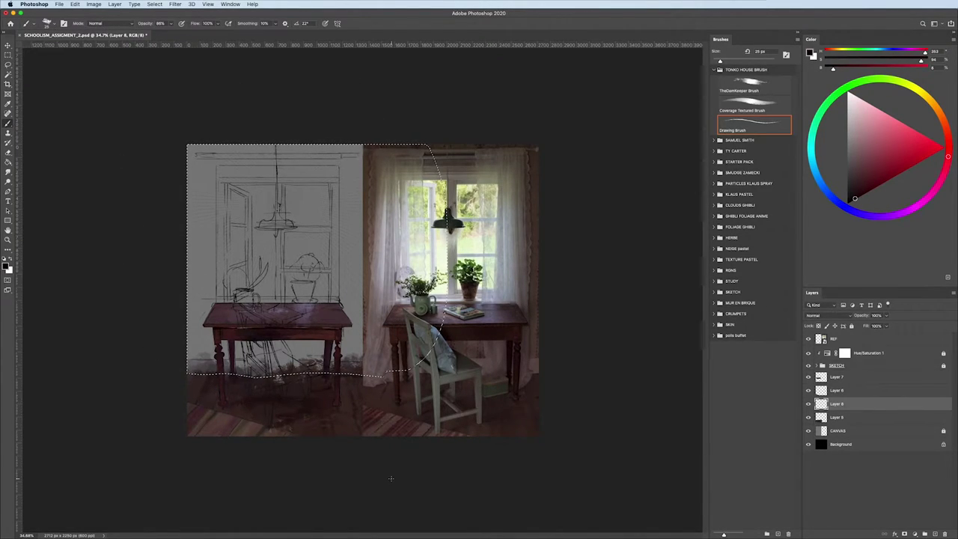
left_click(808, 365)
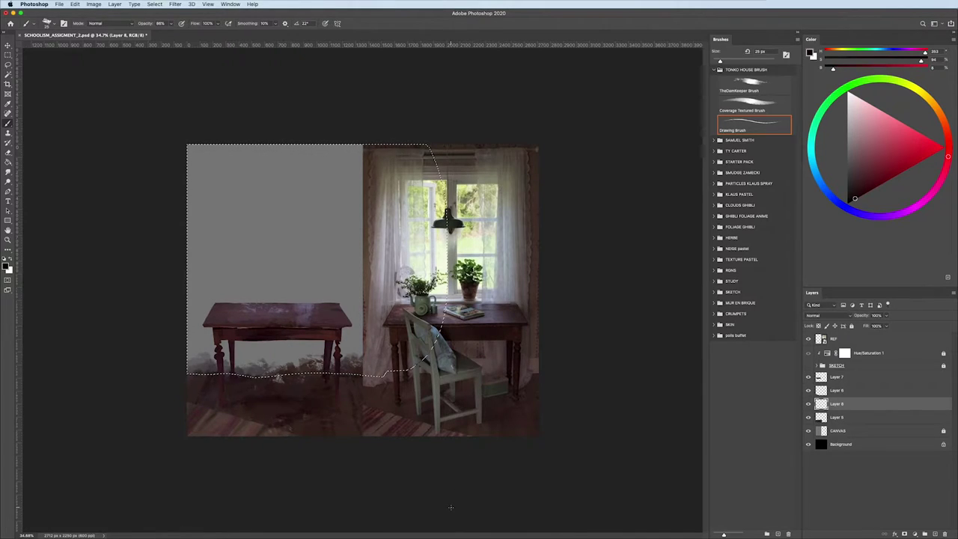
- Fill the selected wall with pale brown textured strokes, darkening the top and under-table haze
left_click(381, 225, "alt")
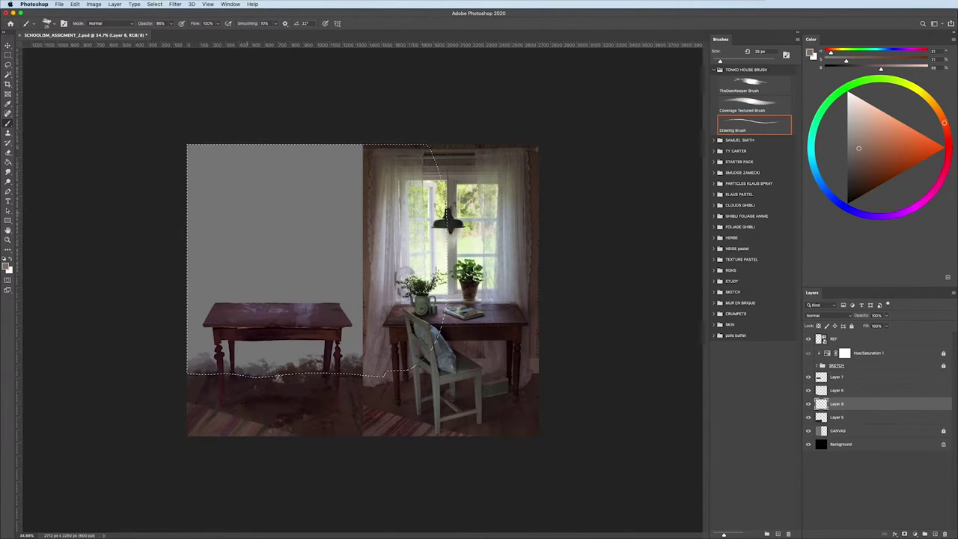
left_click(752, 84)
left_click_drag(235, 224, 269, 247)
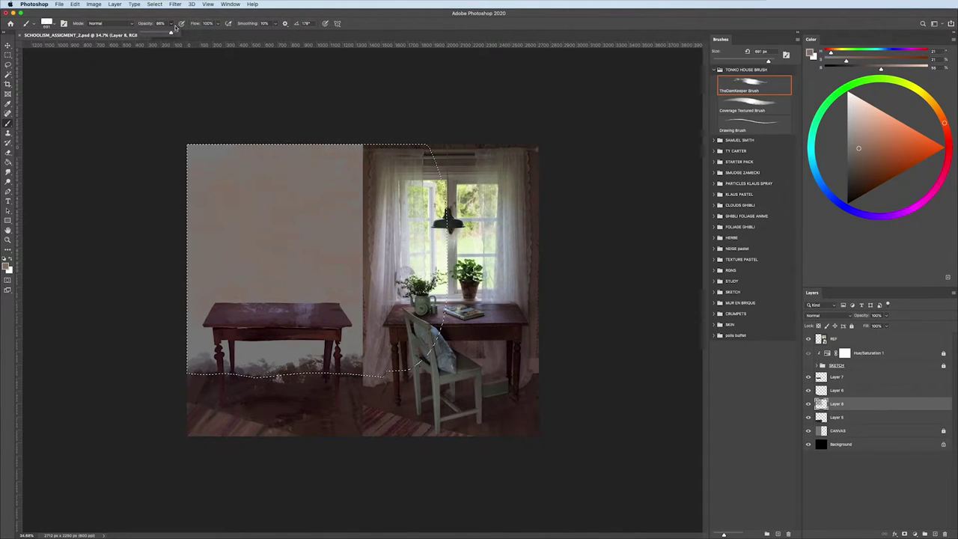
left_click_drag(217, 339, 272, 338)
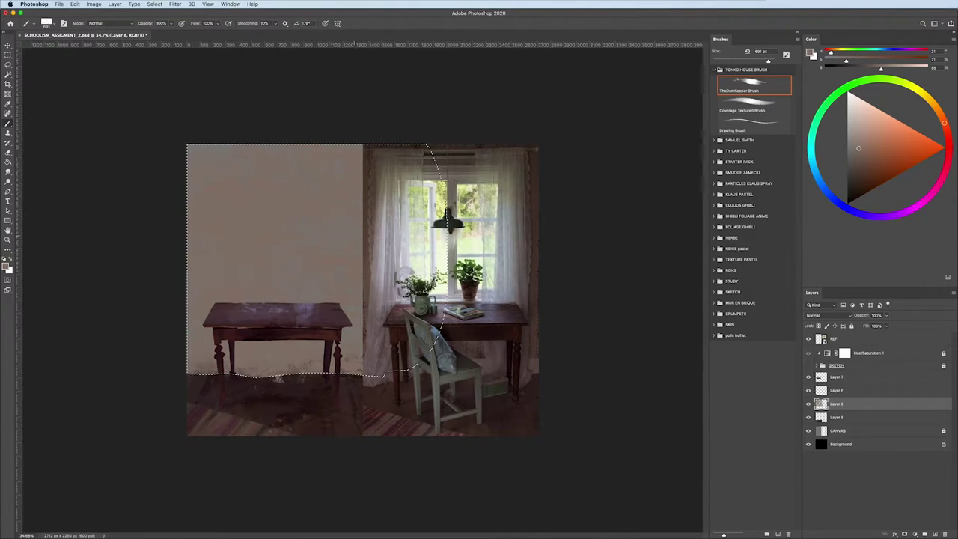
left_click_drag(338, 225, 252, 132)
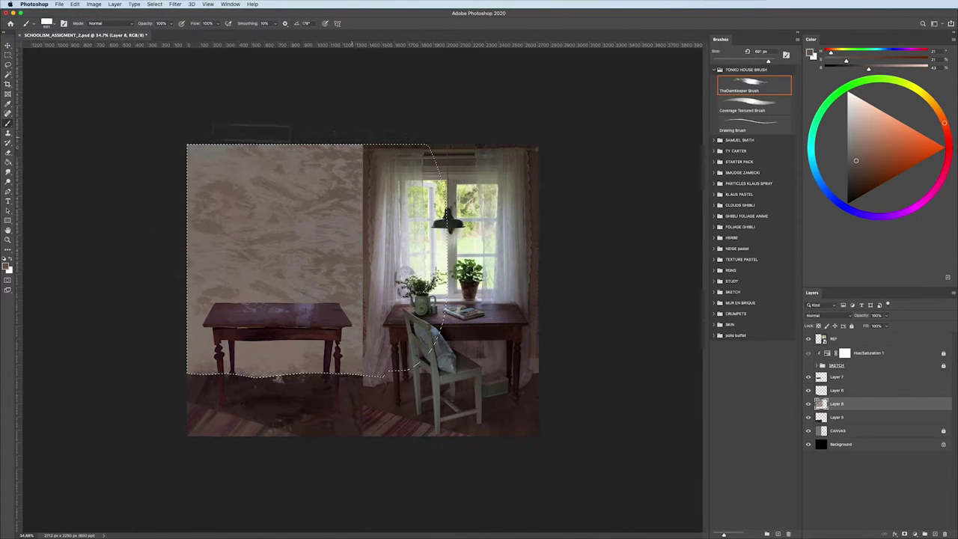
mouse_move(348, 139)
left_mouse_down()
mouse_move(229, 140)
mouse_move(187, 238)
left_mouse_up()
- Repaint the wall with the Coverage Textured Brush in lighter beige and darker patches
left_click(753, 105)
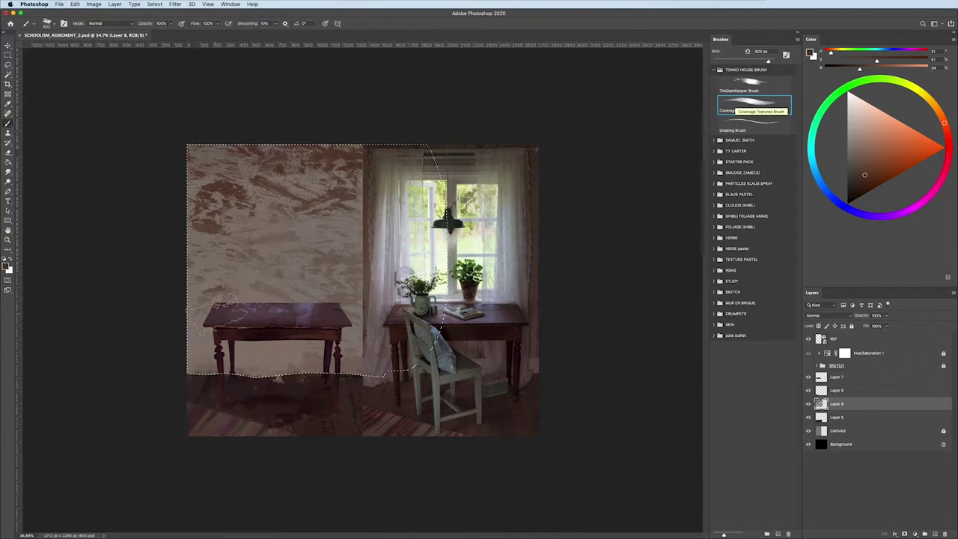
left_click(299, 217, "alt")
mouse_move(329, 187)
left_mouse_down()
mouse_move(243, 289)
mouse_move(213, 182)
left_mouse_up()
left_click(224, 191, "alt")
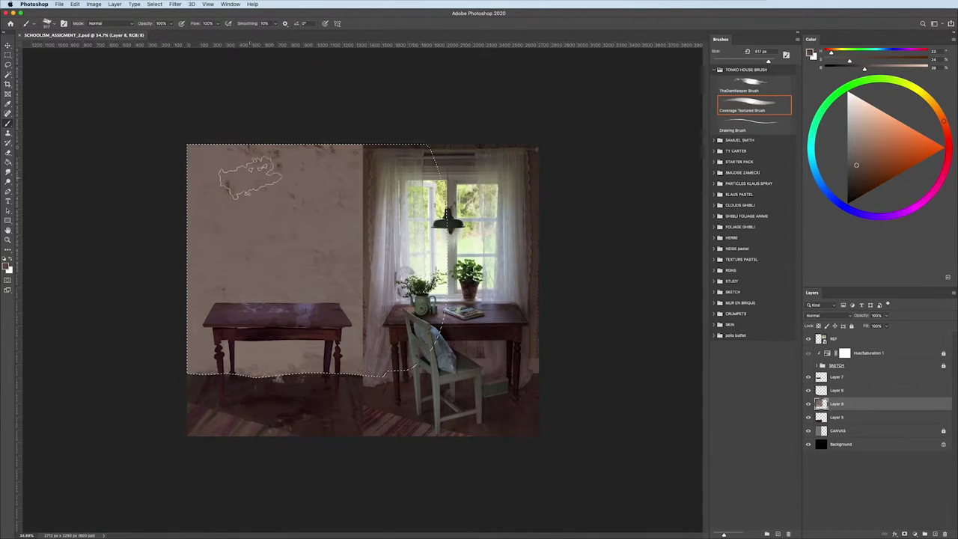
mouse_move(238, 187)
left_mouse_down()
mouse_move(184, 271)
mouse_move(352, 332)
left_mouse_up()
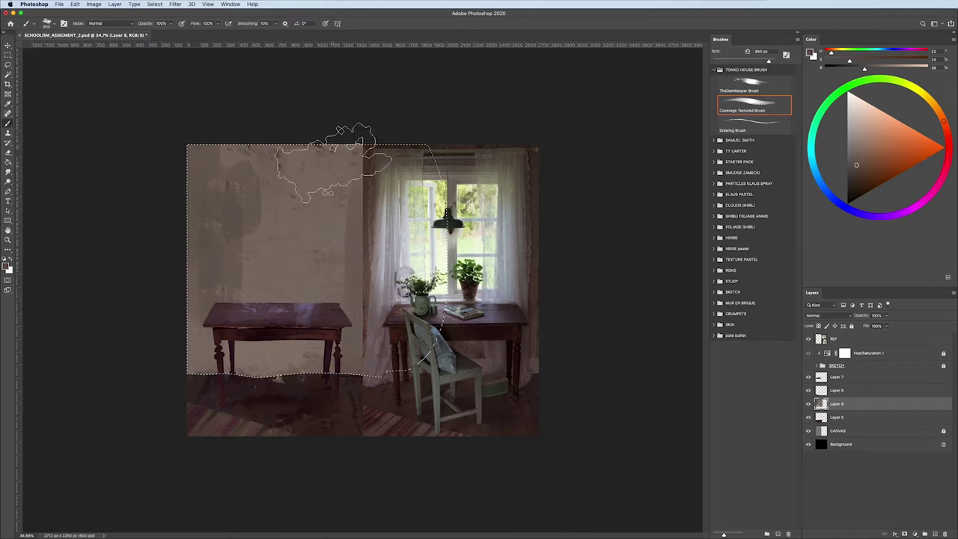
left_click_drag(332, 139, 269, 262)
left_click(300, 203, "alt")
left_click_drag(320, 203, 277, 384)
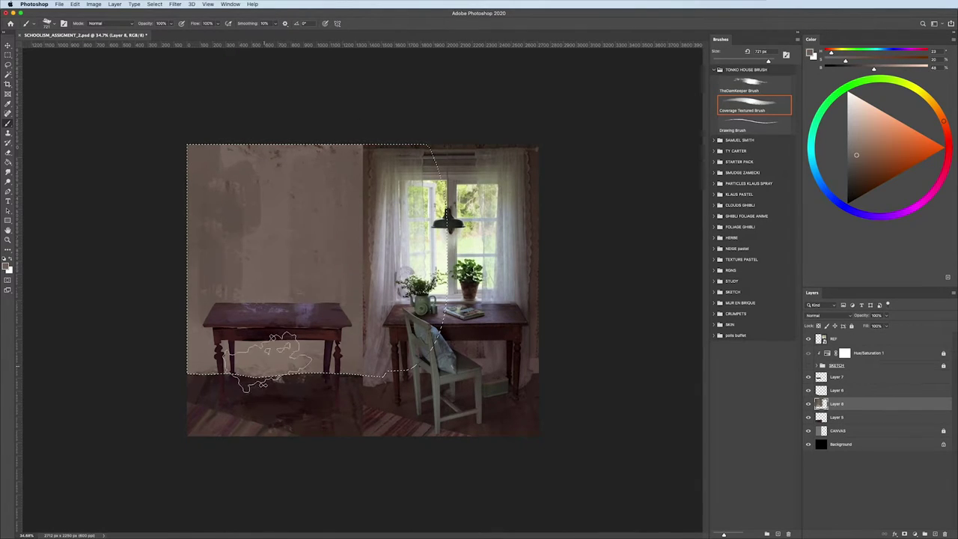
- Paint narrow vertical streaks across the left wall in a darker reddish brown
left_click(853, 164)
left_click(947, 131)
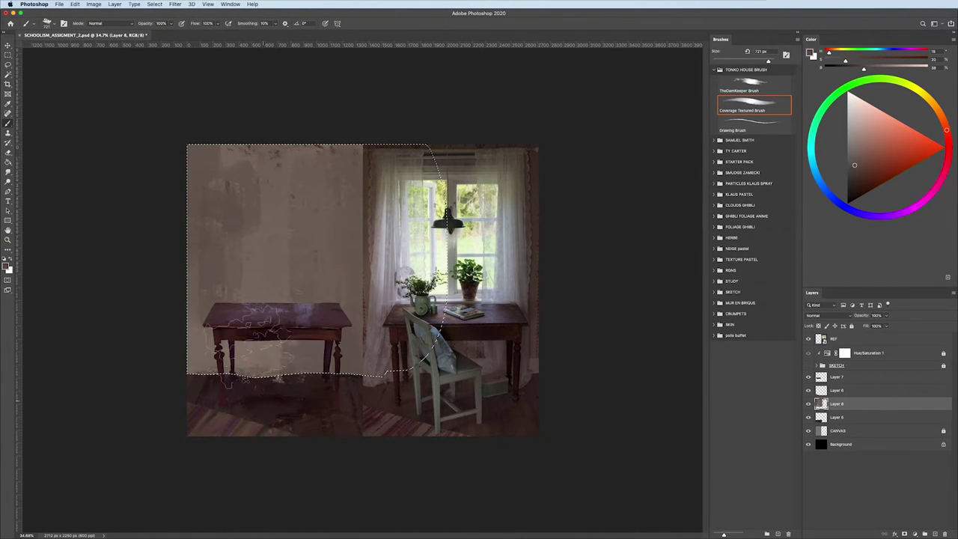
left_click(947, 139)
left_click(859, 169)
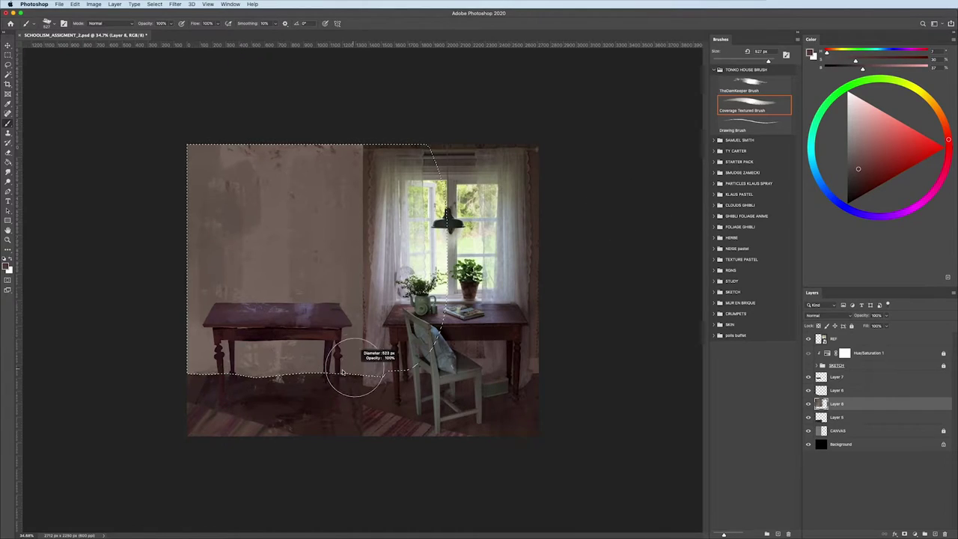
left_click_drag(336, 169, 336, 302)
left_click_drag(290, 256, 290, 294)
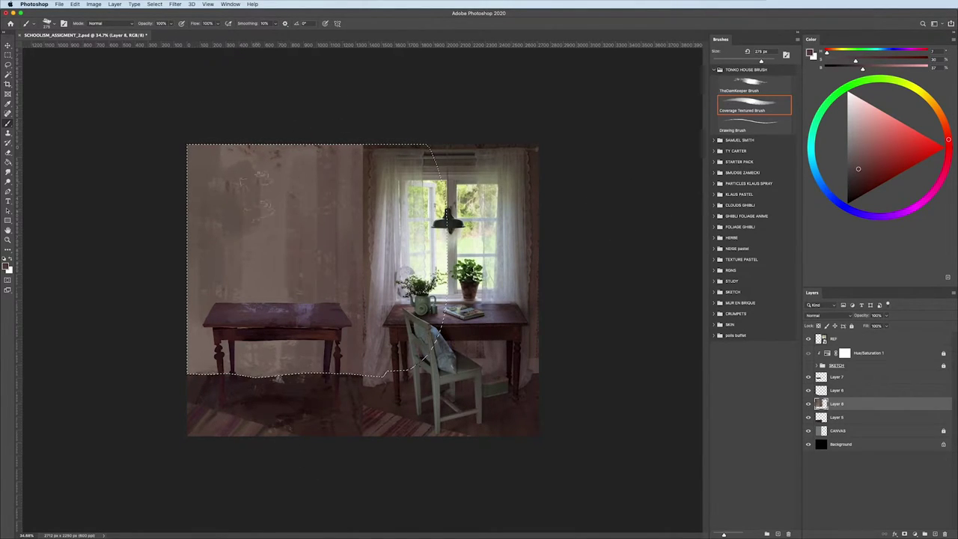
left_click_drag(249, 178, 248, 301)
left_click_drag(222, 229, 221, 330)
- Add more streaks in colours sampled from the wall, undoing the last light stroke
left_click(214, 175, "alt")
left_click_drag(206, 174, 213, 367)
left_click(214, 384, "alt")
left_click_drag(242, 250, 215, 309)
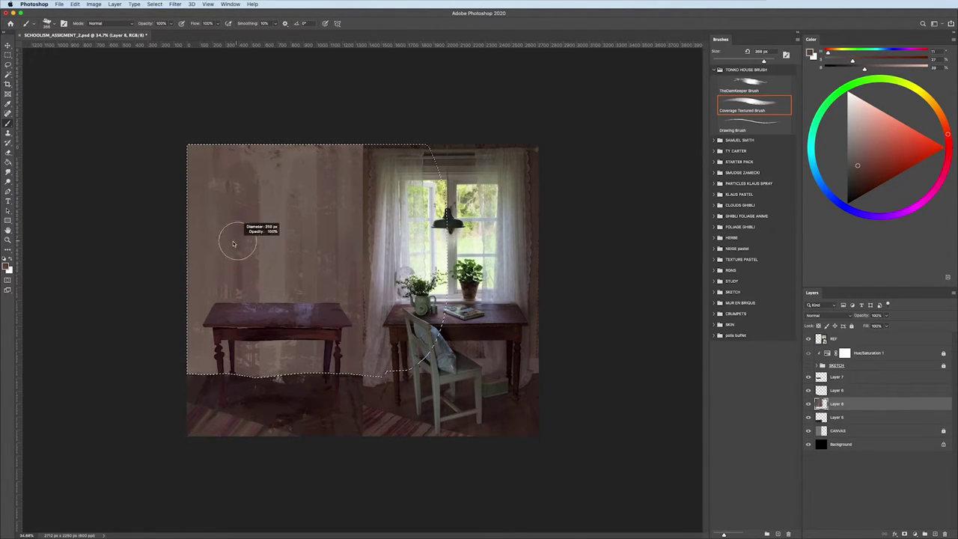
left_click(215, 308, "alt")
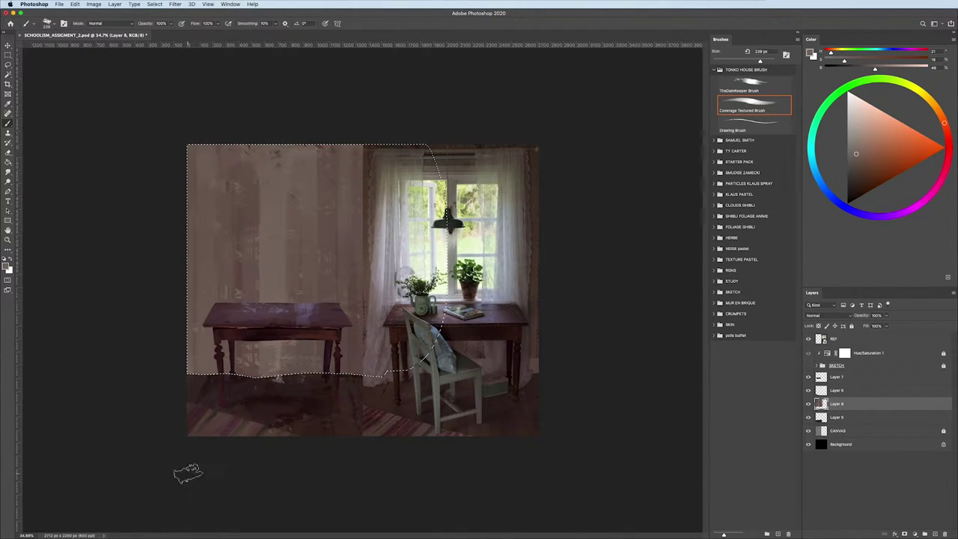
key("ctrl+z")
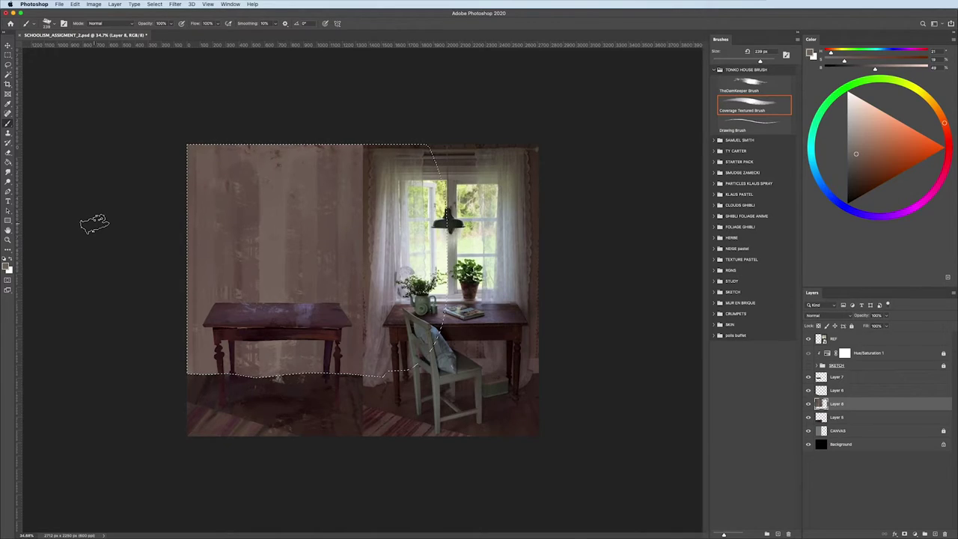
left_click(934, 534)
- Soften the left wall with light strokes and enlarge the broad textured brush to about 789 px
left_click(353, 149, "alt")
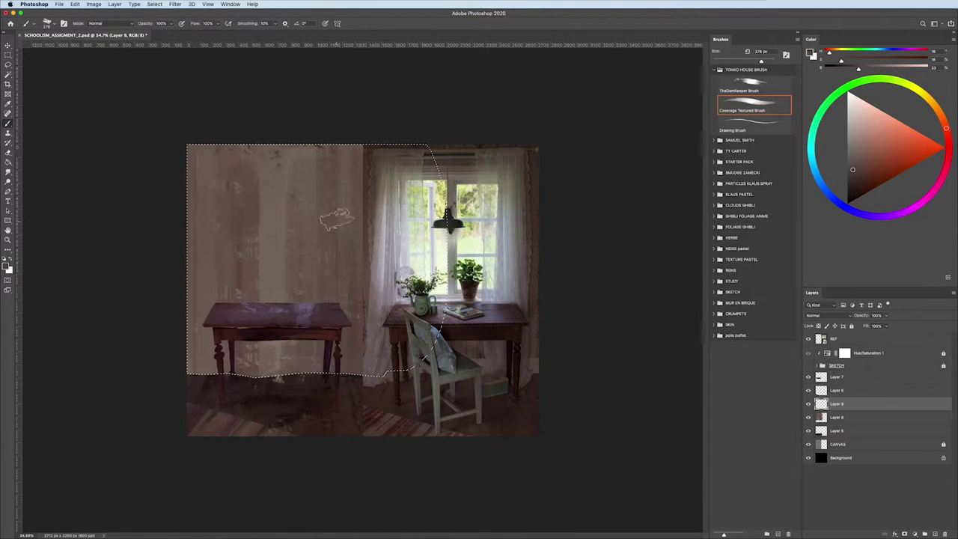
left_click(846, 174)
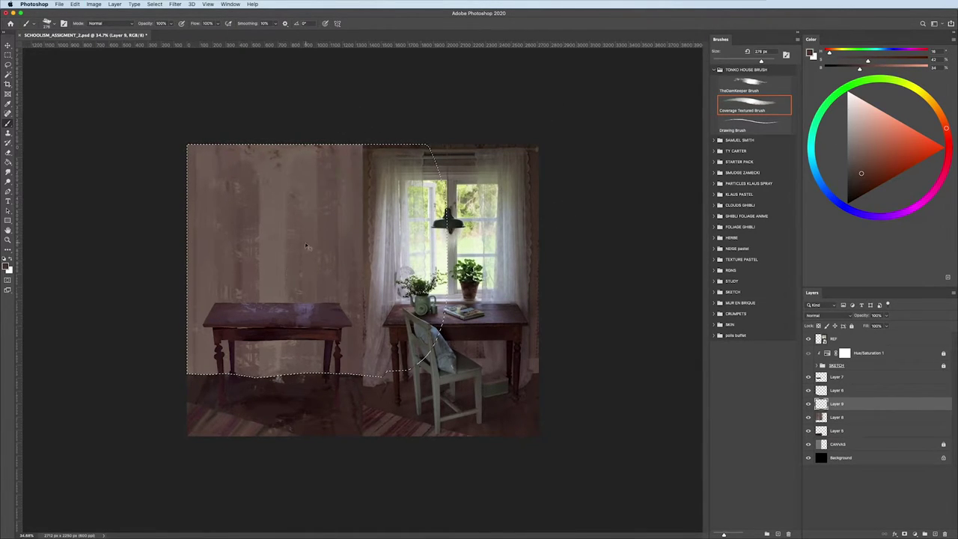
left_click_drag(761, 59, 768, 60)
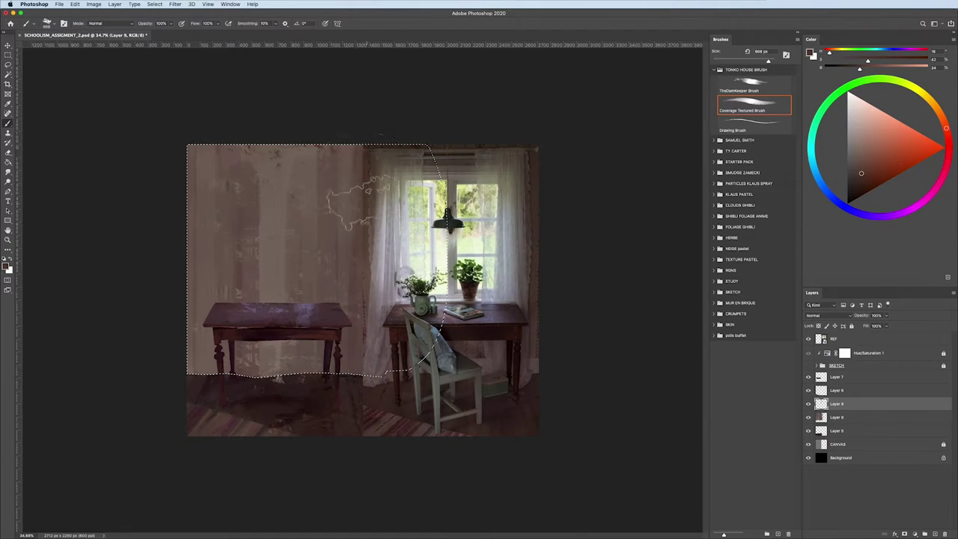
left_click_drag(322, 181, 276, 202)
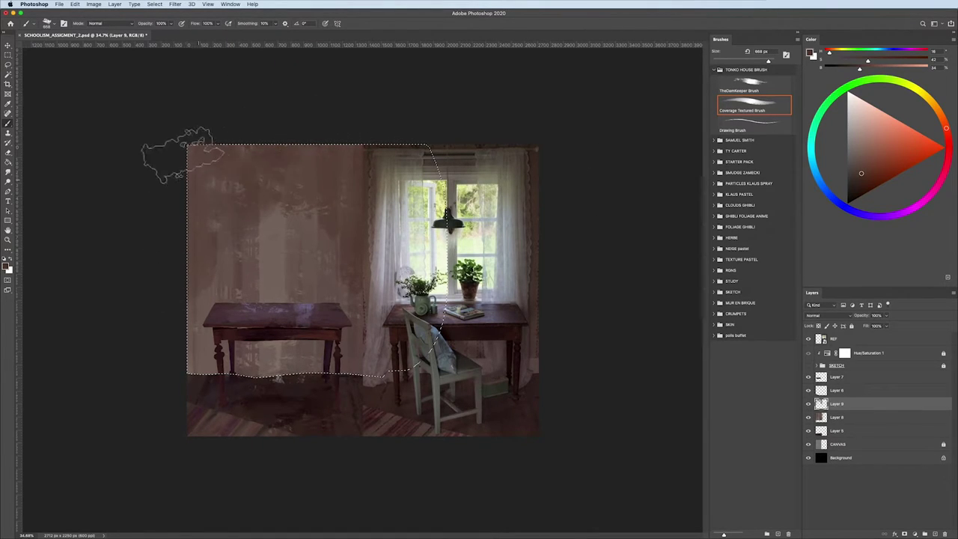
key("comma")
left_click_drag(352, 160, 374, 160)
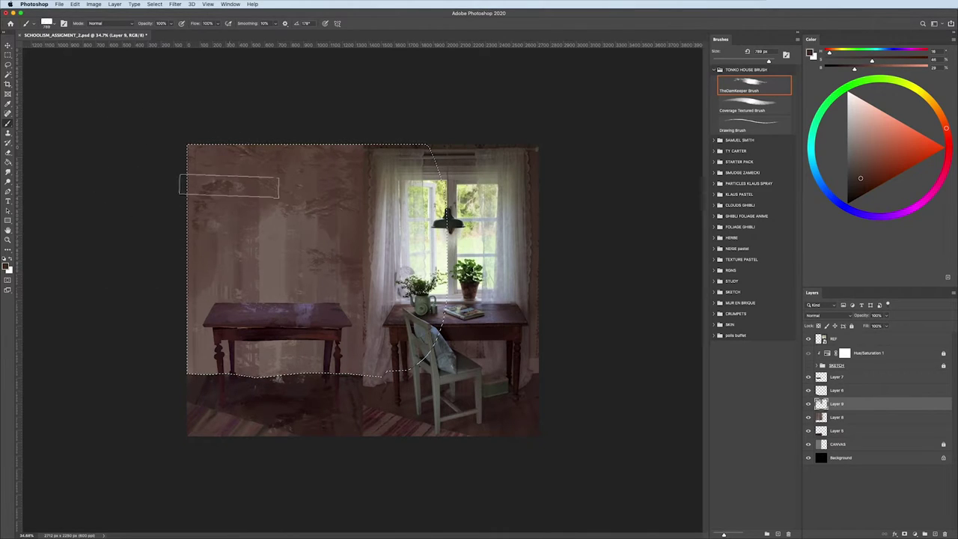
key("period")
- Dab resampled wall colours with a ~501 px brush, compare with Layer 9 hidden, and add Layer 10
left_click(205, 179)
left_click(197, 198, "alt")
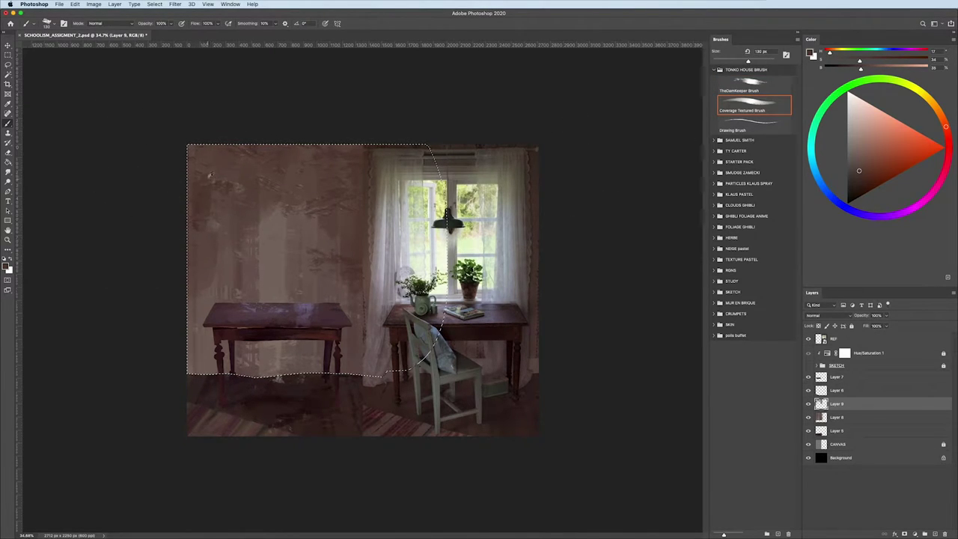
left_click_drag(210, 176, 221, 215)
left_click(221, 215, "alt")
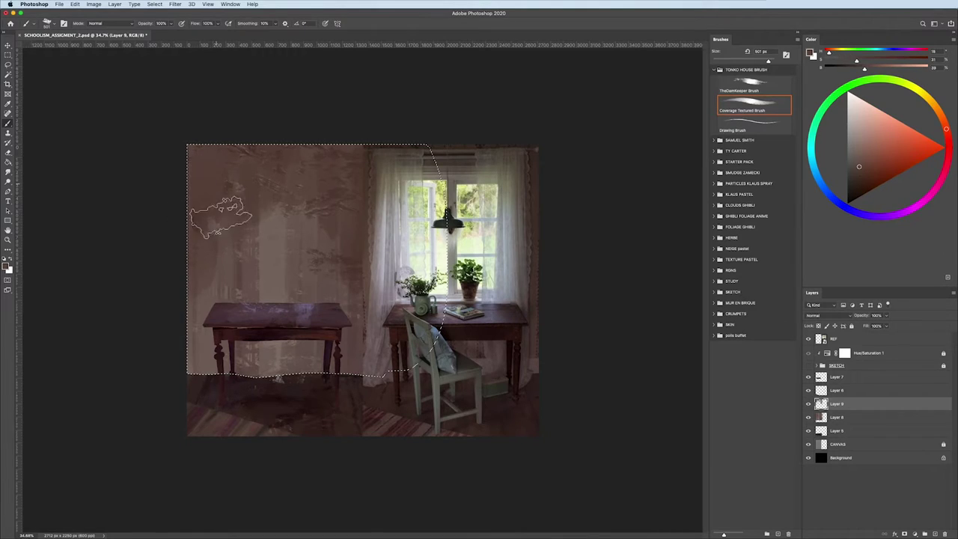
left_click(205, 224, "alt")
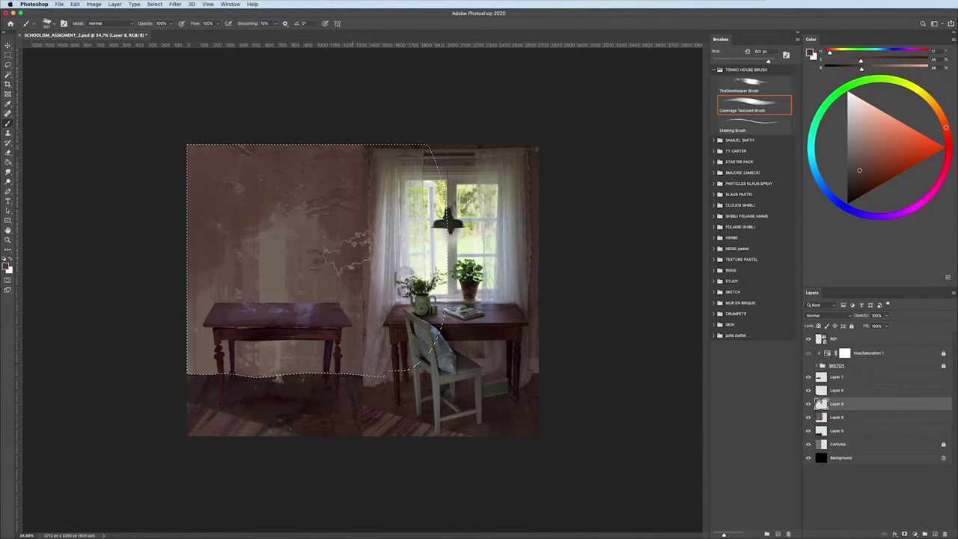
left_click(278, 172, "alt")
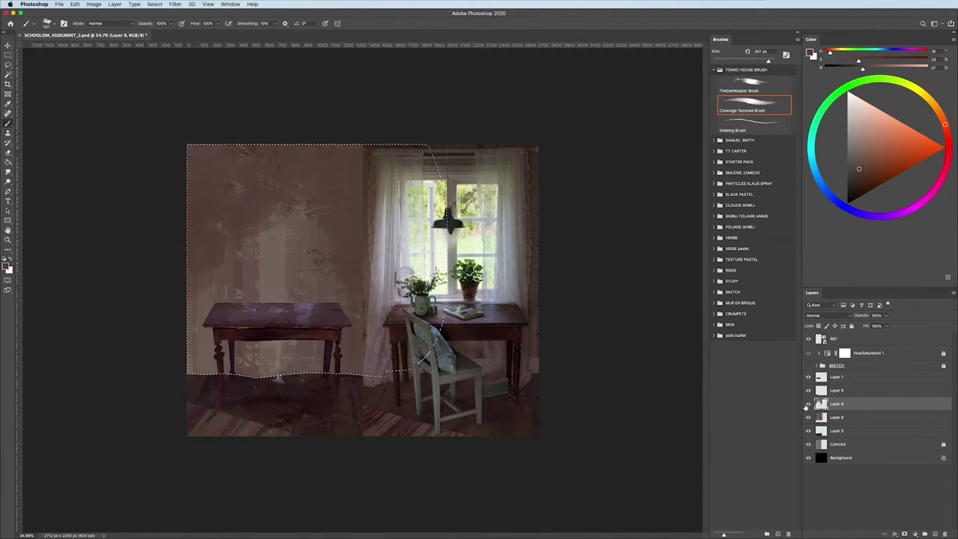
left_click(329, 270, "alt")
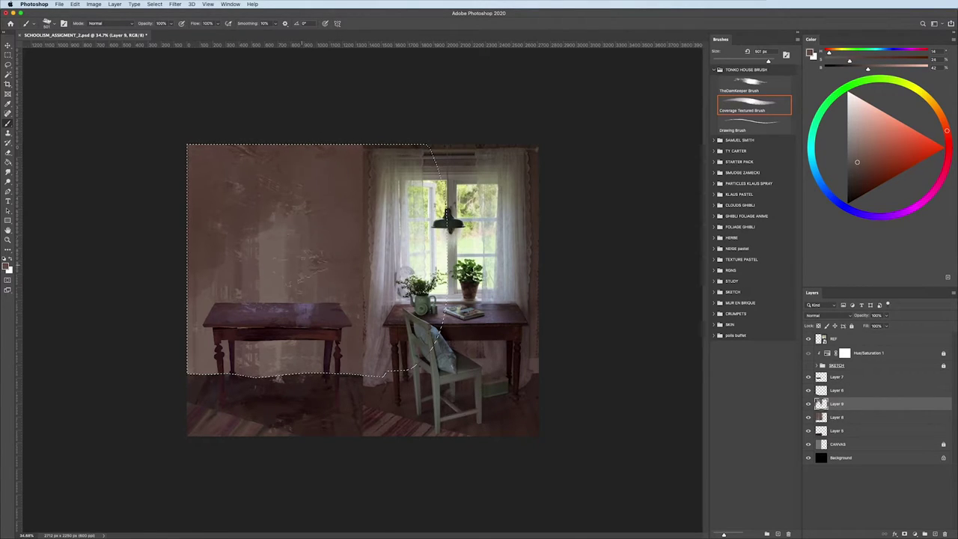
left_click(223, 215, "alt")
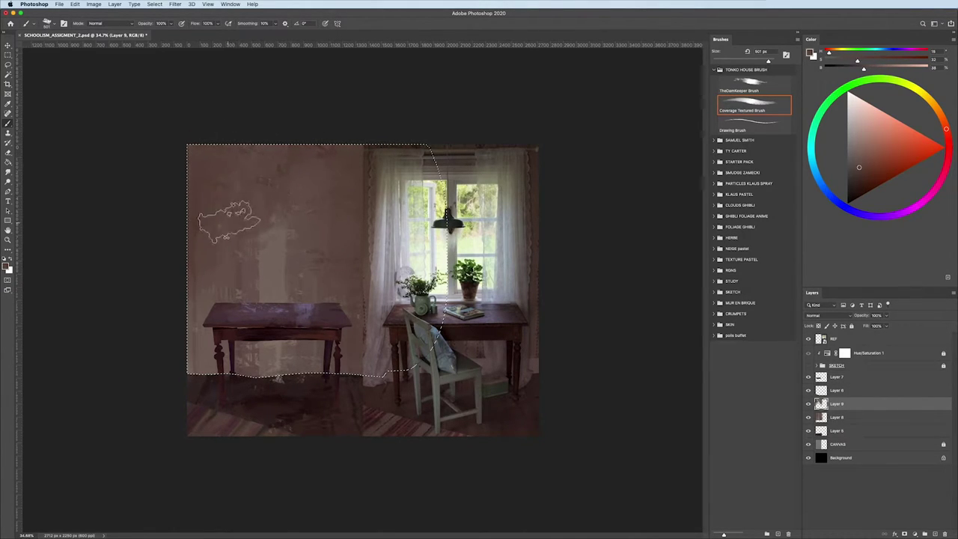
left_click(316, 207, "alt")
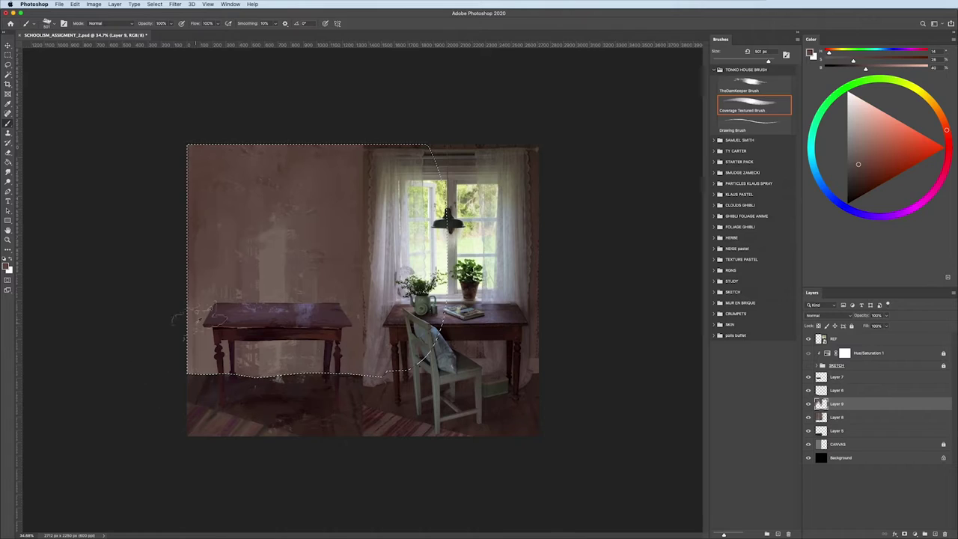
scroll(109, 299, "down", 5)
scroll(110, 299, "up", 5)
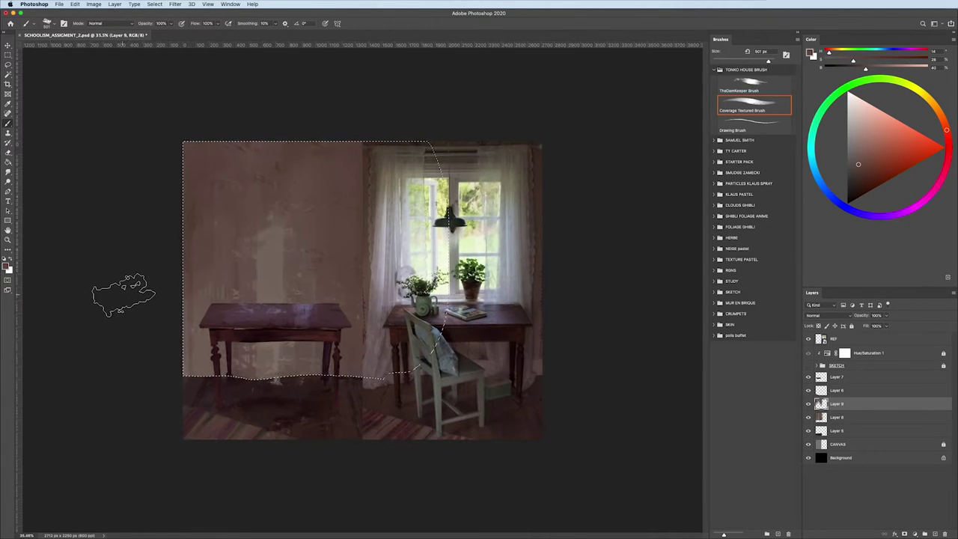
key("ctrl+shift+alt+n")
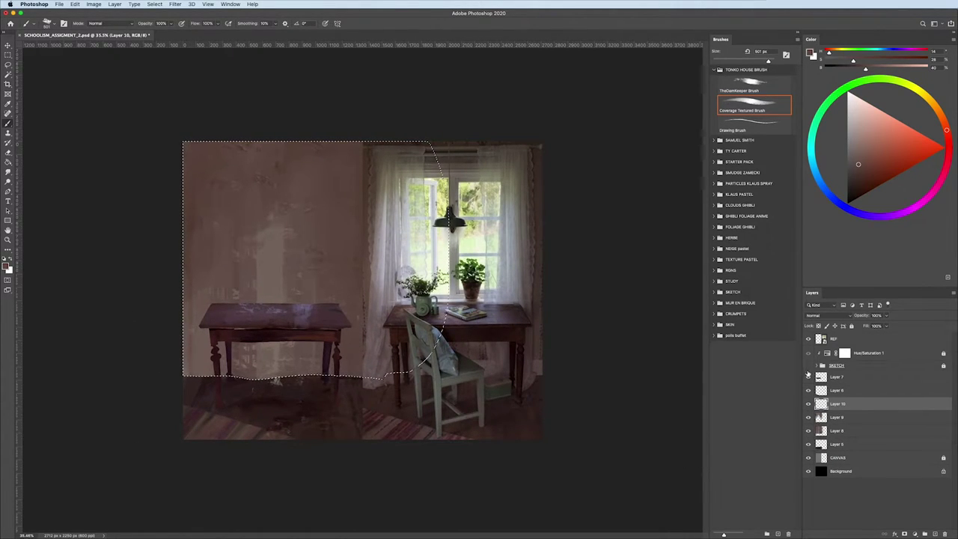
- Merge Layers 9 and 8 into one layer and clear the selection
left_click(823, 417)
left_click(823, 430, "shift")
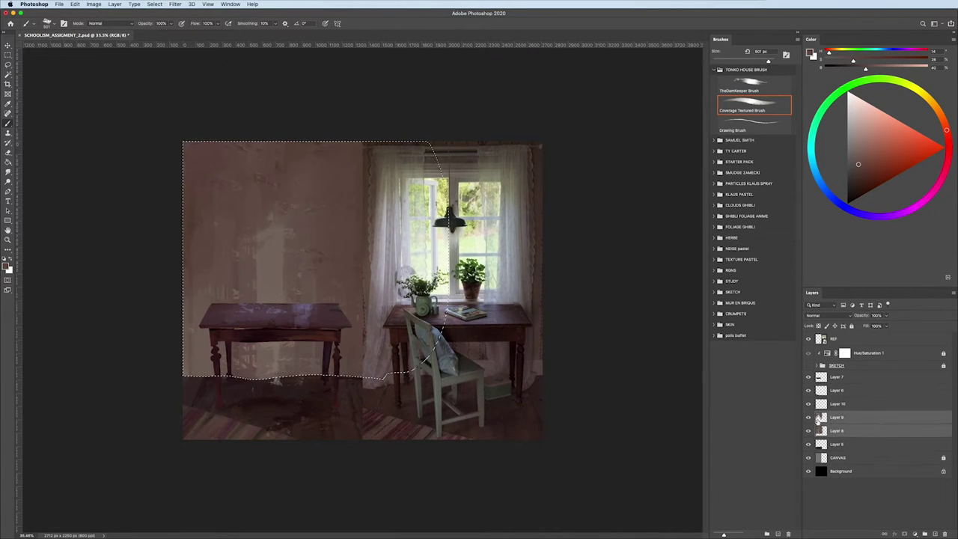
key("ctrl+e")
key("ctrl+d")
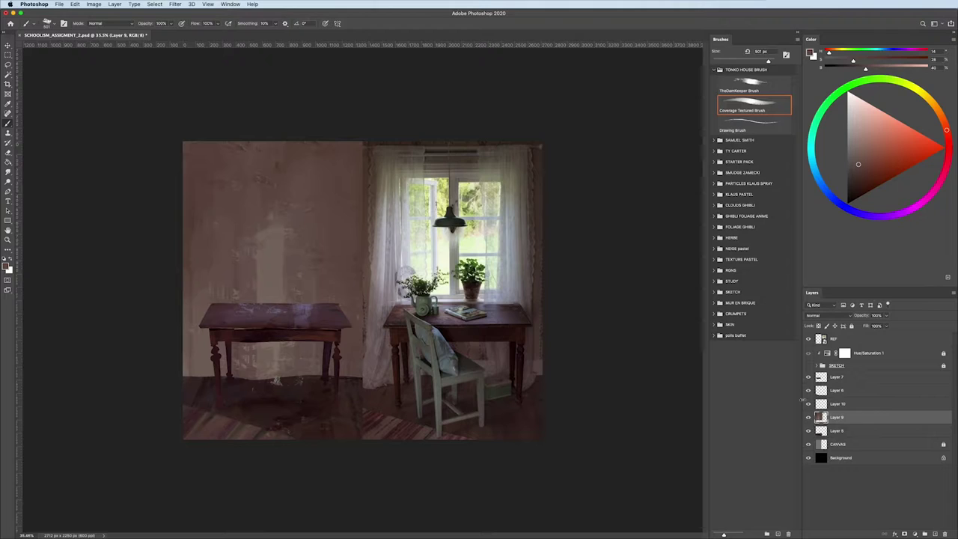
key("ctrl+plus")
- On Layer 10, lasso a strip along the wall base under the left table with SKETCH shown
left_click(826, 406)
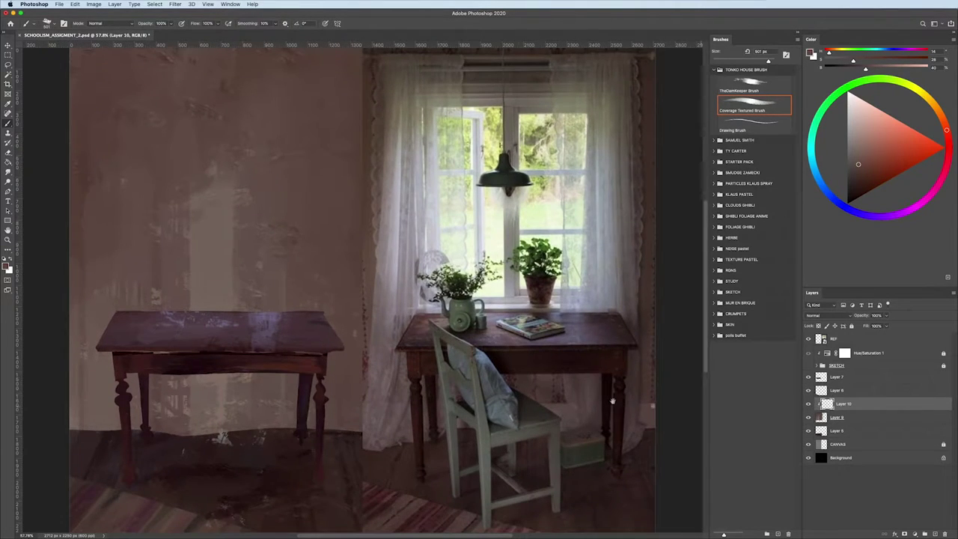
scroll(608, 400, "down", 3)
left_click(807, 365)
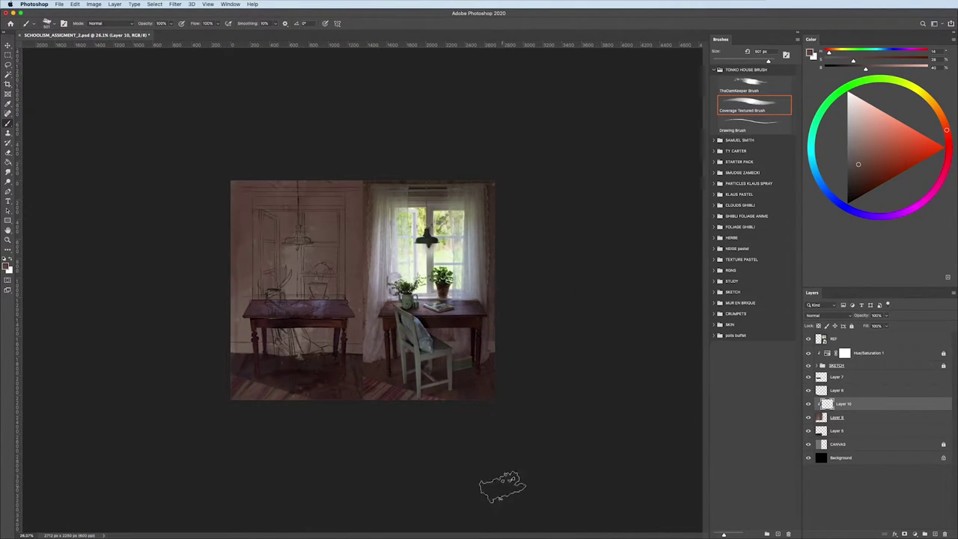
key("l")
key("ctrl+plus")
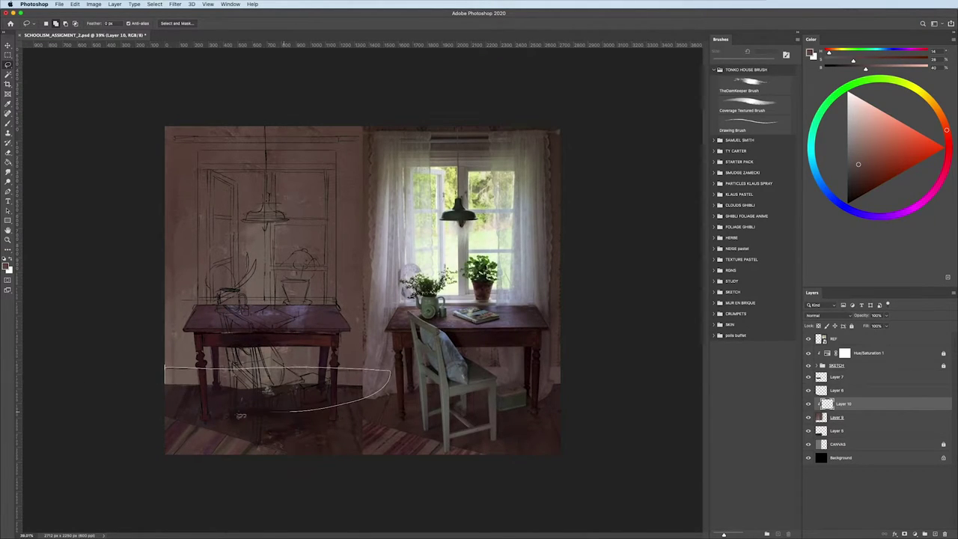
left_click_drag(303, 370, 71, 400)
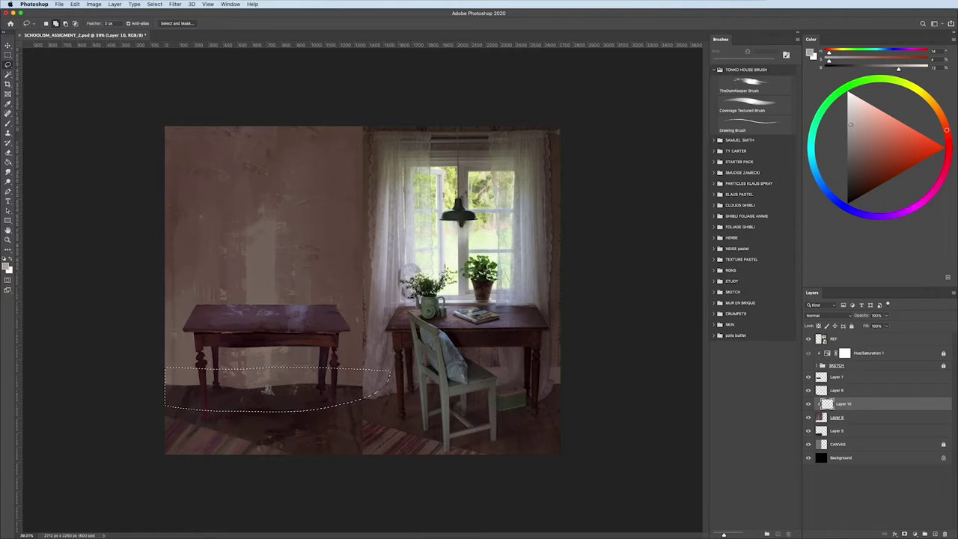
key("b")
- Paint a light pinkish stroke along the wall base, then mix dark purple at about 118 px
left_click(342, 422, "alt")
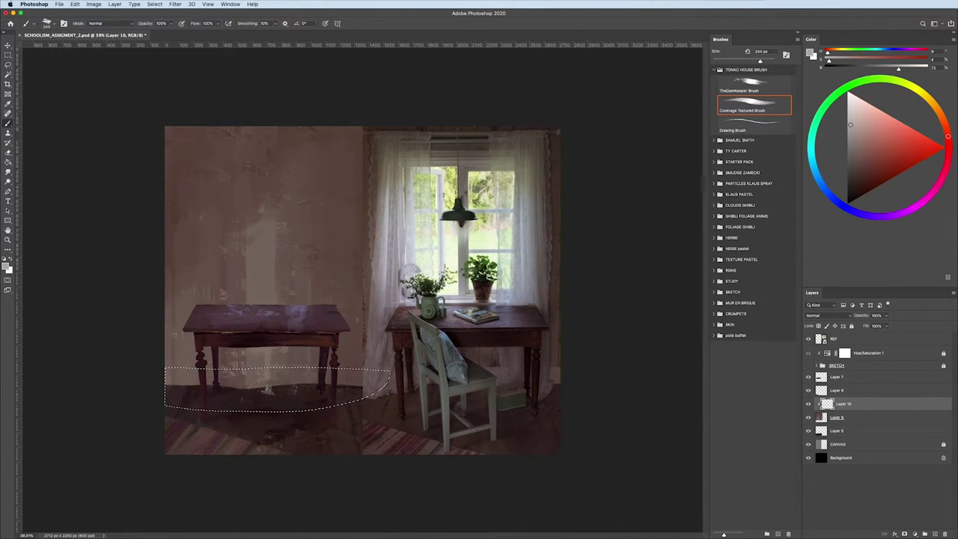
left_click(865, 125)
left_click_drag(302, 383, 177, 389)
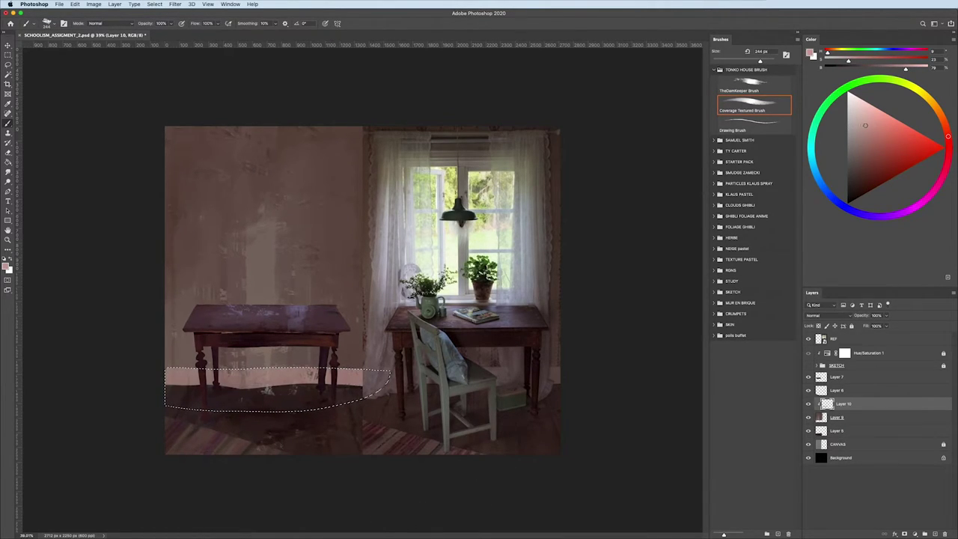
left_click(938, 182)
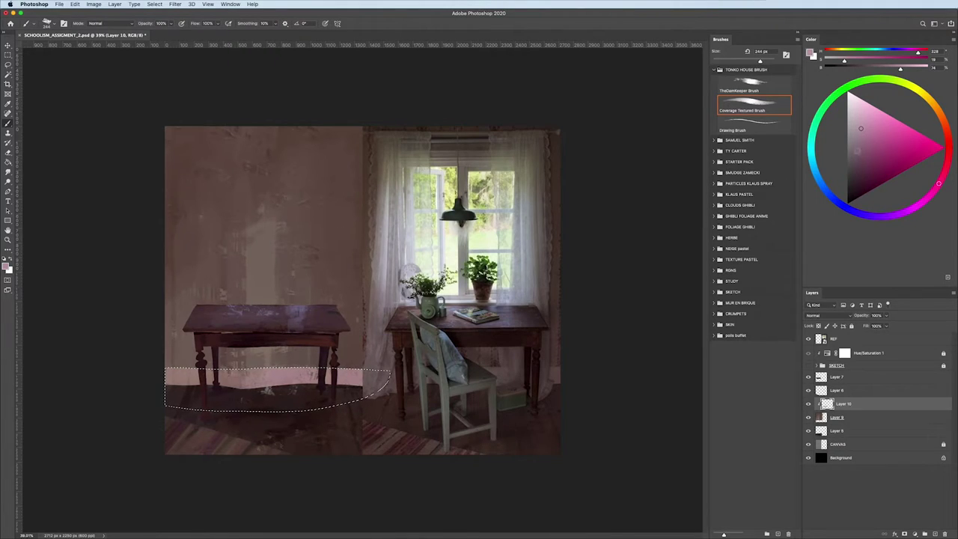
left_click(879, 216)
left_click(855, 143)
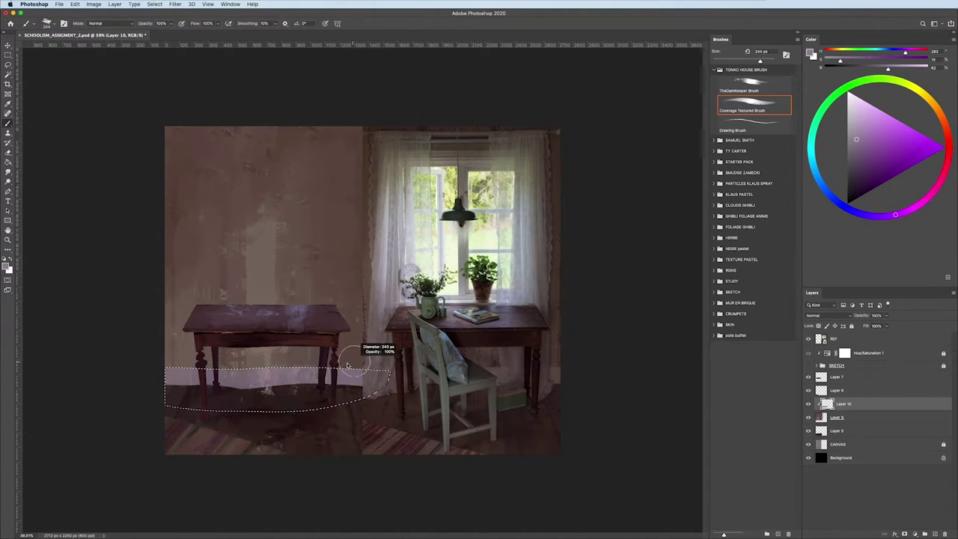
left_click_drag(374, 355, 331, 368)
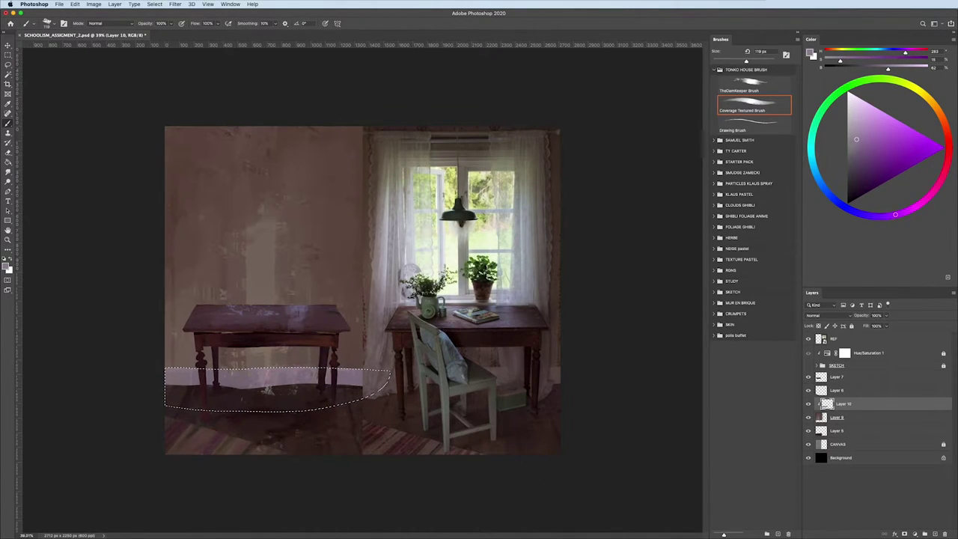
- Mix a lighter red paint, shrink the brush to about 49 px, and deselect the baseboard strip
left_click_drag(894, 215, 927, 119)
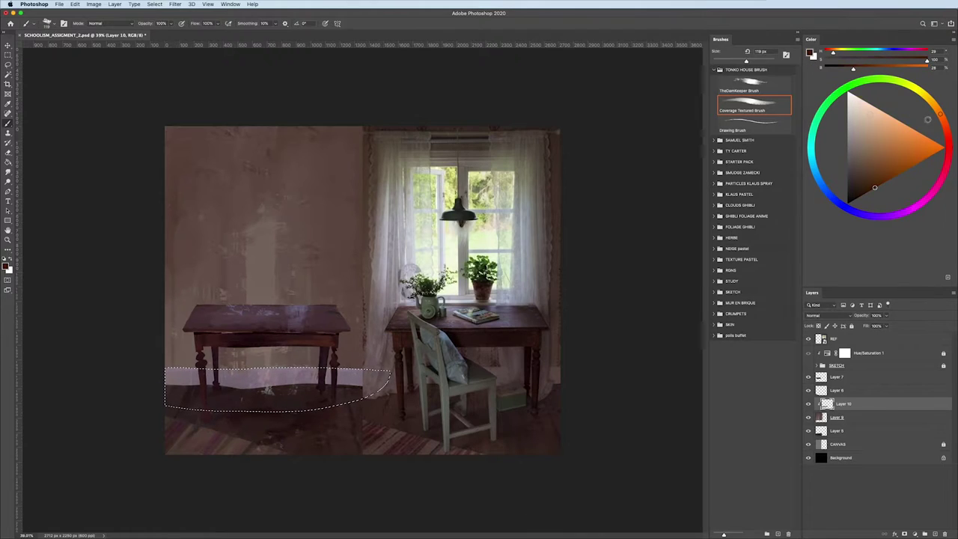
left_click(863, 143)
left_click_drag(863, 143, 854, 132)
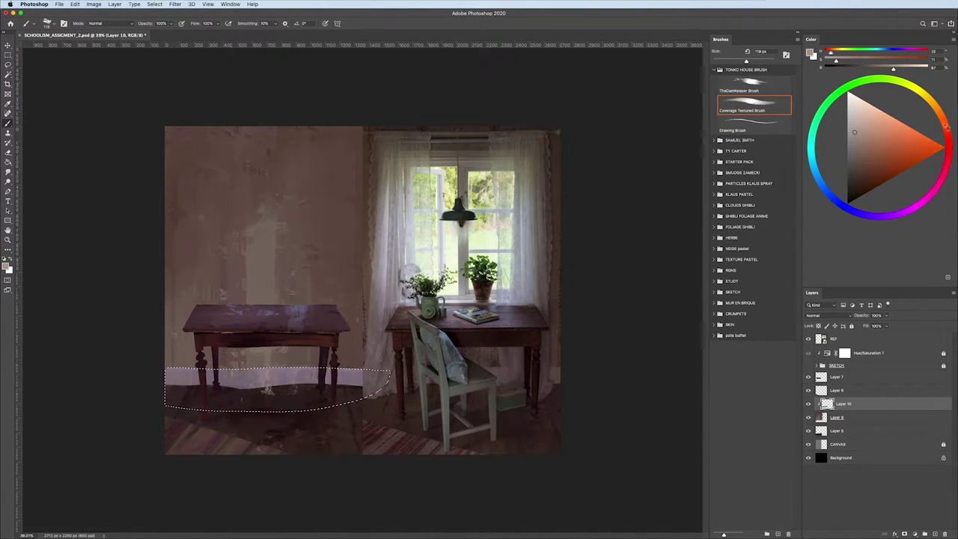
left_click_drag(940, 113, 948, 139)
left_click_drag(374, 352, 359, 367)
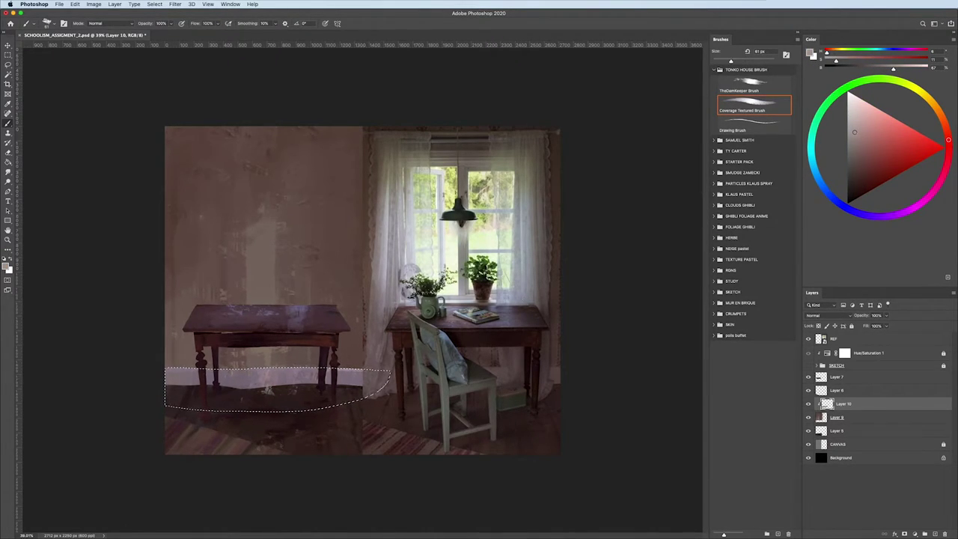
left_click_drag(374, 351, 359, 367)
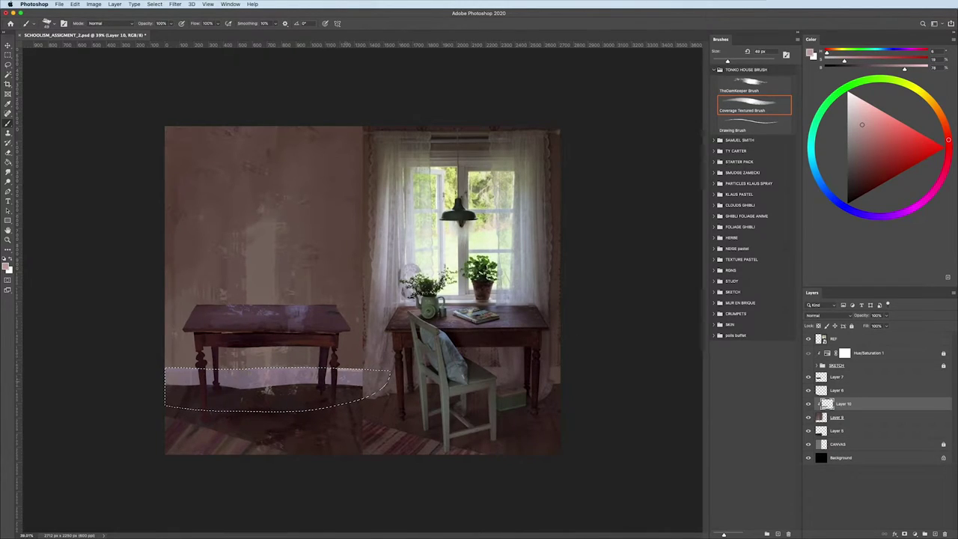
key("ctrl+d")
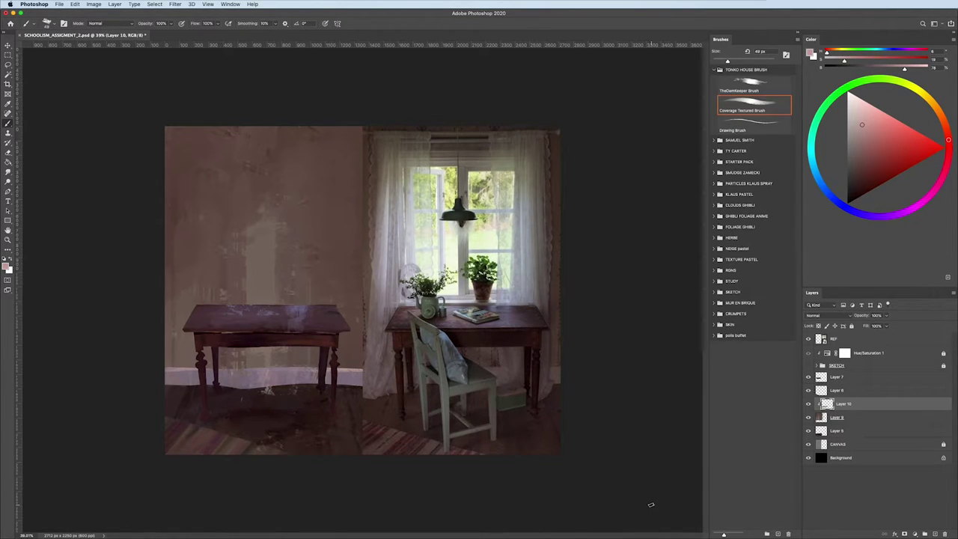
- Pick dark purple, sample pink-grey from the wall at about 89 px, and add Layer 11
left_click(885, 217)
left_click(850, 163)
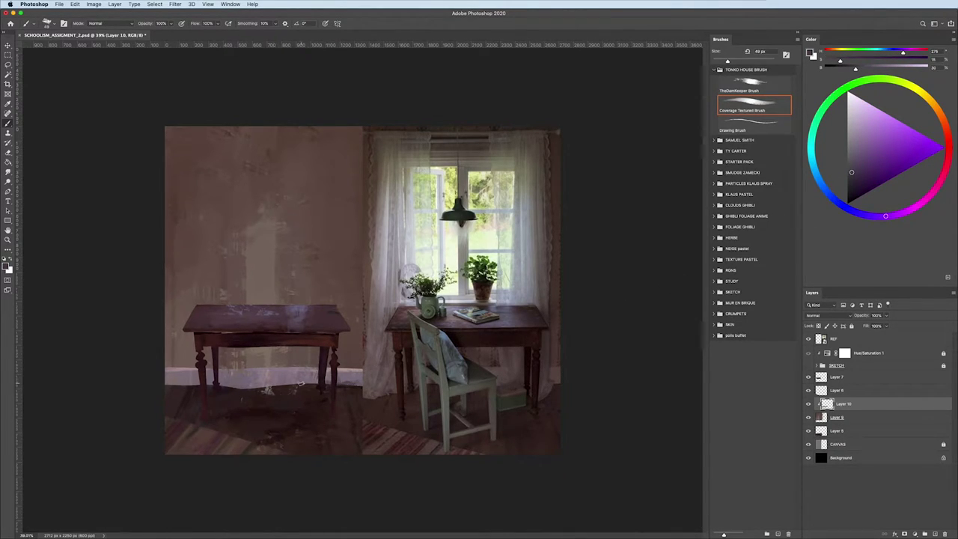
key("bracketright")
key("bracketright")
key("bracketright")
left_click(176, 377, "alt")
left_click(171, 389, "alt")
key("bracketleft")
key("bracketleft")
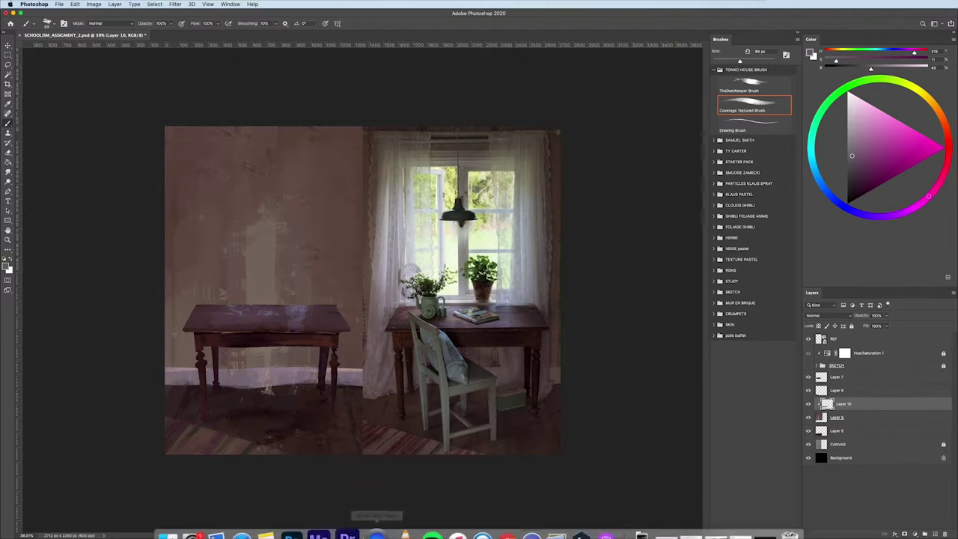
key("ctrl+shift+alt+n")
left_click(808, 365)
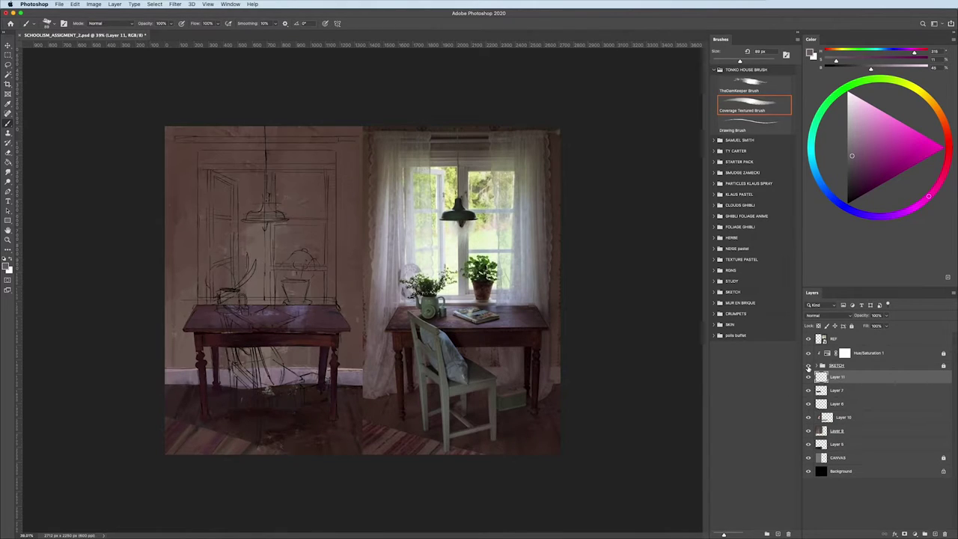
key("l")
scroll(217, 331, "up", 2)
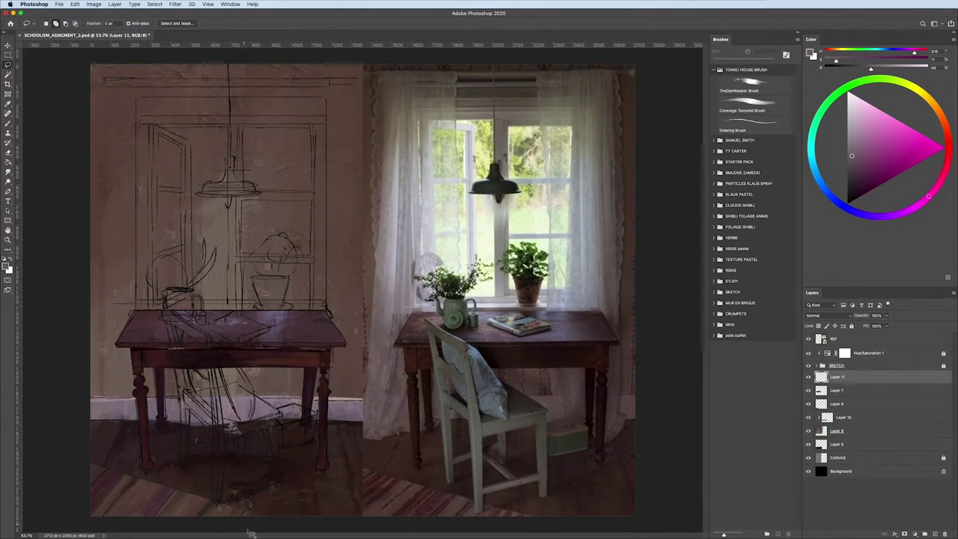
scroll(254, 423, "up", 2)
scroll(255, 423, "up", 1)
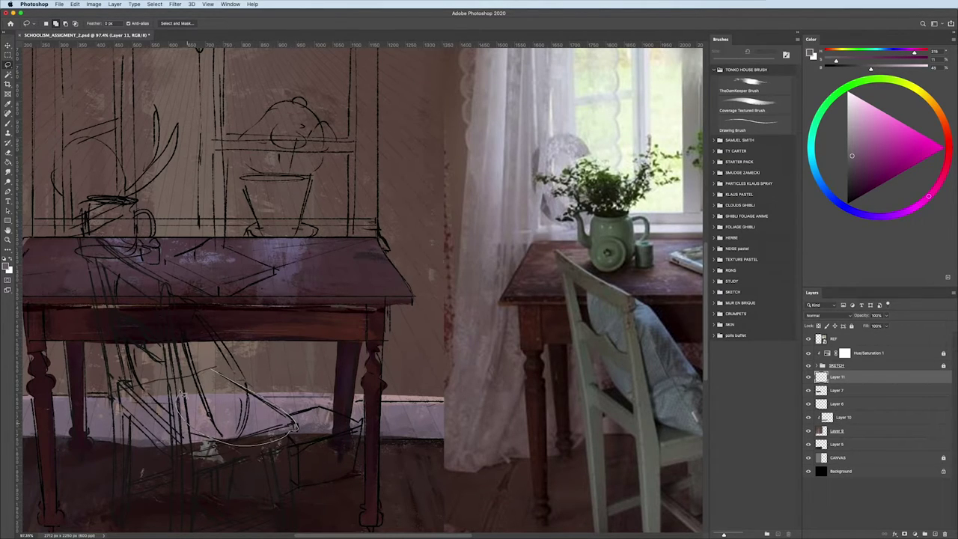
scroll(210, 416, "down", 2)
scroll(275, 424, "up", 1)
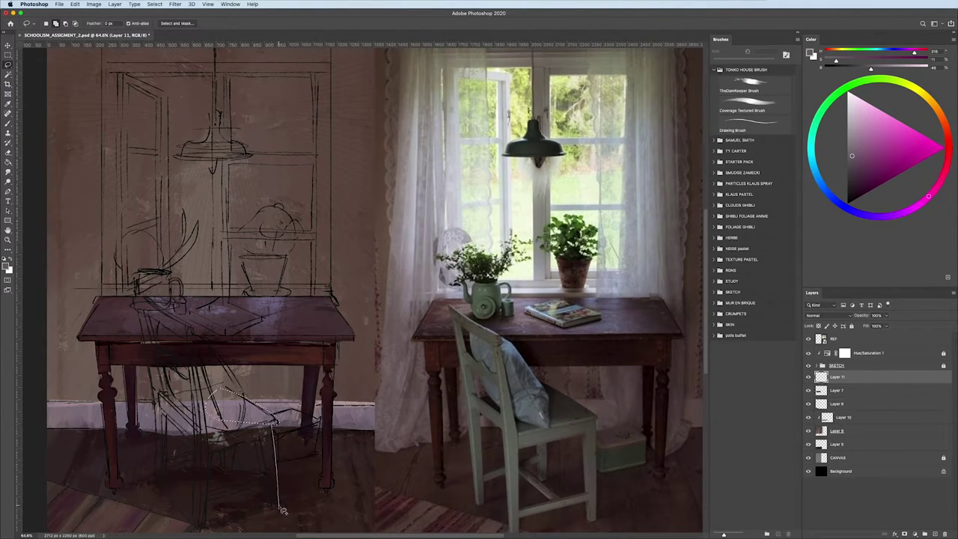
- Lasso-select the sketched chair beside the left table, including its back post and front leg, and switch to the brush
left_click_drag(271, 508, 242, 436)
scroll(224, 470, "down", 3)
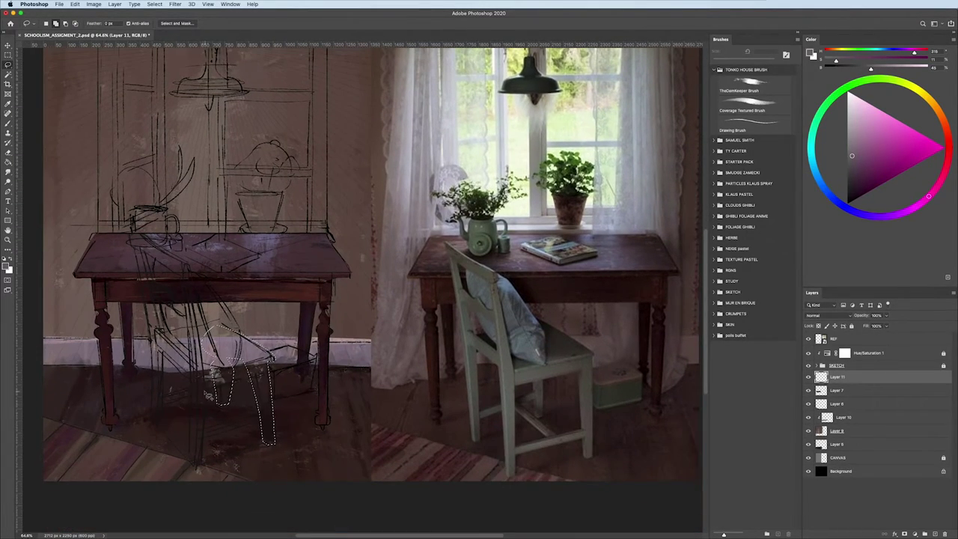
mouse_move(207, 394)
left_mouse_down()
mouse_move(225, 413)
mouse_move(202, 395)
left_mouse_up()
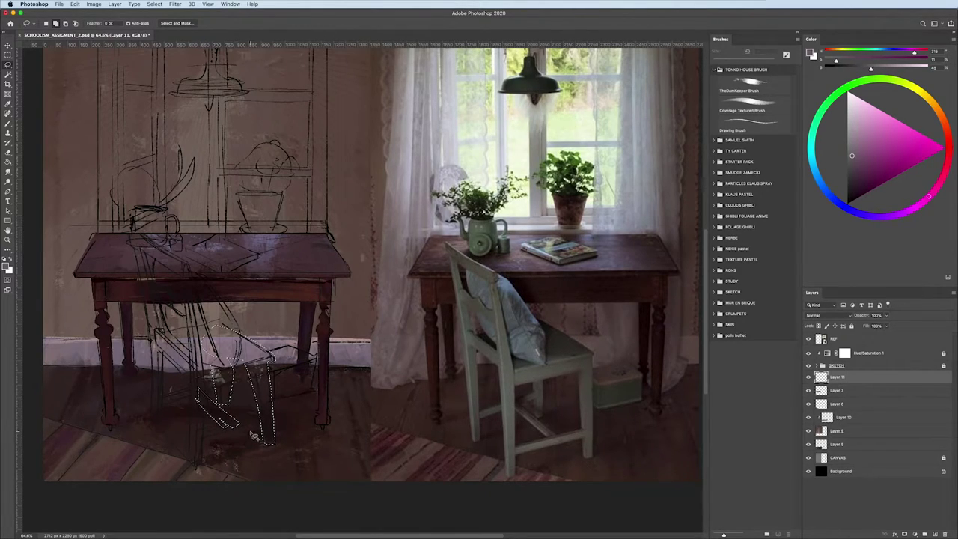
left_click_drag(194, 375, 156, 352)
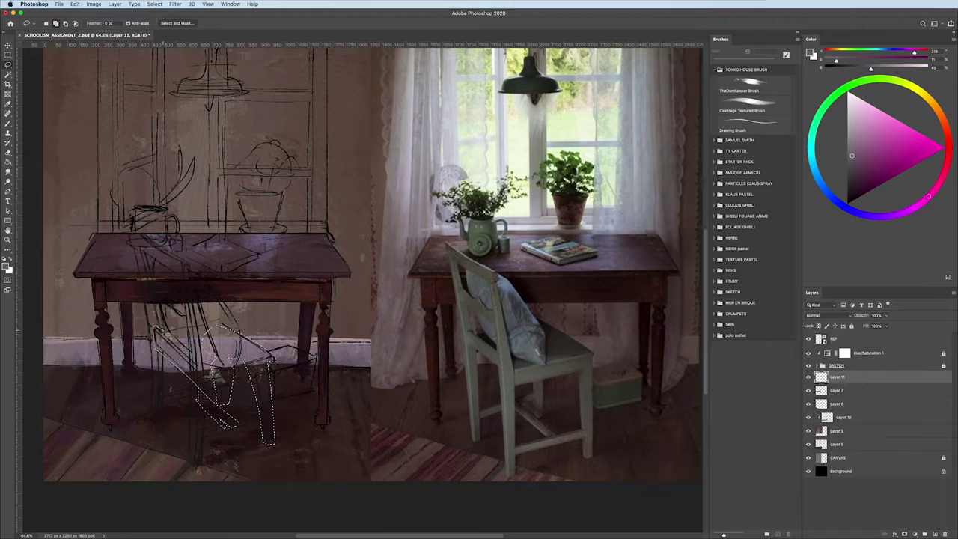
left_click_drag(213, 376, 212, 376)
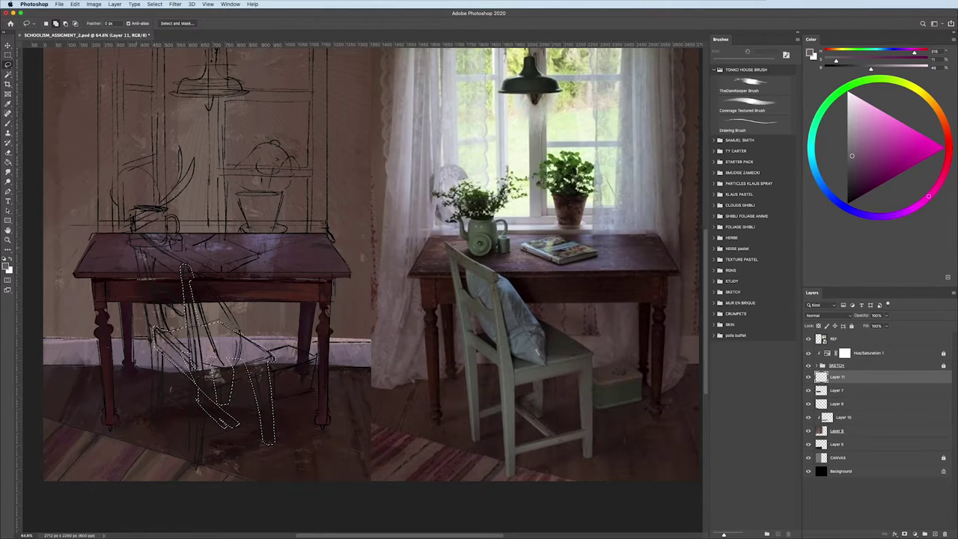
left_click_drag(144, 243, 162, 346)
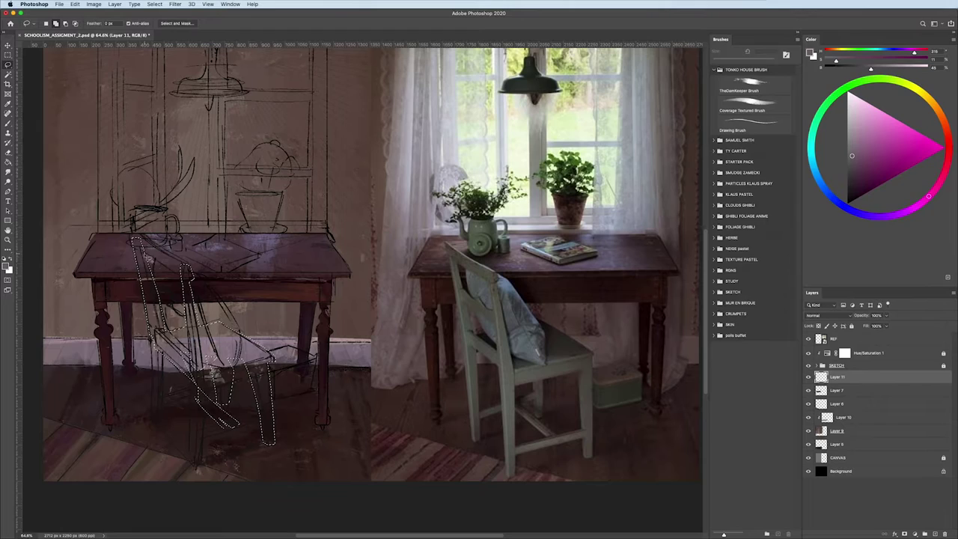
left_click_drag(142, 239, 189, 286)
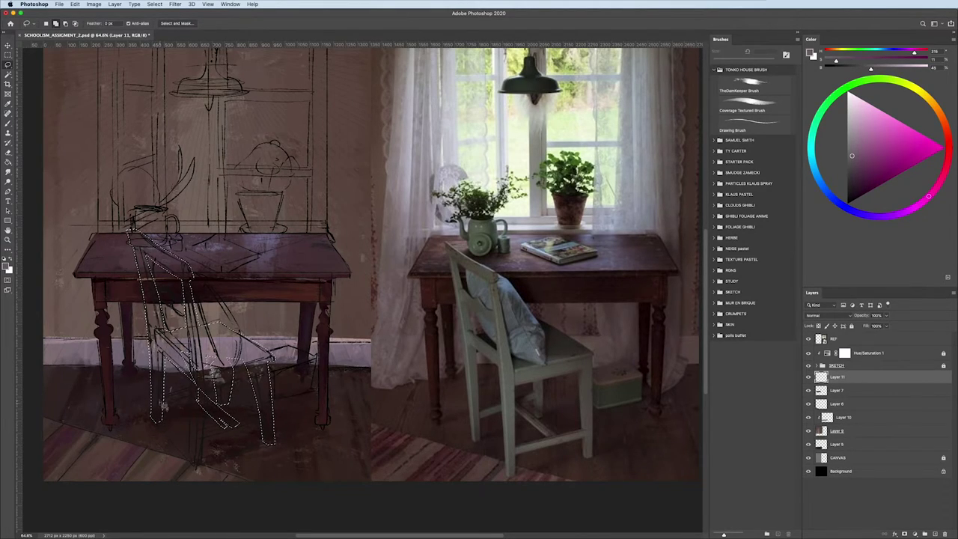
left_click_drag(163, 423, 166, 355)
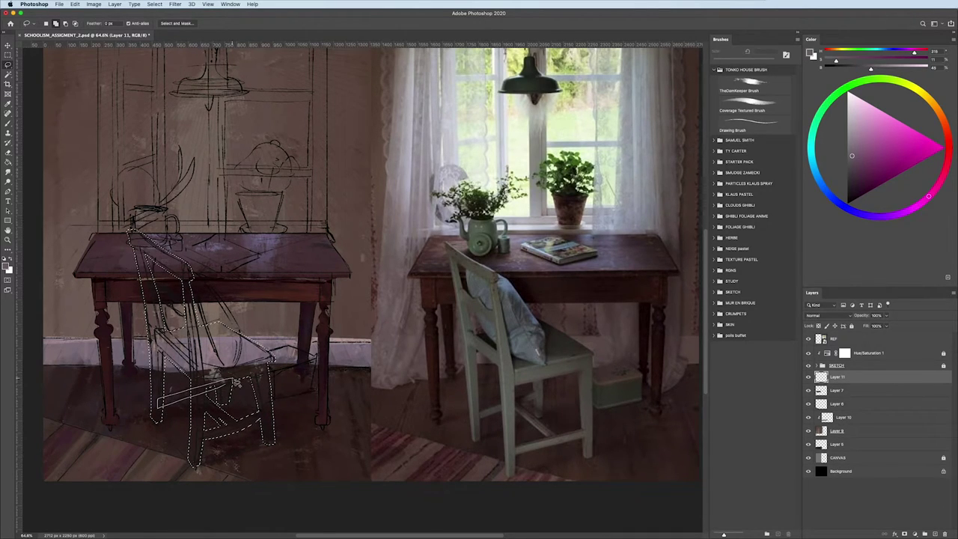
key("b")
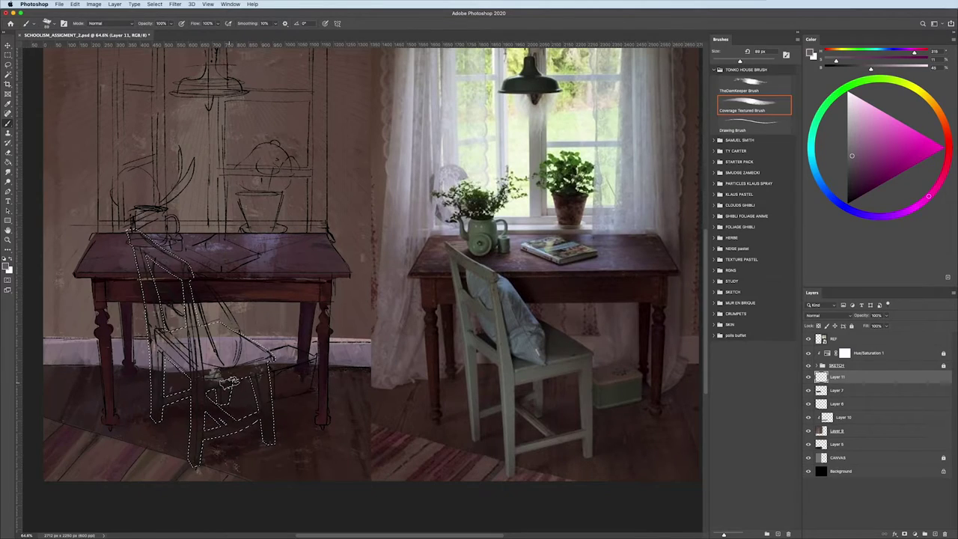
- Pick a pale green and paint it across the chair's back and legs inside the selection
left_click(838, 93)
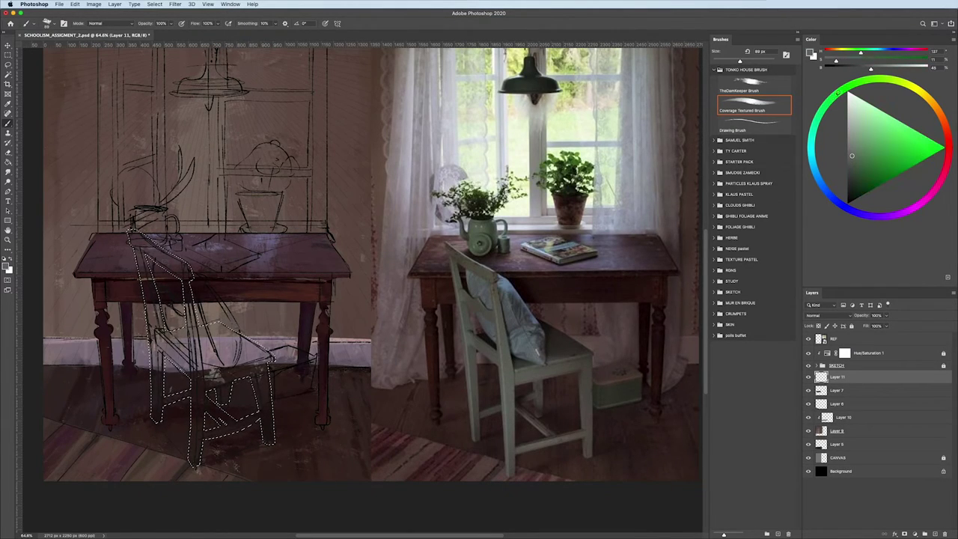
left_click_drag(805, 139, 818, 112)
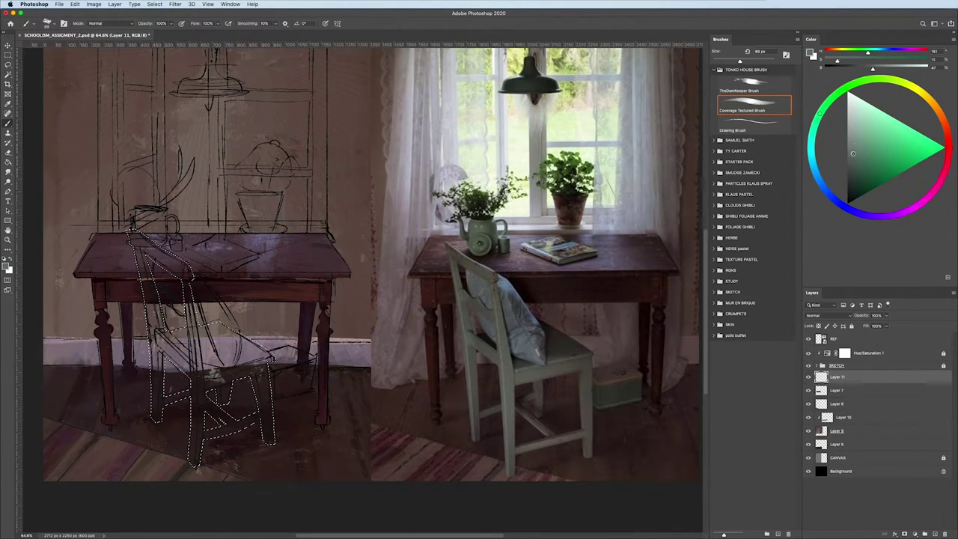
left_click_drag(851, 156, 854, 142)
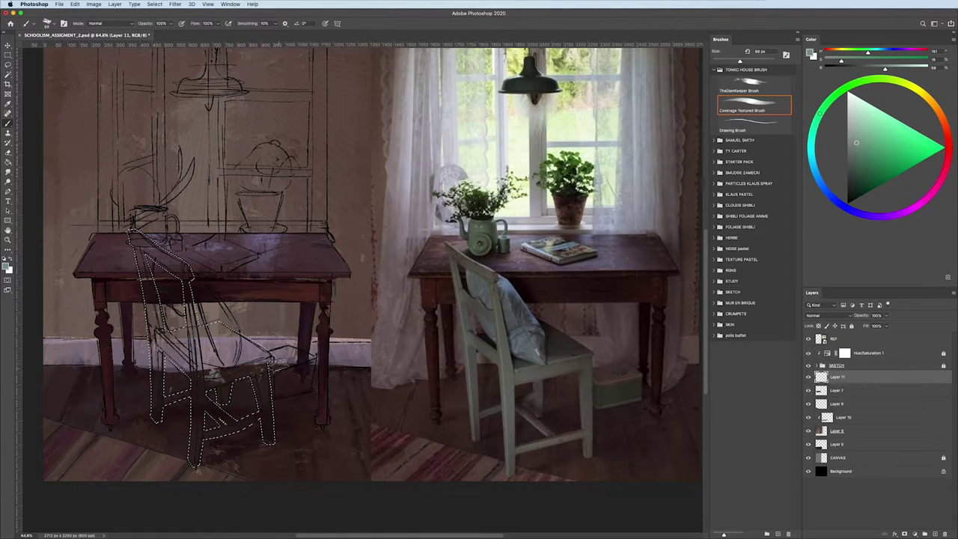
scroll(348, 432, "down", 3)
left_click_drag(291, 382, 294, 438)
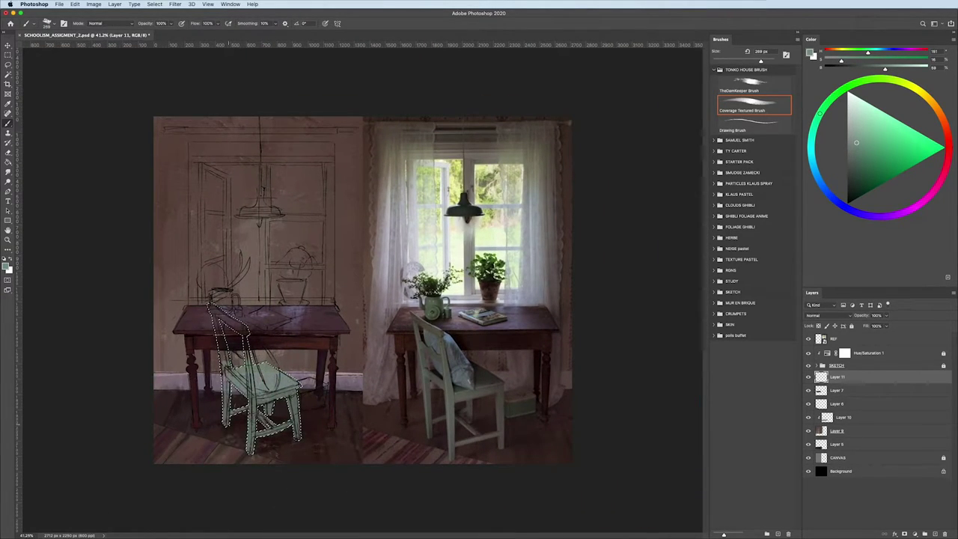
mouse_move(222, 347)
left_mouse_down()
mouse_move(245, 328)
mouse_move(293, 406)
left_mouse_up()
left_click_drag(234, 324, 298, 436)
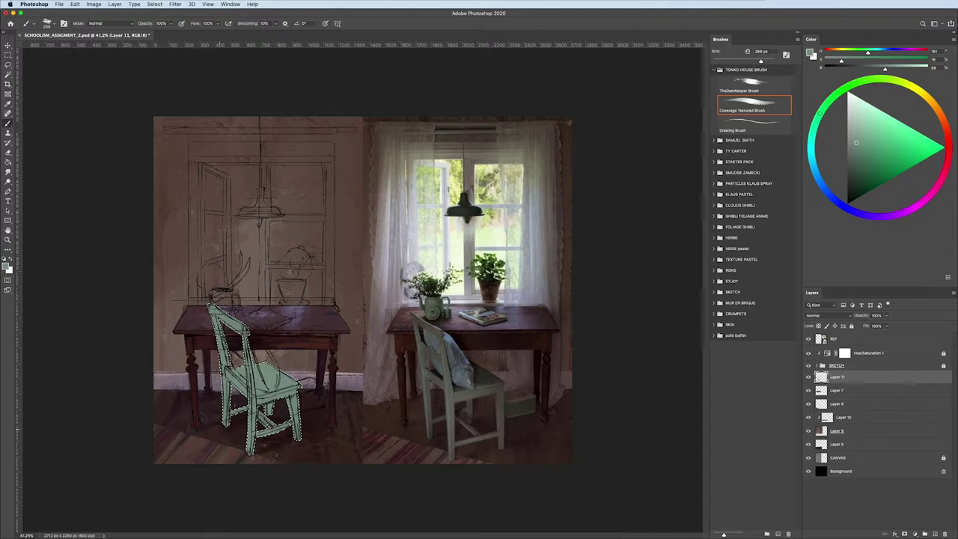
left_click_drag(296, 385, 295, 440)
left_click(808, 365)
mouse_move(213, 307)
left_mouse_down()
mouse_move(246, 434)
mouse_move(269, 438)
mouse_move(216, 351)
left_mouse_up()
- Hide the sketch lines, then choose a darker green and a smaller, rougher textured brush
left_click(851, 161)
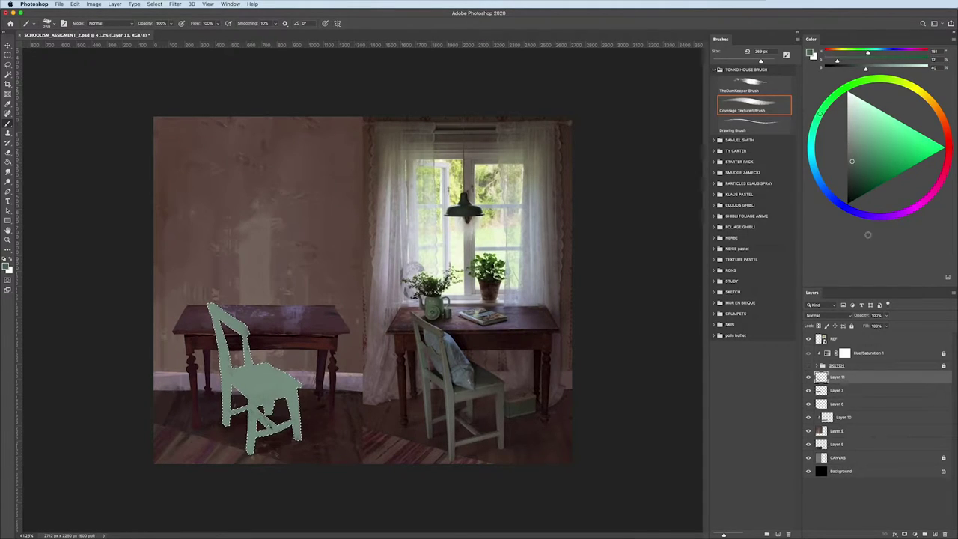
scroll(128, 410, "down", 2)
scroll(310, 464, "down", 2)
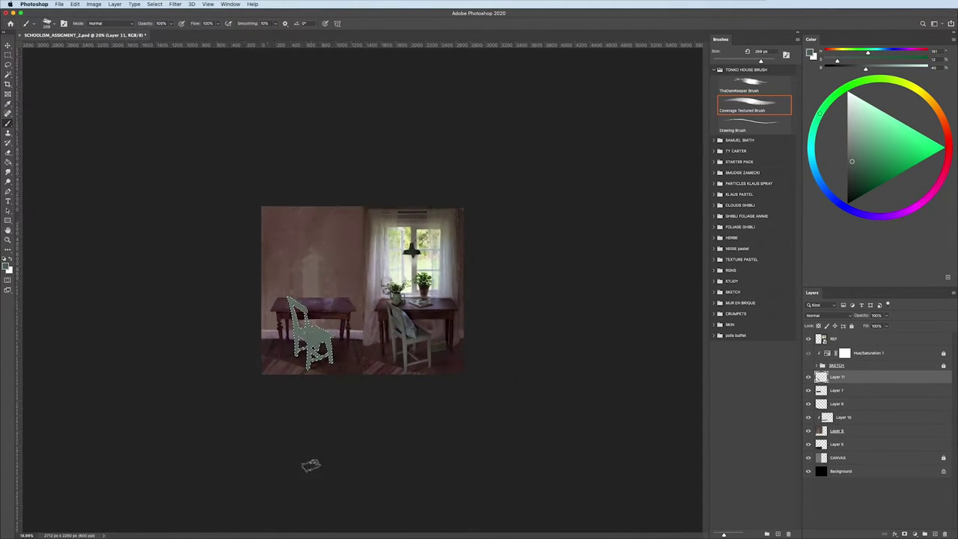
left_click(320, 361, "alt")
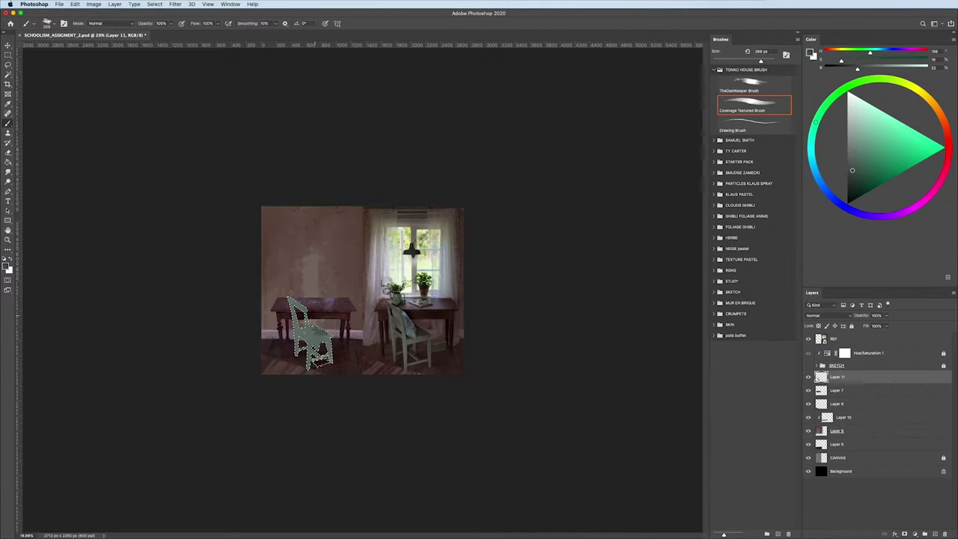
key("bracketright")
key("bracketright")
key("bracketright")
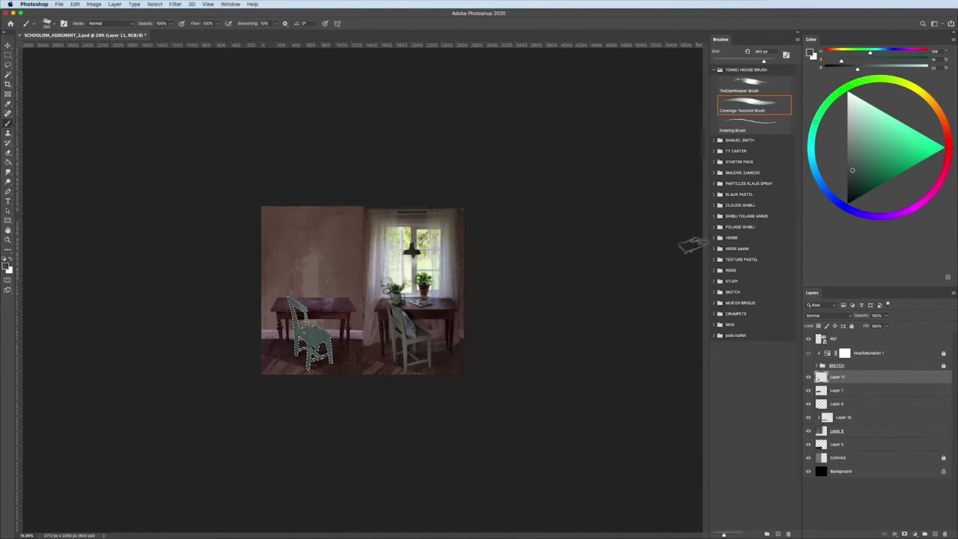
left_click(753, 84)
left_click(858, 173)
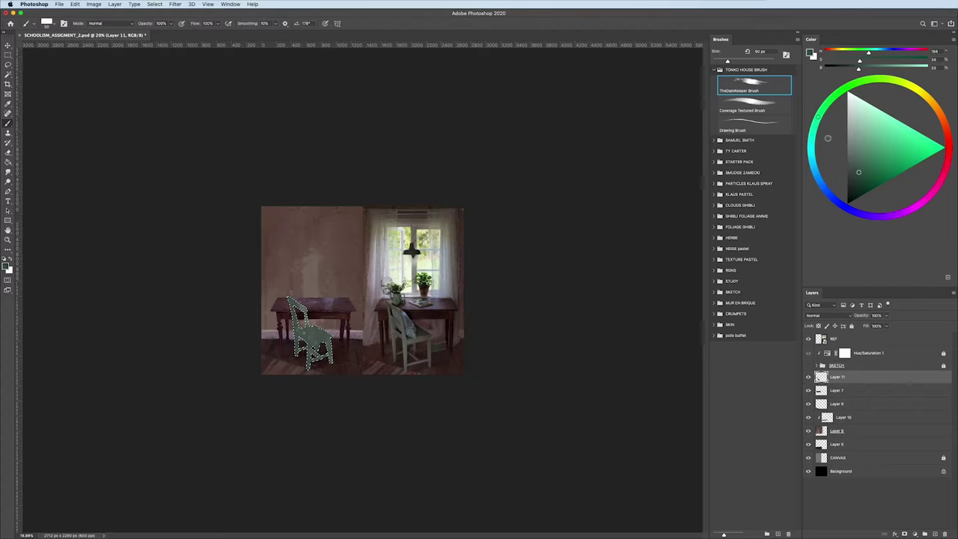
left_click(314, 351, "alt")
left_click_drag(300, 352, 329, 352)
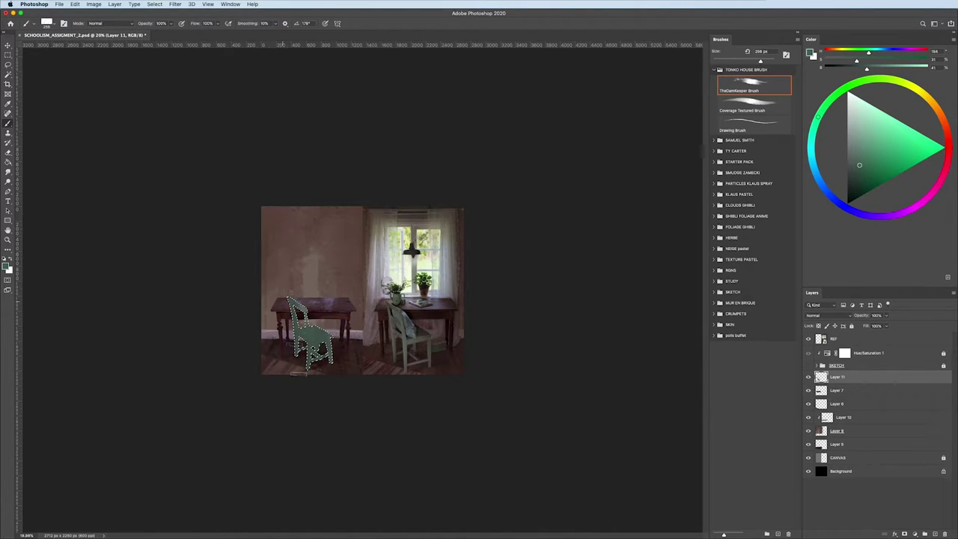
- Deselect the chair with Cmd+D and lighten the green slightly
key("super+space")
scroll(363, 291, "up", 3)
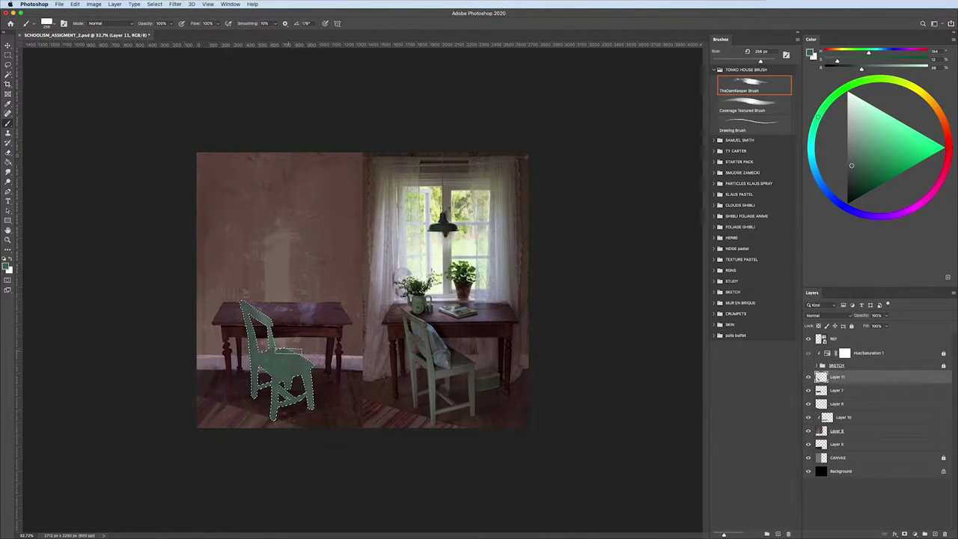
scroll(137, 329, "down", 3)
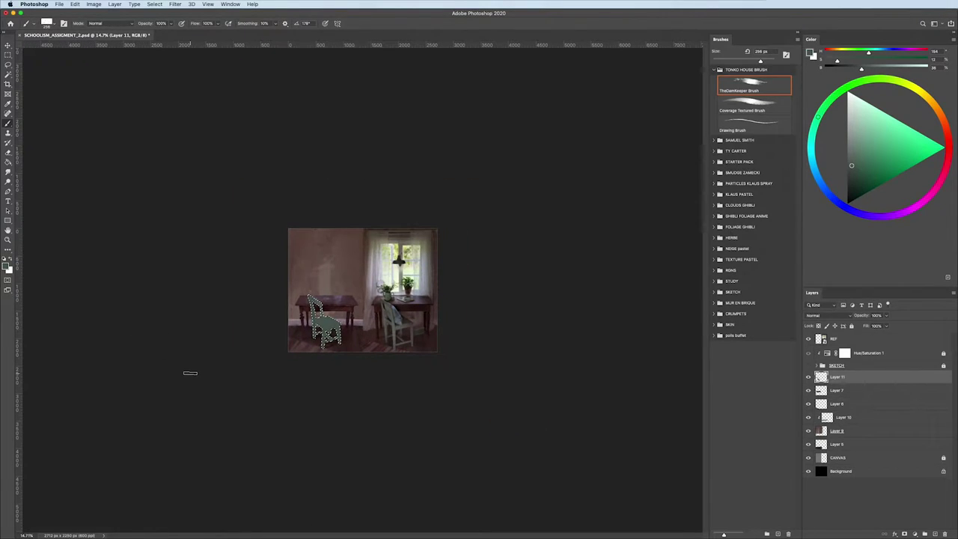
key("super+d")
left_click_drag(853, 164, 848, 161)
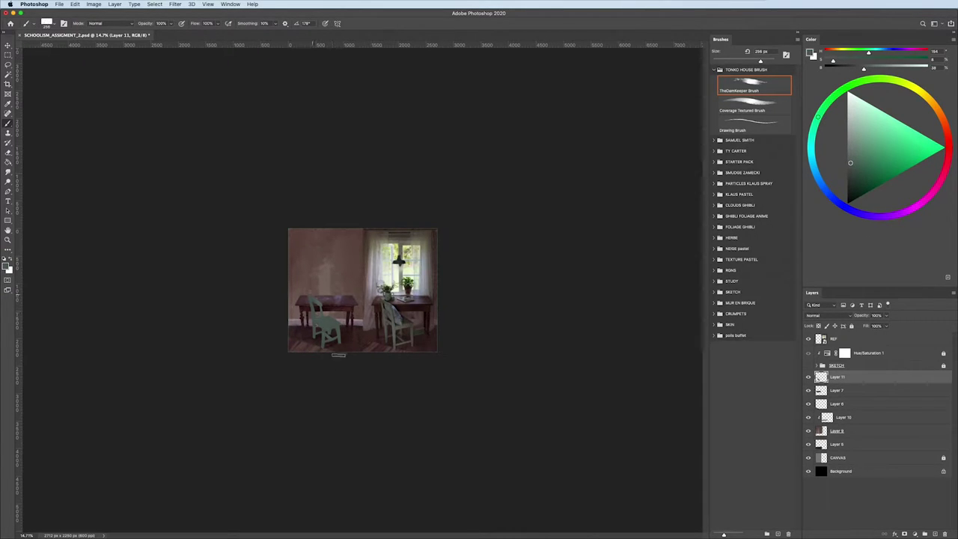
- Return to the Coverage Textured Brush and sample a lighter cyan-green from the reference chair
key("period")
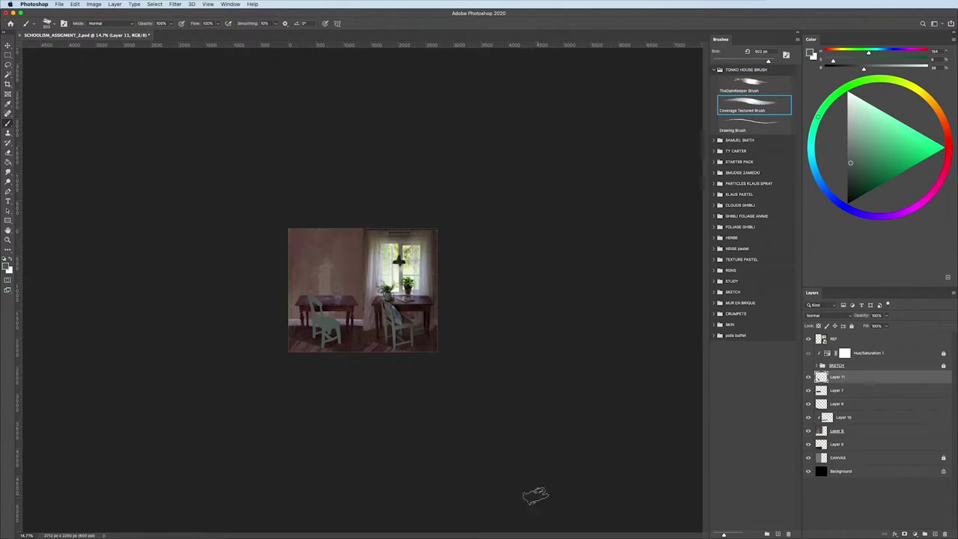
scroll(308, 349, "up", 5)
scroll(292, 365, "down", 3)
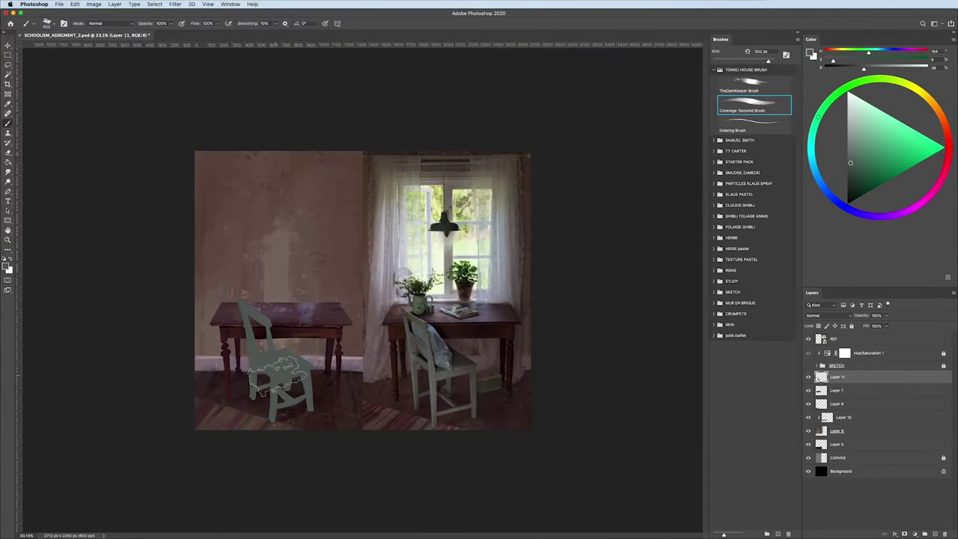
left_click(293, 356, "alt")
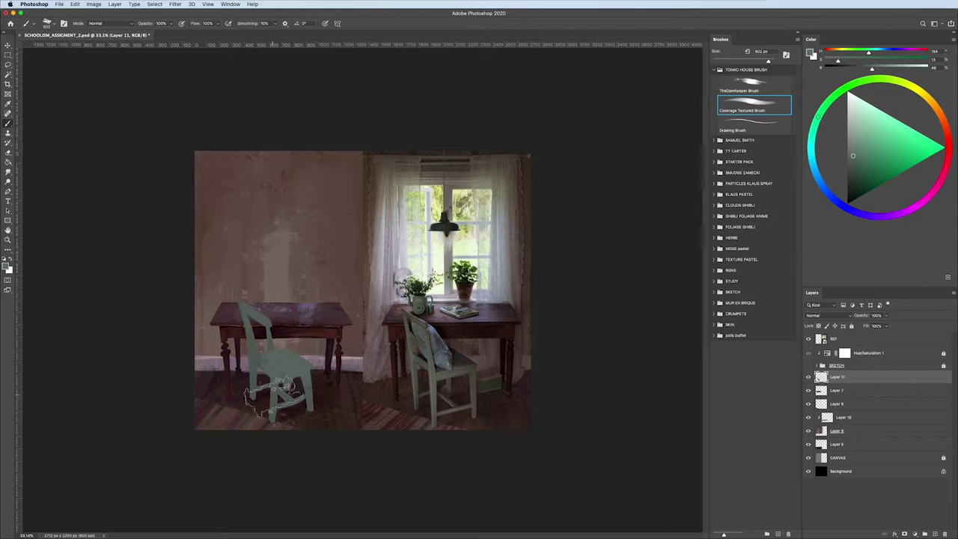
left_click(428, 370, "alt")
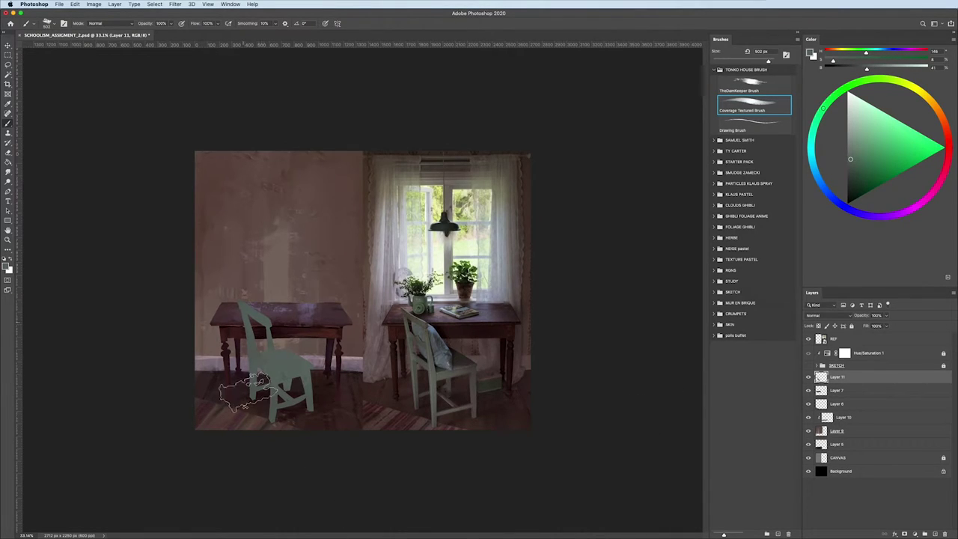
left_click(307, 326, "alt")
key("bracketleft")
key("bracketleft")
key("bracketleft")
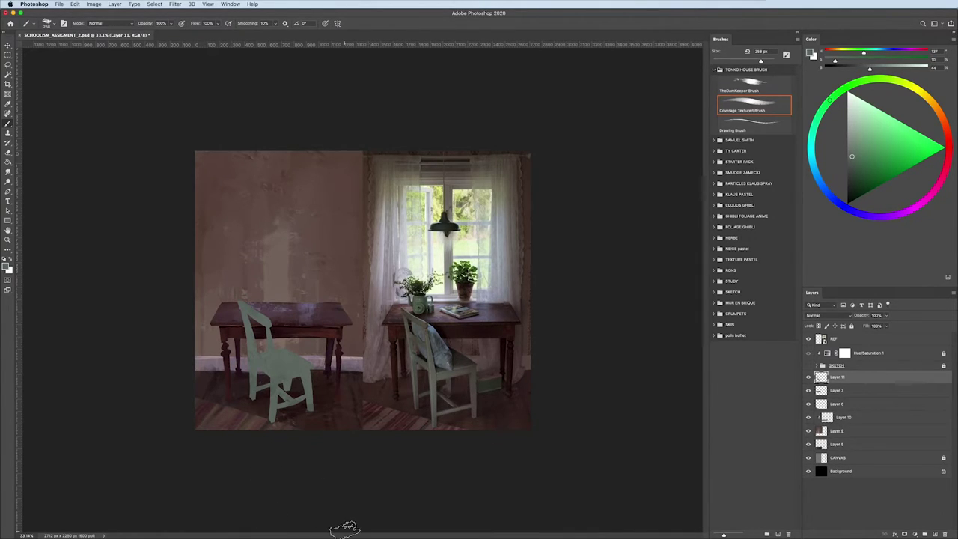
left_click(298, 410, "alt")
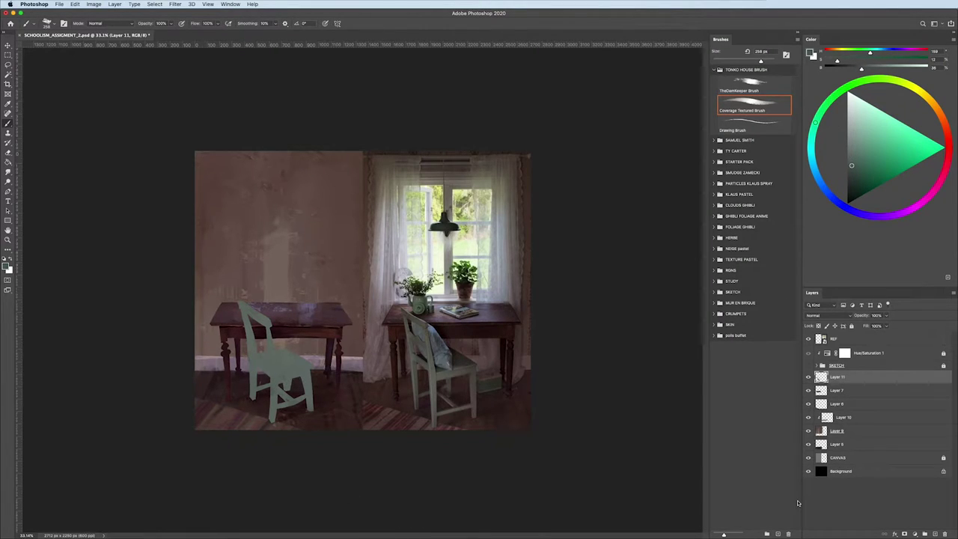
right_click(296, 364, "ctrl+alt")
key("ctrl+plus")
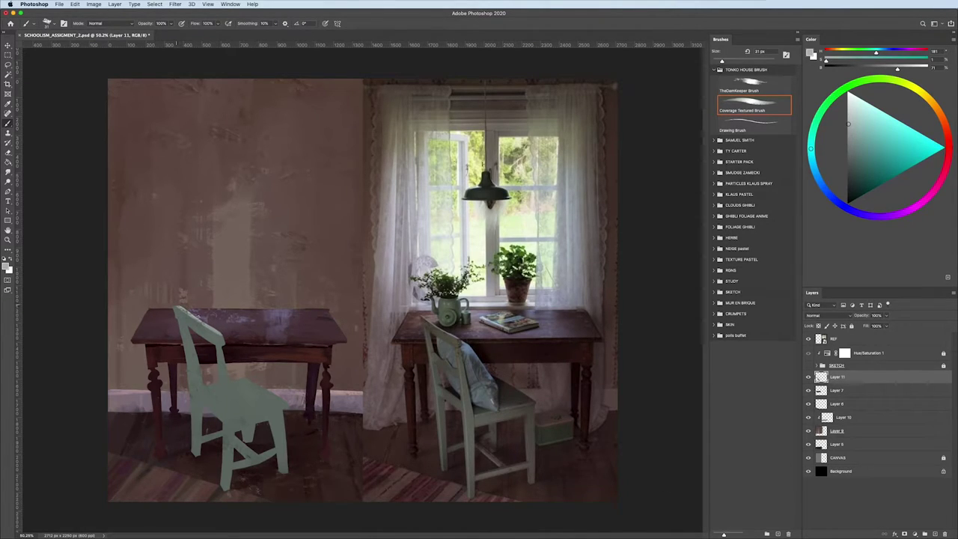
left_click(855, 117)
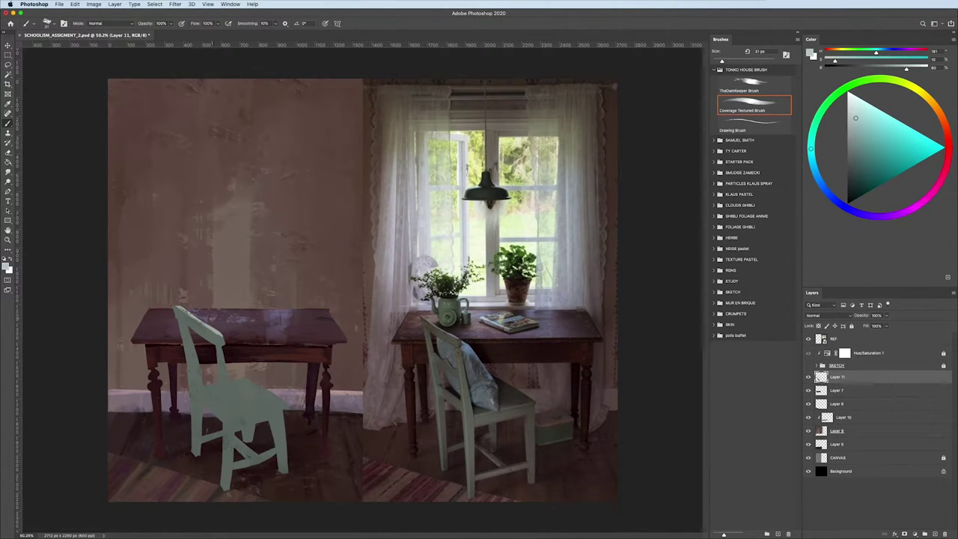
left_click(862, 110)
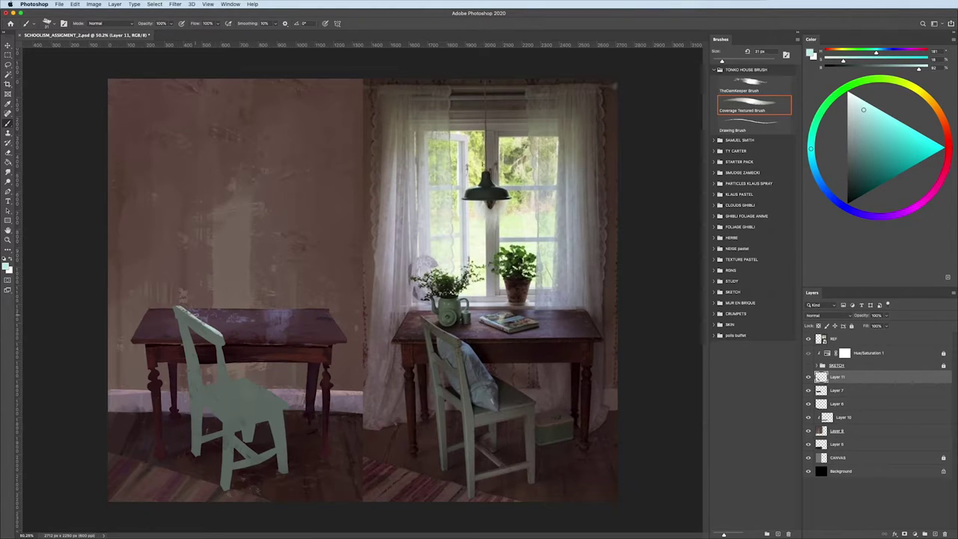
- Sample a greyish green and paint the left chair a more solid green
scroll(153, 324, "down", 3)
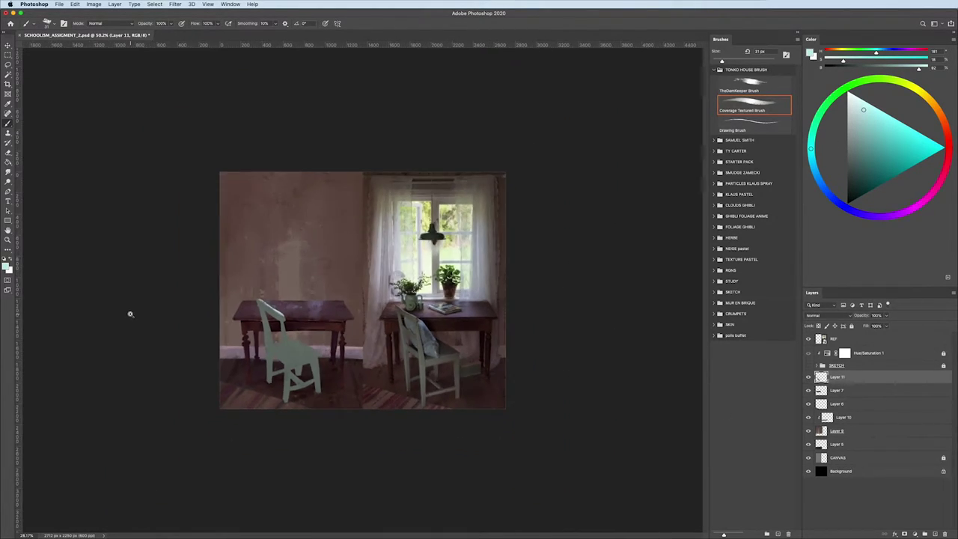
scroll(153, 324, "up", 4)
left_click(207, 325, "alt")
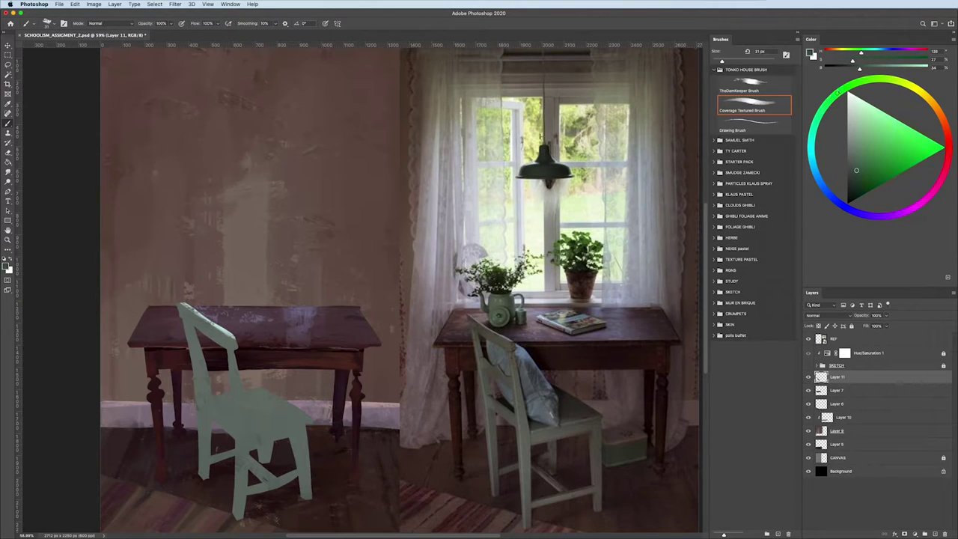
left_click_drag(212, 337, 220, 341)
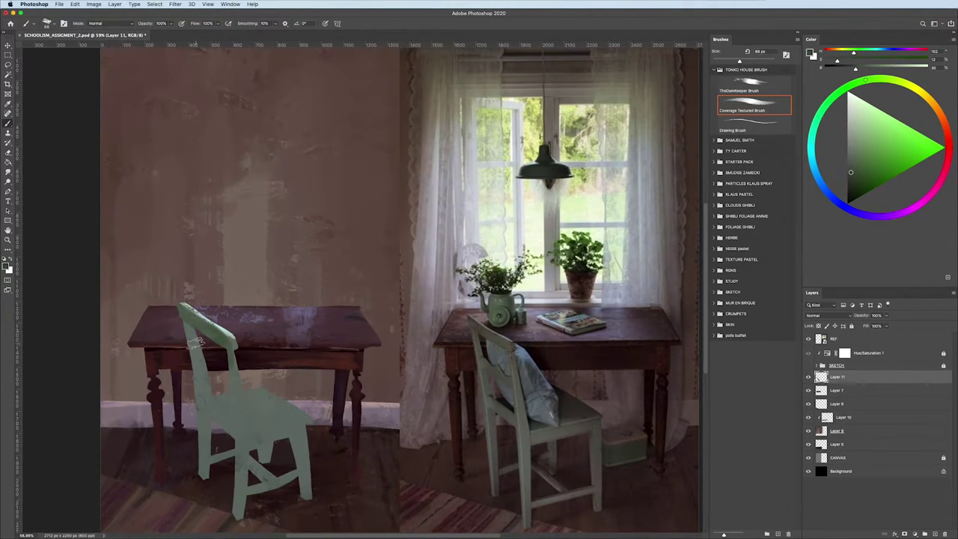
scroll(217, 329, "down", 2)
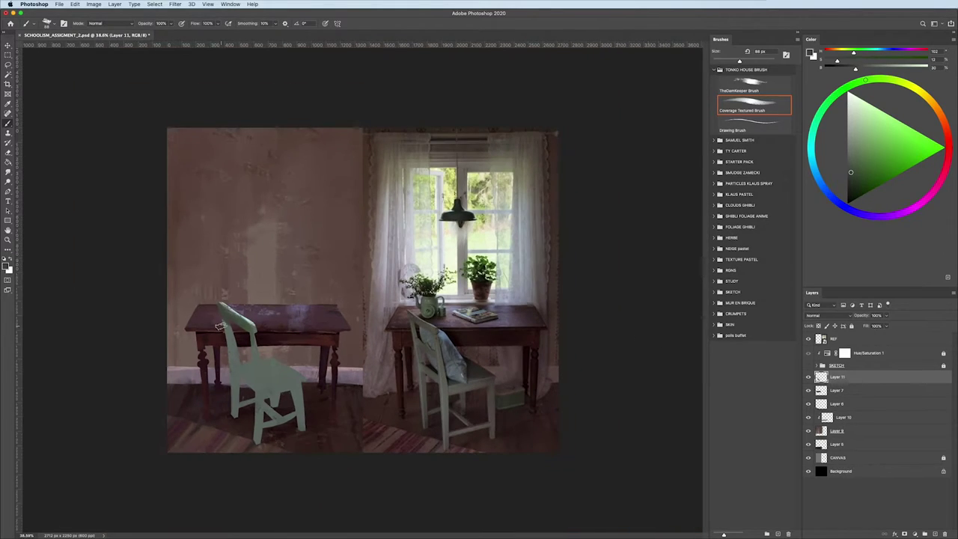
left_click(217, 310, "alt")
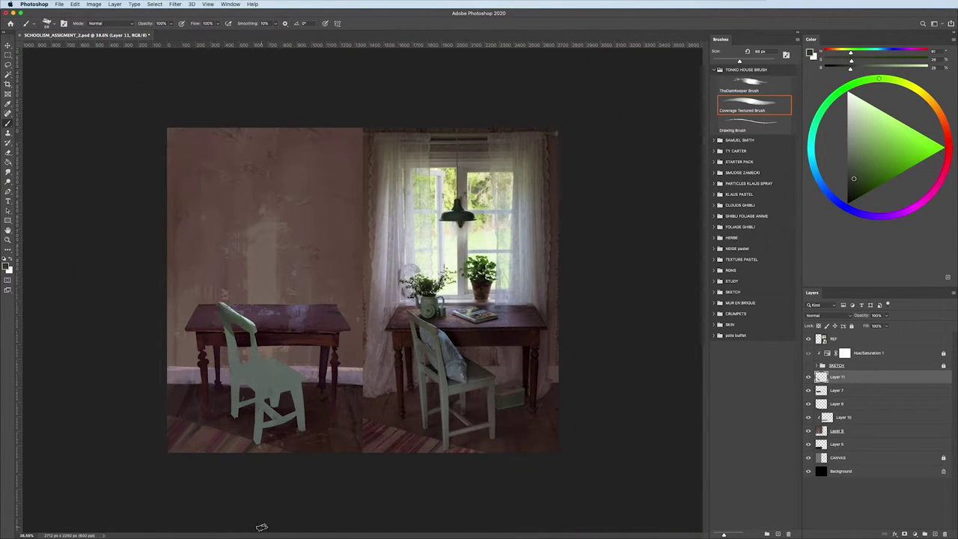
scroll(147, 346, "down", 2)
scroll(131, 340, "down", 1)
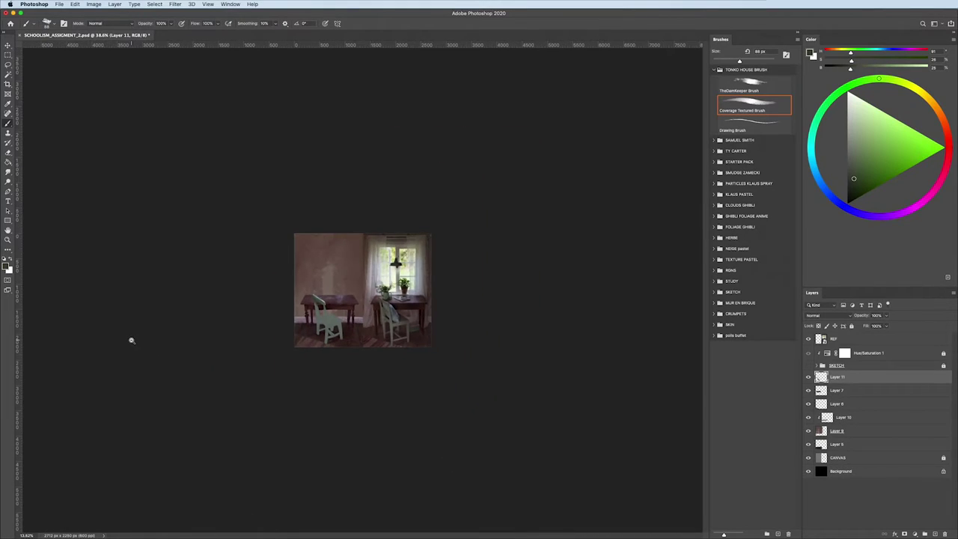
scroll(131, 341, "up", 4)
scroll(224, 374, "down", 1)
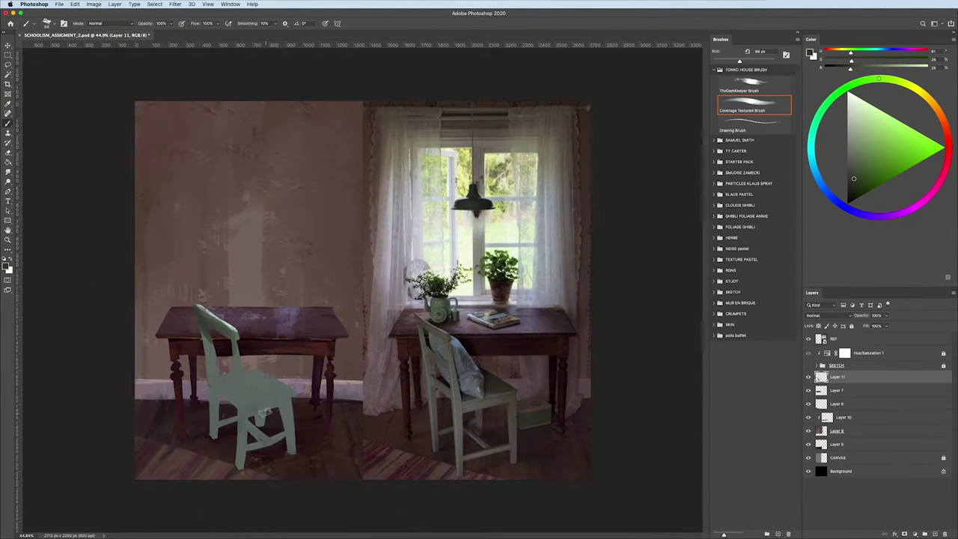
mouse_move(253, 414)
left_mouse_down()
mouse_move(209, 351)
mouse_move(240, 344)
mouse_move(235, 444)
left_mouse_up()
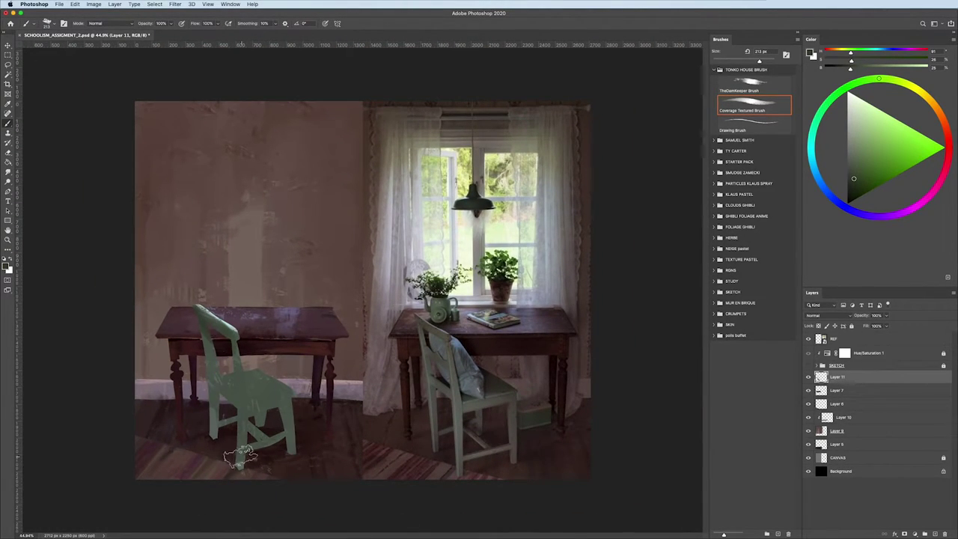
key("ctrl+minus")
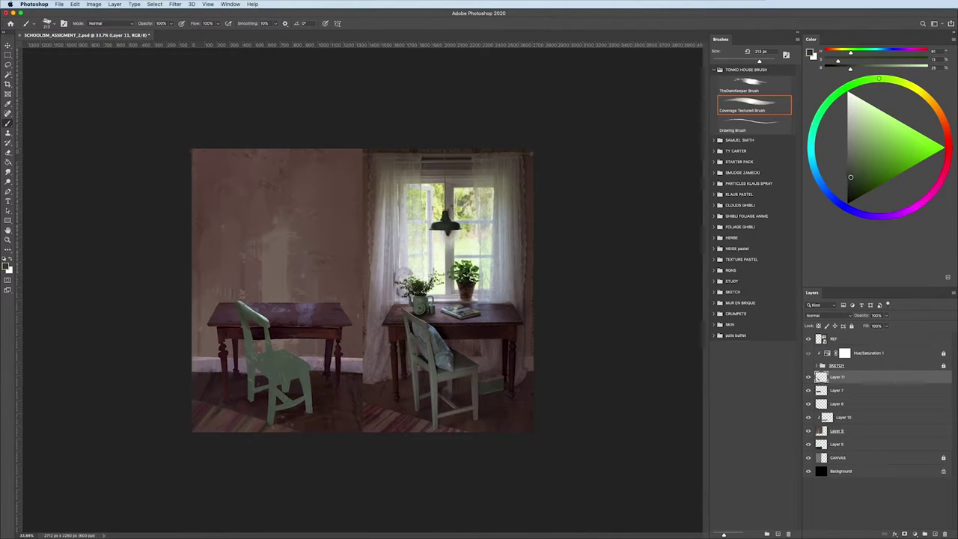
- Pick red and add reddish wear strokes to the chair seat and back with TheDarnKeeper Brush at 64 px
left_click(282, 378, "alt")
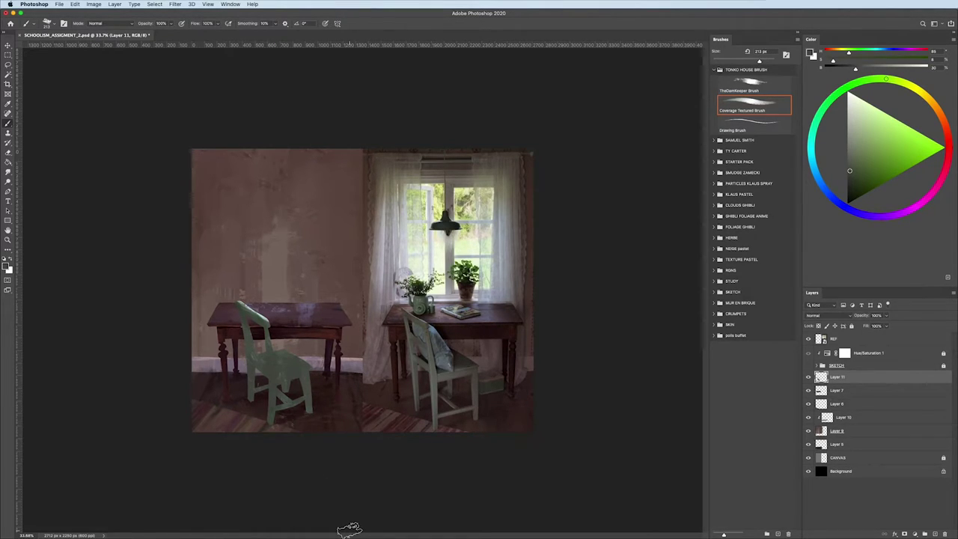
left_click(389, 239, "alt")
left_click_drag(265, 286, 247, 285)
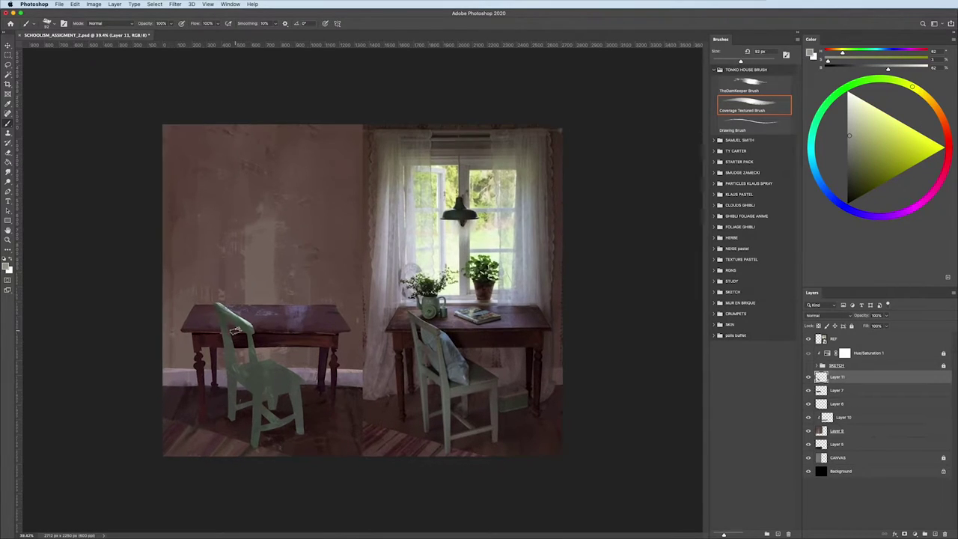
scroll(224, 310, "up", 1)
left_click(224, 311, "alt")
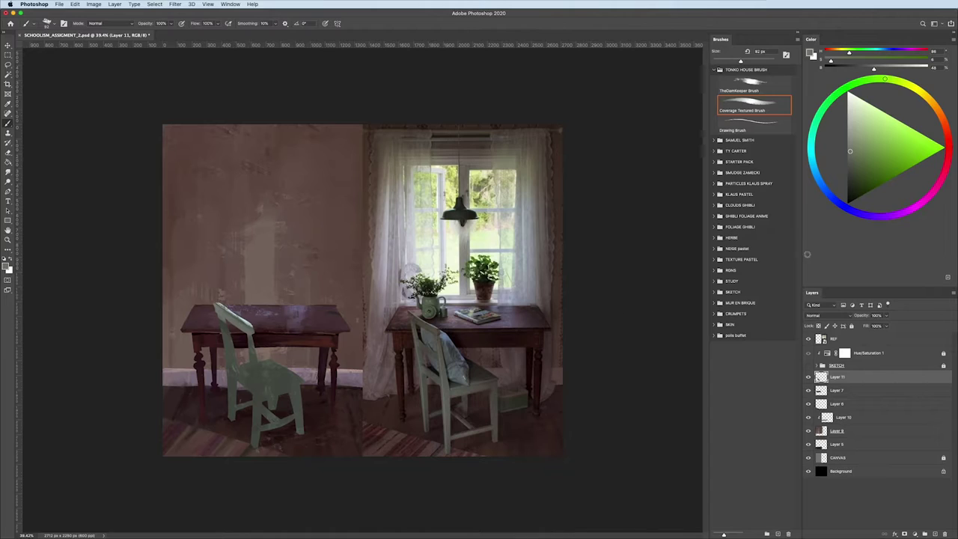
left_click(947, 152)
left_click_drag(247, 311, 225, 313)
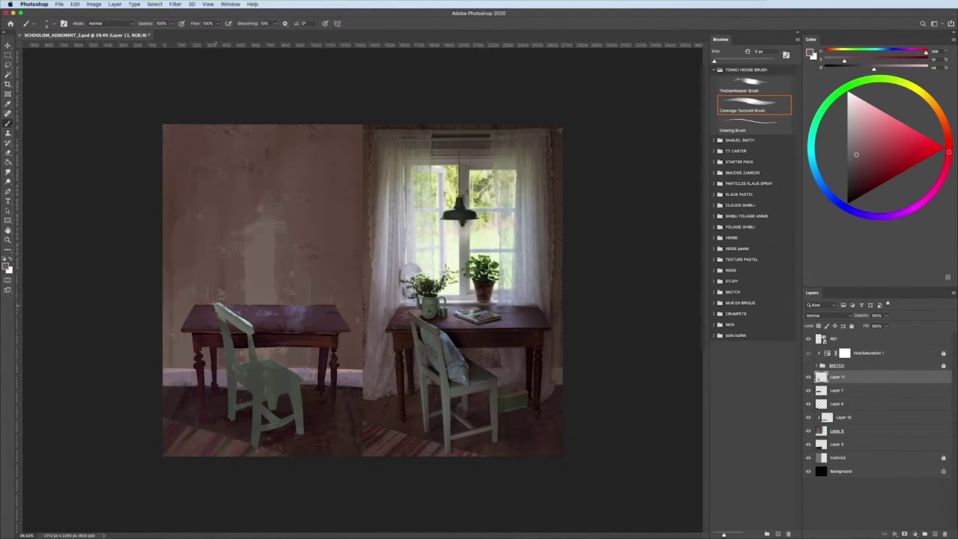
left_click_drag(219, 310, 235, 304)
left_click(215, 318, "alt")
scroll(212, 322, "up", 3)
left_click(221, 287, "alt")
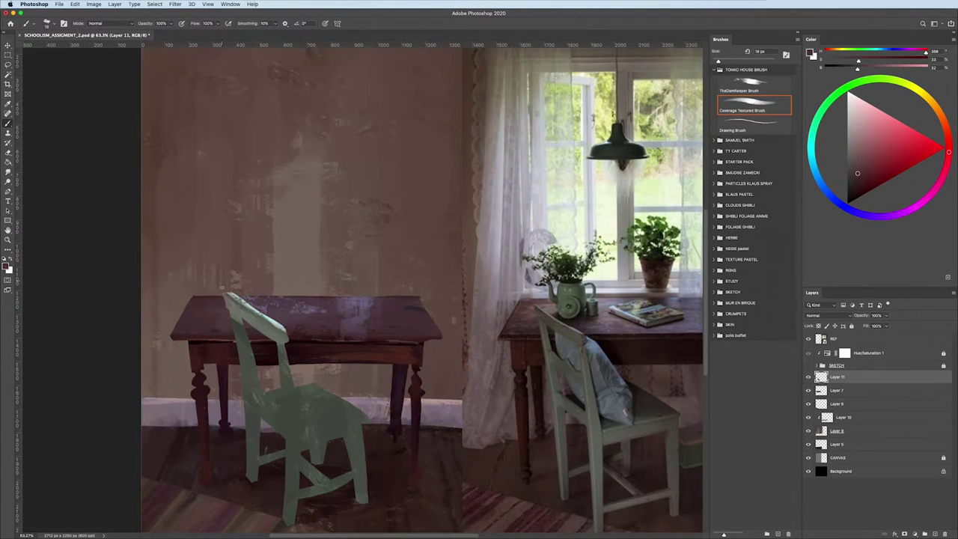
key("comma")
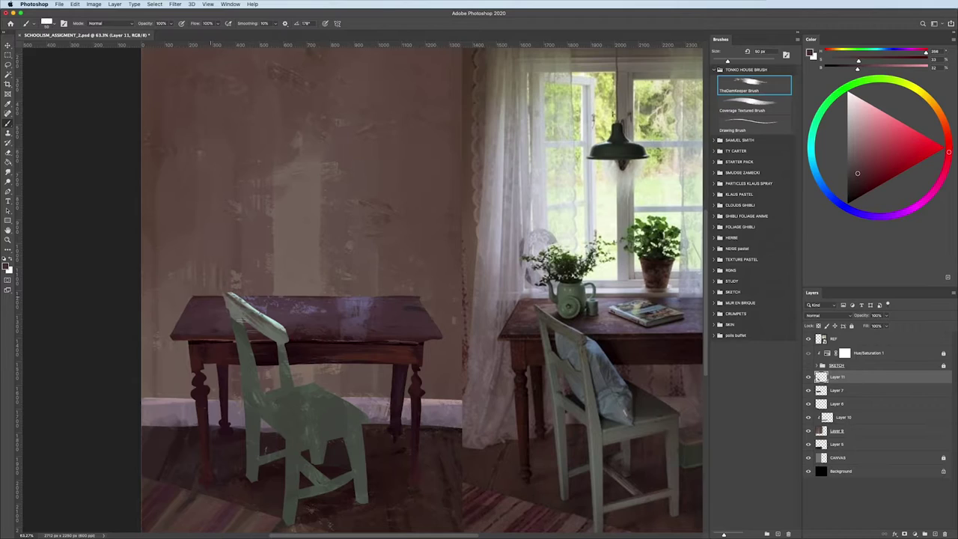
left_click_drag(334, 401, 247, 334)
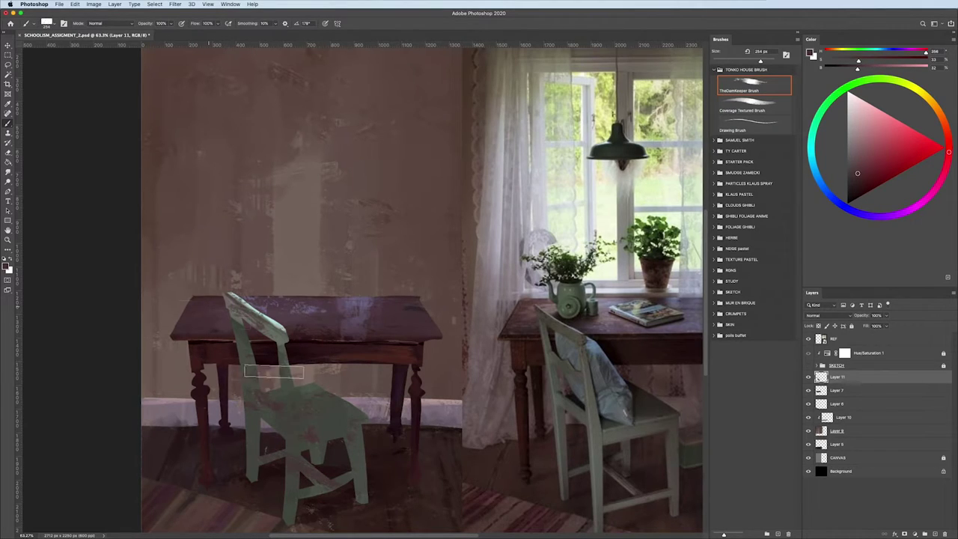
- Mix a darker cyan-green on the Coverage Textured Brush at 34 px and extend the chair's top back rail
key("period")
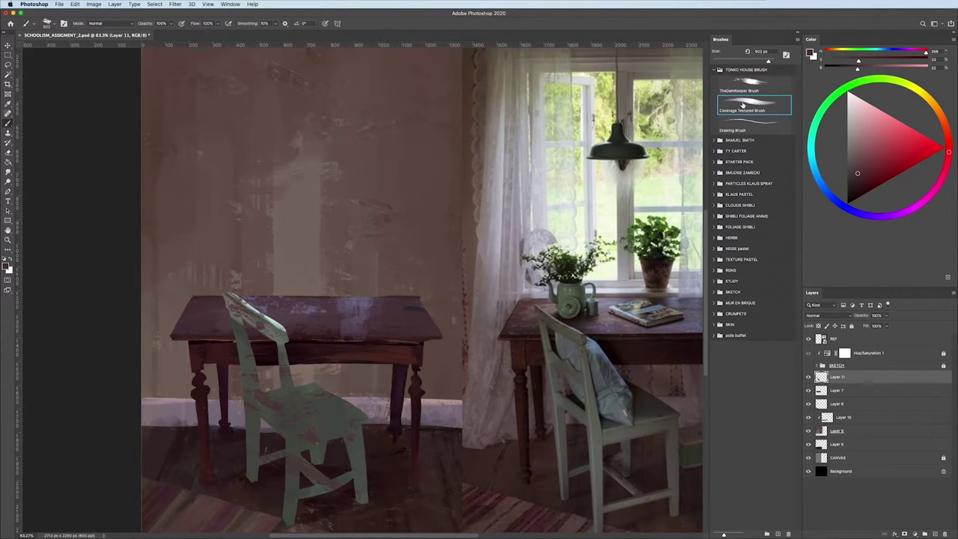
left_click(258, 341, "alt")
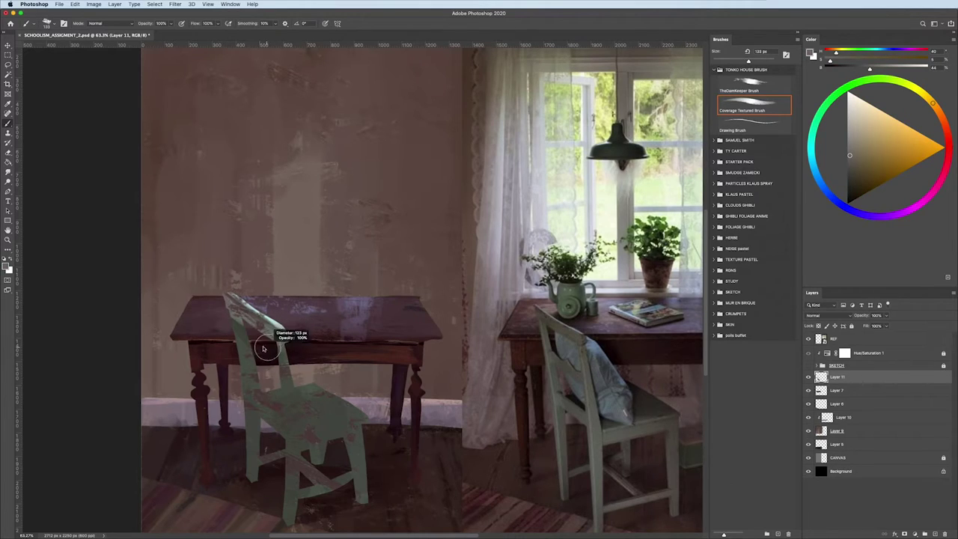
left_click_drag(259, 342, 261, 332)
left_click_drag(858, 155, 850, 167)
left_click(841, 89)
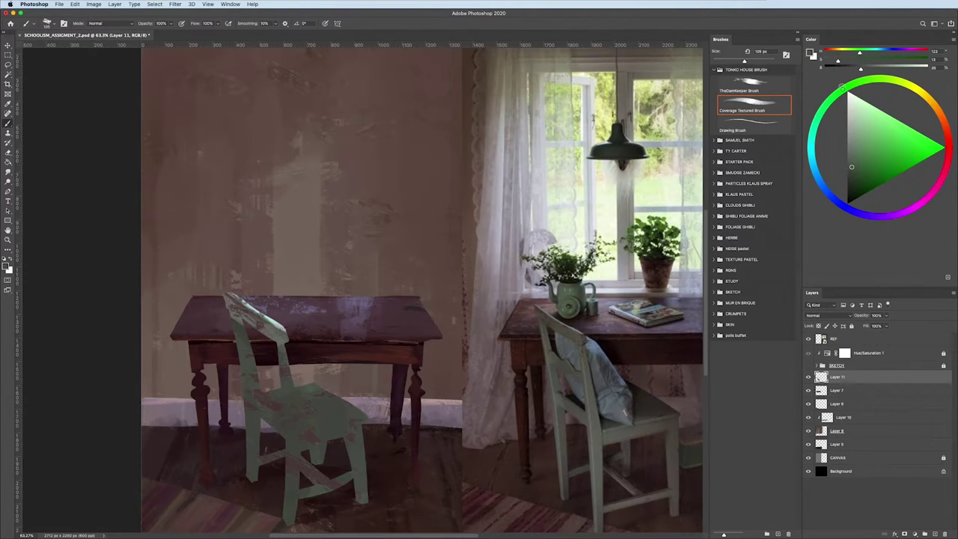
key("bracketleft")
left_click(811, 150)
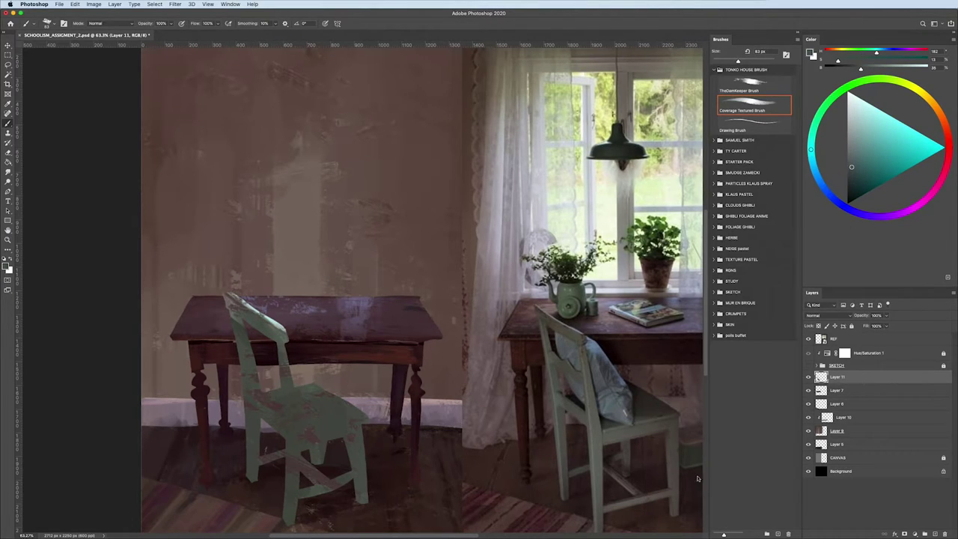
key("bracketleft")
key("bracketleft")
key("bracketleft")
left_click_drag(851, 167, 854, 178)
left_click(241, 301, "alt")
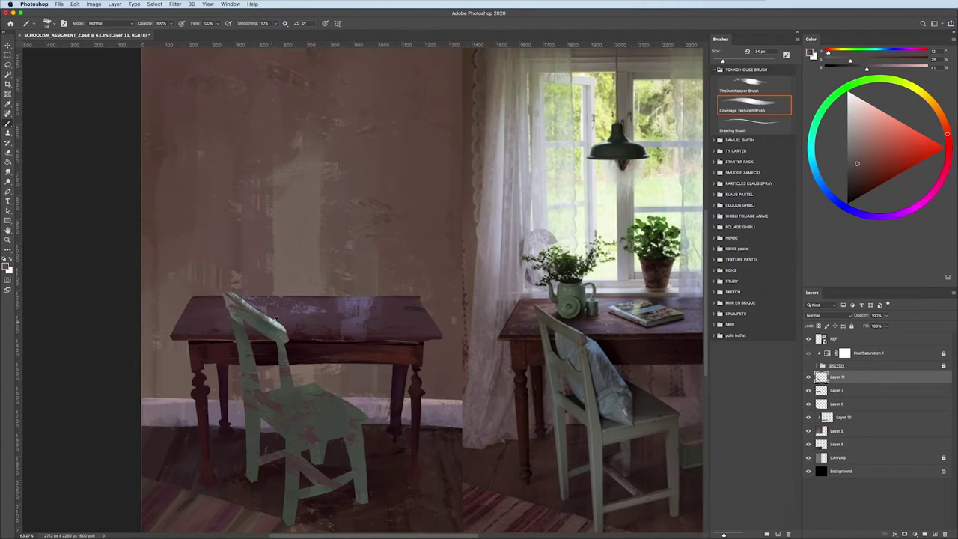
left_click_drag(277, 326, 225, 291)
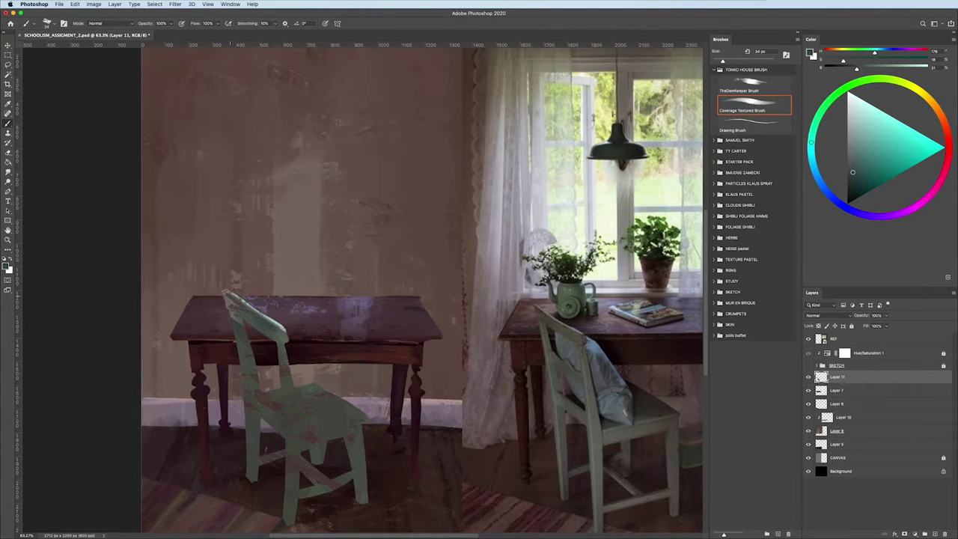
- Zoom in on the chair and repaint its top back rail pale green with an 83 px brush
left_click(243, 299, "alt")
scroll(243, 300, "up", 3)
left_click(296, 332, "alt")
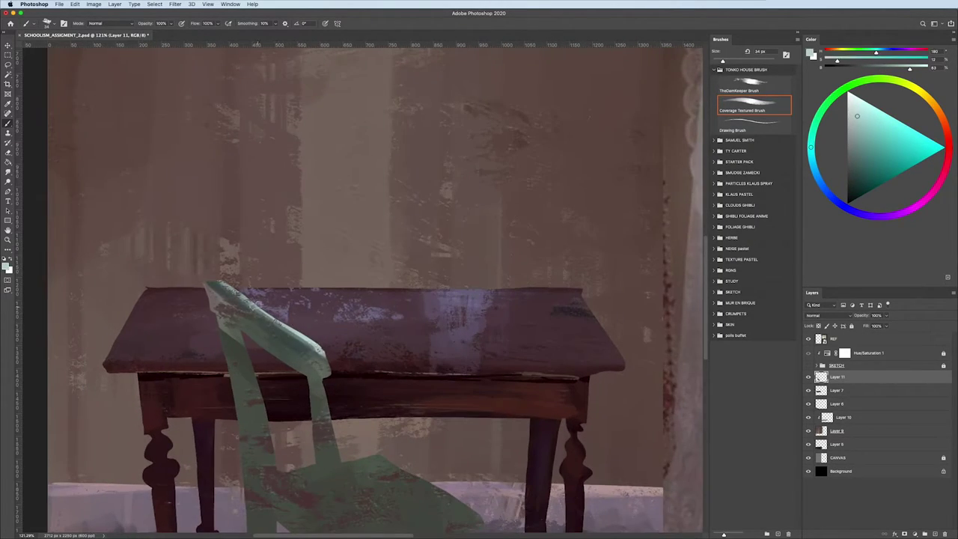
scroll(258, 293, "up", 5)
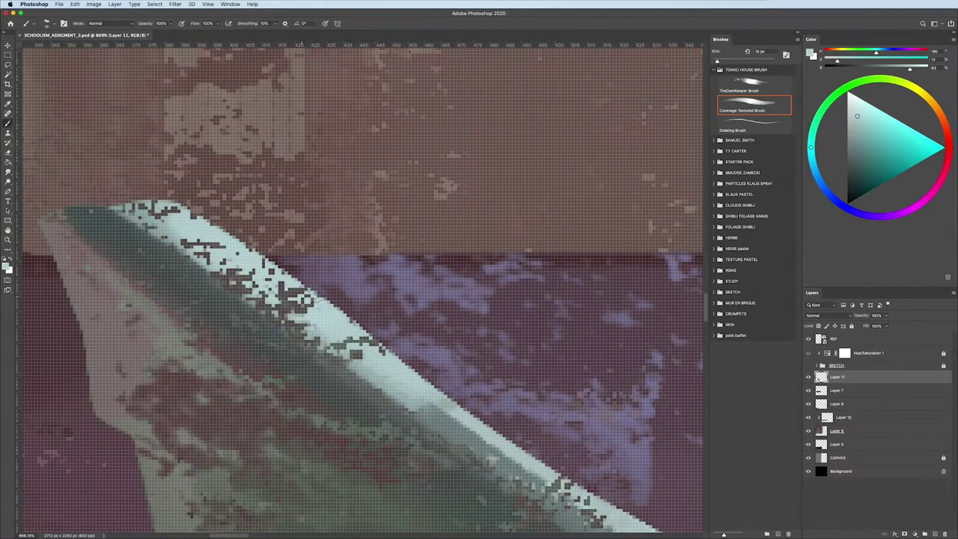
scroll(292, 318, "down", 3)
scroll(163, 214, "down", 5)
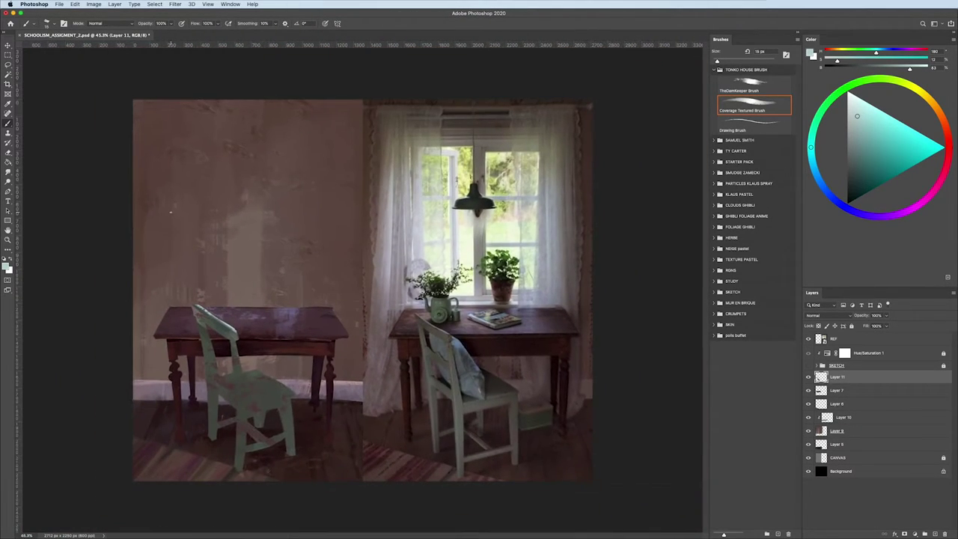
scroll(143, 253, "down", 1)
scroll(155, 273, "down", 2)
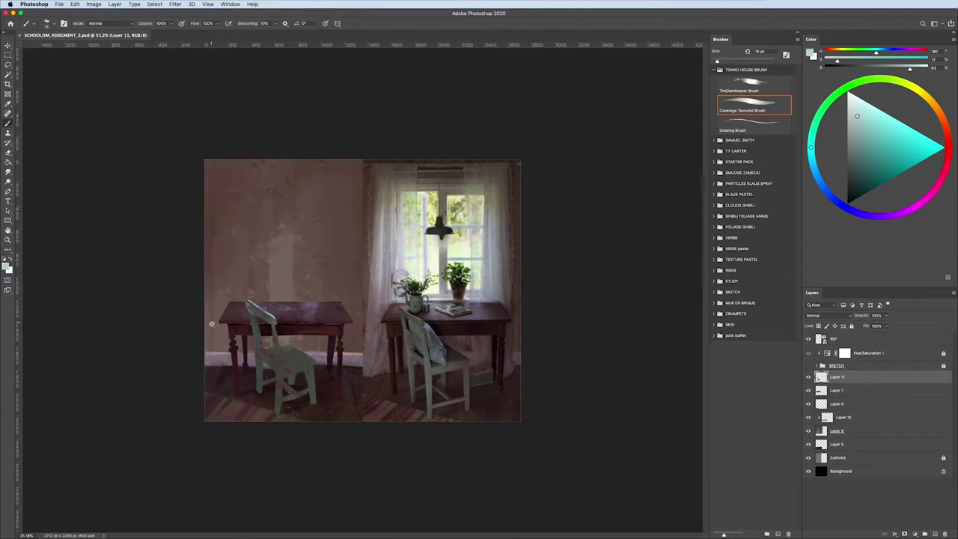
scroll(217, 357, "up", 3)
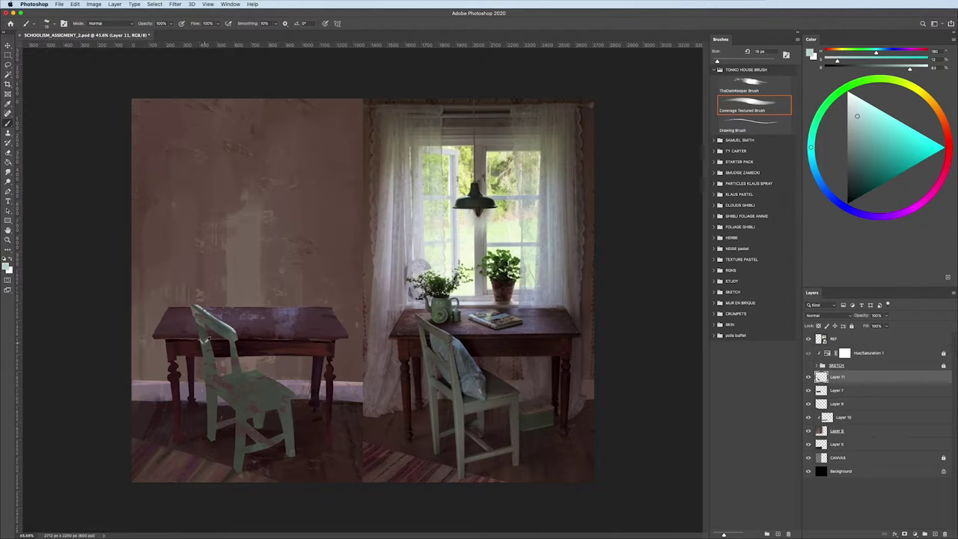
left_click(208, 338, "alt")
key("bracketright")
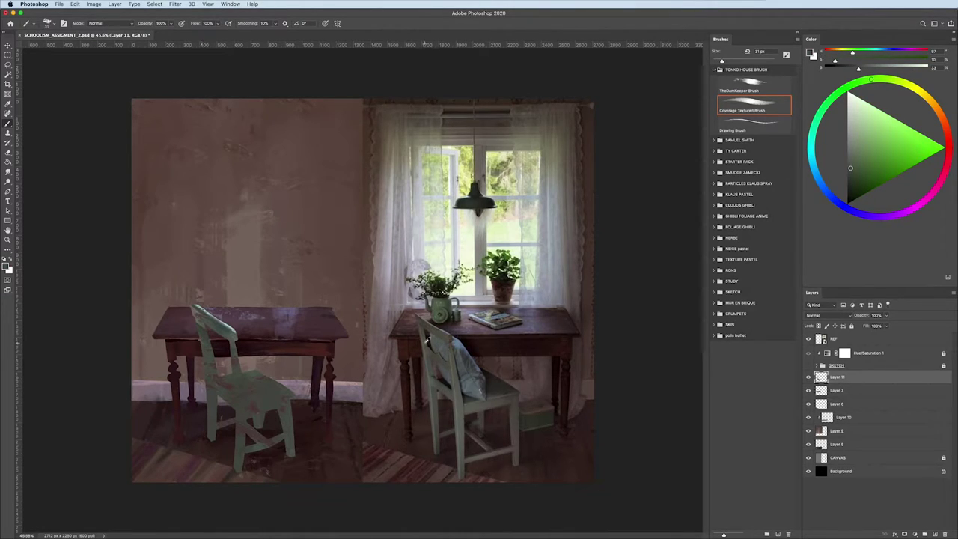
left_click(427, 340, "alt")
key("bracketright")
key("bracketright")
key("bracketright")
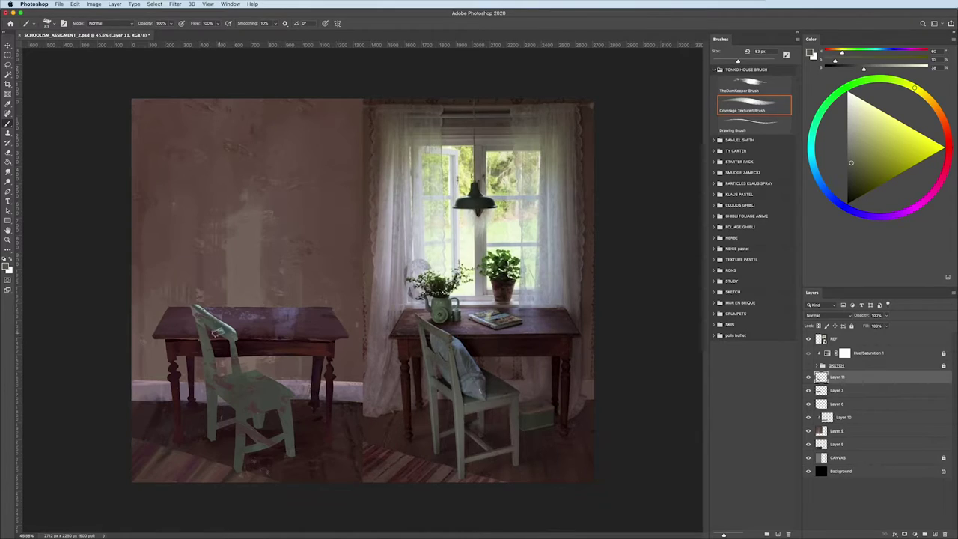
left_click_drag(217, 333, 200, 320)
- Sample and try reddish-brown, orange-brown, purplish, cyan-grey and yellow-green colours at the chair top
left_click(202, 311, "alt")
key("bracketleft")
key("bracketleft")
key("bracketleft")
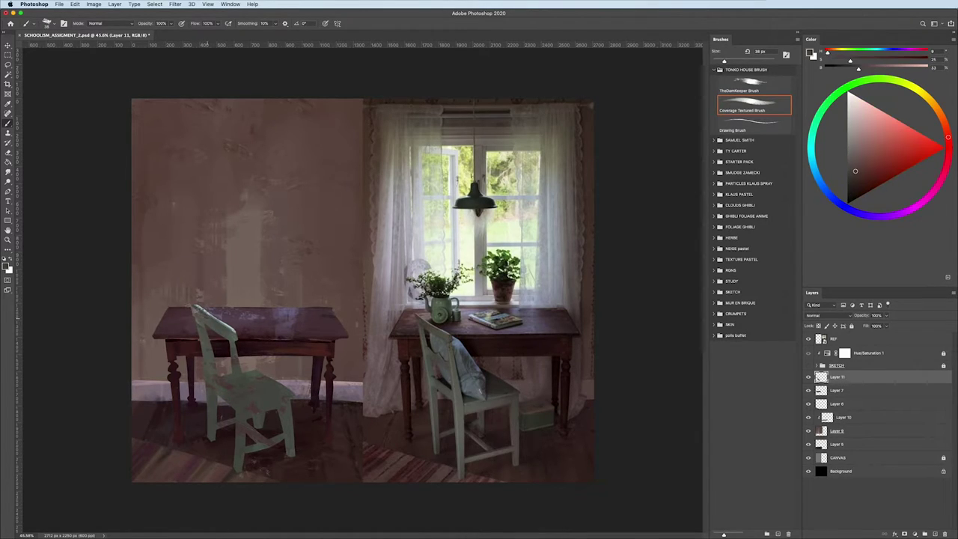
left_click(203, 312, "alt")
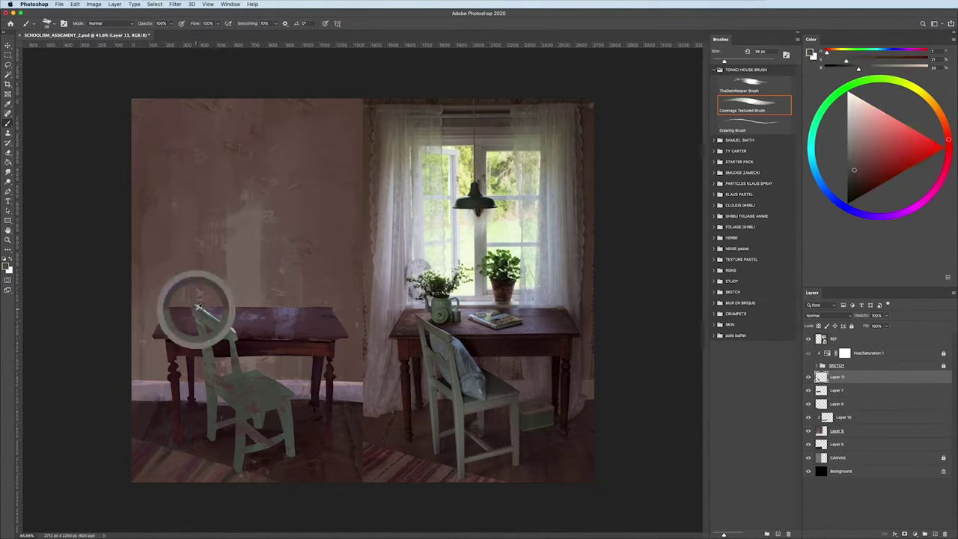
left_click(201, 313, "alt")
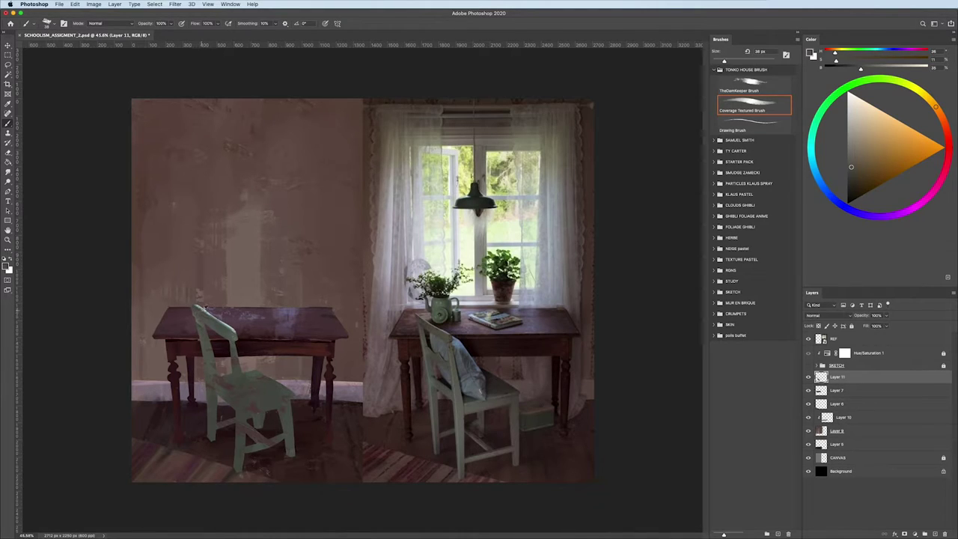
left_click(231, 323, "alt")
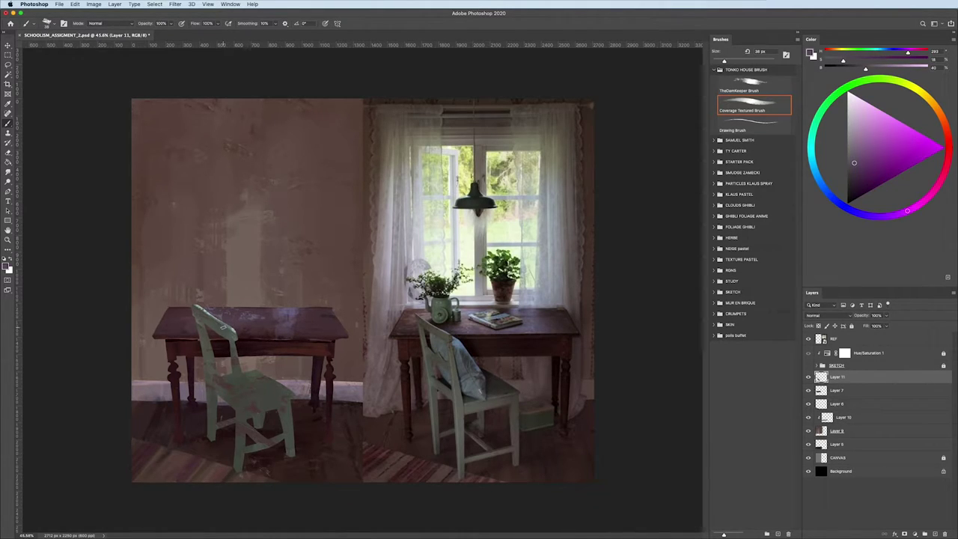
left_click(234, 327, "alt")
left_click(264, 346, "alt")
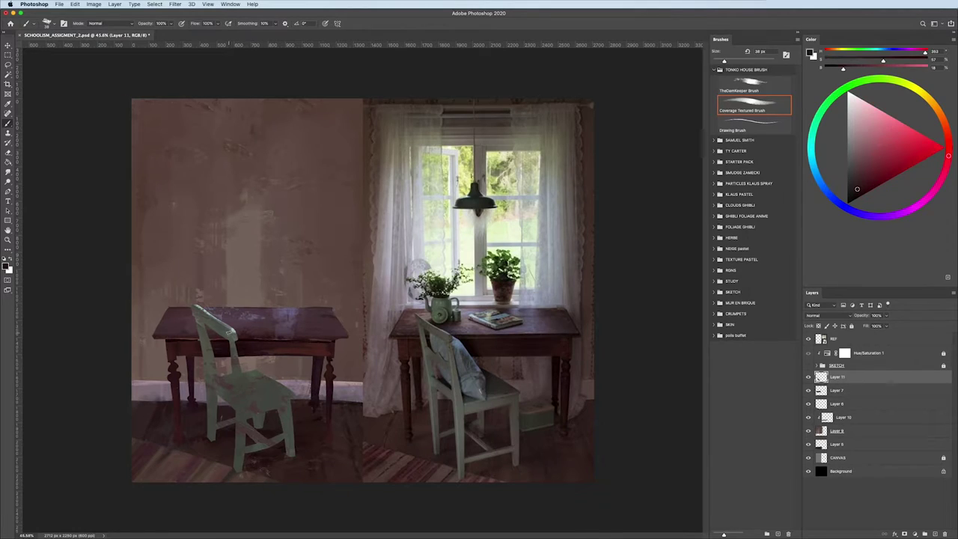
left_click(234, 339, "alt")
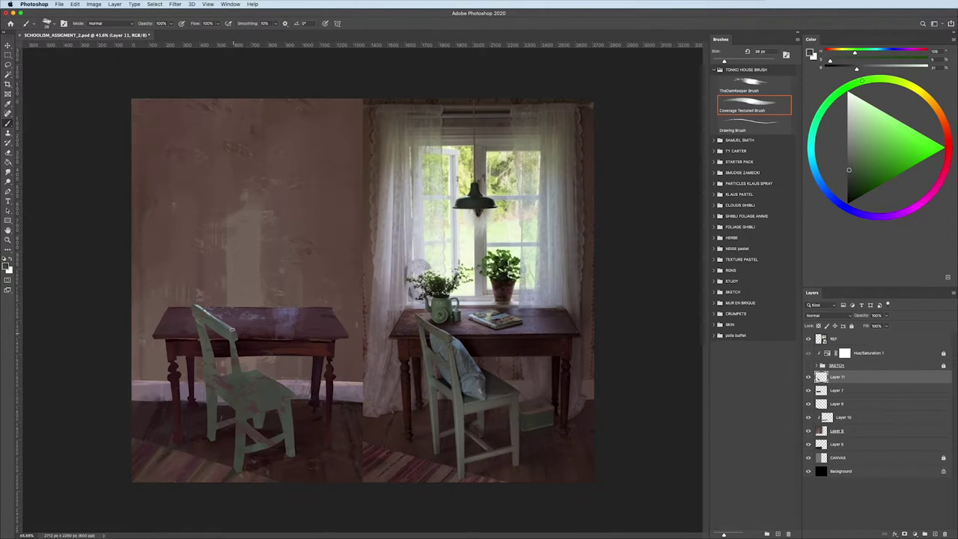
left_click(236, 435, "alt")
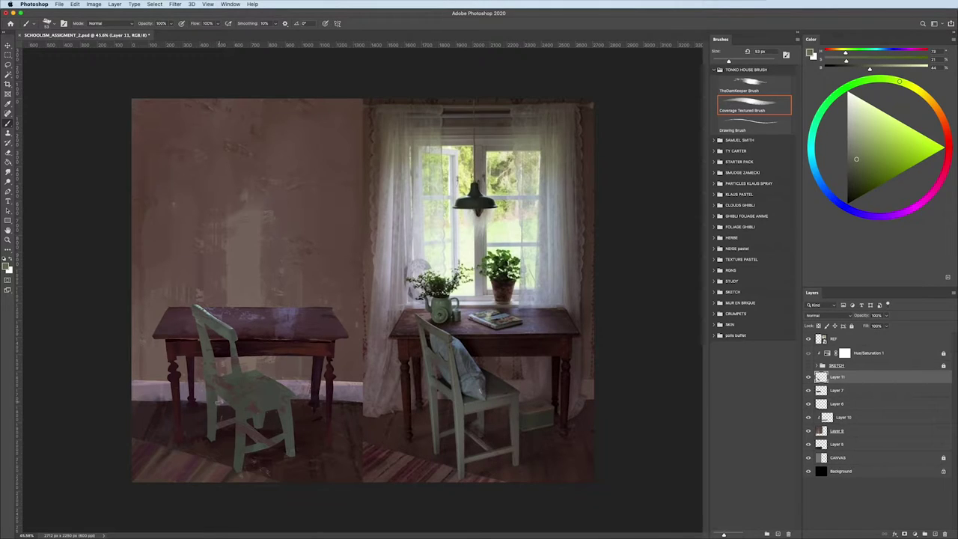
- Pick dark brown, yellowish grey and muted reddish wall colours with a much smaller brush
scroll(180, 294, "down", 2, "alt")
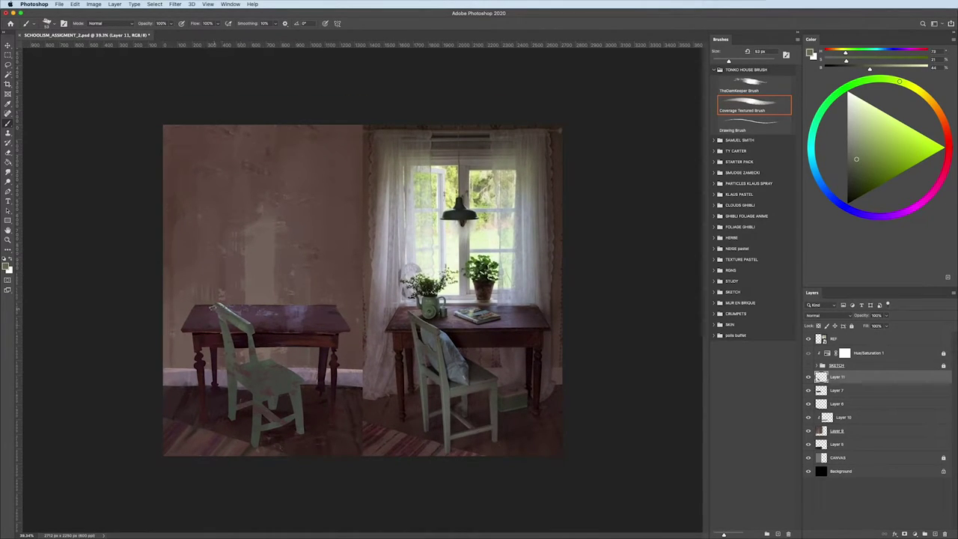
left_click(221, 303, "alt")
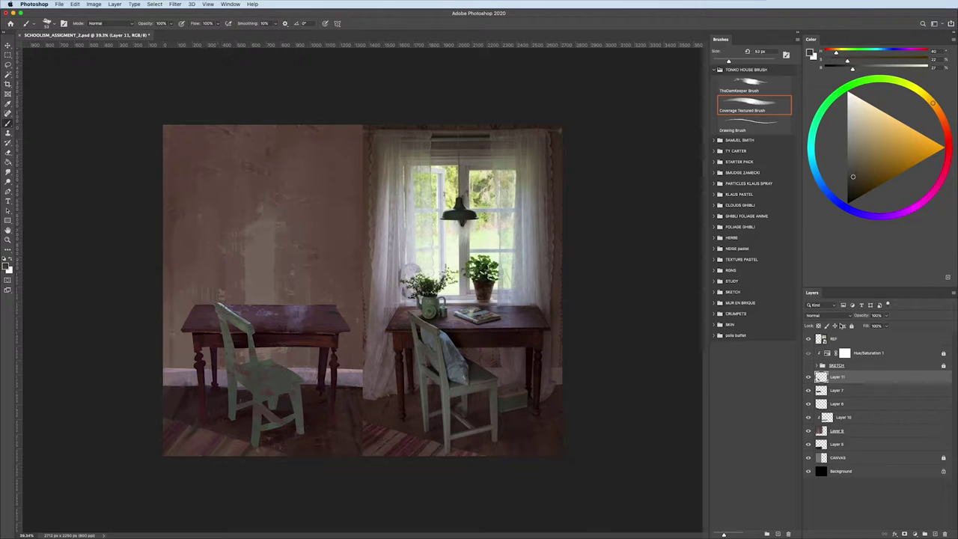
left_click_drag(227, 328, 210, 327)
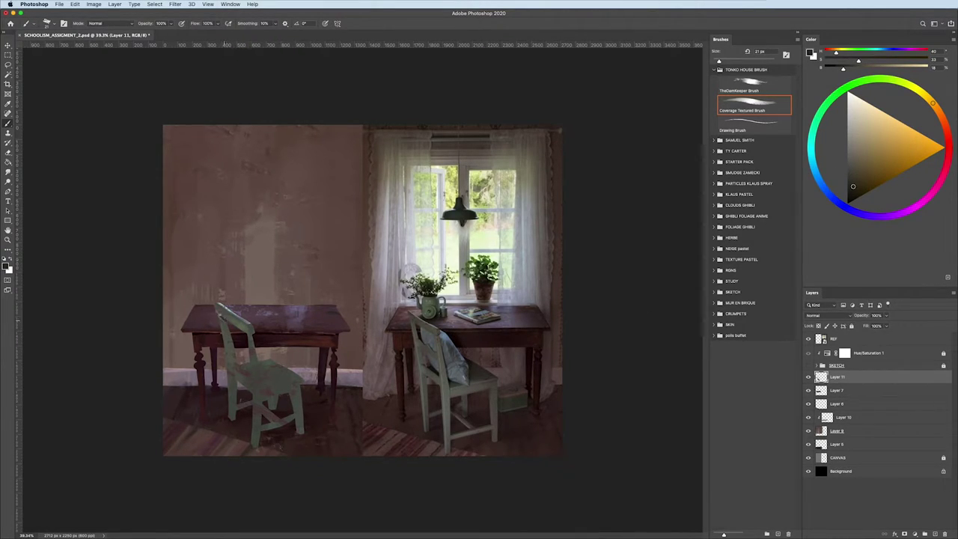
left_click(230, 330, "alt")
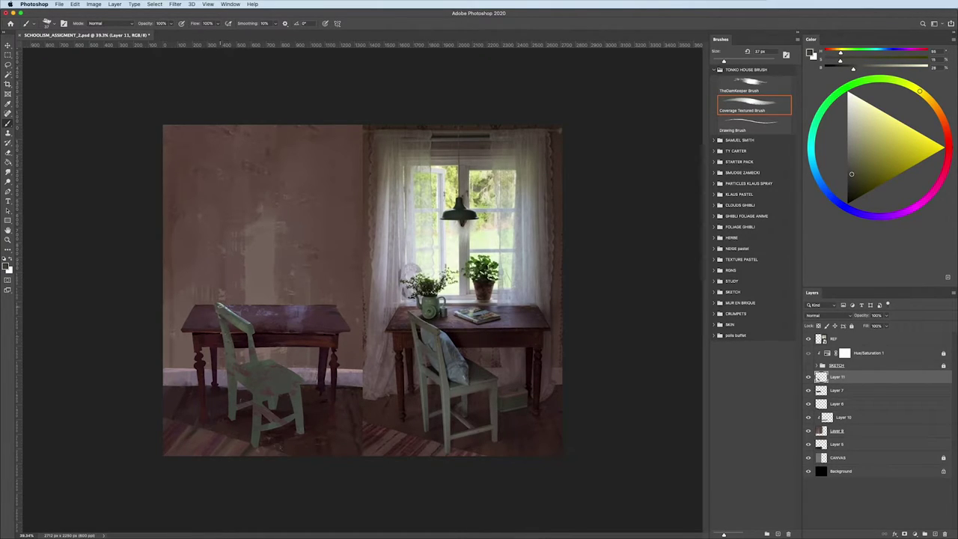
left_click(220, 305, "alt")
key("bracketleft")
key("bracketleft")
key("bracketleft")
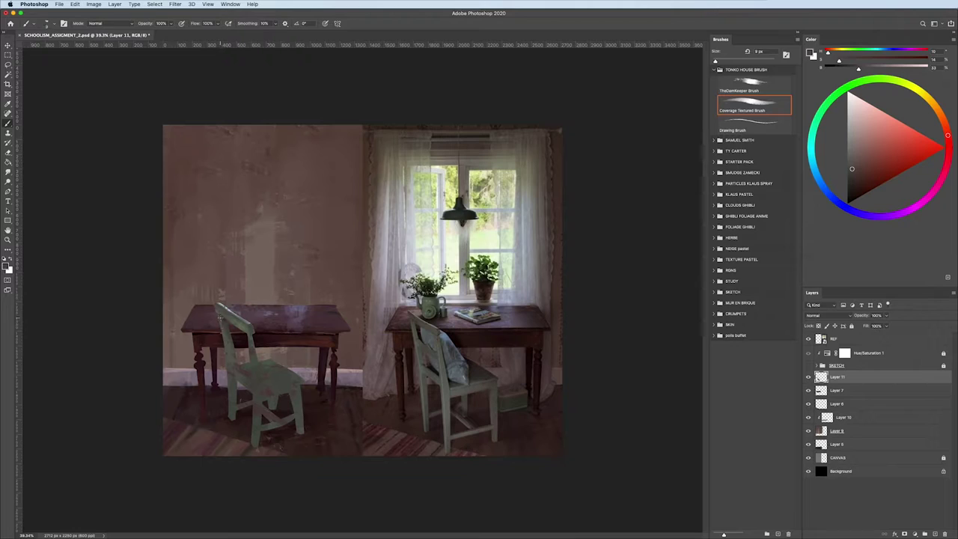
- Select the Drawing Brush at about 13 px, sample the chair green, and zoom in for detail
left_click(745, 123)
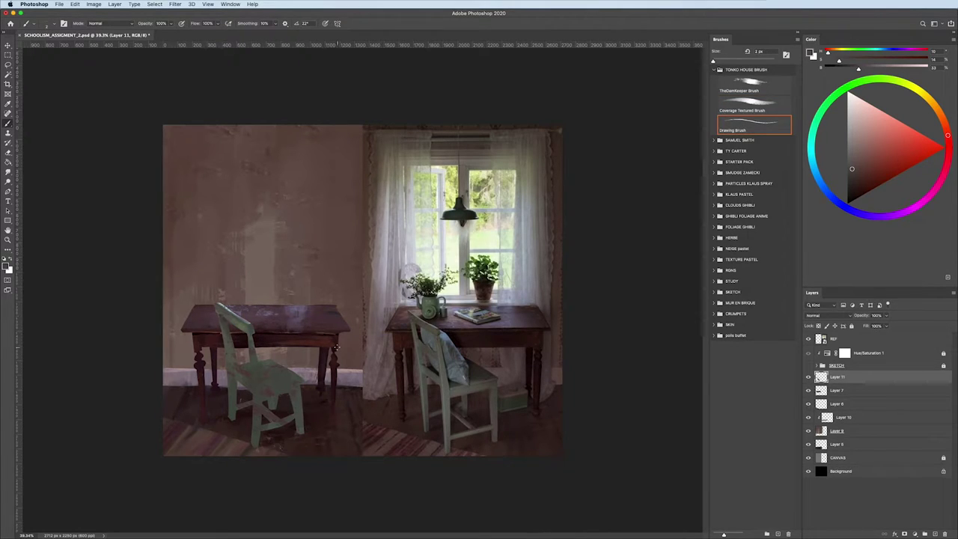
left_click(231, 314, "alt")
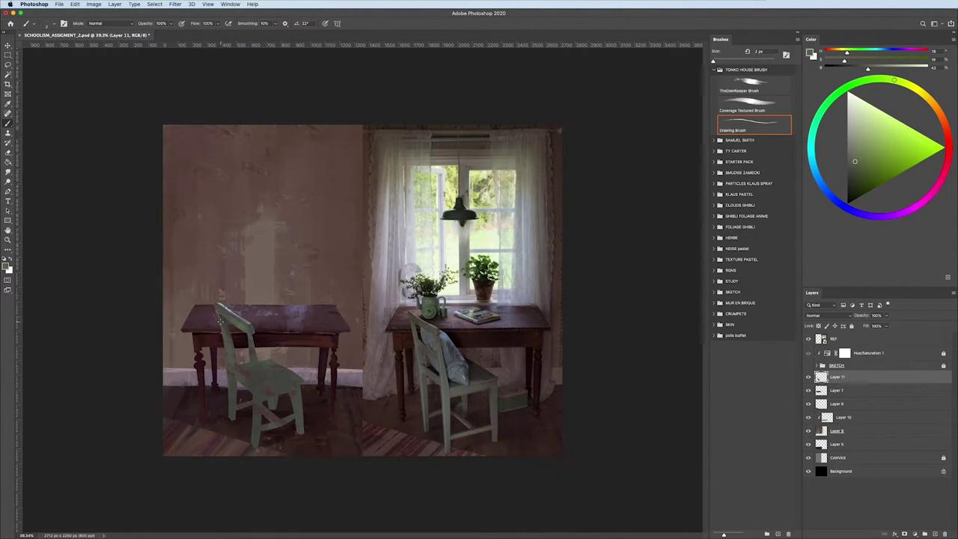
key("ctrl+plus")
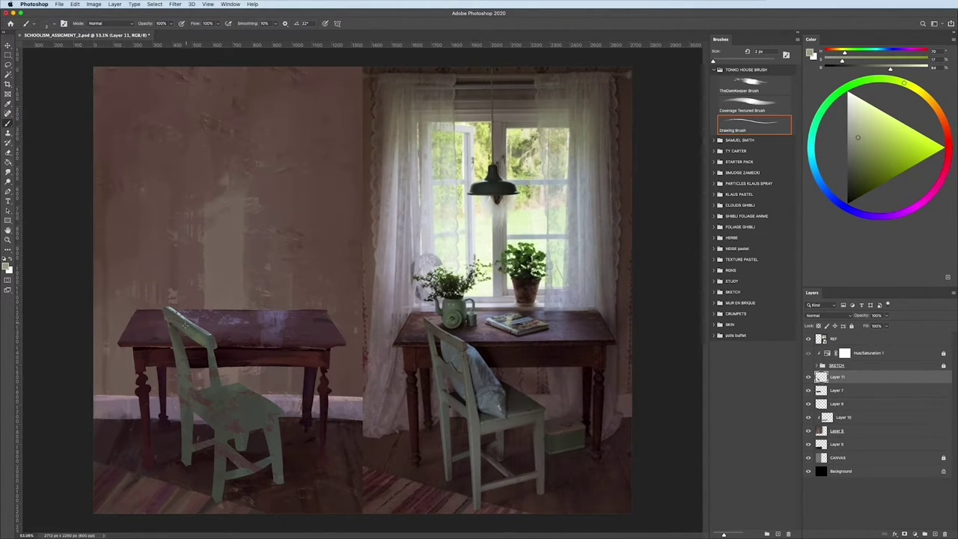
left_click_drag(185, 324, 193, 323)
- Switch back to the Coverage Textured Brush and size it to about 53 px on the canvas
left_click(178, 344, "alt")
key("comma")
left_click_drag(196, 353, 149, 367)
left_click(181, 376, "alt")
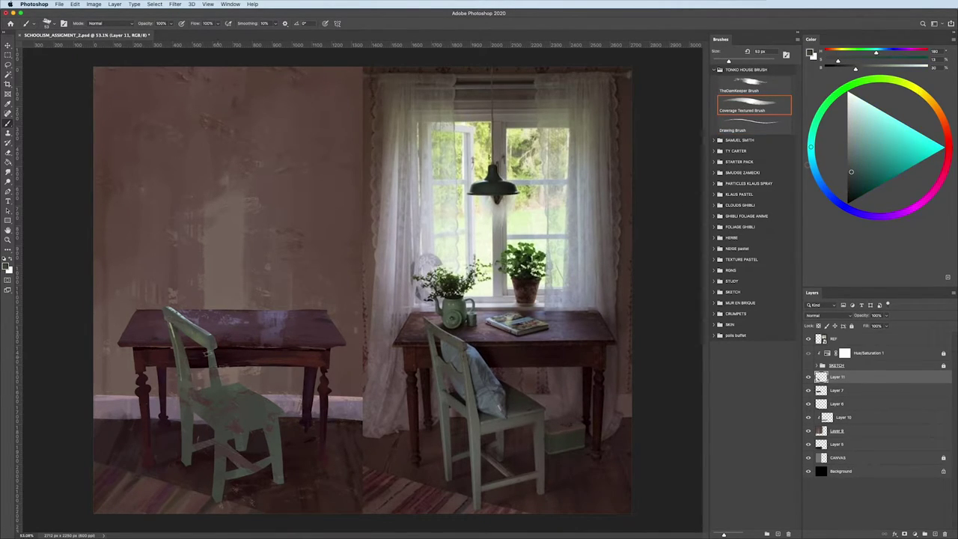
scroll(107, 327, "down", 3)
scroll(129, 336, "up", 1)
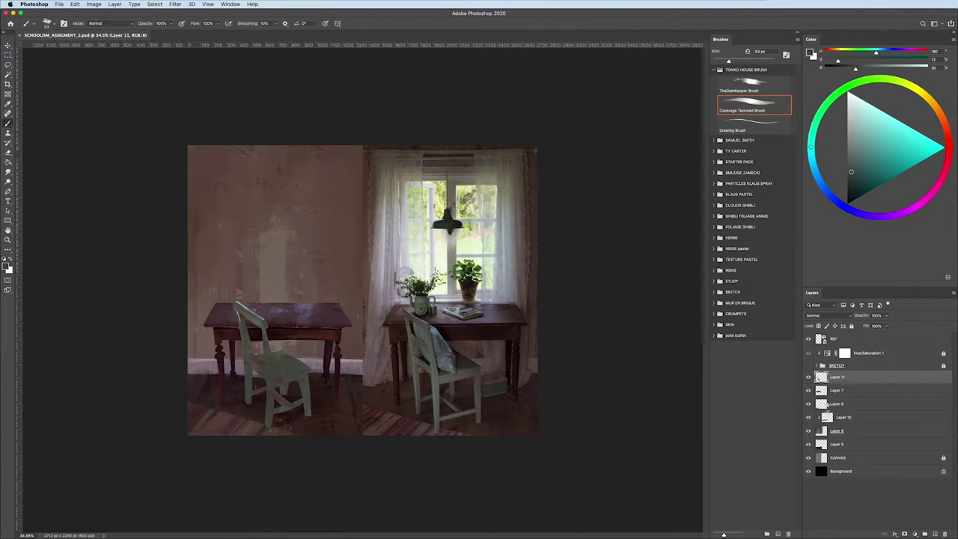
- Add Layer 12, show the SKETCH group, and switch to the Polygonal Lasso
left_click(860, 416)
left_click(934, 534)
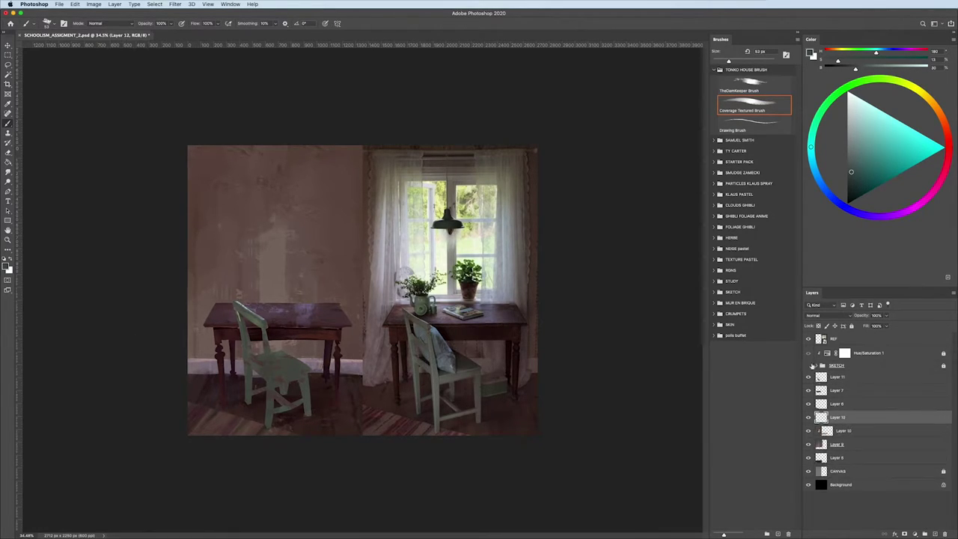
left_click(808, 365)
key("l")
scroll(356, 299, "up", 2)
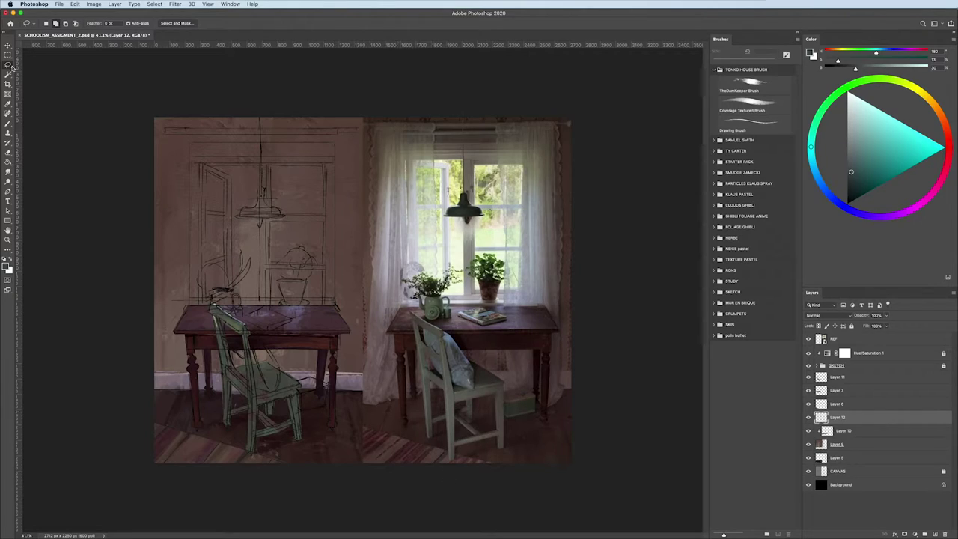
key("shift+l")
- Outline the whole window frame as a selection
left_click(341, 138)
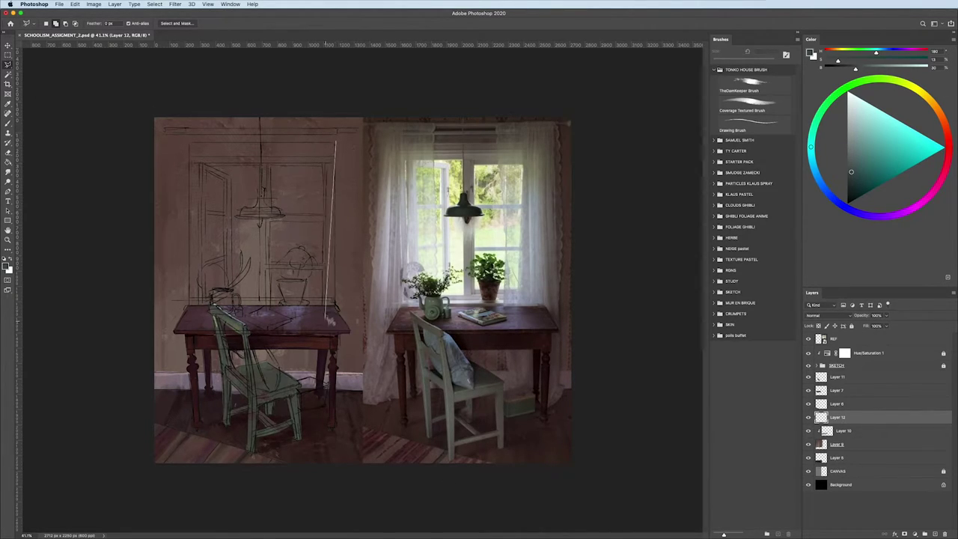
left_click(336, 307)
left_click(191, 318)
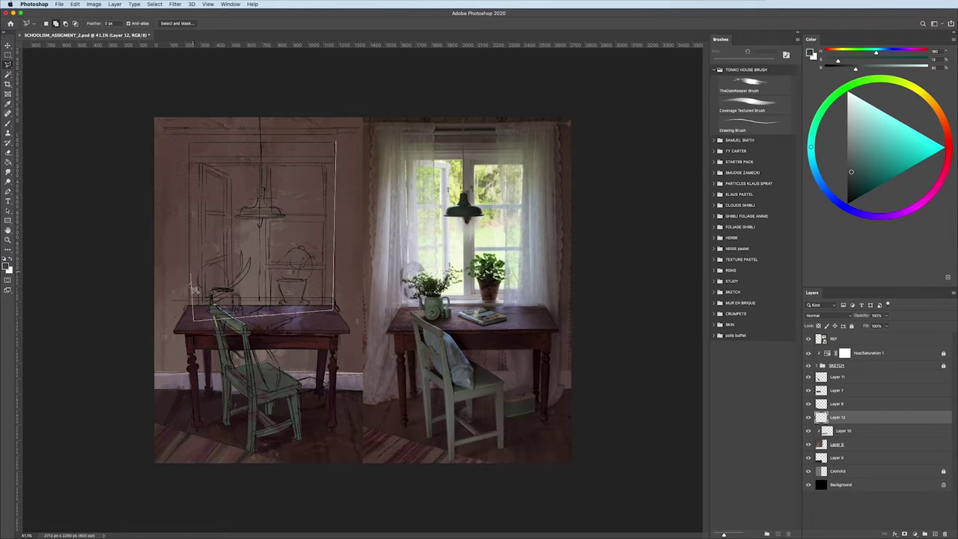
left_click(187, 142)
left_click(339, 143)
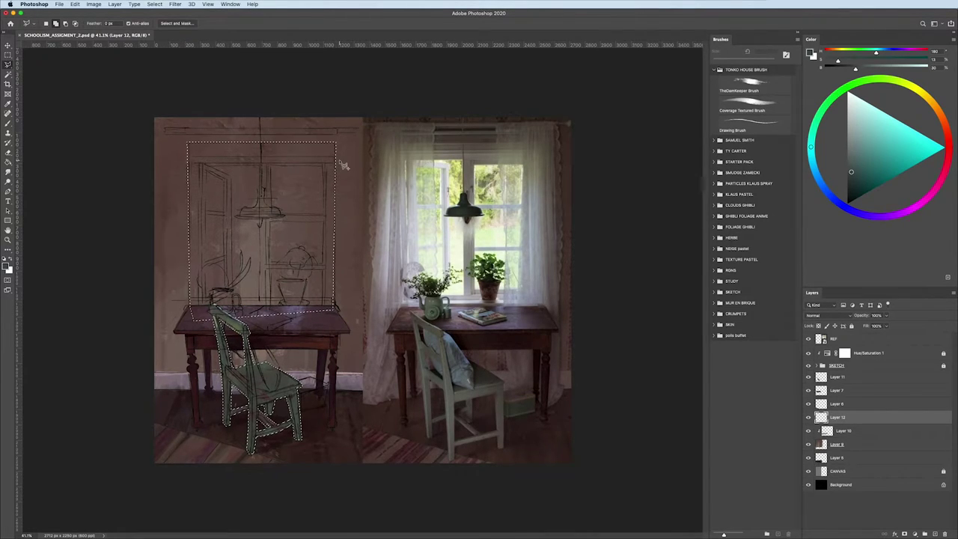
scroll(275, 243, "up", 2)
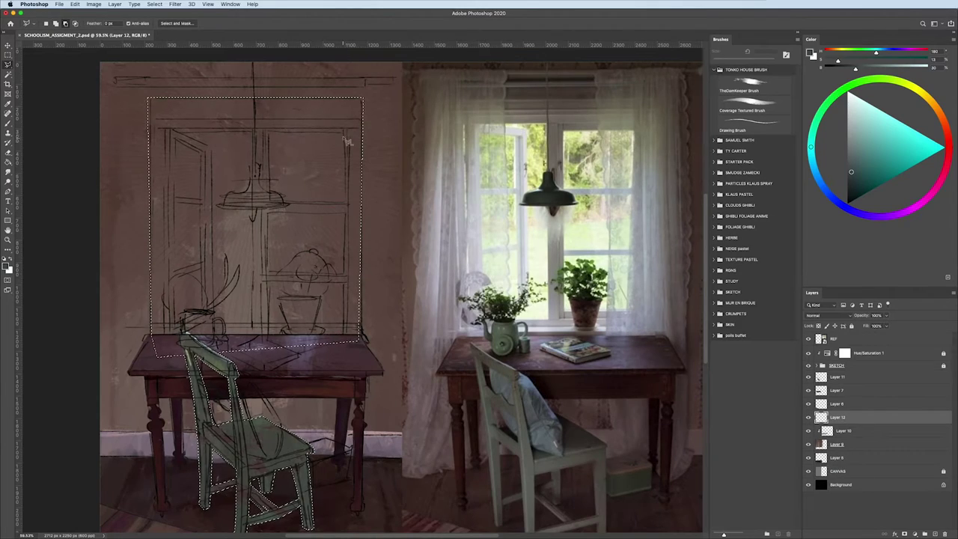
- Subtract the upper right and middle right panes from the frame selection
left_click(65, 23)
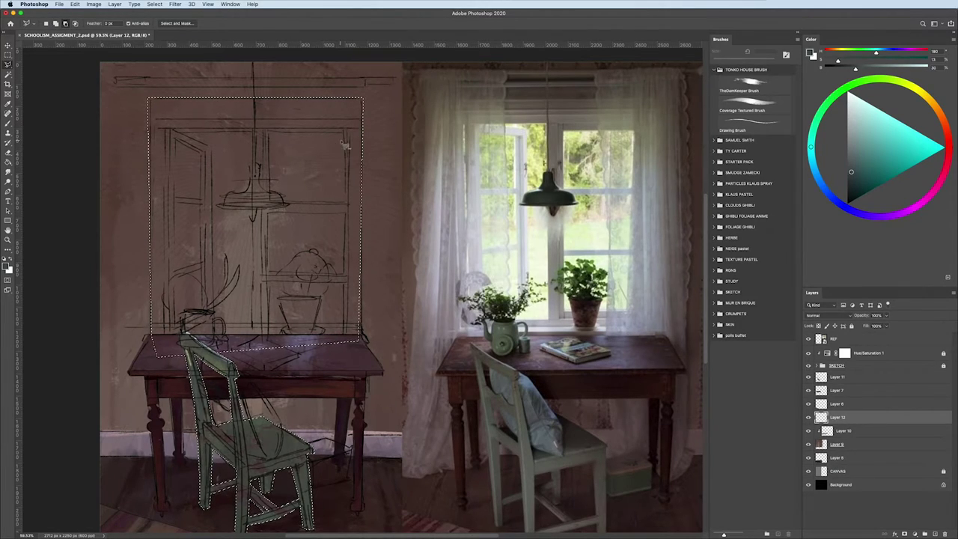
left_click(345, 131)
left_click(345, 201)
left_click(269, 202)
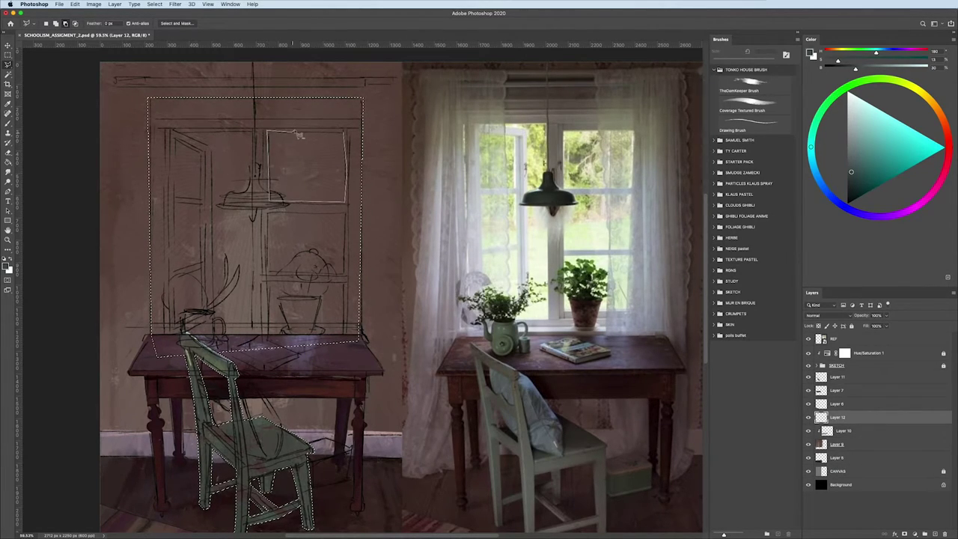
left_click(343, 134)
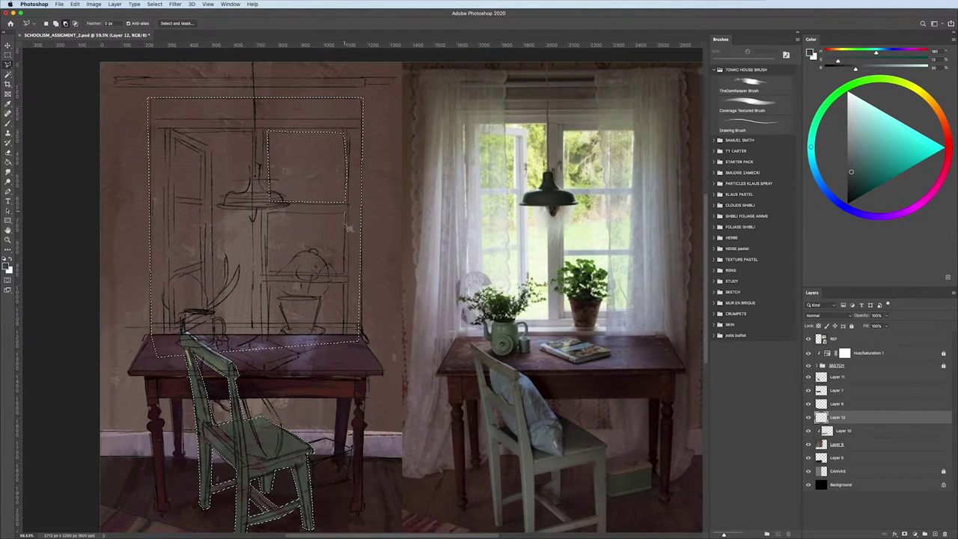
left_click(344, 273)
left_click(267, 273)
left_click(268, 212)
left_click(345, 211)
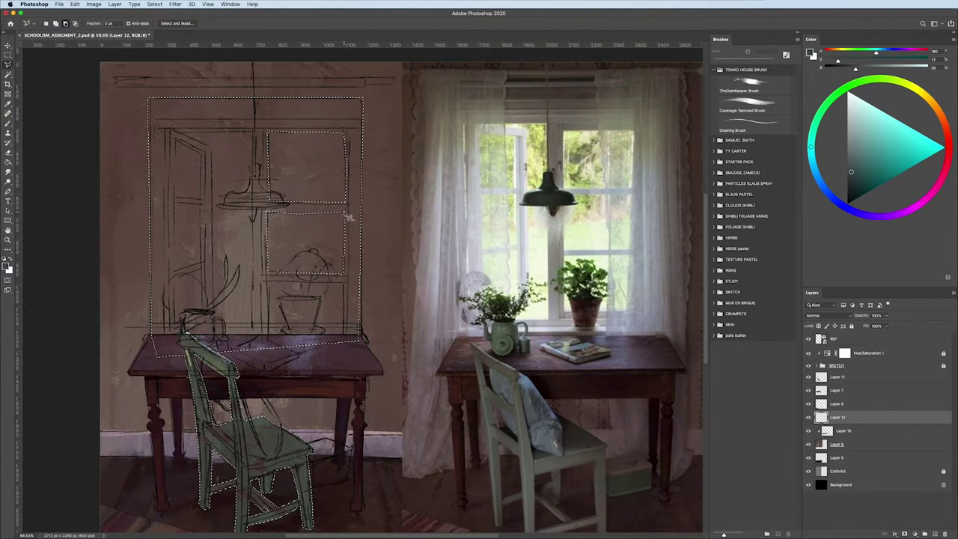
left_click(344, 273)
- Subtract the pane behind the flower pot from the selection
left_click(343, 327)
left_click(266, 327)
left_click(267, 281)
left_click(343, 282)
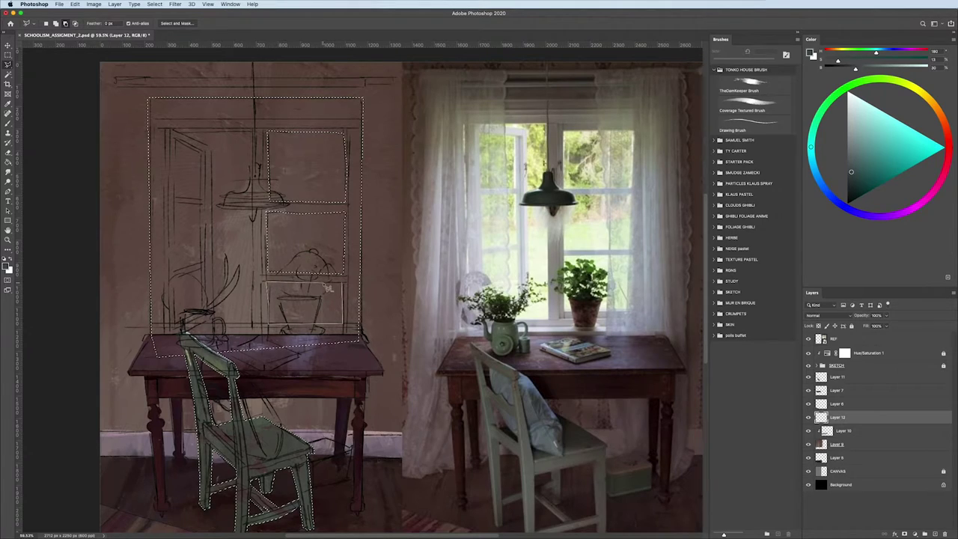
double_click(340, 288)
- Outline the area around the open door, with its slanted left edge
left_click(251, 131)
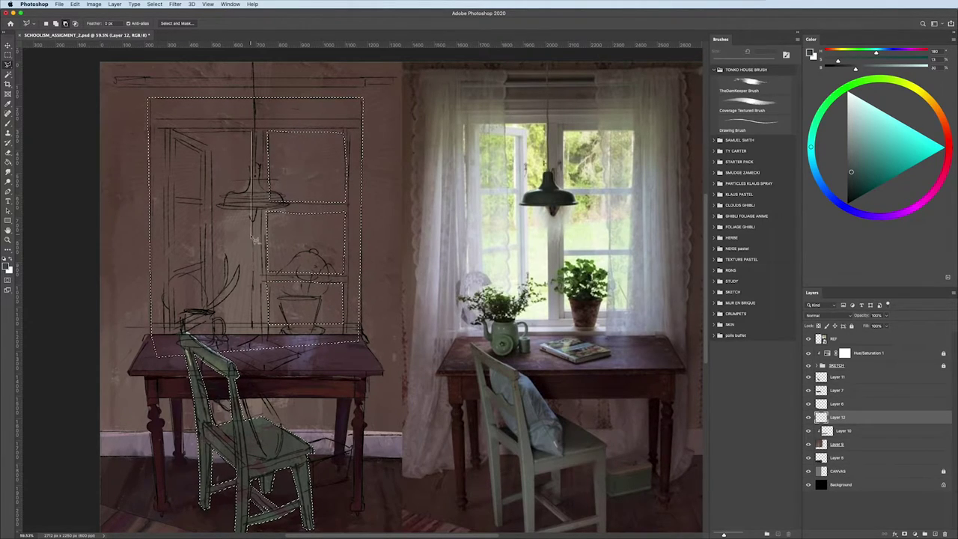
left_click(251, 327)
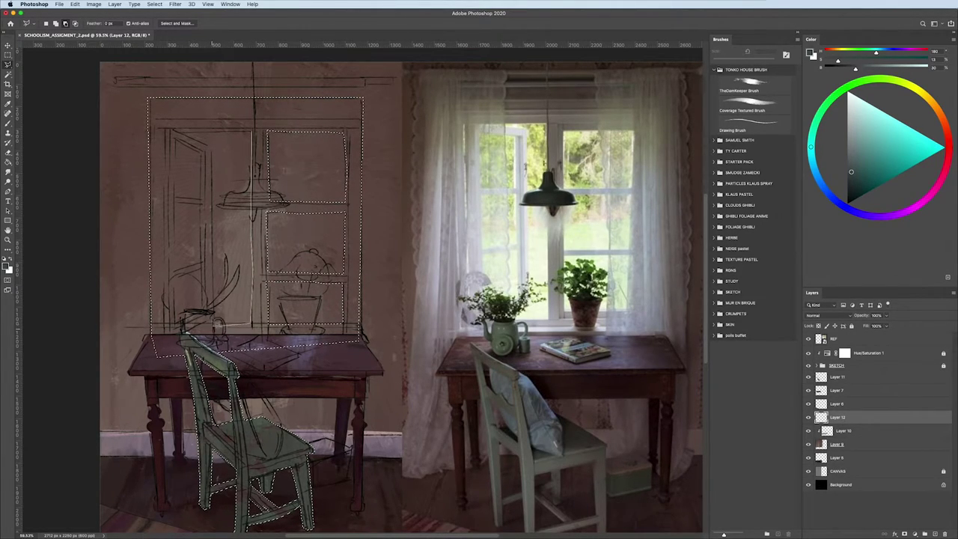
left_click(211, 327)
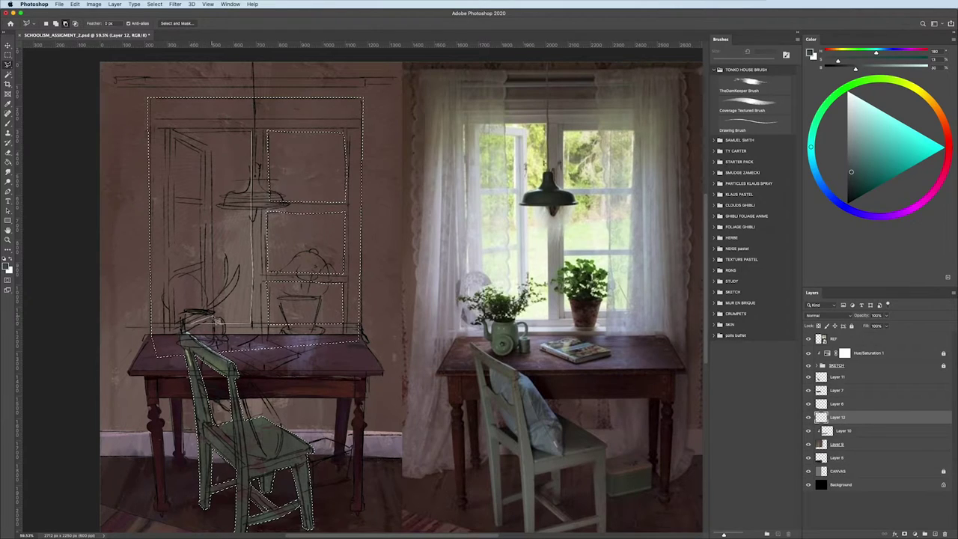
left_click(179, 134)
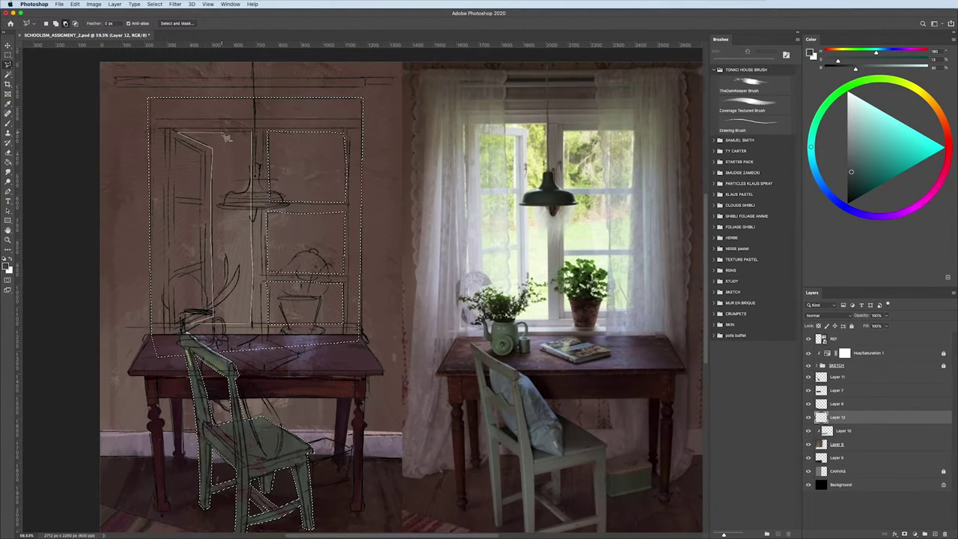
left_click(253, 133)
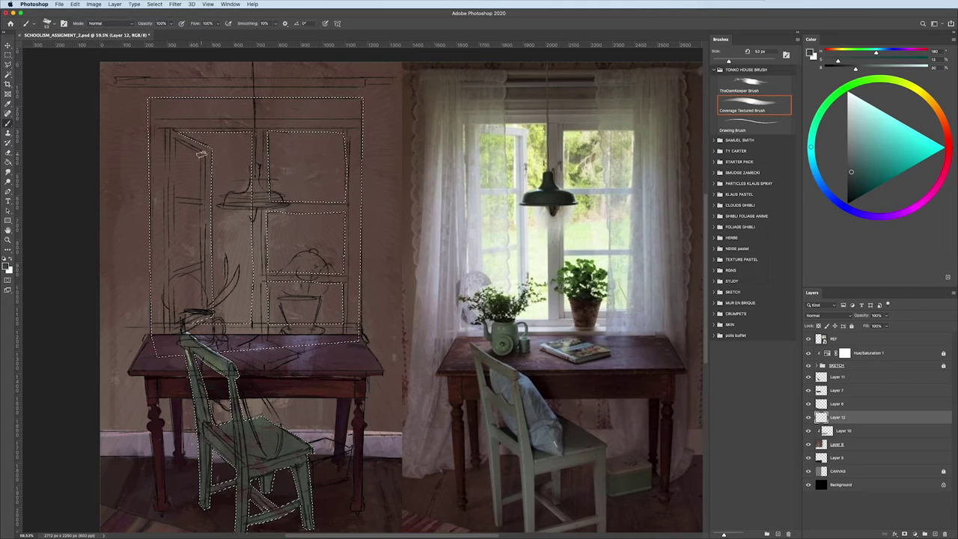
- Cut the upper and lower door panes out of the selection
left_click(175, 138)
left_click(201, 149)
left_click(201, 200)
left_click(174, 196)
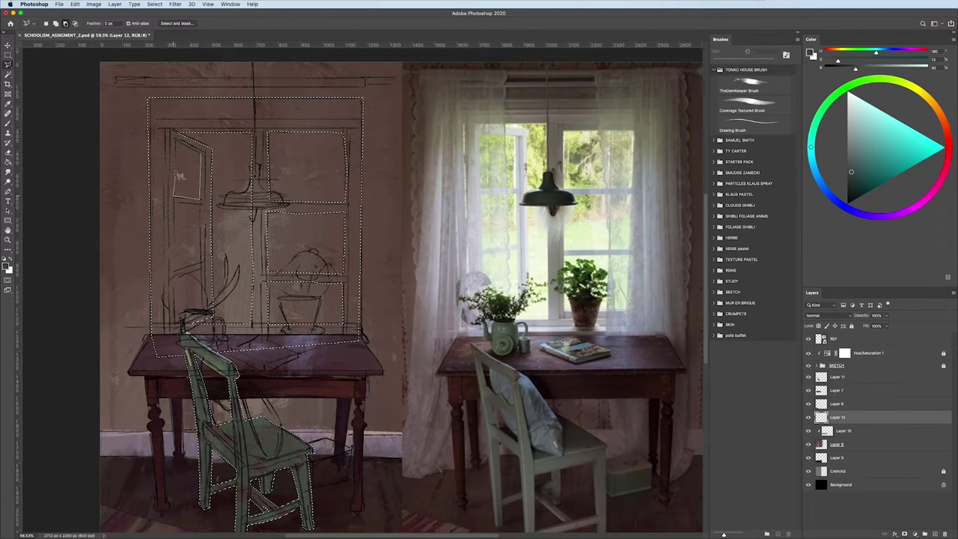
left_click(175, 138)
left_click(201, 203)
left_click(201, 264)
left_click(174, 272)
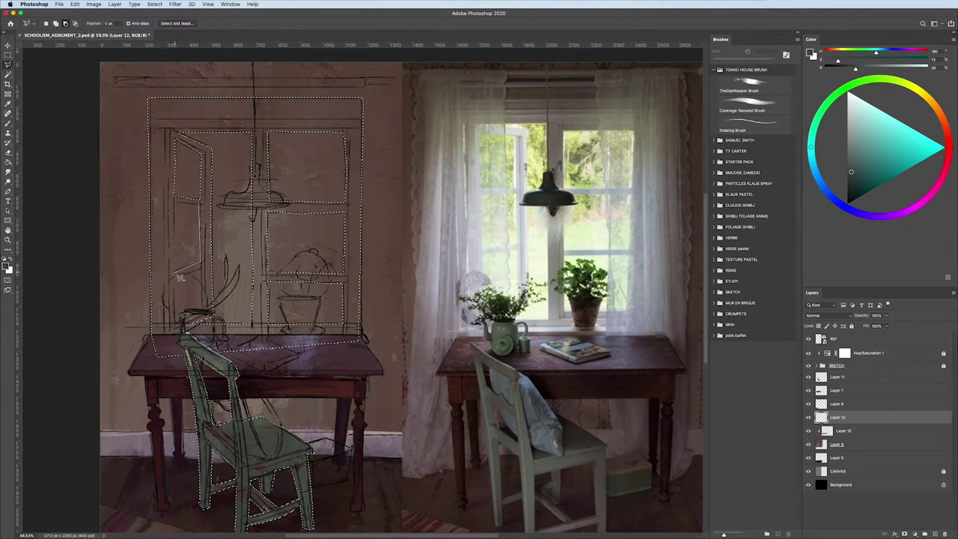
left_click(174, 206)
left_click(176, 204)
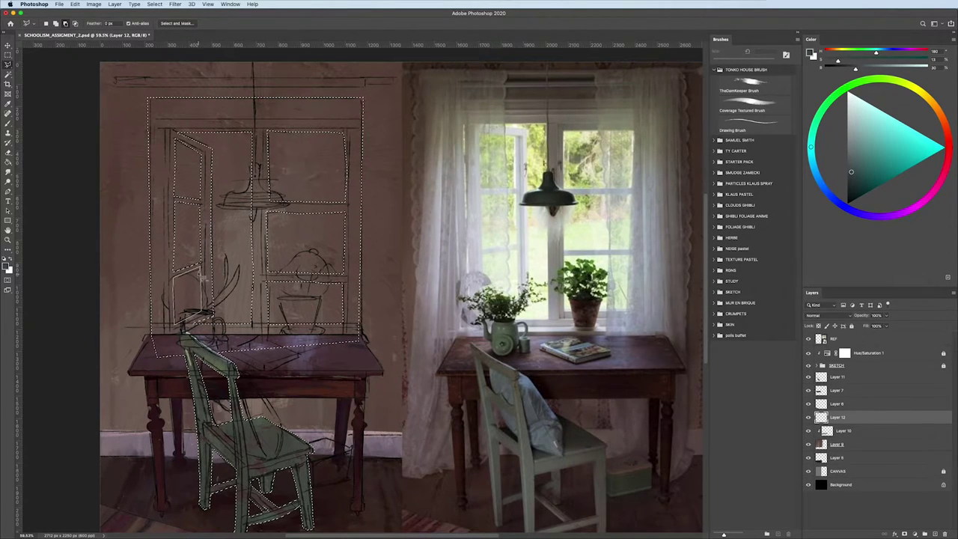
left_click(172, 273)
- Hide the SKETCH group and return to the brush, viewing the whole painting
scroll(94, 274, "down", 5)
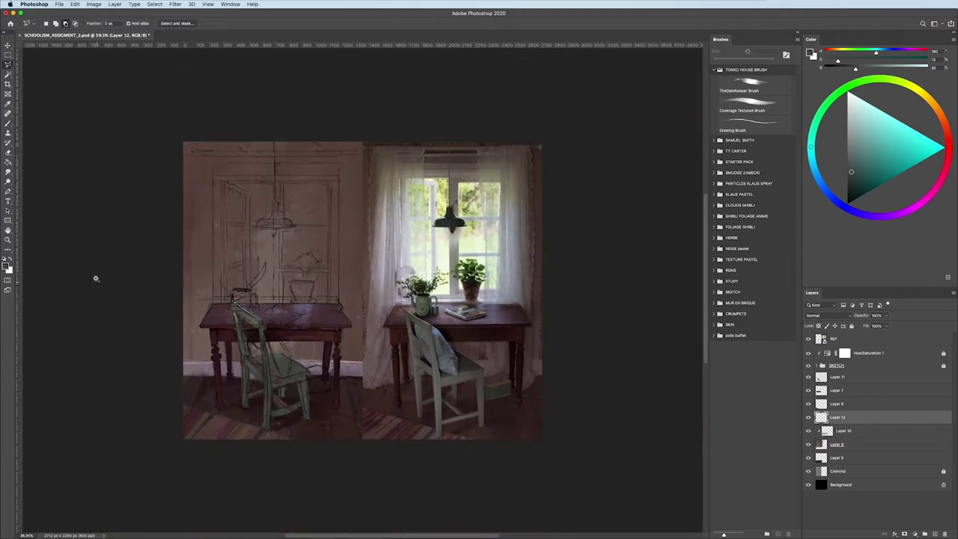
left_click(807, 366)
key("ctrl+plus")
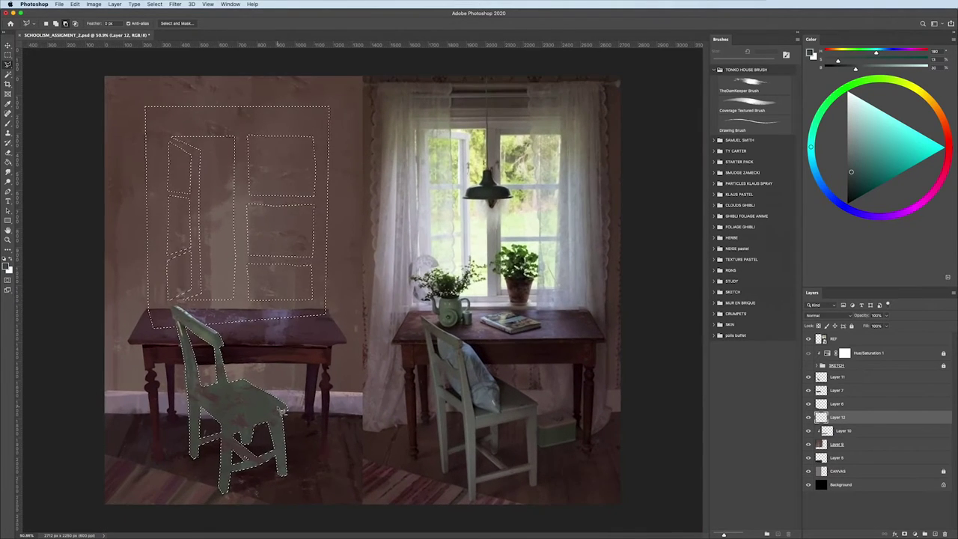
key("b")
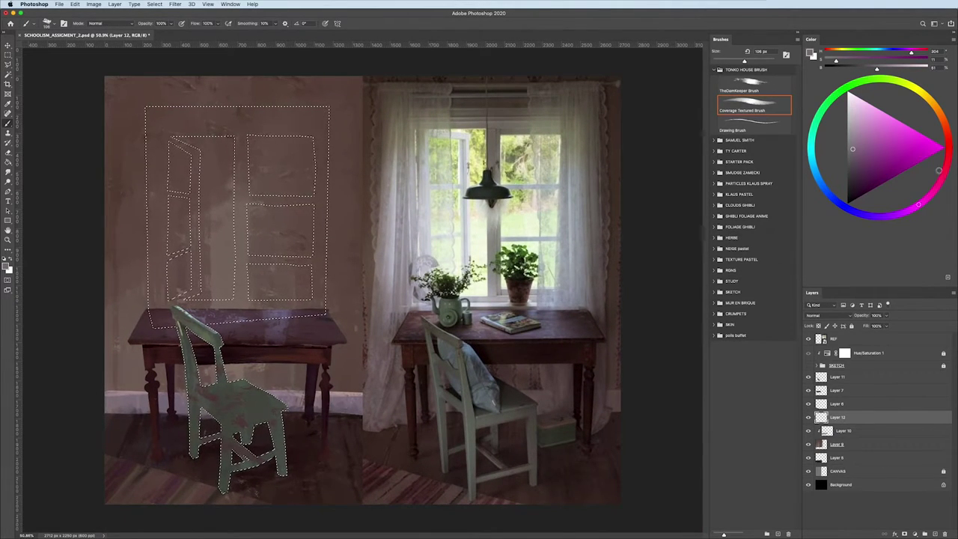
key("ctrl+minus")
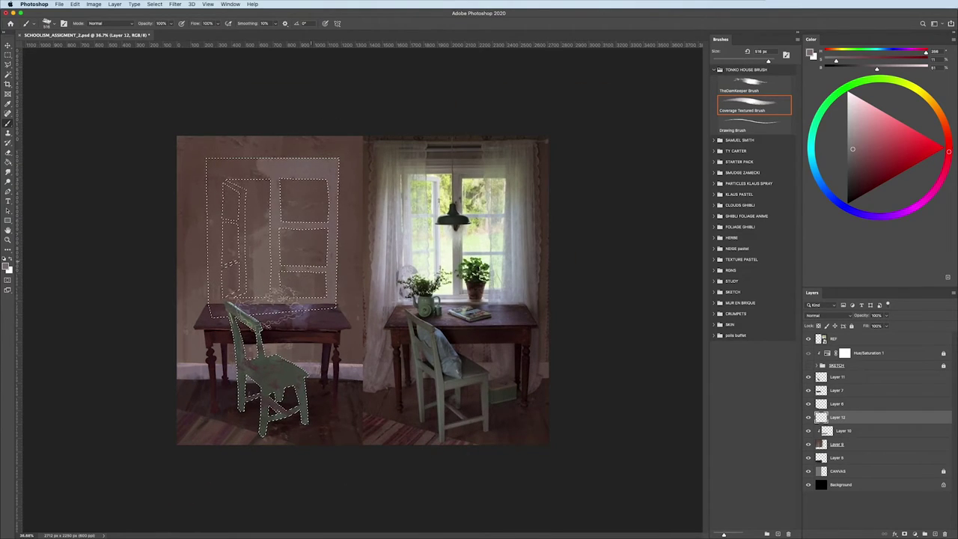
- Try lighter and dark warm brown colours, shrinking the brush to about 105 px
left_click(283, 191, "alt")
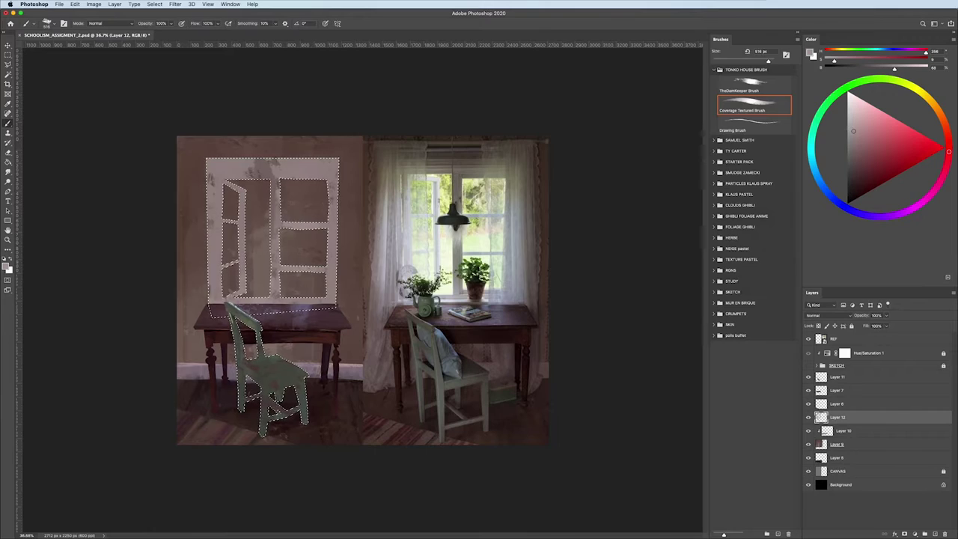
left_click_drag(329, 212, 303, 212)
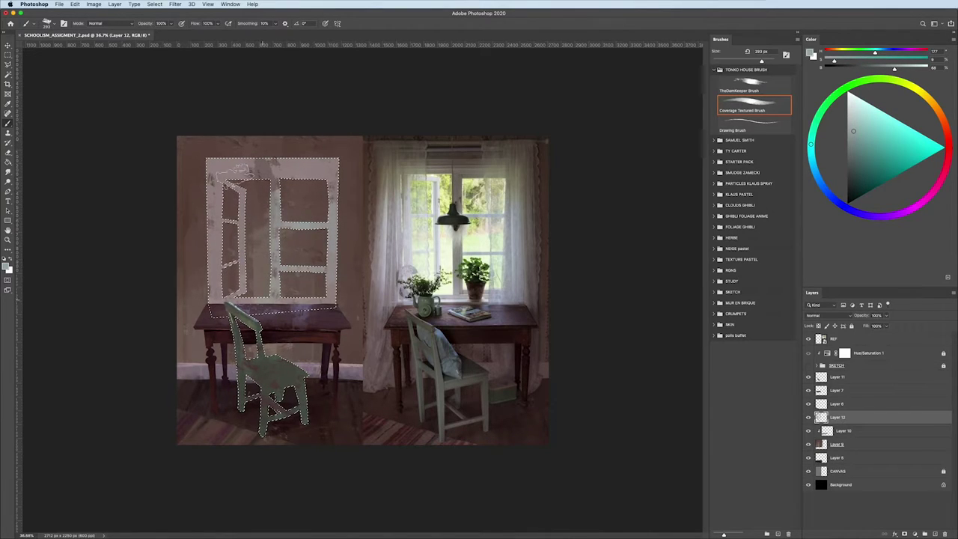
left_click_drag(630, 285, 627, 281)
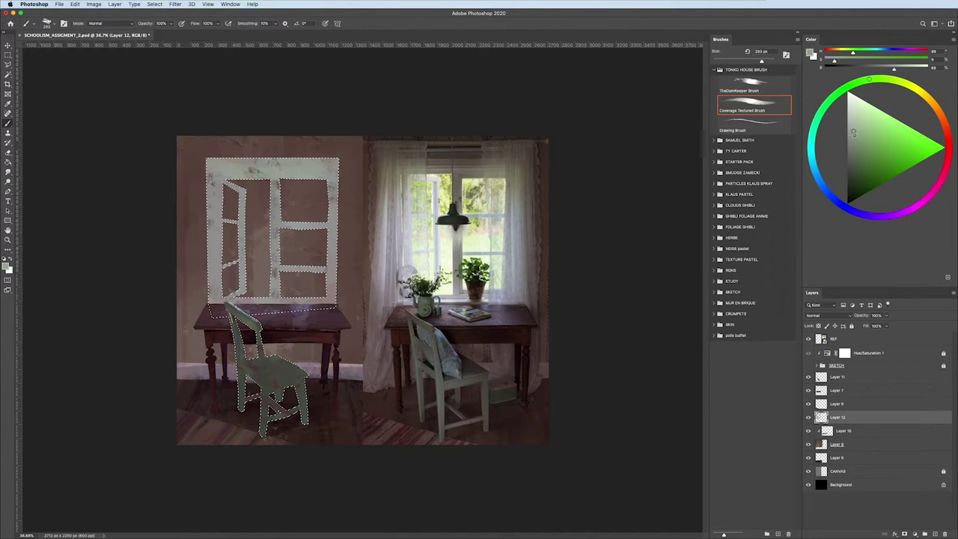
left_click(225, 146, "alt")
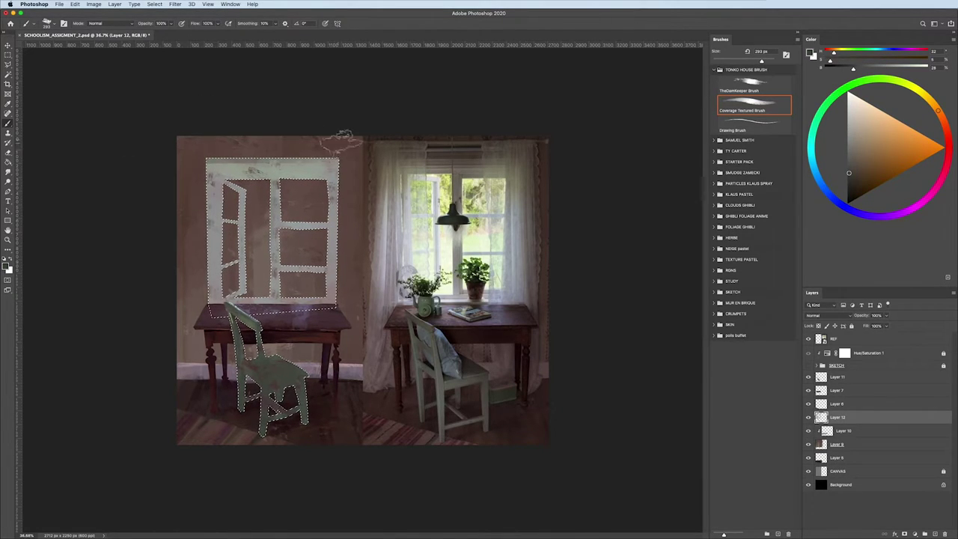
left_click_drag(314, 143, 284, 144)
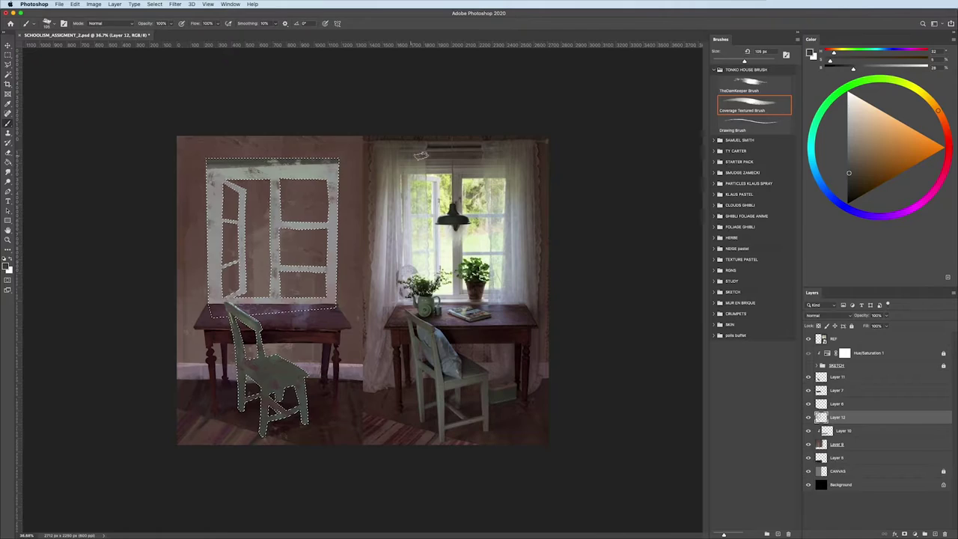
- Sample the light frame colour and paint the frame's top bar with a 183 px brush
left_click(232, 168, "alt")
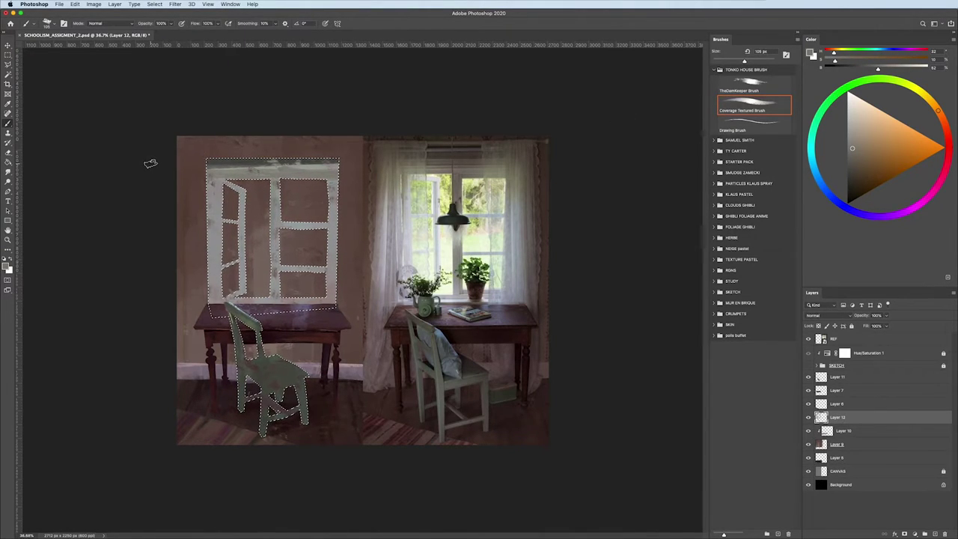
left_click(228, 170, "alt")
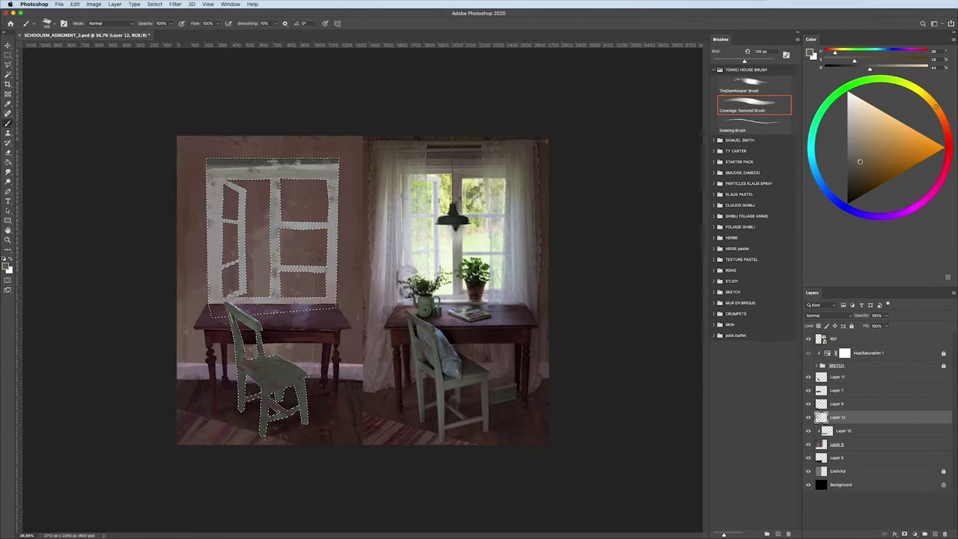
left_click_drag(265, 156, 299, 156)
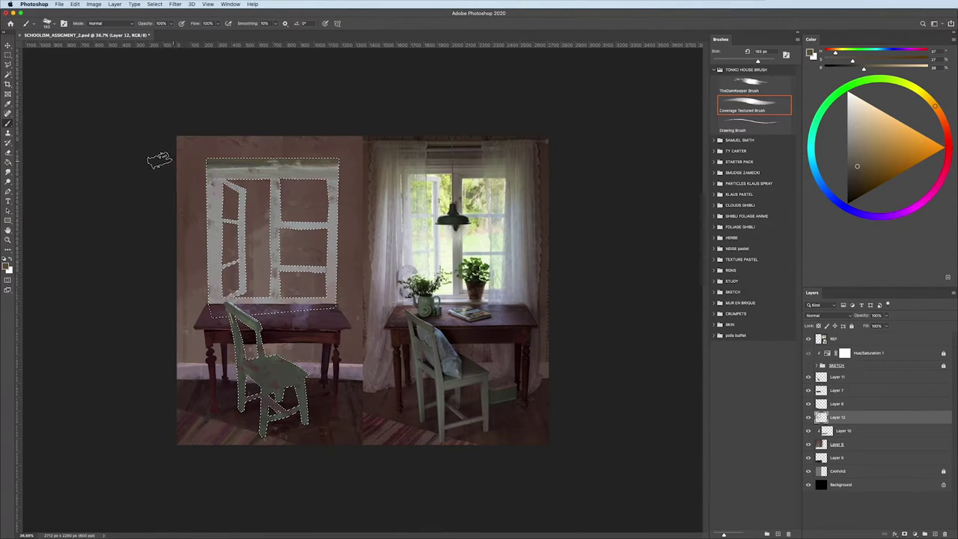
left_click(850, 147)
left_click_drag(319, 170, 213, 169)
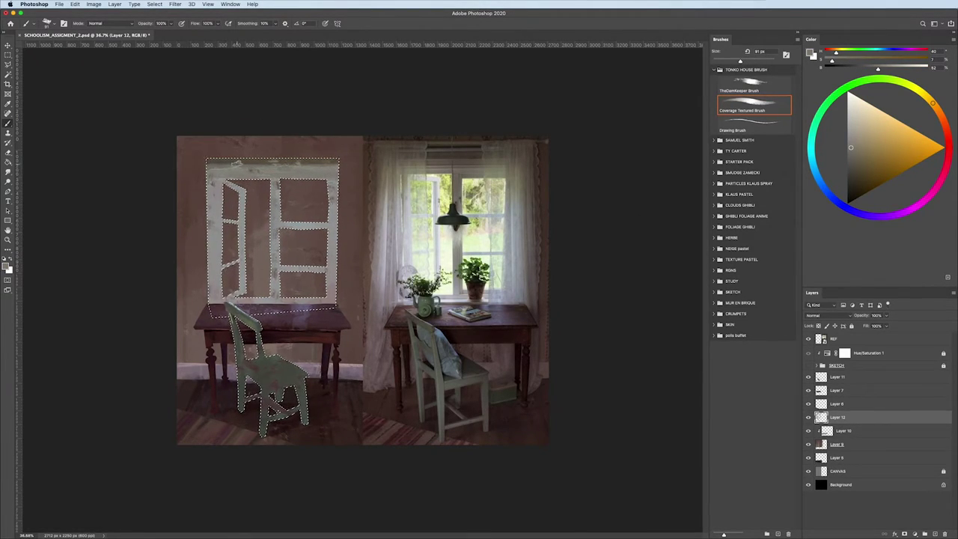
- Deselect the frame and add a new empty Layer 13
scroll(131, 257, "down", 2)
scroll(128, 257, "up", 1)
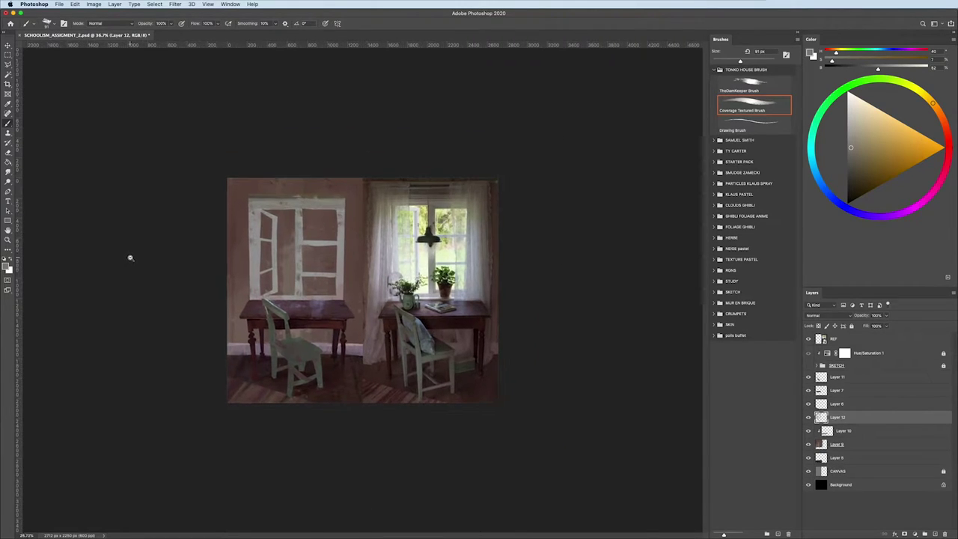
scroll(129, 256, "up", 1)
scroll(132, 259, "up", 2)
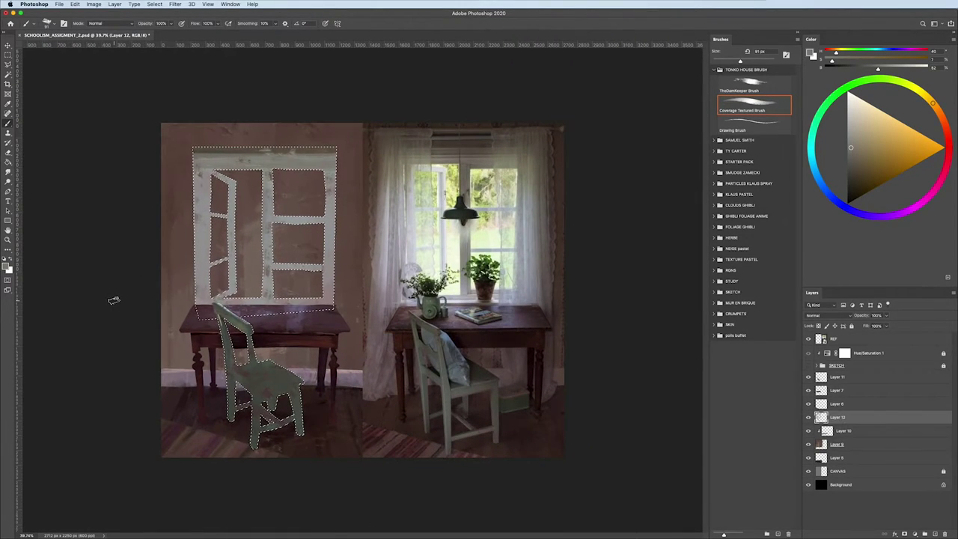
key("ctrl+d")
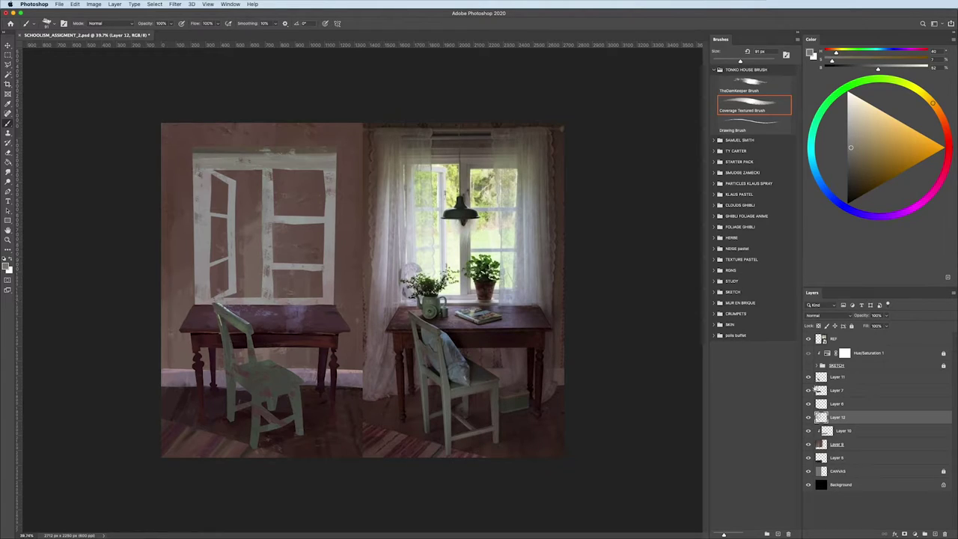
left_click(933, 533)
- Lasso the window area and fill the panes with yellow-green using a 268 px brush
key("l")
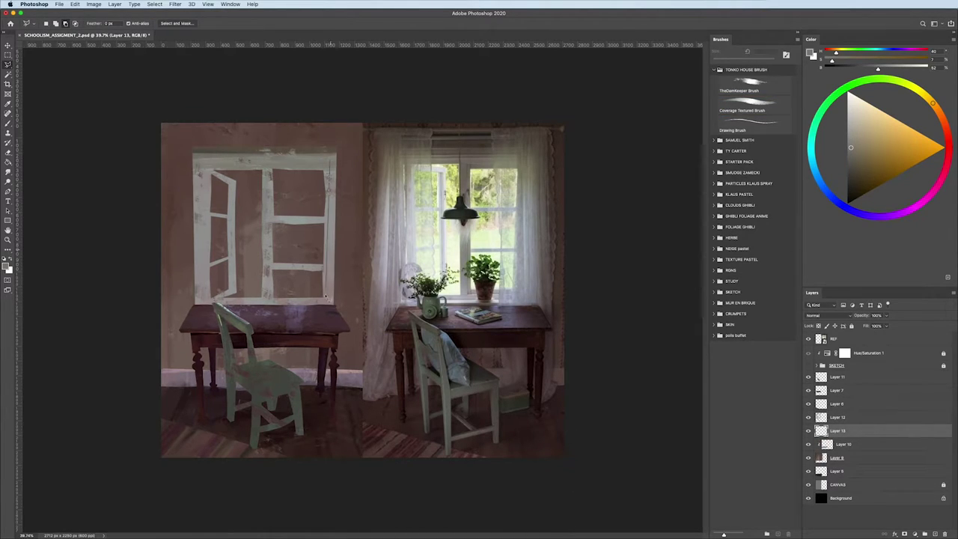
left_click_drag(337, 164, 199, 303)
key("b")
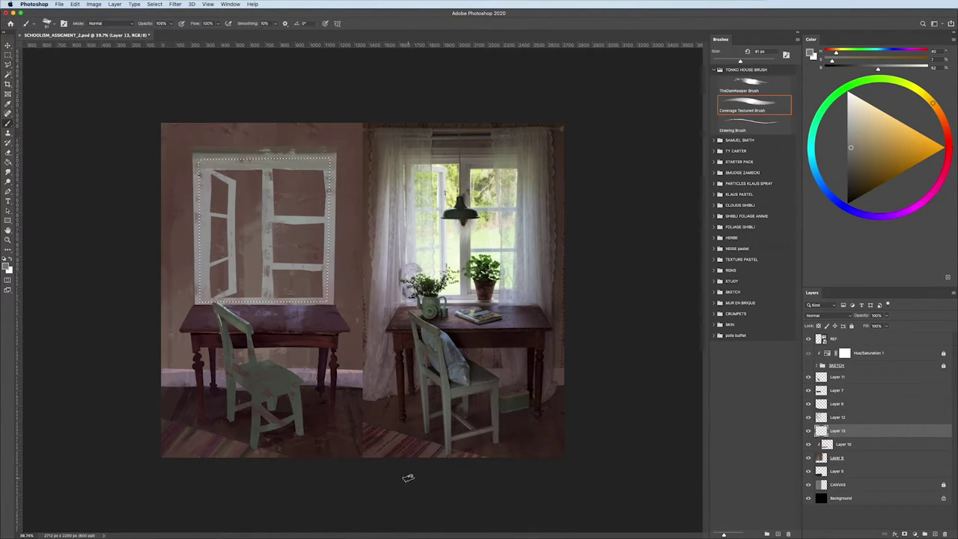
left_click_drag(932, 103, 904, 83)
left_click(870, 117)
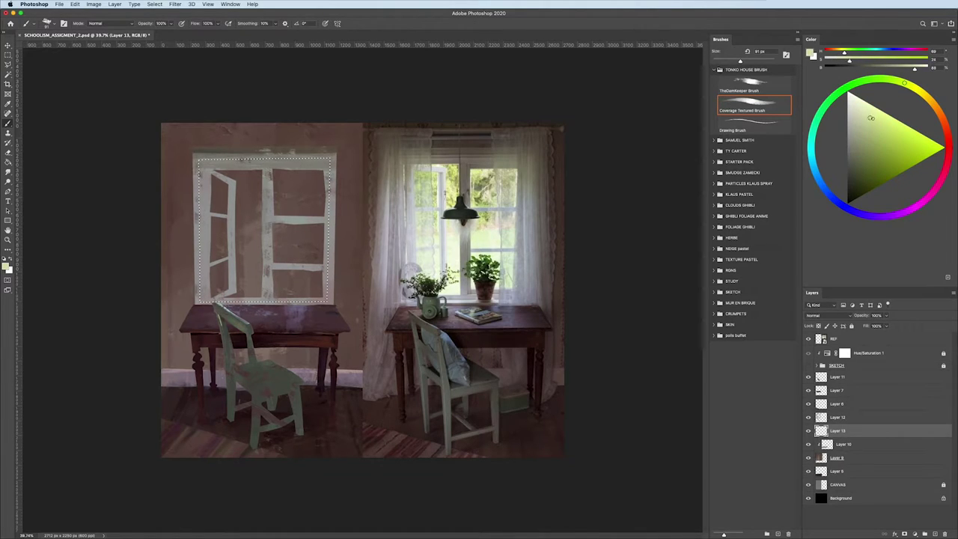
left_click_drag(878, 119, 896, 127)
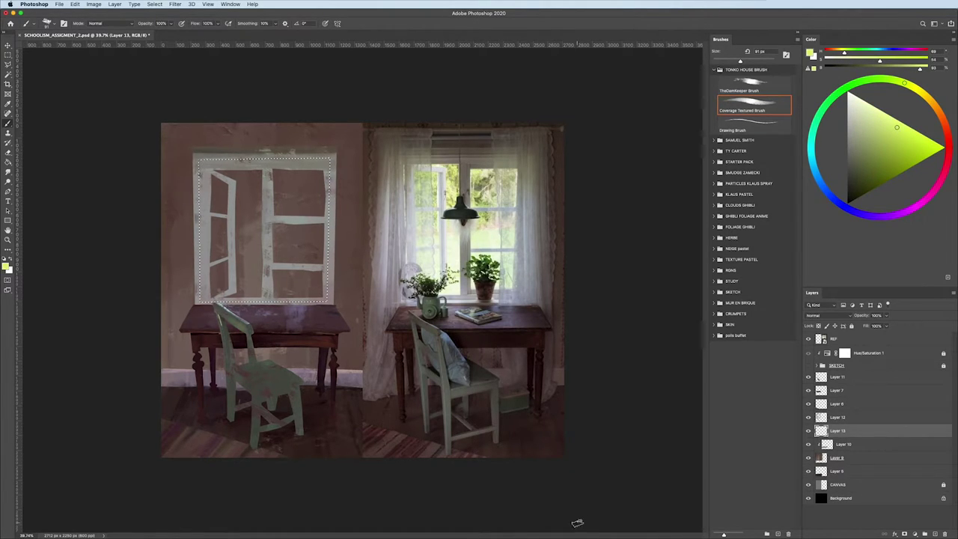
mouse_move(299, 239)
left_mouse_down()
mouse_move(254, 208)
mouse_move(291, 246)
mouse_move(279, 284)
mouse_move(224, 262)
left_mouse_up()
- Lighten the lower window view, then pick greyer and darker greens at about 158 px
left_click(855, 107)
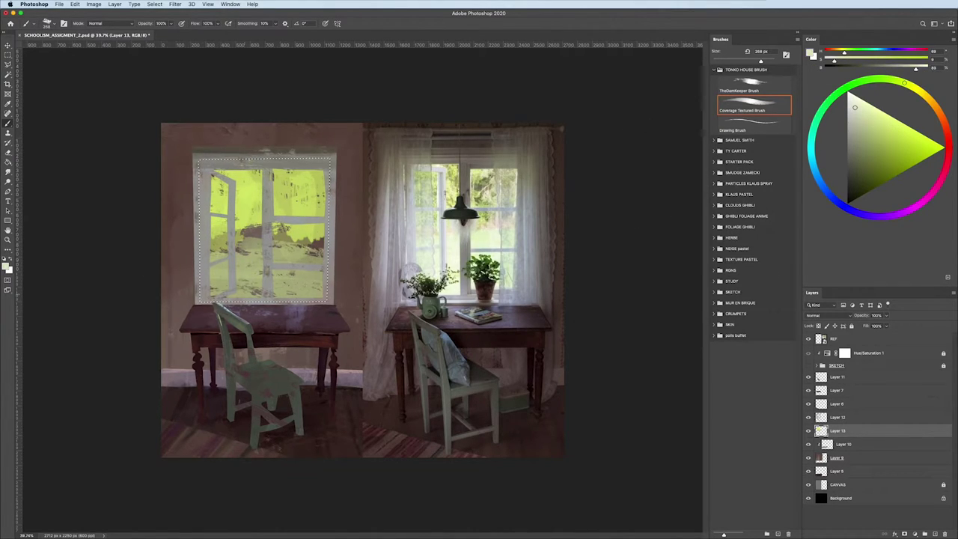
mouse_move(299, 282)
left_mouse_down()
mouse_move(247, 262)
mouse_move(247, 239)
mouse_move(224, 254)
mouse_move(282, 221)
mouse_move(299, 187)
mouse_move(288, 209)
mouse_move(250, 217)
mouse_move(224, 180)
left_mouse_up()
key("bracketright")
key("bracketright")
key("bracketleft")
left_click(857, 150)
key("bracketleft")
key("bracketleft")
key("bracketleft")
left_click(865, 164)
- Paint light strokes across the left panes and darker strokes along the left window edge
key("comma")
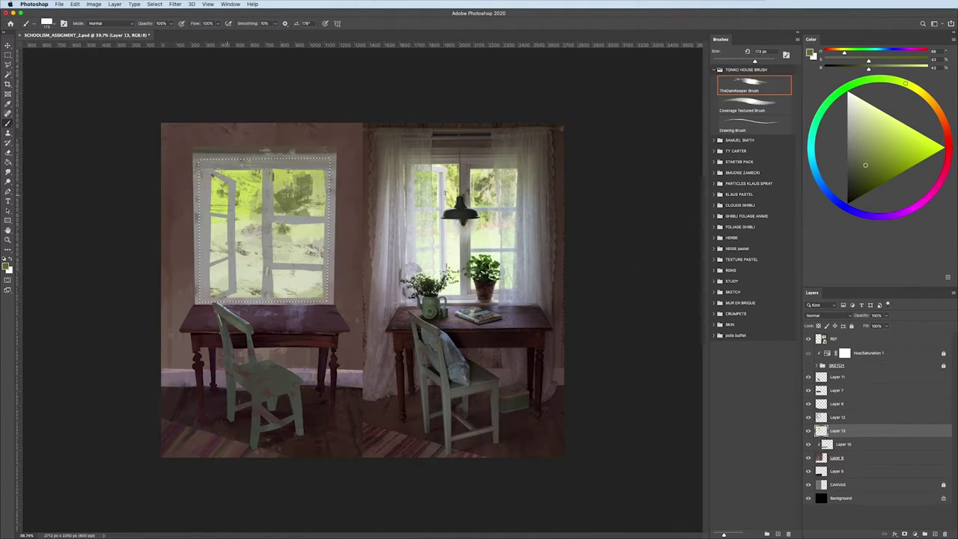
key("bracketright")
key("bracketright")
key("bracketright")
left_click_drag(864, 127, 859, 106)
key("period")
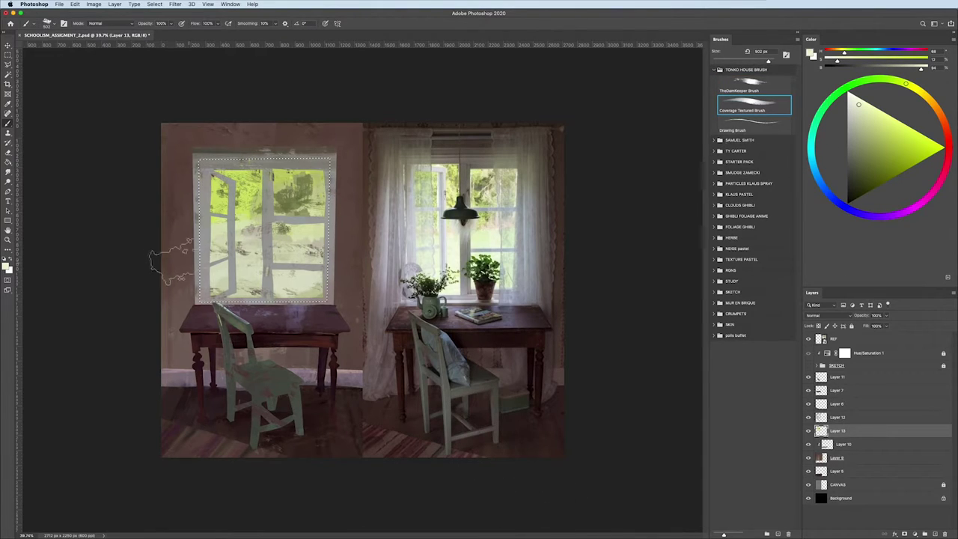
left_click_drag(224, 247, 284, 228)
left_click_drag(224, 240, 254, 179)
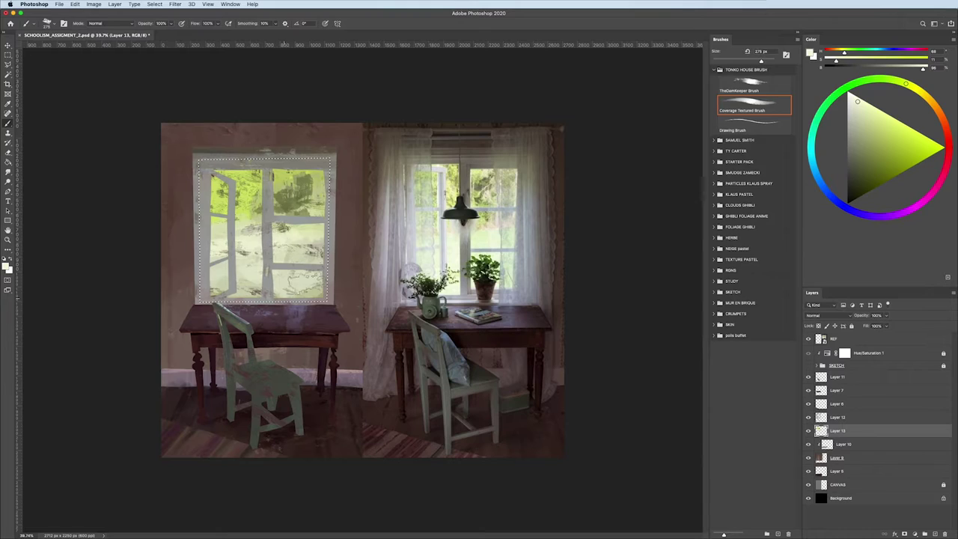
left_click(873, 123)
left_click_drag(210, 161, 211, 243)
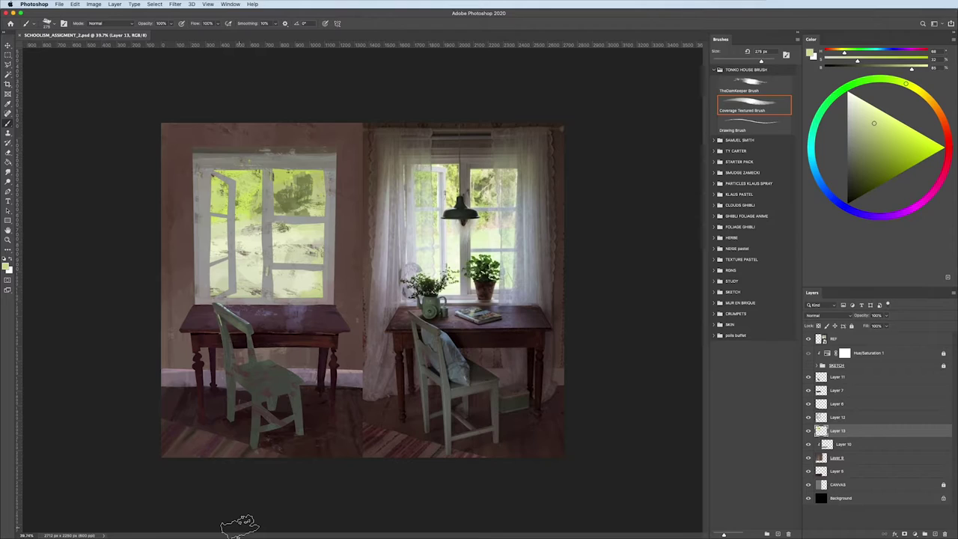
- Dab a pale cyan-grey touch near the window frame with a 94 px brush
left_click(292, 232, "alt")
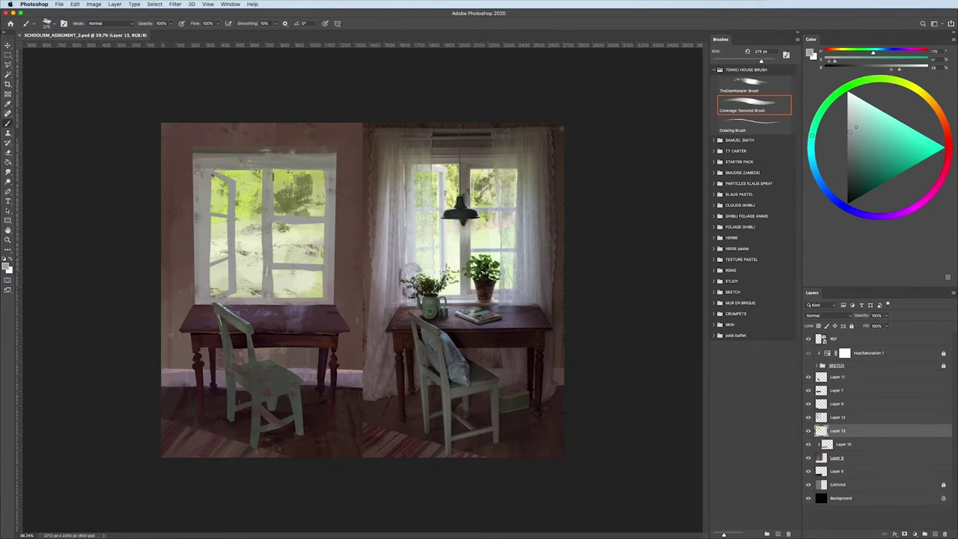
left_click_drag(318, 221, 307, 221)
left_click(311, 219)
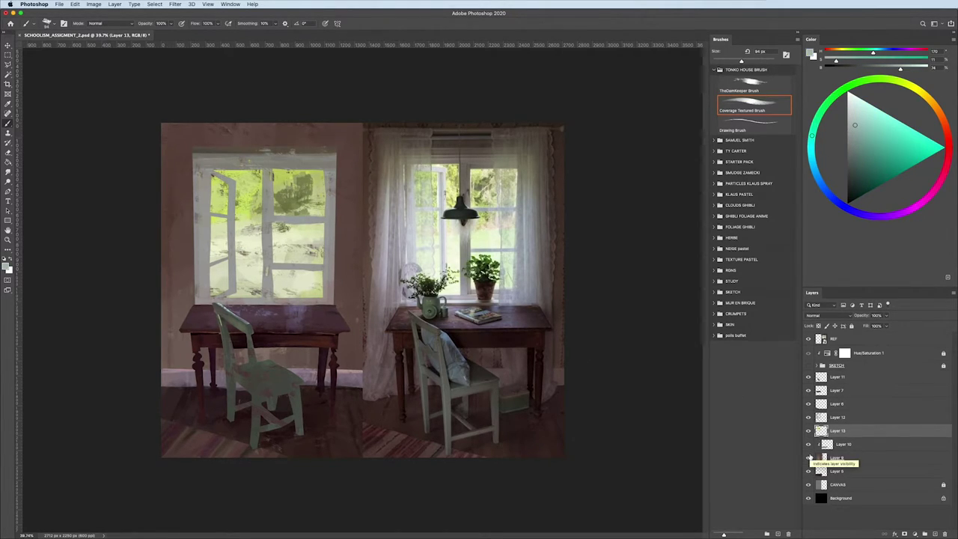
- On Layer 12, paint thin white lines along the two mullions with the Drawing Brush
left_click(817, 417)
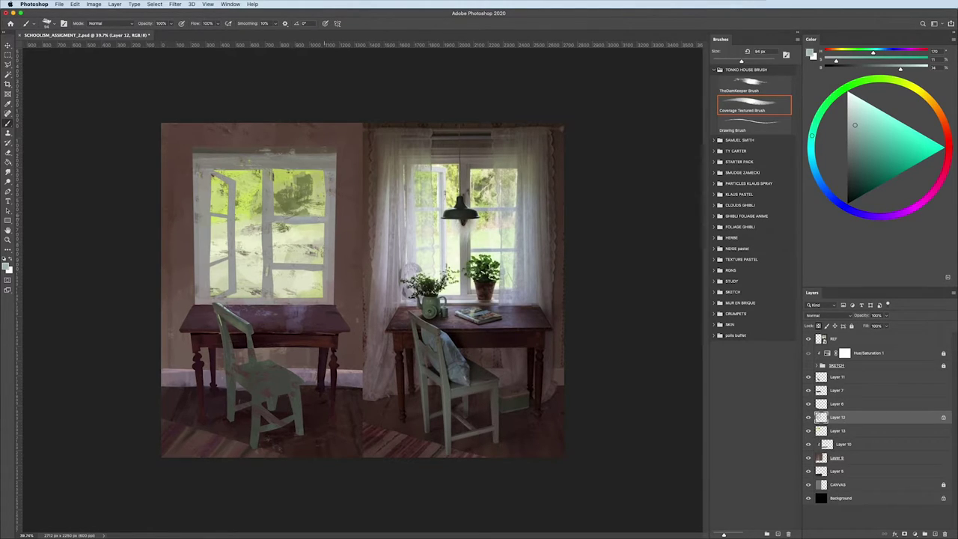
left_click(461, 296, "alt")
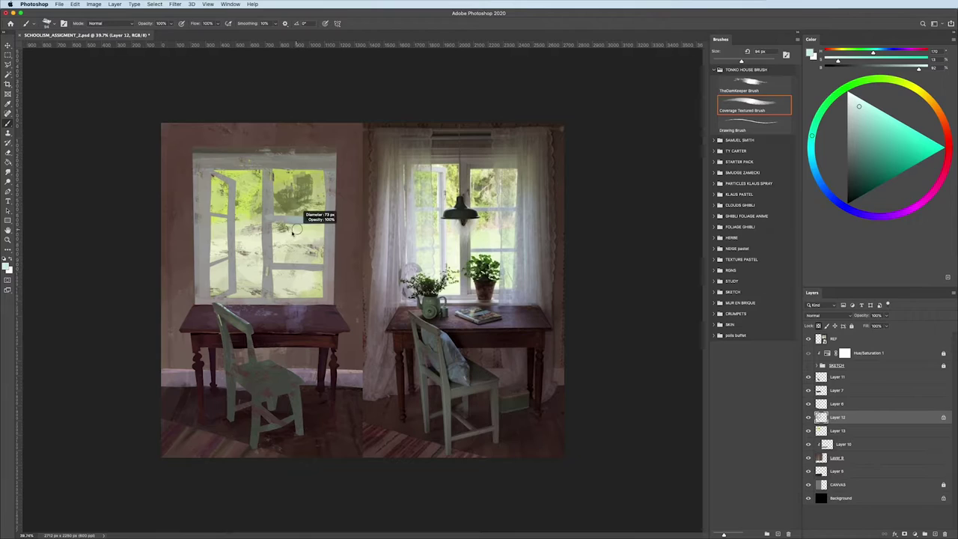
key(".")
left_click_drag(323, 217, 276, 217)
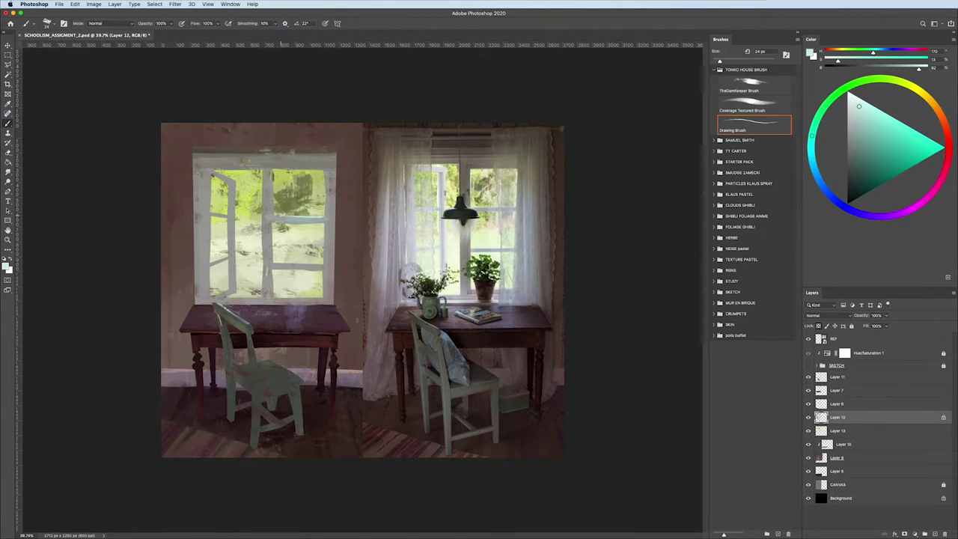
left_click_drag(321, 264, 284, 264)
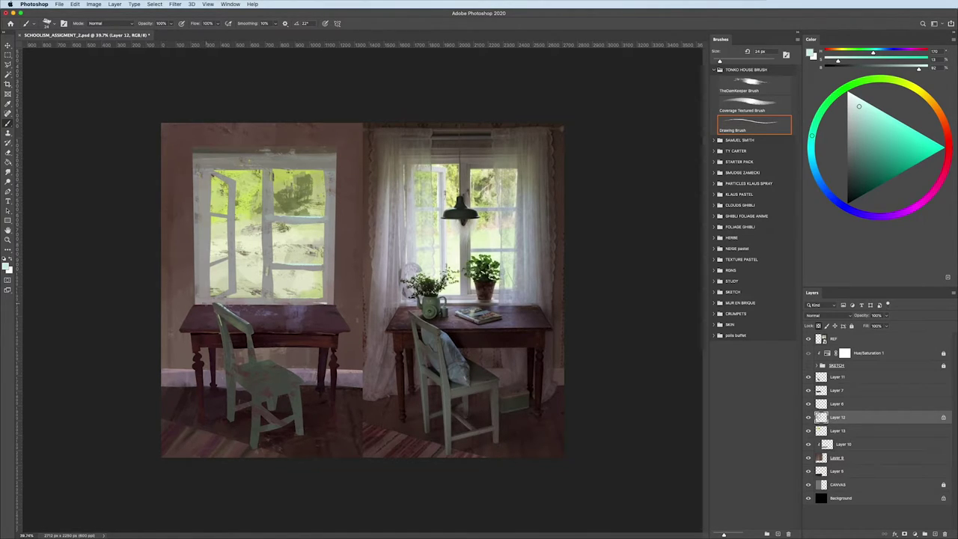
- Paint light highlight strokes along the window sill, then add darker muted-red strokes over it
left_click_drag(202, 304, 314, 304)
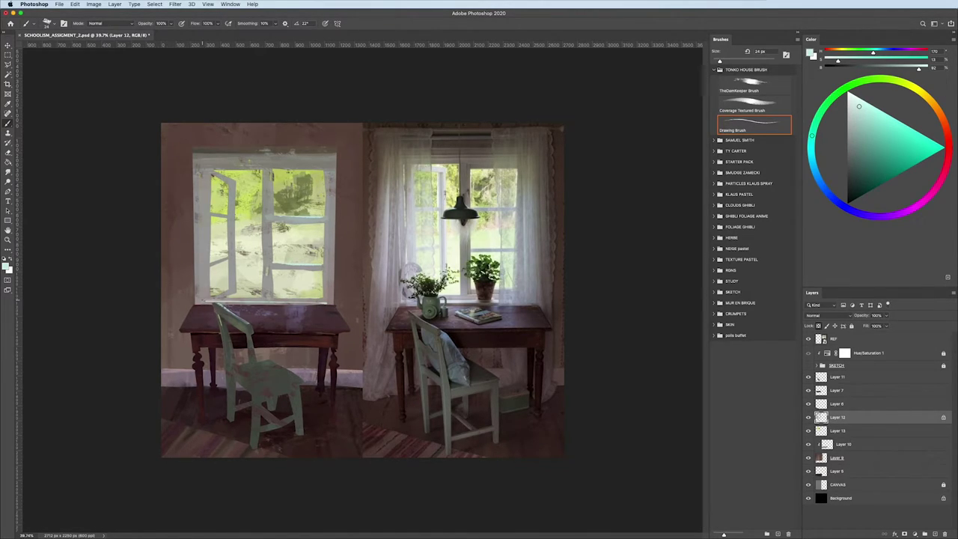
left_click_drag(202, 301, 322, 301)
left_click_drag(202, 300, 322, 301)
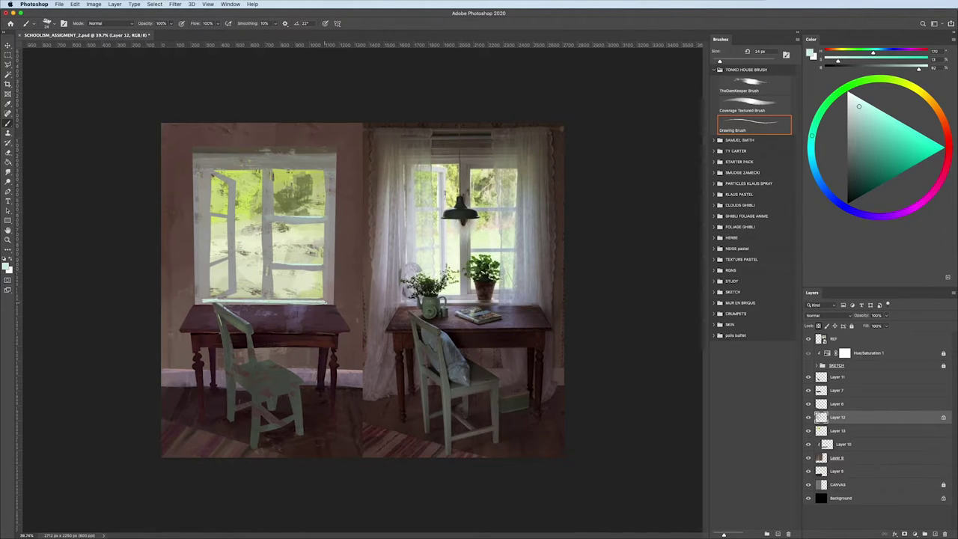
left_click_drag(211, 301, 319, 318)
left_click(261, 323, "alt")
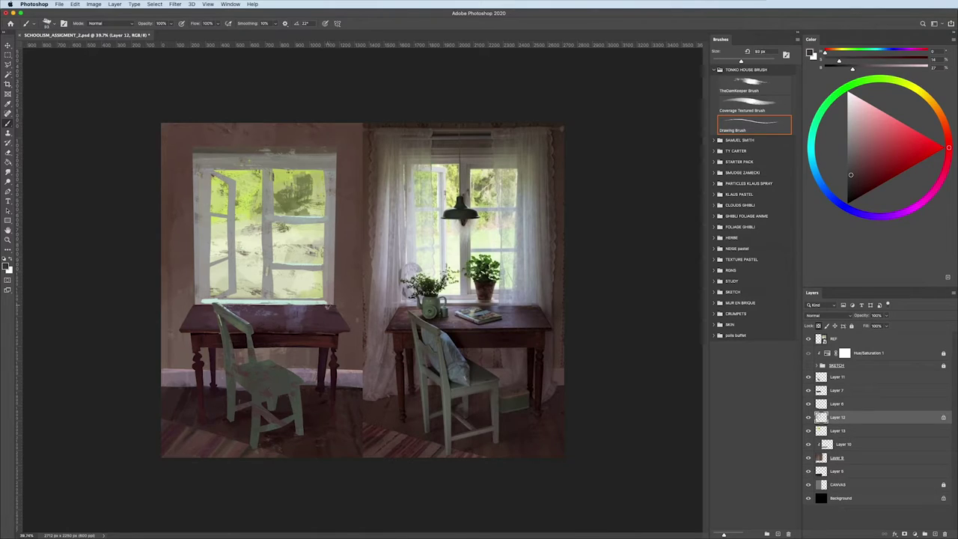
mouse_move(188, 303)
left_mouse_down()
mouse_move(337, 304)
mouse_move(274, 307)
left_mouse_up()
- Sample a green from the painting and save the document
left_click(287, 309, "alt")
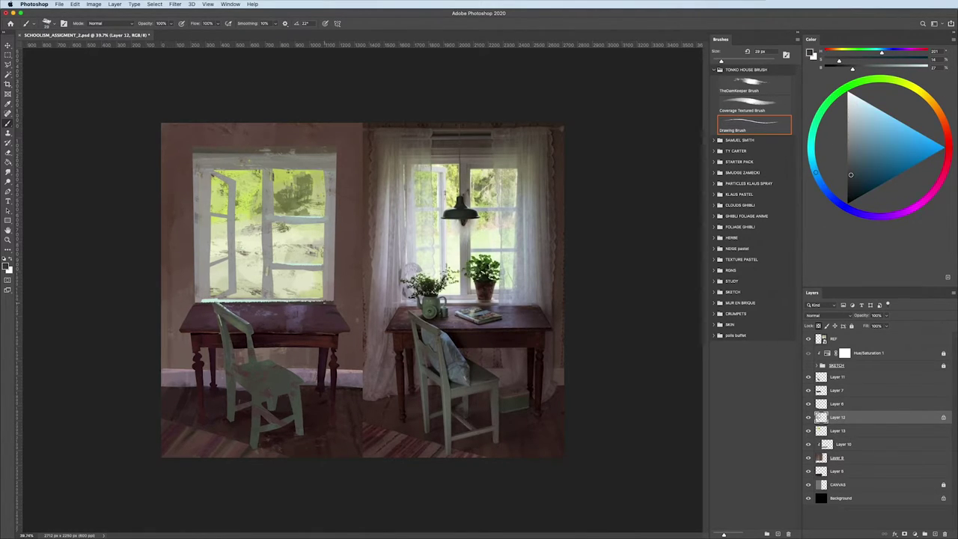
right_click(260, 305)
left_click(247, 301, "alt")
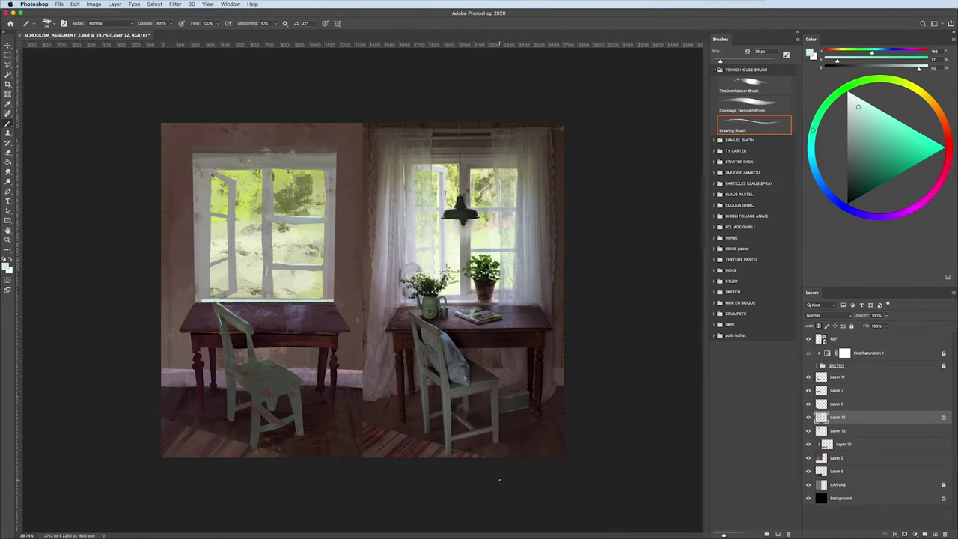
key("ctrl+s")
- Sample the light window colour and lighten the left window frame at 44% brush opacity
left_click(294, 265, "alt")
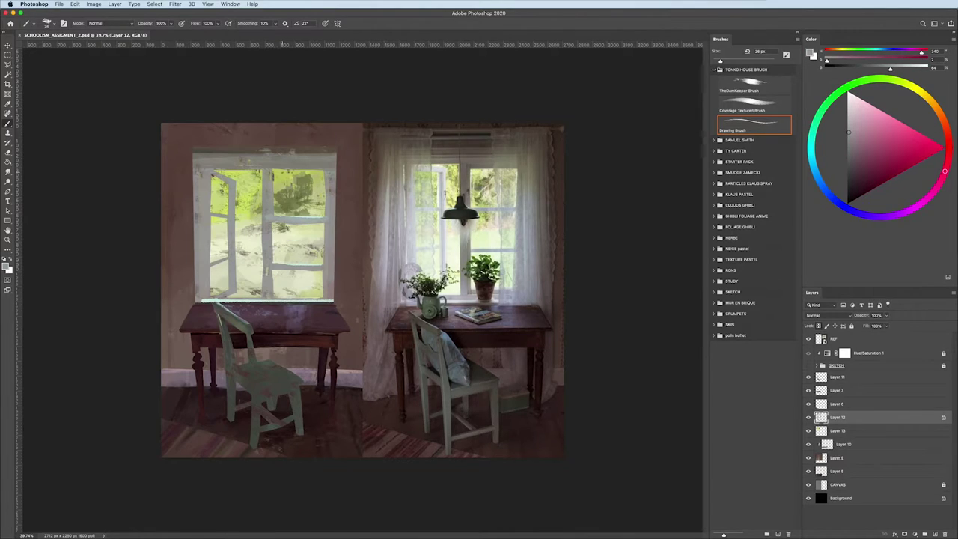
left_click(265, 301, "alt")
left_click_drag(226, 187, 227, 245)
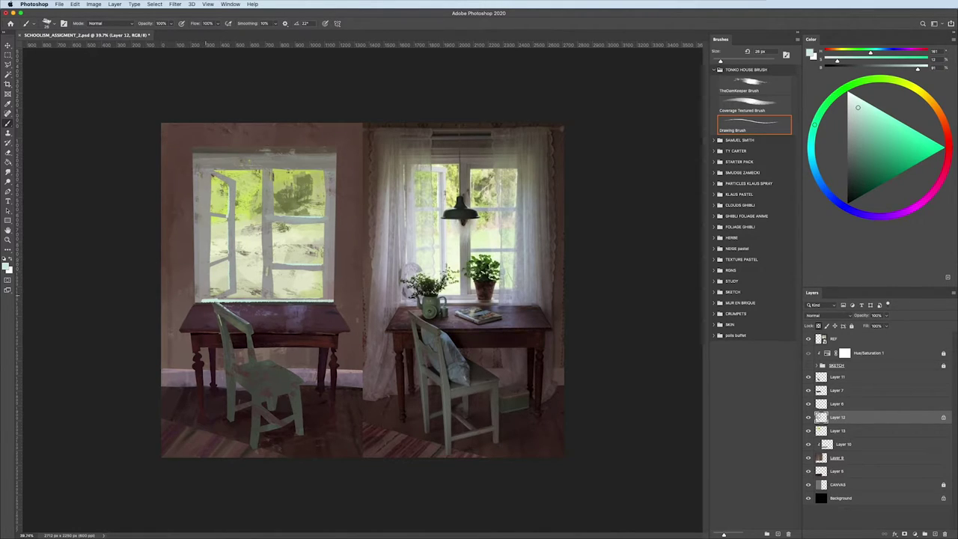
left_click_drag(235, 268, 224, 247)
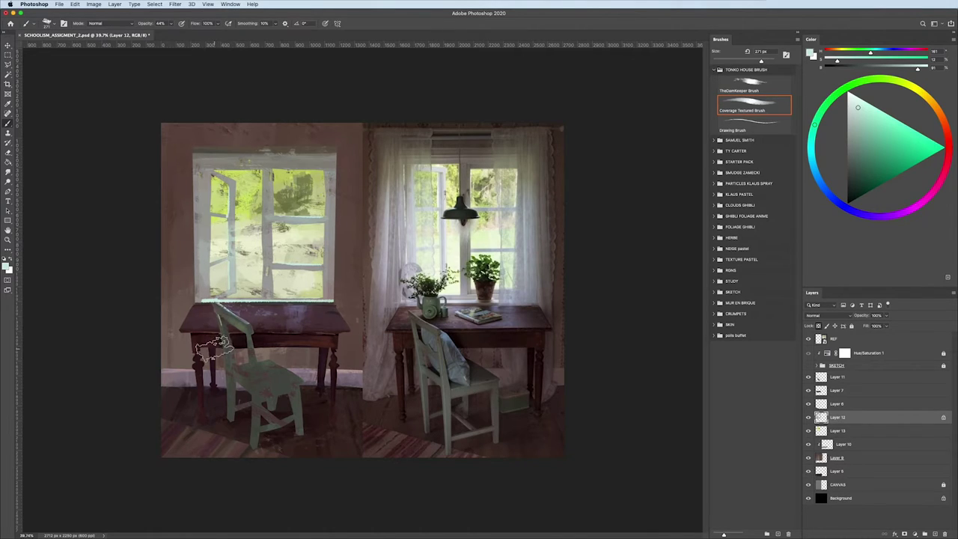
mouse_move(230, 180)
left_mouse_down()
mouse_move(227, 251)
mouse_move(240, 250)
mouse_move(213, 247)
mouse_move(209, 217)
mouse_move(243, 258)
left_mouse_up()
- Paint purple-tinted light strokes down the left frame's edge, then pick a light cyan
left_click(923, 203)
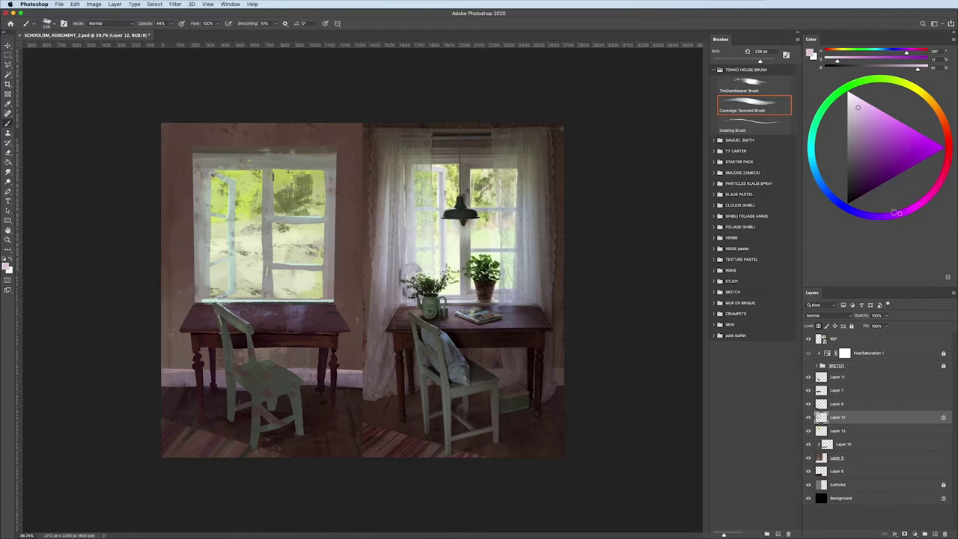
left_click_drag(899, 213, 881, 216)
left_click_drag(225, 217, 205, 217)
mouse_move(206, 183)
left_mouse_down()
mouse_move(204, 278)
mouse_move(201, 217)
left_mouse_up()
left_click_drag(202, 297, 204, 174)
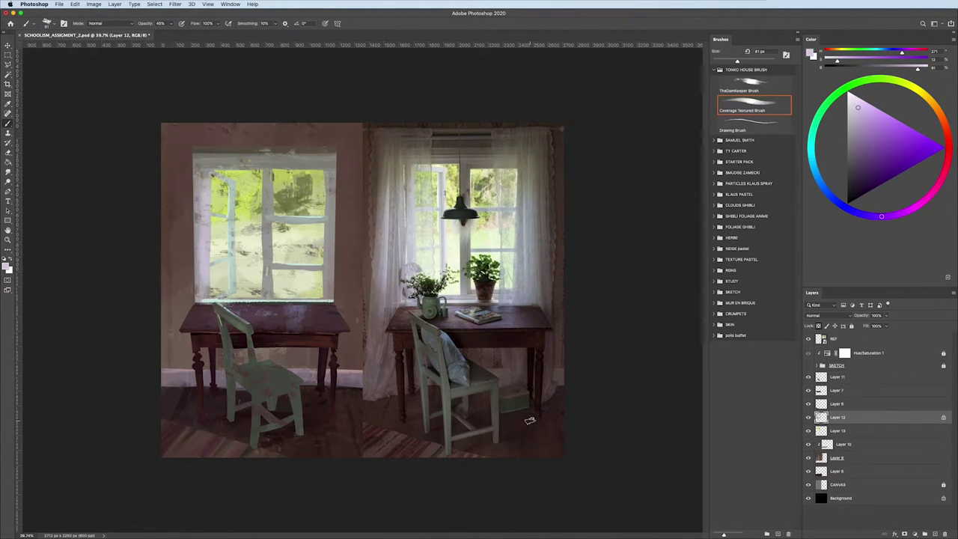
left_click(363, 268, "alt")
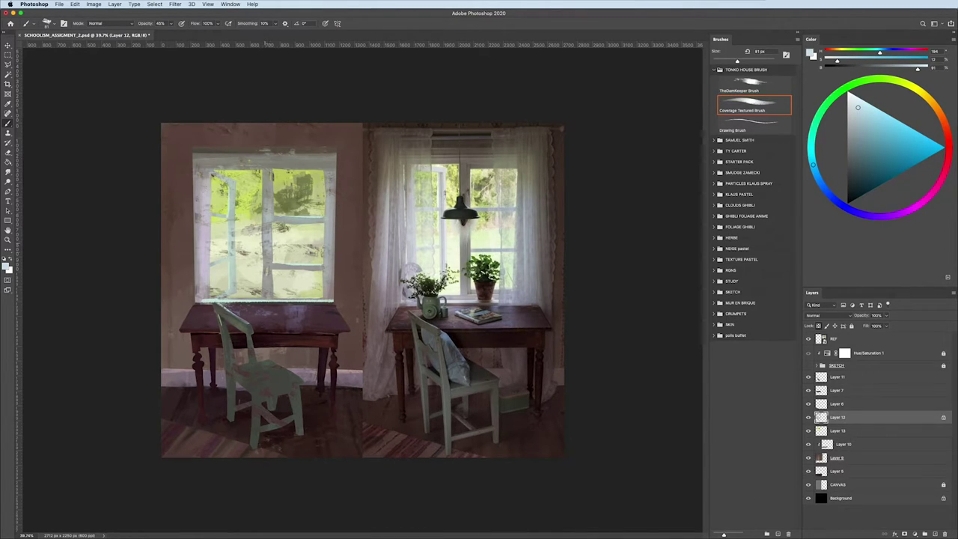
key("ctrl+minus")
key("ctrl+minus")
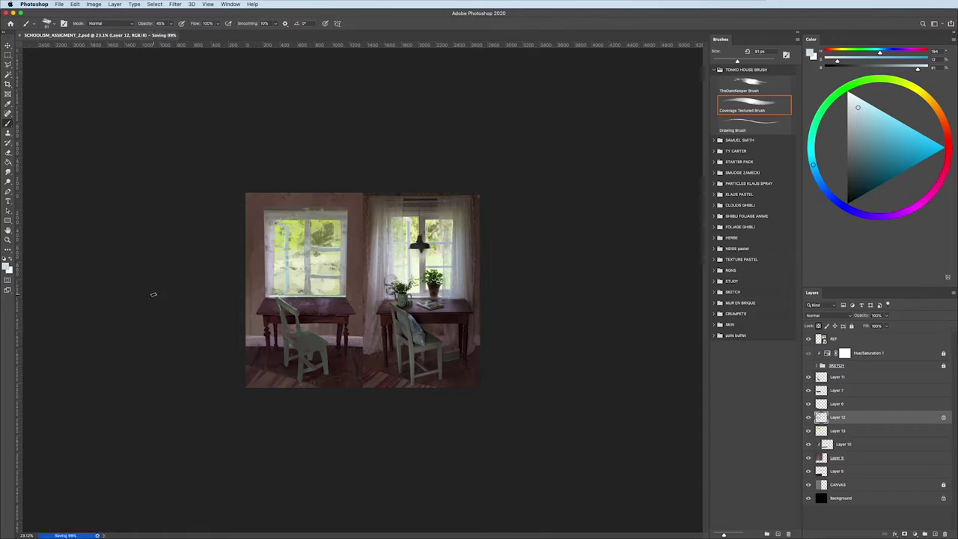
- Switch to the thin Drawing Brush preset and sample a muted brown-grey from the canvas
key("ctrl+plus")
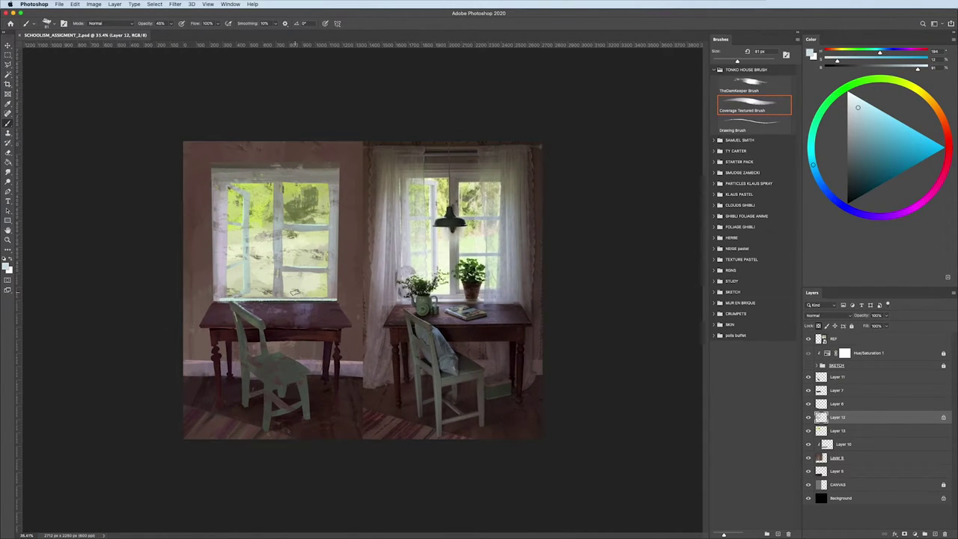
left_click(309, 219, "alt")
key("period")
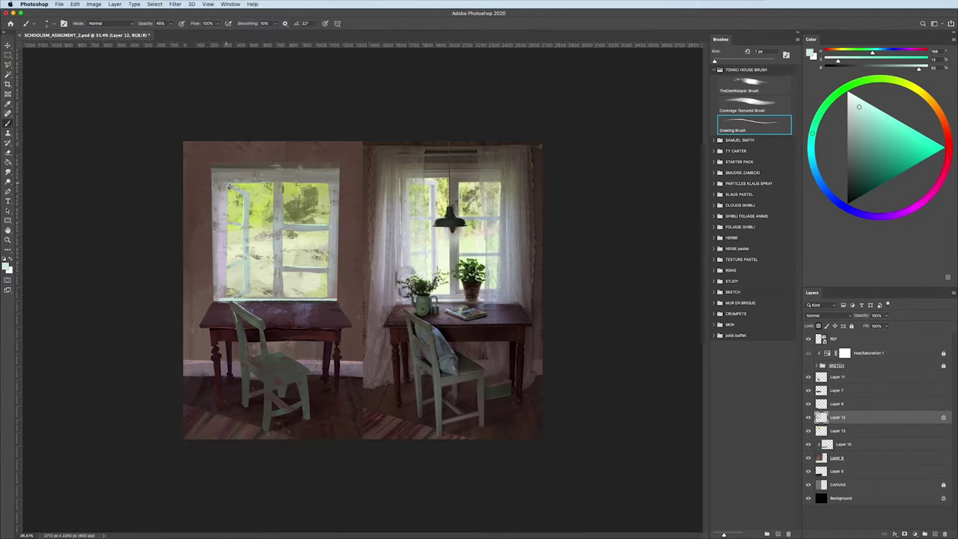
right_click(252, 181)
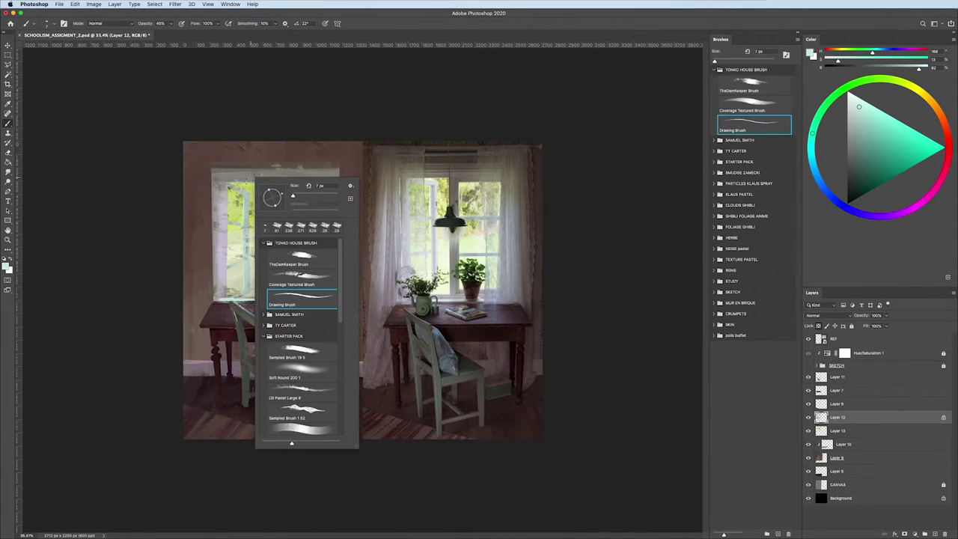
key("Escape")
left_click(243, 175, "alt")
- Lasso a thin strip along the window top and pick a grey-yellow with a 234 px brush
key("l")
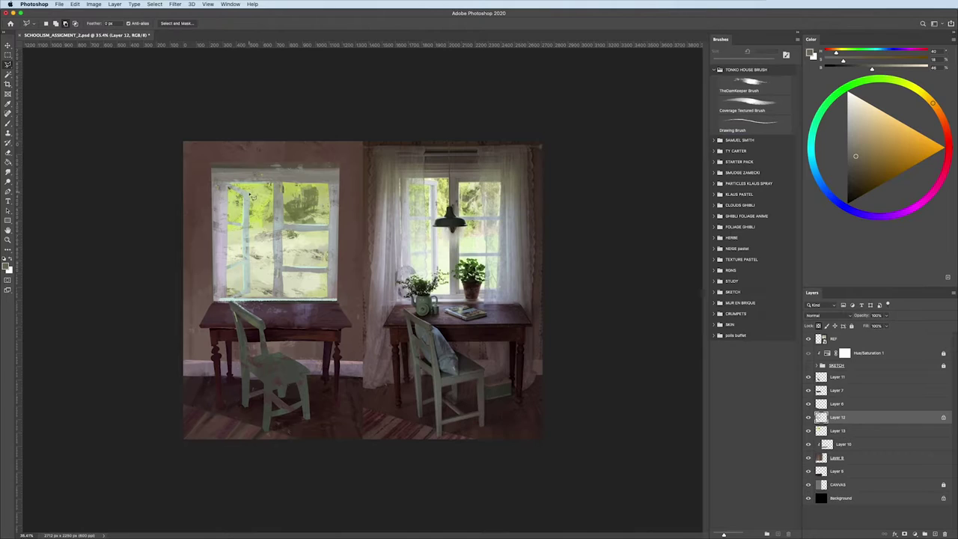
scroll(329, 222, "up", 1)
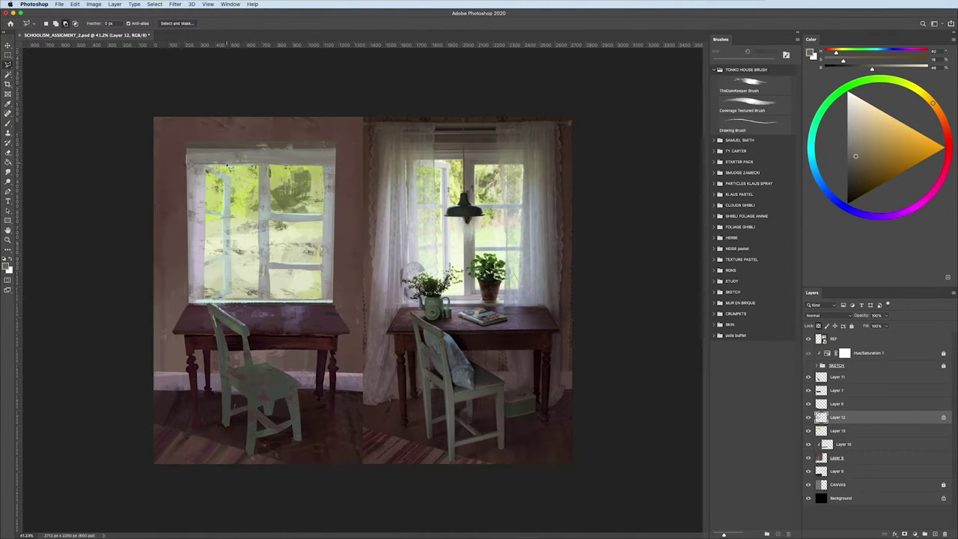
left_click_drag(227, 165, 187, 161)
key("b")
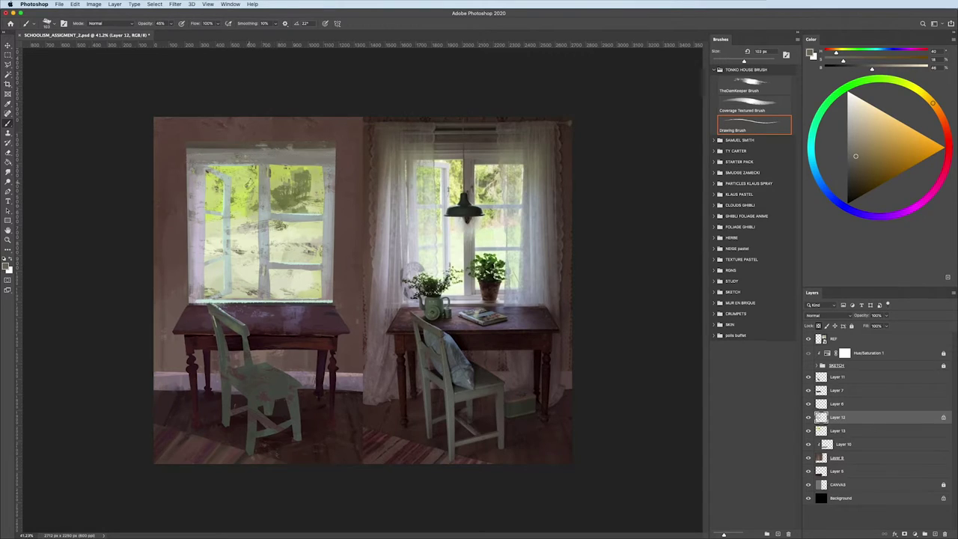
left_click_drag(210, 168, 240, 353)
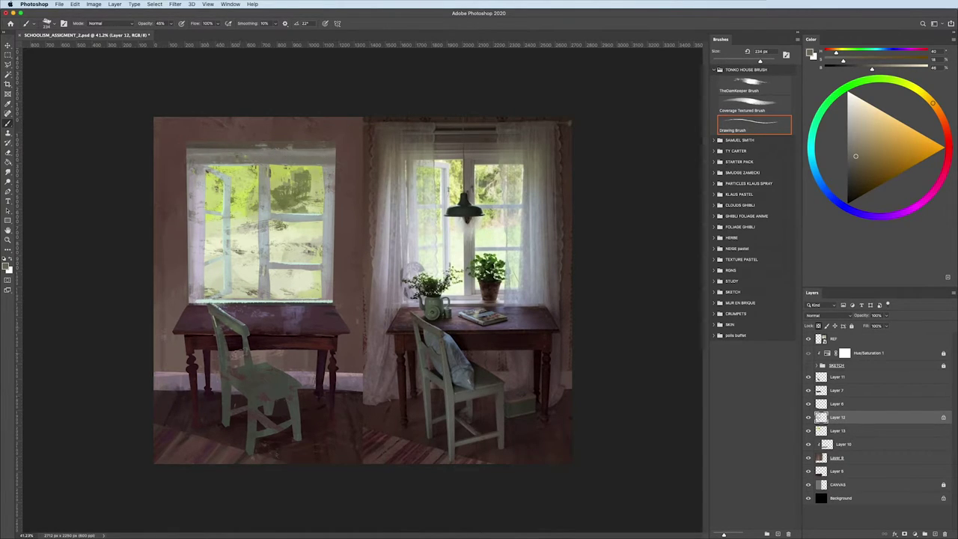
left_click_drag(932, 102, 938, 111)
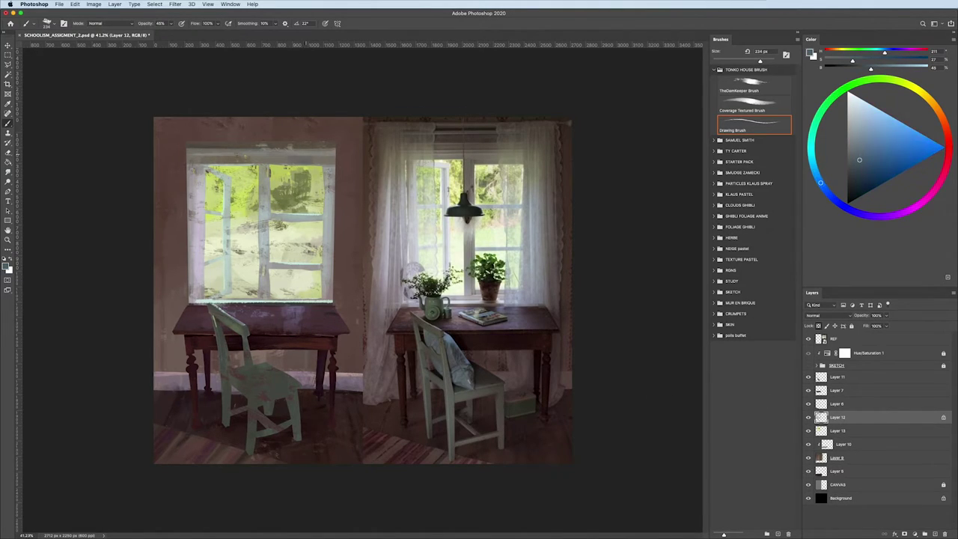
left_click(292, 161, "alt")
left_click(276, 178, "alt")
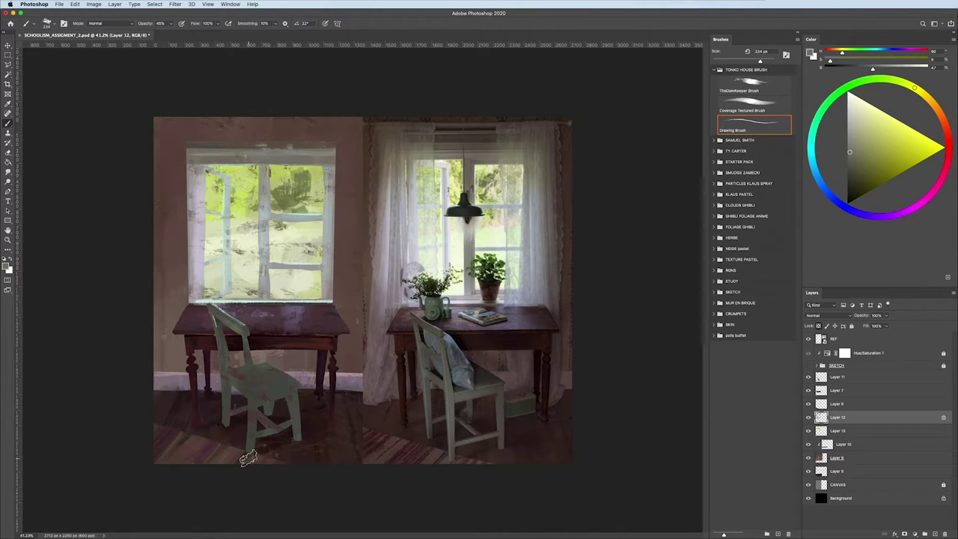
- Re-outline the thin window-top strip and paint it light green-grey
key("l")
key("l")
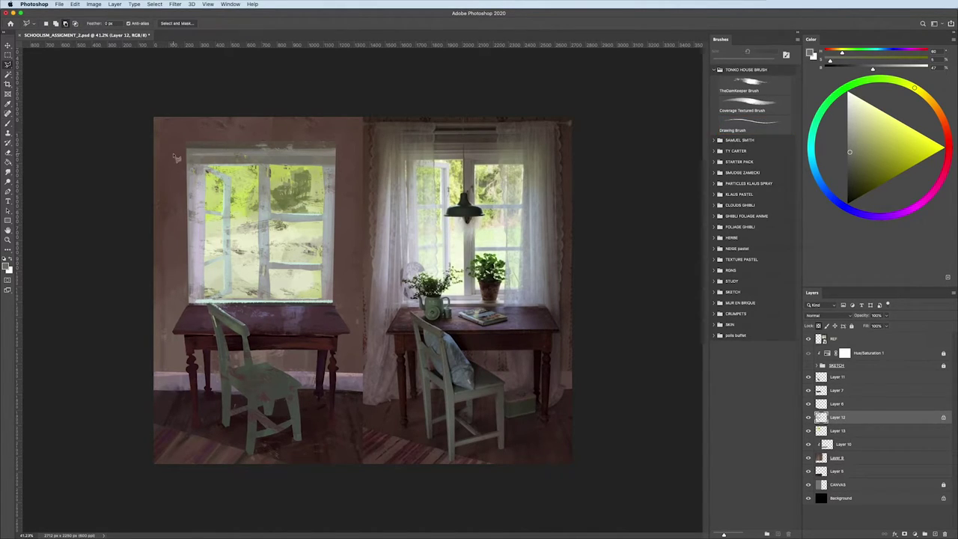
mouse_move(286, 158)
left_mouse_down()
mouse_move(342, 154)
mouse_move(169, 157)
mouse_move(343, 154)
mouse_move(173, 154)
left_mouse_up()
key("b")
left_click(240, 160, "alt")
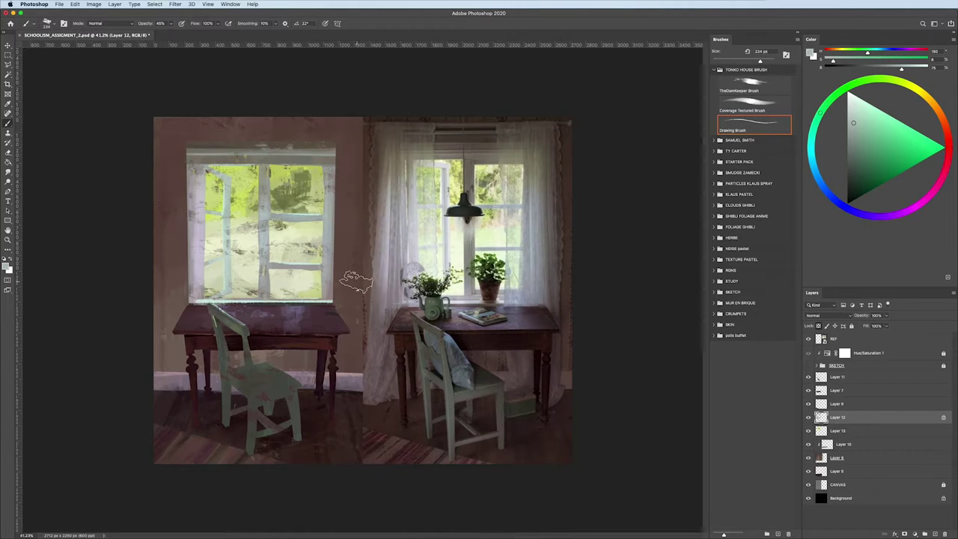
key("l")
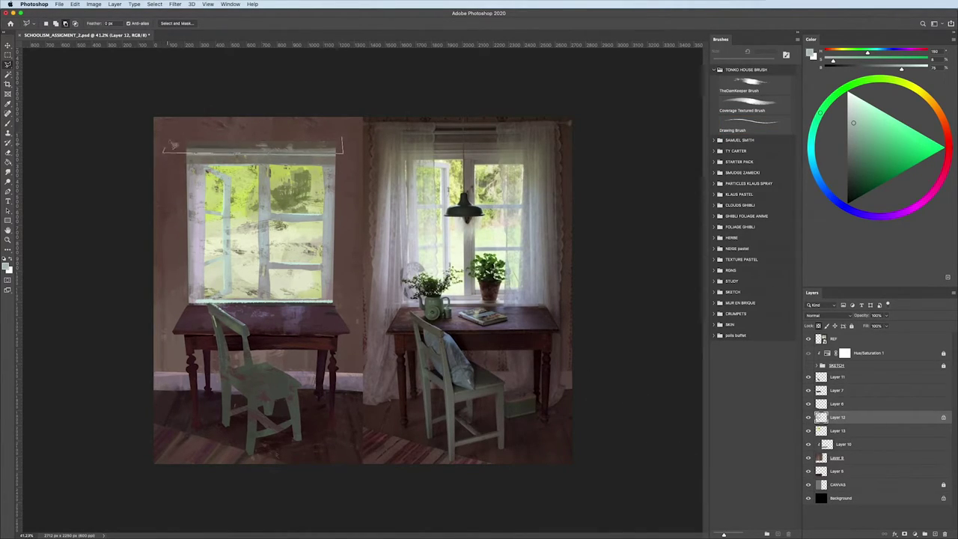
- Lasso the area just above the window top and sample a dull brown from the wall
mouse_move(172, 144)
left_mouse_down()
mouse_move(338, 141)
mouse_move(345, 157)
left_mouse_up()
key("b")
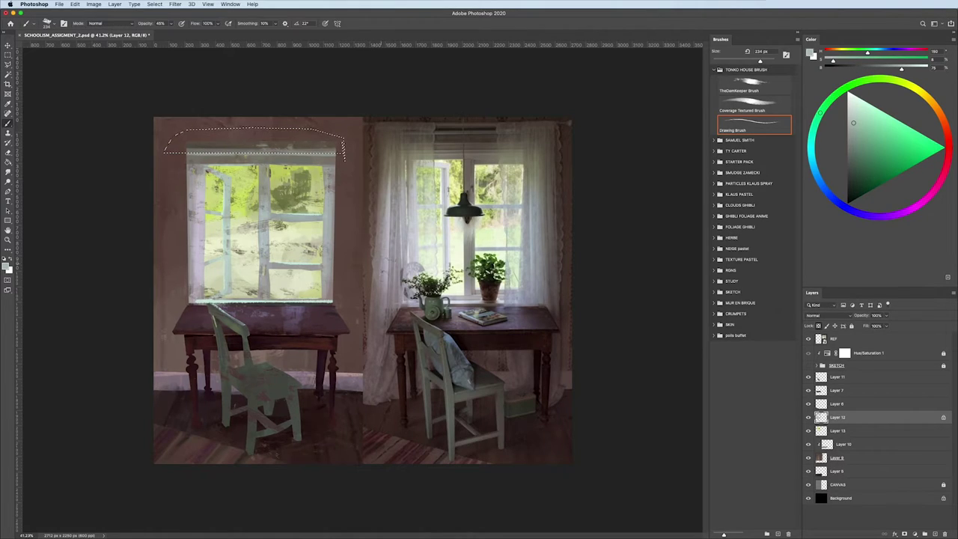
left_click(858, 172)
mouse_move(820, 112)
left_mouse_down()
mouse_move(859, 214)
mouse_move(935, 106)
mouse_move(877, 216)
left_mouse_up()
left_click(303, 148, "alt")
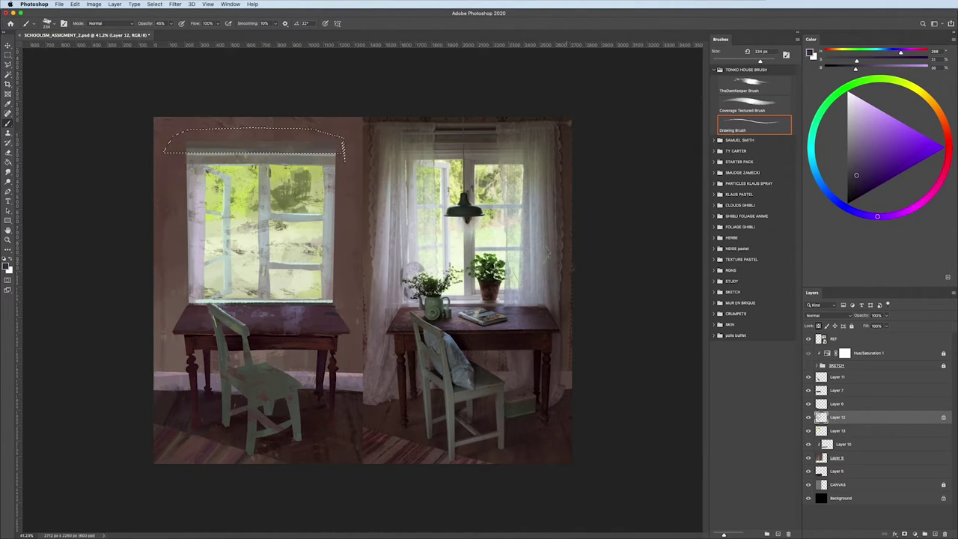
- Try magenta and orange-red tones, then settle on a muted brown at 15% opacity, 347 px
left_click(852, 180)
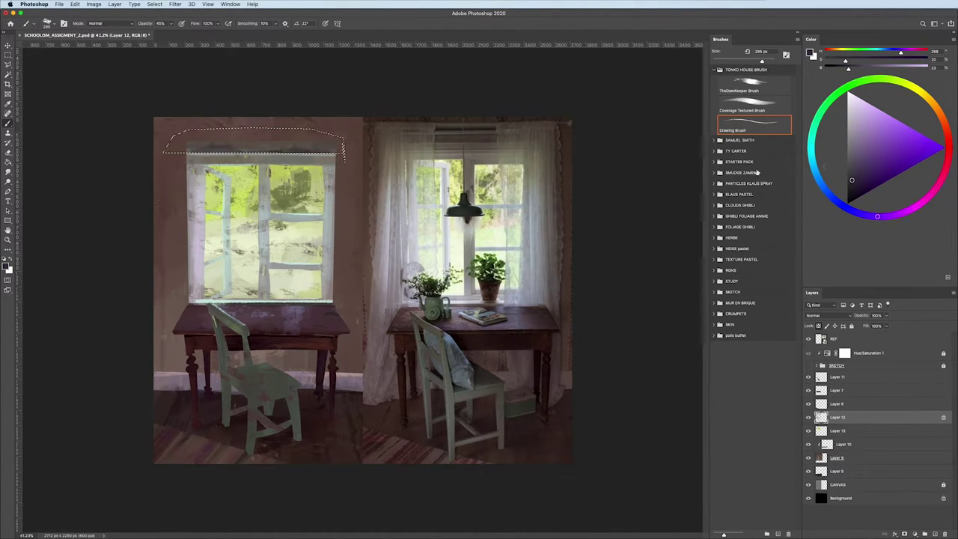
left_click(937, 186)
left_click(860, 176)
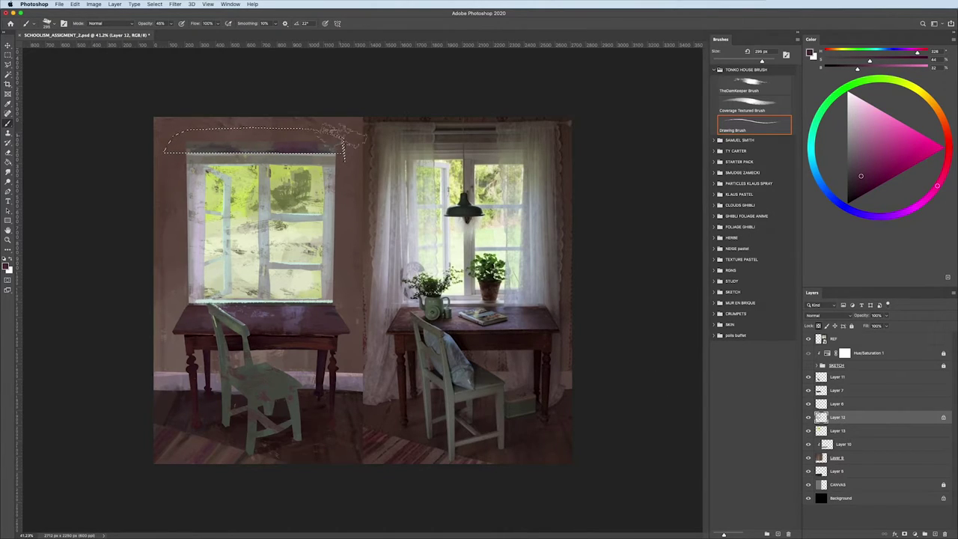
left_click(944, 136)
left_click(890, 158)
left_click(321, 145, "alt")
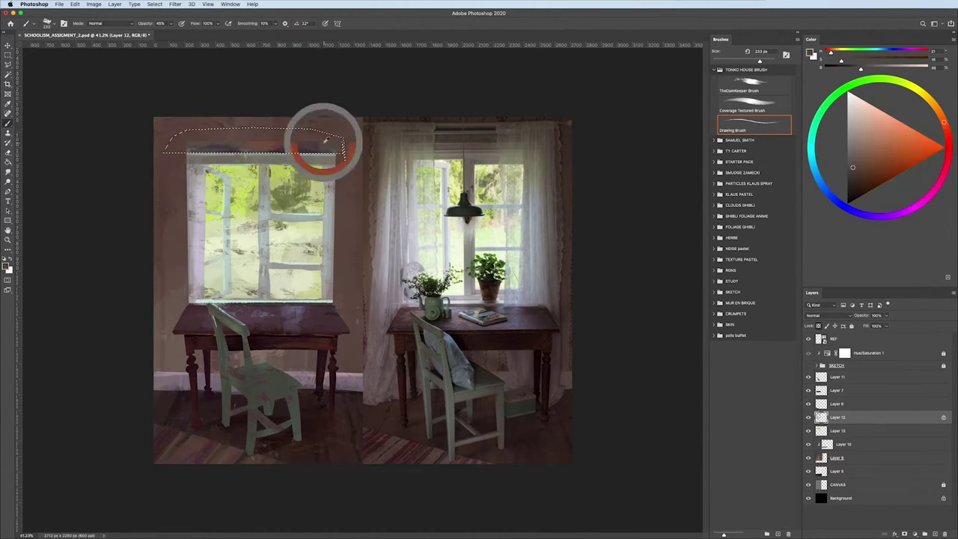
key("1")
key("5")
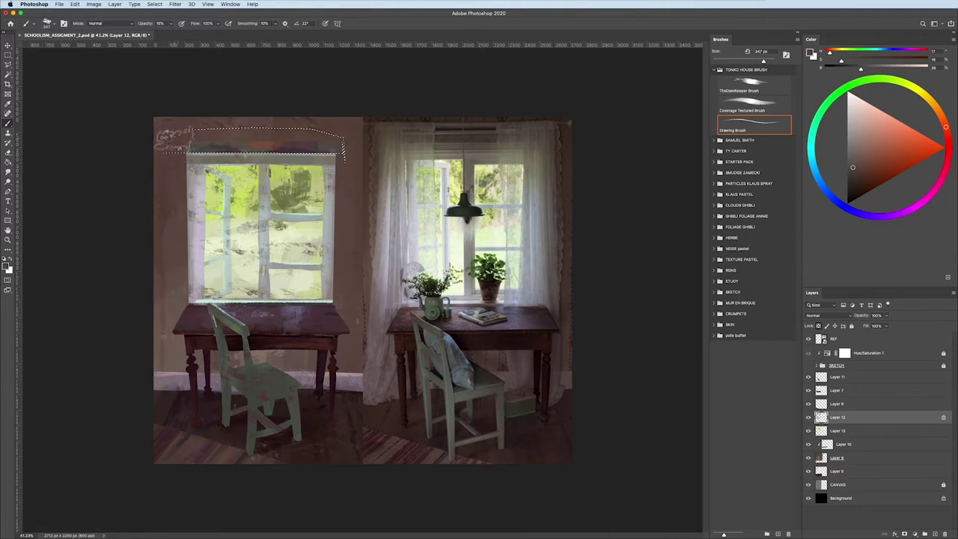
- Paint a dark brown stroke along the window top at 77% brush opacity
left_click(332, 144, "alt")
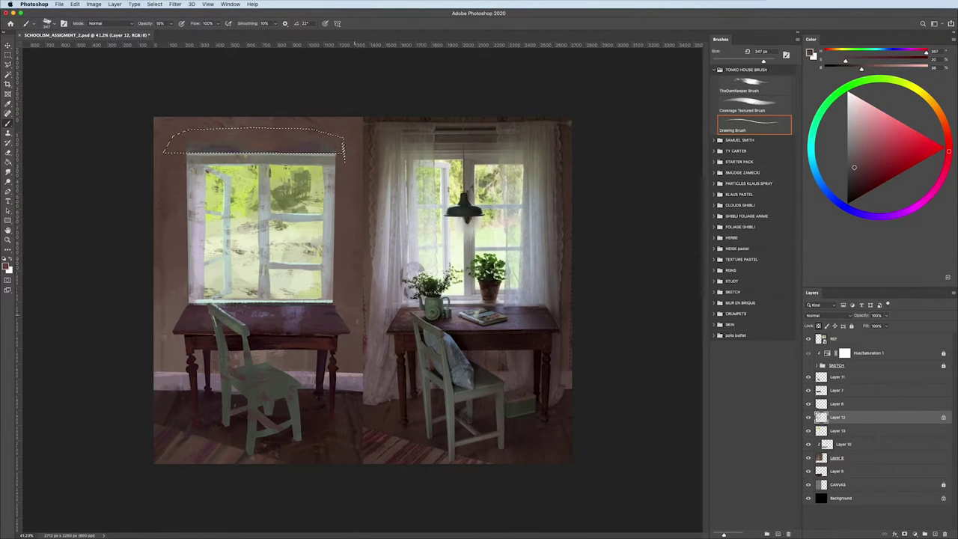
left_click_drag(331, 144, 314, 144)
left_click_drag(171, 24, 178, 34)
left_click(275, 171, "alt")
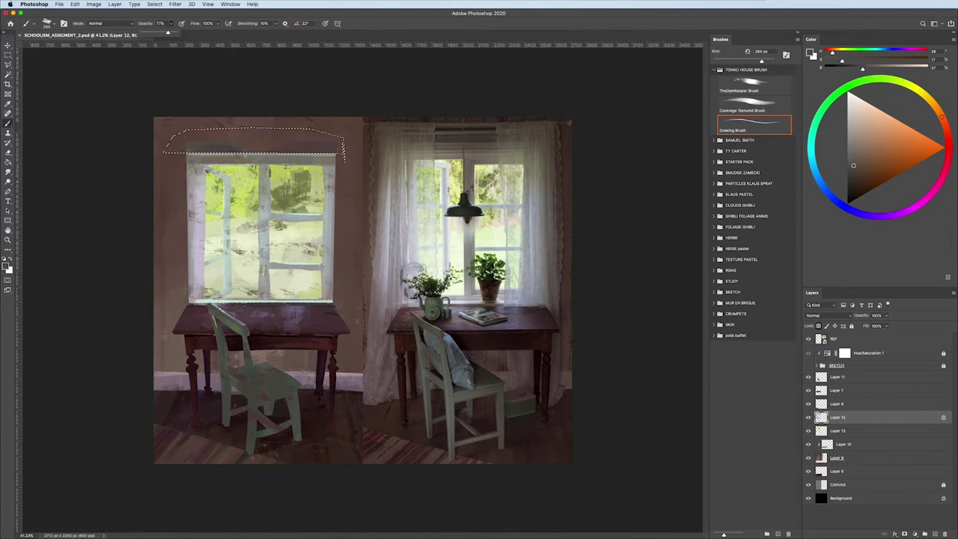
key("7")
key("7")
left_click(284, 394, "alt")
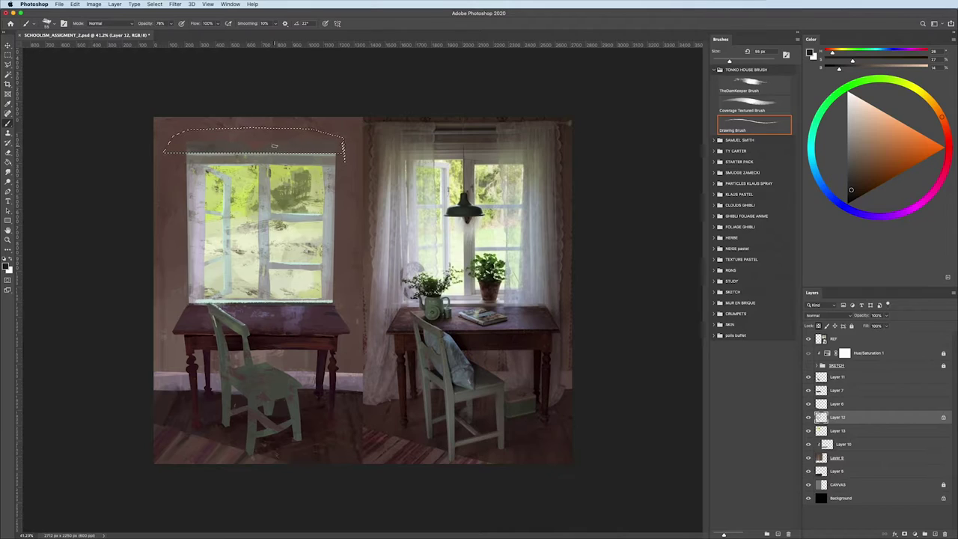
left_click_drag(223, 141, 280, 140)
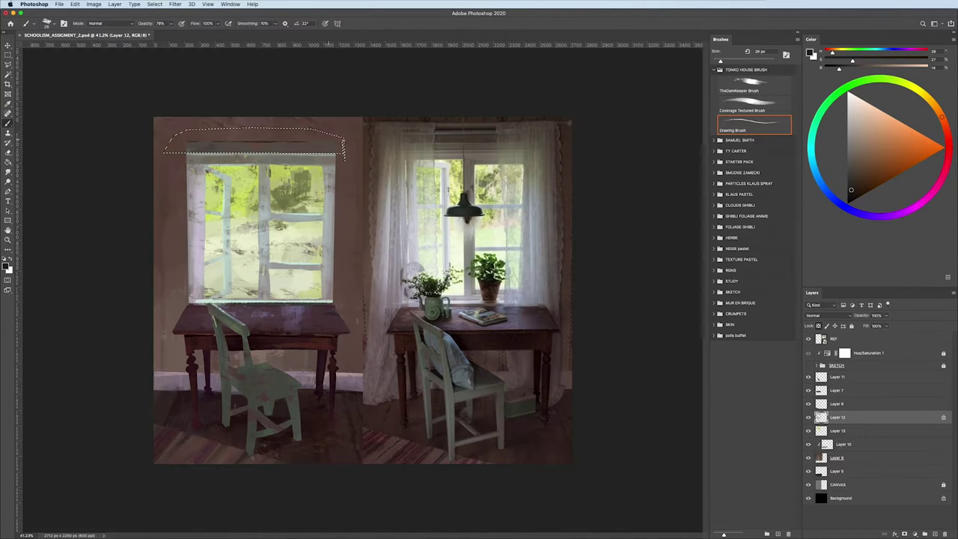
scroll(132, 207, "down", 2)
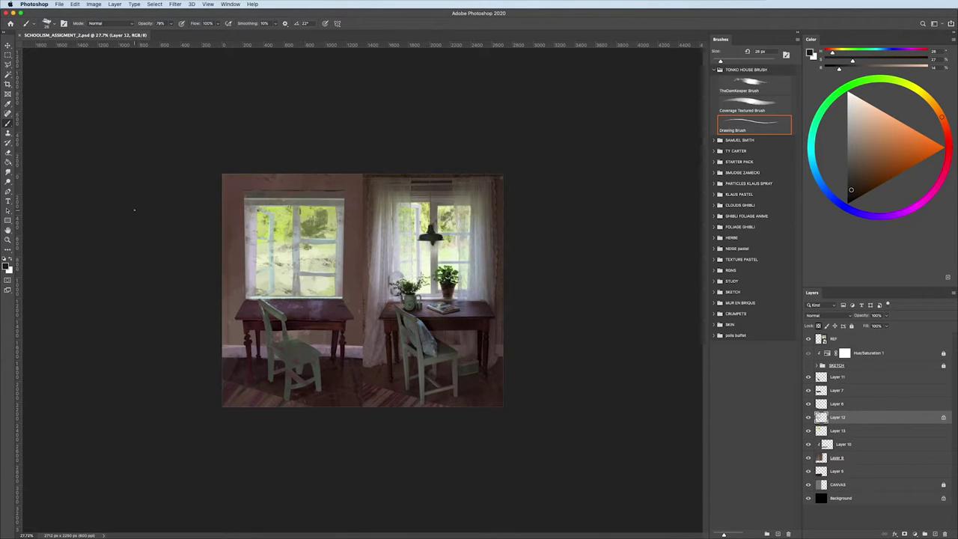
- Darken the selected centre of the window with Hue/Saturation, nudging saturation up slightly
key("l")
scroll(316, 249, "up", 1)
scroll(316, 249, "up", 1)
scroll(317, 249, "up", 2)
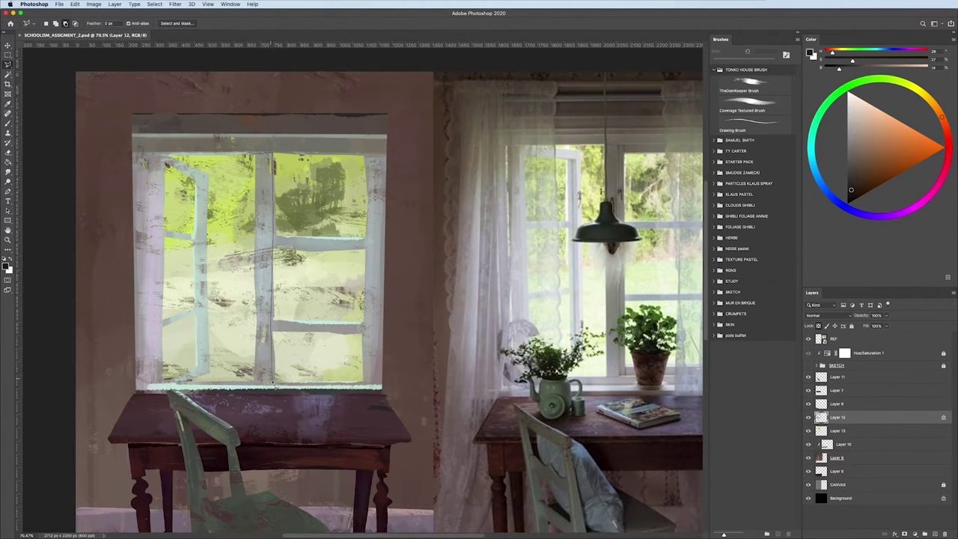
scroll(235, 230, "down", 1)
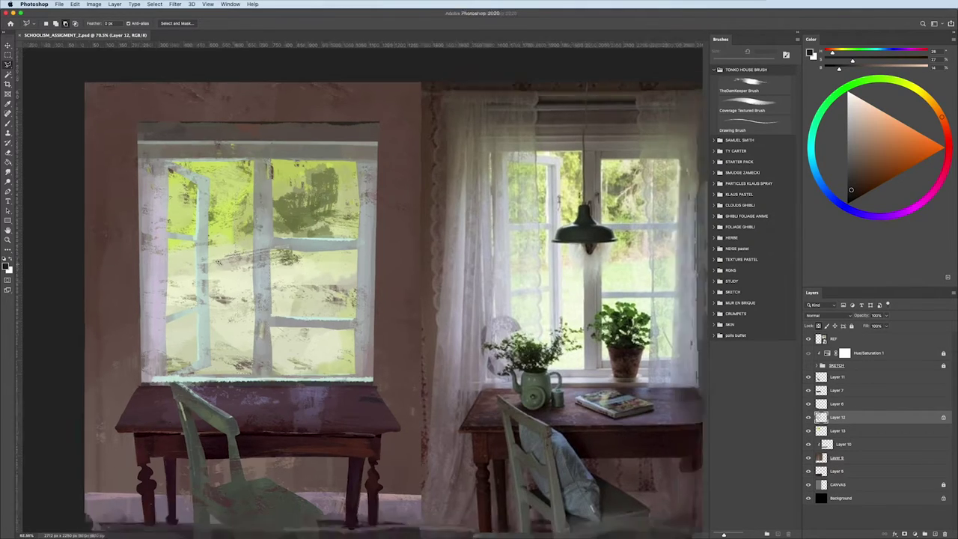
scroll(273, 192, "down", 3)
key("ctrl+u")
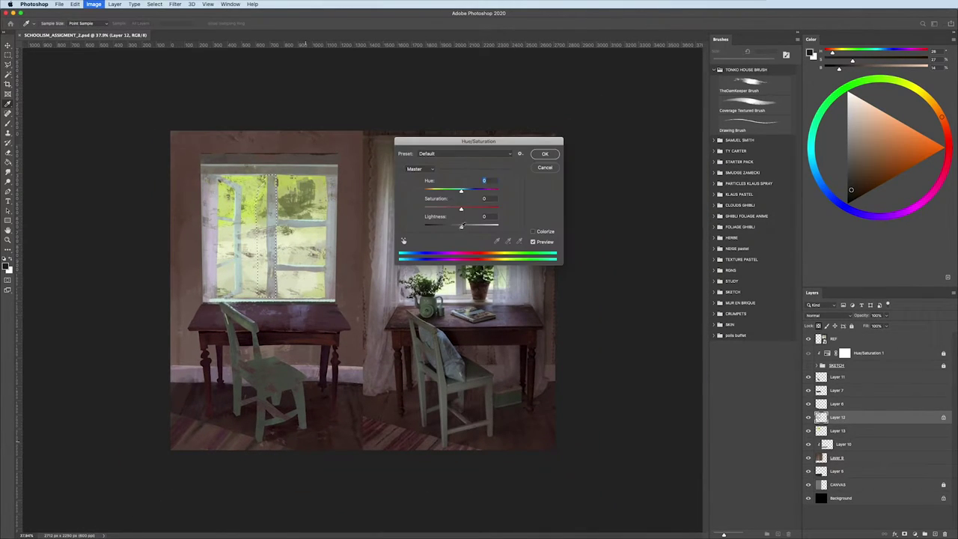
mouse_move(478, 141)
left_mouse_down()
mouse_move(722, 314)
mouse_move(676, 277)
left_mouse_up()
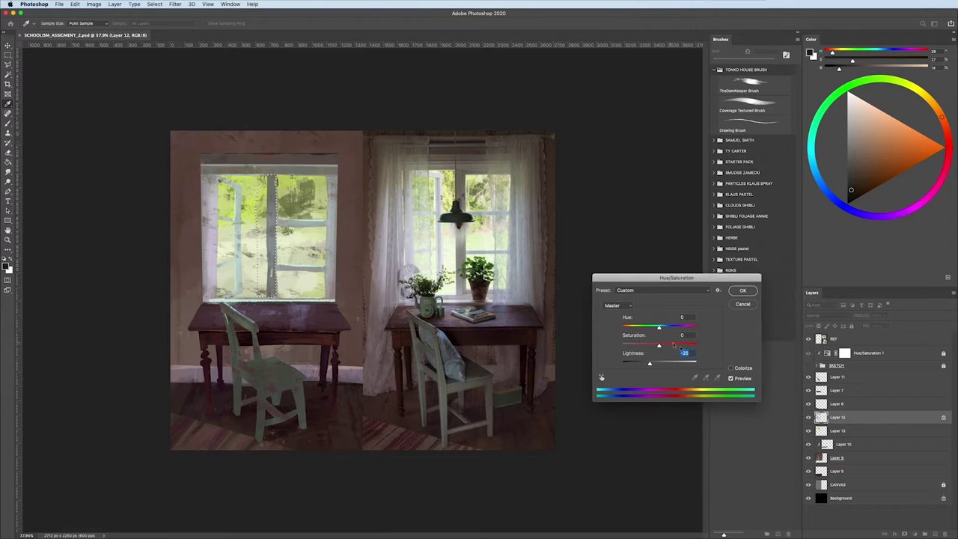
mouse_move(658, 345)
left_mouse_down()
mouse_move(685, 349)
mouse_move(641, 328)
mouse_move(669, 329)
left_mouse_up()
key("Return")
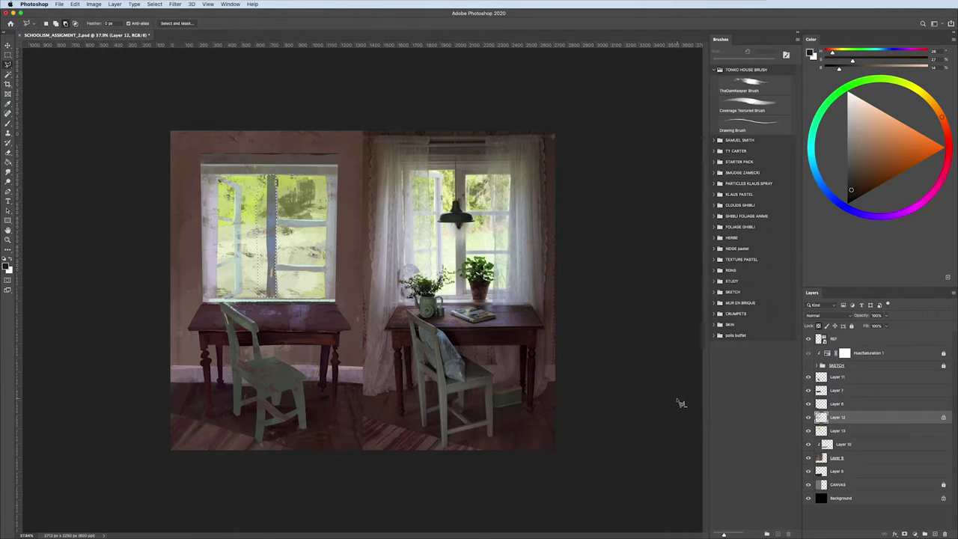
- Set the brush to about 143 px and zoom in on the painted window
key("ctrl+plus")
key("b")
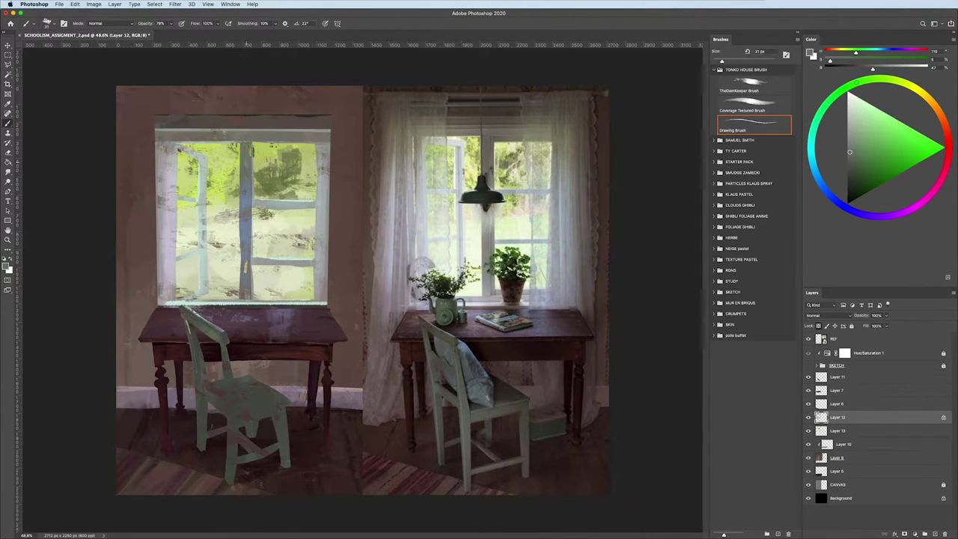
left_click_drag(233, 187, 244, 187)
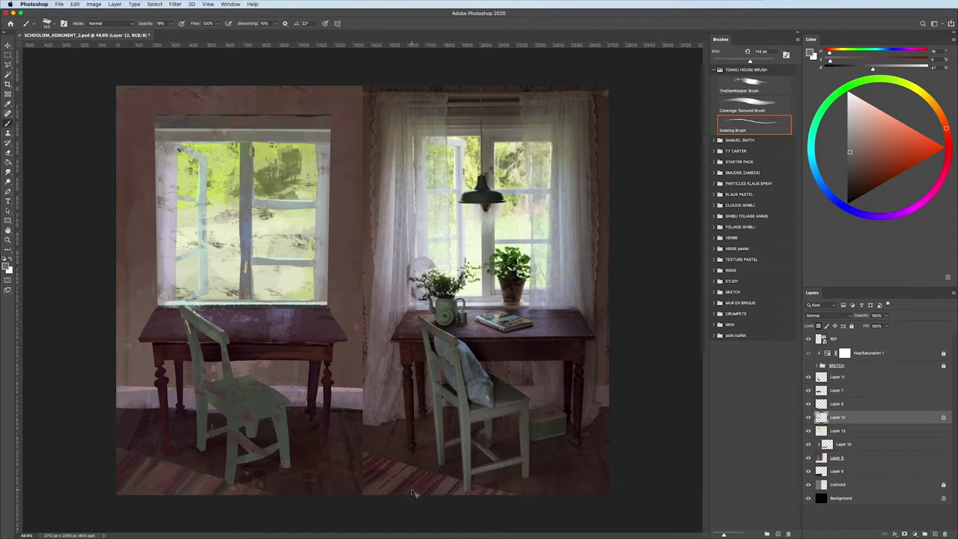
left_click_drag(410, 488, 158, 299)
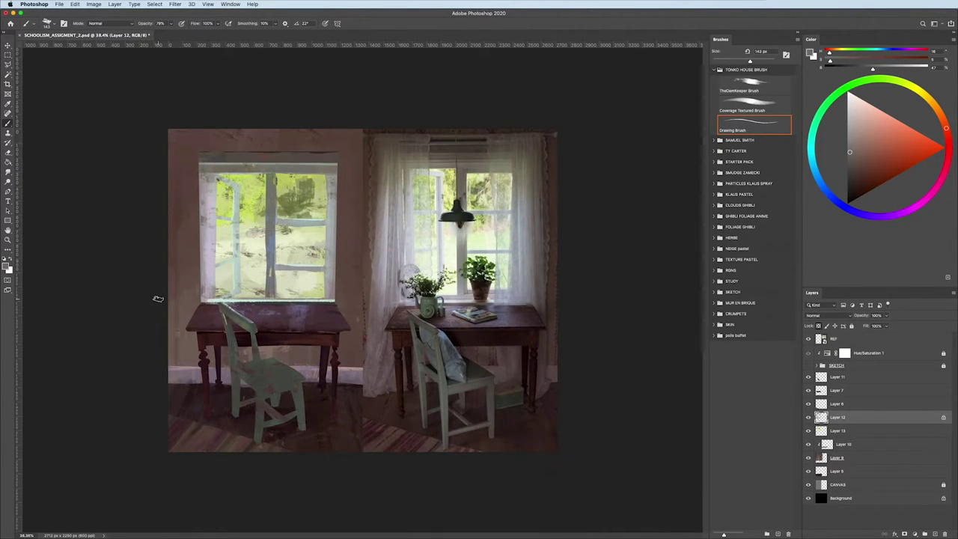
key("l")
left_click_drag(158, 298, 332, 131)
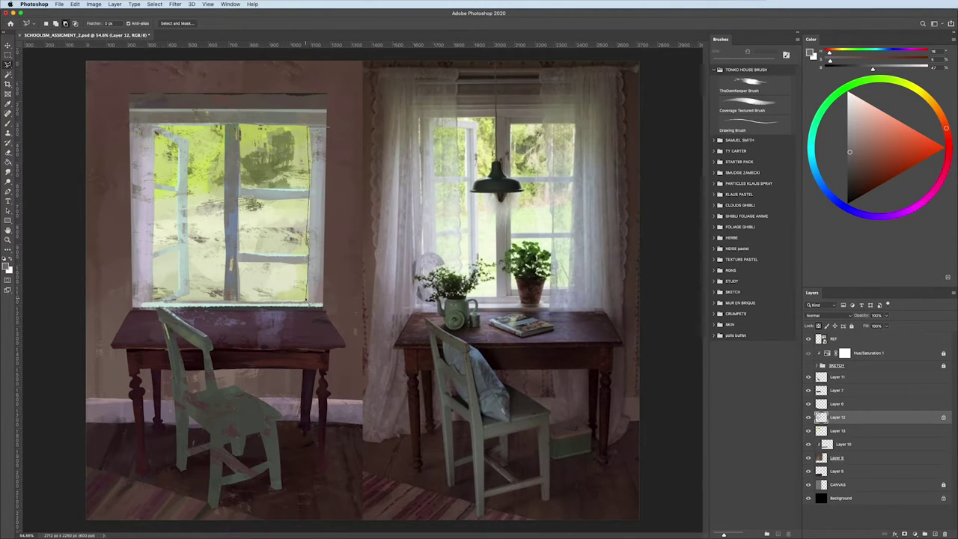
- Lasso the right window edge and darken it with Hue/Saturation
left_click_drag(355, 220, 309, 125)
key("ctrl+u")
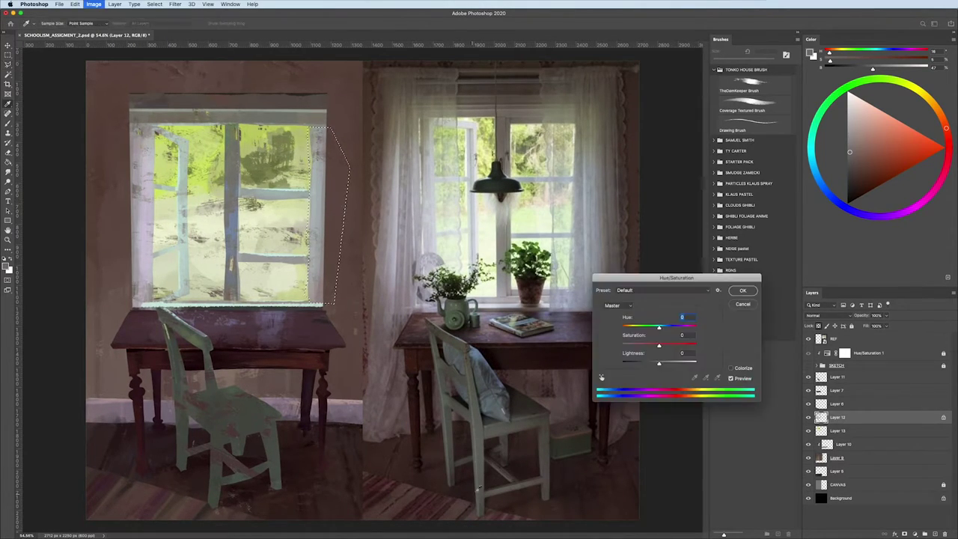
mouse_move(658, 364)
left_mouse_down()
mouse_move(647, 364)
mouse_move(673, 346)
left_mouse_up()
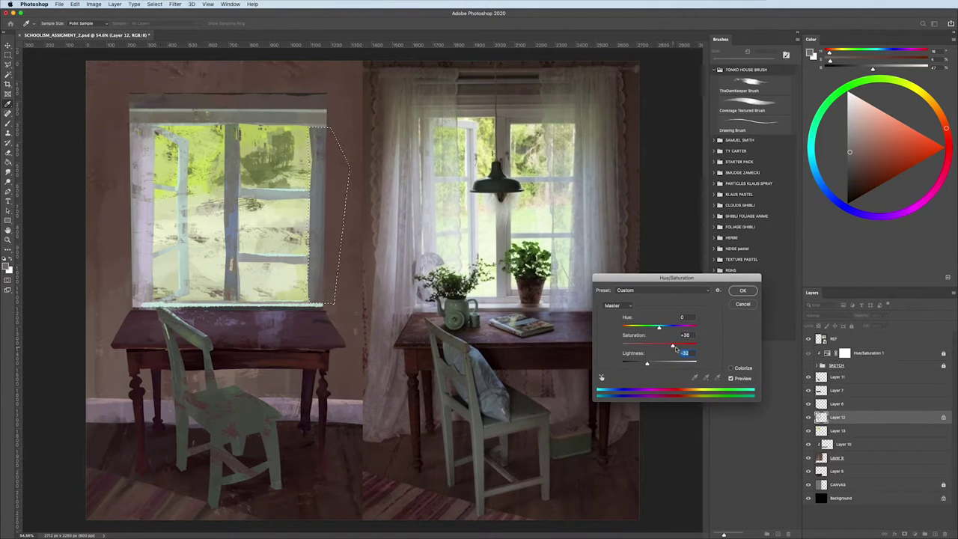
key("Return")
scroll(349, 371, "down", 5)
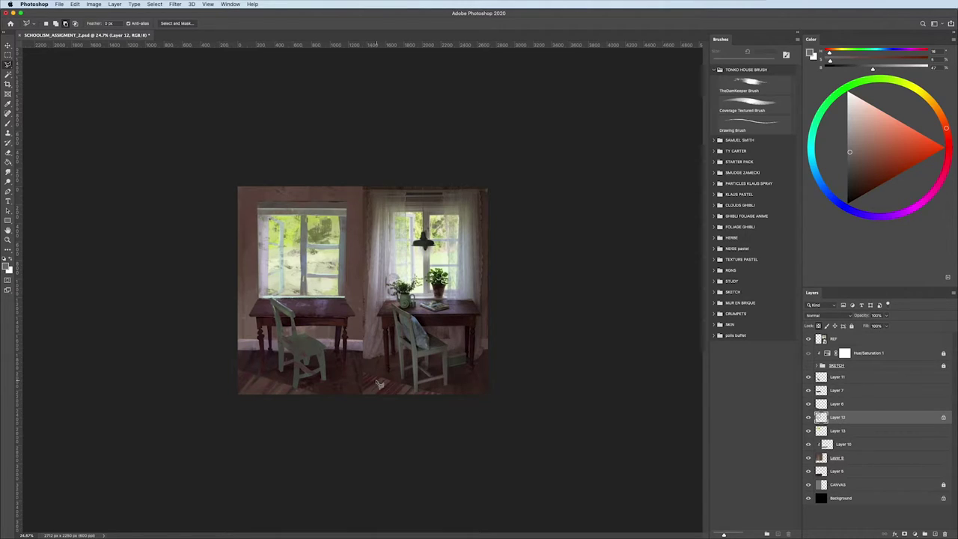
scroll(359, 411, "up", 1)
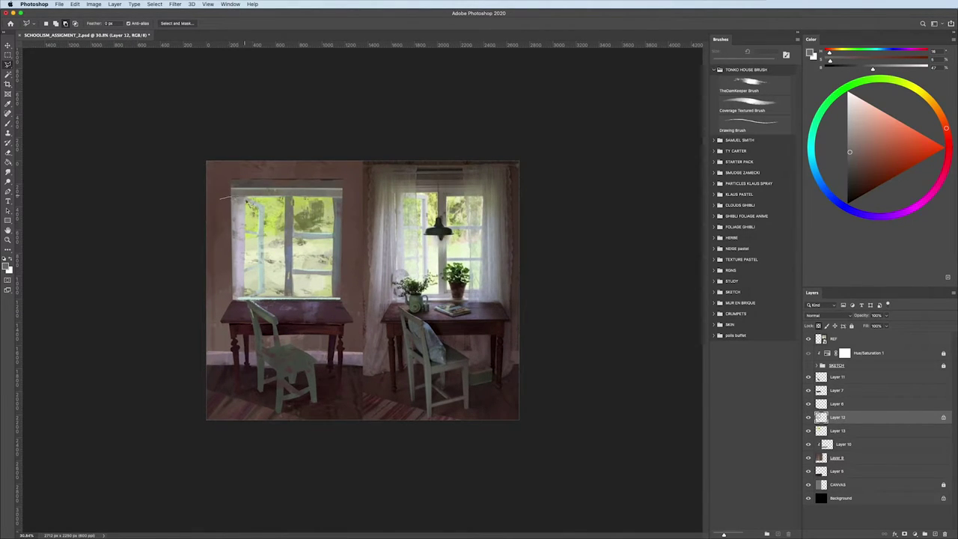
- Lasso the left window edge and darken and recolour it with Hue/Saturation
left_click_drag(247, 299, 245, 296)
key("ctrl+u")
mouse_move(659, 362)
left_mouse_down()
mouse_move(650, 362)
mouse_move(668, 345)
mouse_move(650, 330)
left_mouse_up()
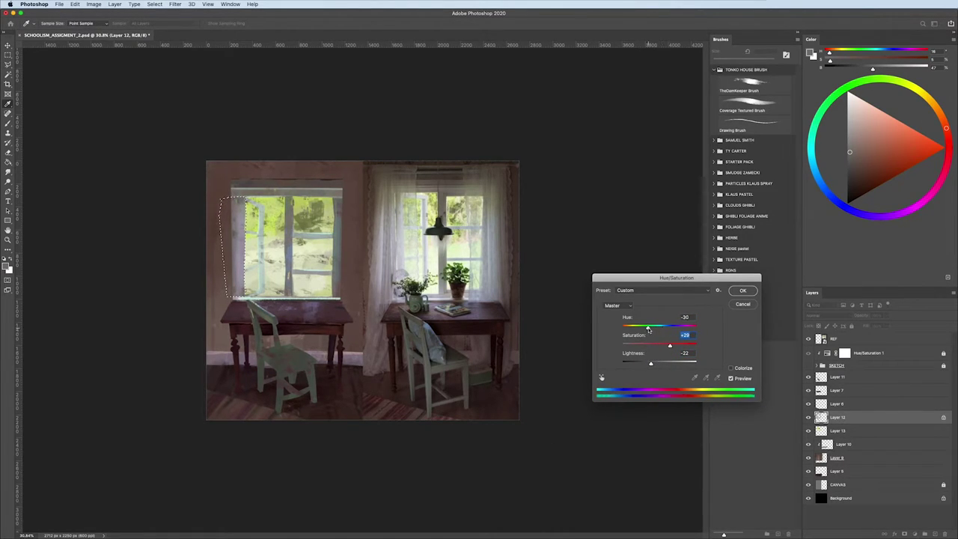
left_click(742, 290)
- Paint dark purple strokes on the left window frame with a 46 px Drawing Brush
left_click(748, 125)
scroll(364, 289, "up", 3)
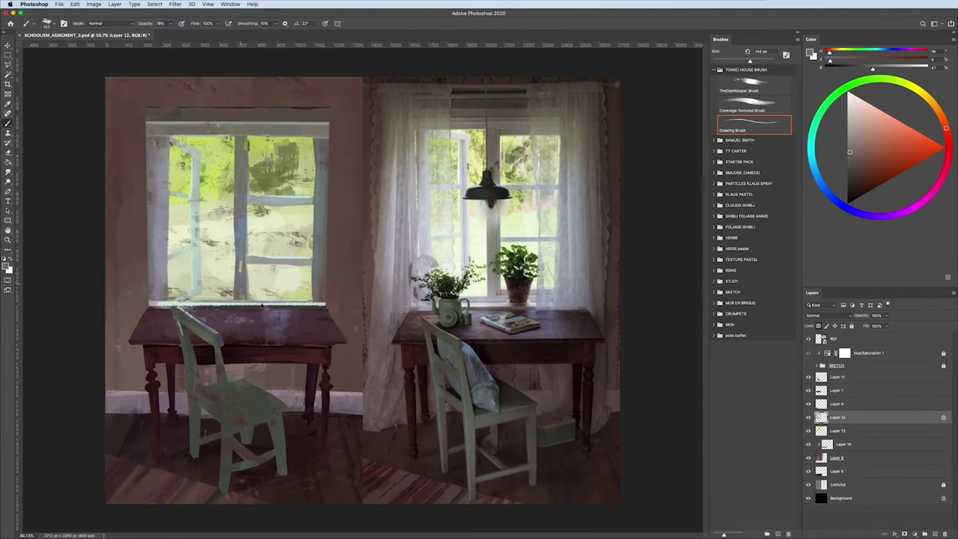
left_click_drag(946, 128, 924, 95)
left_click_drag(196, 193, 180, 193)
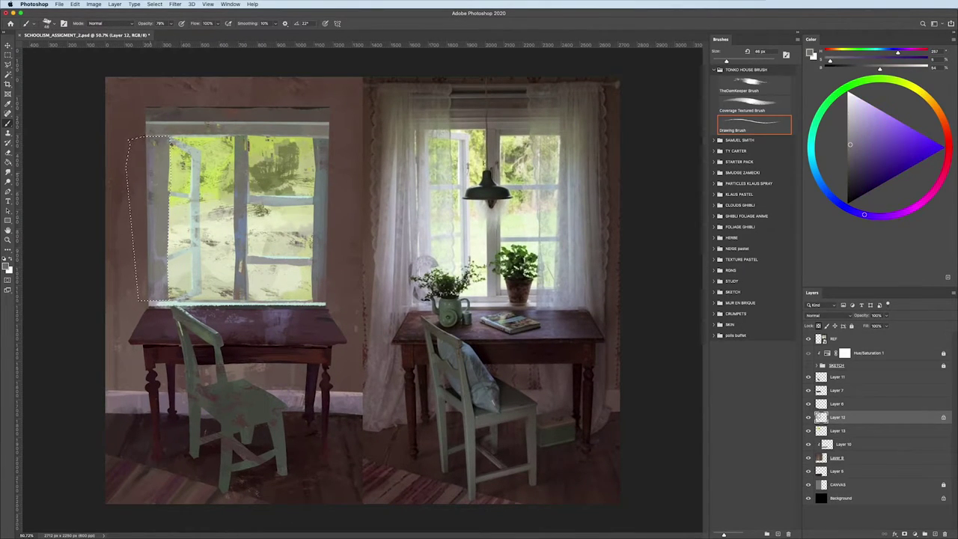
left_click(191, 262, "alt")
left_click(241, 225, "alt")
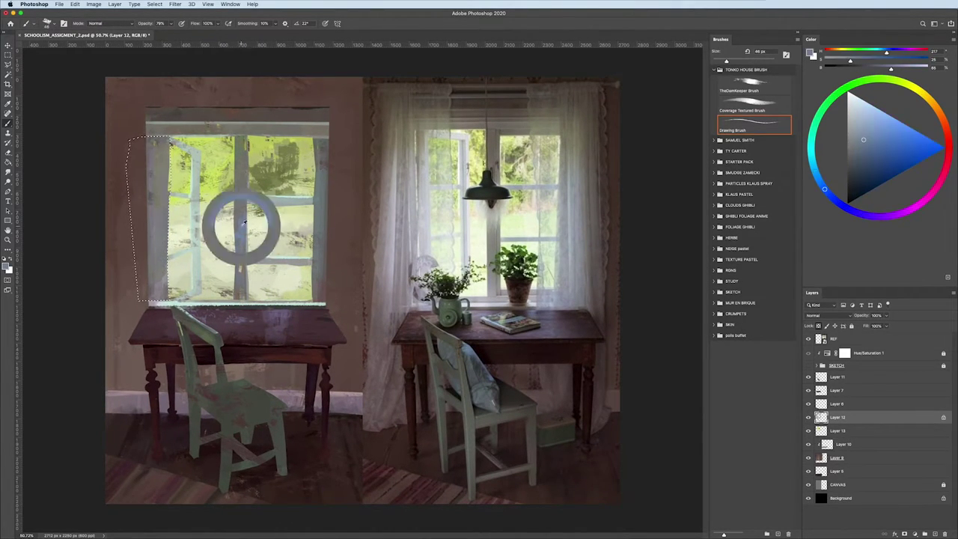
left_click(160, 173, "alt")
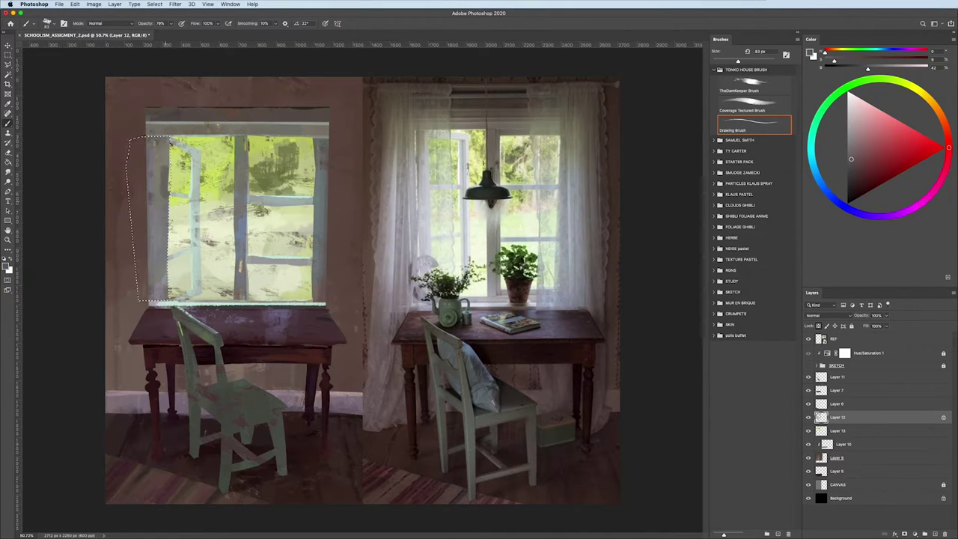
left_click_drag(165, 153, 163, 228)
- Switch to a 110 px Coverage Textured Brush and sample pale grey and brownish grey tones
left_click(857, 130)
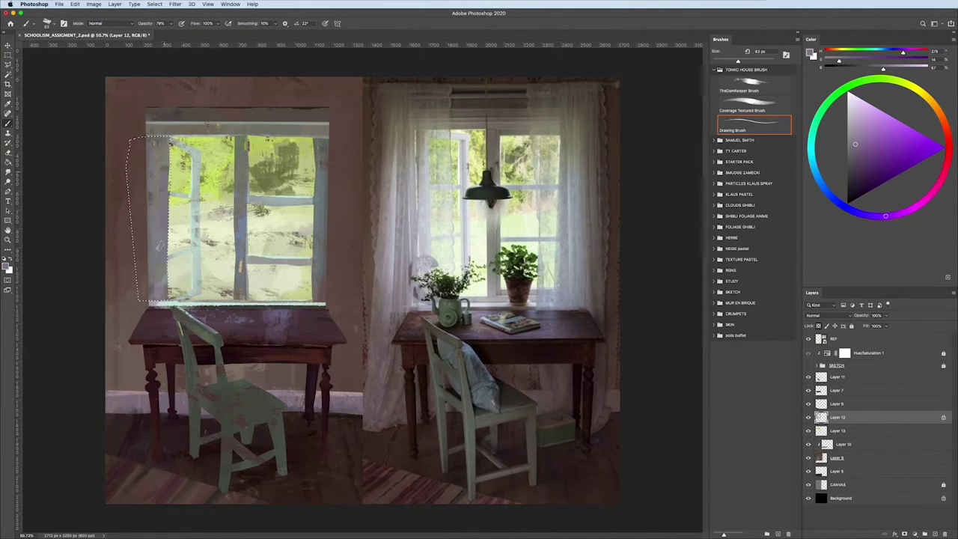
left_click(397, 165, "alt")
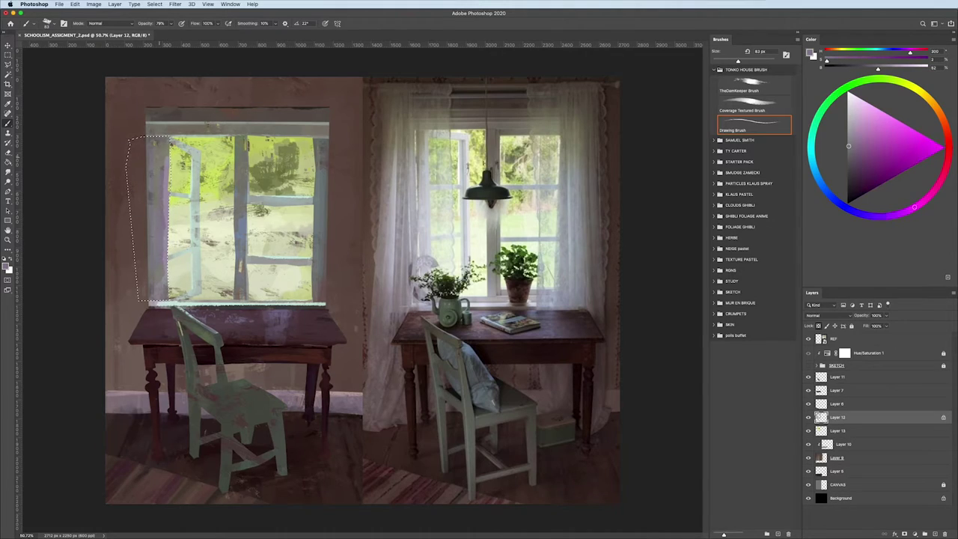
scroll(365, 294, "down", 2)
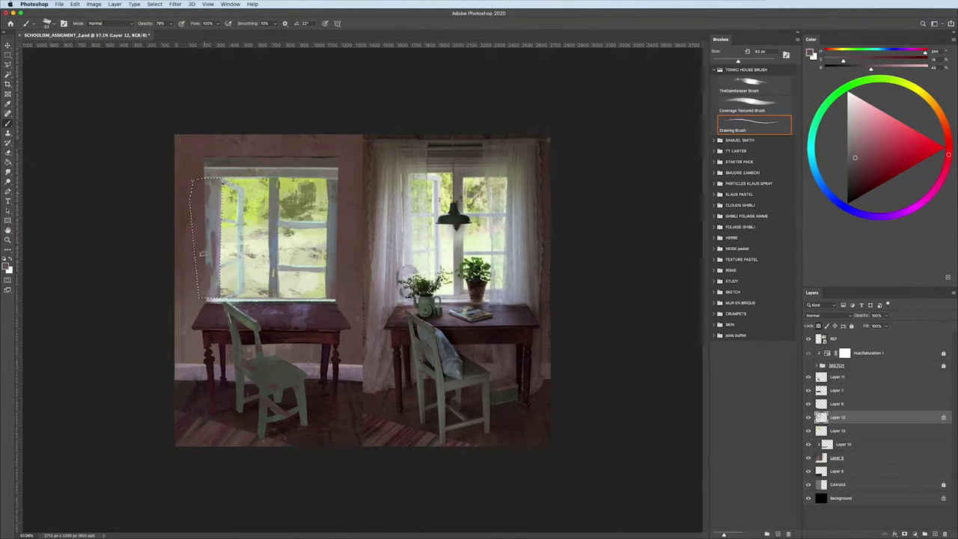
left_click(213, 224, "alt")
key("comma")
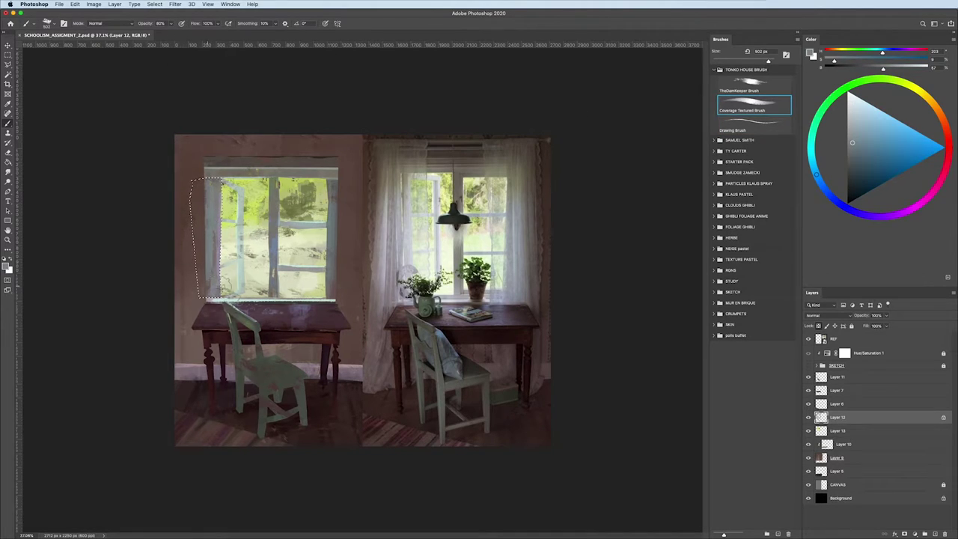
mouse_move(227, 223)
left_mouse_down()
mouse_move(203, 223)
mouse_move(202, 205)
left_mouse_up()
left_click(287, 225, "alt")
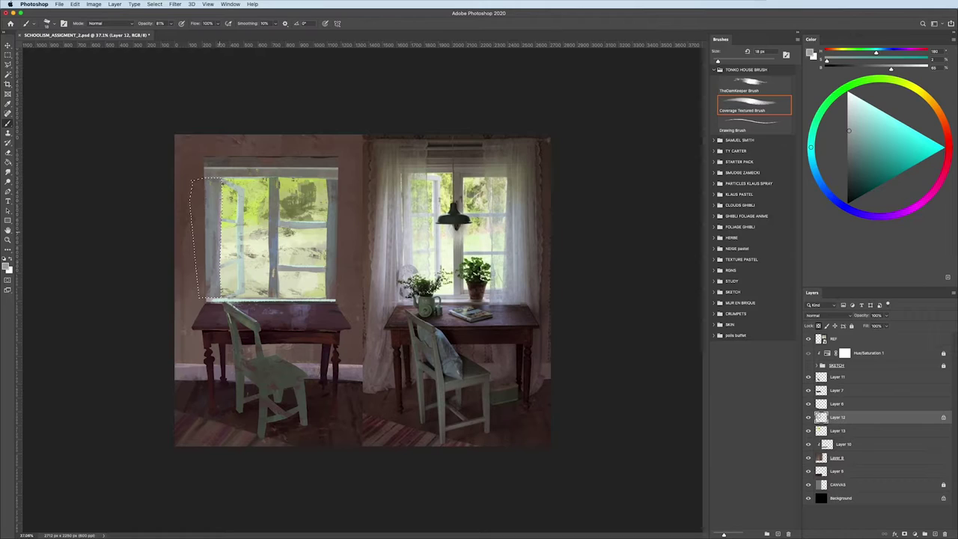
left_click(275, 211, "alt")
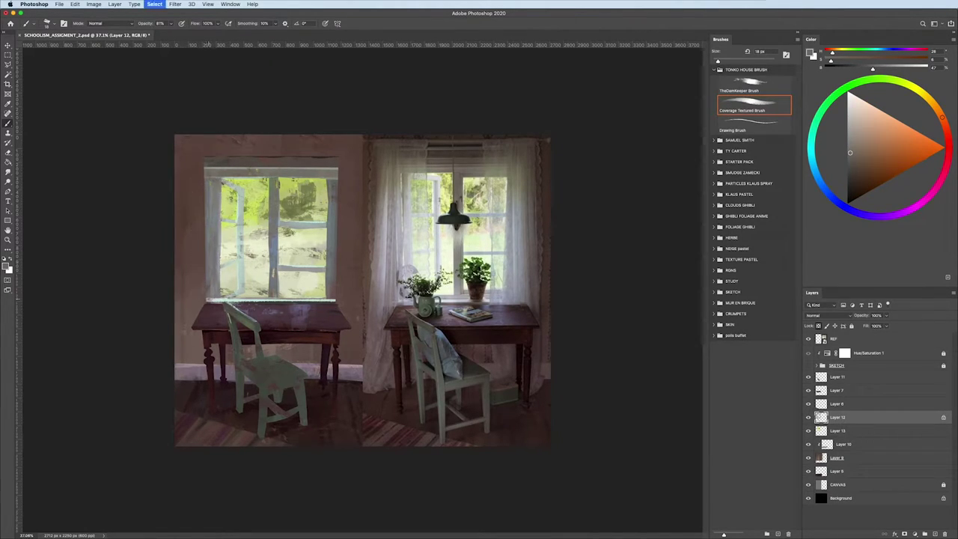
scroll(67, 259, "down", 3, "alt")
scroll(157, 238, "down", 1, "alt")
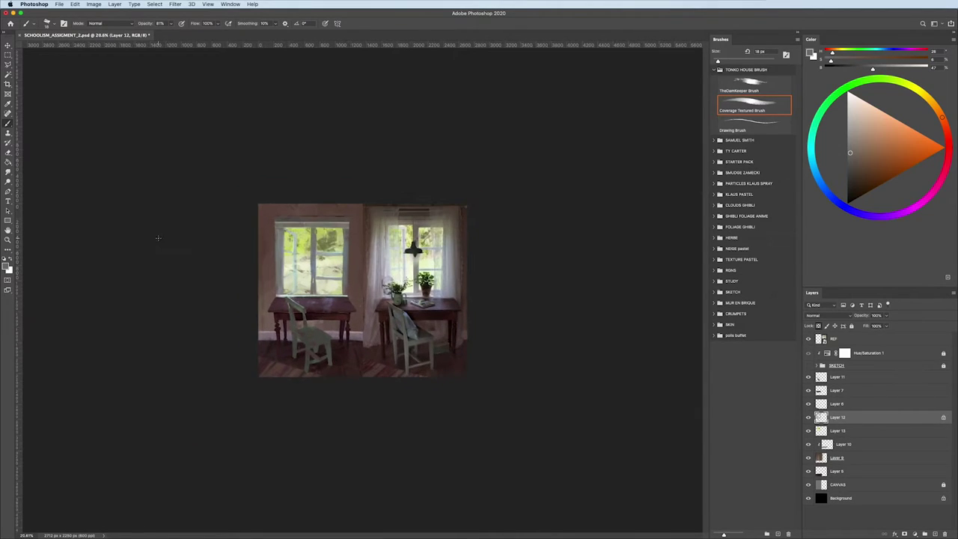
- Add a new layer clipped to Layer 10 in Multiply at 47% opacity, and save
key("ctrl+shift+alt+n")
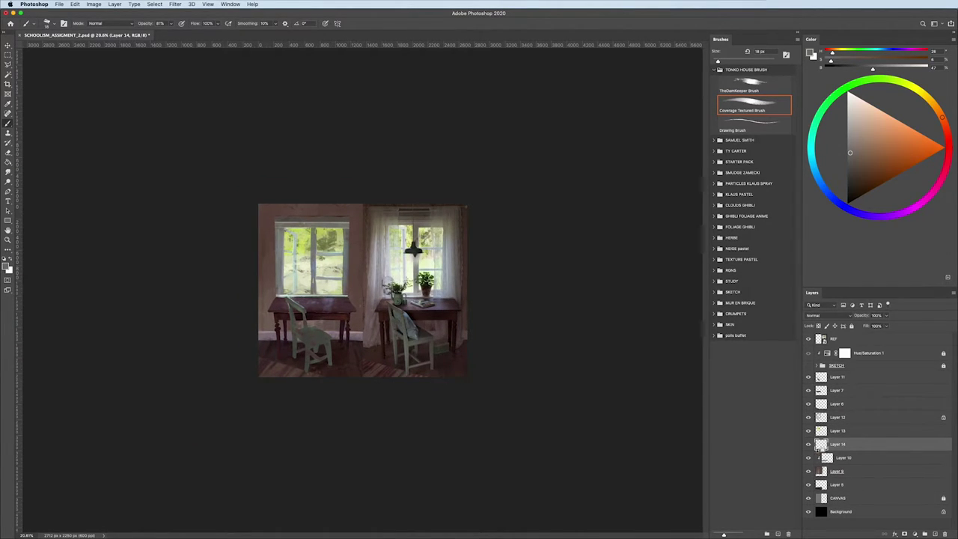
left_click(820, 449, "alt")
left_click(827, 315)
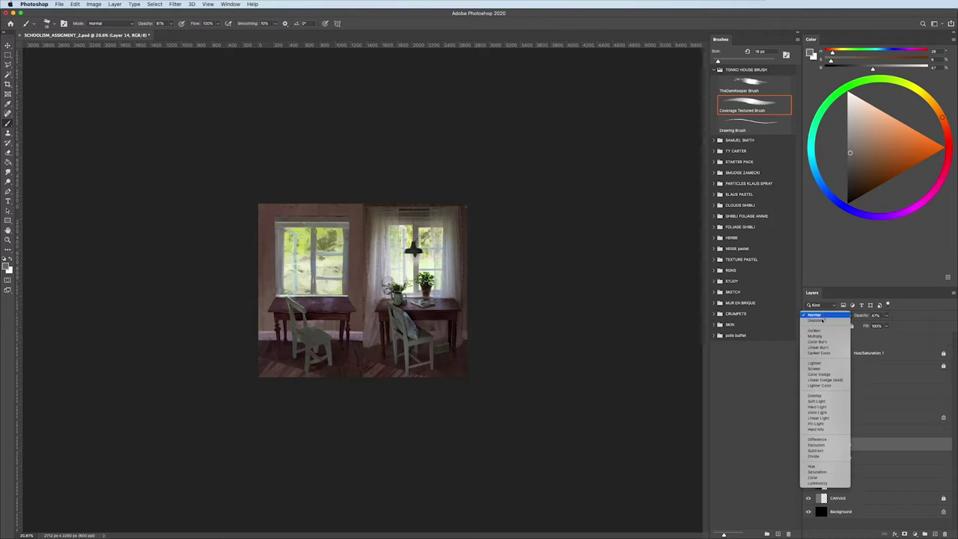
left_click(819, 335)
key("cmd+s")
key("ctrl+s")
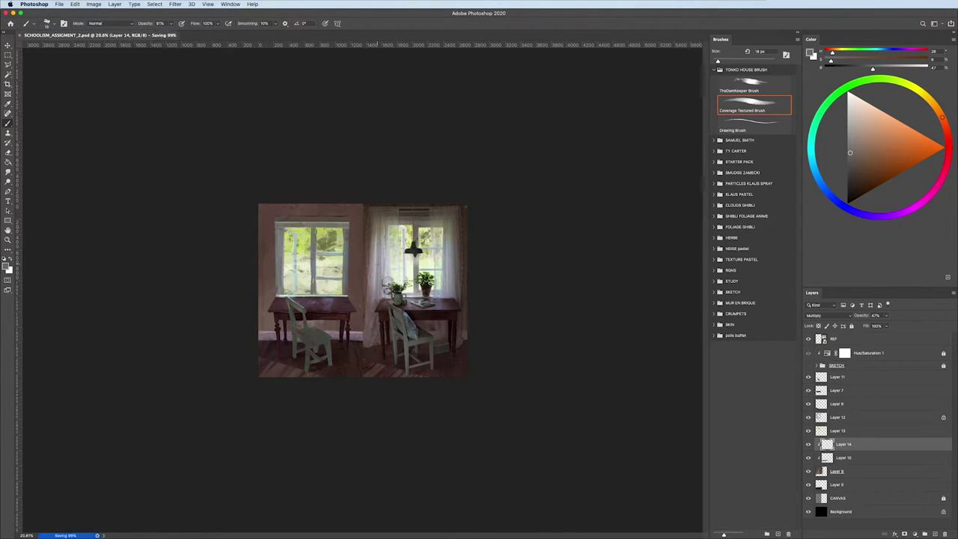
- Enlarge the brush to 699 px and choose a reddish paint colour sampled from the painting
key("bracketright")
key("bracketright")
key("bracketright")
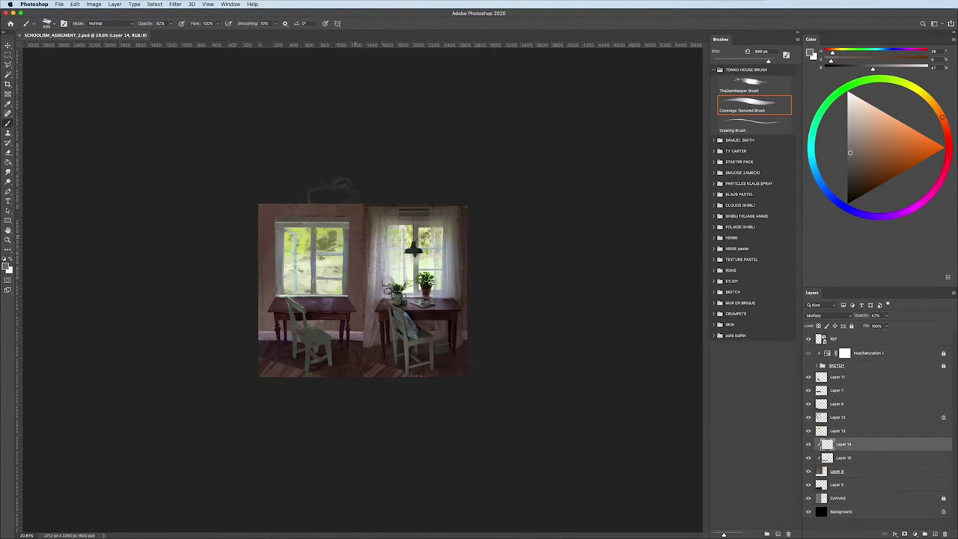
key("bracketright")
key("bracketright")
key("bracketright")
key("bracketright")
key("bracketright")
key("bracketright")
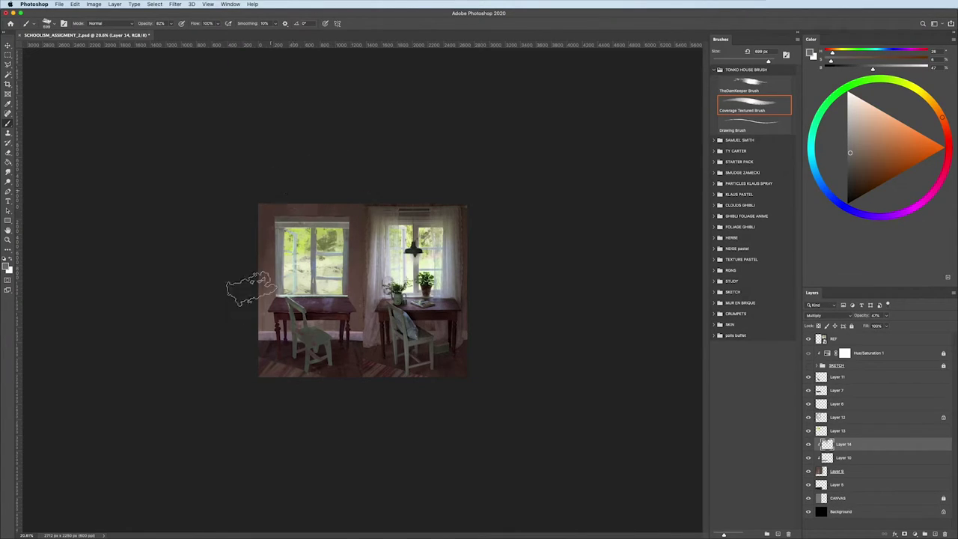
left_click(853, 161)
left_click(947, 140)
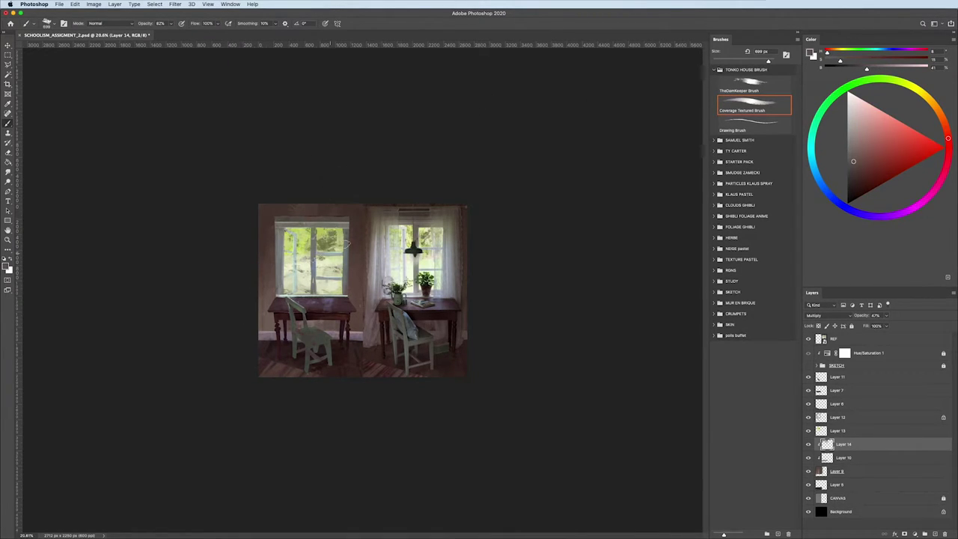
left_click(859, 169)
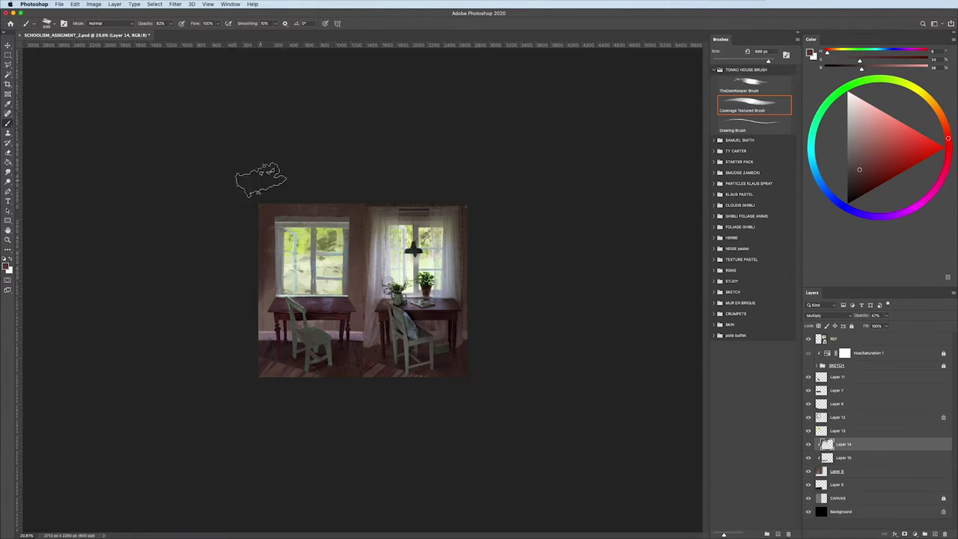
left_click(269, 289, "alt")
right_click(201, 311)
key("Escape")
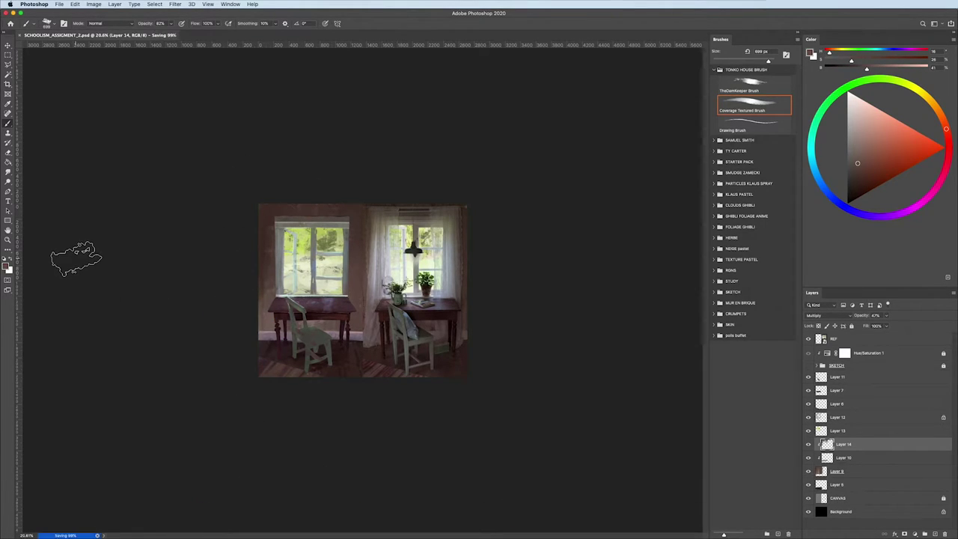
key("ctrl+plus")
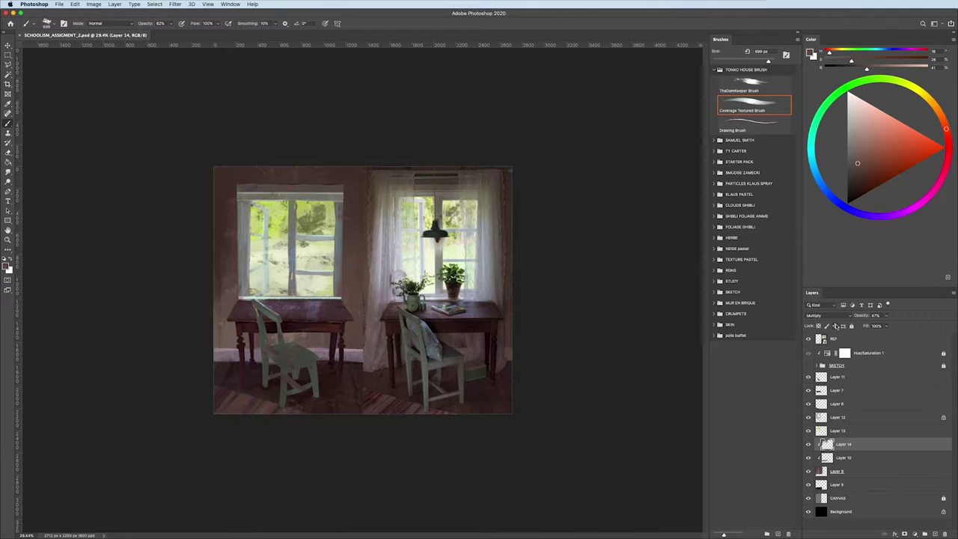
left_click(821, 417)
- Lasso the open left casement and apply Hue/Saturation with Hue +60 and Lightness +14
key("l")
scroll(270, 233, "up", 2)
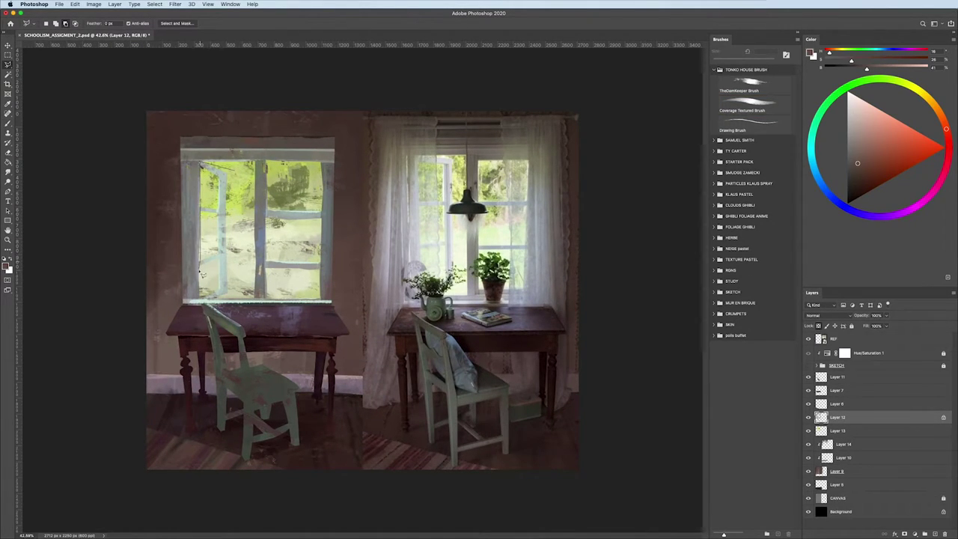
left_click_drag(201, 303, 243, 200)
key("ctrl+u")
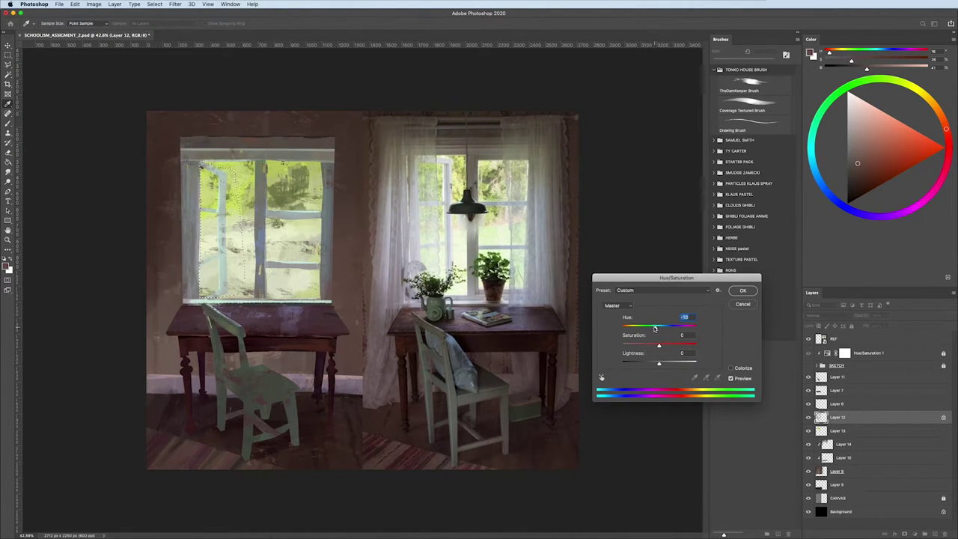
left_click_drag(654, 328, 679, 329)
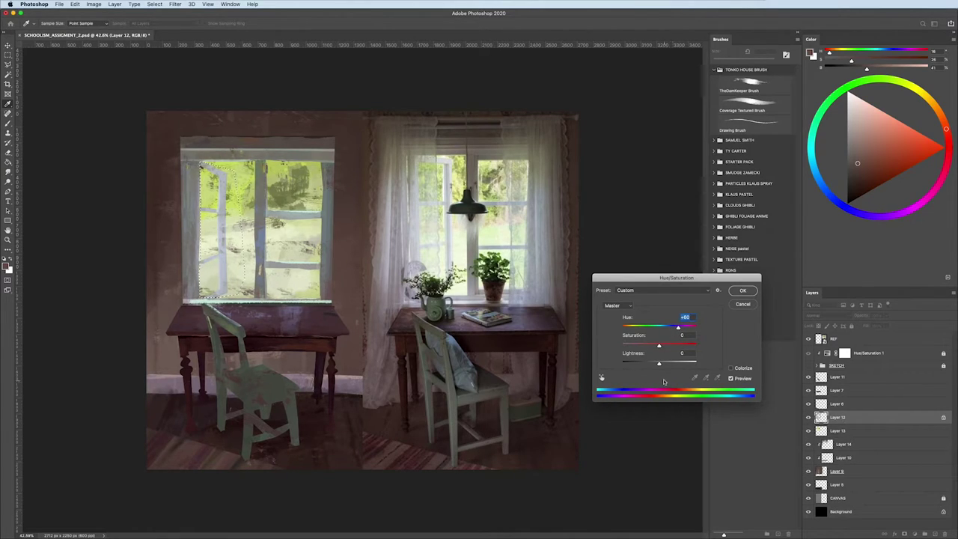
left_click_drag(659, 363, 665, 365)
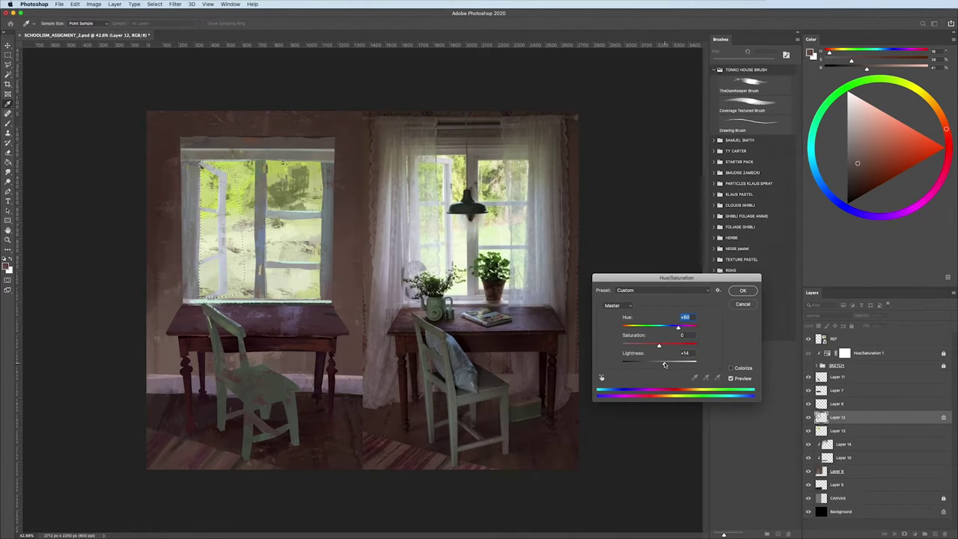
key("Return")
left_click_drag(378, 322, 336, 328)
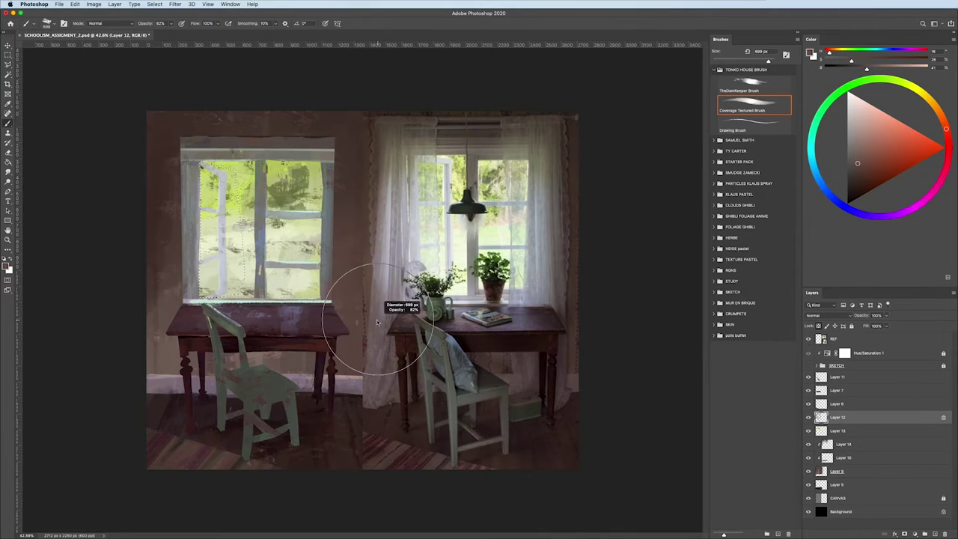
left_click(215, 210, "alt")
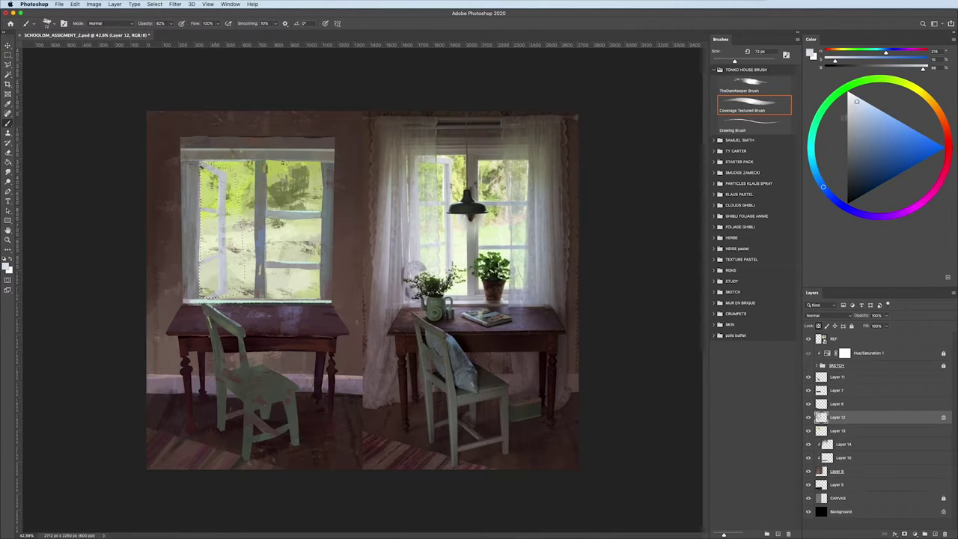
- Set the Drawing Brush to 17 px, clear the selection, and sample grey-green, white and blue-grey frame colours
left_click(914, 207)
key("period")
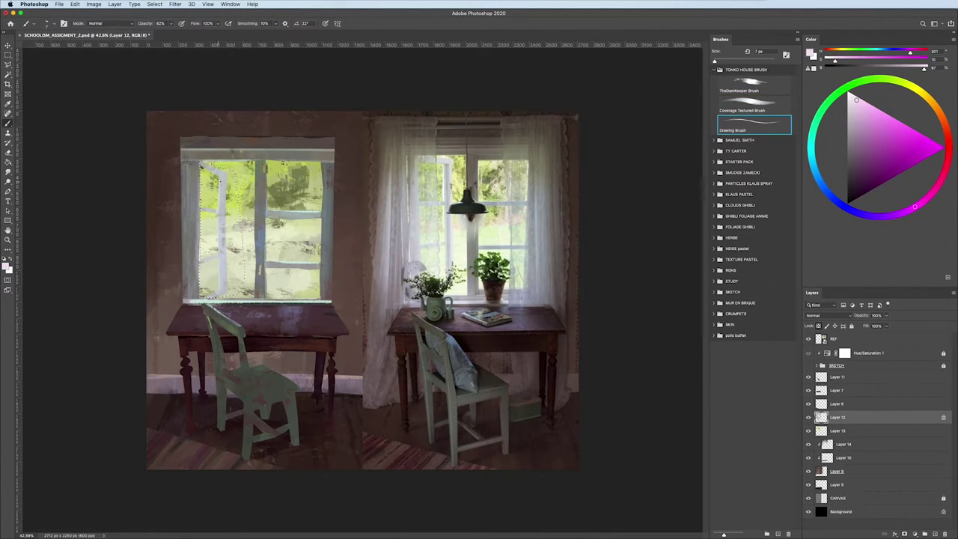
key("bracketright")
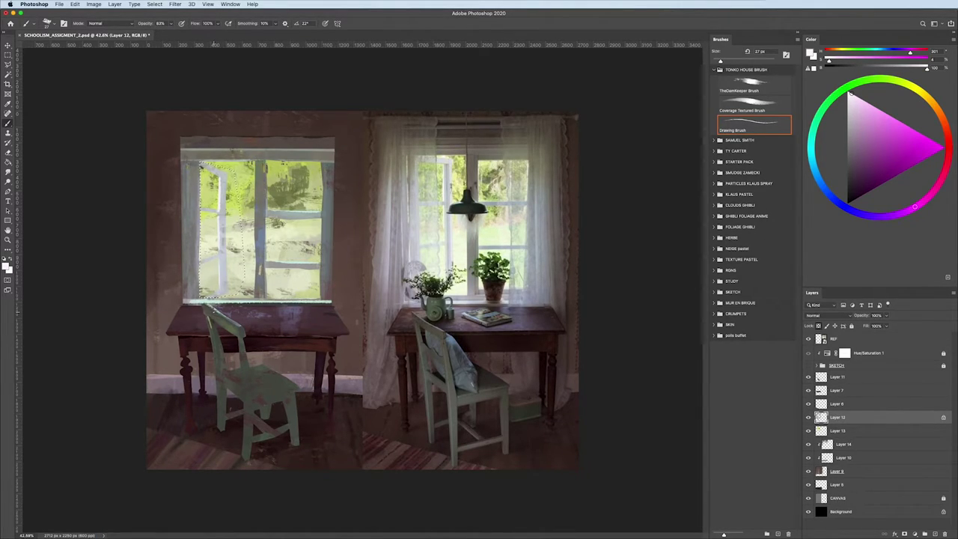
key("ctrl+d")
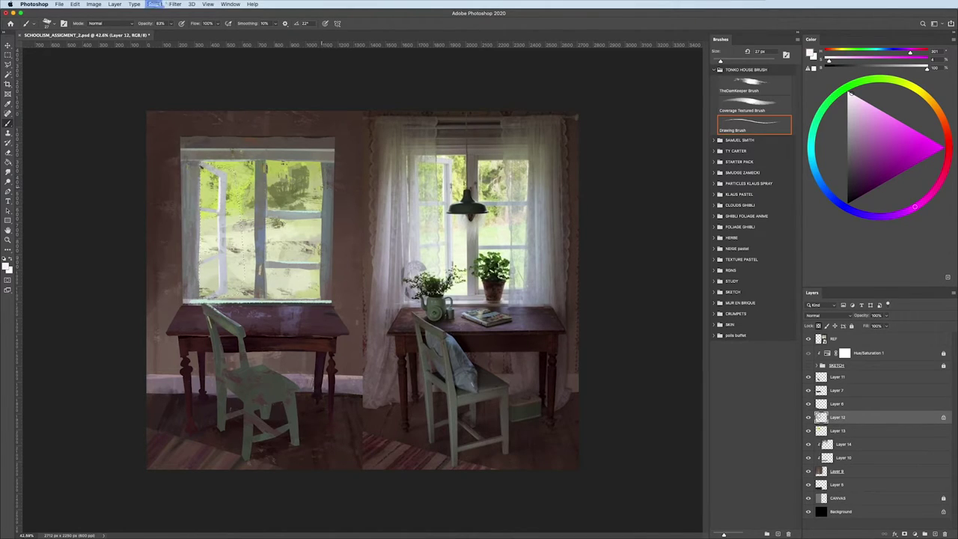
left_click(323, 182, "alt")
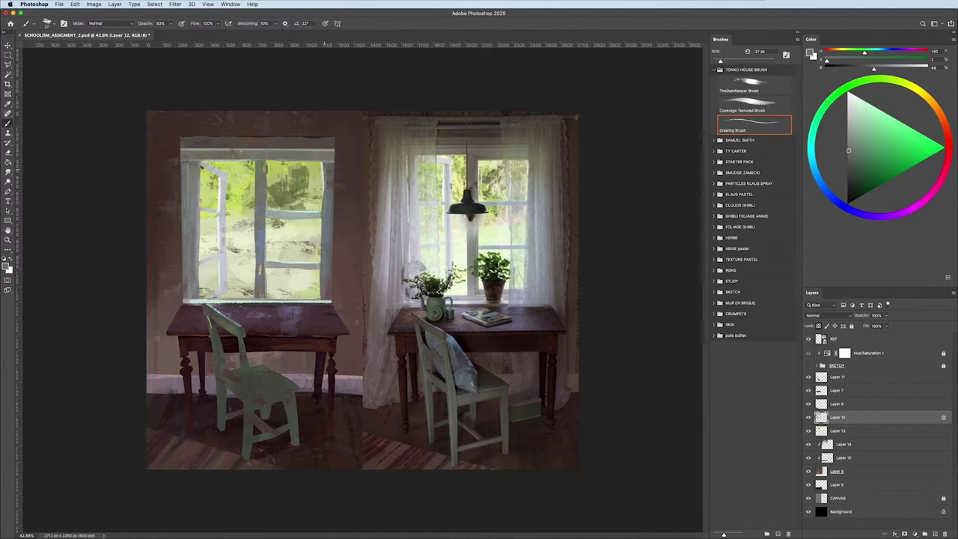
left_click(201, 166, "alt")
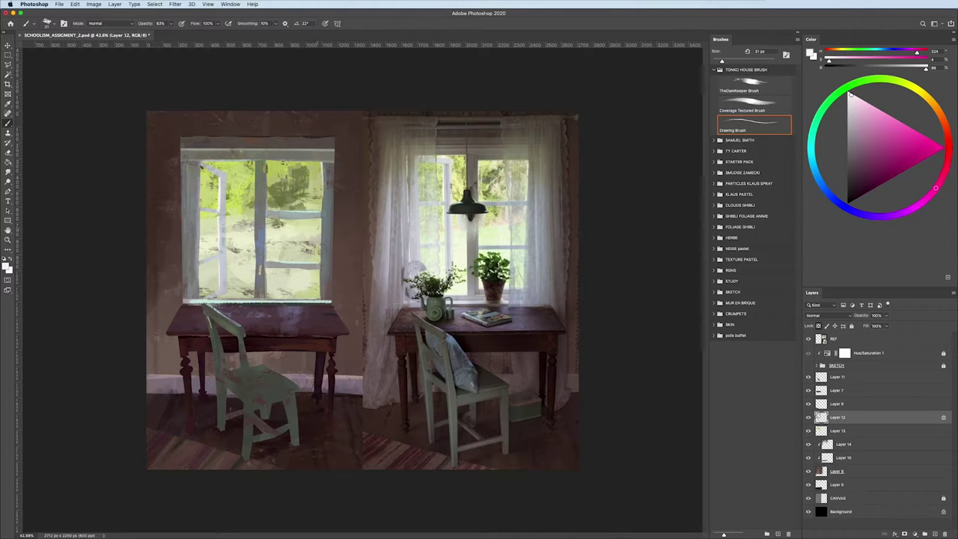
left_click(326, 238, "alt")
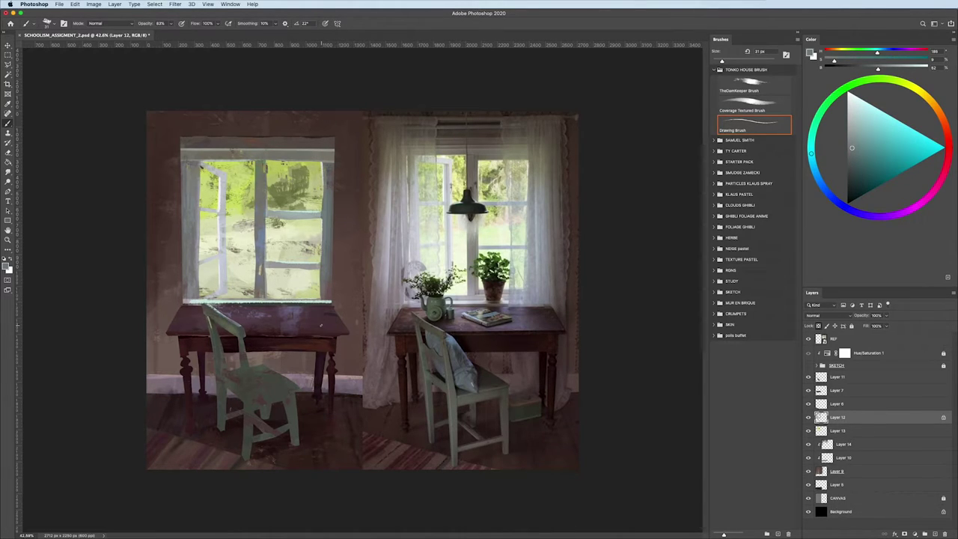
- Lasso a selection along the window's central mullion
key("l")
scroll(362, 296, "up", 3)
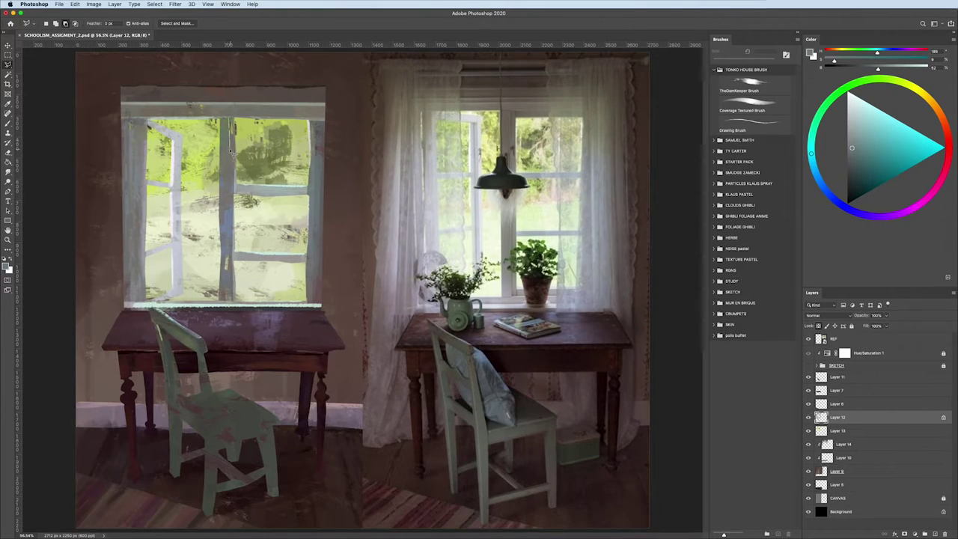
mouse_move(231, 152)
left_mouse_down()
mouse_move(228, 295)
mouse_move(230, 116)
mouse_move(229, 265)
left_mouse_up()
left_click(753, 125)
- Paint the central mullion in dark red, then darken its upper part
left_click(320, 146, "alt")
left_click_drag(228, 117, 229, 301)
left_click_drag(227, 116, 222, 329)
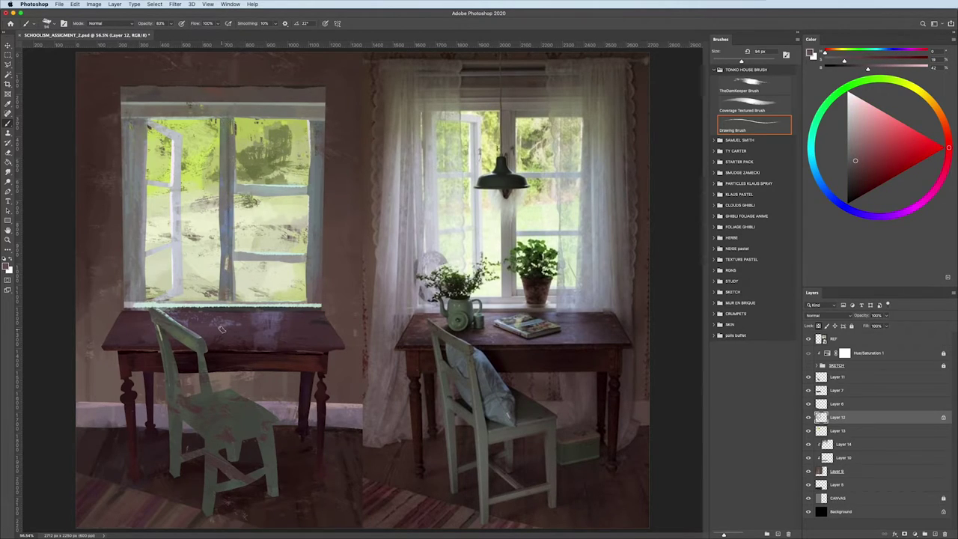
left_click(228, 138, "alt")
left_click_drag(224, 124, 224, 163)
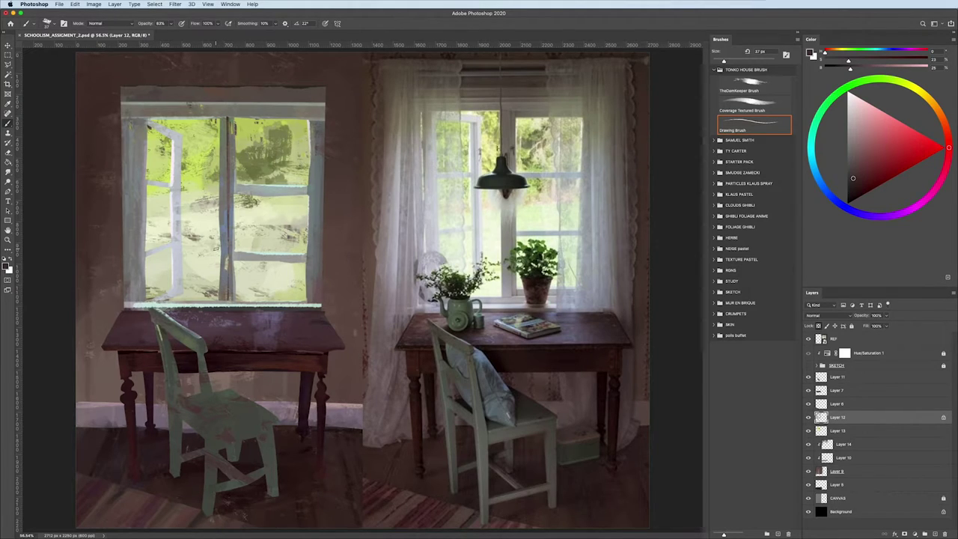
- Go to the Smudge tool, then the lasso, and fit the whole painting in view
key("r")
scroll(130, 323, "down", 3)
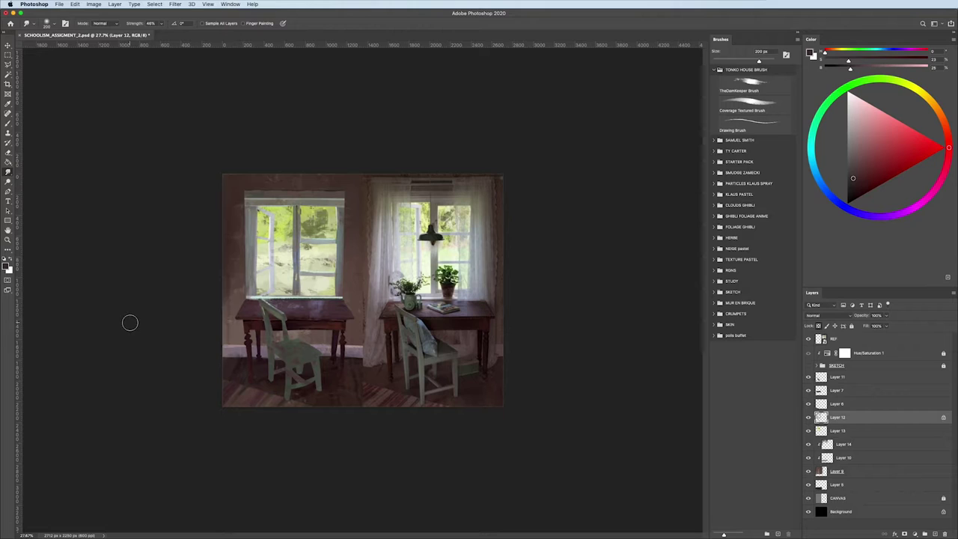
key("l")
key("ctrl+0")
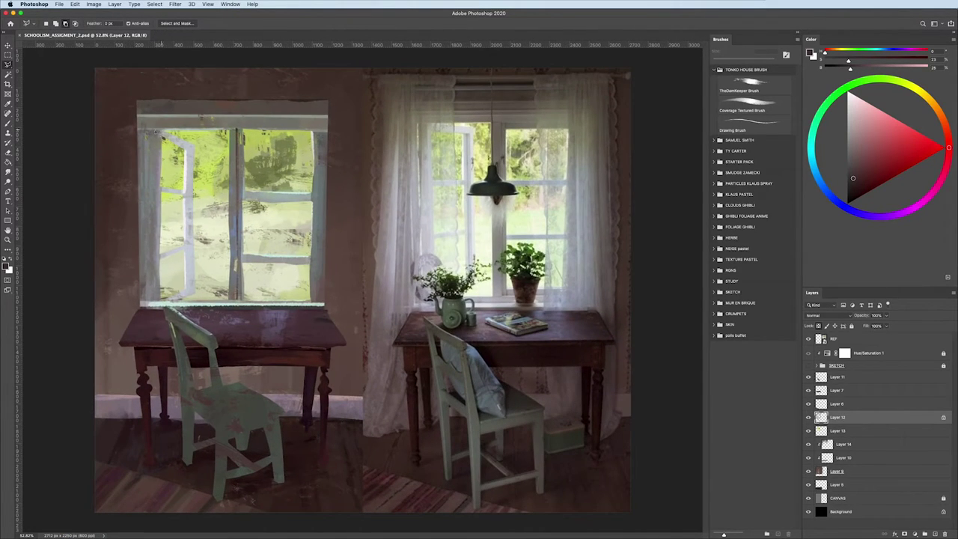
- Lasso the window's left frame and set up a larger textured coverage brush in dark reddish-brown
left_click_drag(155, 134, 161, 198)
key("b")
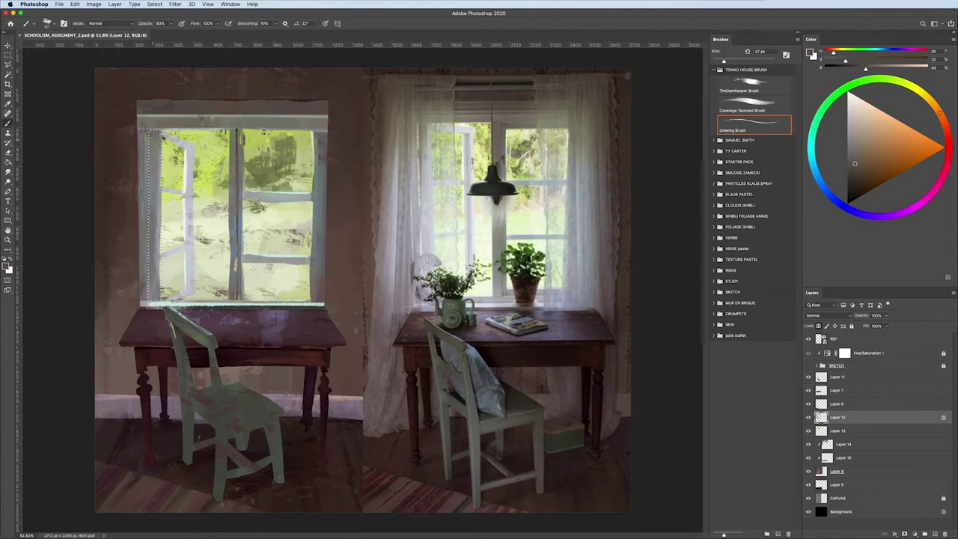
key("comma")
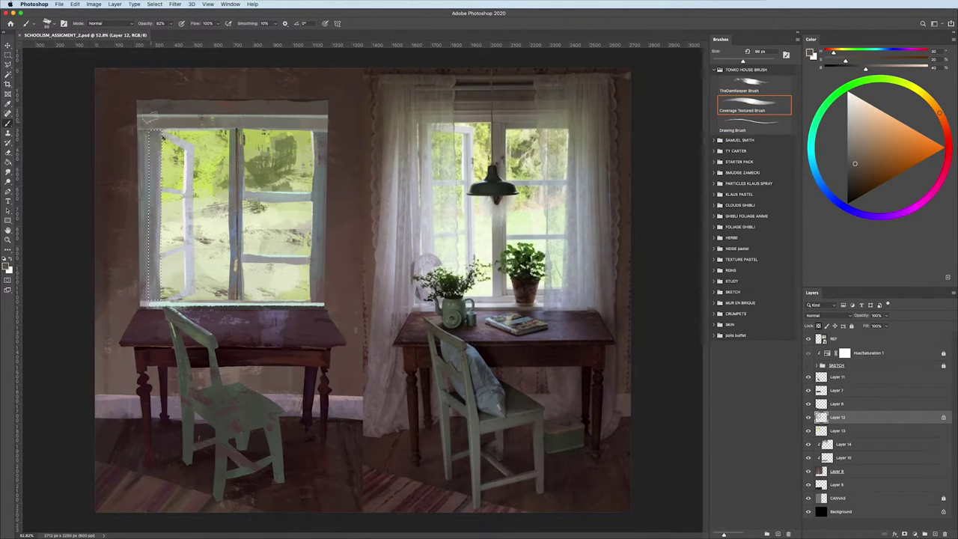
left_click(161, 136, "alt")
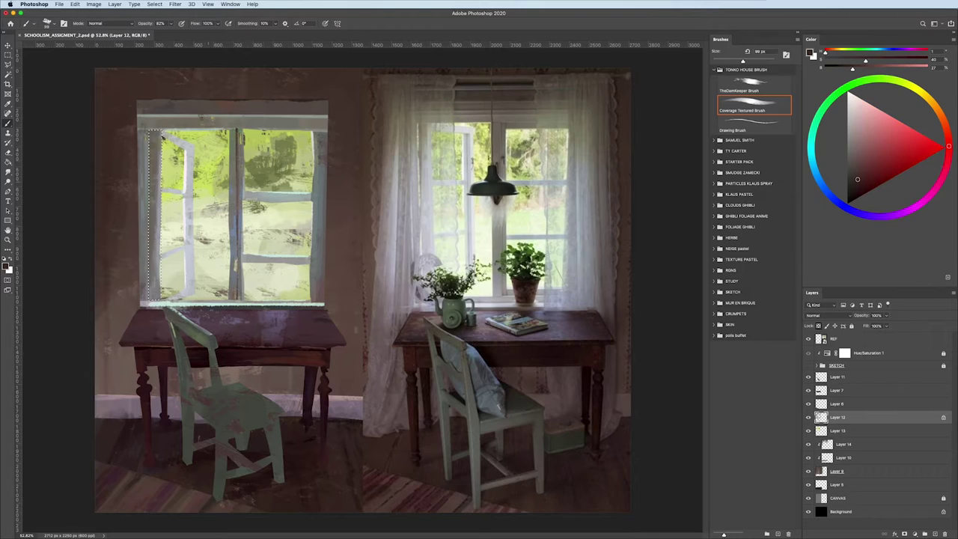
left_click_drag(110, 242, 127, 259)
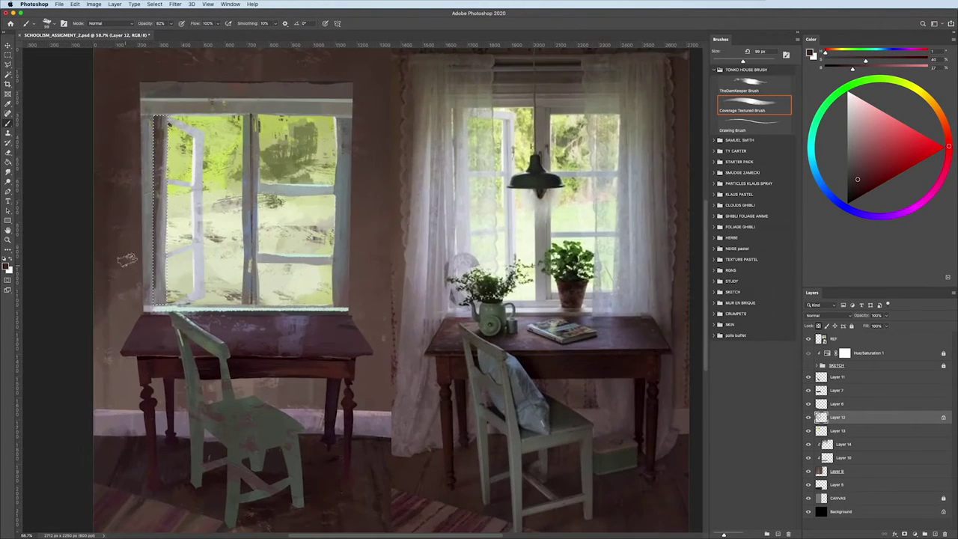
- Paint near-white highlight strokes down the left frame strip with a 24 px brush
left_click(163, 126, "alt")
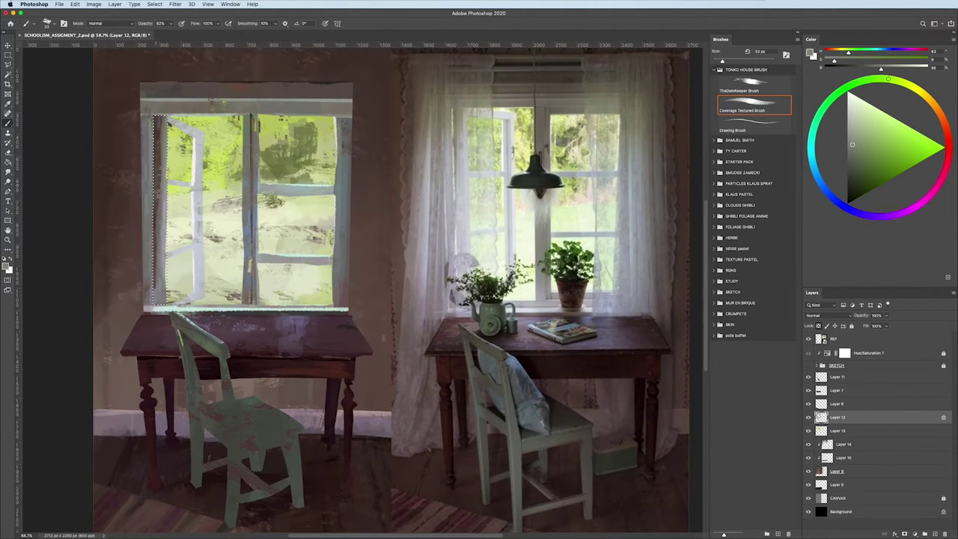
left_click(200, 268, "alt")
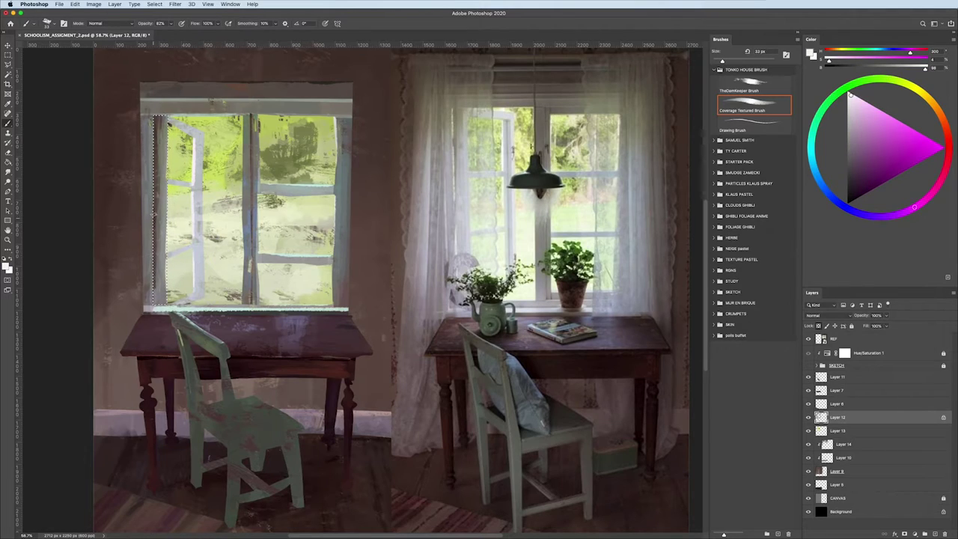
left_click_drag(167, 122, 162, 122)
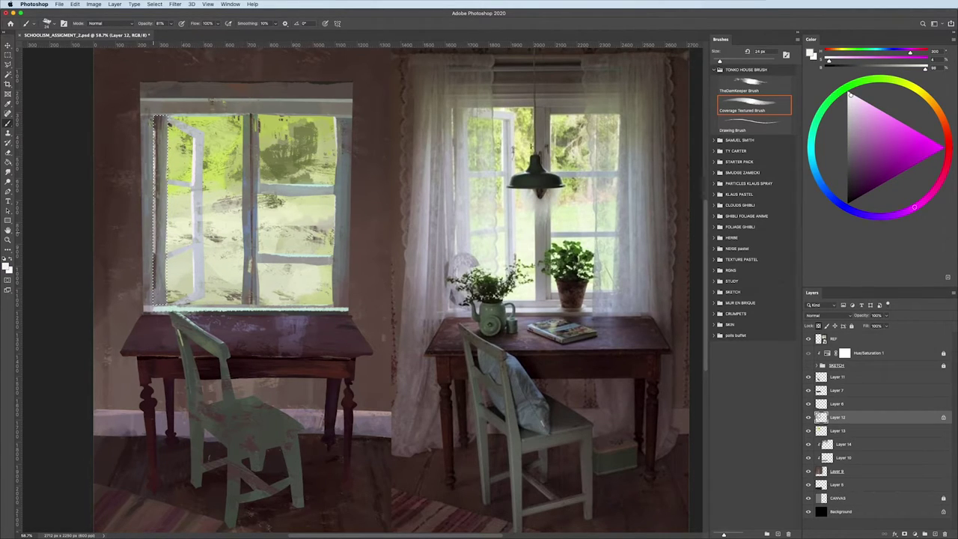
left_click_drag(154, 258, 153, 172)
left_click_drag(153, 126, 153, 288)
- Add to the frame selection and sample muted and darker purple-grey shades from the frame
key("l")
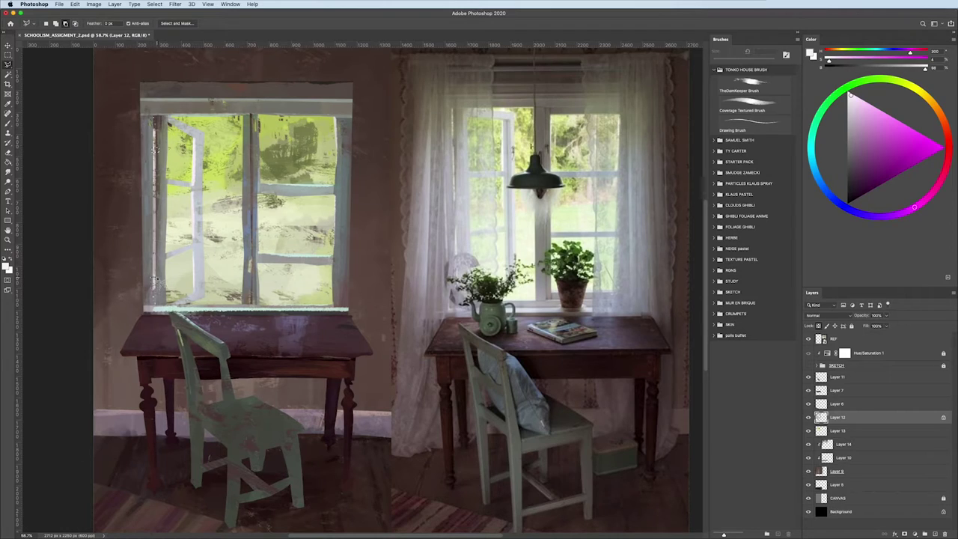
key("shift")
key("b")
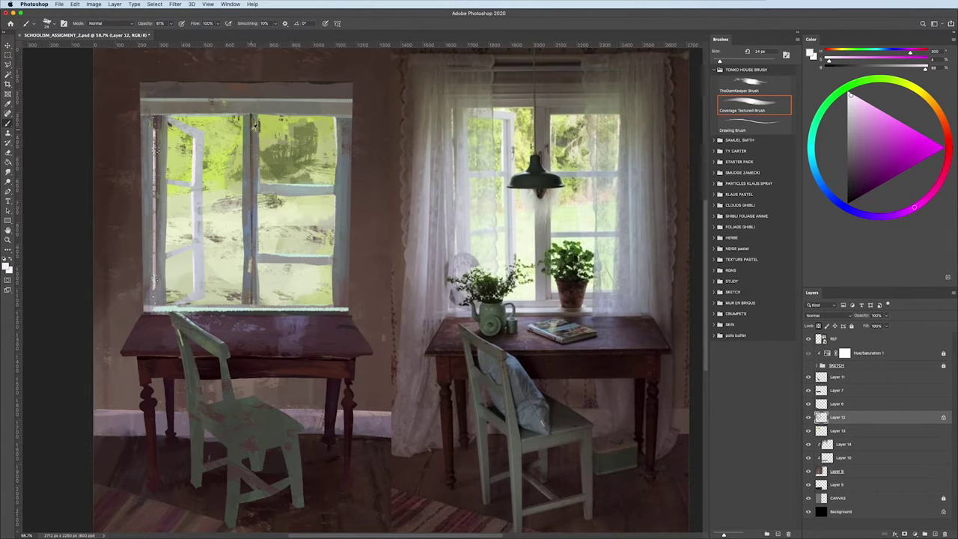
left_click(156, 149, "alt")
left_click(157, 150, "alt")
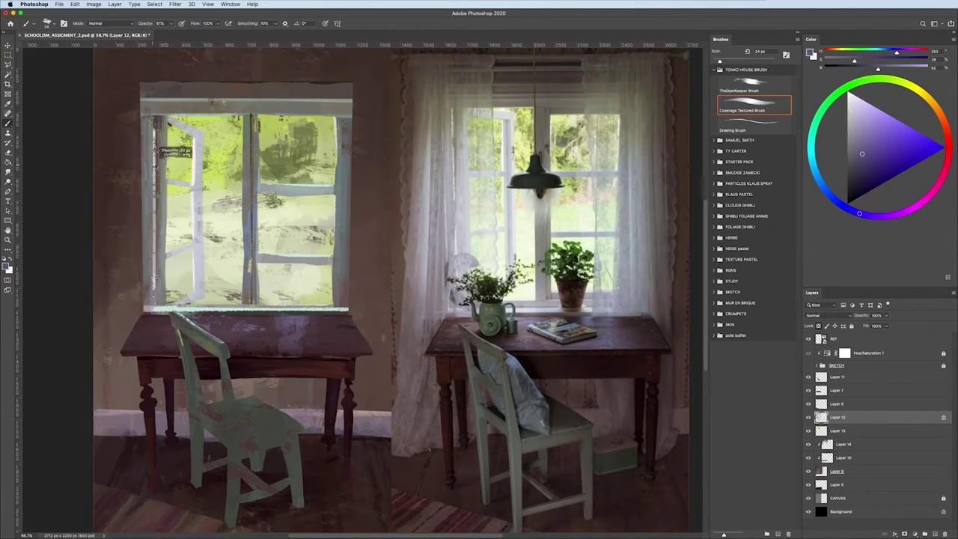
left_click(156, 150, "alt")
left_click(155, 150, "alt")
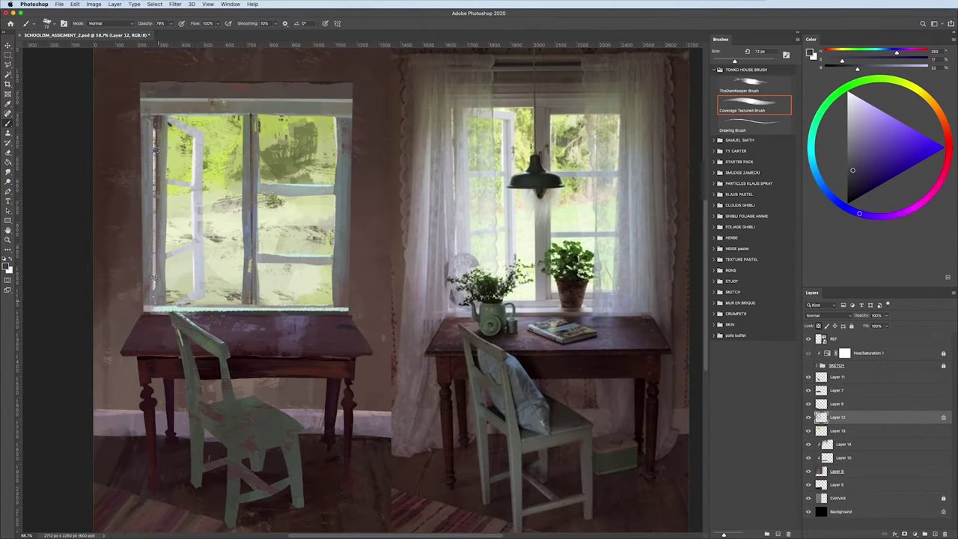
left_click_drag(155, 277, 160, 277)
- Size the brush to 27 px and pick a dark red-brown for shading the frame
left_click(396, 310, "alt")
left_click_drag(172, 148, 157, 148)
left_click(115, 148, "alt")
key("ctrl+minus")
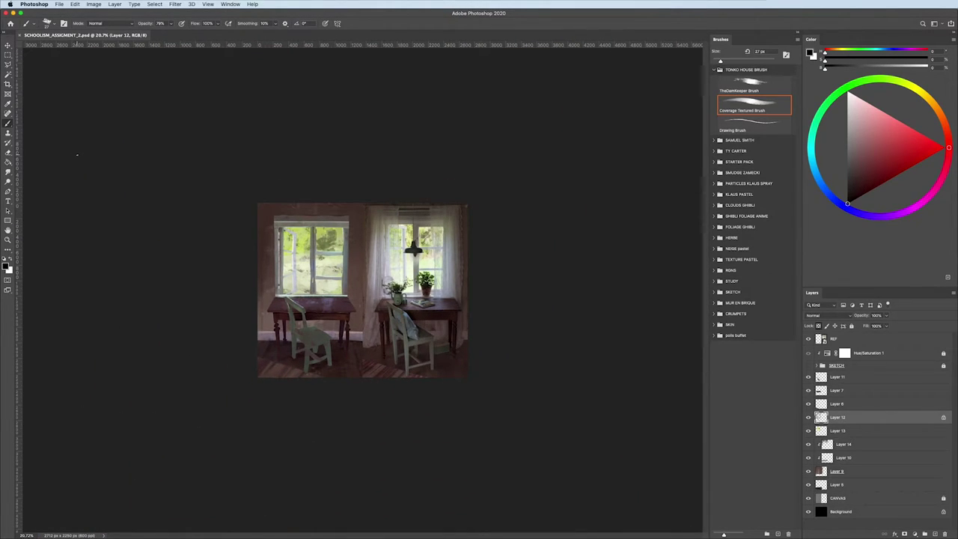
- Raise Layer 13's saturation and lightness with Hue/Saturation
key("l")
key("ctrl+plus")
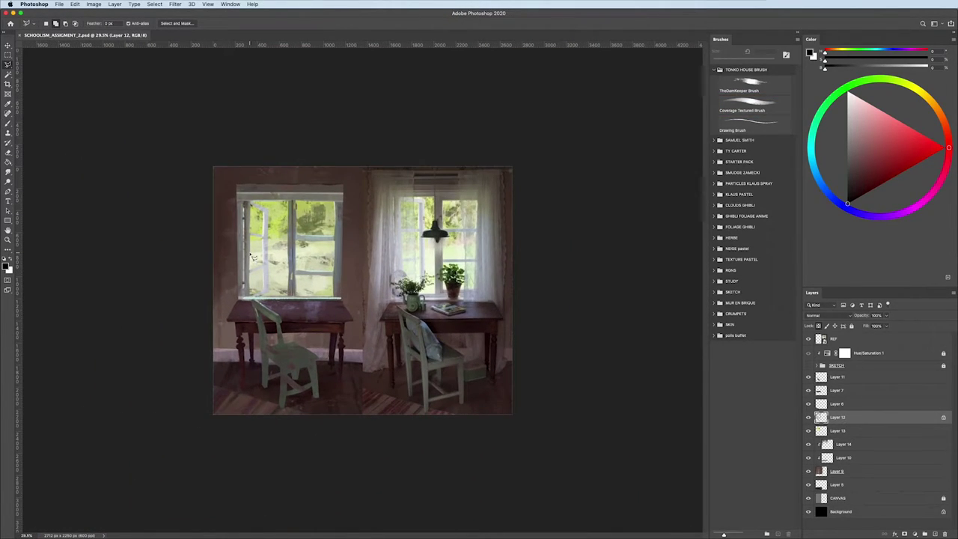
left_click(836, 431)
key("ctrl+u")
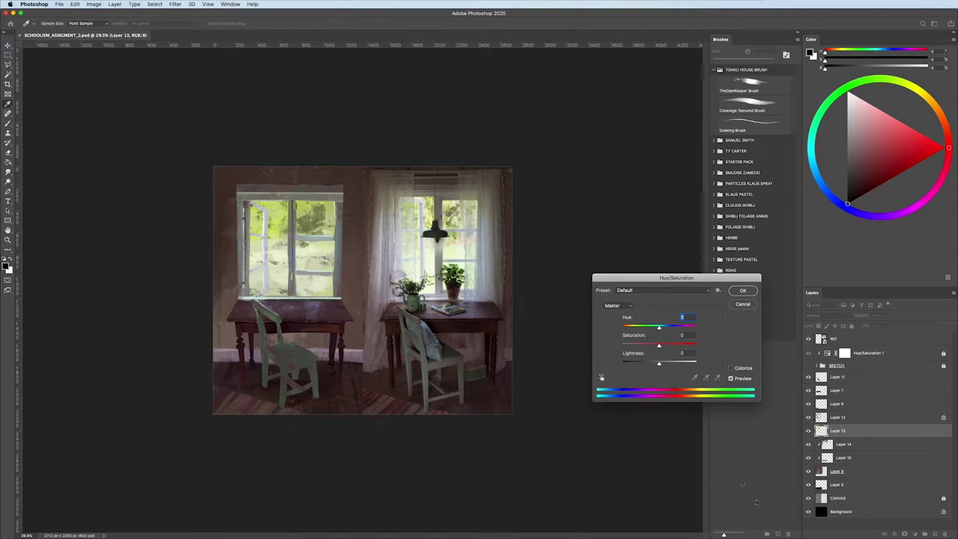
mouse_move(658, 364)
left_mouse_down()
mouse_move(679, 346)
mouse_move(672, 365)
left_mouse_up()
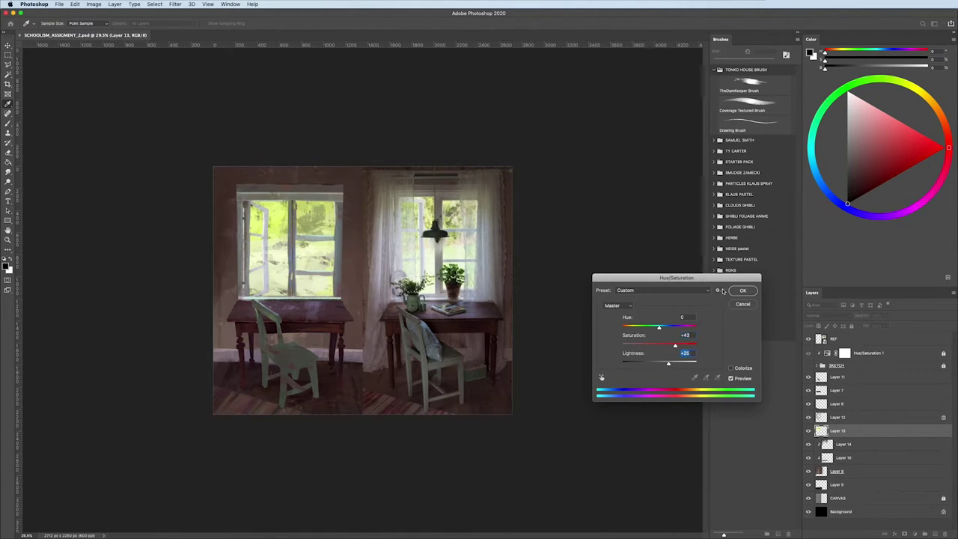
left_click(733, 291)
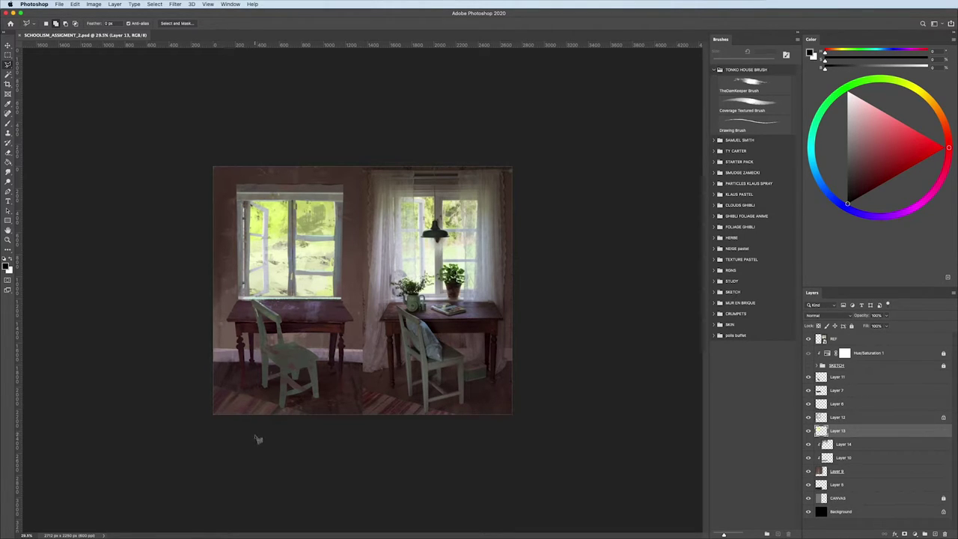
- Lasso the area around the left chair and floor
scroll(284, 335, "up", 5)
scroll(284, 334, "down", 5)
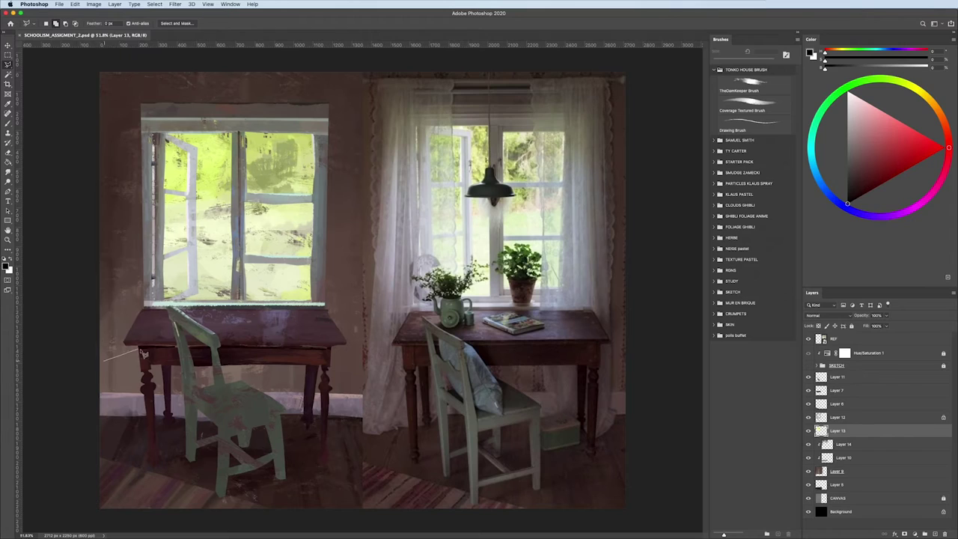
mouse_move(103, 360)
left_mouse_down()
mouse_move(173, 349)
mouse_move(351, 450)
left_mouse_up()
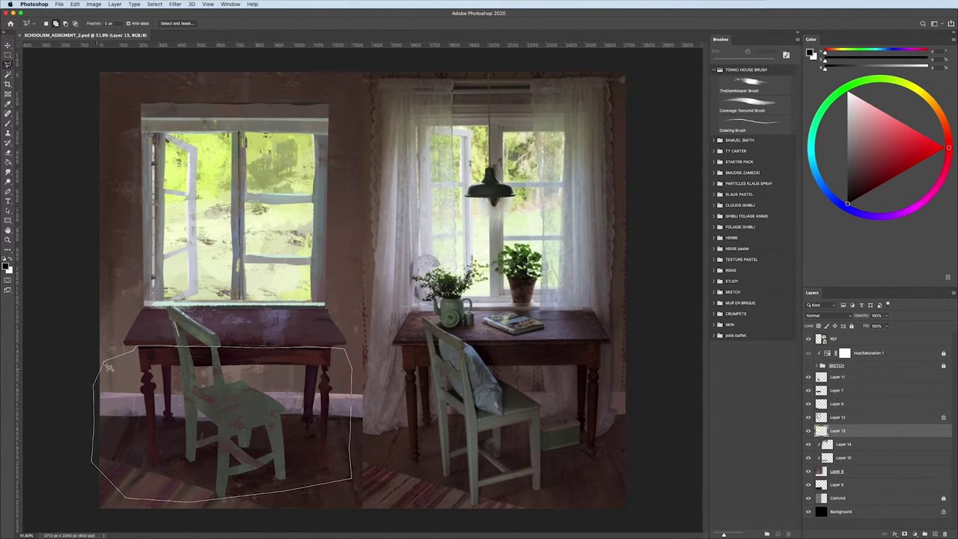
left_click_drag(352, 450, 101, 367)
key("ctrl+minus")
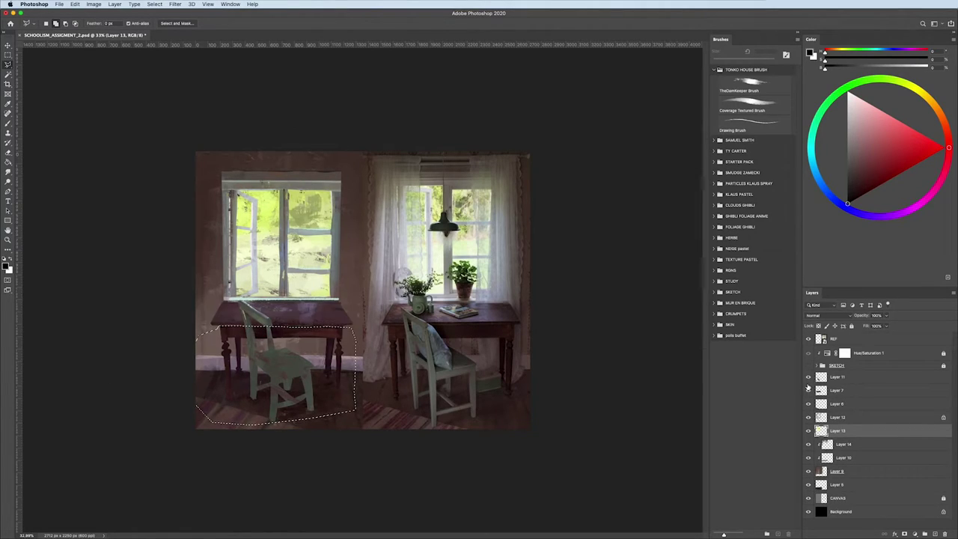
- Give Layer 7 a Hue/Saturation of Saturation about +15 and Lightness -15
left_click(837, 390)
key("ctrl+d")
key("ctrl+u")
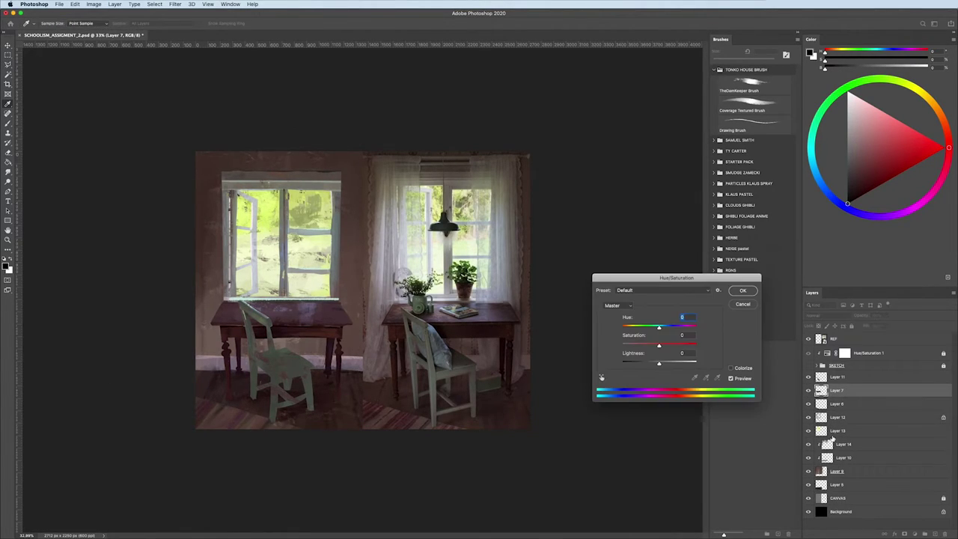
left_click_drag(658, 363, 664, 345)
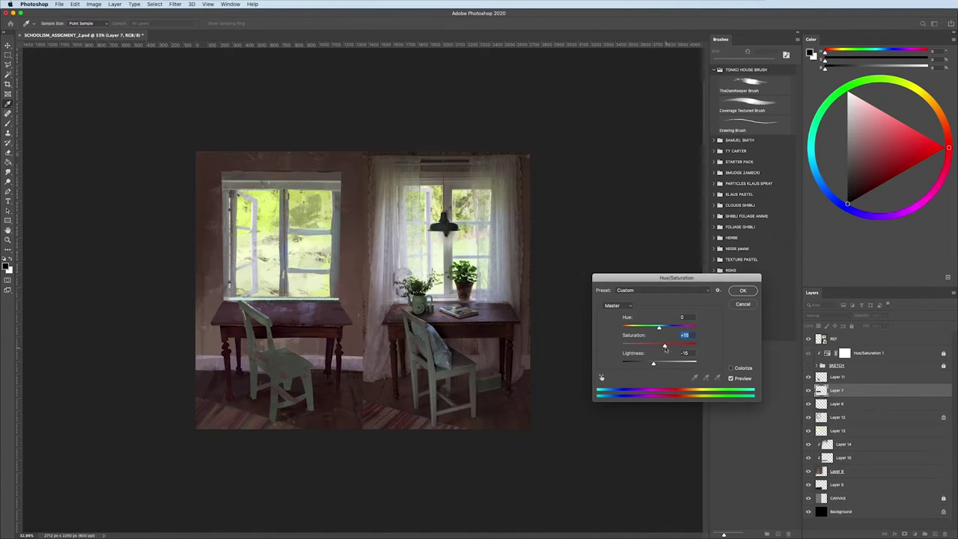
left_click(742, 290)
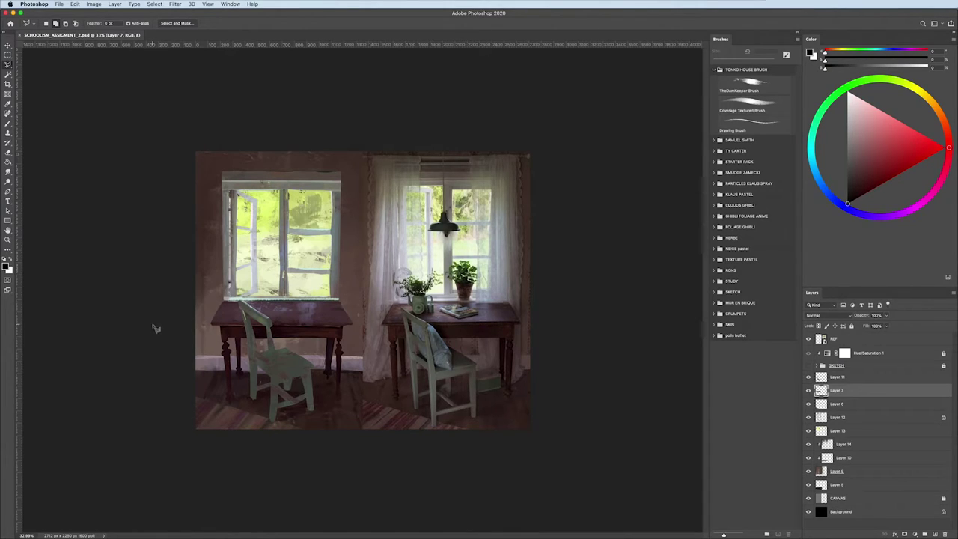
- Add a new Layer 15 and make the SKETCH group visible over the painting
left_click(143, 370)
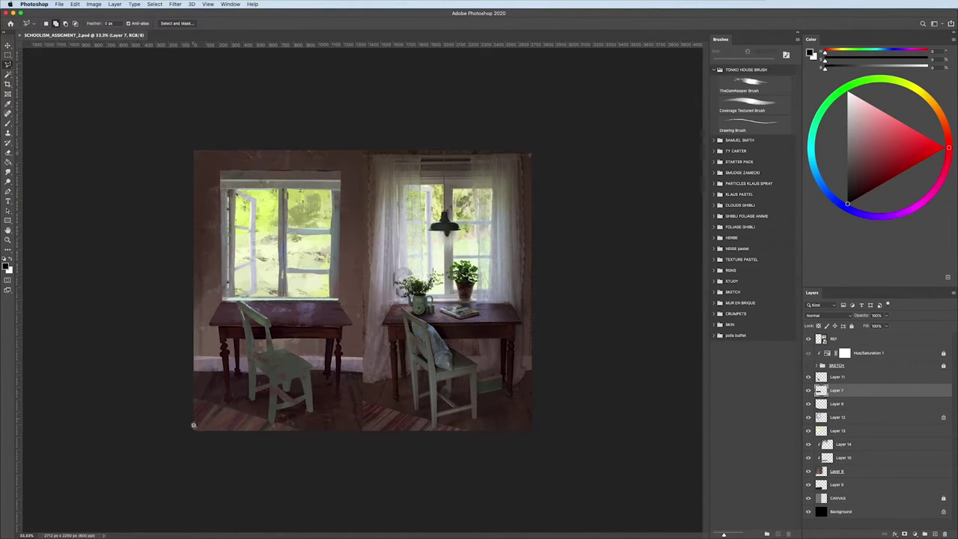
scroll(89, 328, "up", 1)
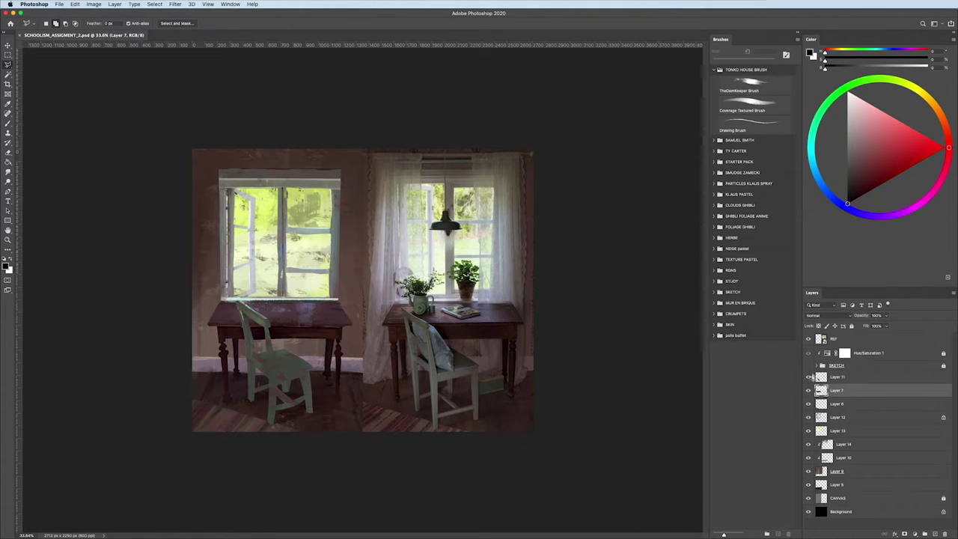
left_click(842, 376)
key("ctrl+shift+alt+n")
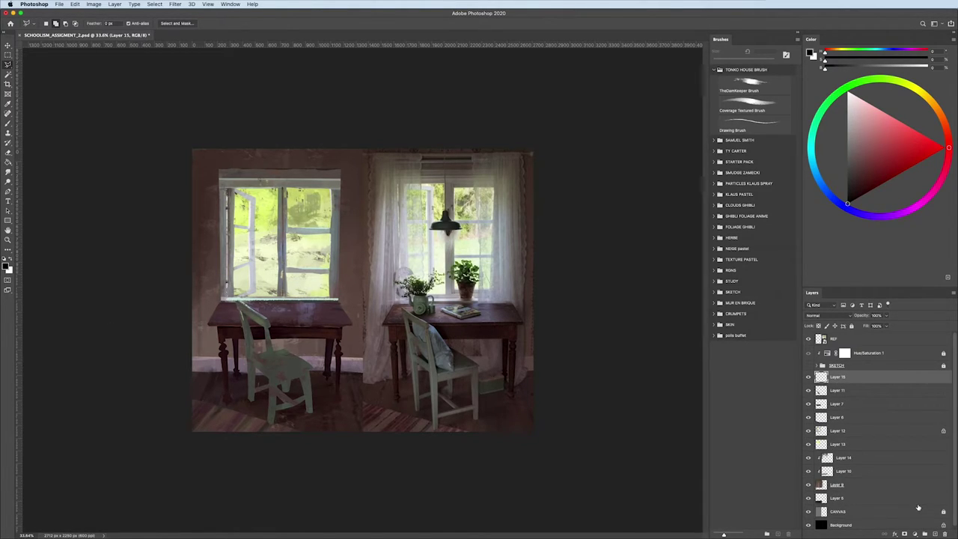
left_click(807, 365)
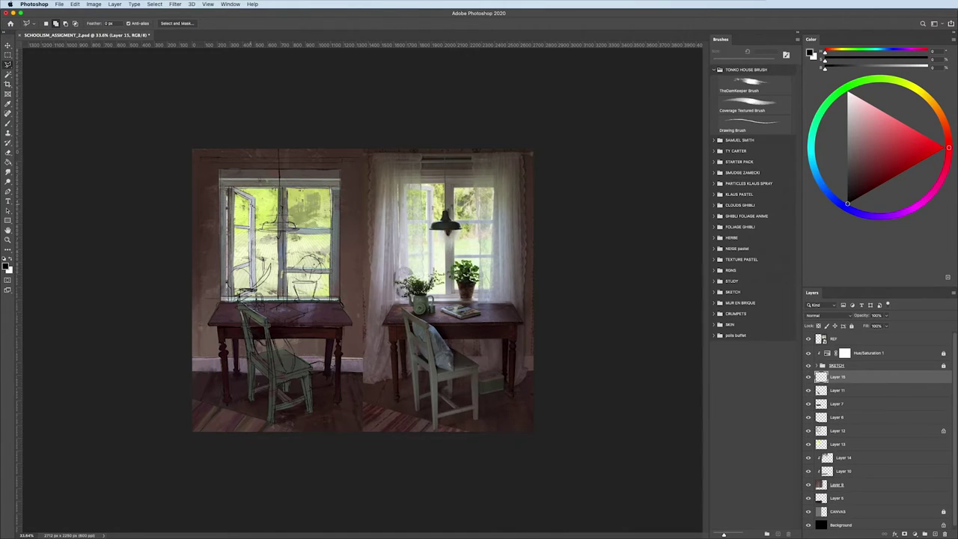
- Lasso around the sketched hanging lamp in the left window
scroll(255, 206, "up", 3)
scroll(314, 235, "up", 1)
left_click_drag(307, 257, 329, 238)
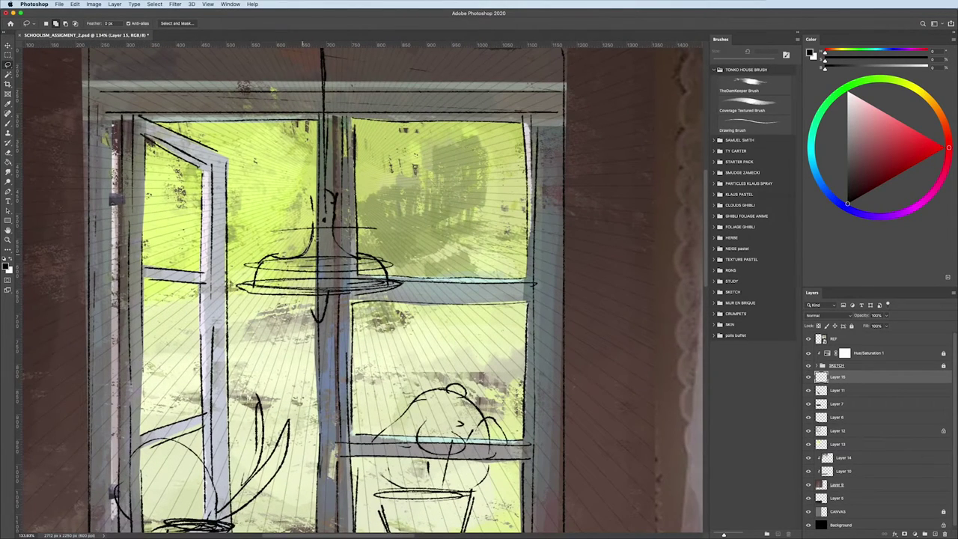
left_click_drag(328, 196, 256, 284)
left_click_drag(255, 284, 329, 193)
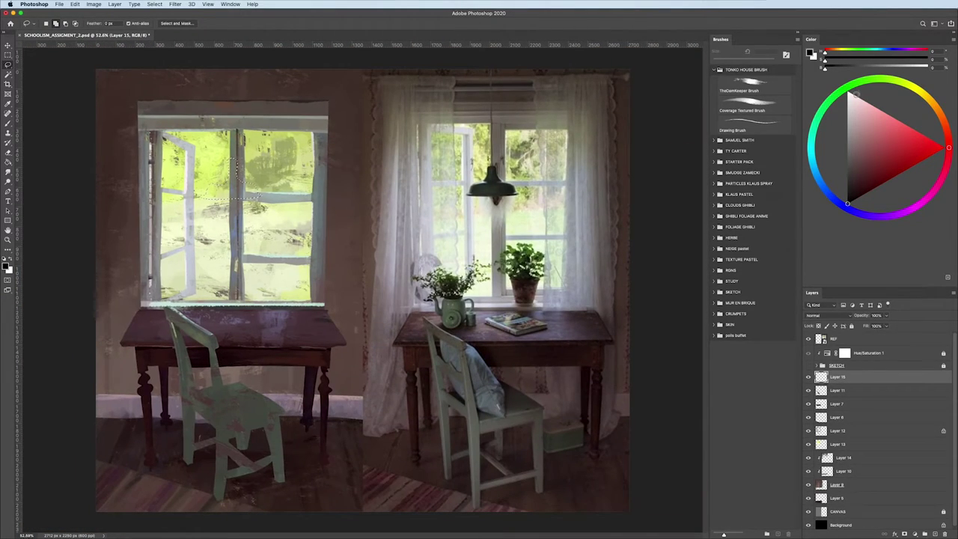
- Fill the lamp selection with dark green using the textured brush
left_click_drag(853, 89, 849, 80)
left_click(864, 187)
left_click(753, 104)
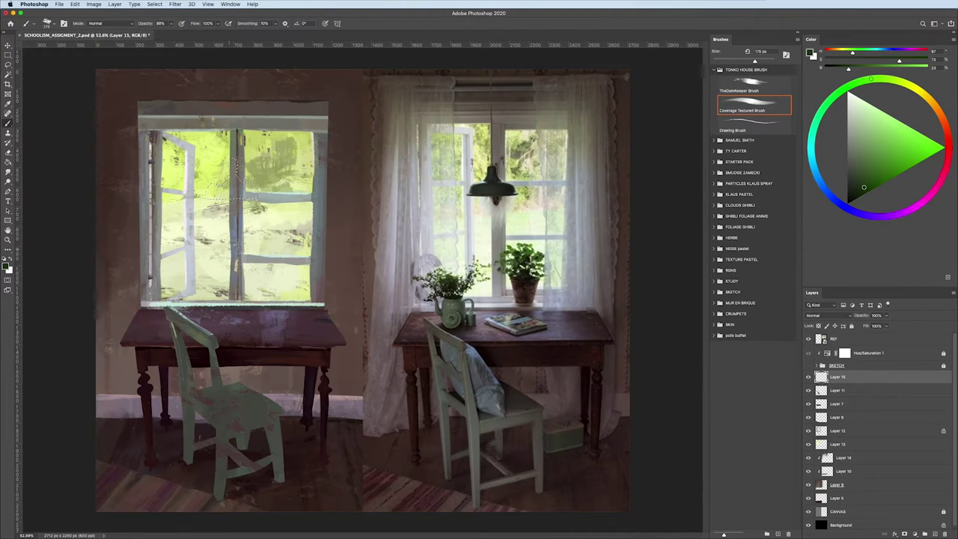
left_click_drag(246, 180, 213, 184)
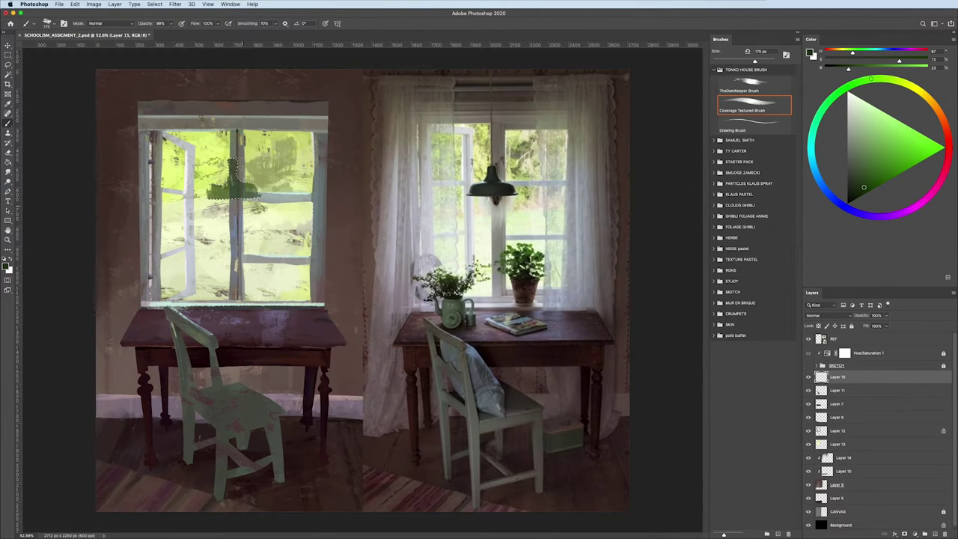
- Try greens and blues on the colour wheel, settling on a dark blue-grey, at 50% zoom
left_click(853, 187)
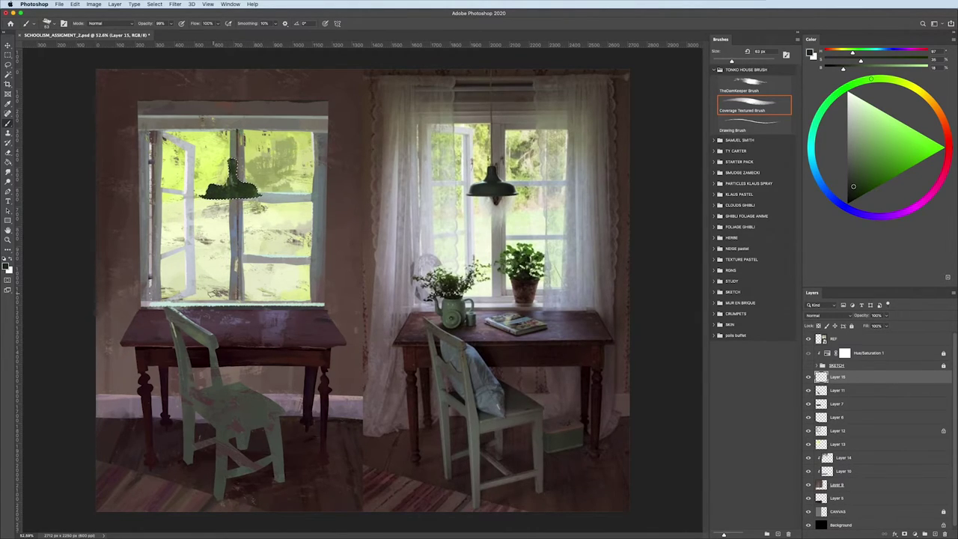
left_click(817, 178)
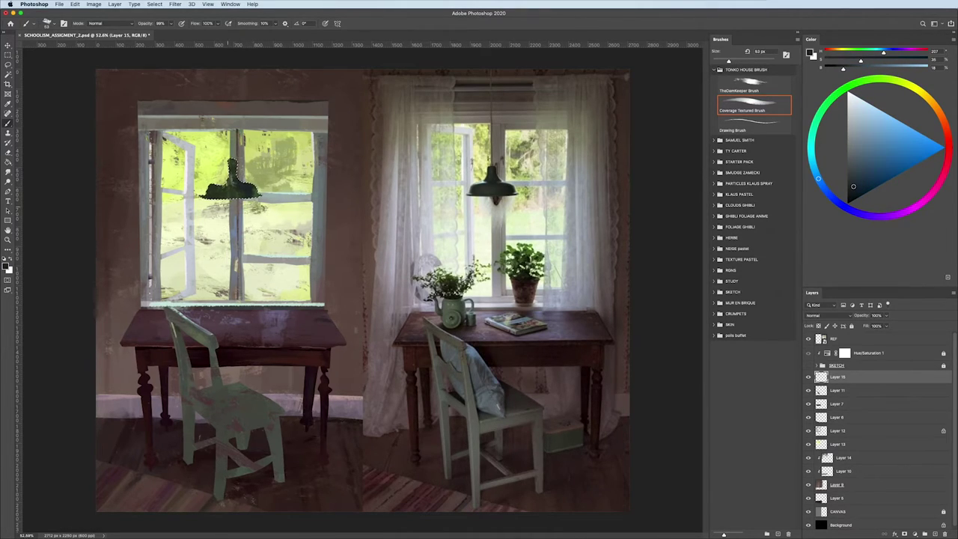
left_click(882, 79)
left_click(851, 162)
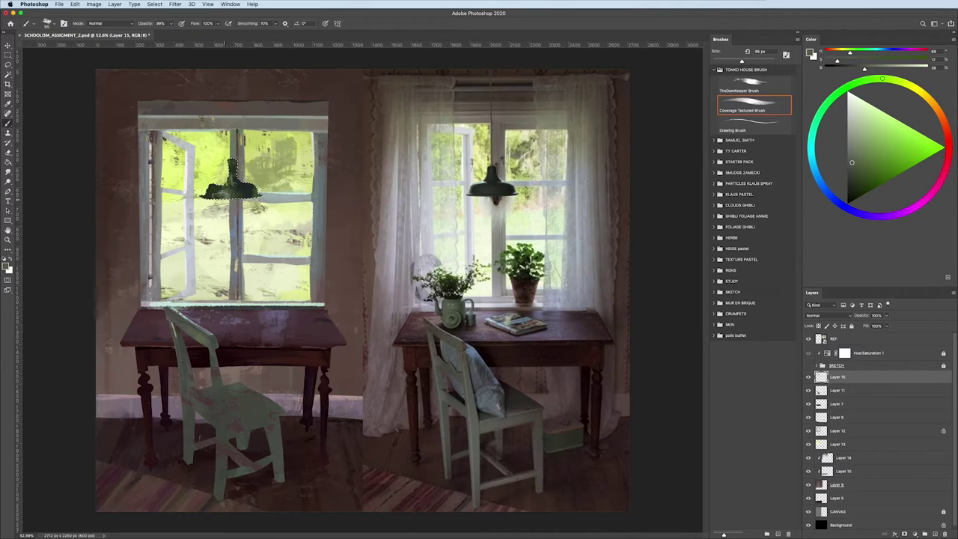
left_click(835, 95)
left_click(851, 180)
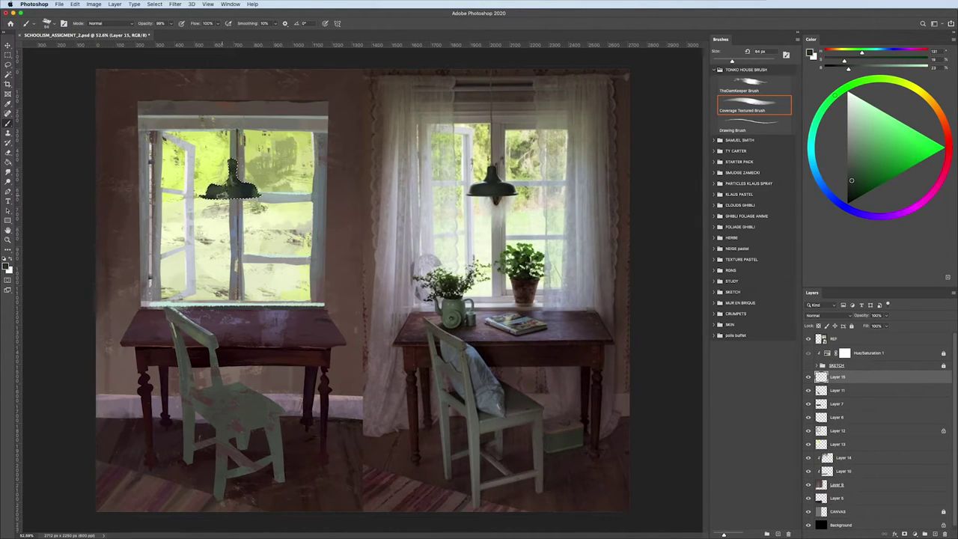
left_click(816, 173)
left_click(835, 95)
left_click(814, 169)
left_click(852, 187)
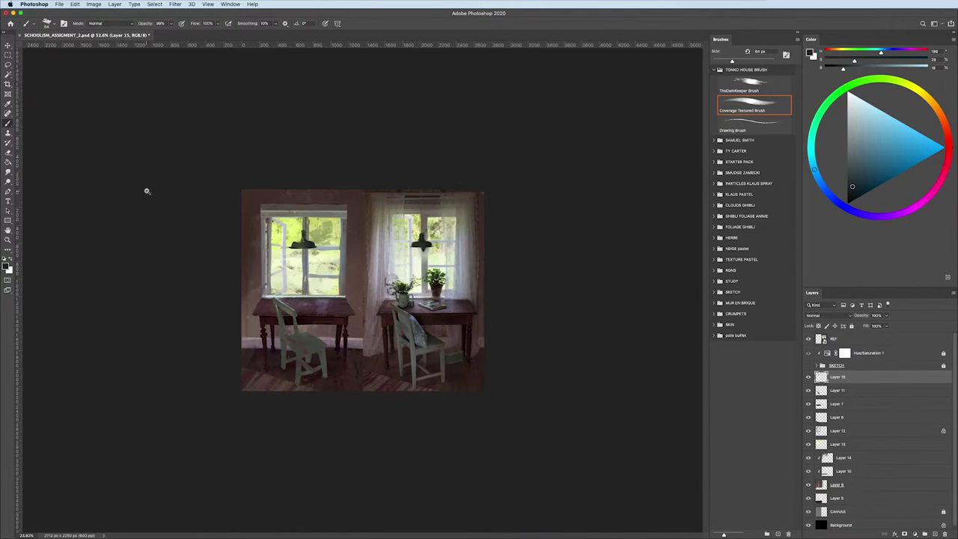
left_click_drag(145, 187, 97, 185)
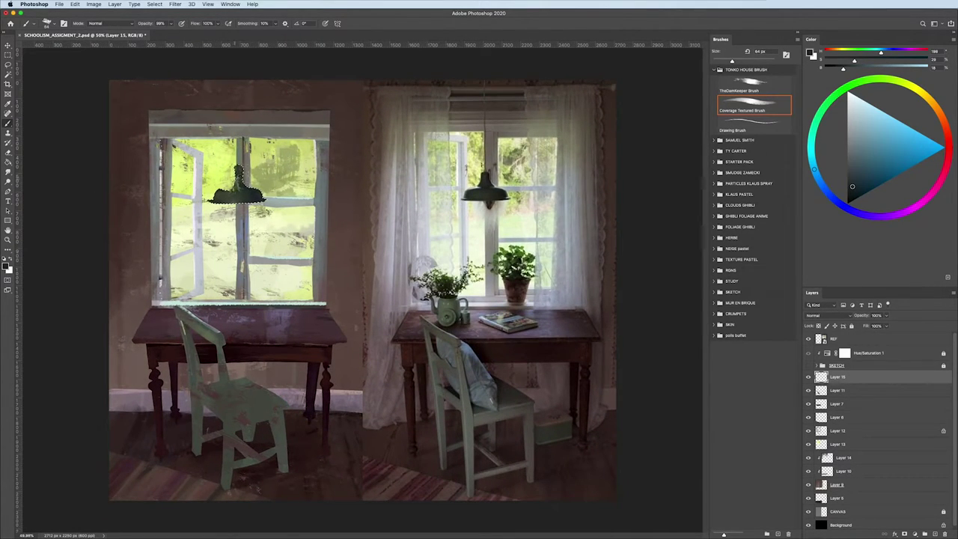
- Enlarge the brush to about 58 px and mix a soft grey-green for the lamp
left_click_drag(238, 166, 246, 167)
left_click(550, 433, "alt")
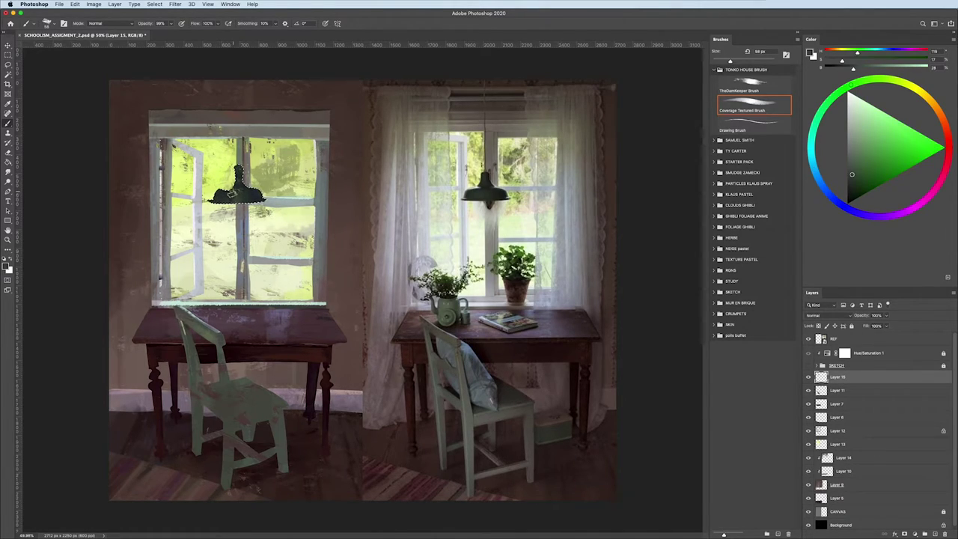
mouse_move(855, 171)
left_mouse_down()
mouse_move(820, 167)
mouse_move(852, 135)
left_mouse_up()
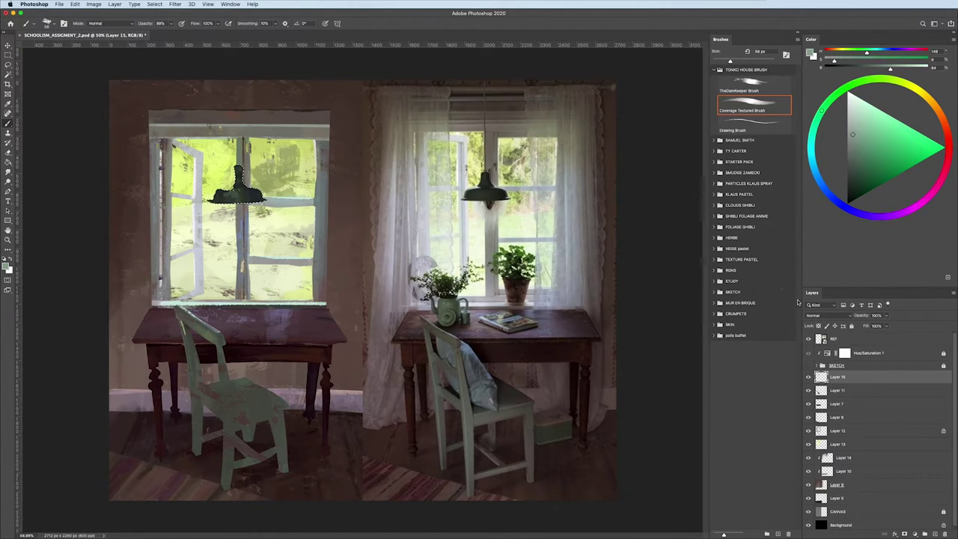
- Use a fine brush at 10–21 px with pale grey-green and dark cyan sampled from the lamp
left_click(752, 123)
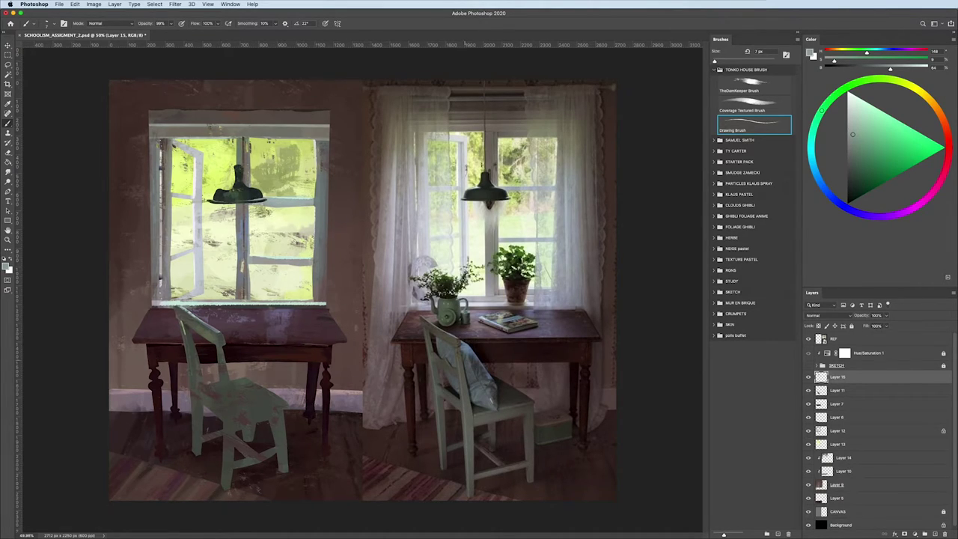
left_click(251, 203, "alt")
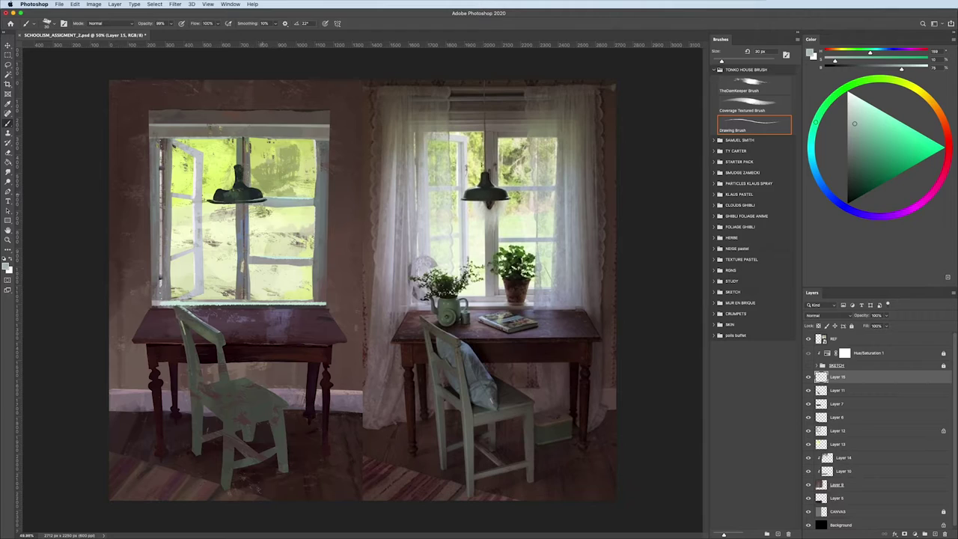
left_click(247, 187, "alt")
left_click_drag(252, 195, 252, 196)
left_click(239, 172, "alt")
left_click_drag(239, 172, 241, 171)
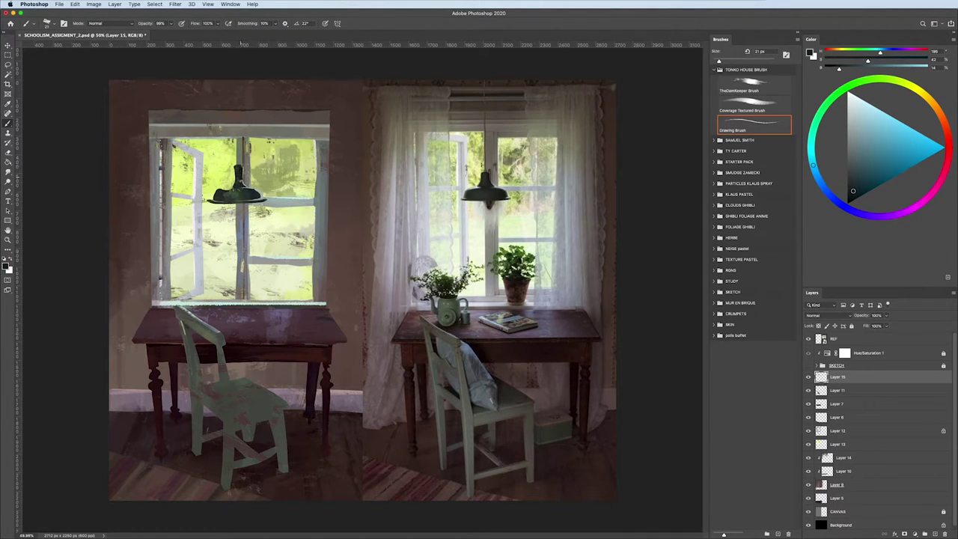
left_click(236, 193, "alt")
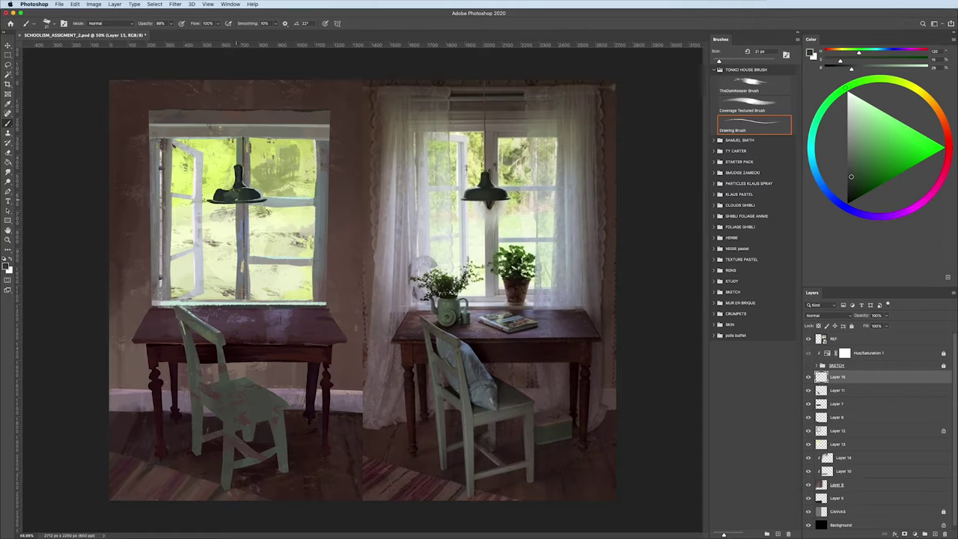
left_click(242, 170, "alt")
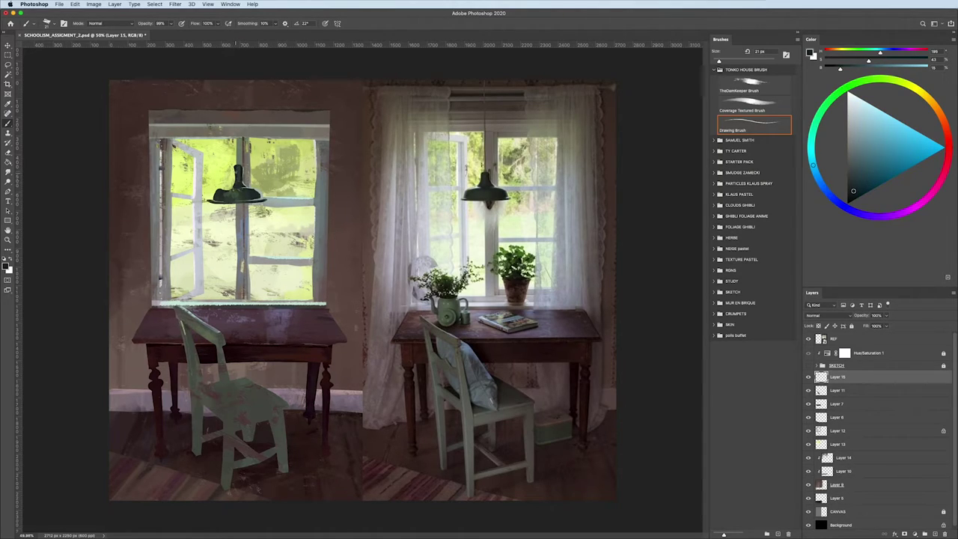
- Lighten the cyan, sample a light window green, swap colours and size the brush 8–20 px
left_click(852, 185)
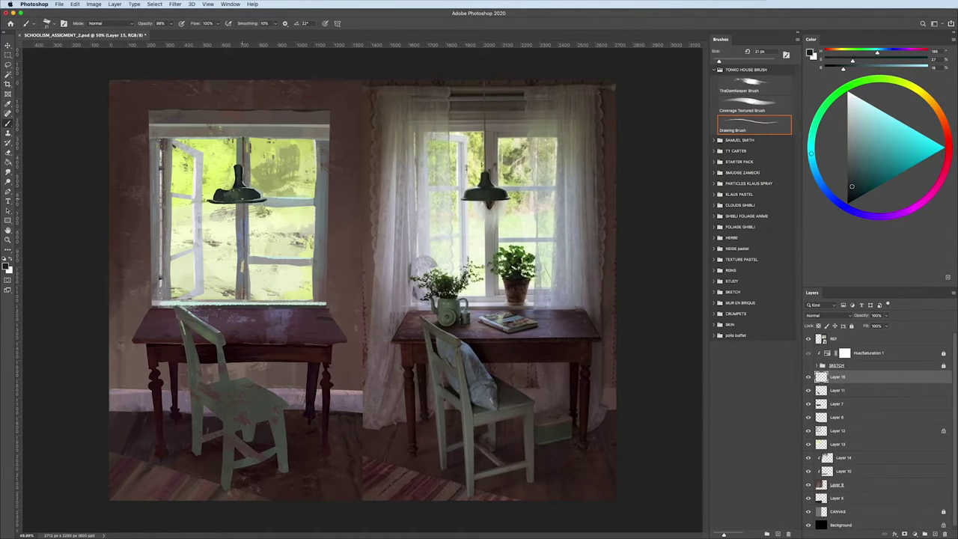
left_click(257, 192, "alt")
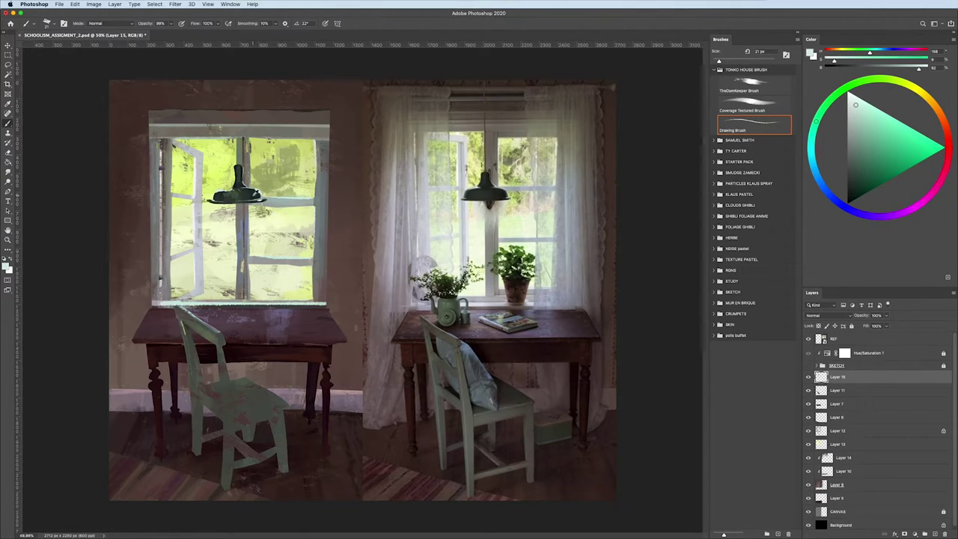
key("x")
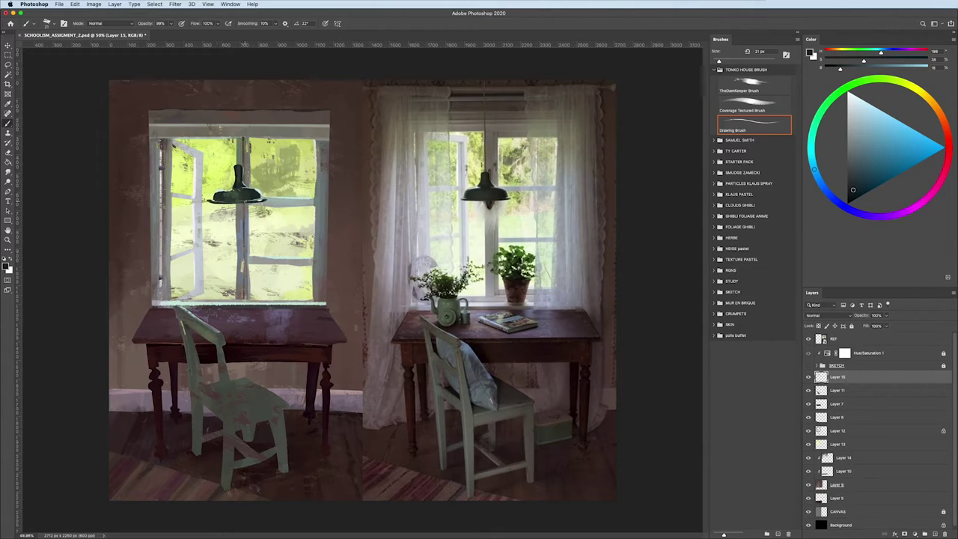
left_click_drag(234, 199, 228, 201)
left_click_drag(269, 220, 271, 220)
left_click_drag(247, 193, 249, 193)
- Paint a cord from the lamp up to the ceiling at 50% zoom, then undo it
left_click(239, 193, "alt")
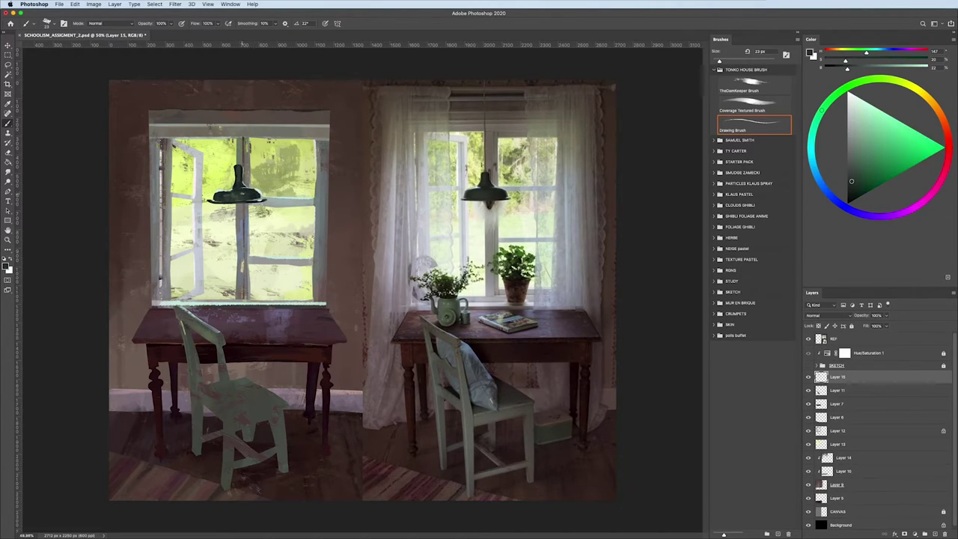
left_click(244, 190, "alt")
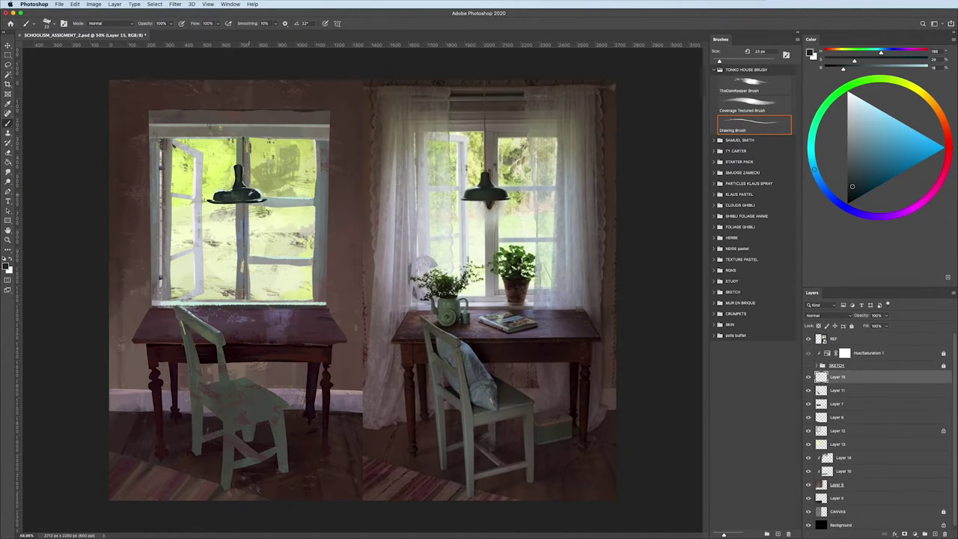
scroll(253, 192, "down", 3)
scroll(193, 286, "down", 2)
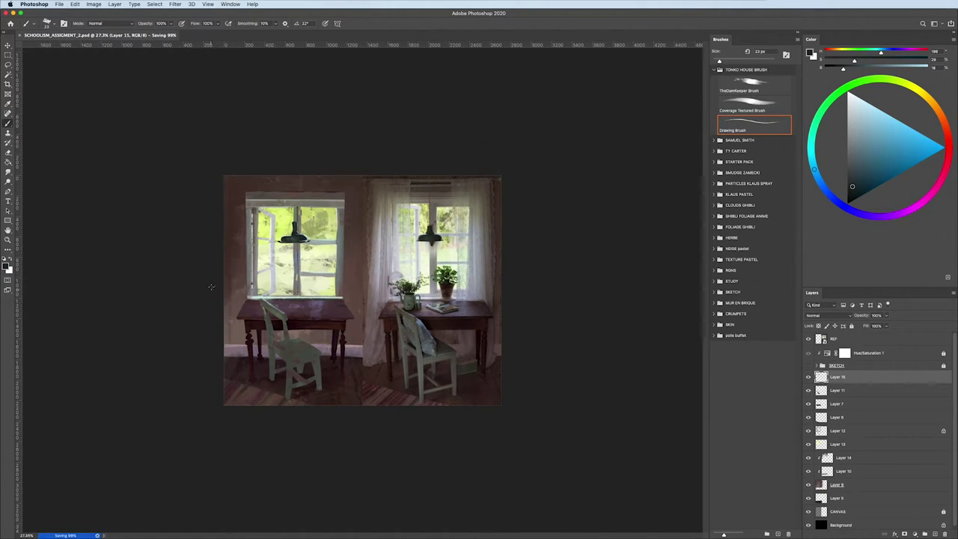
key("super+equal")
key("super+equal")
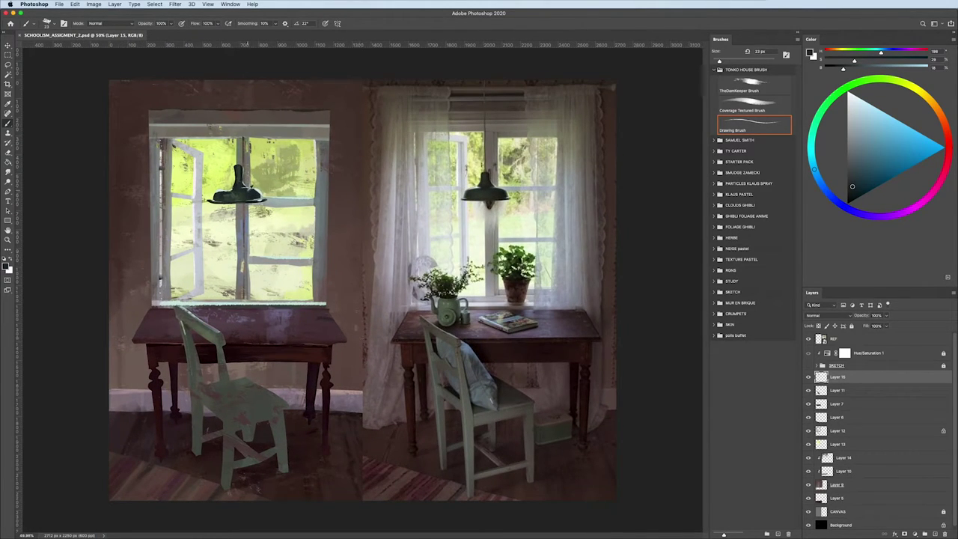
left_click_drag(238, 169, 235, 69)
key("super+z")
- Mix a lighter, saturated warm yellow for the cord and size the brush to 27 px
left_click(924, 94)
left_click_drag(853, 181, 858, 181)
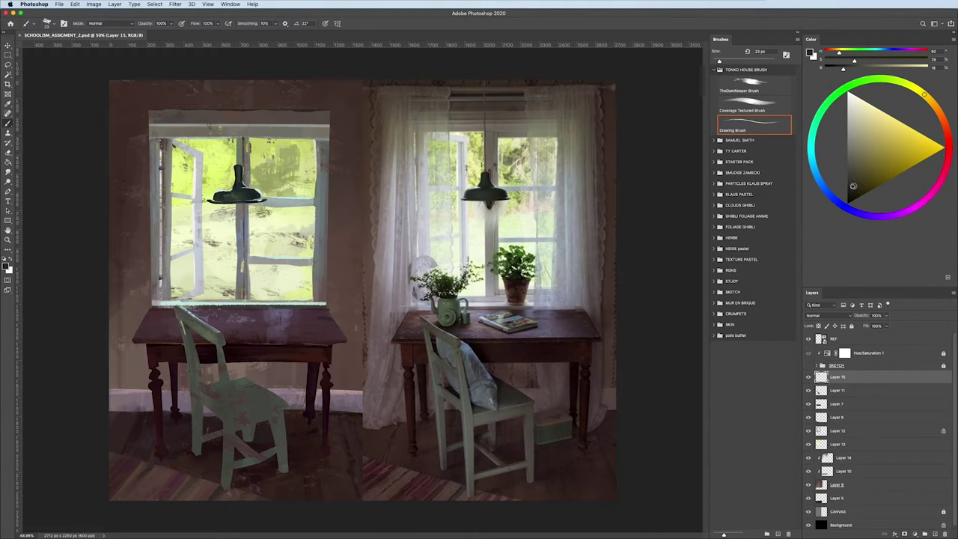
left_click_drag(258, 149, 252, 150)
left_click(863, 180)
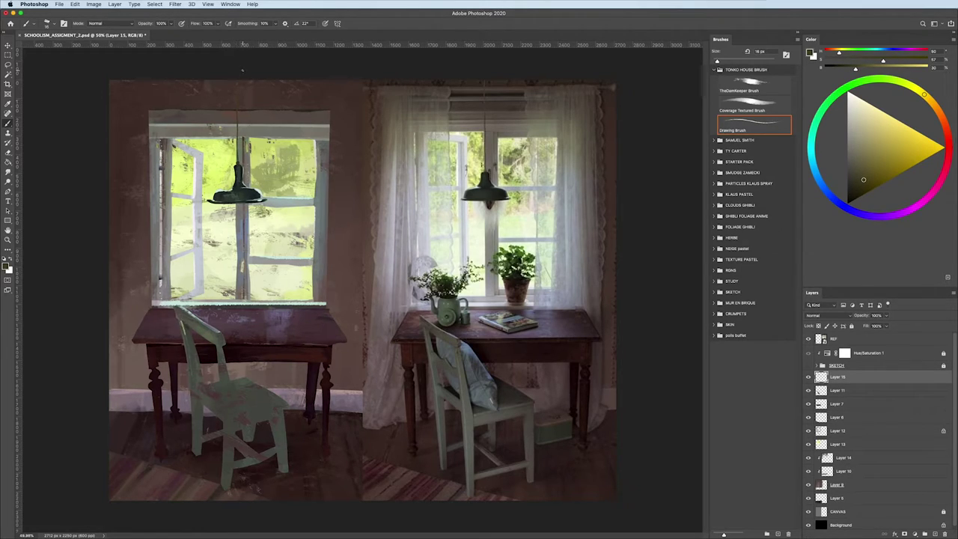
left_click_drag(863, 179, 861, 157)
left_click_drag(236, 102, 258, 103)
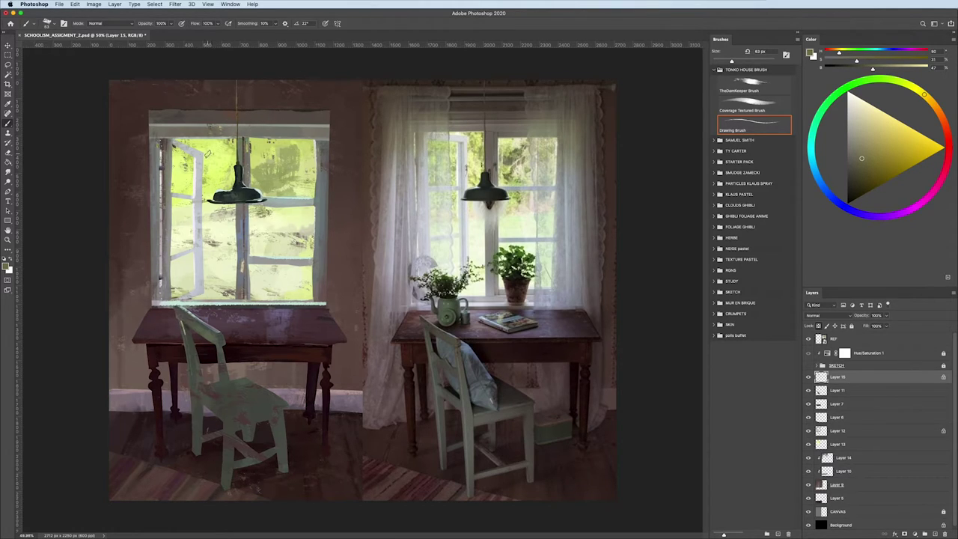
left_click_drag(232, 135, 217, 134)
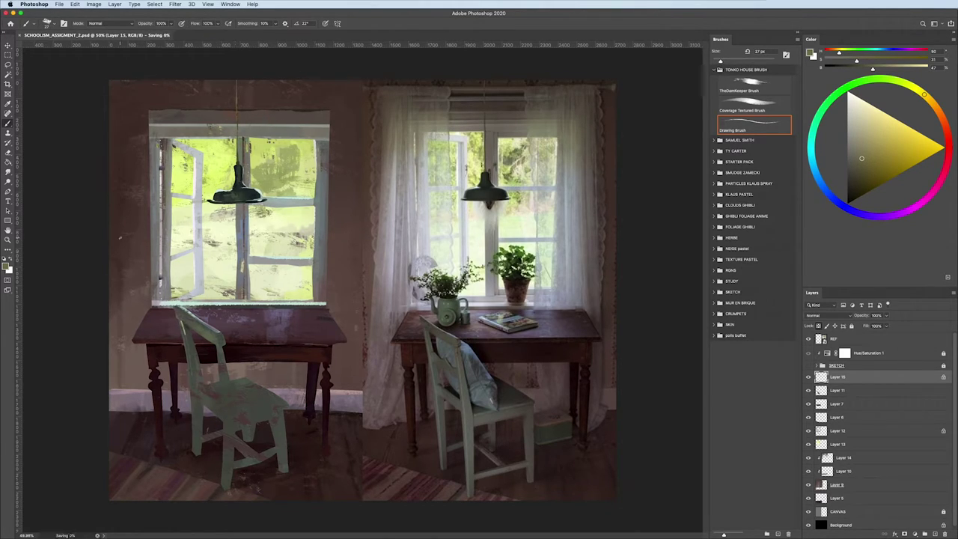
scroll(95, 239, "down", 3)
- Add a new layer and sample a darker green from the lamp area for the textured brush
key("ctrl+shift+alt+n")
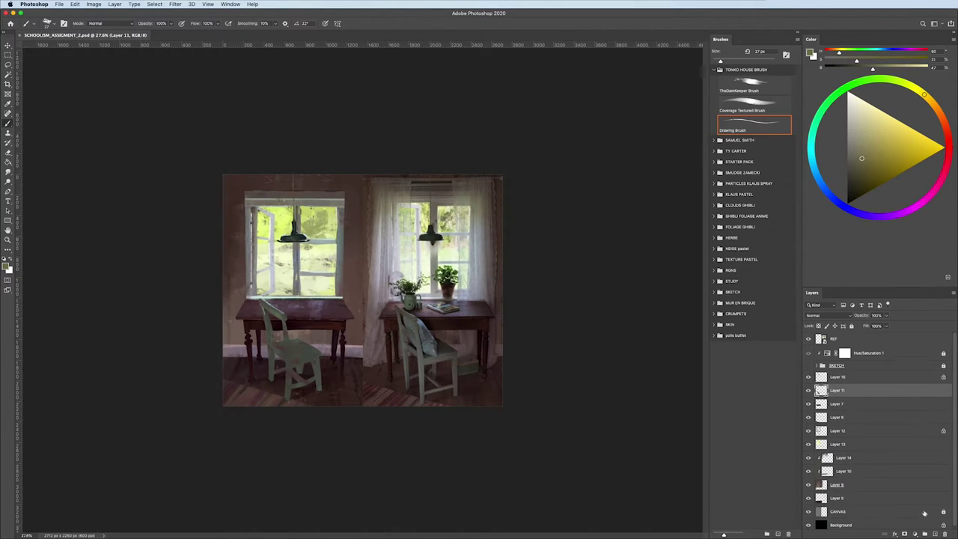
key("l")
scroll(326, 275, "up", 5)
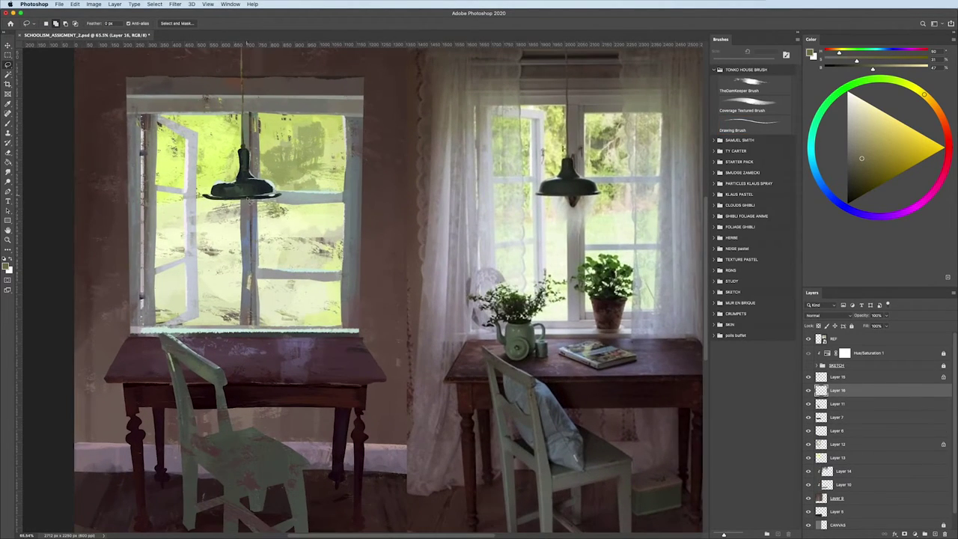
left_click(244, 198)
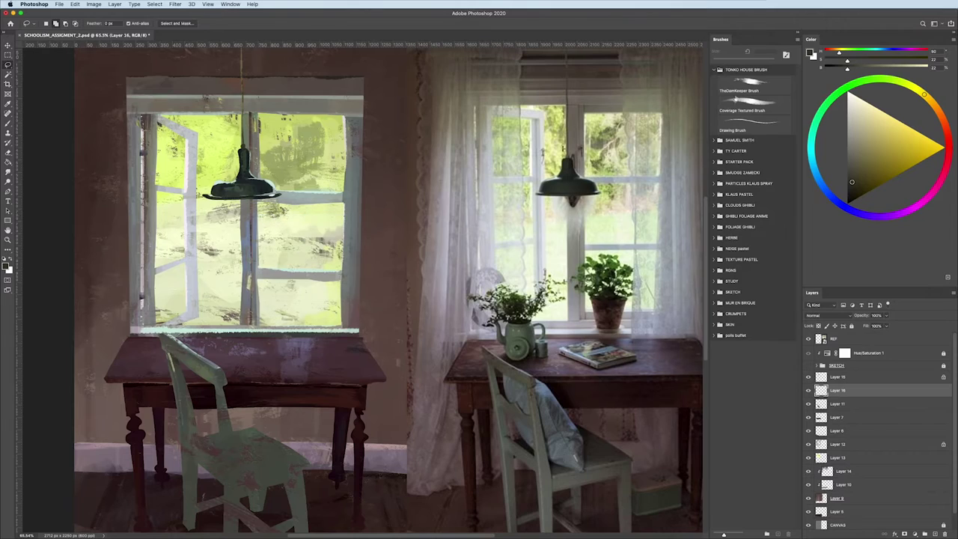
left_click(753, 106)
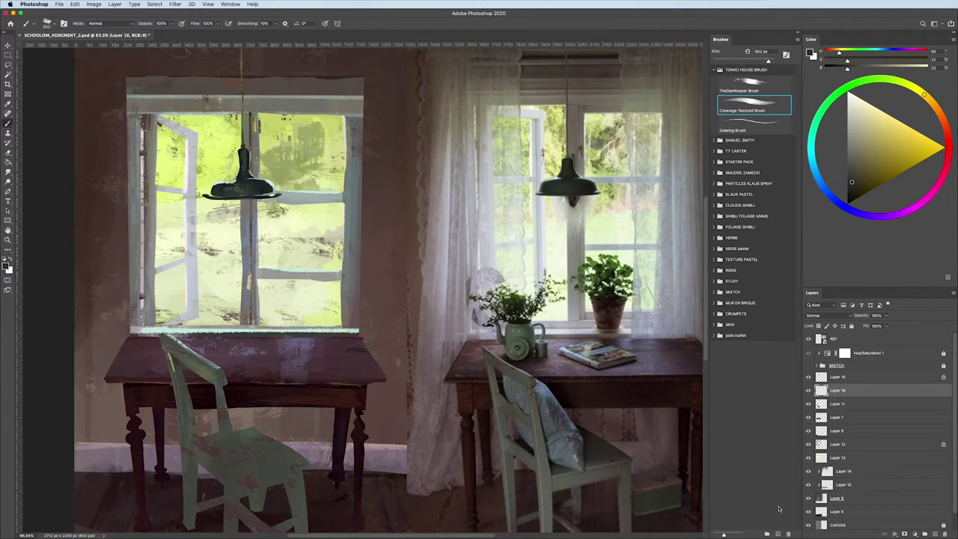
- Switch to the textured coverage brush and make it smaller
key("l")
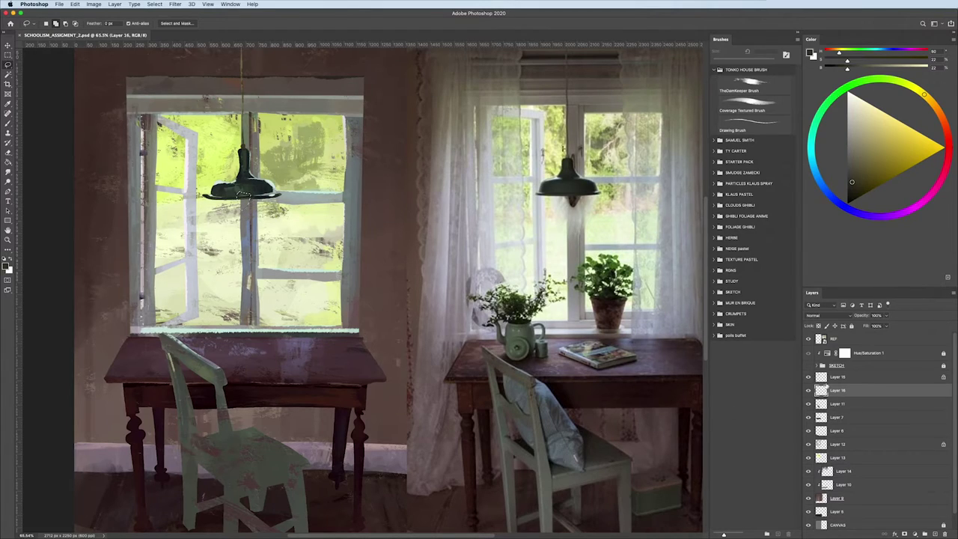
key("b")
left_click_drag(247, 193, 241, 199)
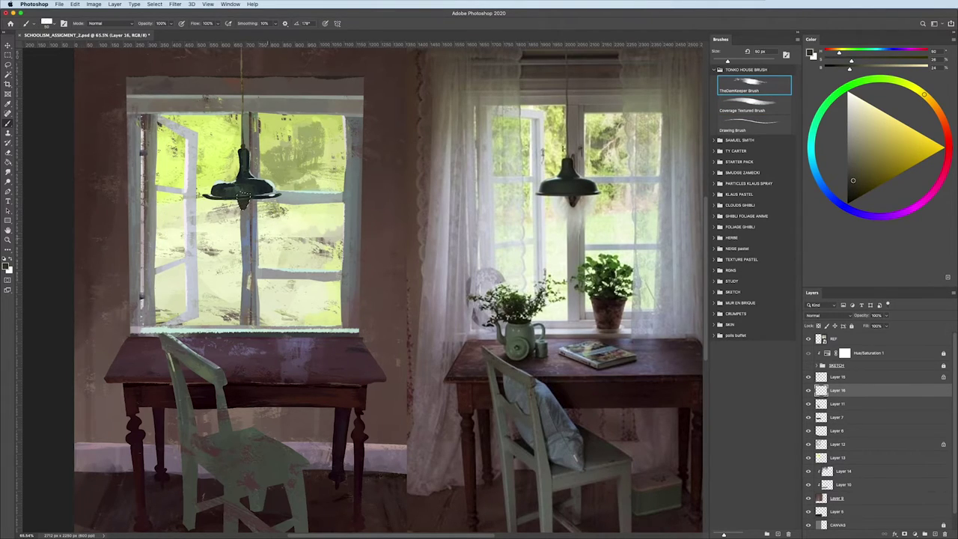
key(".")
left_click_drag(241, 198, 237, 197)
scroll(235, 197, "down", 2)
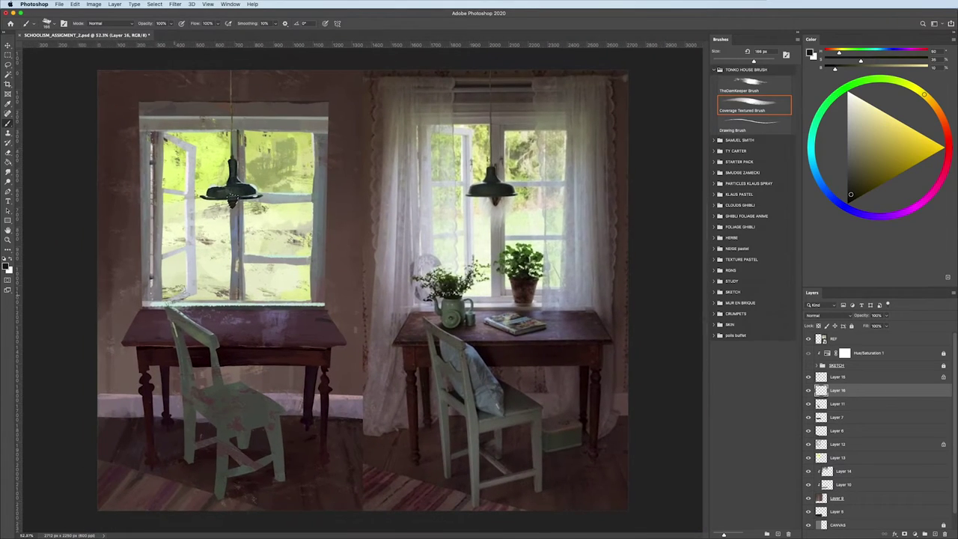
- Pick a lighter paint colour and reduce the brush to about 28 px
left_click(232, 198, "alt")
left_click_drag(255, 193, 233, 199)
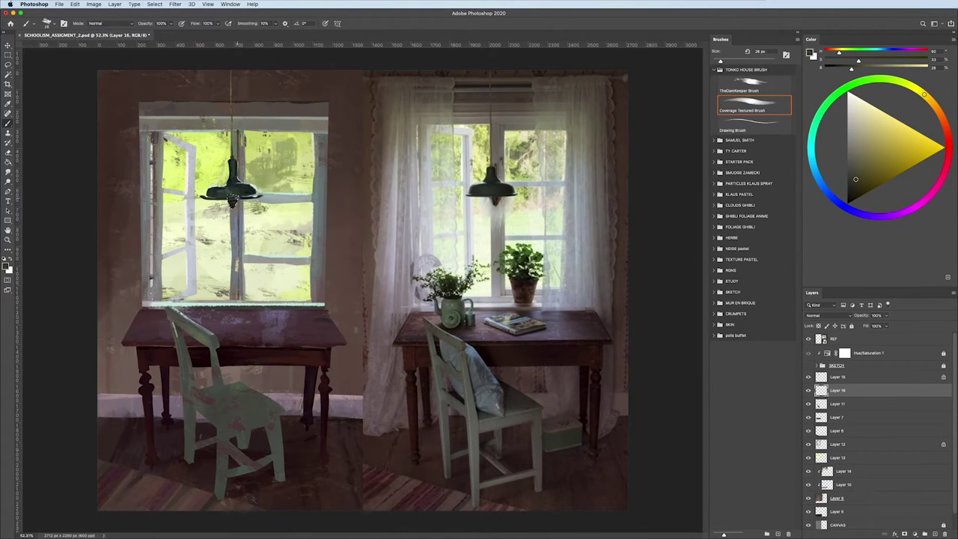
left_click(232, 198, "alt")
scroll(235, 196, "up", 2)
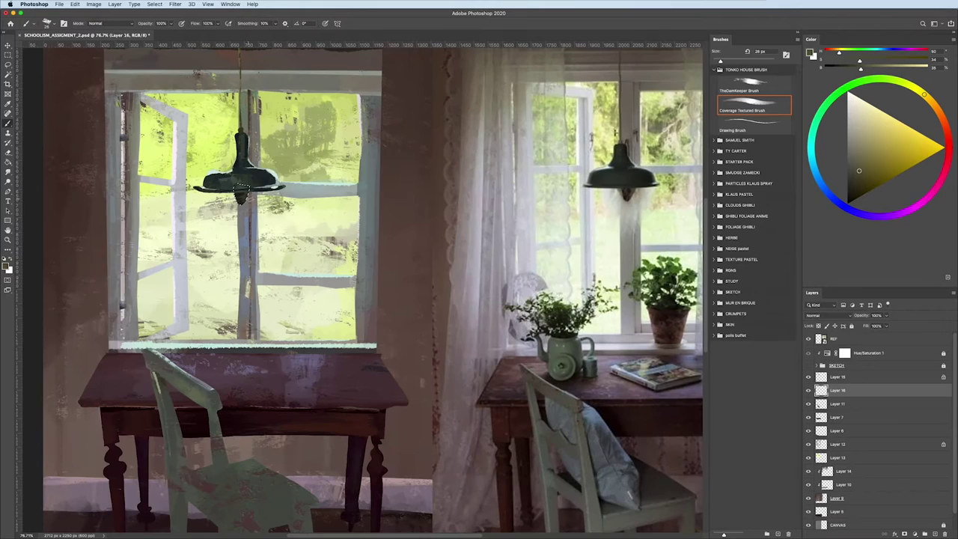
left_click(241, 191, "alt")
- Switch to the thin 7 px Drawing Brush
key("period")
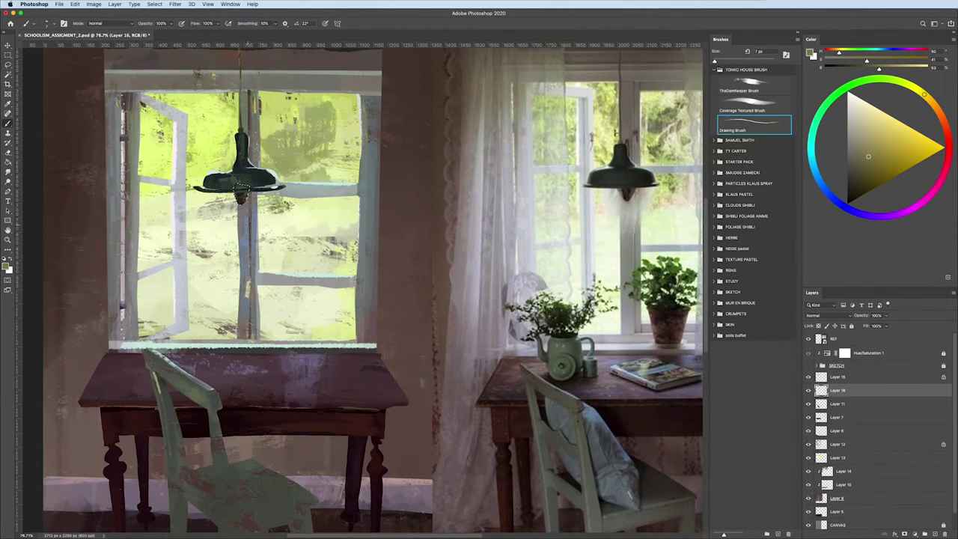
scroll(207, 222, "down", 2)
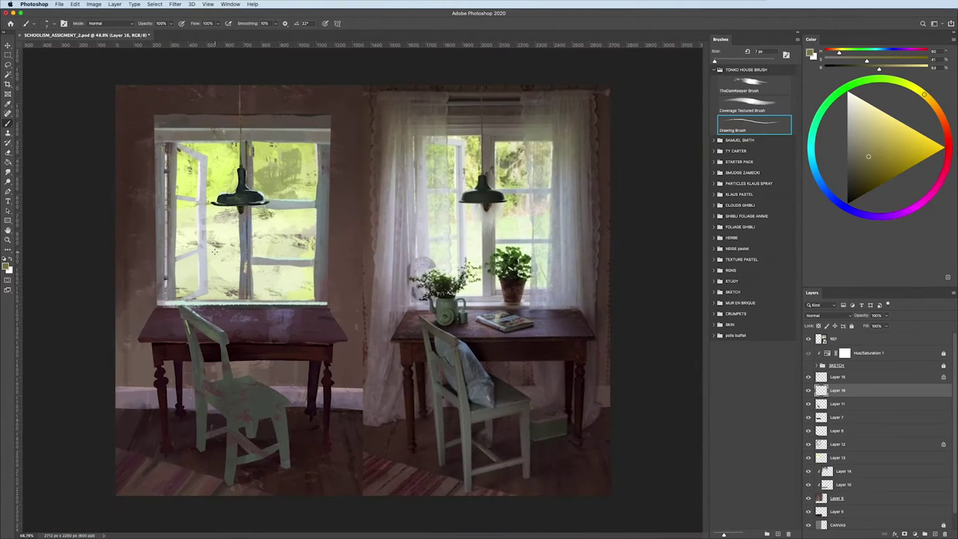
scroll(145, 250, "down", 2)
scroll(149, 247, "down", 1)
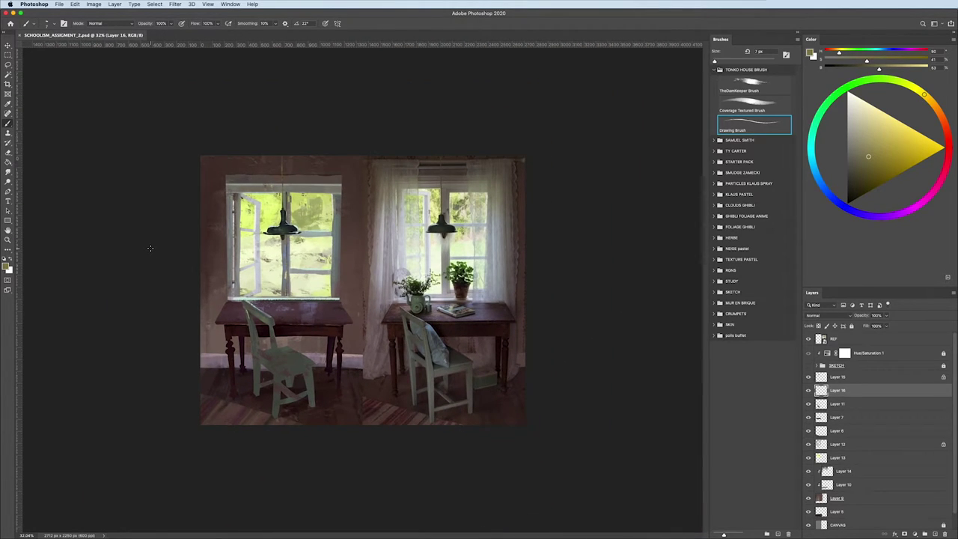
scroll(152, 239, "down", 1)
scroll(159, 233, "up", 2)
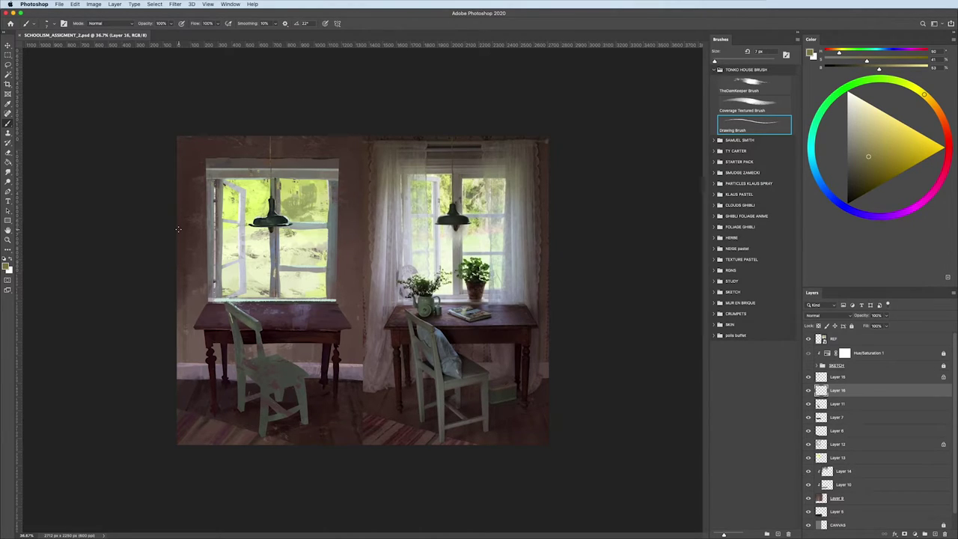
- Show the SKETCH group's lines over the painting
scroll(112, 284, "down", 2)
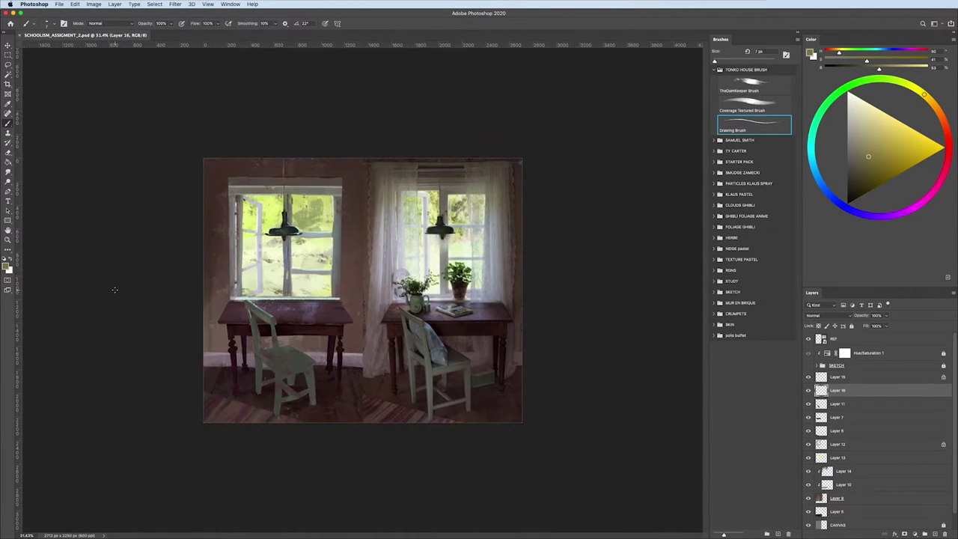
left_click(807, 367)
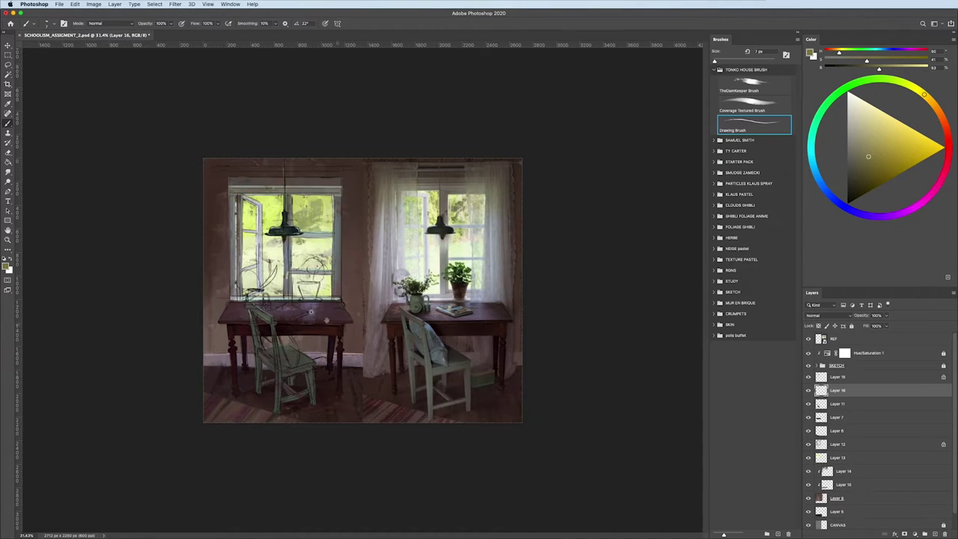
scroll(289, 300, "up", 3)
- Select the pot sketched on the left window sill using Marquee strips and a Lasso outline
key("m")
scroll(341, 279, "up", 2)
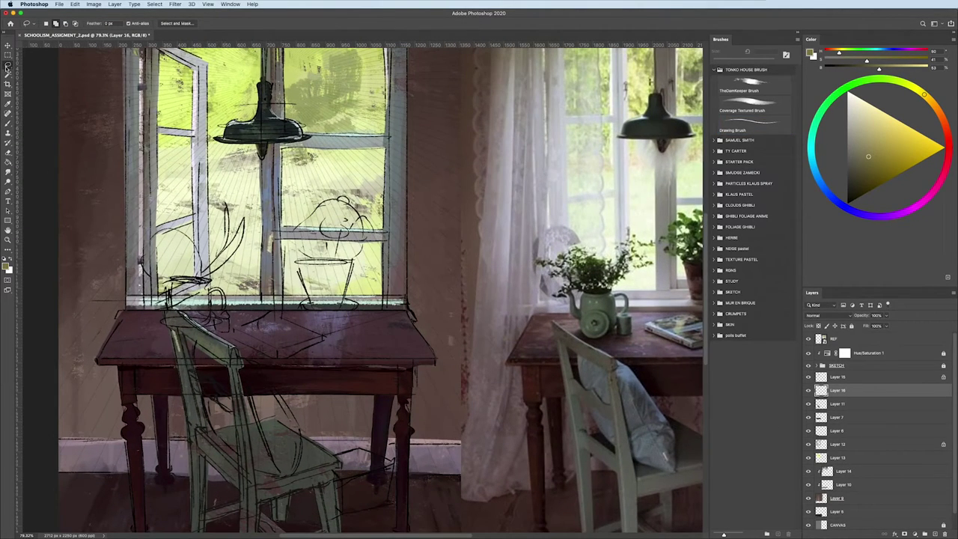
left_click_drag(341, 278, 235, 293)
left_click_drag(188, 273, 247, 282)
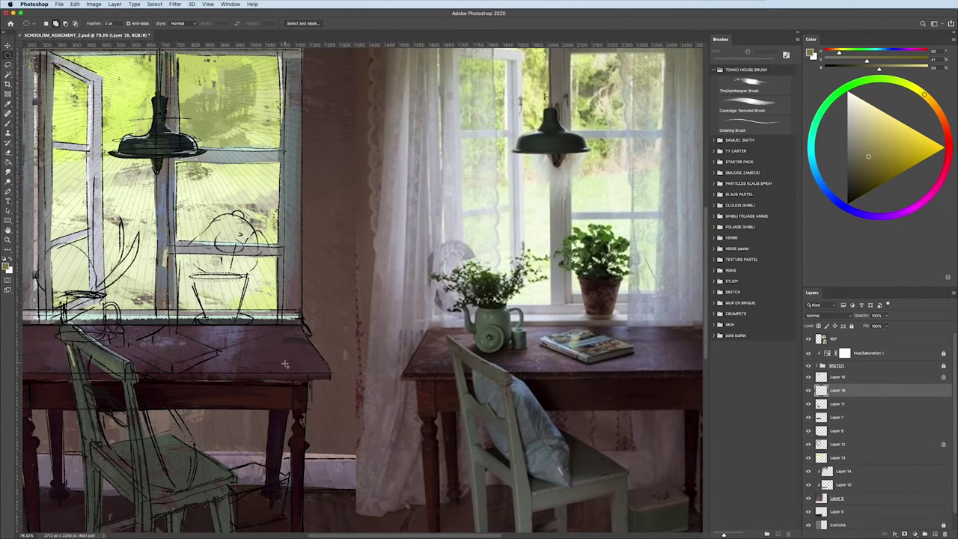
key("l")
scroll(207, 336, "up", 2)
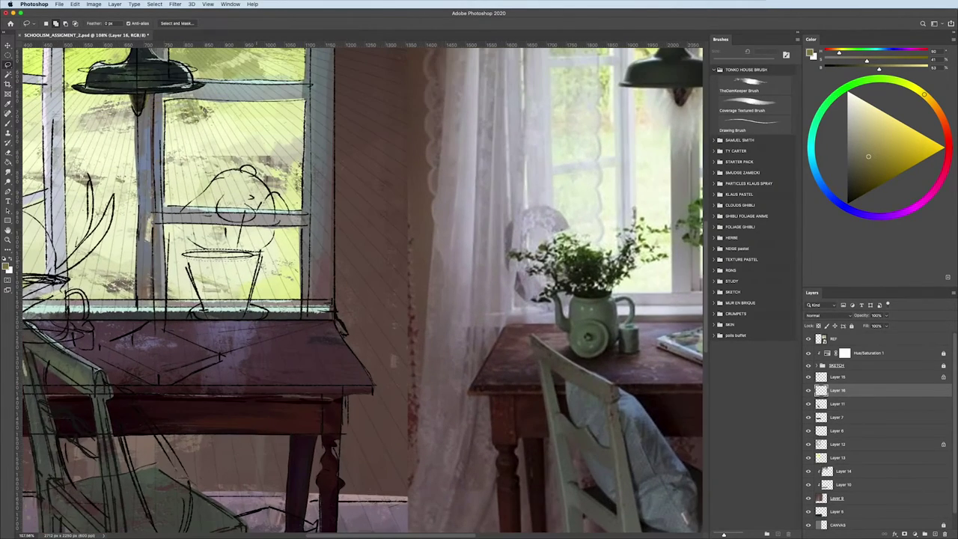
mouse_move(258, 254)
left_mouse_down()
mouse_move(224, 318)
mouse_move(240, 318)
left_mouse_up()
scroll(102, 374, "down", 2)
scroll(103, 374, "up", 2)
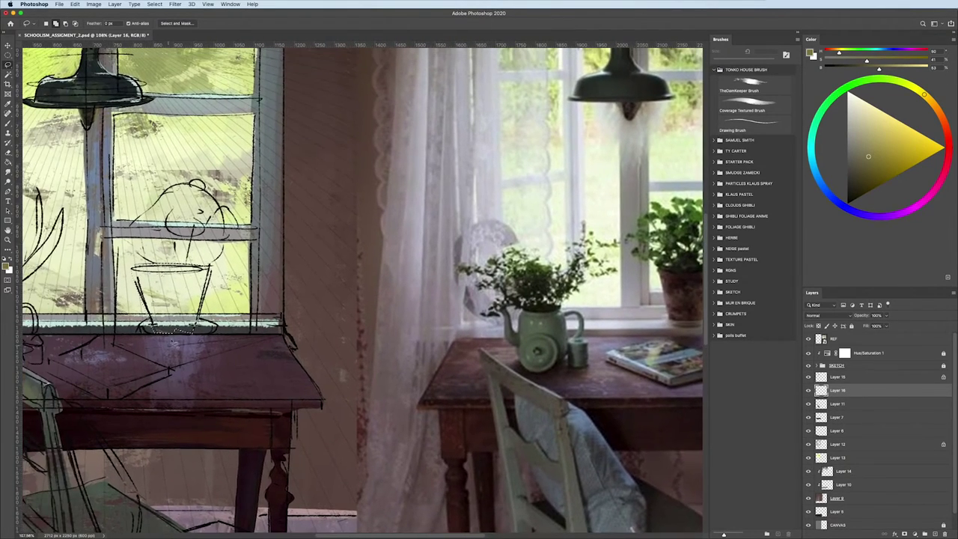
scroll(175, 352, "down", 3)
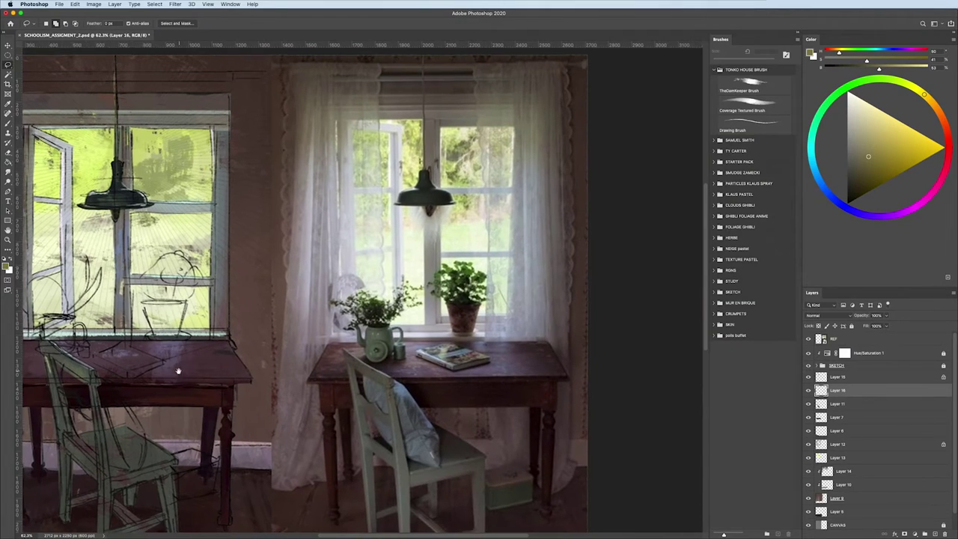
scroll(180, 329, "up", 1)
- Add an empty Layer 17 above Layer 16 and hide the sketch lines
key("ctrl+shift+alt+n")
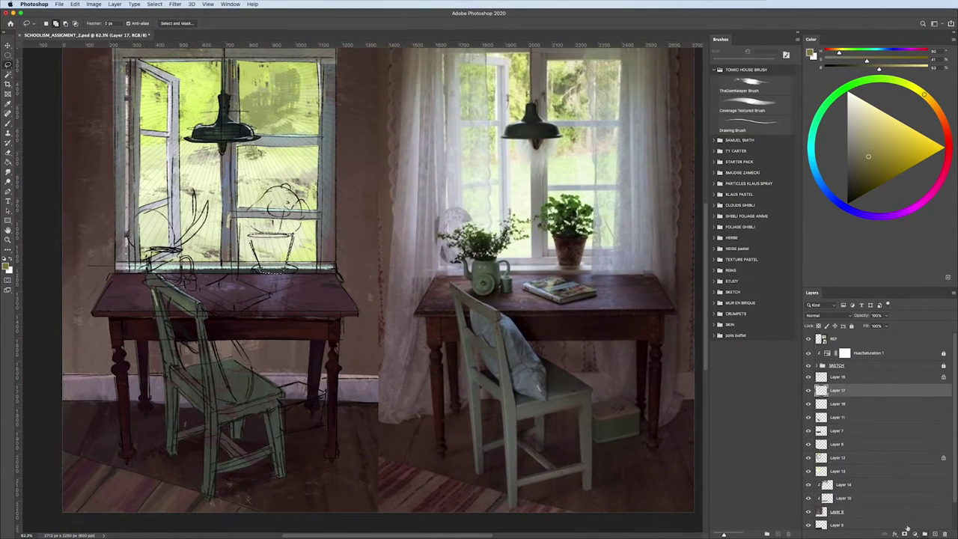
left_click(807, 403)
left_click(807, 364)
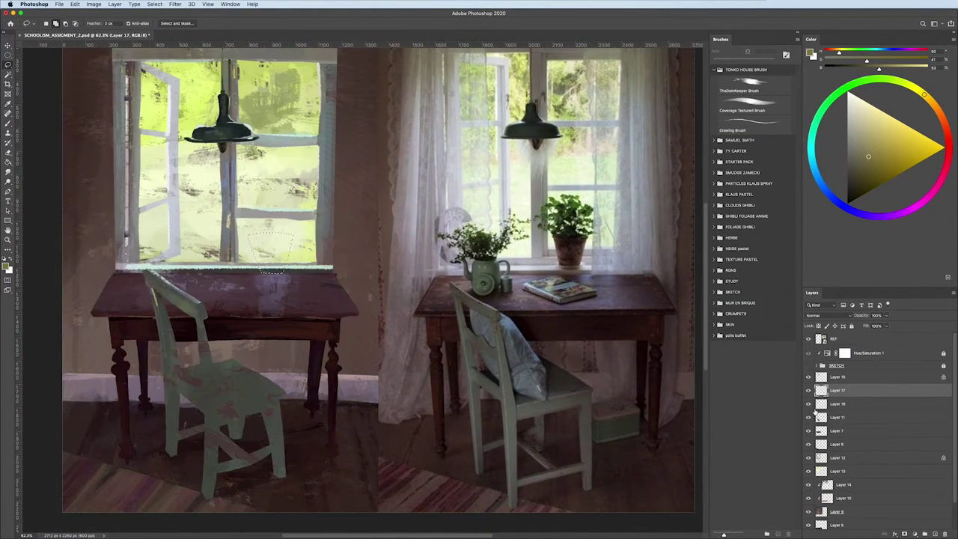
- Paint the pot on the left window sill in dark brown with the Coverage Textured Brush
key("b")
scroll(293, 316, "down", 2)
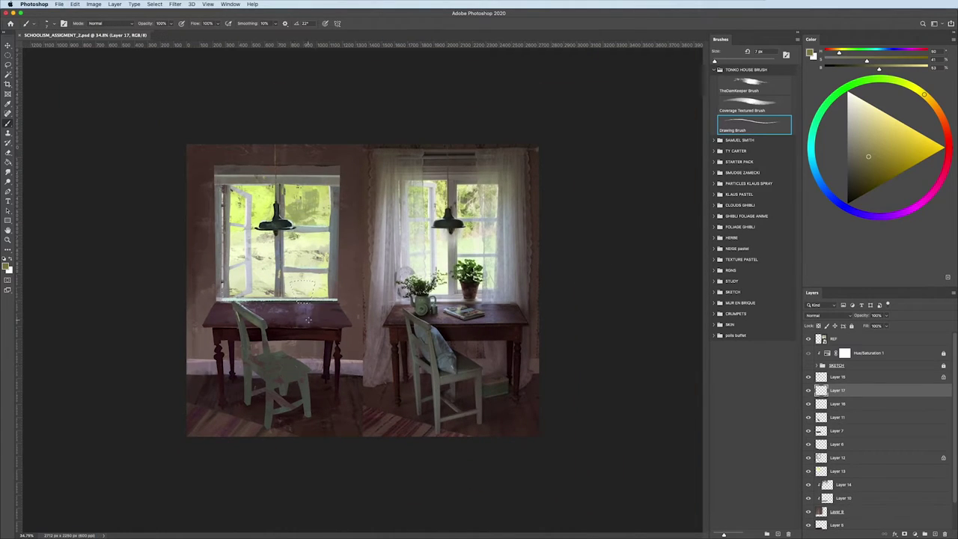
left_click(745, 102)
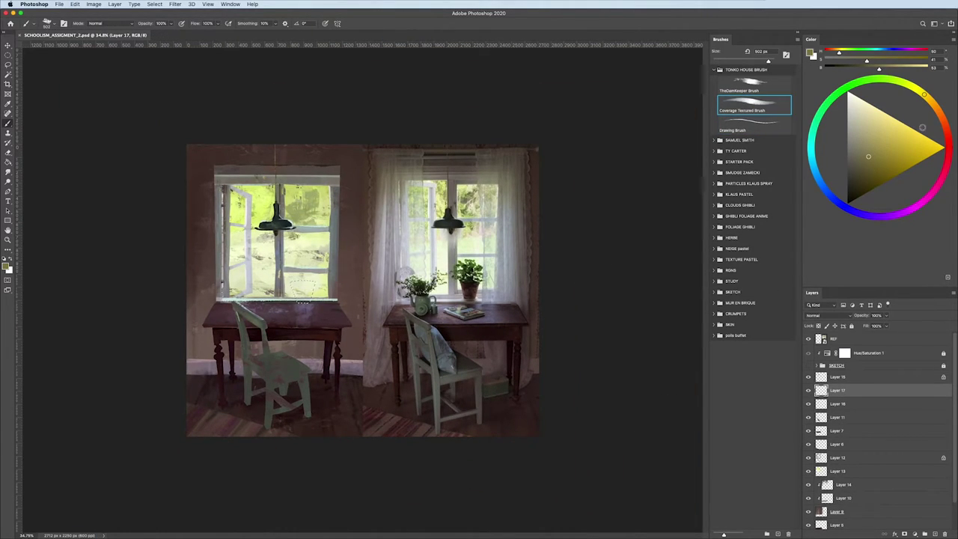
left_click(946, 144)
left_click(266, 335, "alt")
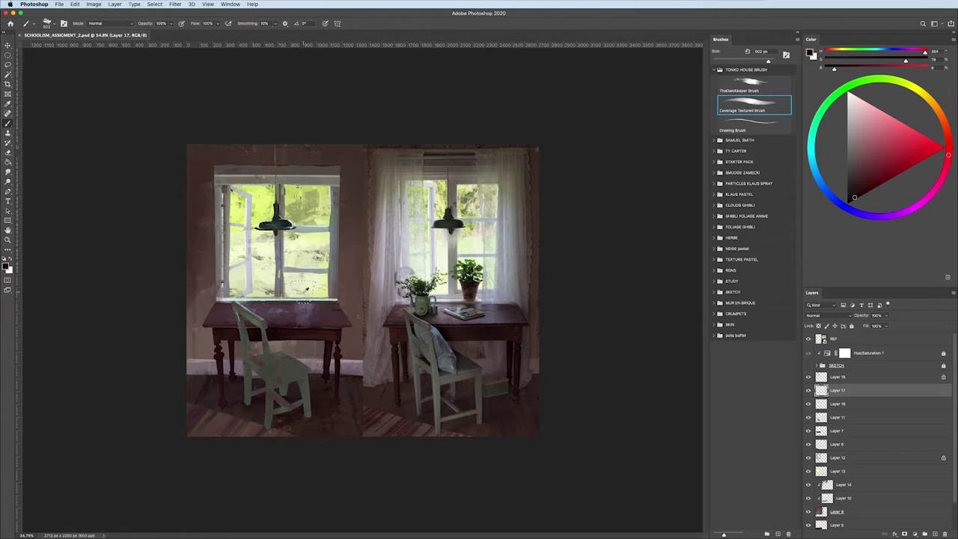
left_click_drag(295, 284, 302, 295)
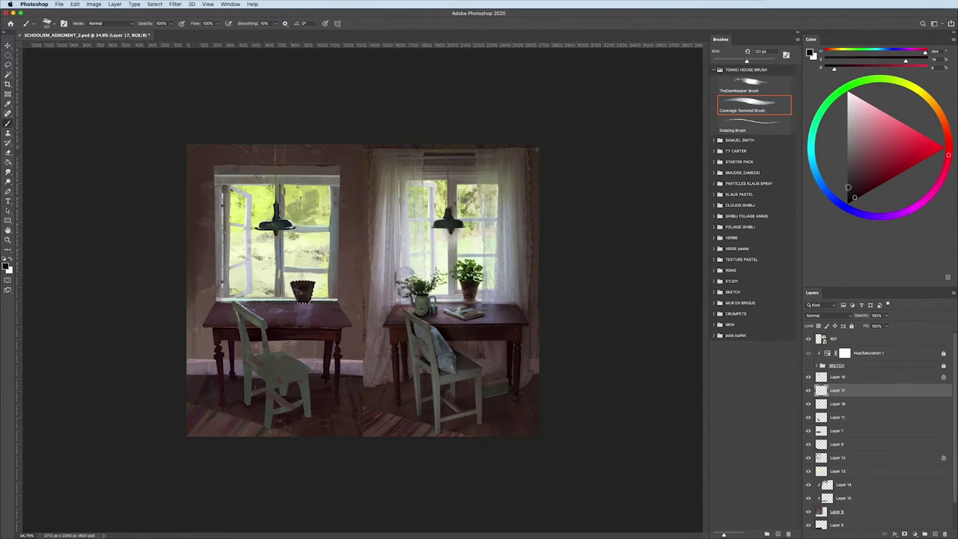
- Zoom in and refine the pot colour from muted orange-brown to a darker muted red
left_click(349, 331, "alt")
key("ctrl+plus")
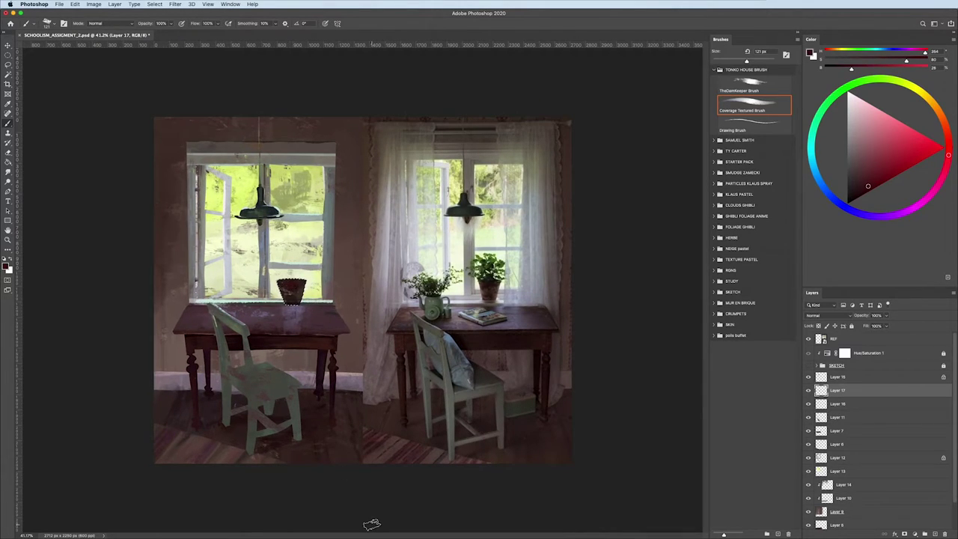
left_click(291, 291, "alt")
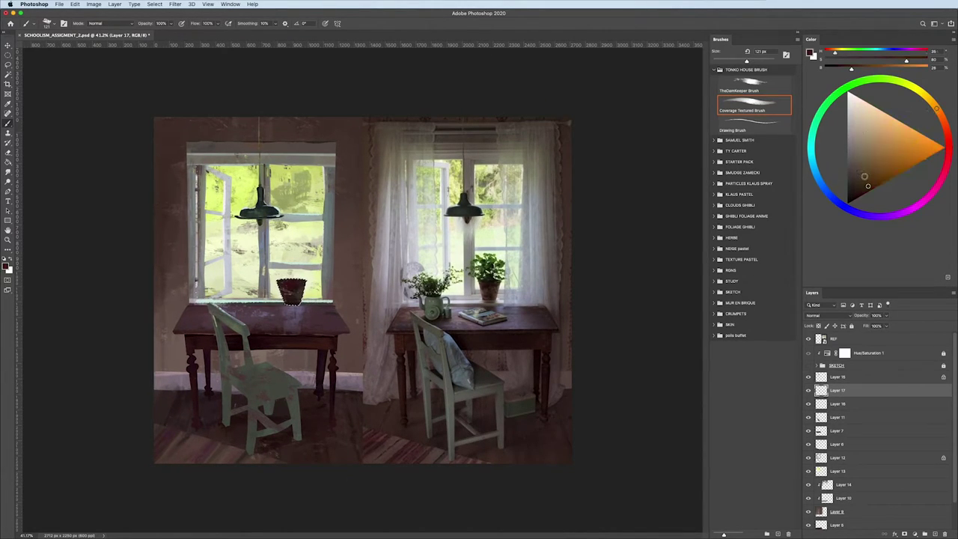
left_click(287, 314, "alt")
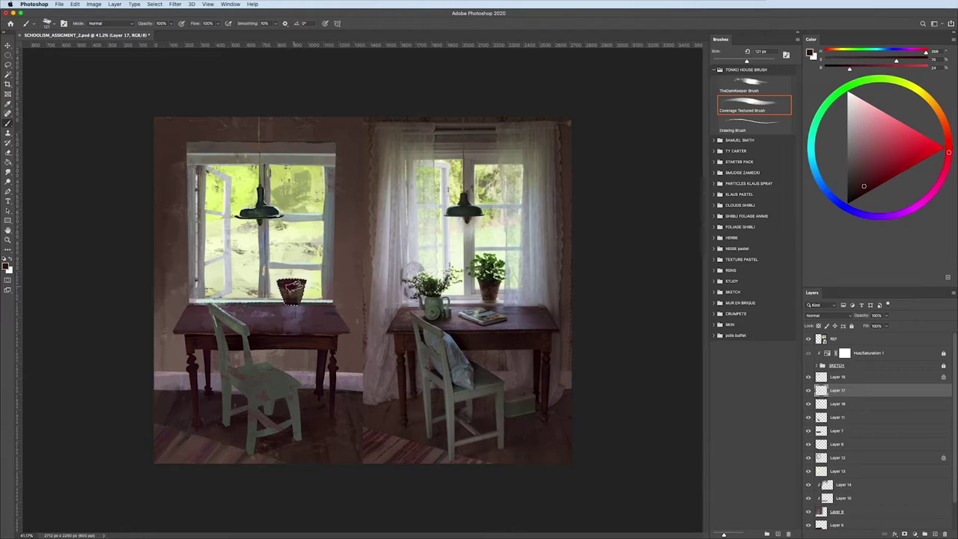
left_click(287, 287, "alt")
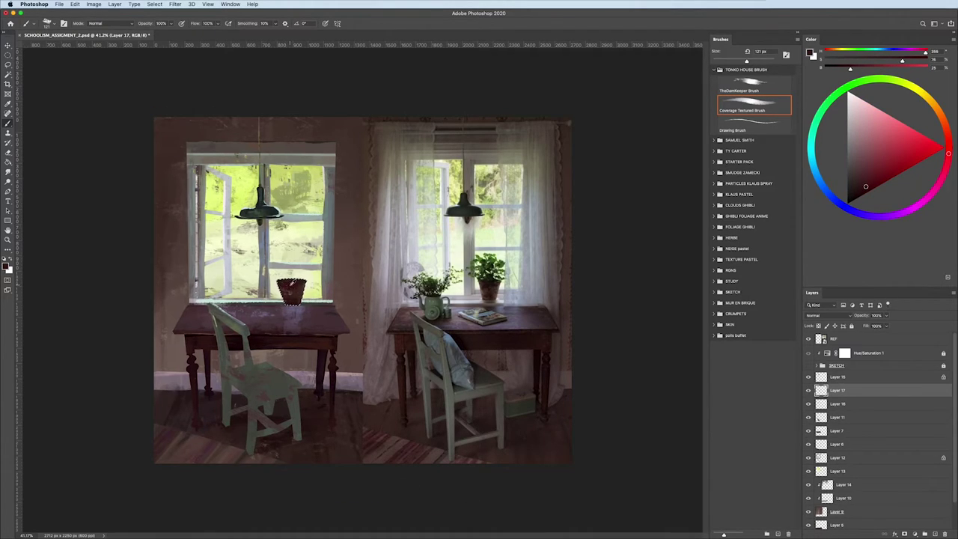
- Set the Drawing Brush to about 64 px with a lighter orange-red colour
key("period")
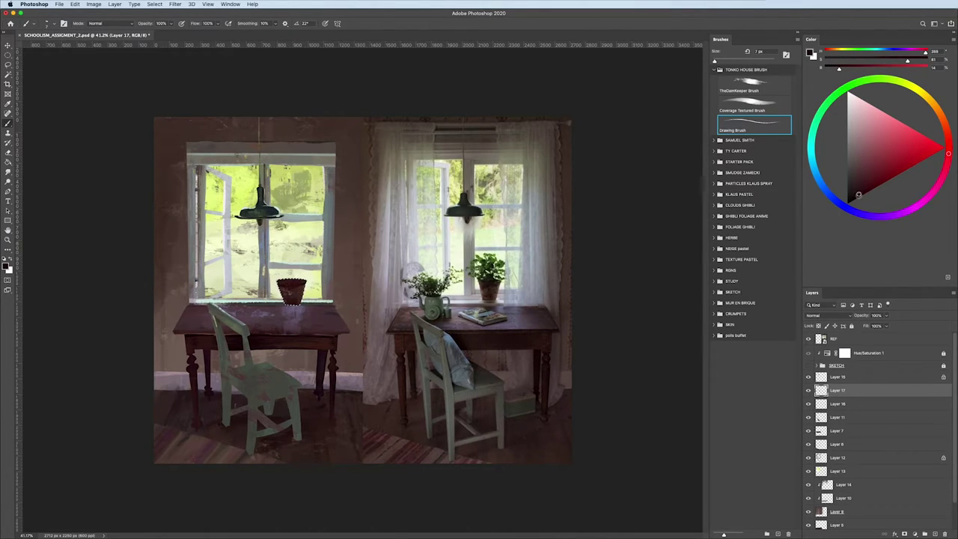
left_click(292, 284, "alt")
left_click_drag(292, 285, 293, 283)
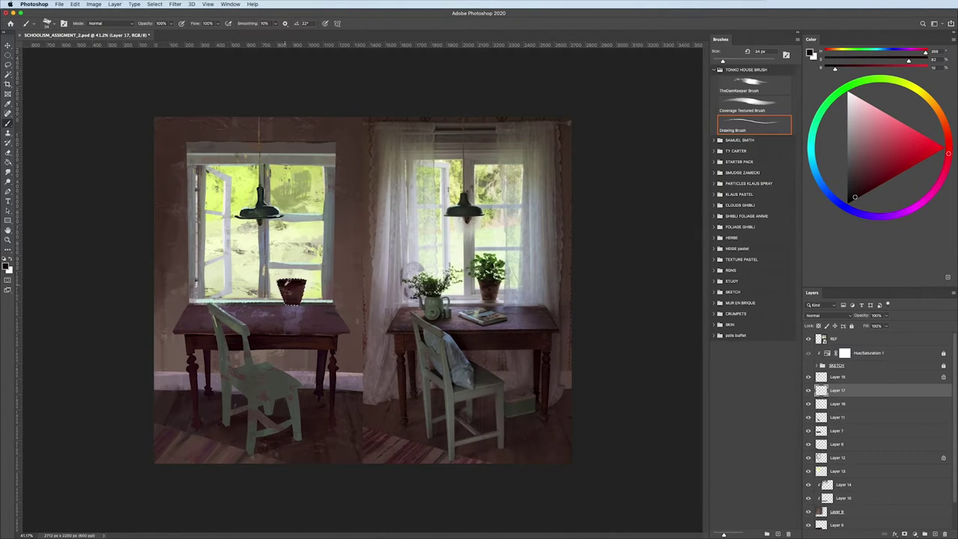
left_click(865, 182)
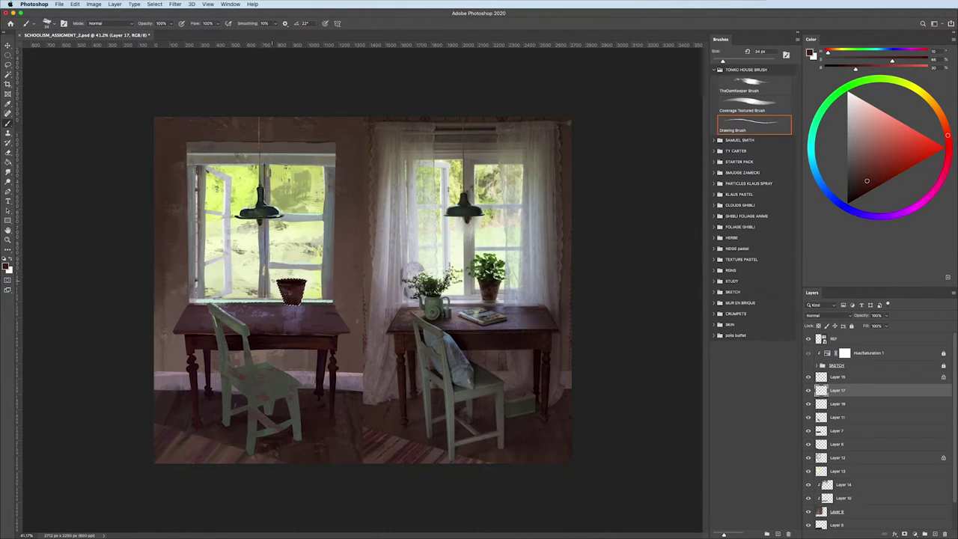
left_click(288, 261, "alt")
left_click_drag(288, 261, 293, 261)
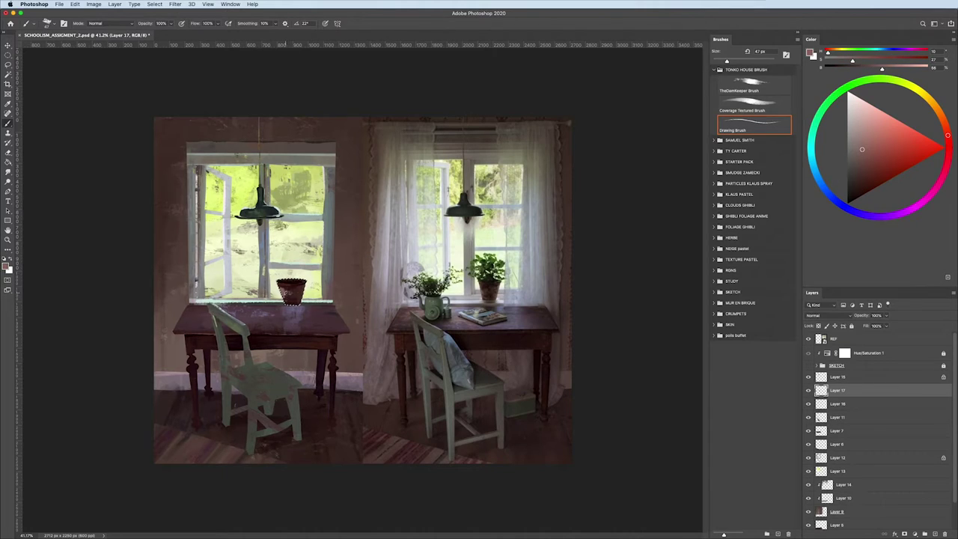
- Sample darker pot tones and the window view's yellow-green, alternating Coverage and Drawing brushes
key("comma")
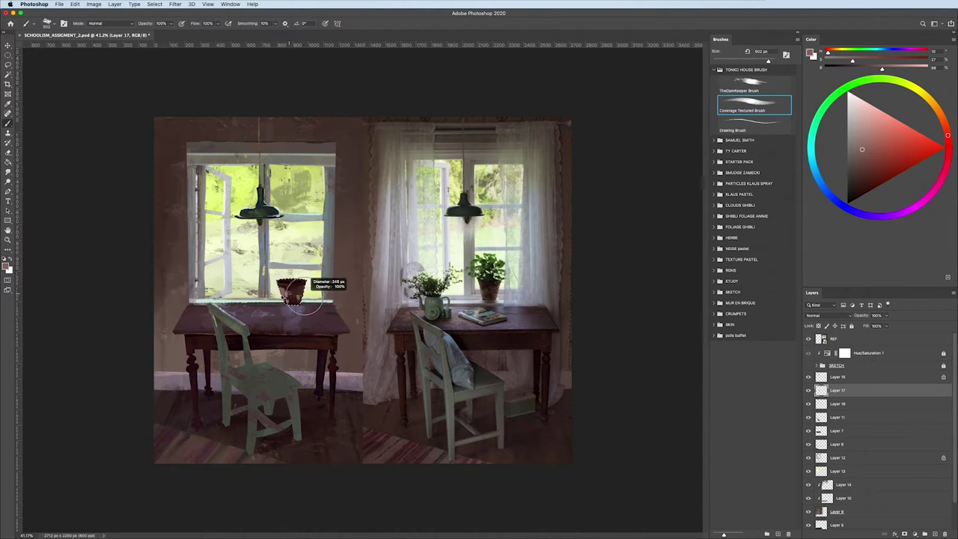
left_click(292, 292, "alt")
scroll(224, 280, "down", 2)
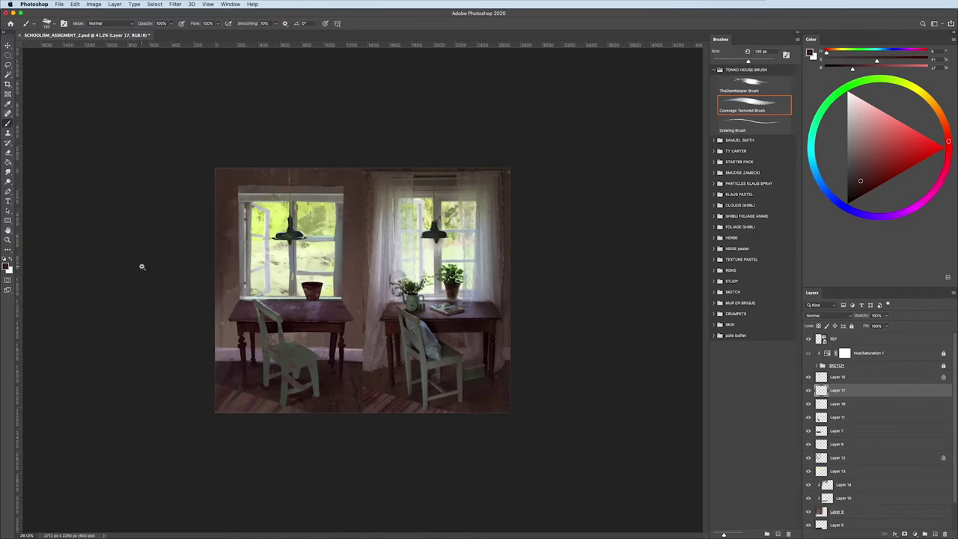
scroll(142, 269, "up", 2)
scroll(153, 281, "up", 3)
scroll(209, 288, "up", 2)
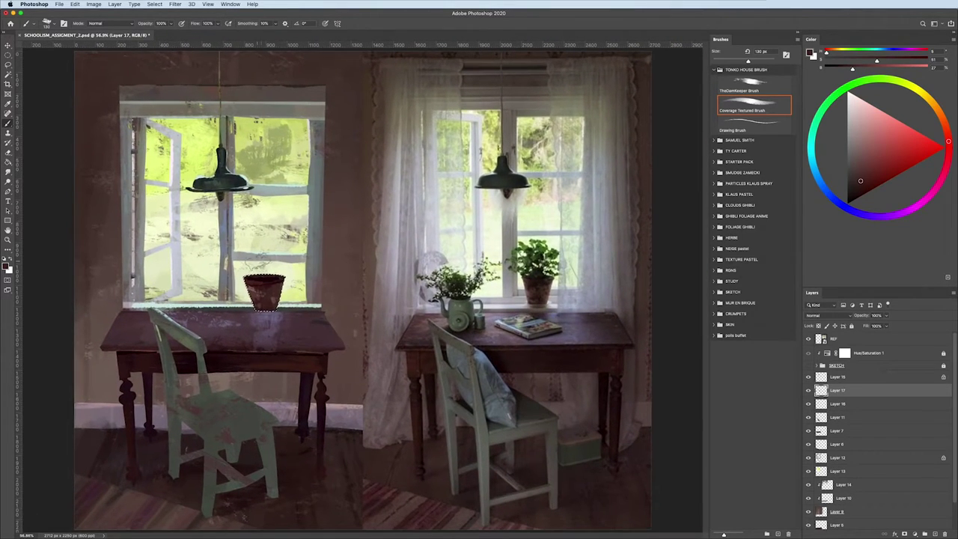
left_click(258, 292, "alt")
left_click(258, 292, "alt")
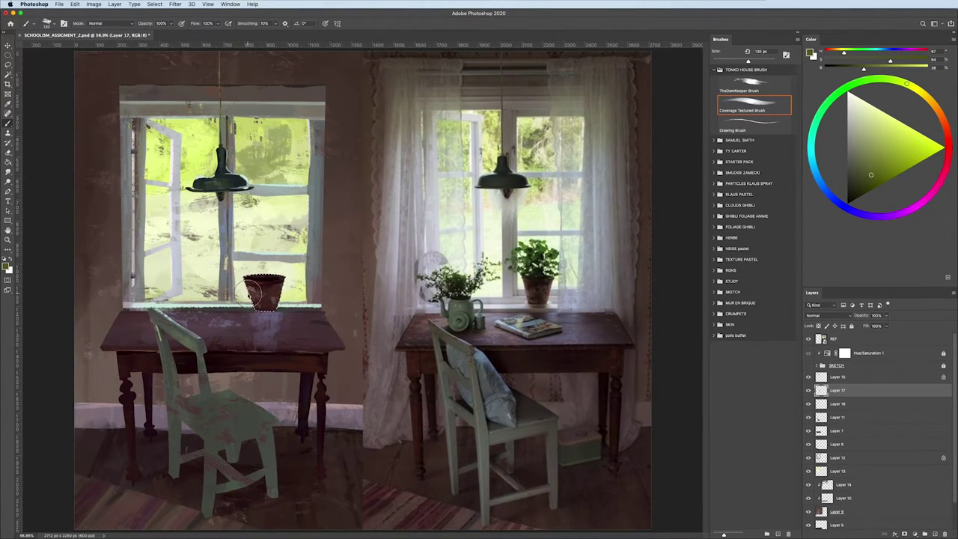
key("period")
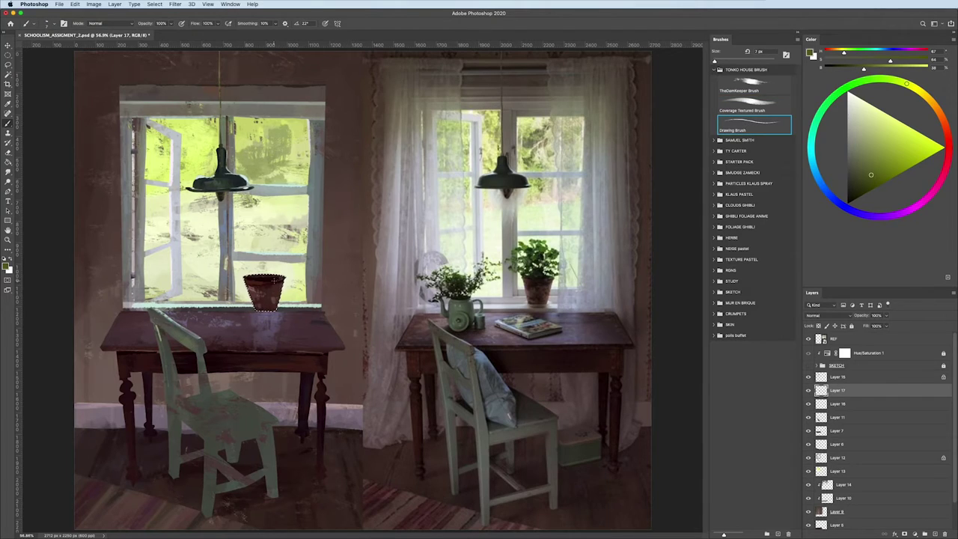
scroll(252, 325, "down", 1)
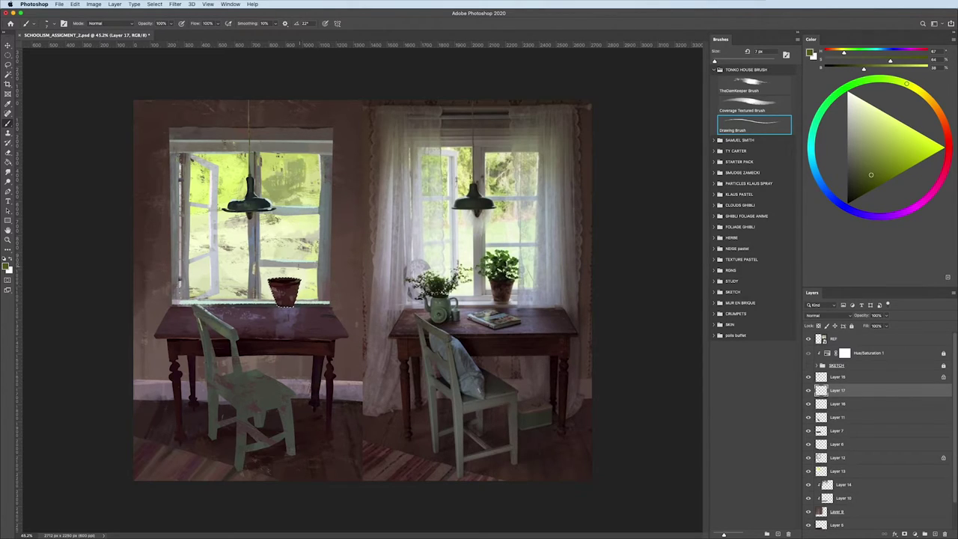
- Sample the pot's dark red-brown and a deep shadow tone, then fit the view
left_click(283, 288, "alt")
left_click(288, 285, "alt")
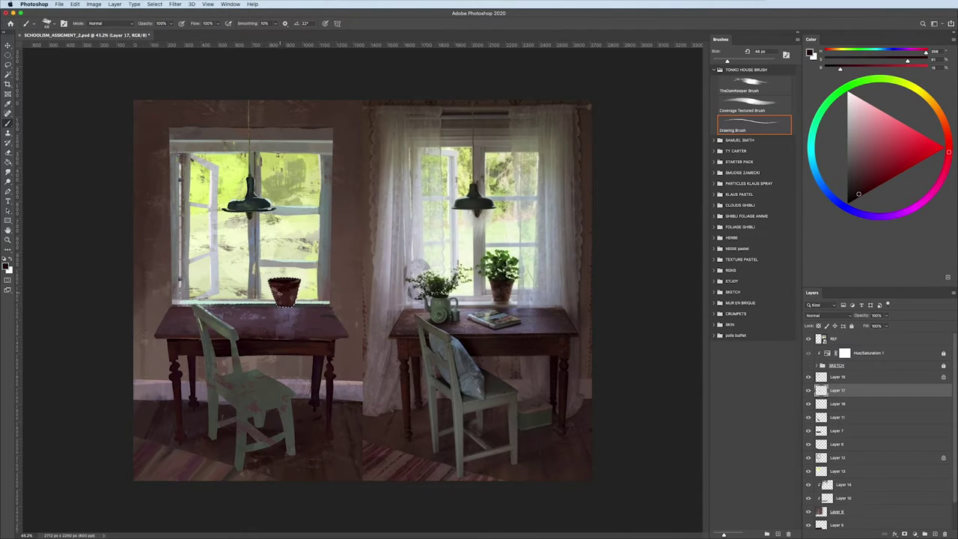
key("ctrl+minus")
key("ctrl+0")
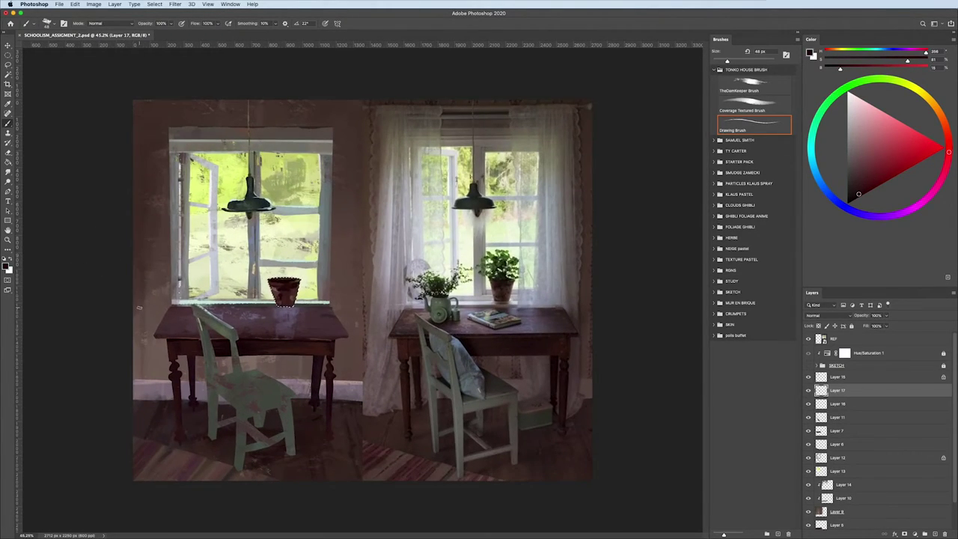
- Set the Coverage Textured Brush to dark blue-violet at 23% opacity for glazing
left_click(752, 104)
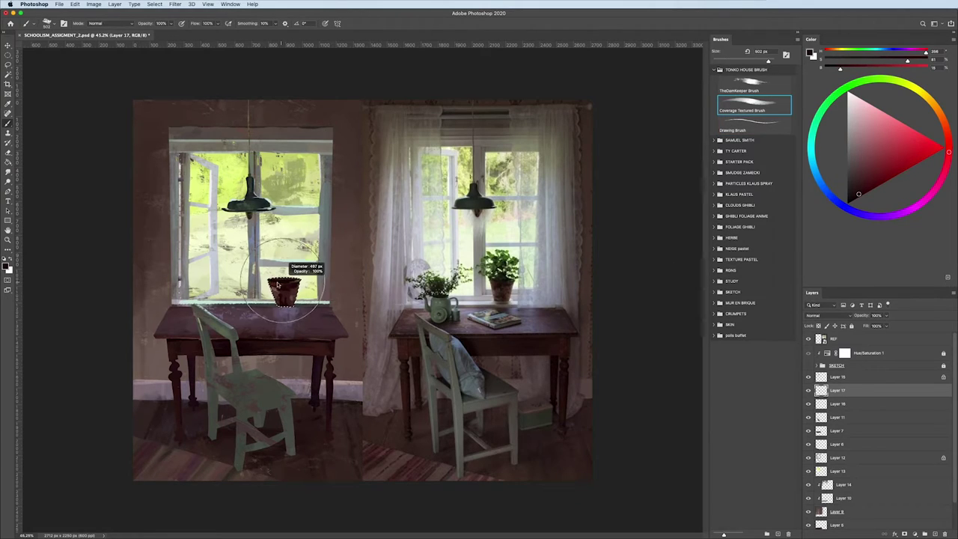
left_click(855, 211)
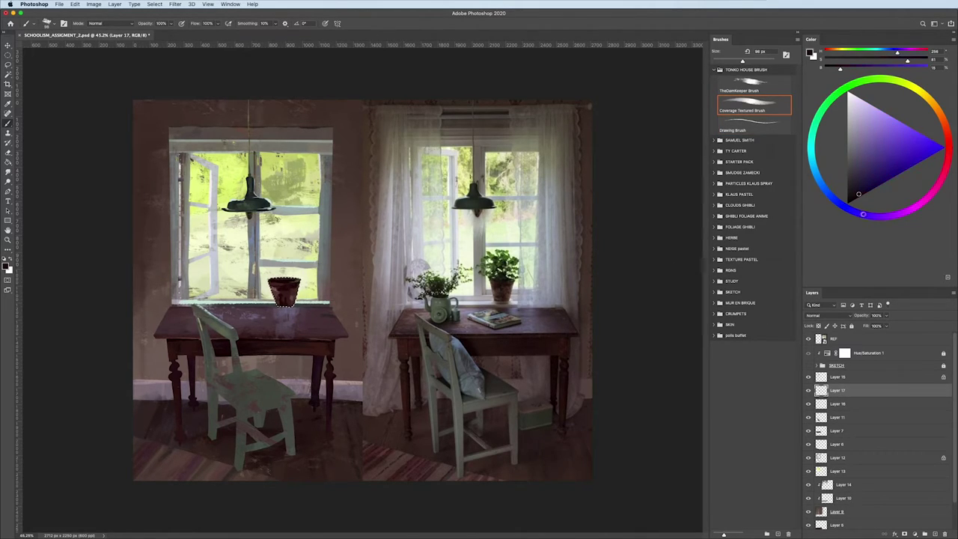
left_click(875, 178)
left_click_drag(172, 28, 144, 35)
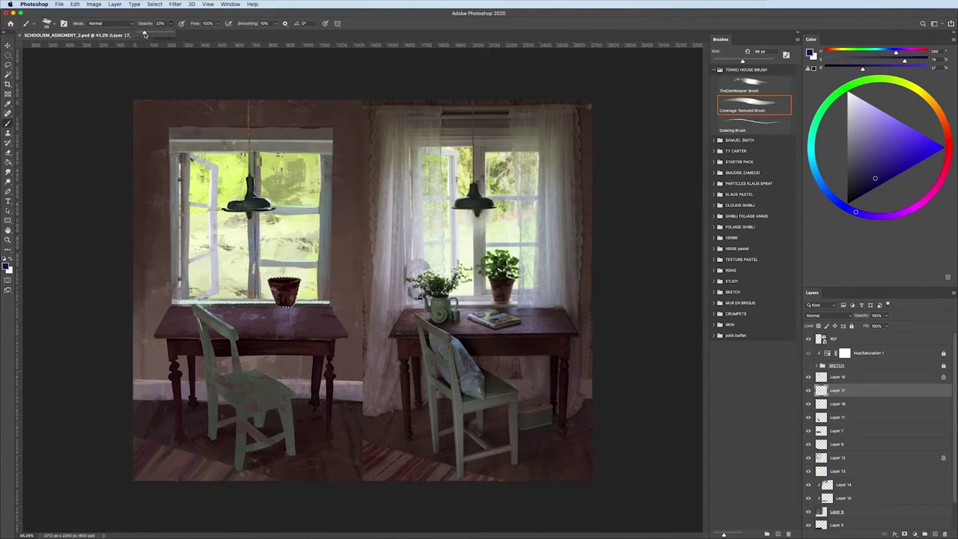
key("super+plus")
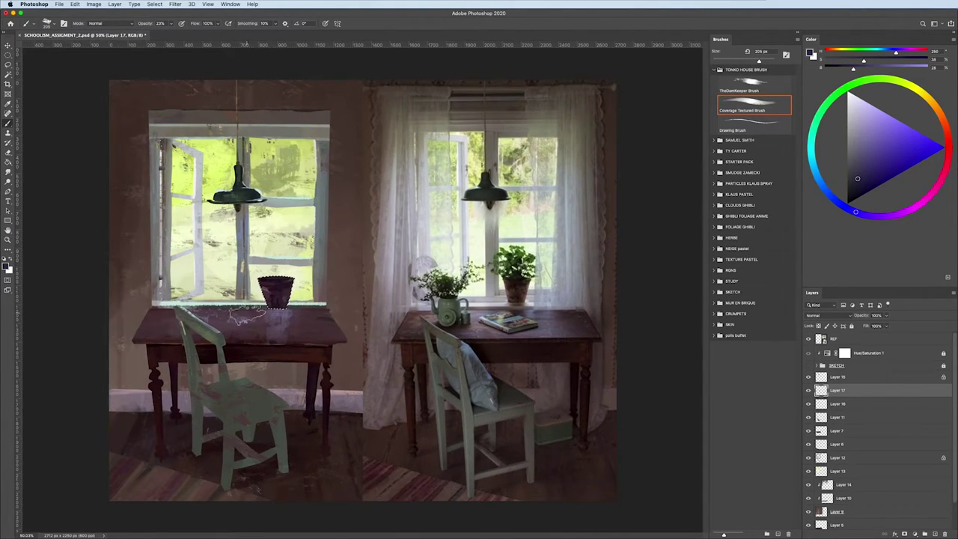
left_click_drag(359, 299, 211, 303)
scroll(222, 314, "up", 2)
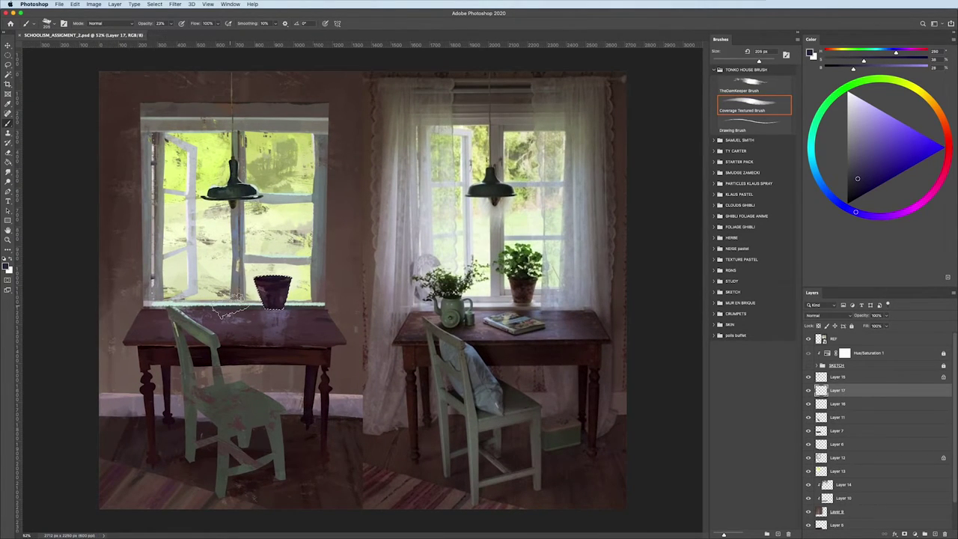
- Sample the pot's dark red and shift it to a warm orange tone
left_click(270, 288, "alt")
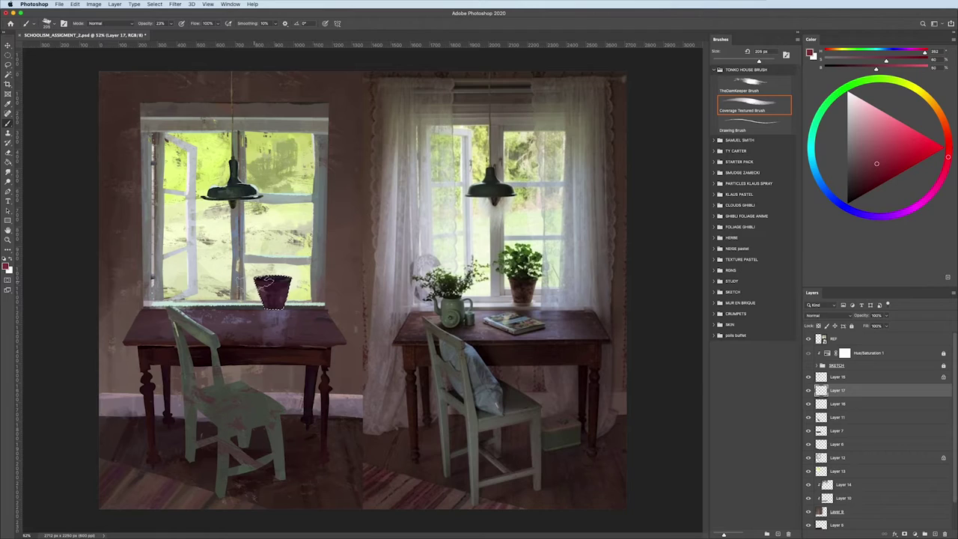
left_click_drag(947, 156, 944, 119)
left_click(898, 149)
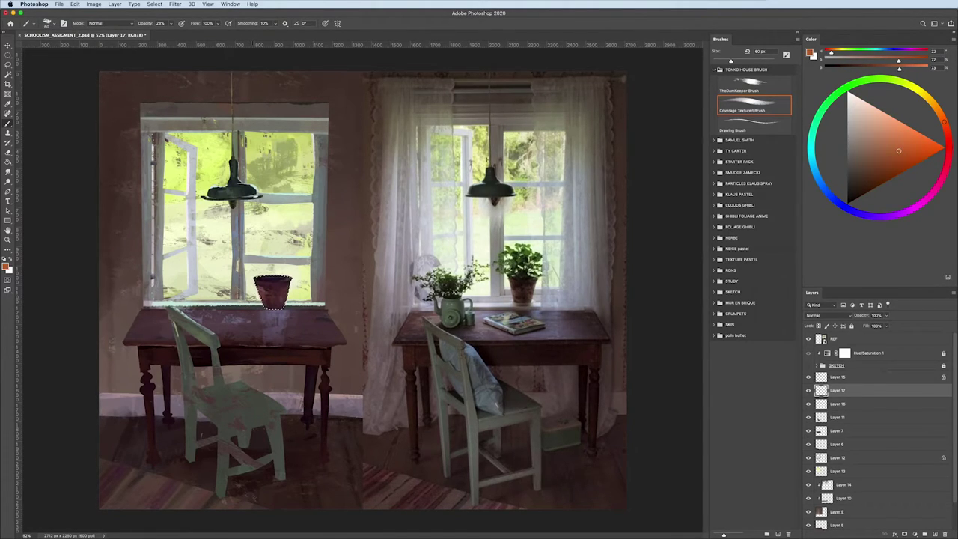
scroll(120, 254, "down", 3)
scroll(127, 262, "up", 2)
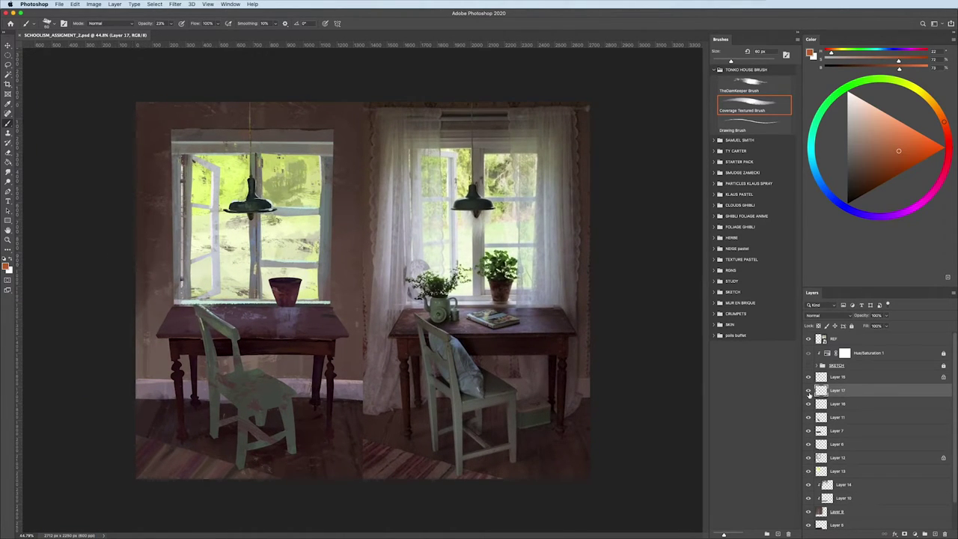
scroll(260, 314, "up", 2)
- Narrow the windowsill pot to about 75% width with Free Transform
key("ctrl+t")
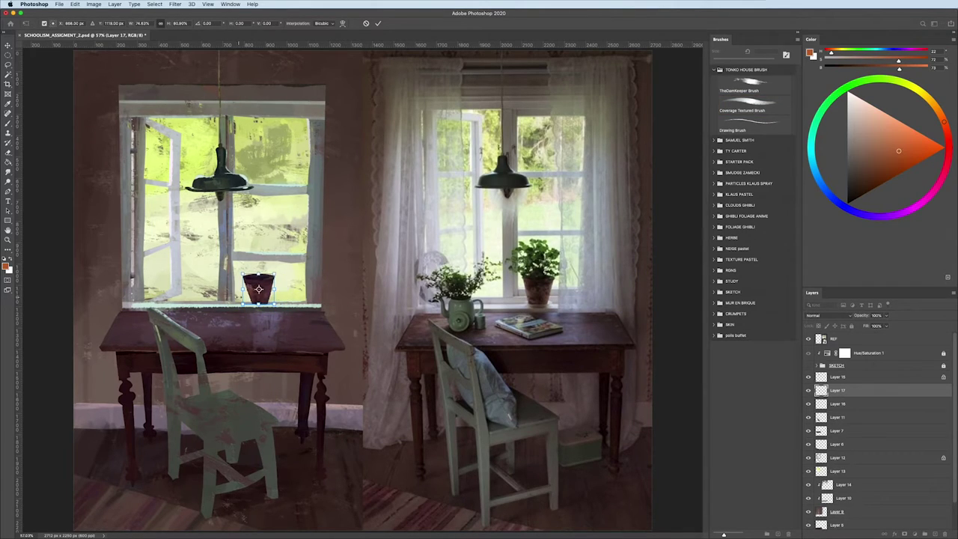
left_click_drag(288, 288, 258, 285)
key("Return")
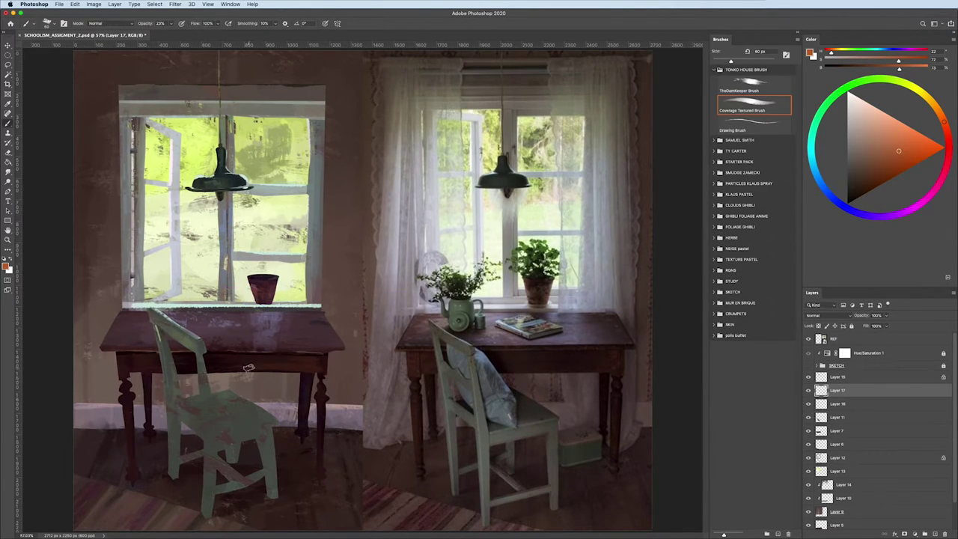
- Lasso a plant shape above the pot and swap the paint colour to green
left_click(754, 105)
scroll(232, 362, "down", 3)
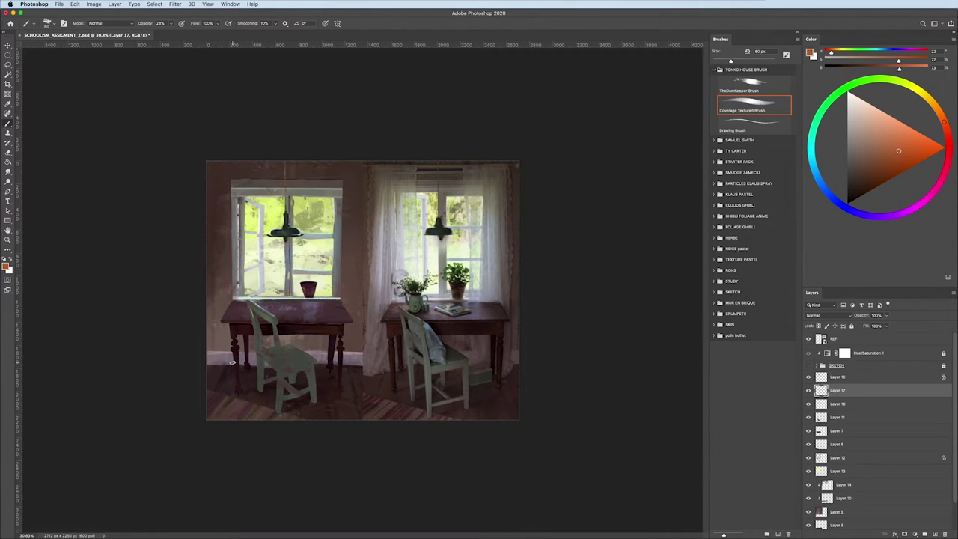
scroll(286, 284, "up", 5)
key("l")
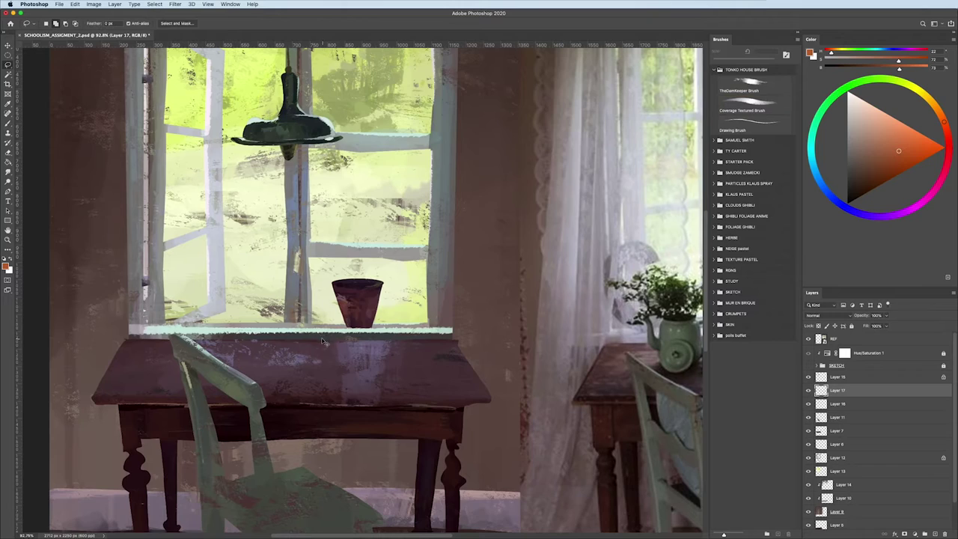
scroll(235, 357, "down", 4)
scroll(327, 292, "down", 4)
scroll(327, 292, "up", 3)
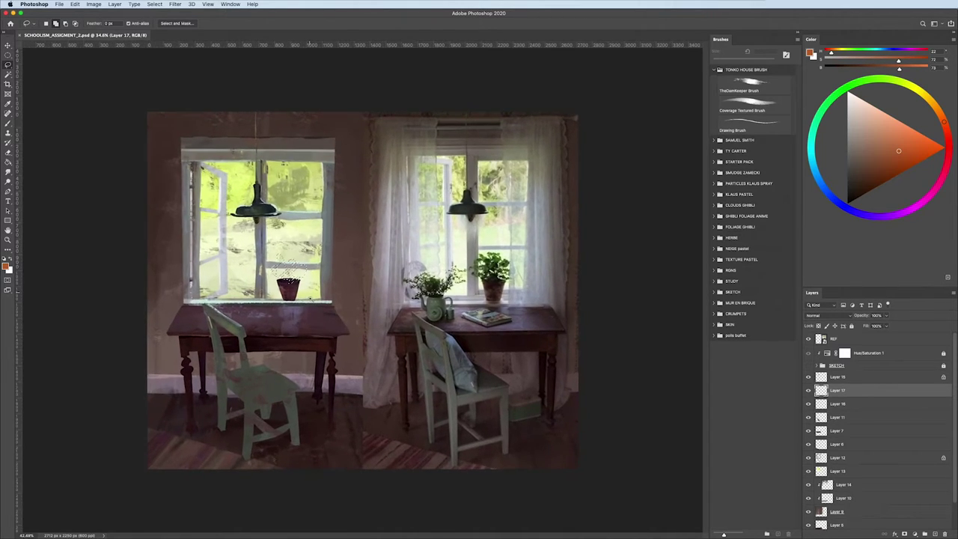
scroll(311, 289, "up", 1)
key("b")
key("x")
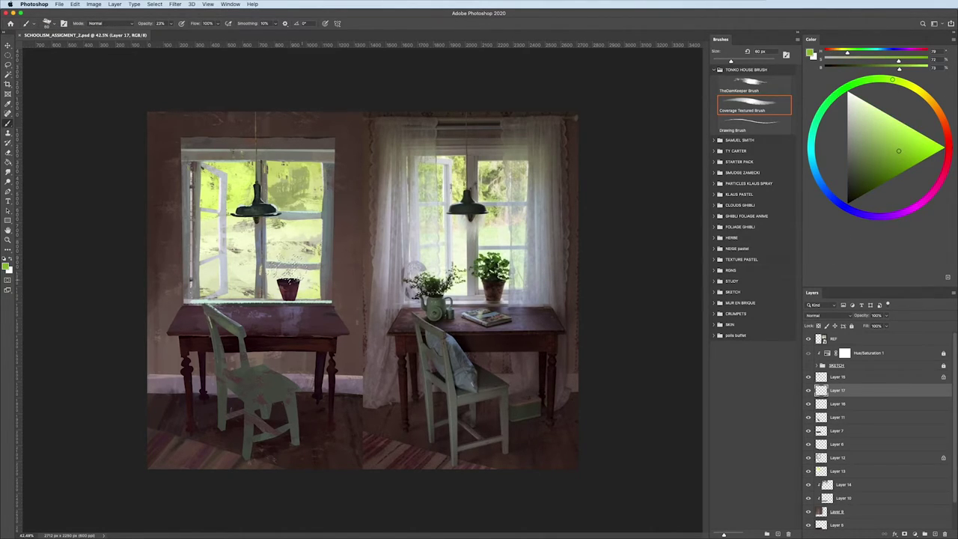
- On a new layer, paint green leaves at 100% opacity inside the plant outline
left_click(934, 533)
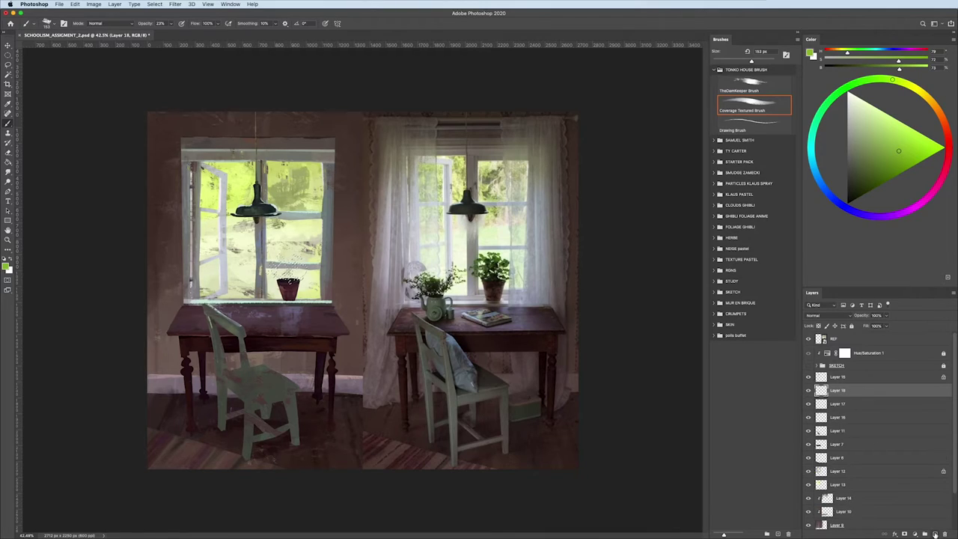
key("0")
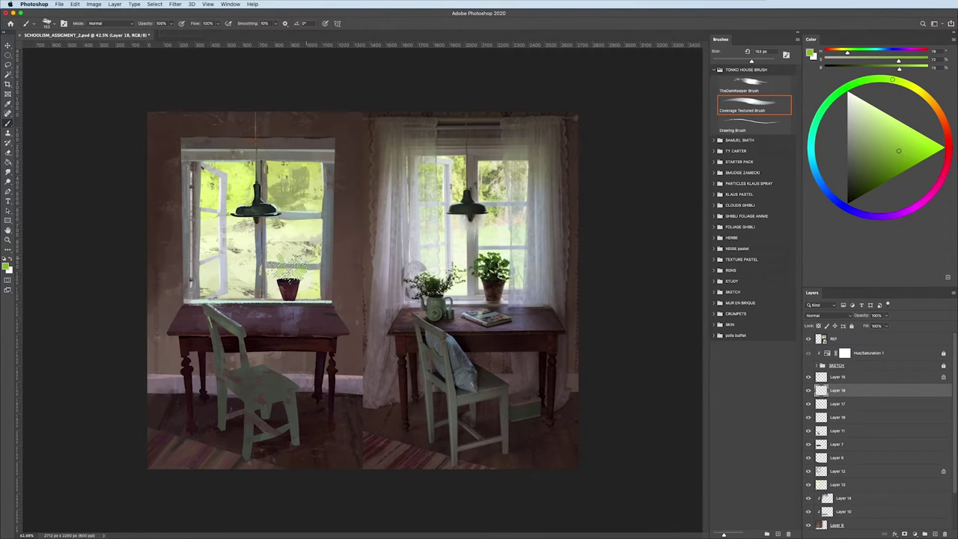
left_click_drag(314, 257, 254, 258)
left_click(490, 398, "alt")
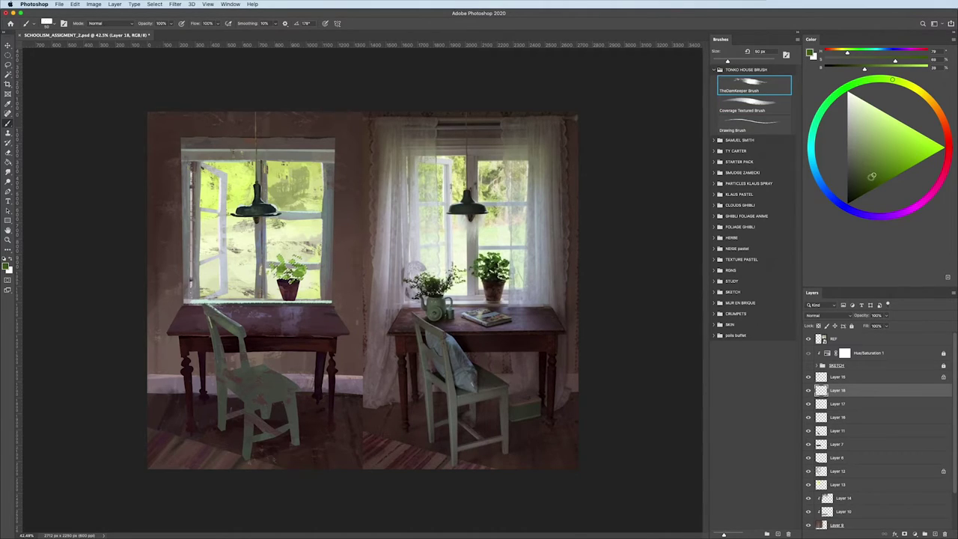
left_click(822, 184)
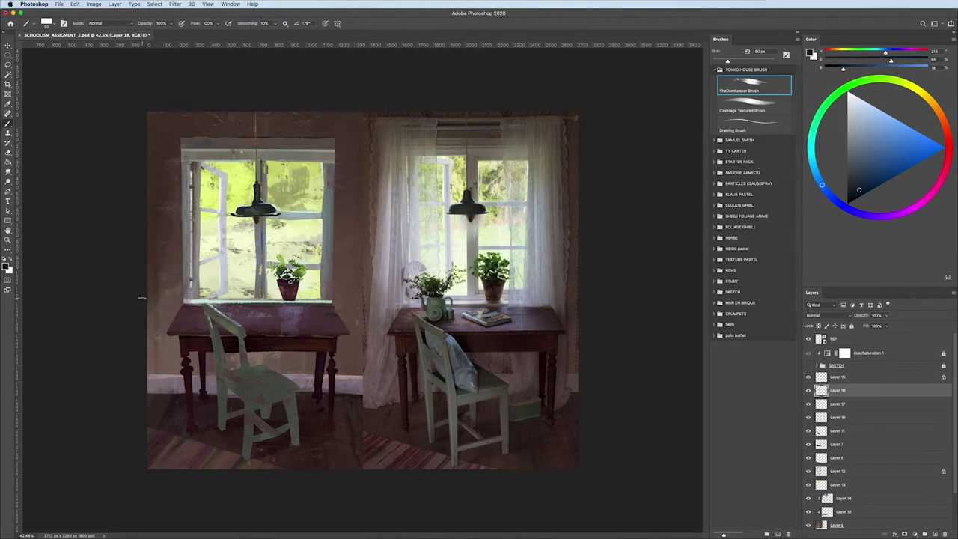
- Save the file and darken the plant with Hue/Saturation Lightness about -33
key("ctrl+s")
key("ctrl+u")
mouse_move(658, 362)
left_mouse_down()
mouse_move(637, 367)
mouse_move(679, 347)
mouse_move(634, 364)
left_mouse_up()
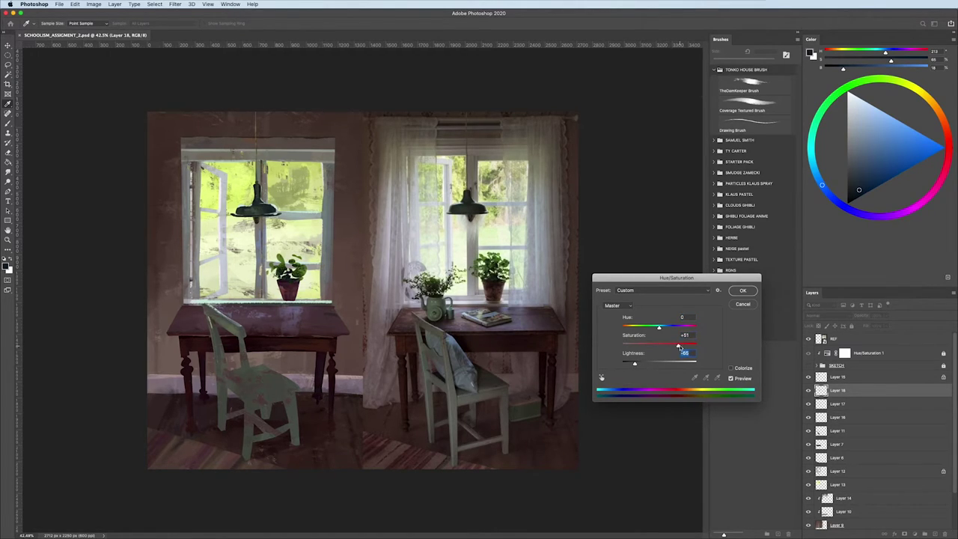
left_click(733, 291)
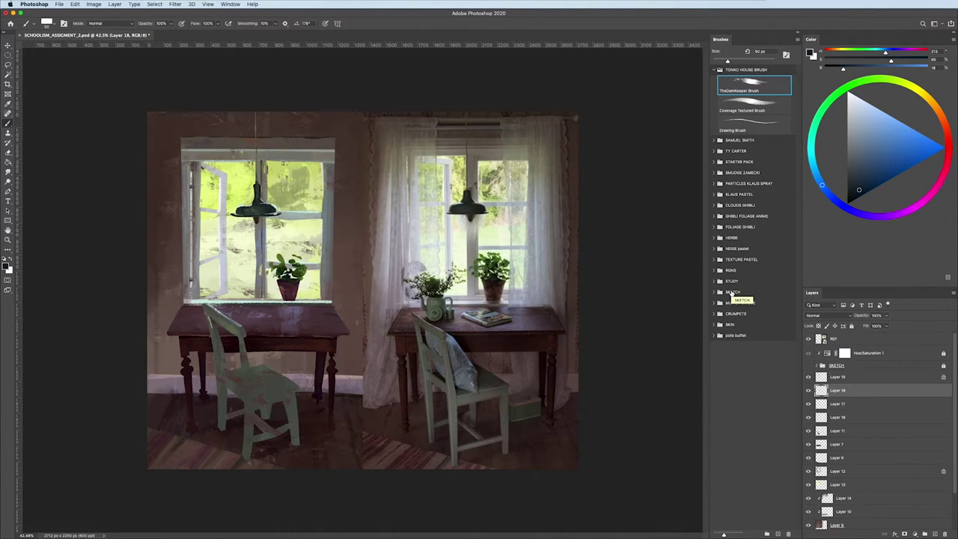
- Make Layer 12 the active layer and lasso the base of the pot
scroll(100, 267, "down", 3)
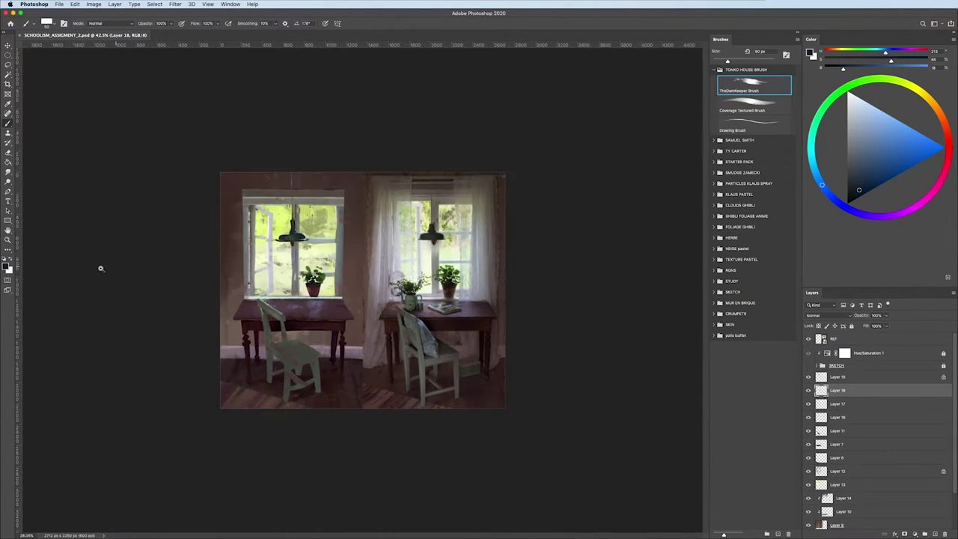
scroll(108, 267, "up", 1)
left_click(808, 471)
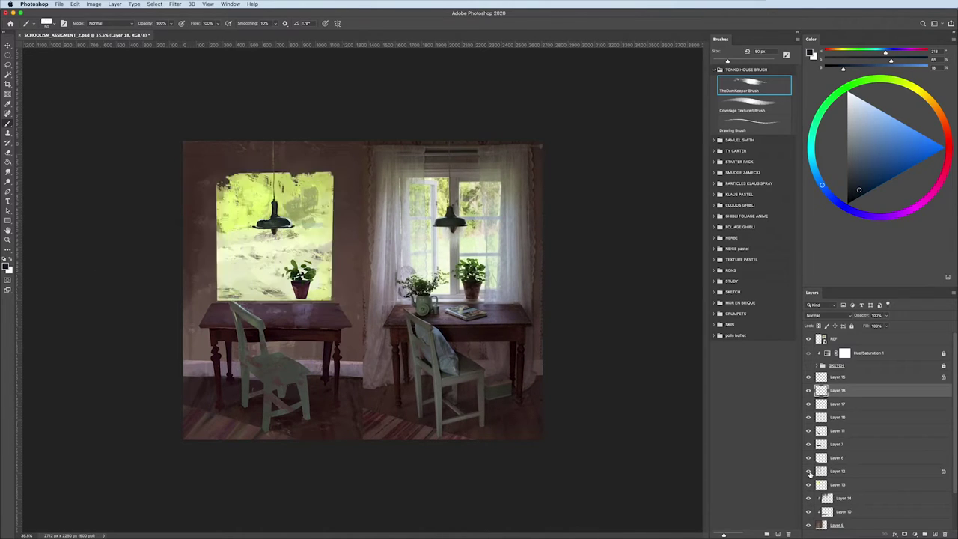
left_click(807, 470)
left_click(821, 471)
key("l")
scroll(312, 306, "up", 3)
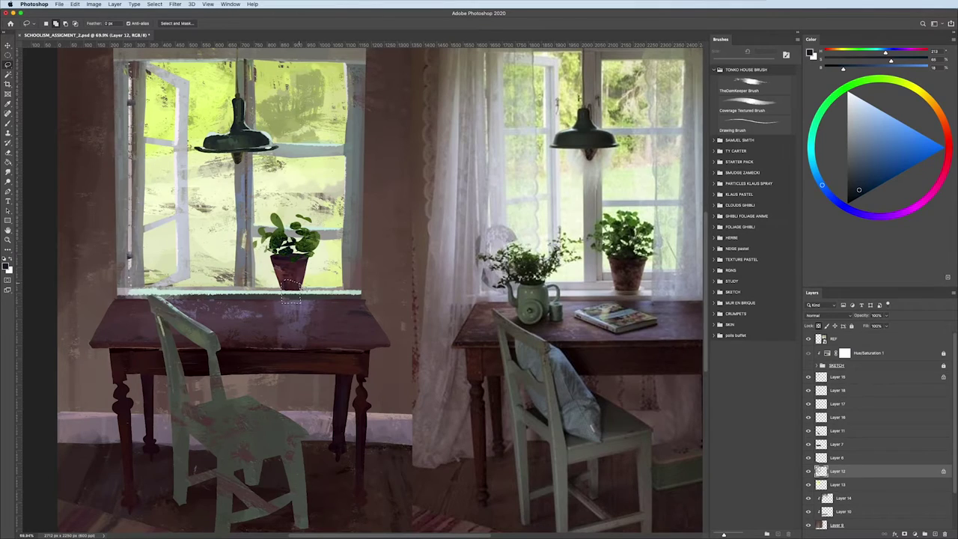
scroll(288, 298, "down", 2)
- Darken the selected pot base with Hue/Saturation Lightness -64
key("ctrl+u")
left_click_drag(659, 363, 635, 363)
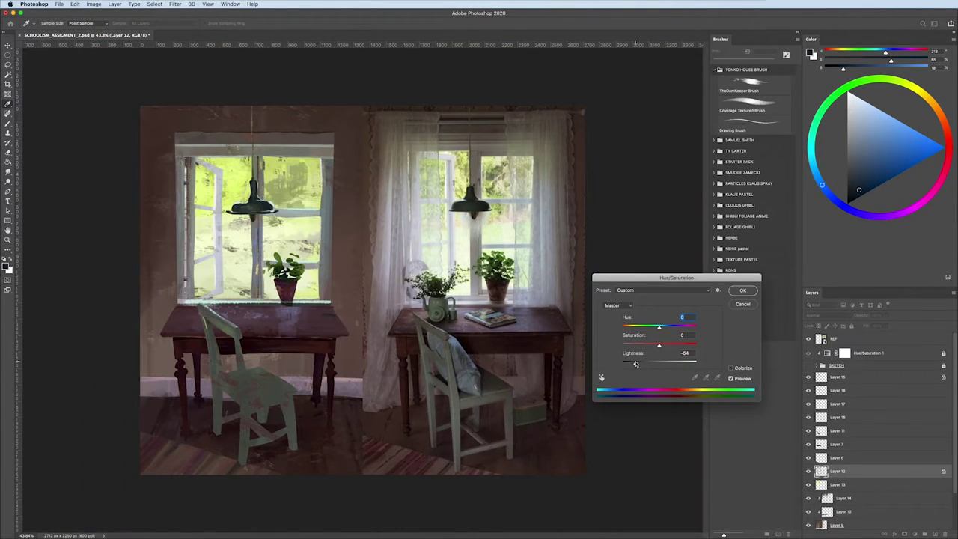
key("Return")
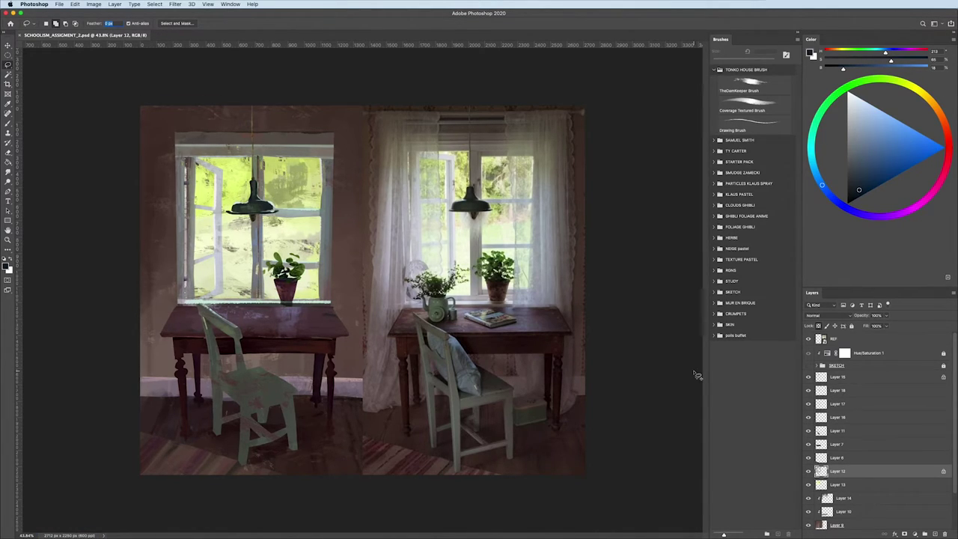
- Dismiss two Ctrl+J warnings and add a new empty Layer 19
key("ctrl+j")
key("Return")
key("ctrl+j")
key("Return")
key("ctrl+shift+alt+n")
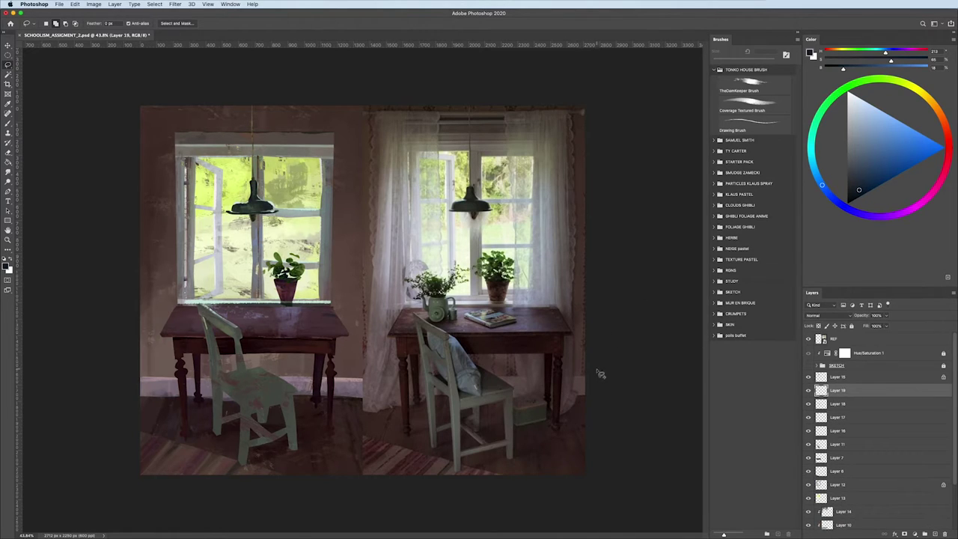
- Show the SKETCH lines and select a small area around the pot base
left_click(808, 365)
scroll(217, 305, "up", 3)
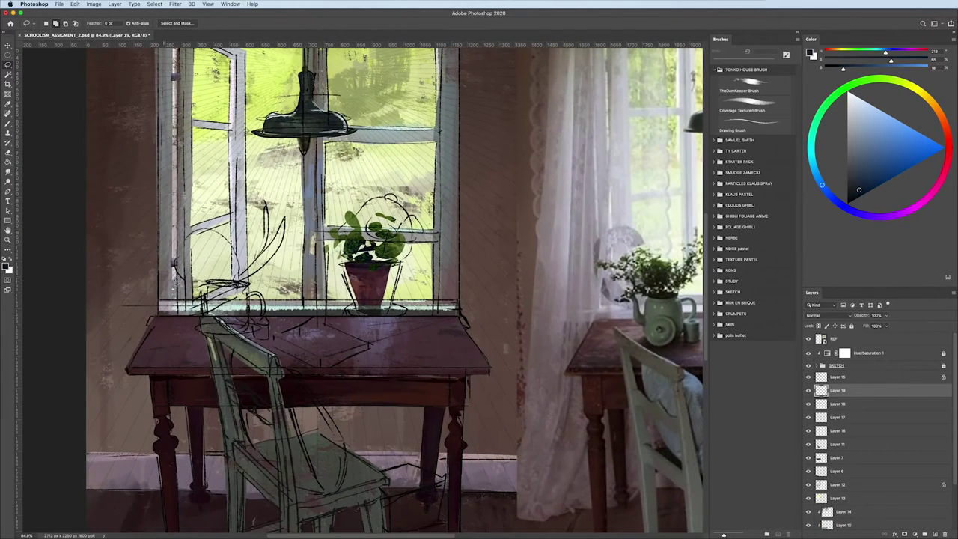
scroll(178, 283, "right", 3)
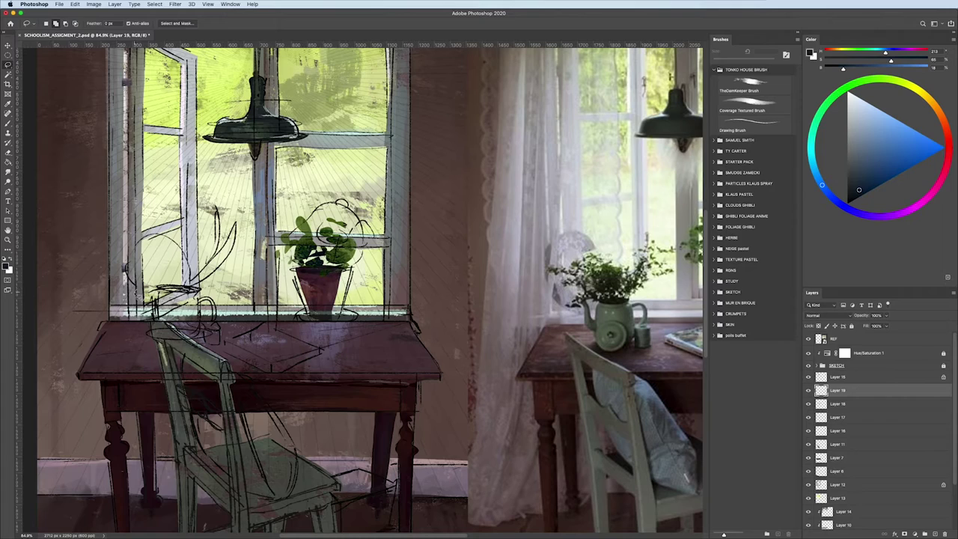
left_click_drag(311, 298, 314, 299)
scroll(165, 305, "up", 2)
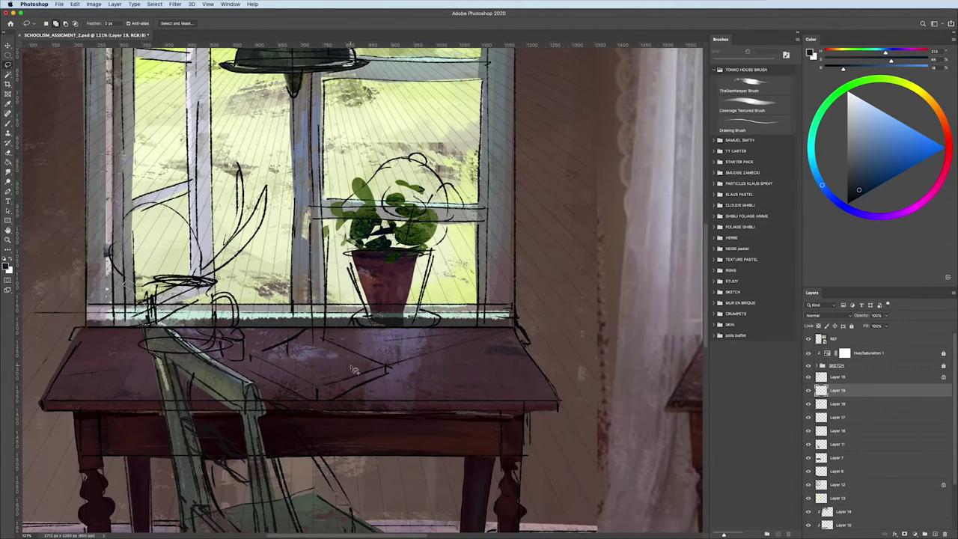
- Select the jug sketch with an oval over its lid and a freehand body outline
key("m")
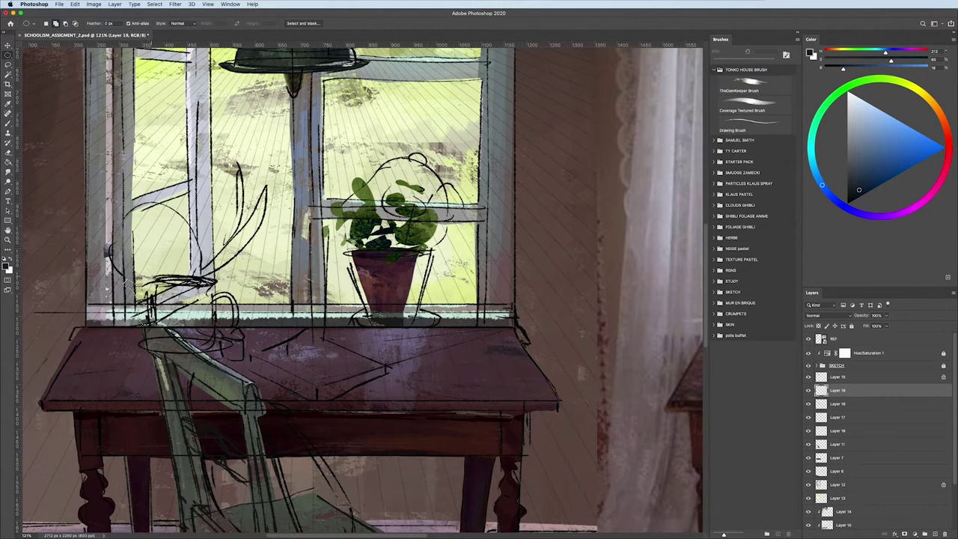
left_click_drag(152, 291, 218, 274)
scroll(218, 273, "down", 5, "alt")
key("l")
scroll(219, 274, "up", 6, "alt")
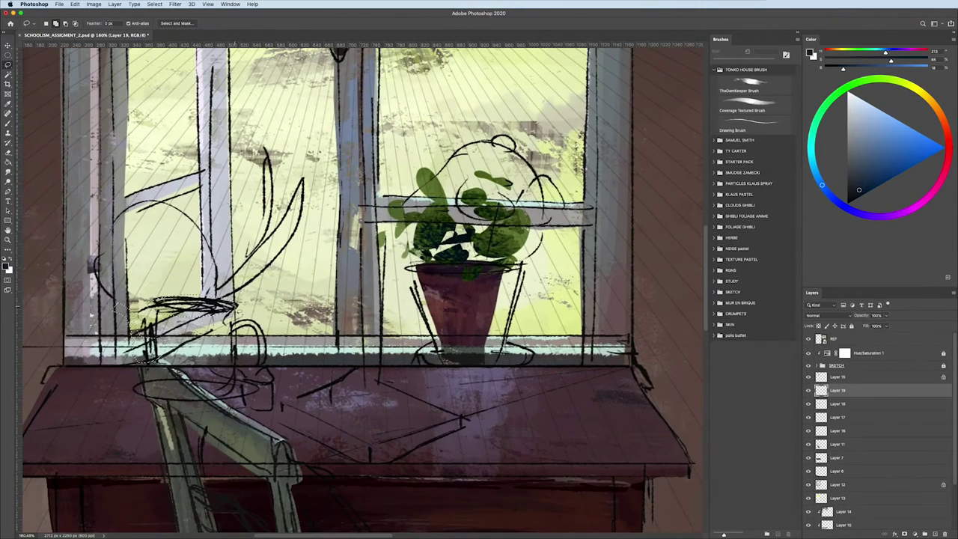
left_click_drag(229, 305, 158, 340)
scroll(149, 359, "down", 5)
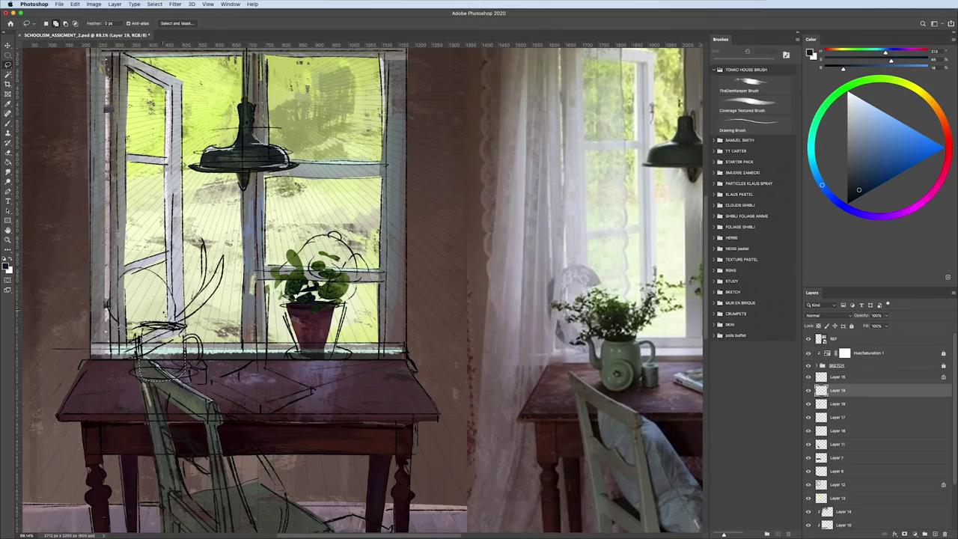
scroll(180, 352, "up", 5)
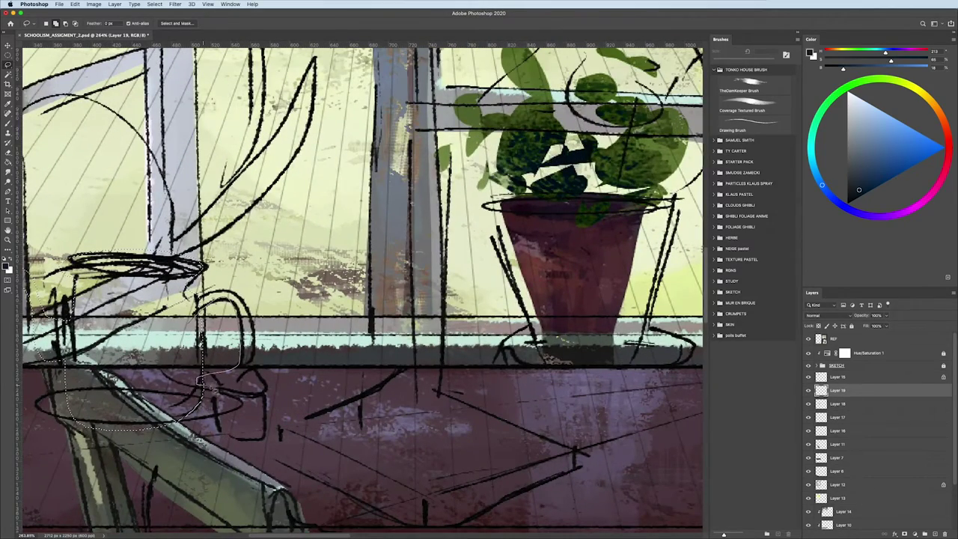
- Hide the SKETCH lines, pick a muted green, and move Layer 19 between Layers 13 and 14
scroll(154, 341, "down", 5)
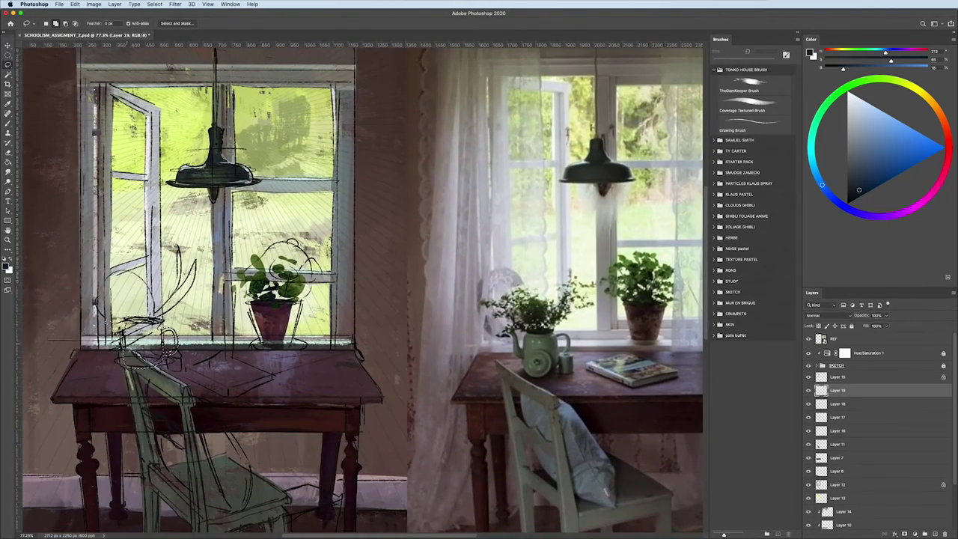
key("b")
scroll(153, 340, "down", 2)
left_click(807, 366)
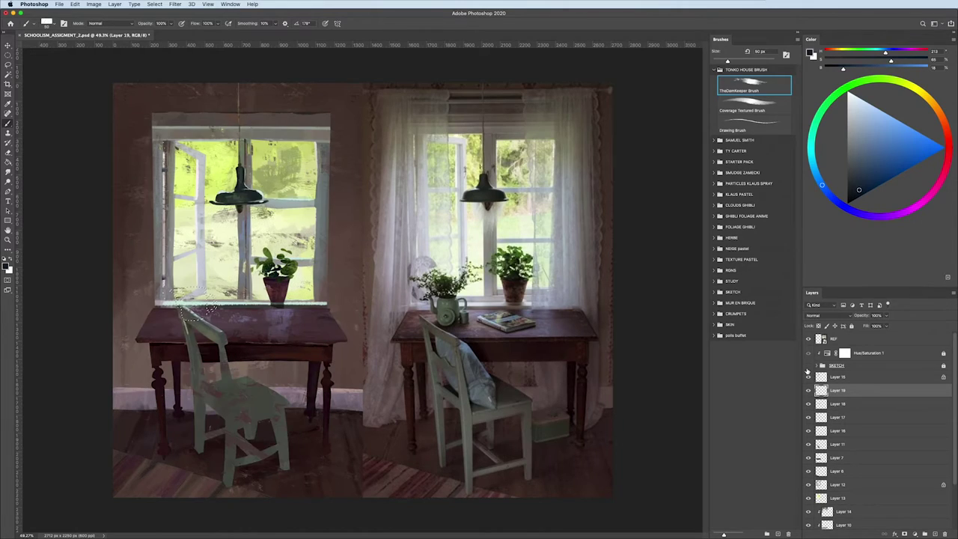
left_click(210, 308, "alt")
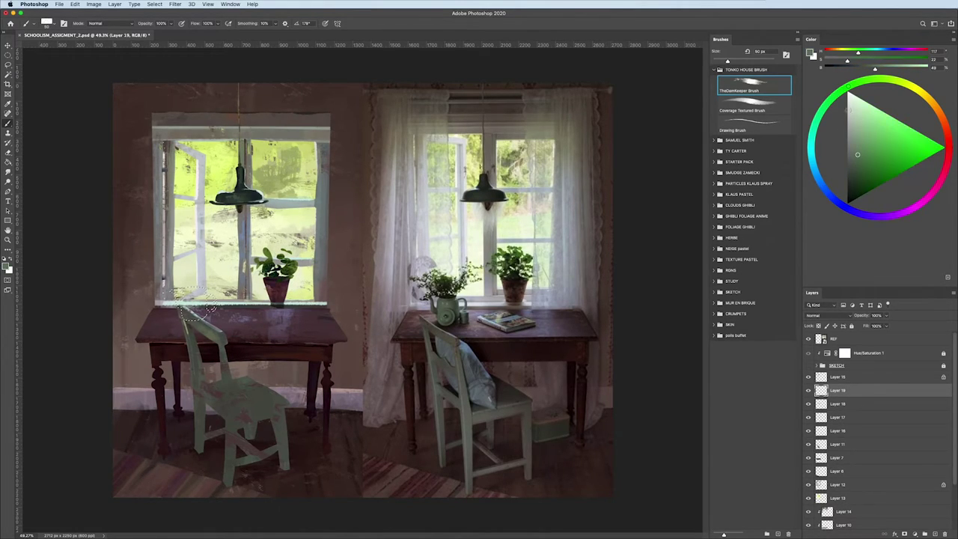
left_click_drag(830, 390, 806, 506)
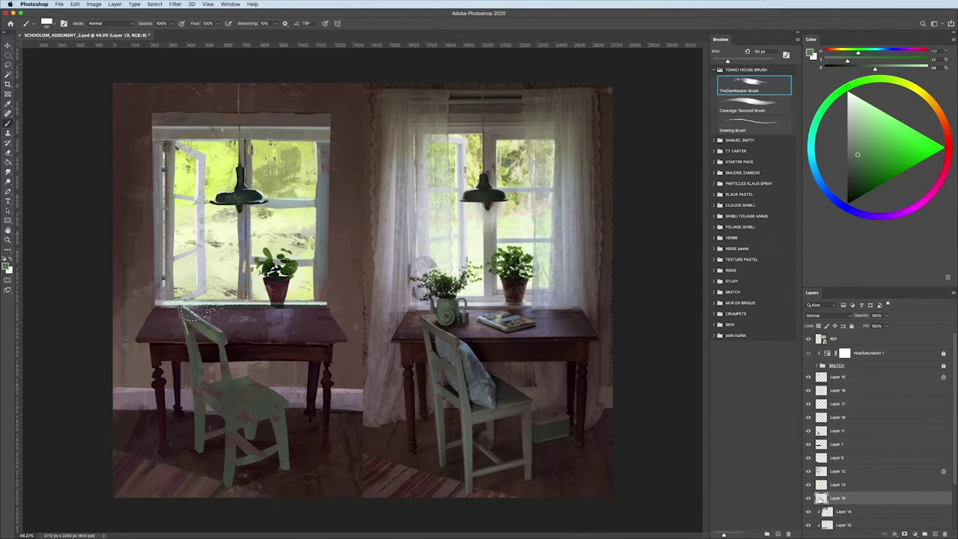
- Move Layer 19 up two slots and zoom in on the left window and jug
key("ctrl+bracketright")
key("ctrl+bracketright")
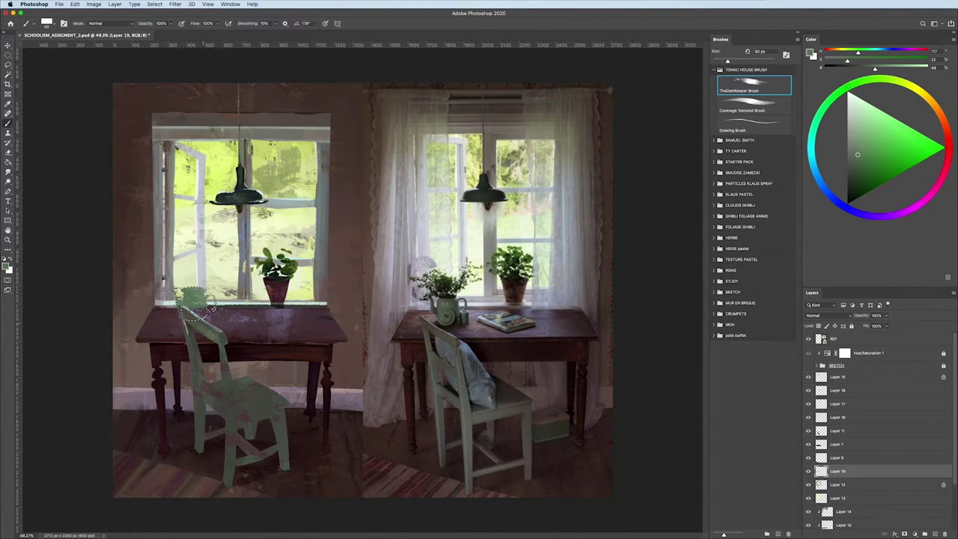
key("ctrl+bracketright")
key("ctrl+bracketright")
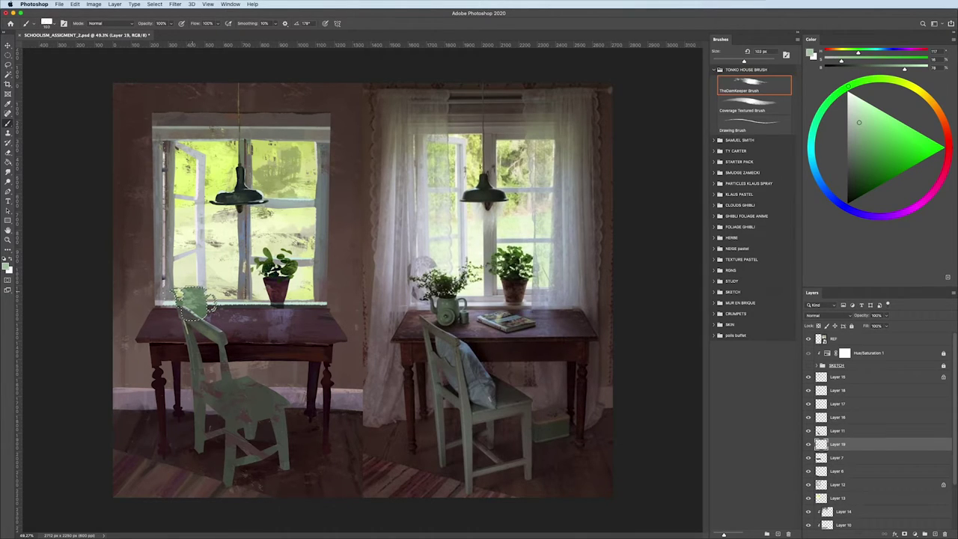
left_click_drag(193, 300, 124, 290)
left_click_drag(305, 290, 389, 292)
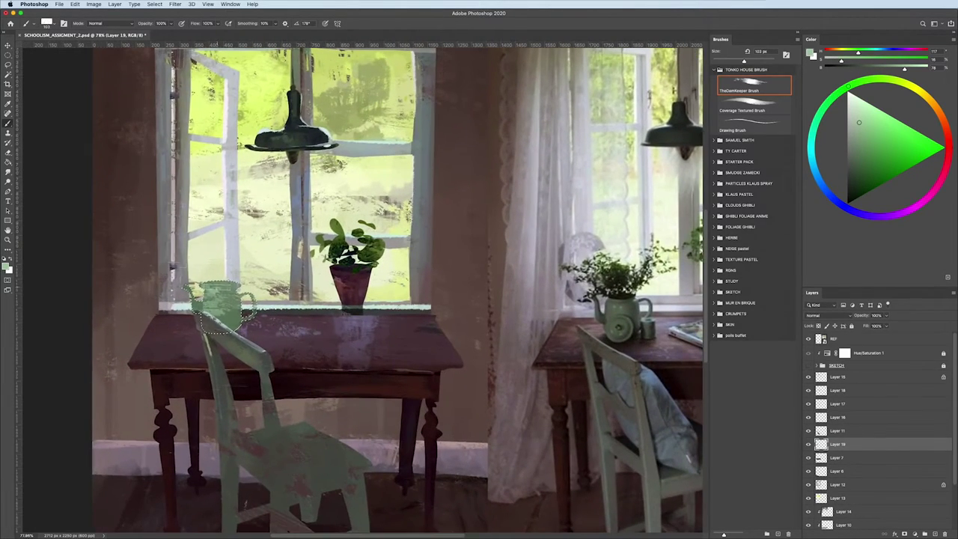
- Switch to the Coverage Textured Brush and sample green and purple-grey colours near the jug
key("period")
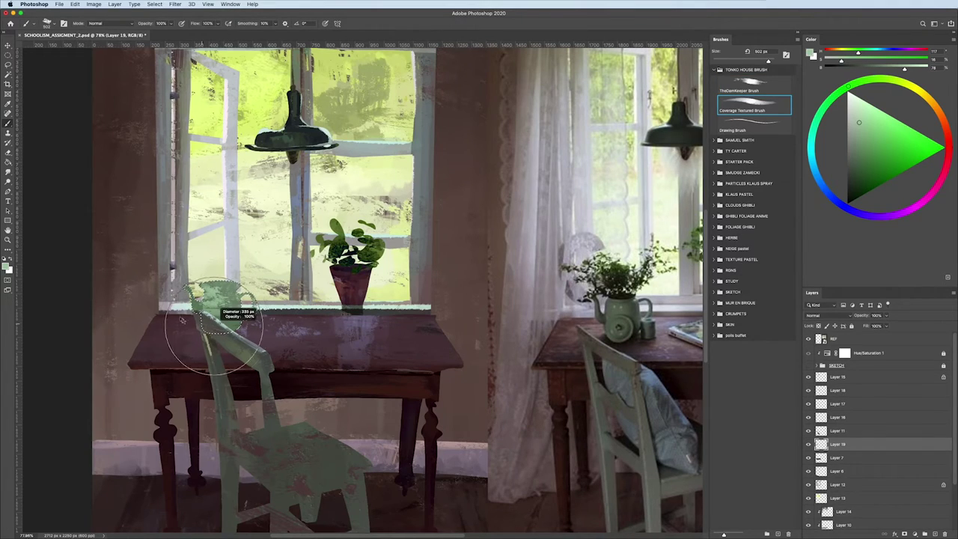
left_click(232, 314, "alt")
left_click(222, 307, "alt")
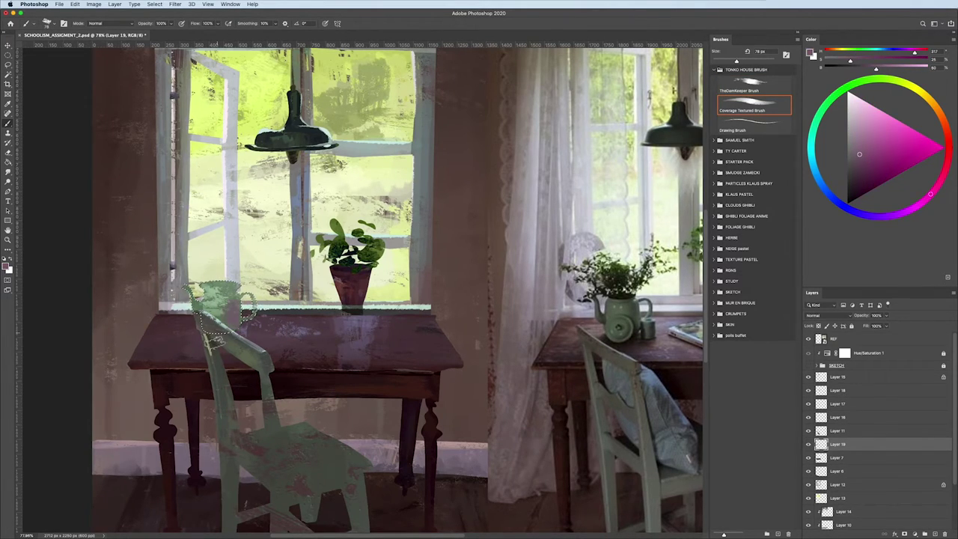
left_click(223, 307, "alt")
left_click(222, 307, "alt")
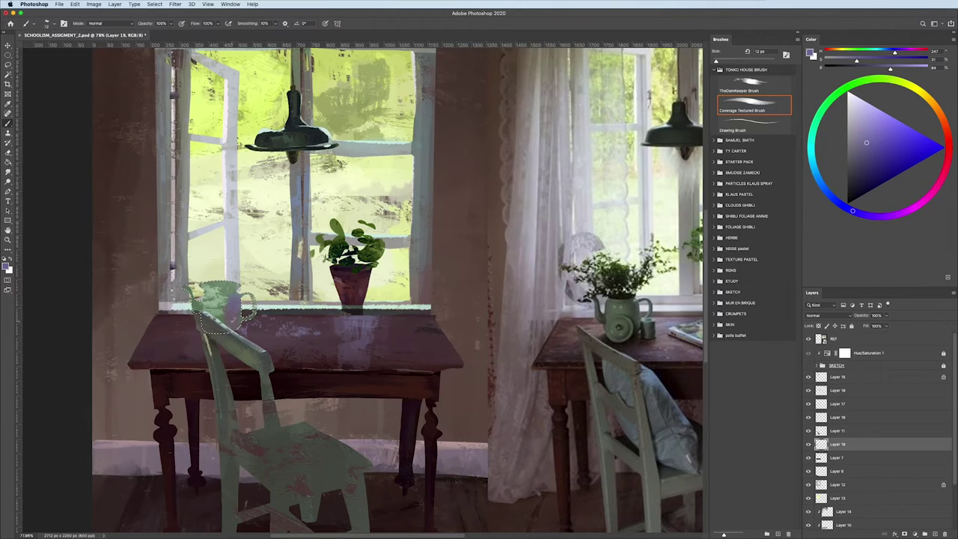
scroll(217, 305, "down", 3)
scroll(217, 306, "up", 2)
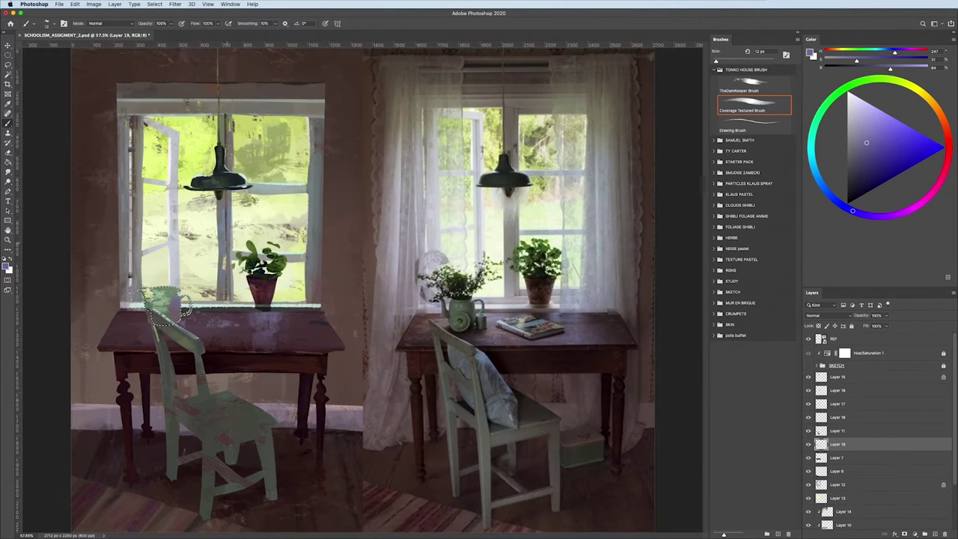
- Sample the reference jug's green, trying darker, mid and lighter green shades
left_click(164, 303, "alt")
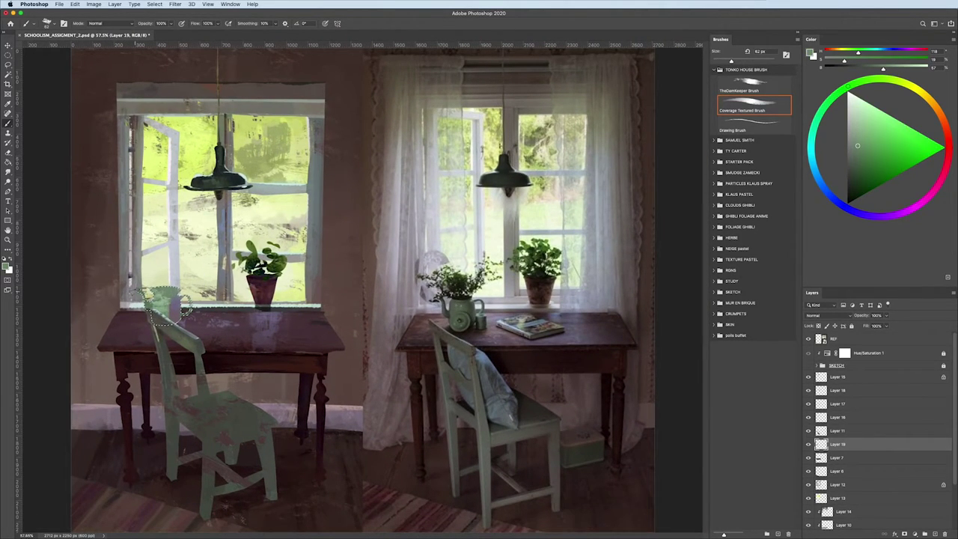
left_click(164, 303, "alt")
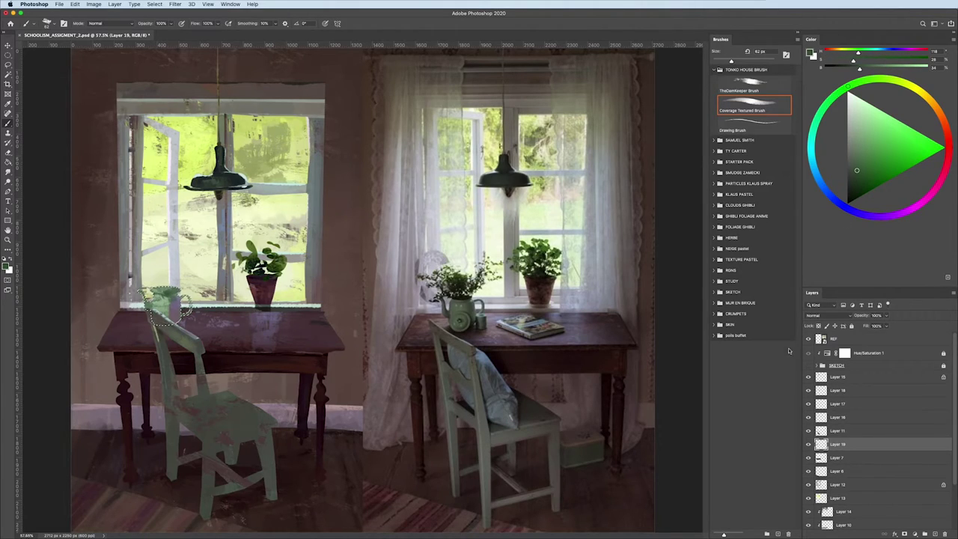
left_click(851, 195)
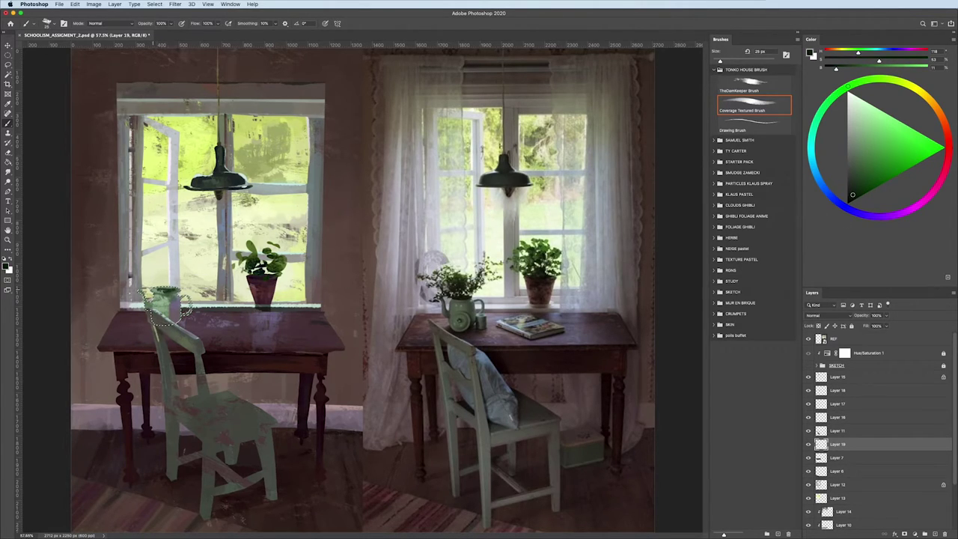
left_click(166, 305, "alt")
left_click(166, 305, "alt")
left_click(166, 305, "alt")
left_click(166, 305, "alt")
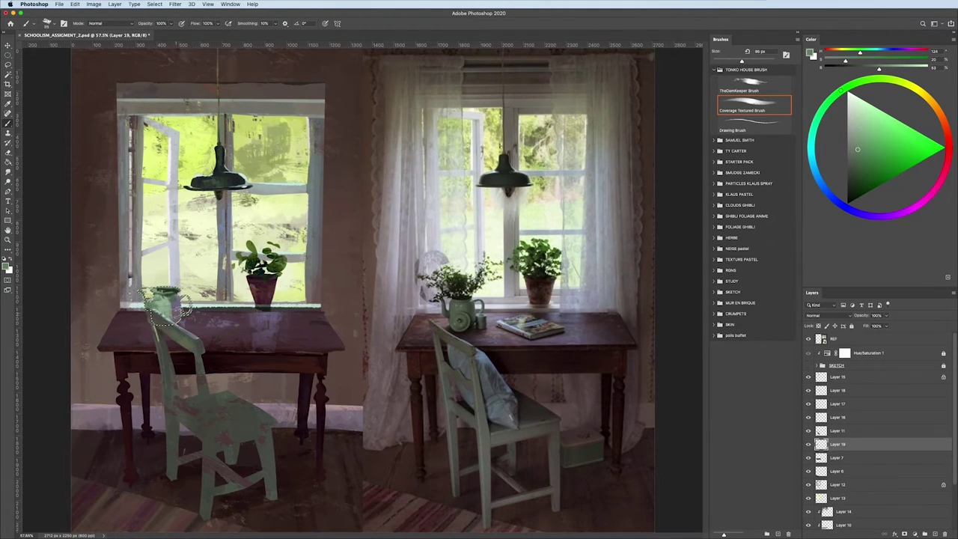
left_click(166, 305, "alt")
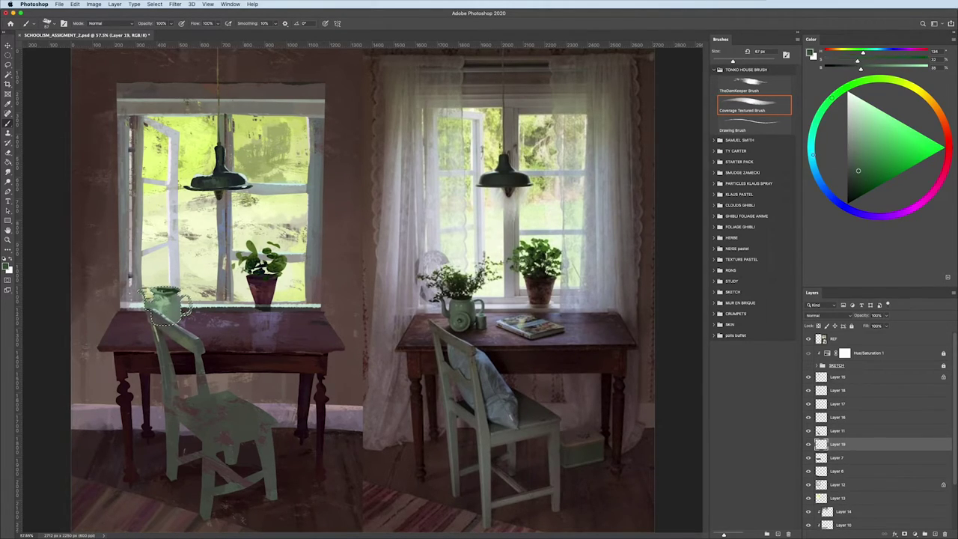
- Shift the colour toward blue, resample the jug's green and shrink the brush to 22 px
left_click(813, 171)
left_click(854, 186)
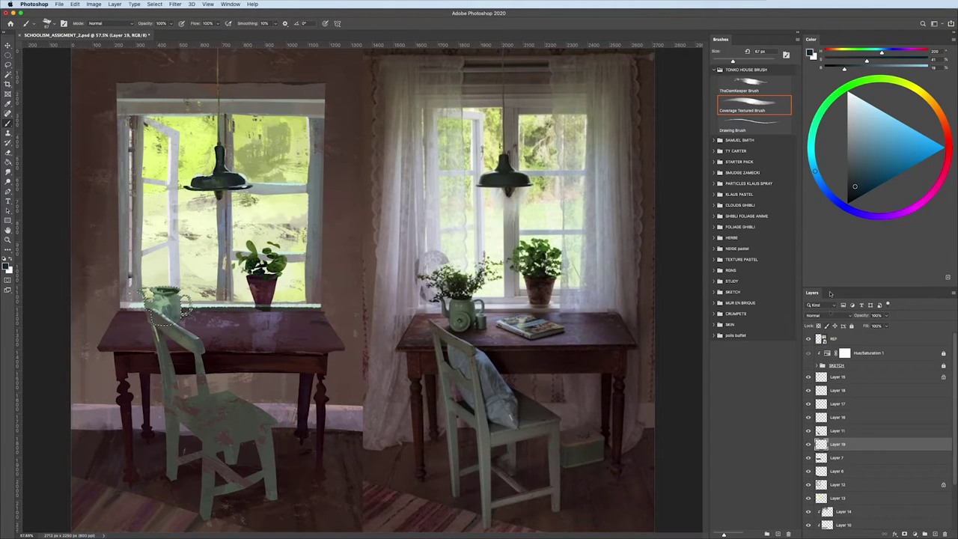
left_click(834, 199)
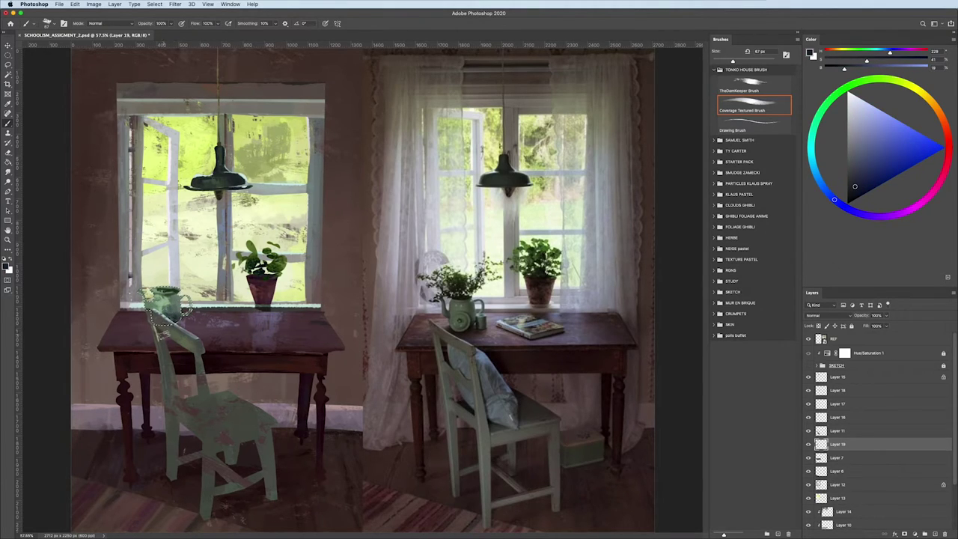
left_click(168, 303, "alt")
left_click_drag(169, 300, 153, 301)
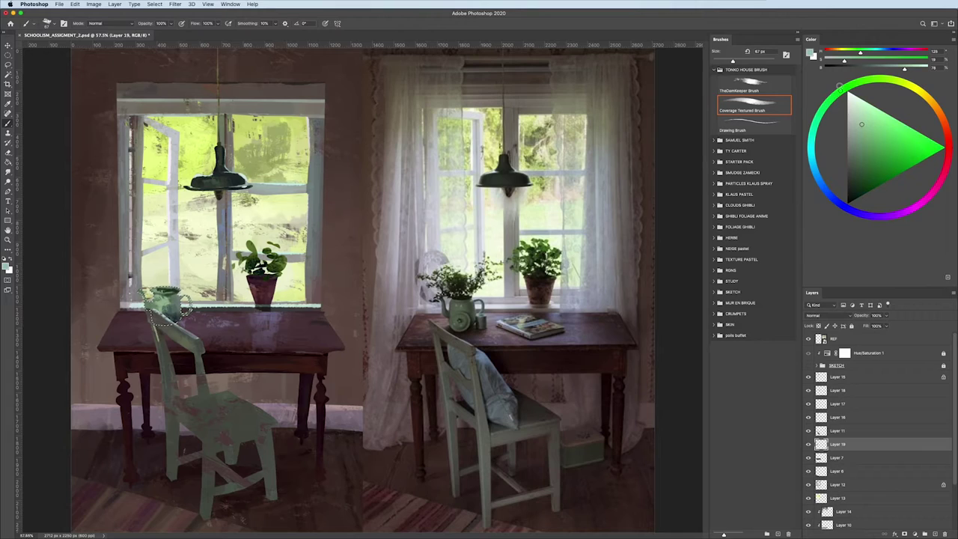
- Pick light cyan-green, dark blue and mid cyan shades on the colour wheel
left_click(812, 155)
left_click(867, 111)
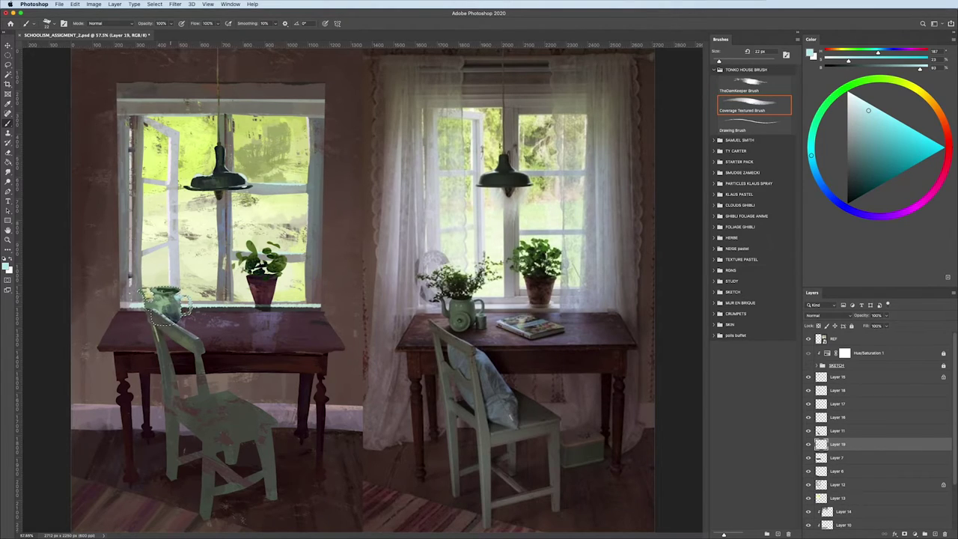
left_click(821, 185)
left_click(854, 178)
left_click(811, 153)
left_click(864, 119)
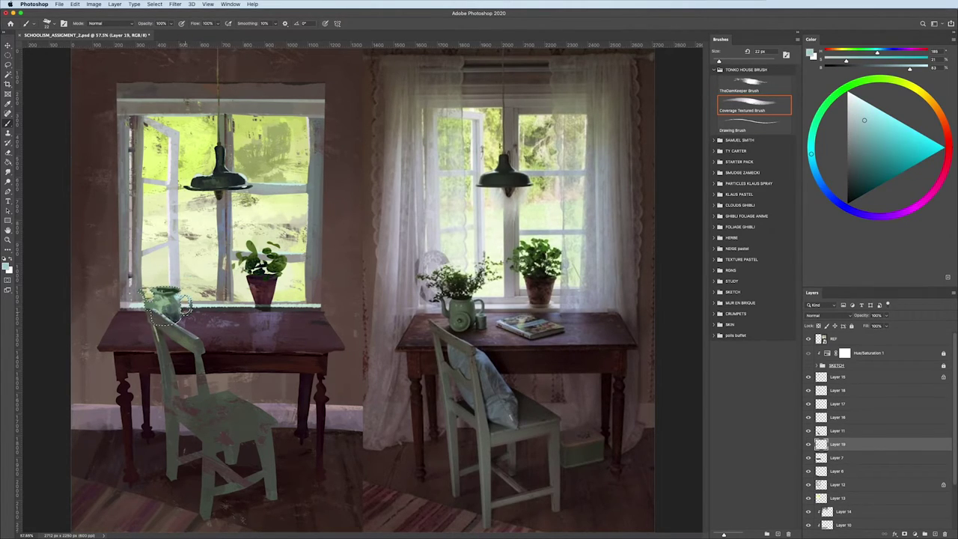
- Switch to the fine Drawing Brush with a darker then lighter green colour
scroll(90, 257, "down", 5)
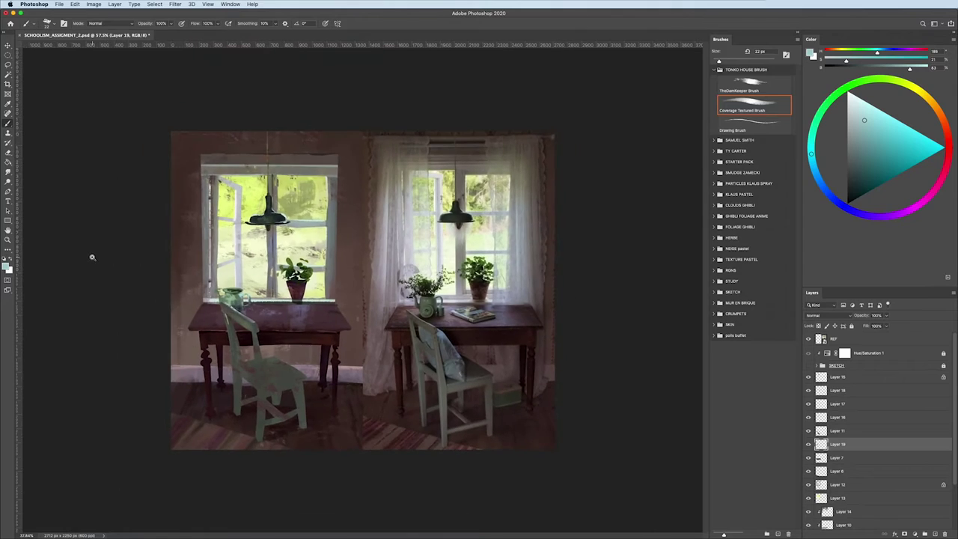
scroll(105, 240, "up", 3)
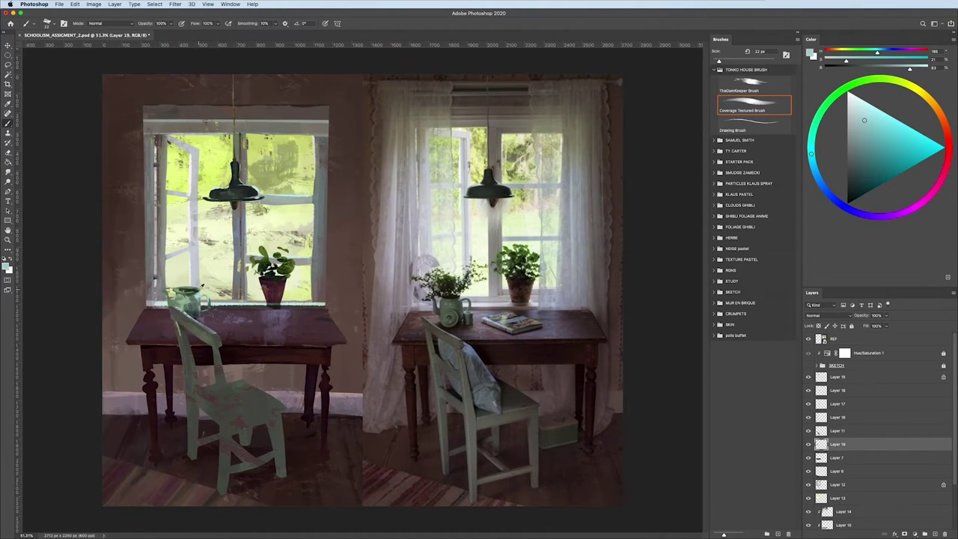
left_click(845, 87)
left_click(855, 160)
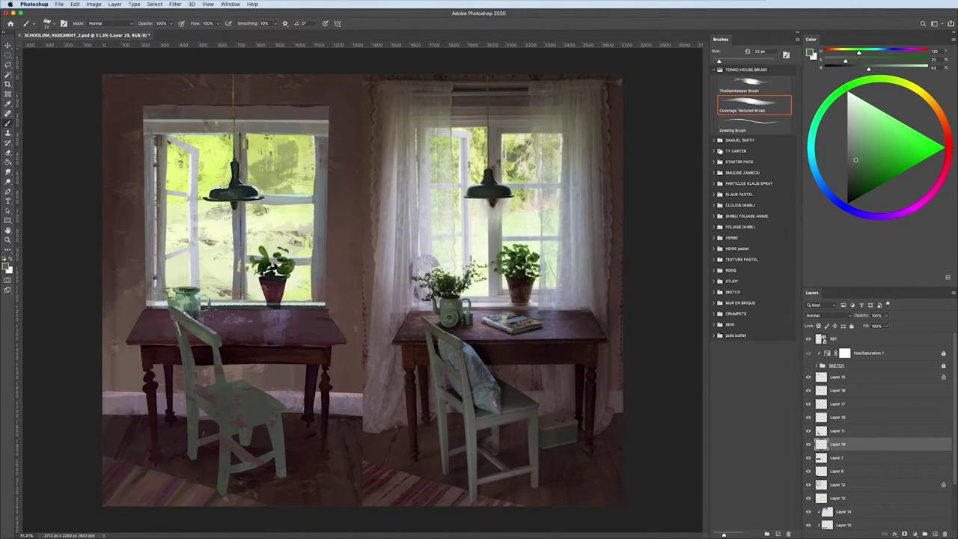
left_click(731, 126)
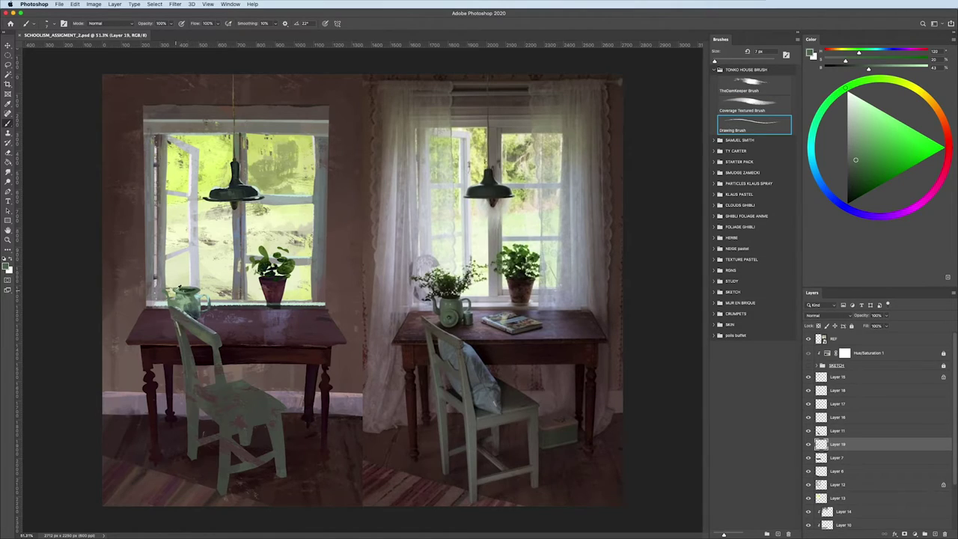
left_click(858, 137)
- Enlarge the brush, lower opacity to 49% and try teal, dark cyan and pale green colours
mouse_move(214, 288)
left_mouse_down()
mouse_move(196, 314)
mouse_move(217, 299)
left_mouse_up()
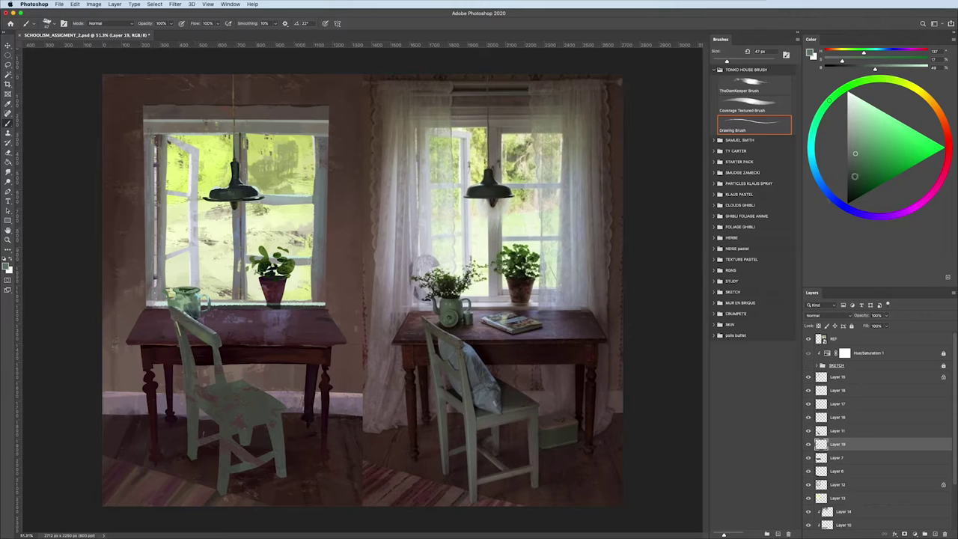
left_click_drag(854, 176, 854, 164)
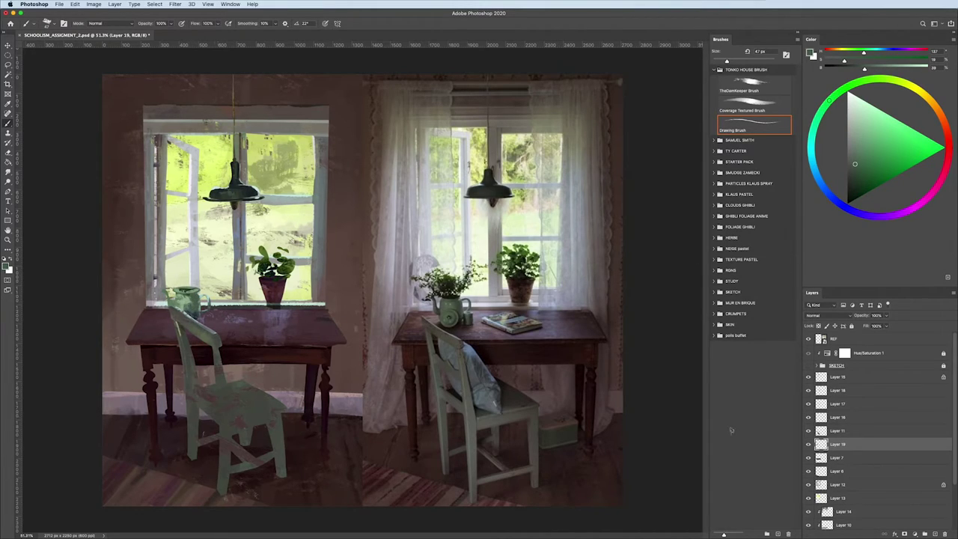
left_click_drag(169, 27, 154, 34)
left_click_drag(187, 303, 196, 303)
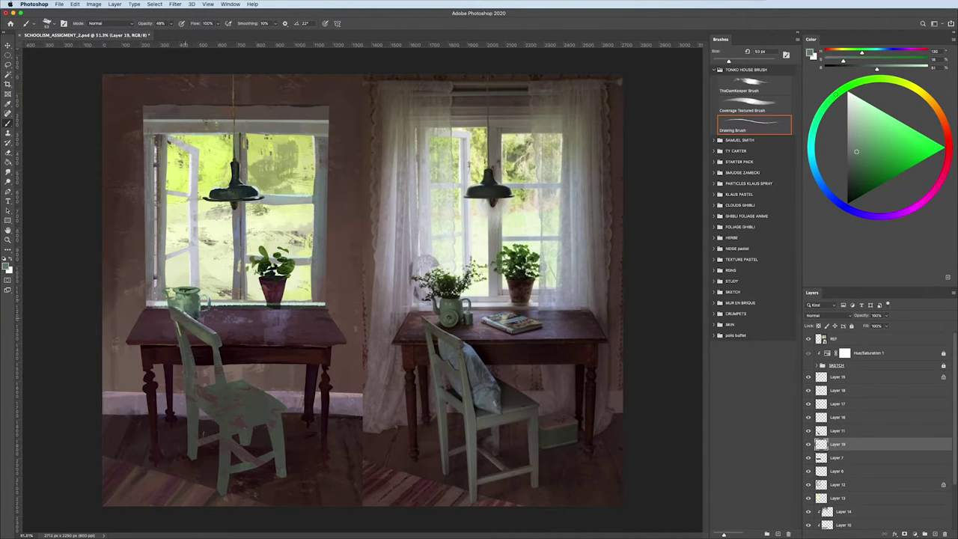
left_click(194, 303, "alt")
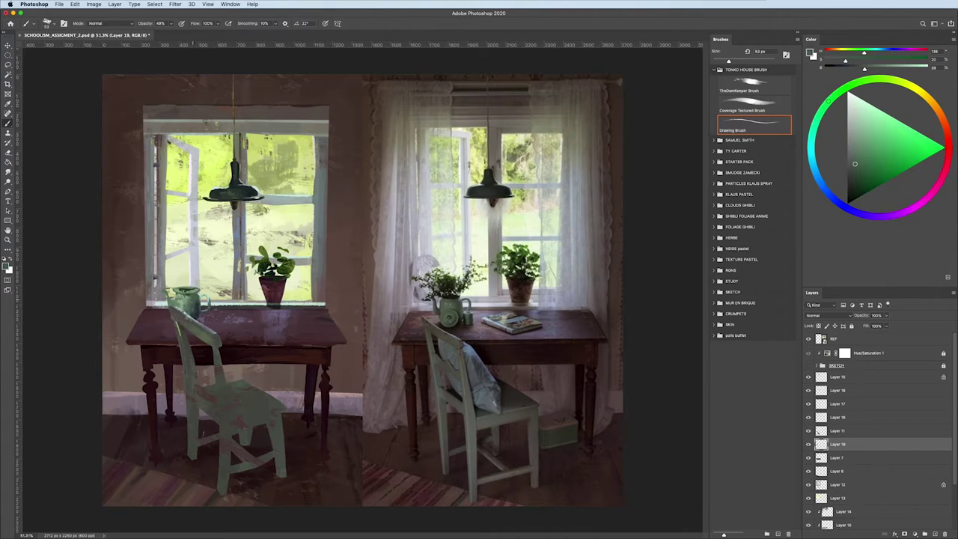
left_click(194, 314, "alt")
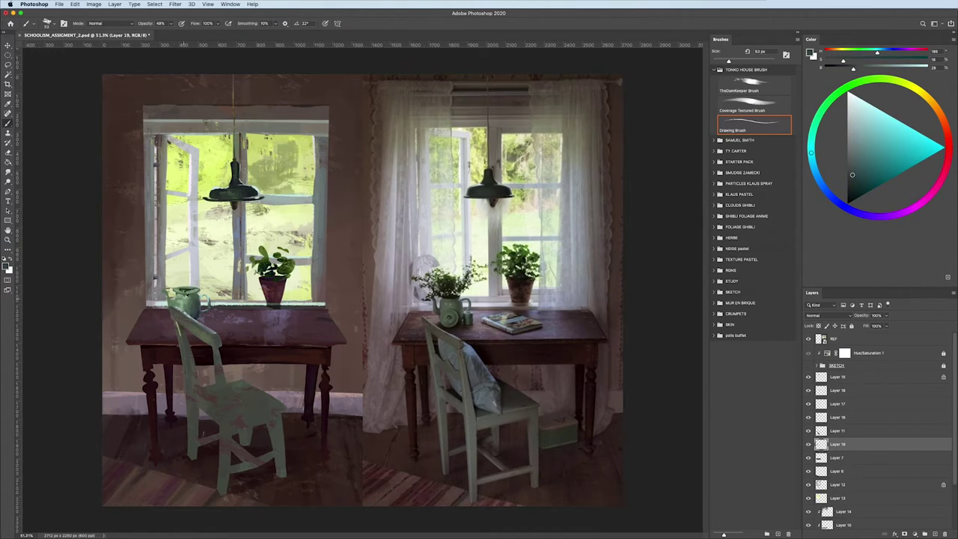
left_click(217, 300, "alt")
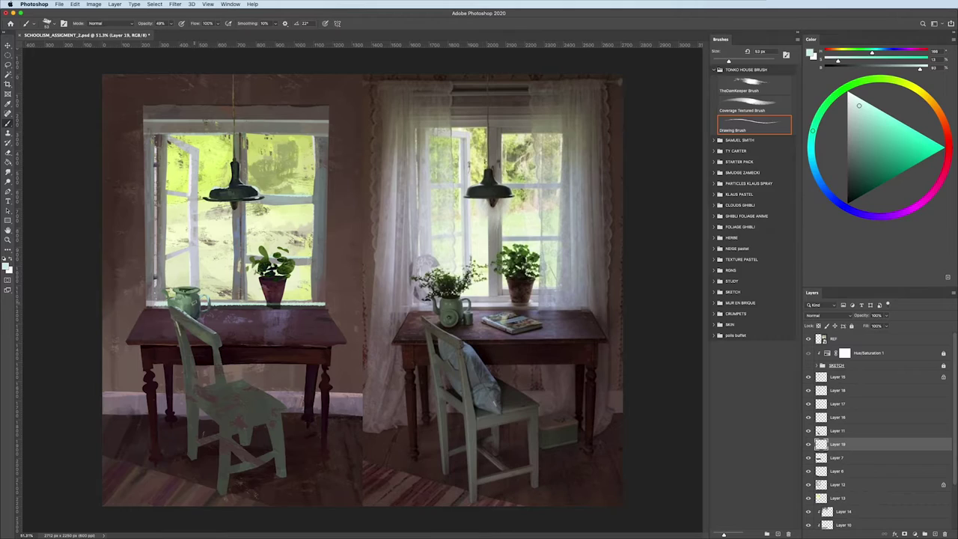
- Shrink the brush to 23 px and sample bluer, near-white and teal colours around the jug
left_click_drag(197, 299, 187, 299)
left_click(207, 292, "alt")
left_click_drag(860, 105, 854, 107)
scroll(113, 269, "up", 3)
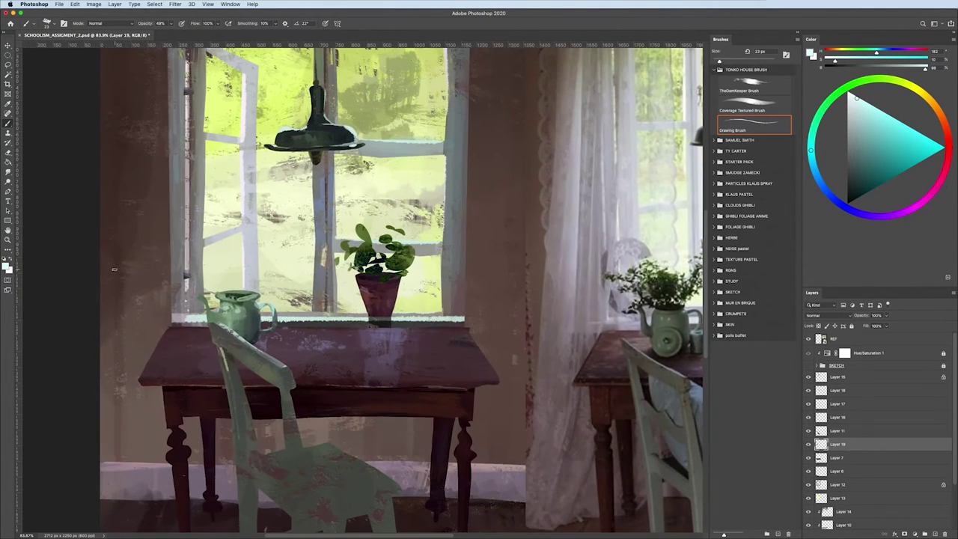
left_click_drag(855, 98, 850, 93)
scroll(110, 299, "down", 2)
left_click(210, 317, "alt")
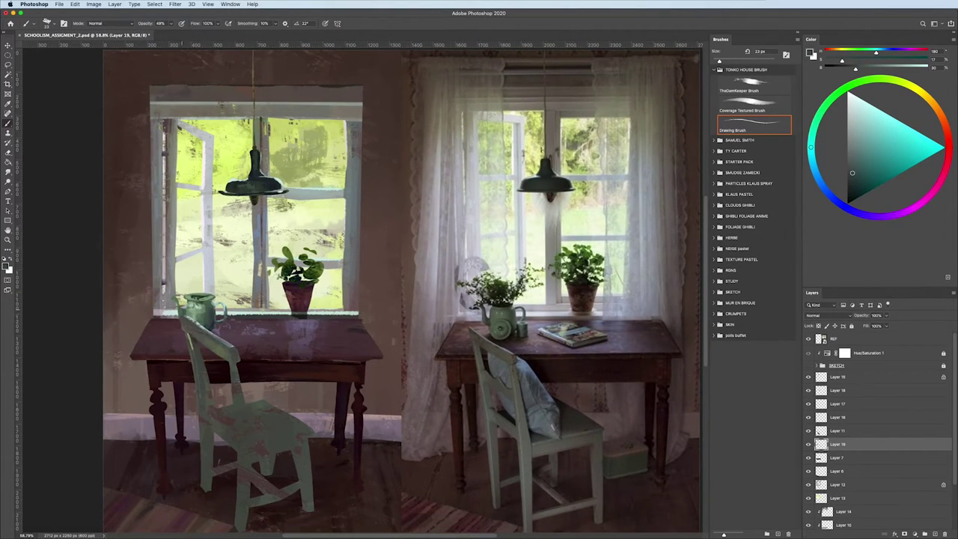
left_click(187, 300, "alt")
- Paint a dark green stroke across the jug's top at 80% opacity
key("bracketleft")
key("6")
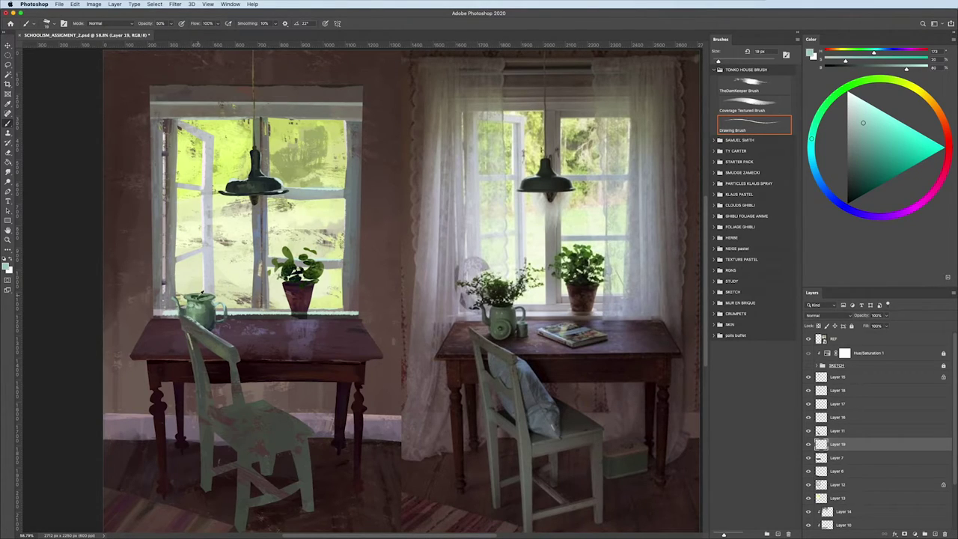
left_click(200, 294, "alt")
key("8")
left_click_drag(193, 296, 210, 296)
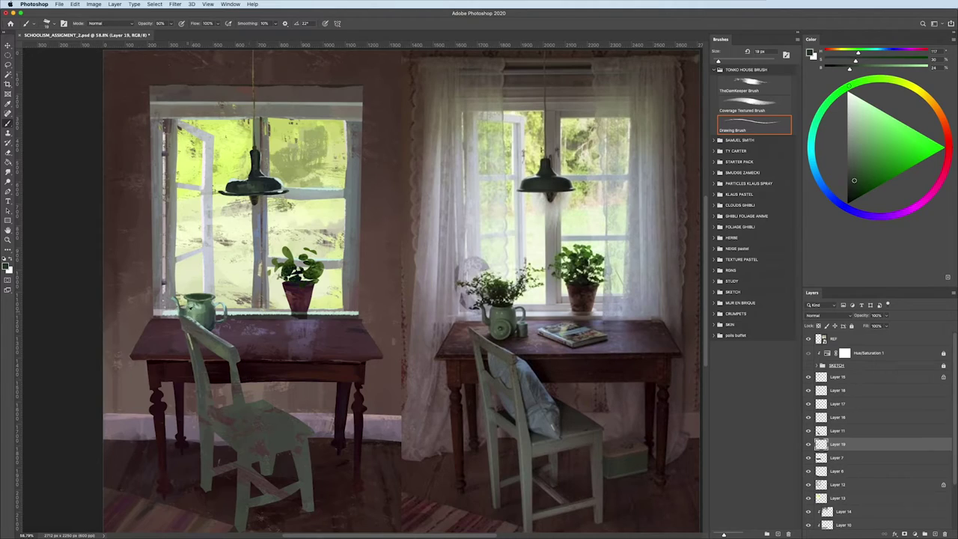
- Tone down the layer with Hue/Saturation at Saturation -20 and Lightness -26
left_click(197, 297, "alt")
left_click(809, 155)
scroll(86, 293, "down", 2)
scroll(85, 294, "up", 1)
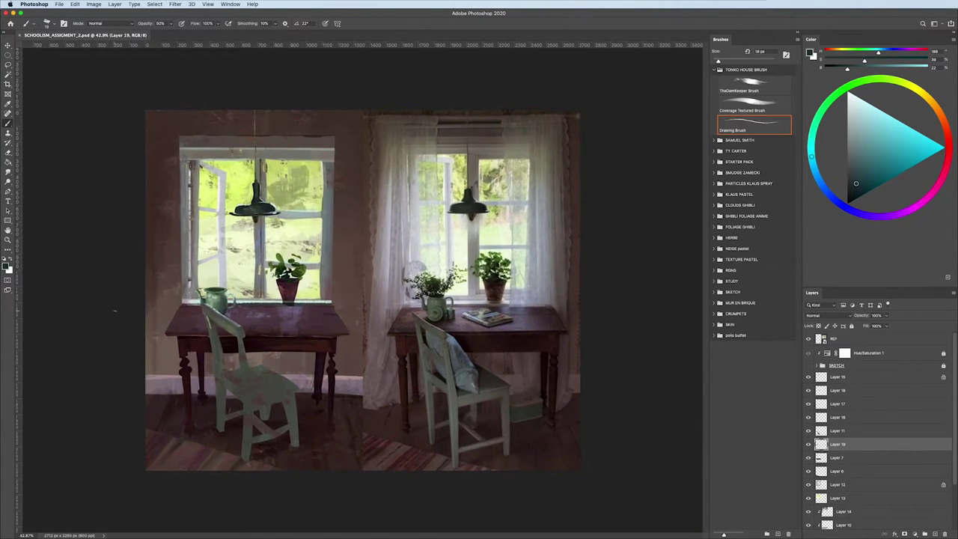
key("ctrl+u")
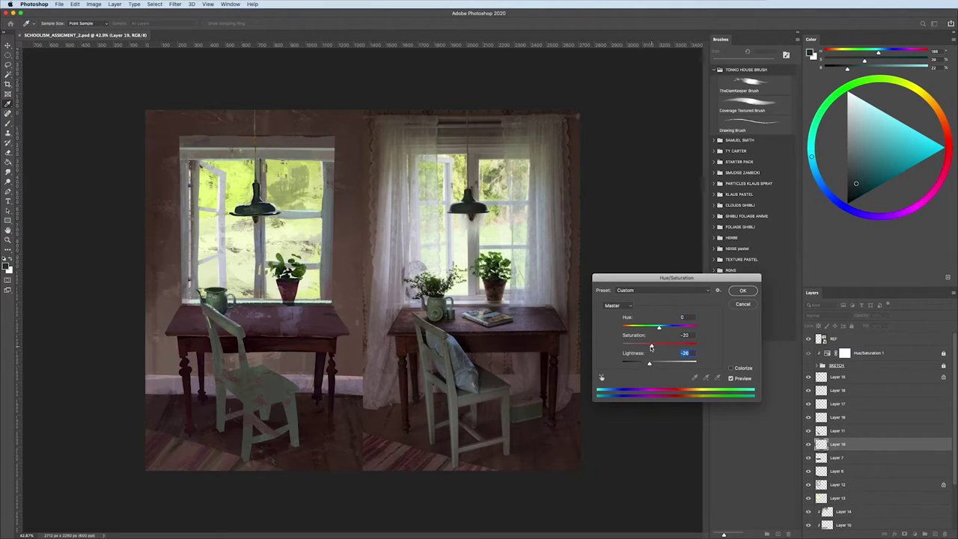
left_click_drag(658, 345, 668, 344)
left_click(742, 291)
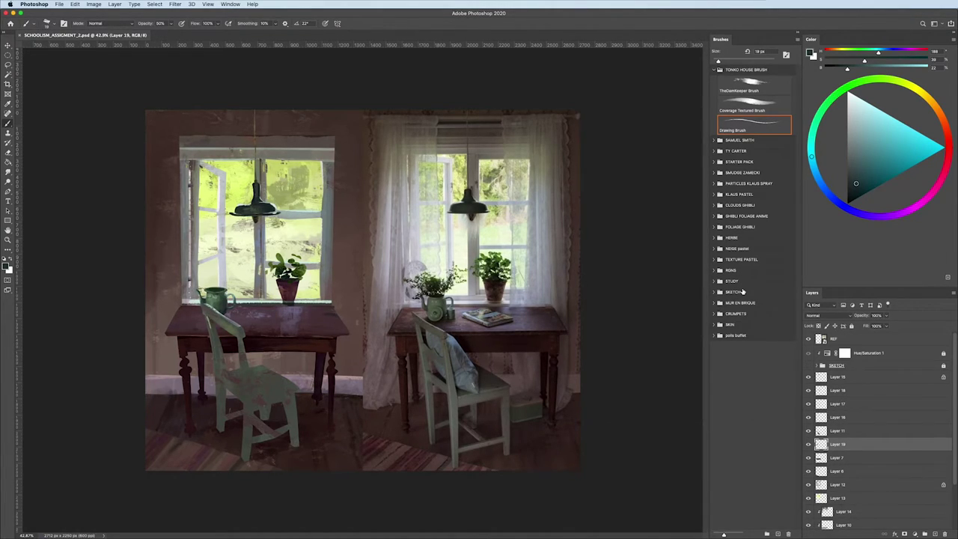
- Add Layer 20 above Layer 19 and start a Lasso selection around the left window
left_click(928, 533)
key("l")
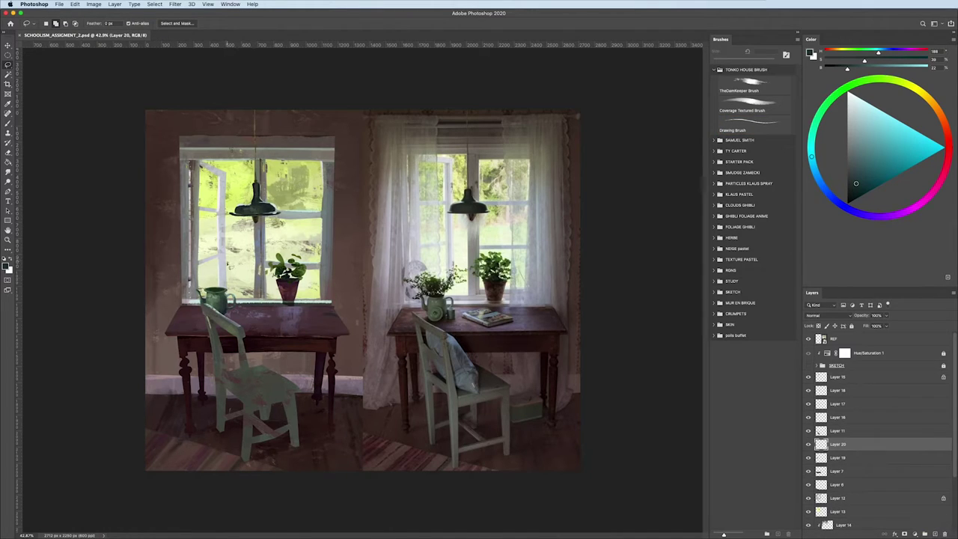
scroll(230, 266, "up", 3)
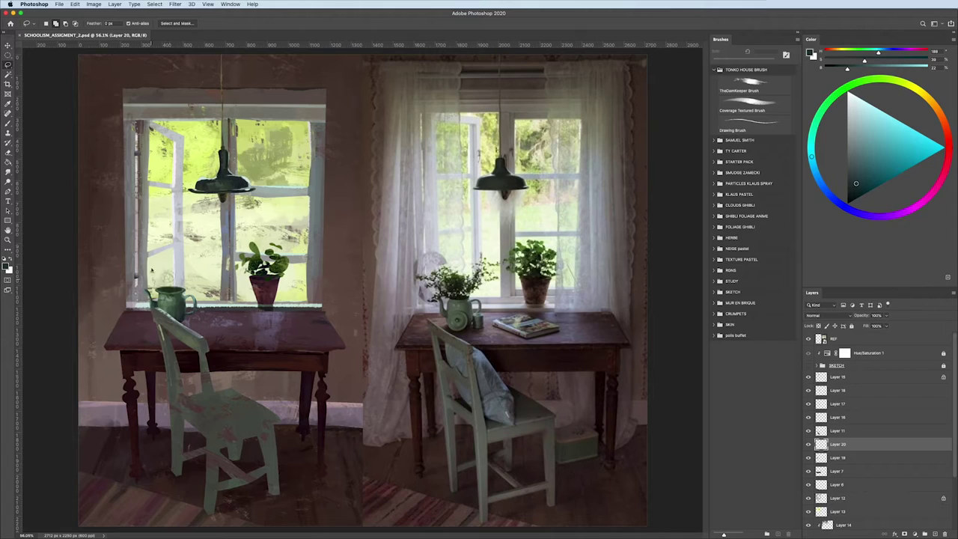
mouse_move(170, 261)
left_mouse_down()
mouse_move(199, 255)
mouse_move(161, 293)
left_mouse_up()
left_click_drag(201, 263, 212, 258)
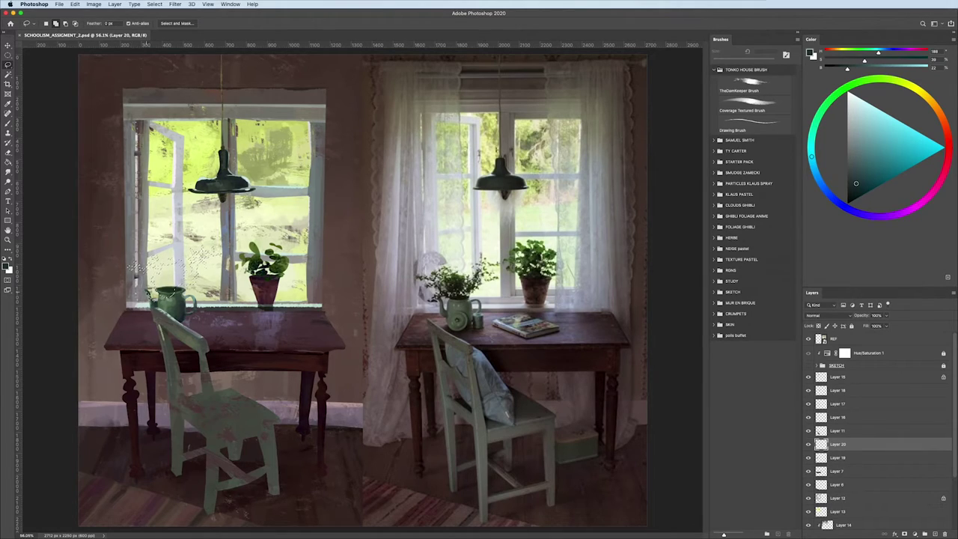
- Block in the green plant silhouette by the window and paint darker leaves onto it
key("b")
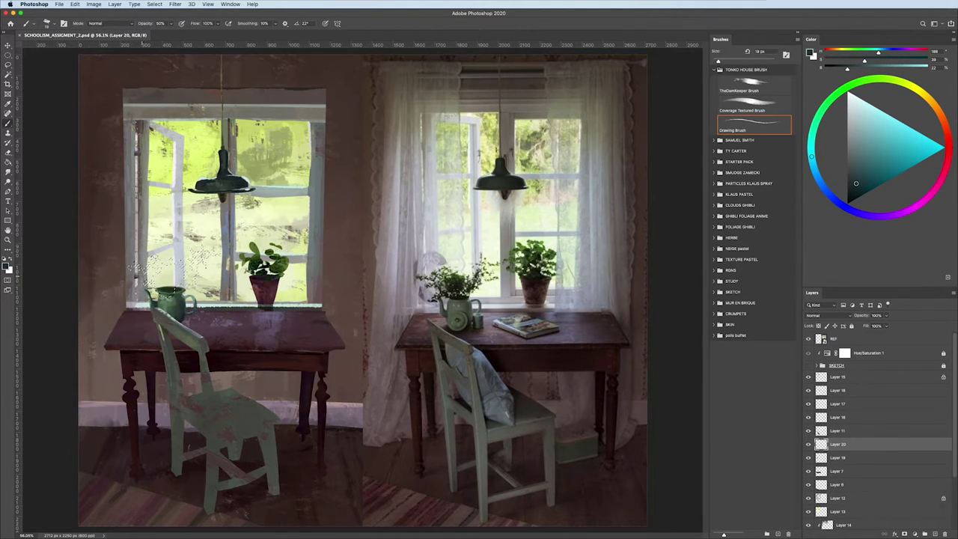
left_click_drag(161, 273, 190, 269)
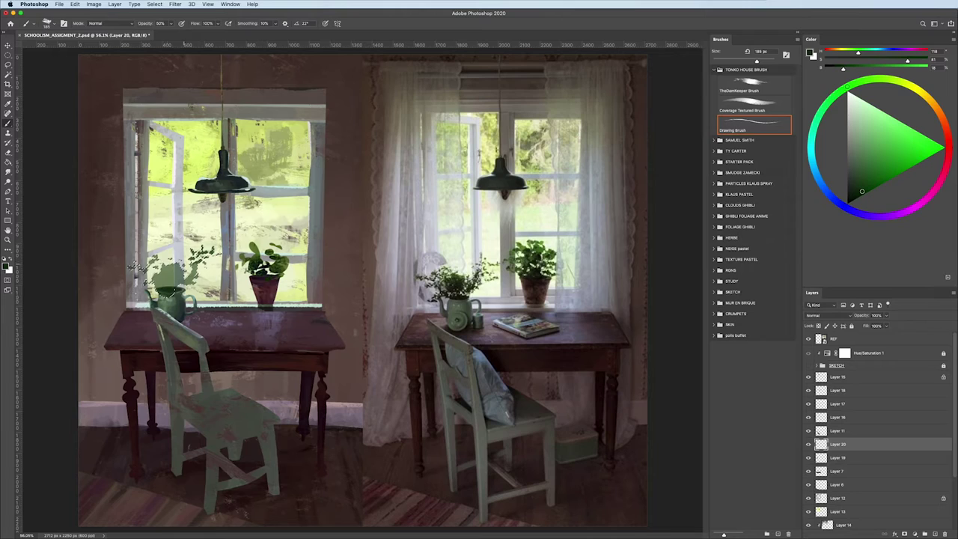
left_click_drag(133, 267, 176, 277)
left_click(854, 191)
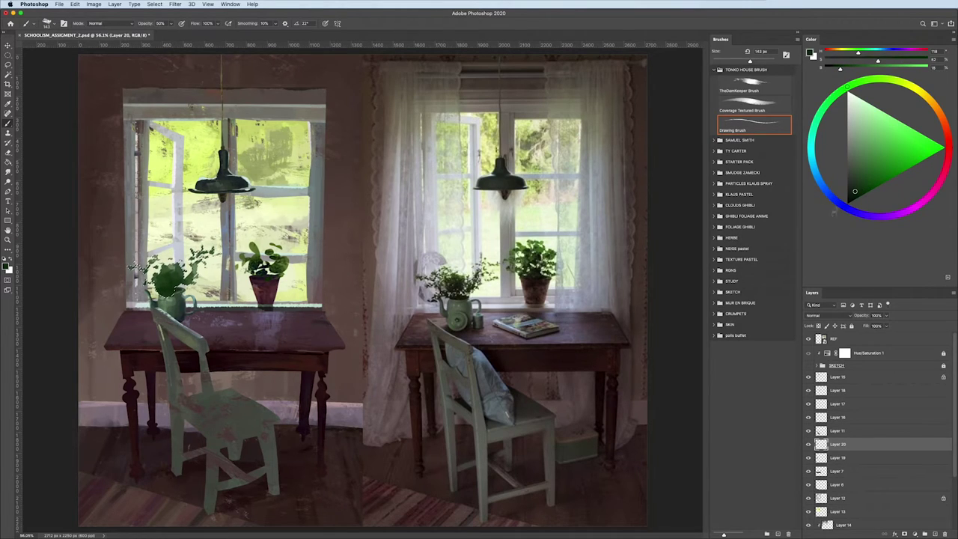
- Dab yellow-green leaf highlights and light flower specks onto the plant with a smaller brush
left_click(134, 268, "alt")
left_click(134, 269, "alt")
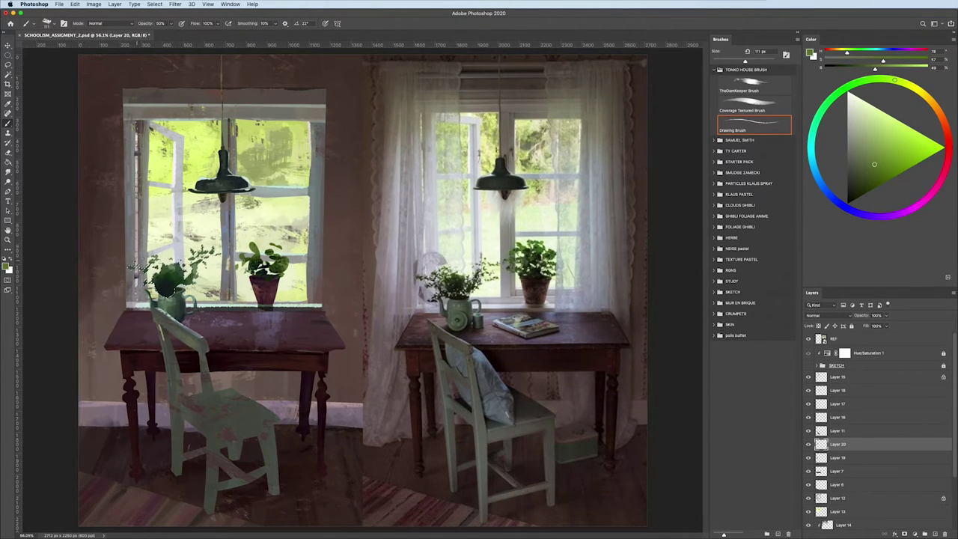
key("bracketleft")
key("bracketleft")
left_click_drag(134, 267, 172, 266)
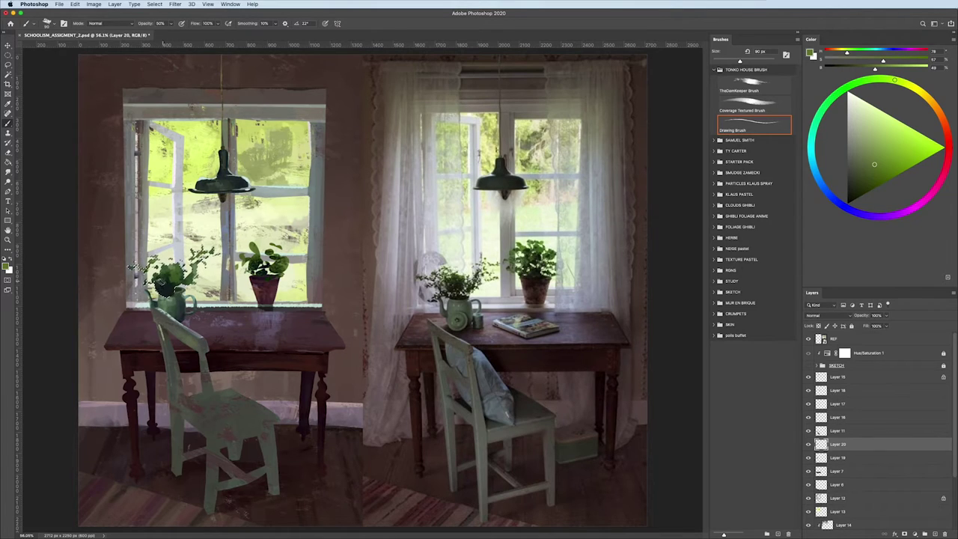
- Switch to the eraser and lower the plant layer opacity to 54%
scroll(83, 277, "down", 3)
scroll(83, 277, "down", 2)
scroll(109, 278, "up", 4)
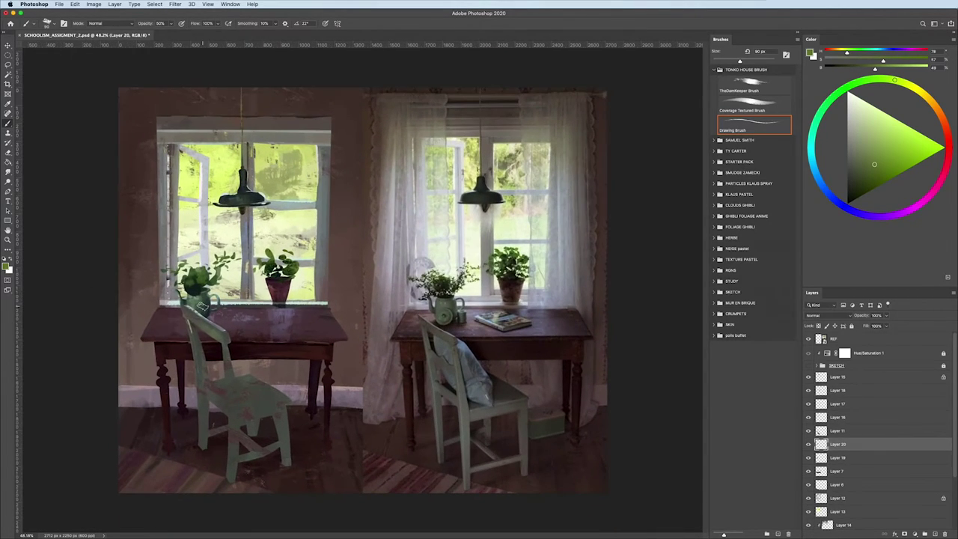
scroll(202, 307, "up", 2)
key("e")
scroll(202, 307, "up", 3)
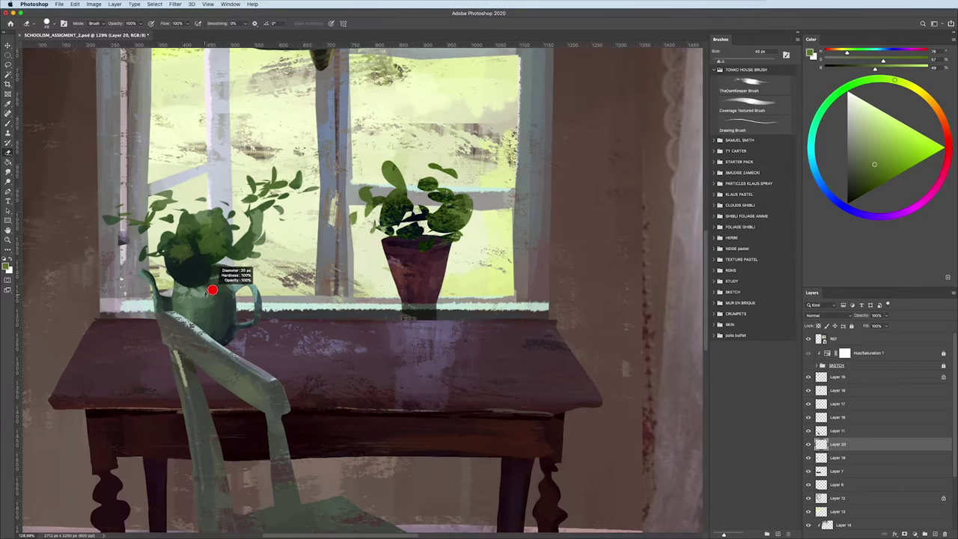
left_click_drag(886, 315, 871, 329)
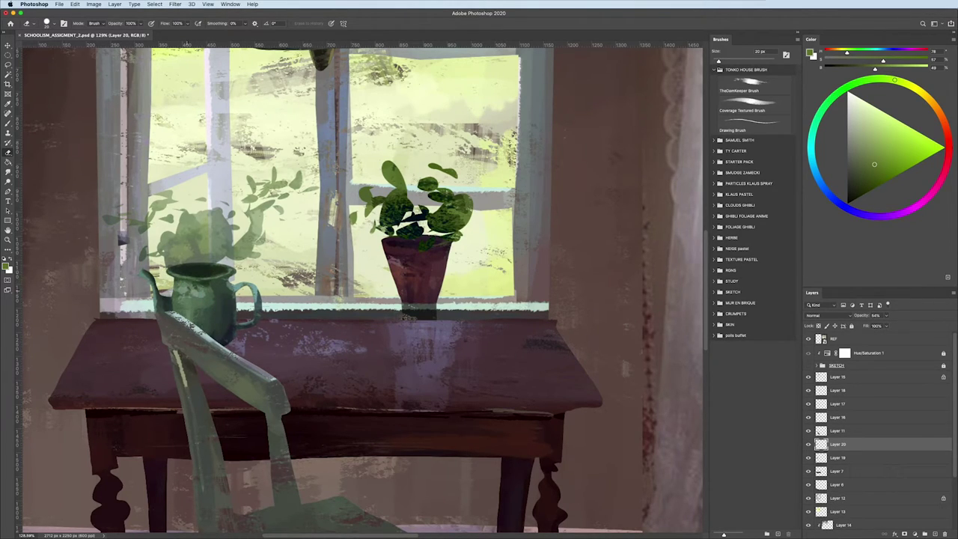
scroll(250, 303, "down", 5)
scroll(247, 290, "up", 5)
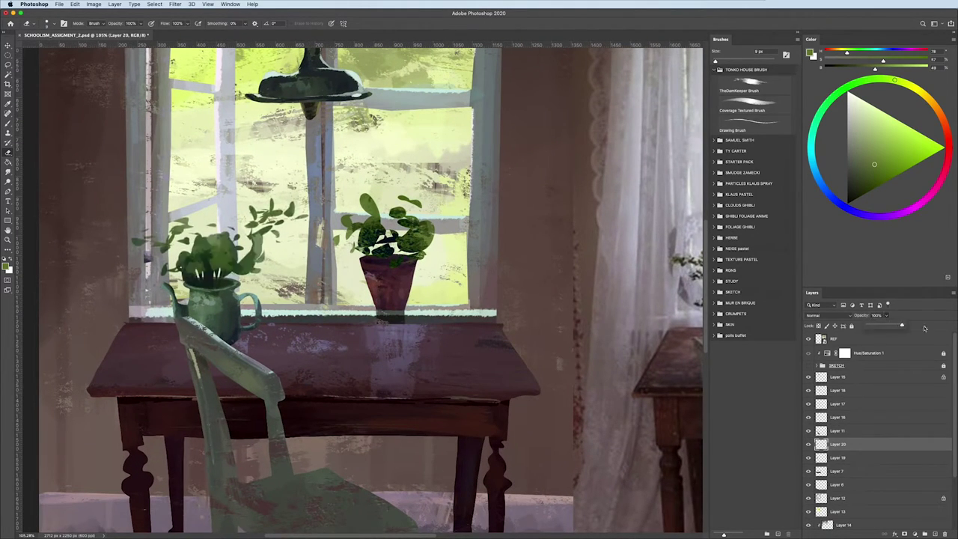
scroll(102, 269, "down", 5)
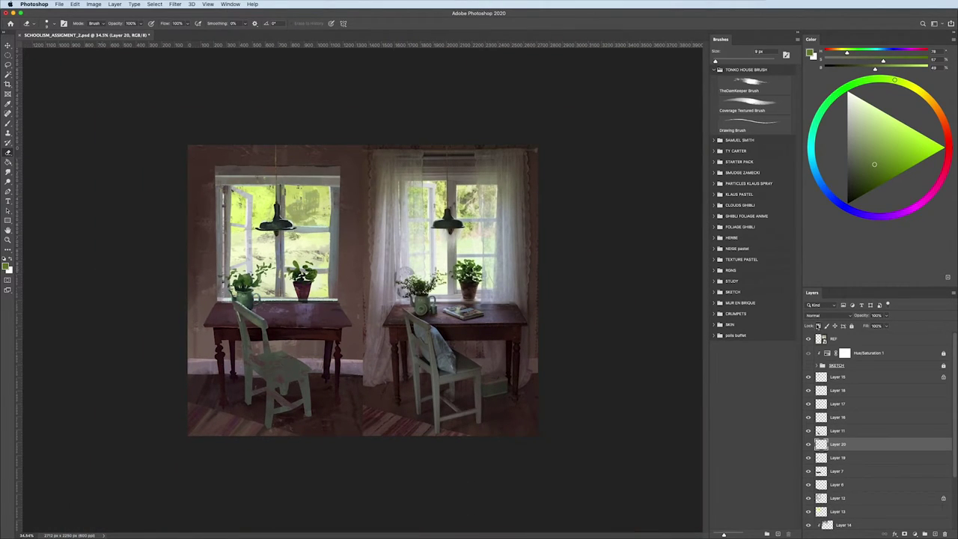
- Load the Drawing Brush with a teal colour at 46 px
left_click(753, 124)
key("ctrl+plus")
scroll(228, 281, "up", 5)
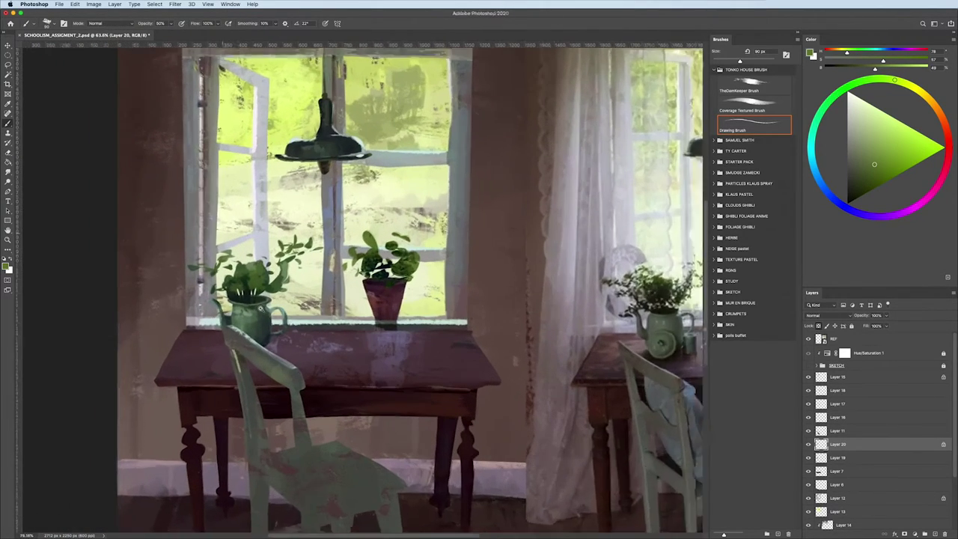
left_click(249, 290, "alt")
left_click_drag(249, 291, 238, 291)
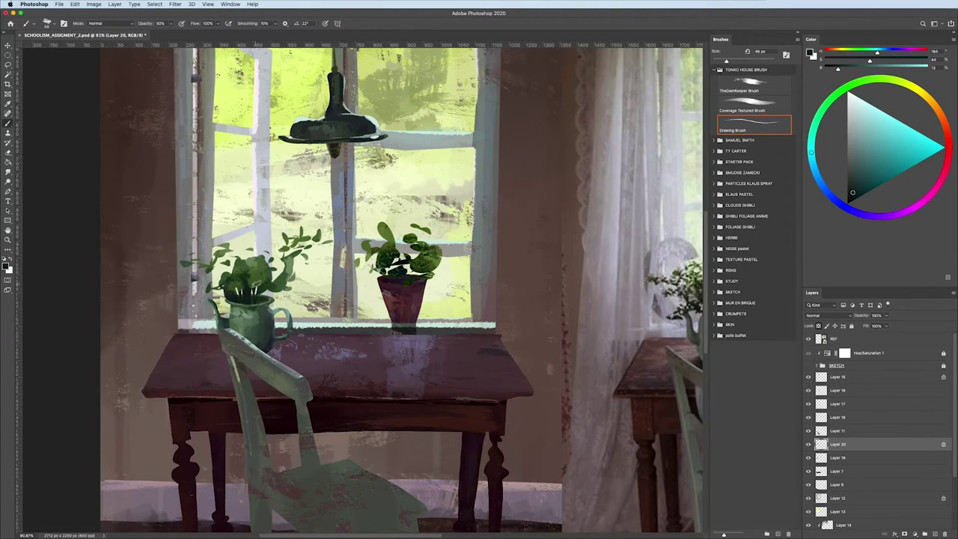
- Touch up near the pot handle with a smaller brush at 81% opacity
key("8")
key("1")
key("bracketleft")
key("bracketleft")
key("bracketleft")
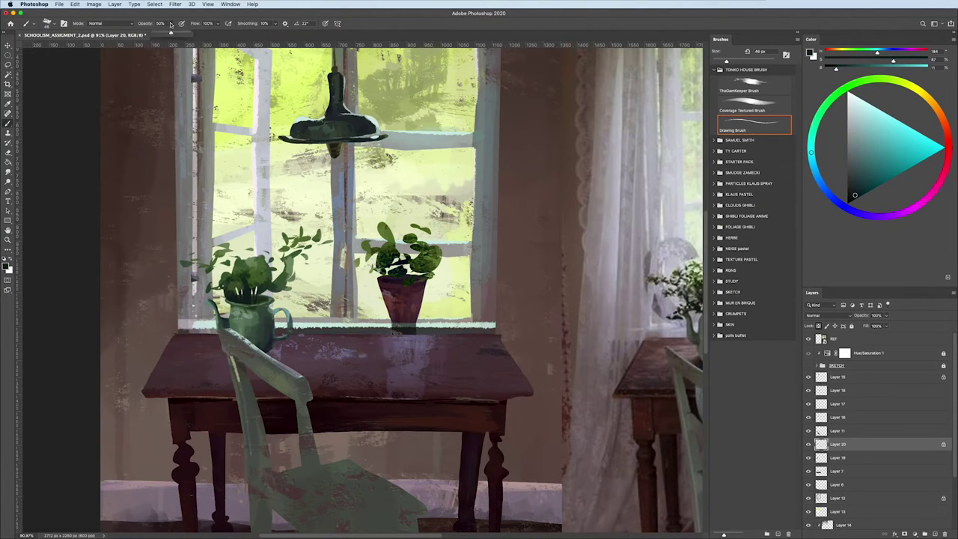
left_click_drag(247, 325, 292, 303)
left_click(232, 288, "alt")
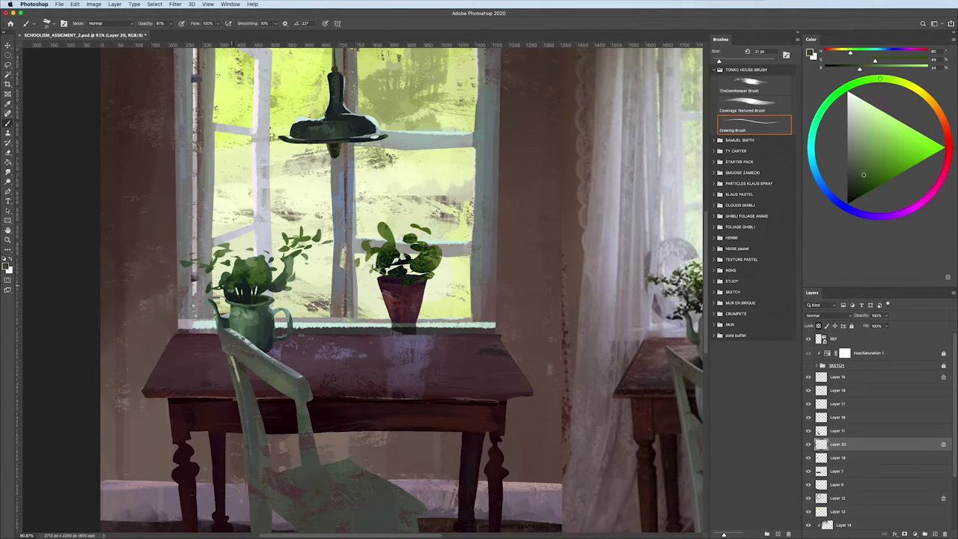
scroll(164, 300, "down", 3)
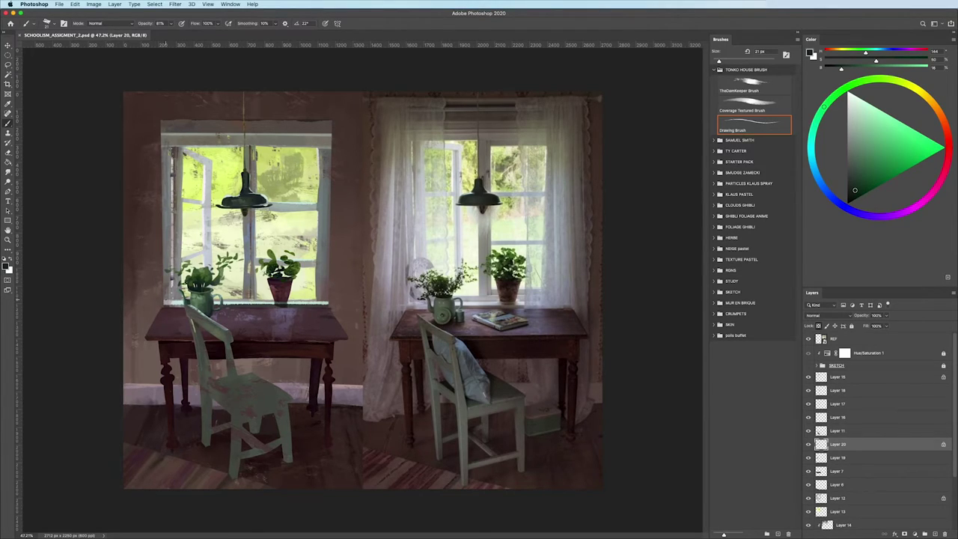
scroll(114, 321, "down", 1)
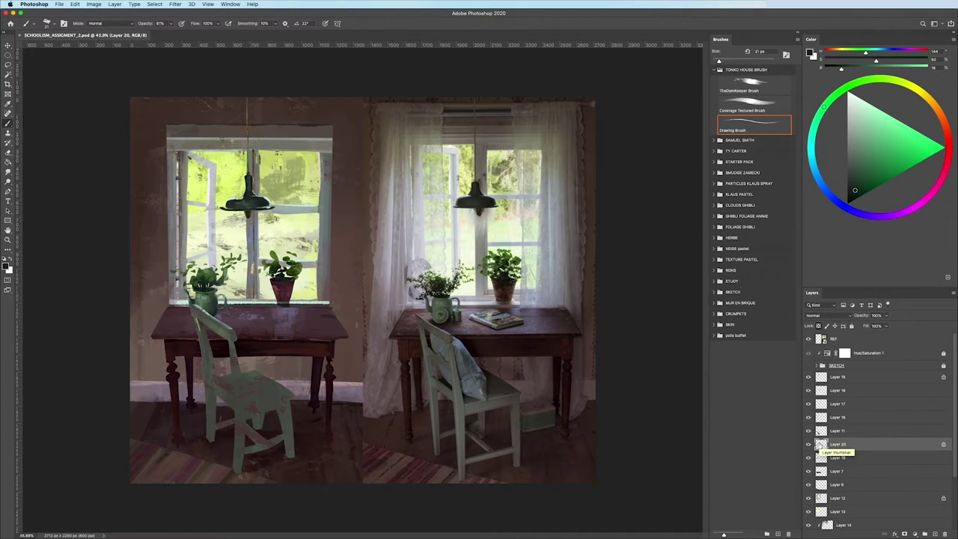
- Show the SKETCH group and outline the book on the left tabletop with the Polygonal Lasso
left_click(808, 365)
key("l")
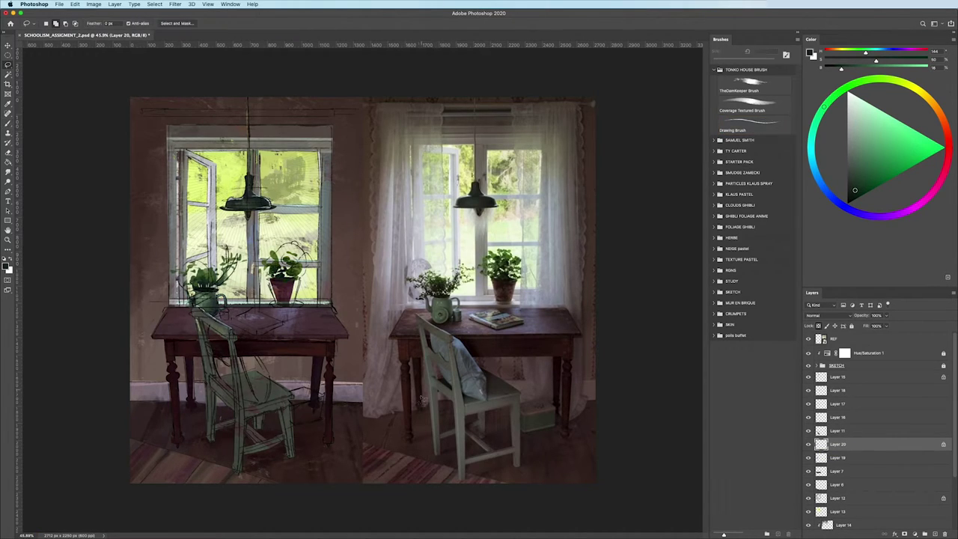
scroll(287, 348, "up", 3)
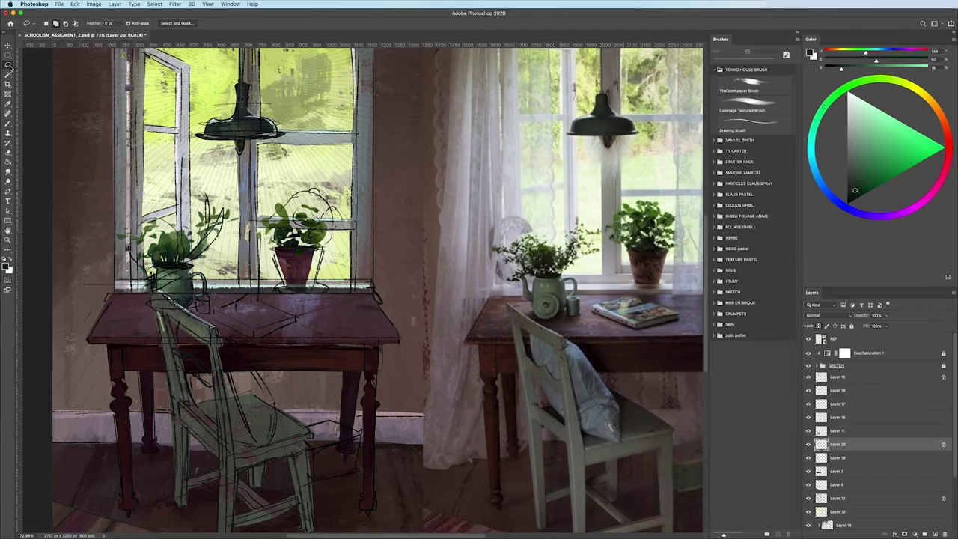
left_click(9, 66)
left_click(248, 295)
left_click(297, 316)
left_click(214, 307)
- Select the Coverage Textured Brush and add new Layer 21 above Layer 20
key("b")
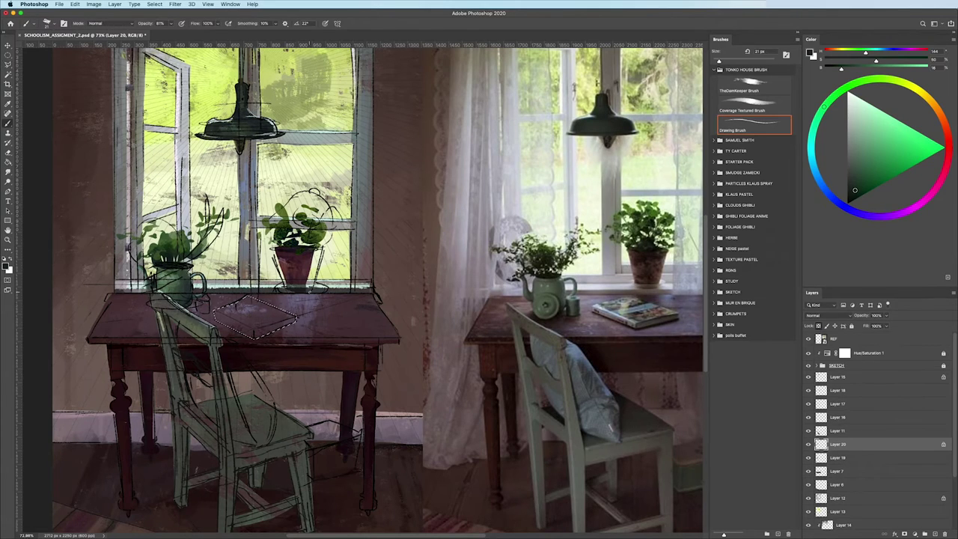
scroll(198, 340, "down", 2)
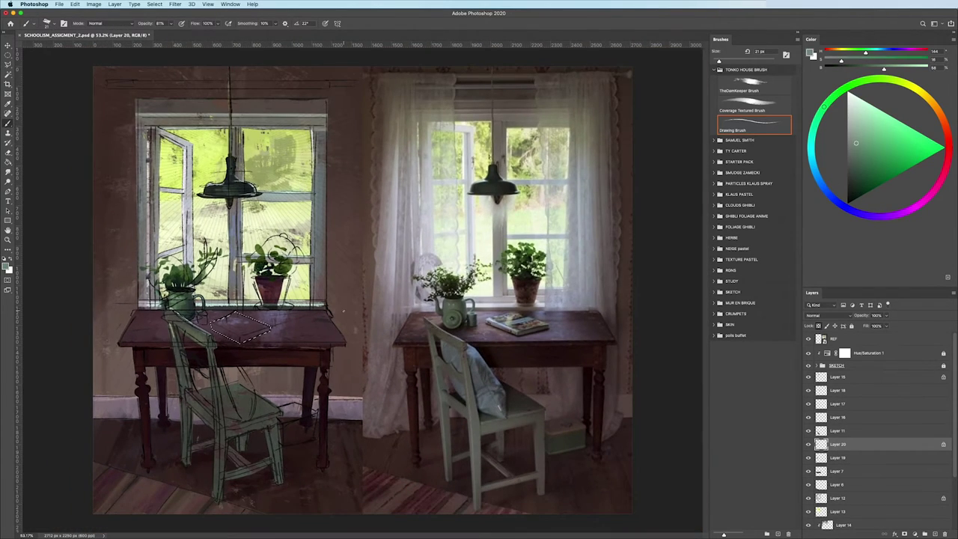
left_click(743, 106)
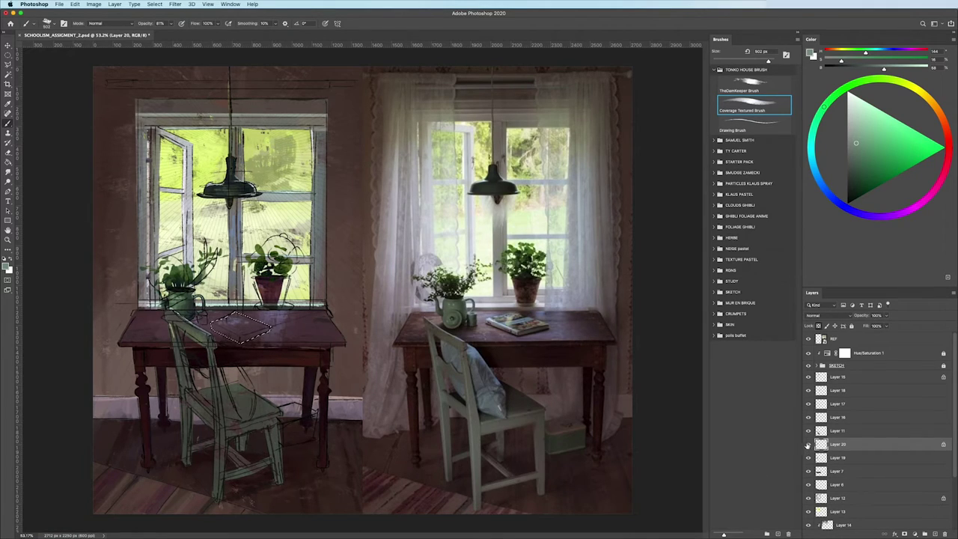
left_click(935, 533)
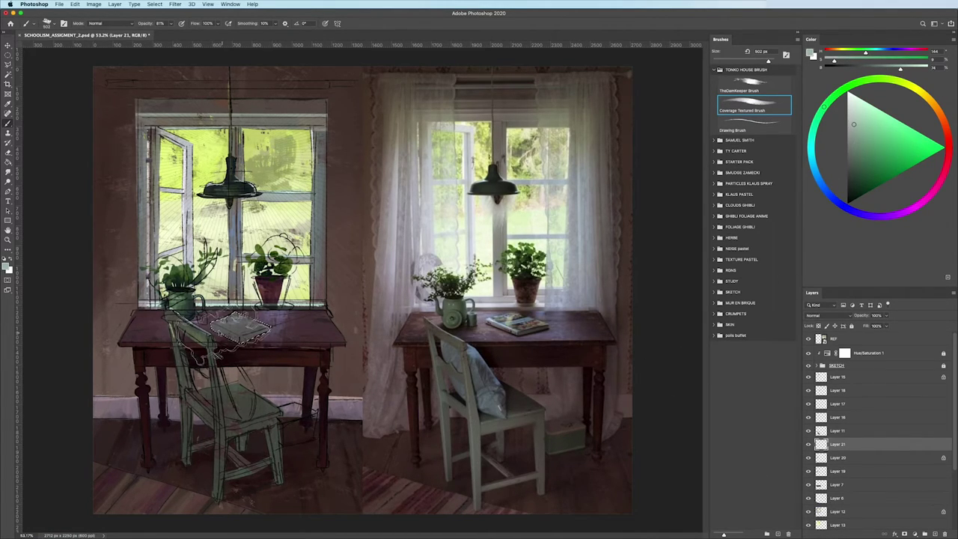
- Resize the brush to about 60 px and try bluish grey, yellow and dark red colours
left_click_drag(222, 331, 169, 336)
left_click(836, 200)
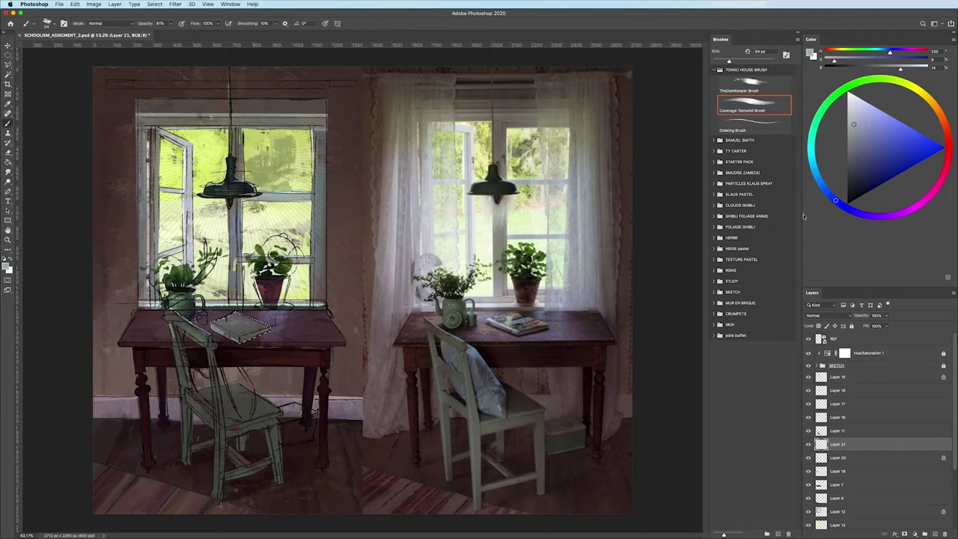
left_click(851, 157)
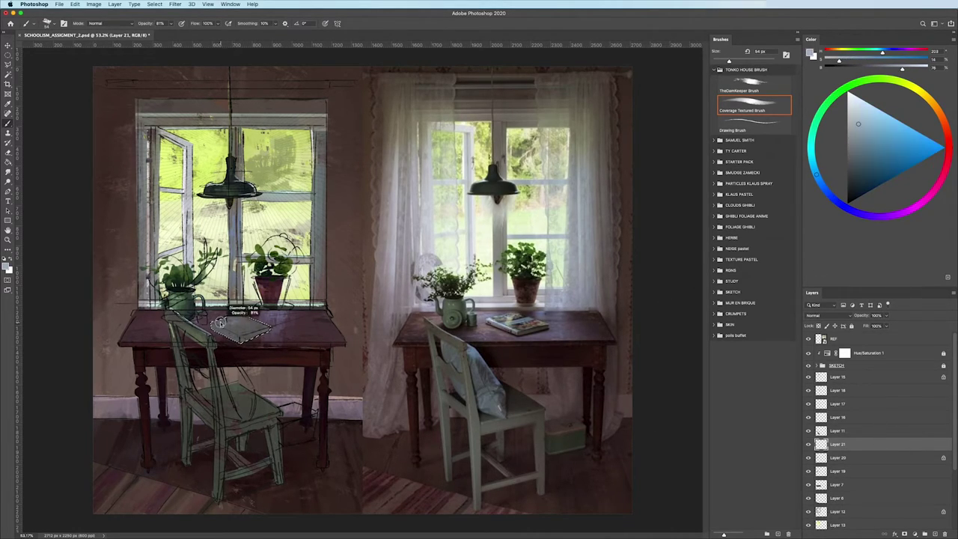
left_click(924, 95)
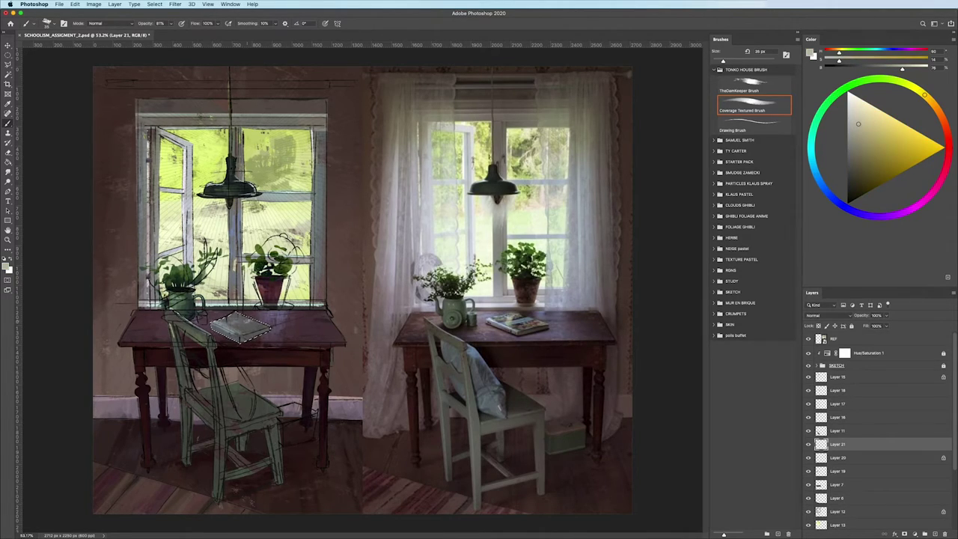
key("bracketright")
key("bracketright")
key("bracketright")
left_click_drag(854, 212, 819, 180)
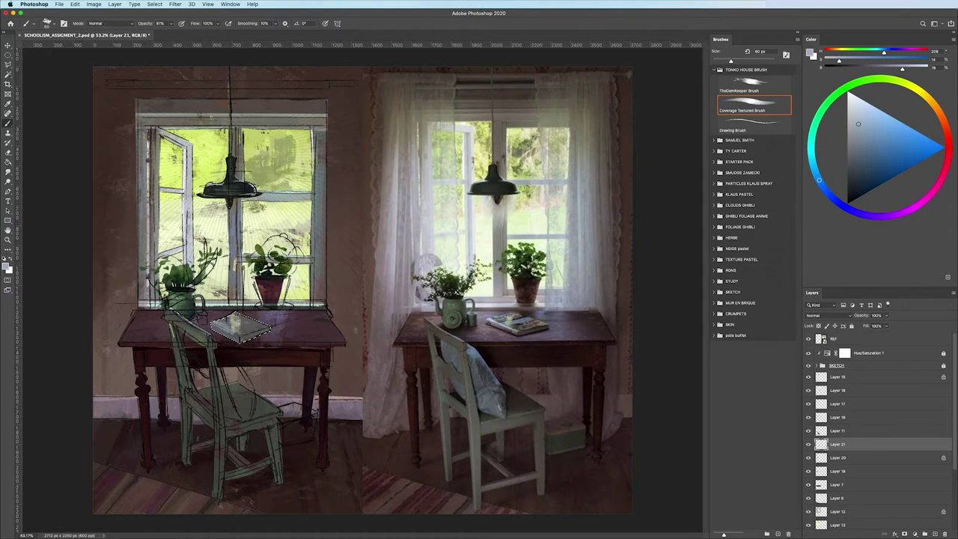
left_click(882, 125)
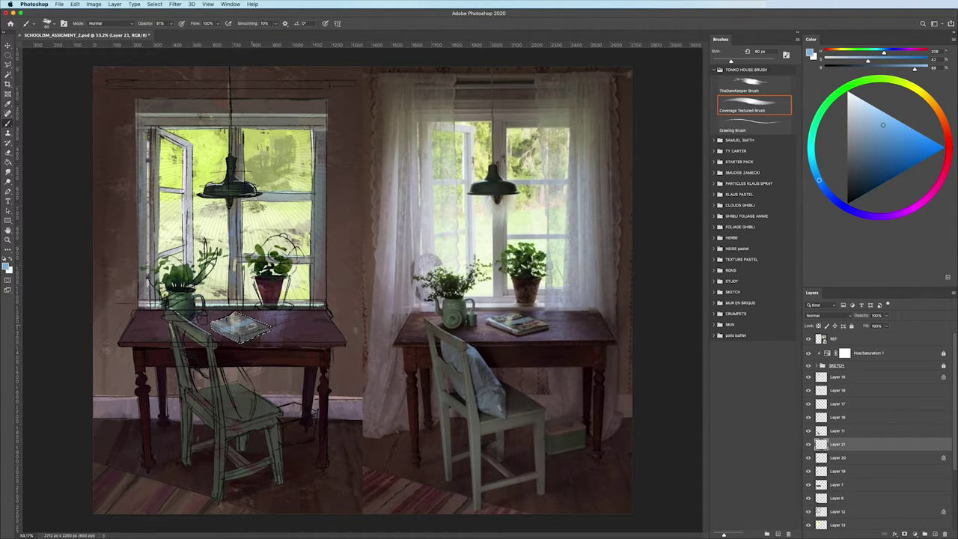
left_click(947, 145)
left_click(852, 179)
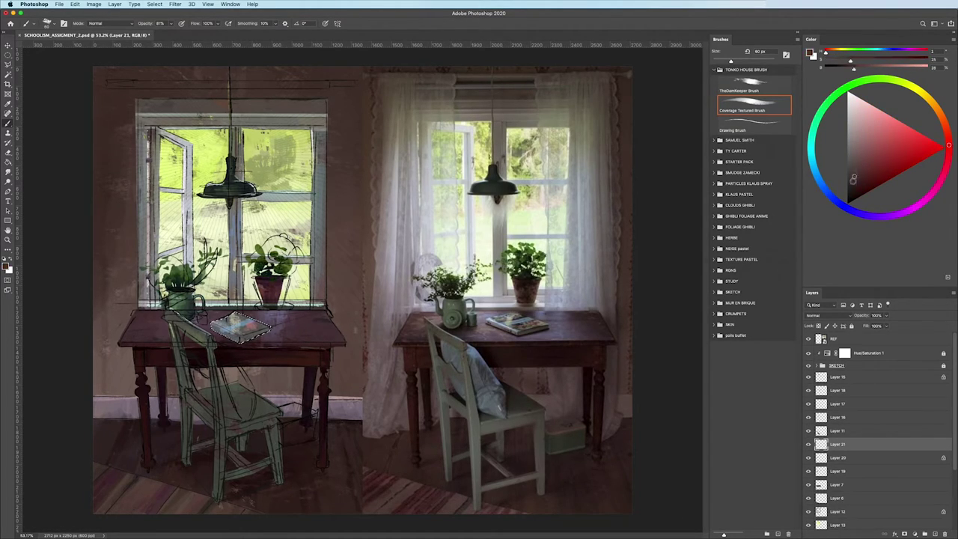
left_click(853, 186)
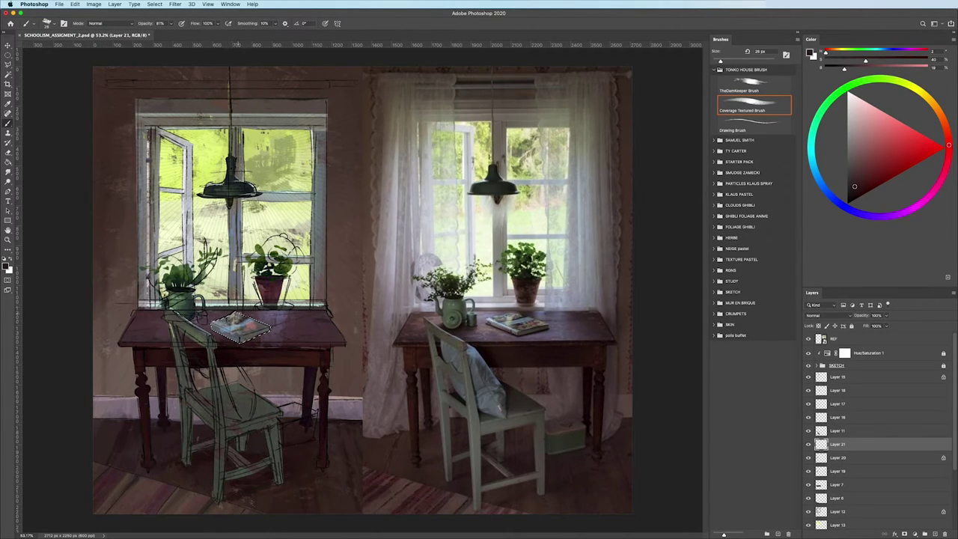
- Sample tan from the canvas, then set near-black and light cyan-grey on the Drawing Brush
left_click(239, 329, "alt")
left_click(229, 302, "alt")
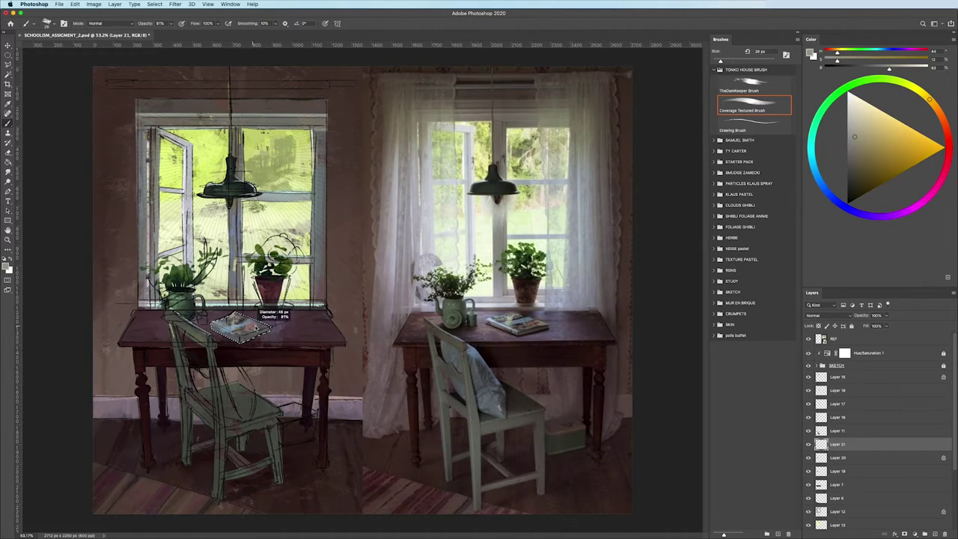
left_click(847, 194)
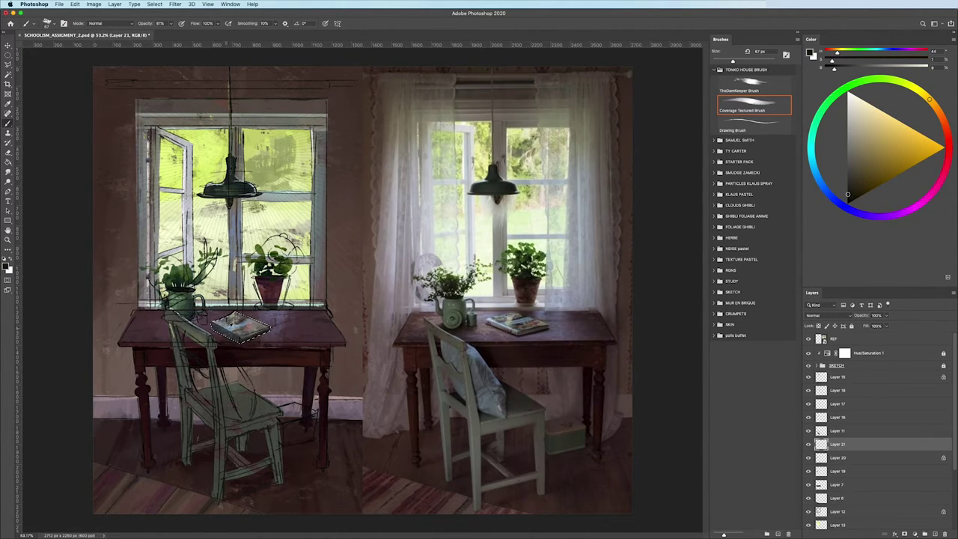
left_click(429, 353, "alt")
left_click(428, 353, "alt")
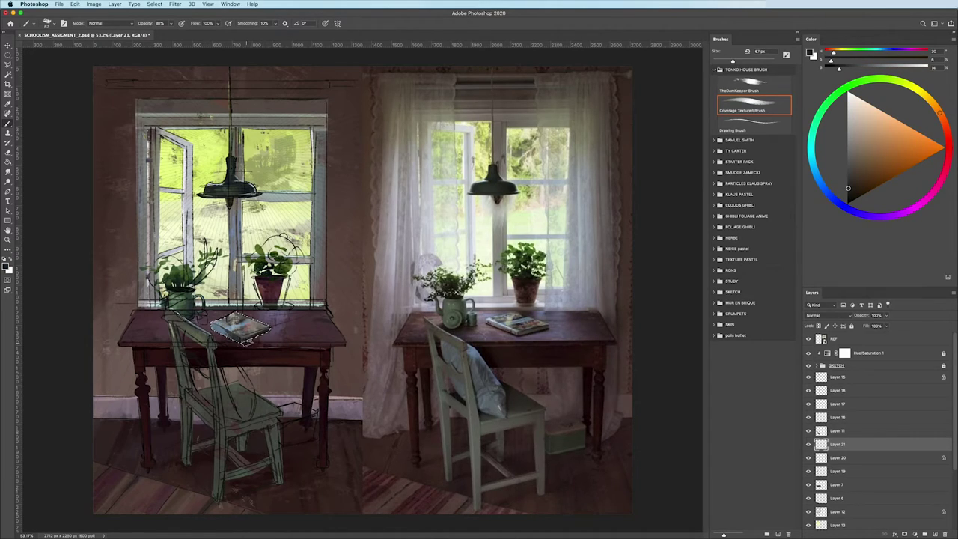
key("x")
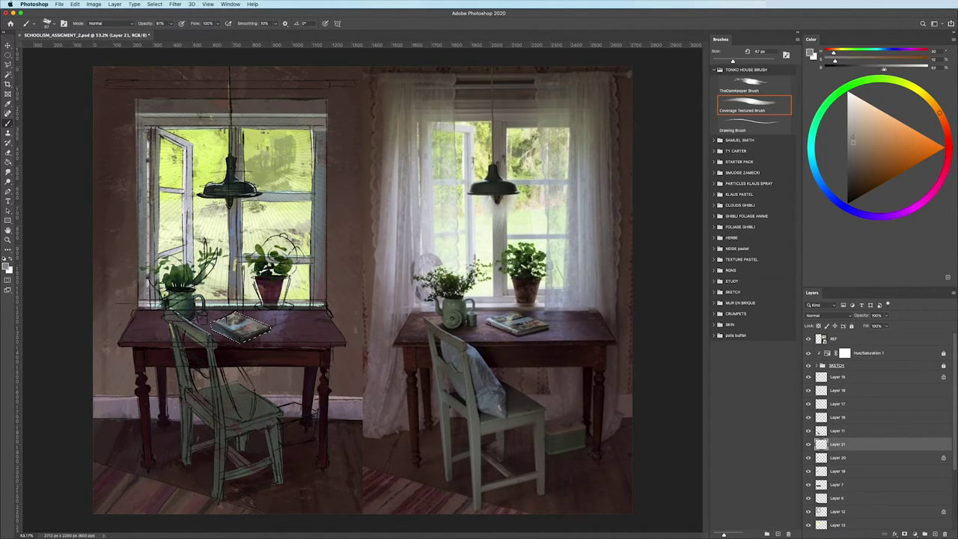
left_click(749, 122)
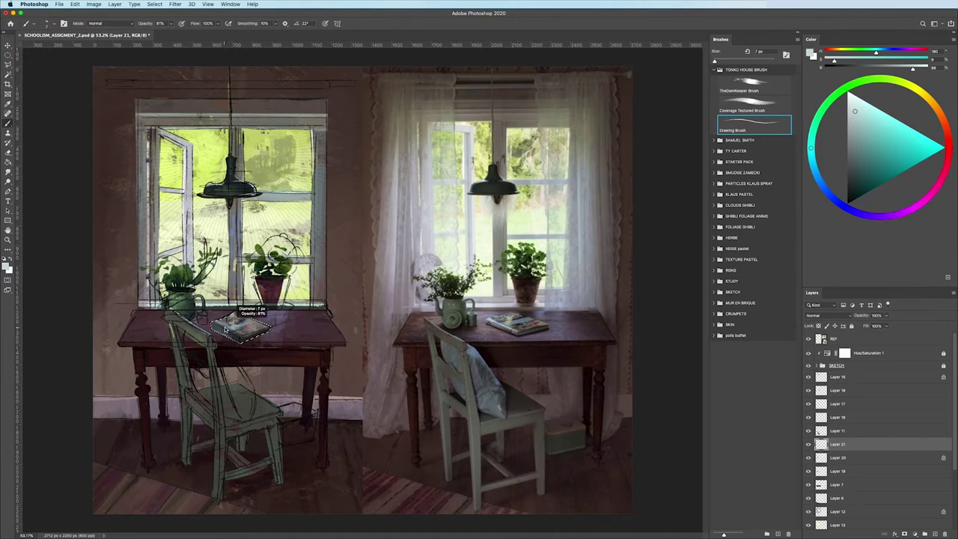
- Set the brush to 48 px with raised opacity, zoomed in on the left table
key("bracketright")
key("bracketright")
key("bracketright")
key("bracketright")
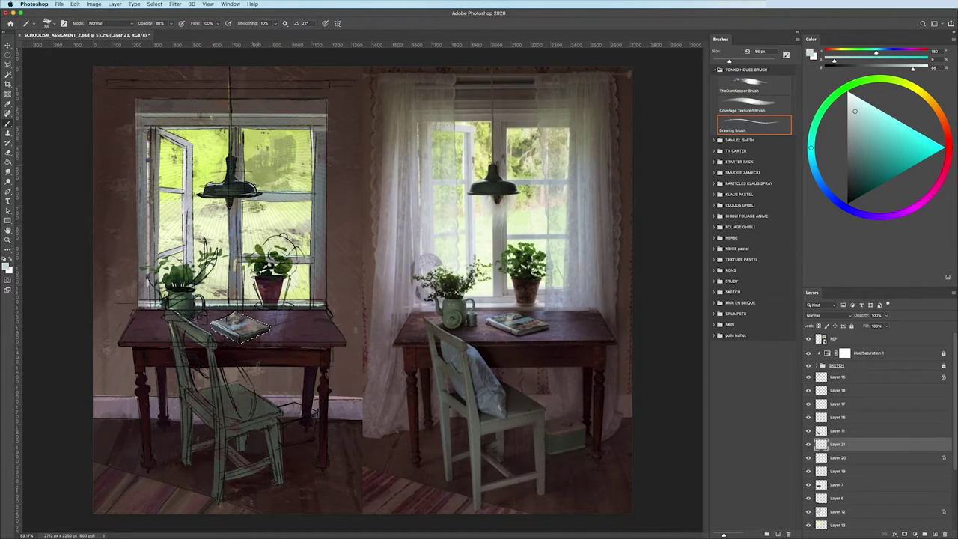
left_click_drag(169, 23, 148, 37)
key("bracketright")
mouse_move(232, 351)
left_mouse_down()
mouse_move(169, 351)
mouse_move(247, 351)
left_mouse_up()
left_click(202, 366, "alt")
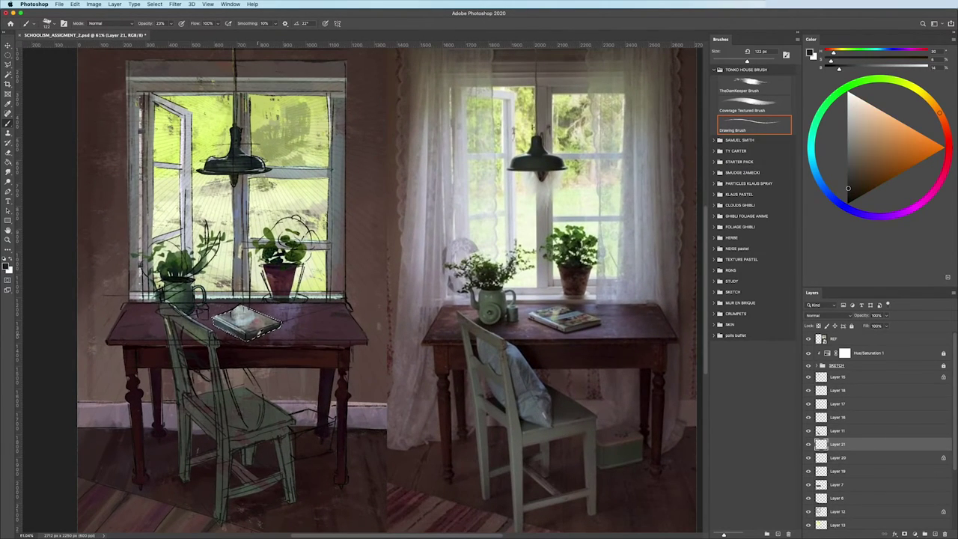
key("bracketleft")
key("bracketleft")
key("bracketleft")
key("3")
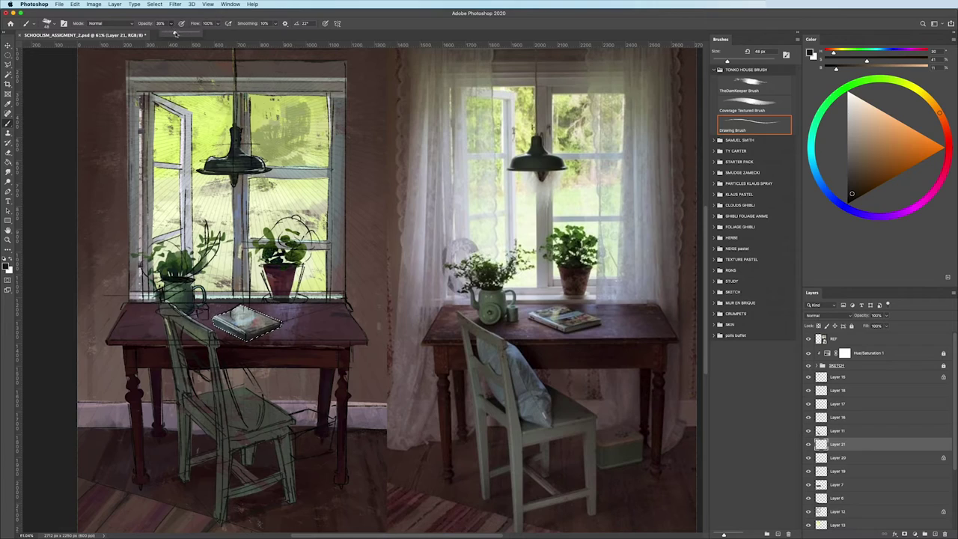
- Sample a lighter greyish brown at 18 px and save the painting
left_click(243, 307, "alt")
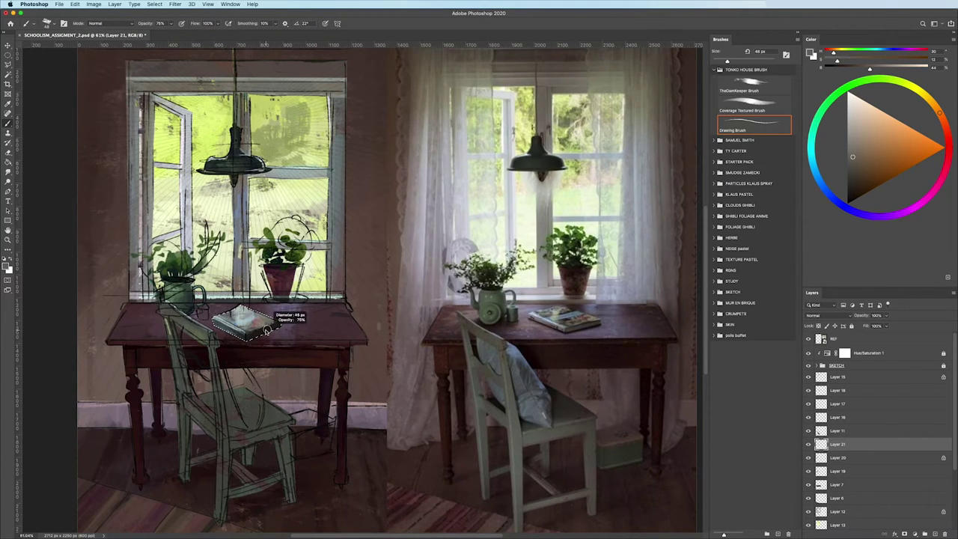
key("bracketleft")
key("bracketleft")
key("bracketleft")
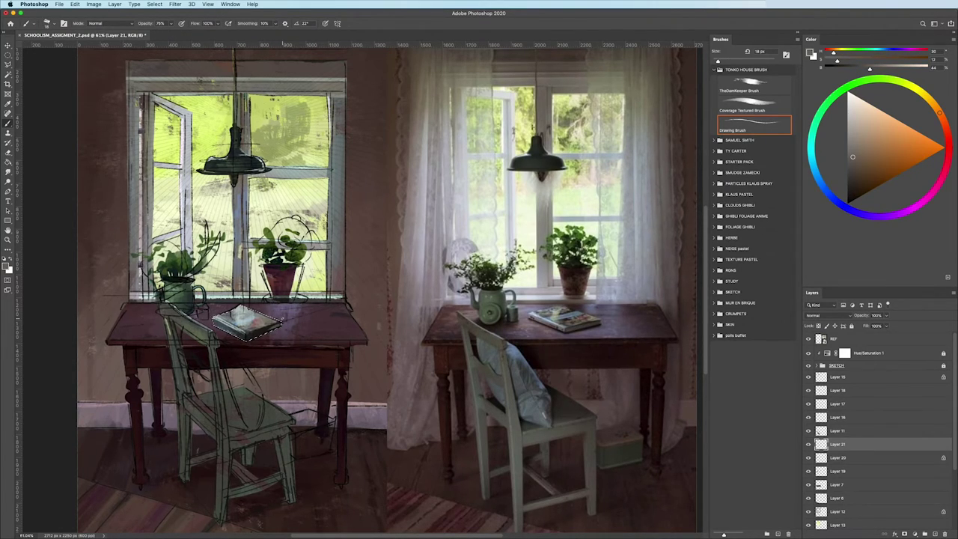
key("ctrl+s")
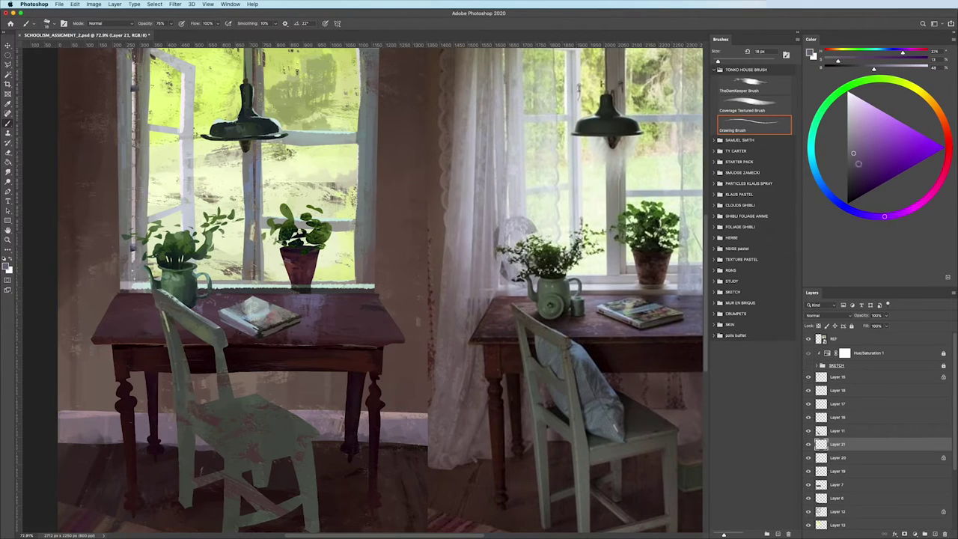
- Return to the Coverage Textured Brush at 30 px with a darker purple colour
left_click(856, 177)
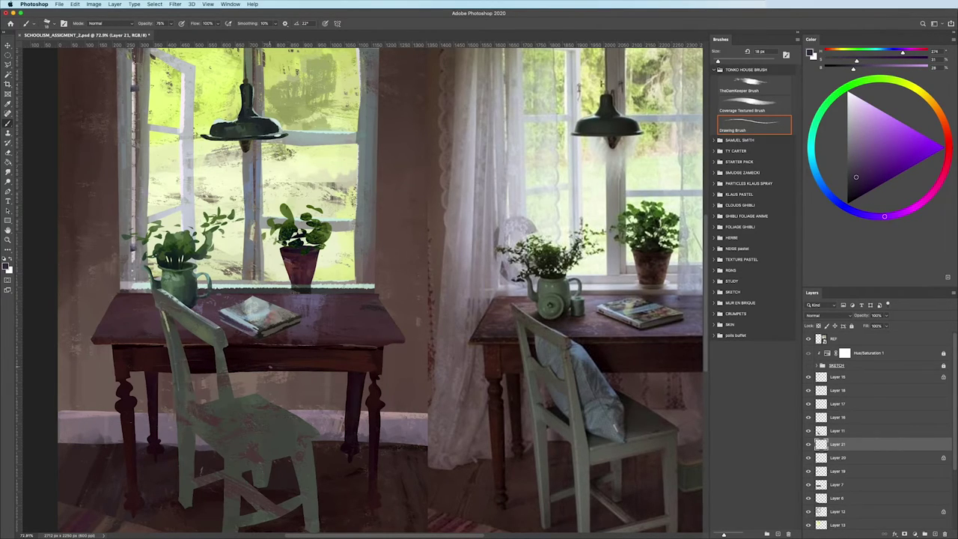
key("comma")
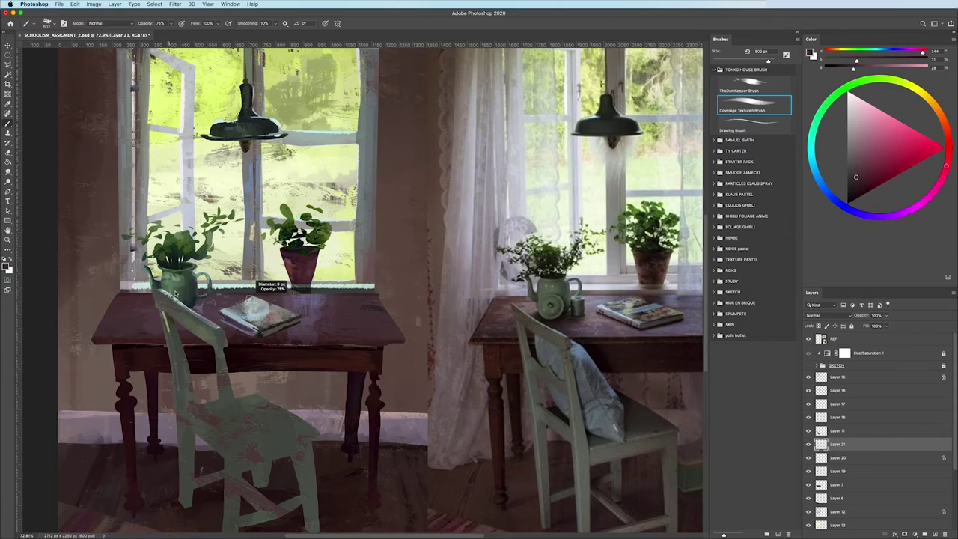
left_click(224, 322, "alt")
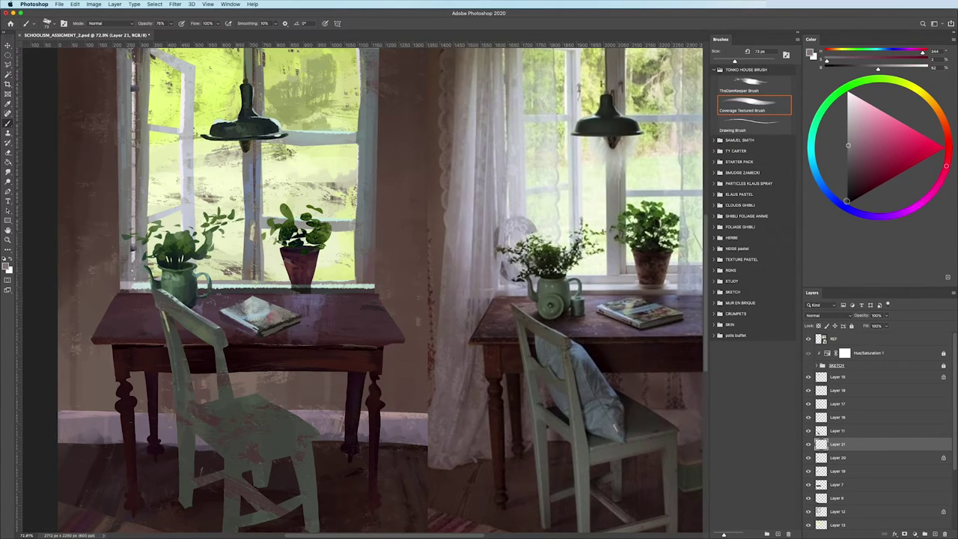
key("bracketleft")
key("bracketleft")
key("bracketleft")
left_click(240, 330, "alt")
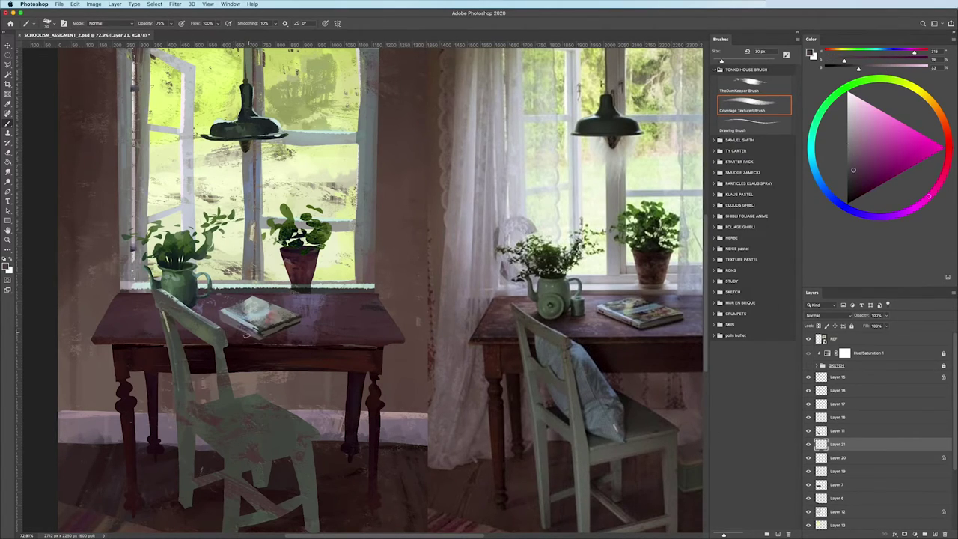
scroll(232, 326, "down", 3)
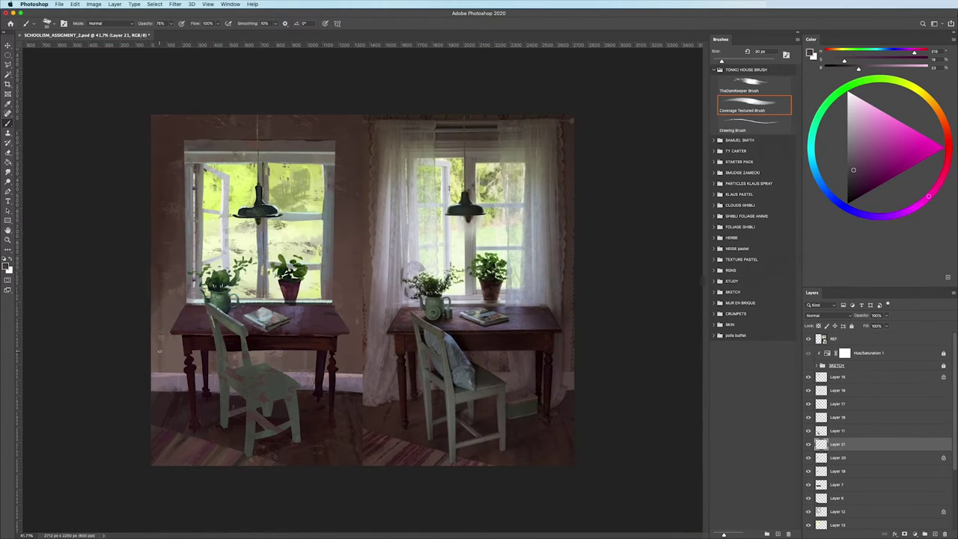
scroll(255, 334, "up", 2)
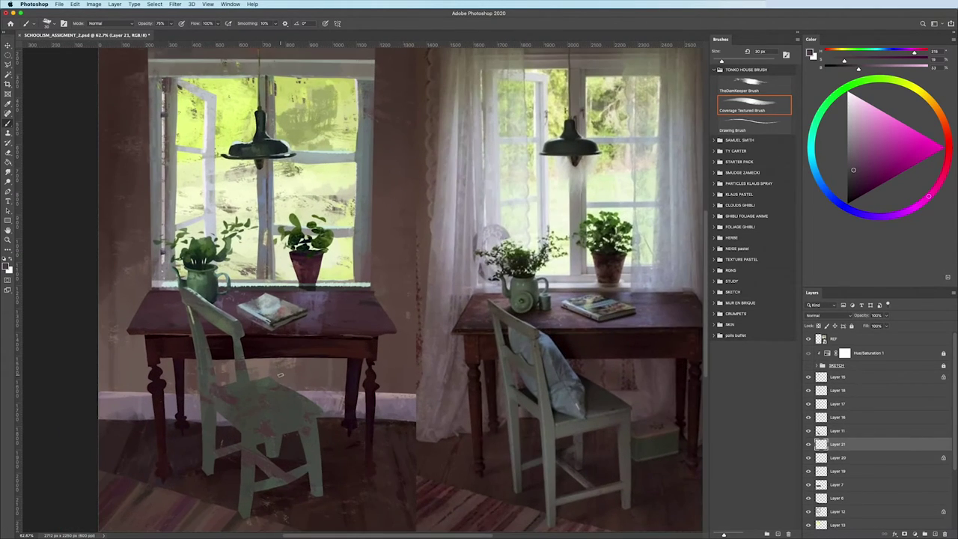
- Brighten the book cover with light beige and pick light bluish grey tones
left_click(275, 316, "alt")
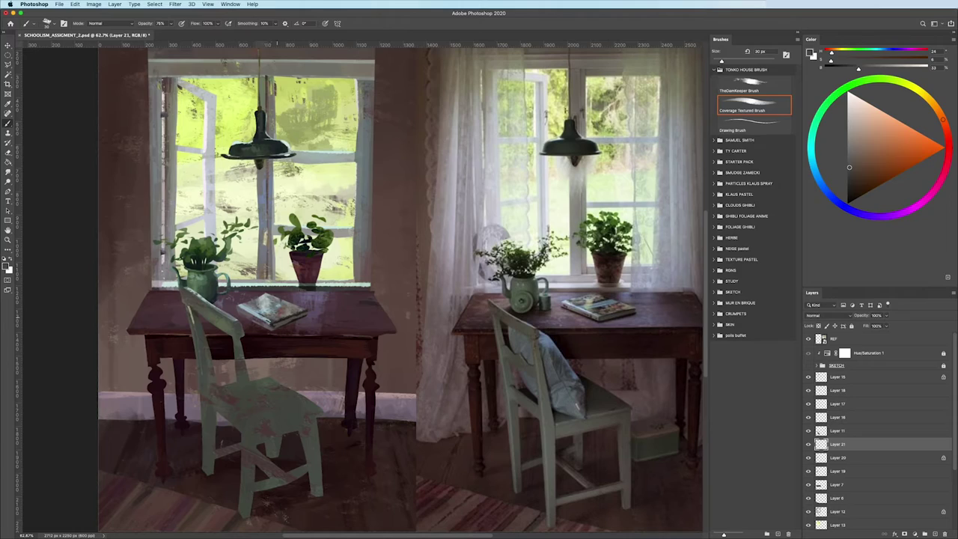
left_click(271, 310, "alt")
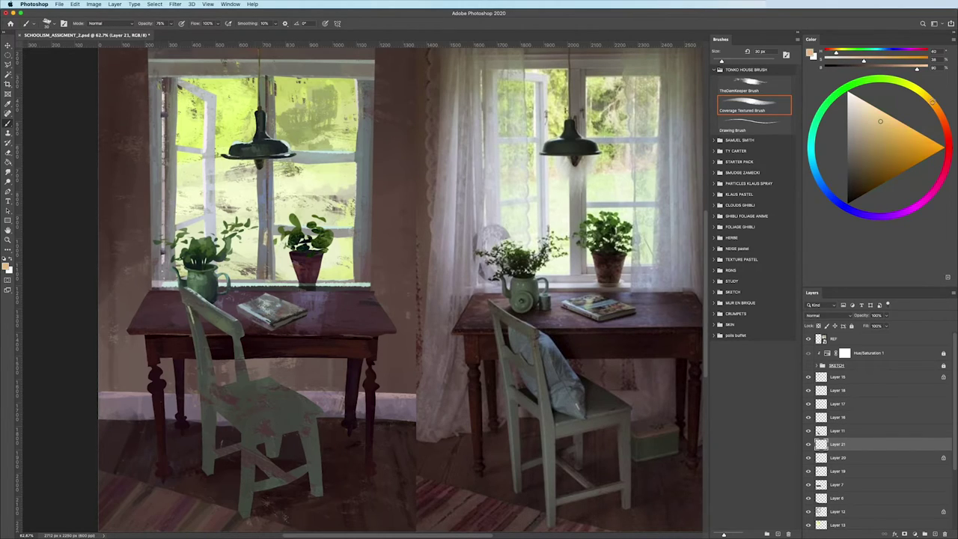
left_click_drag(265, 305, 265, 294)
left_click(257, 317, "alt")
left_click(268, 307, "alt")
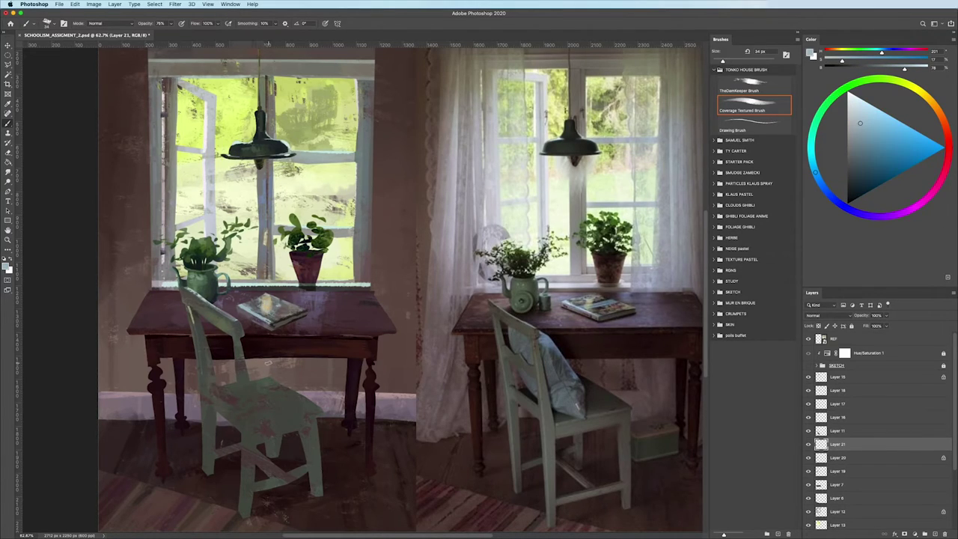
left_click(288, 311, "alt")
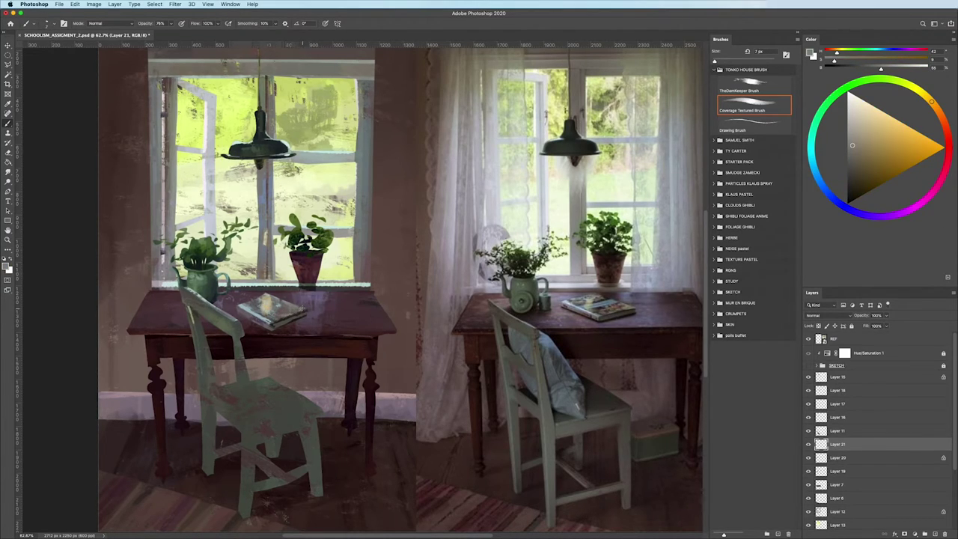
- Switch to the Drawing Brush at 27 px, alternating dark brown, beige and tan colours
key("period")
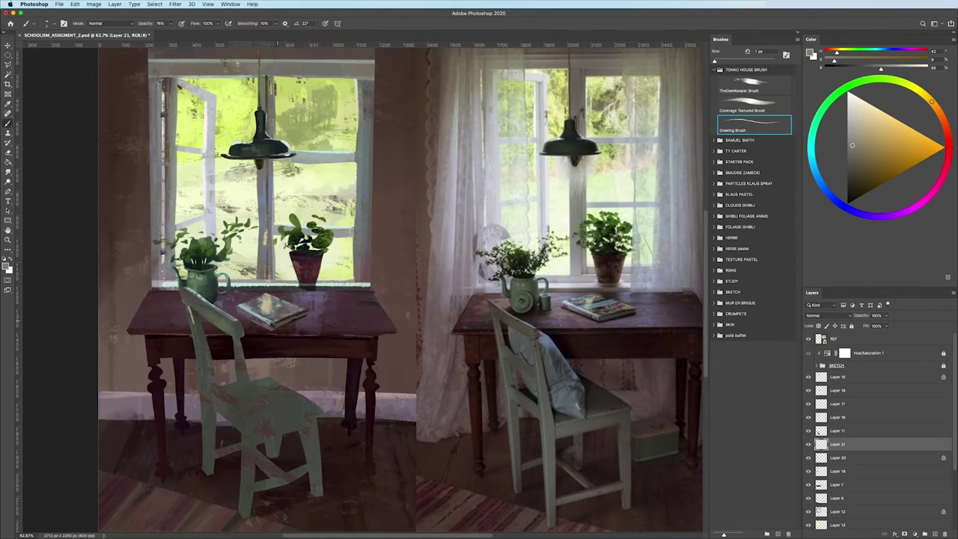
left_click(277, 318, "alt")
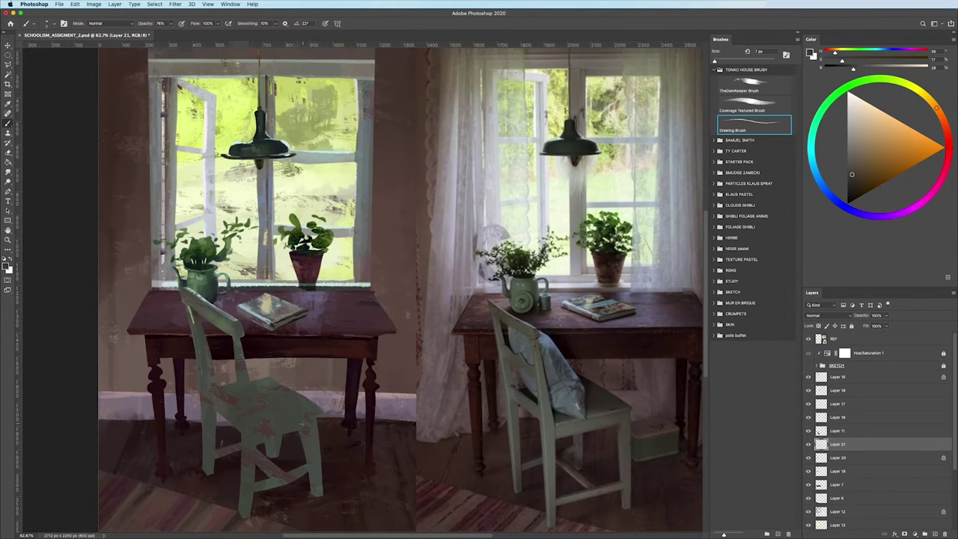
left_click(290, 318, "alt")
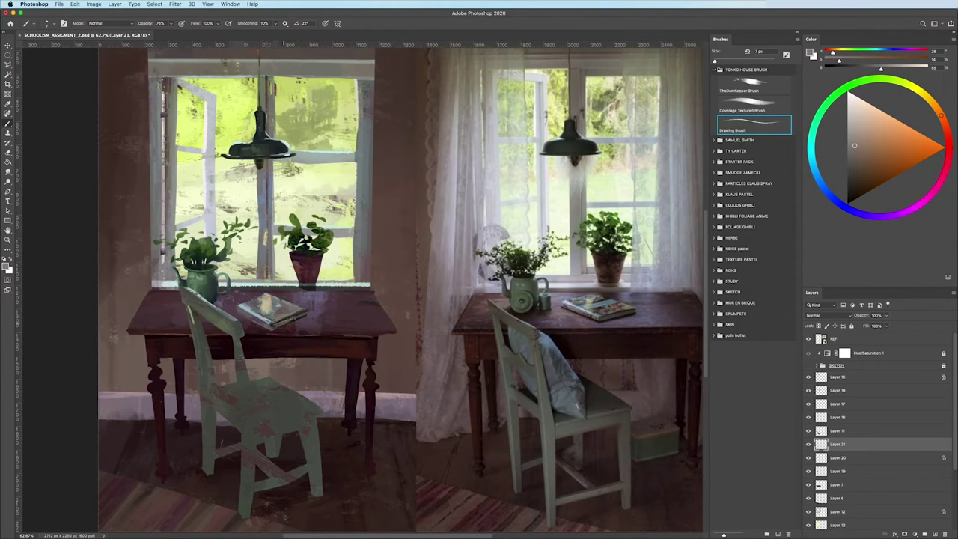
left_click(300, 307, "alt")
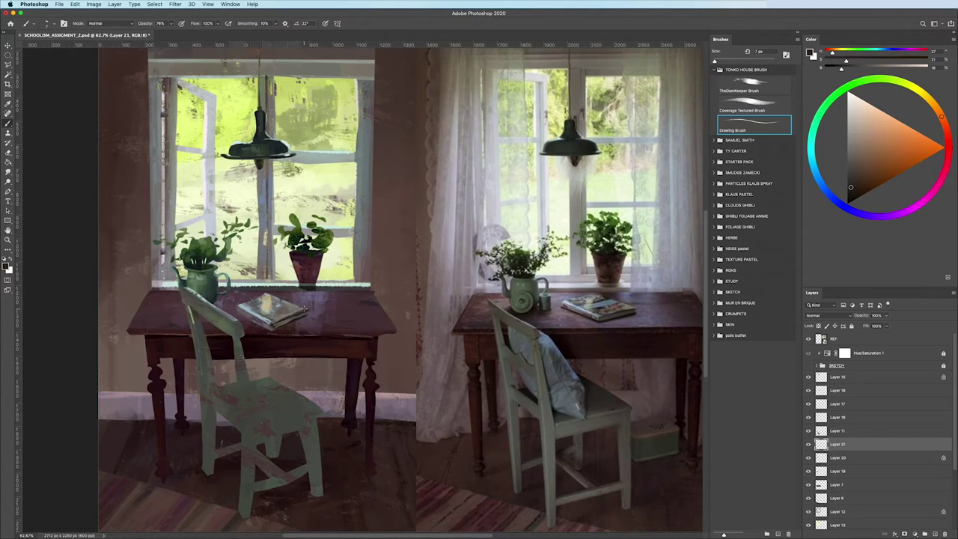
left_click_drag(301, 307, 322, 307)
left_click(266, 299, "alt")
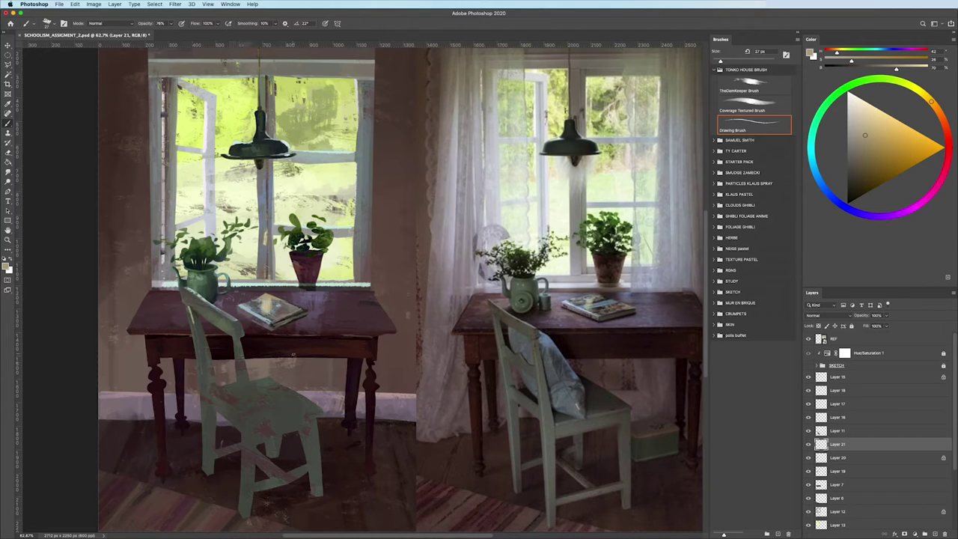
scroll(296, 420, "down", 5)
scroll(296, 421, "up", 6)
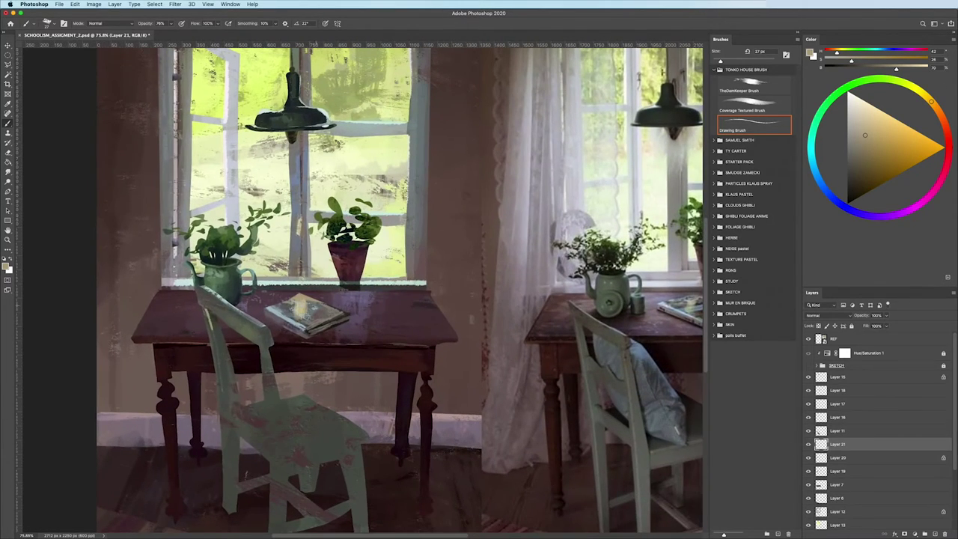
- Paint darker red-brown strokes over the book's top with a 44 px brush
left_click(307, 310, "alt")
left_click_drag(299, 310, 318, 310)
left_click(317, 311, "alt")
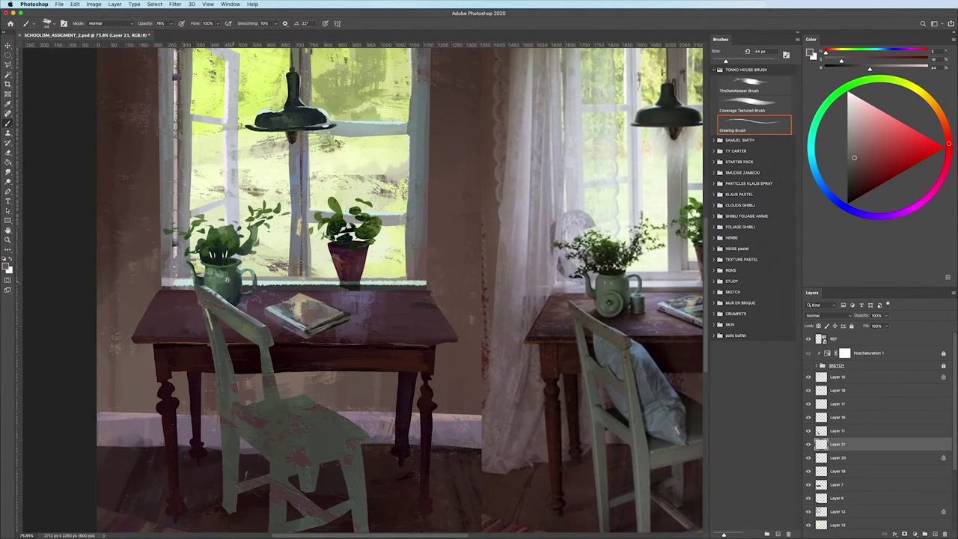
scroll(228, 280, "down", 2)
left_click(237, 329, "alt")
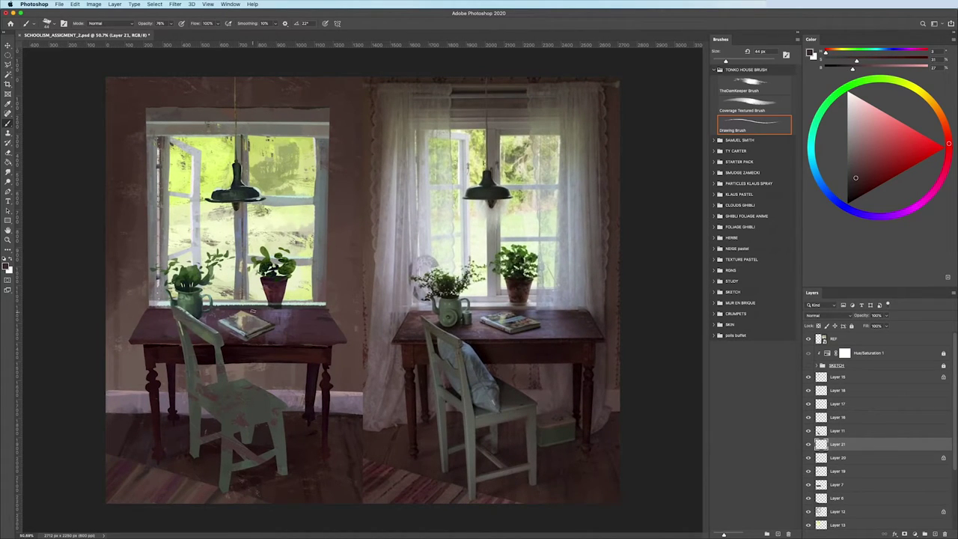
left_click_drag(226, 323, 254, 329)
- Lasso the left-table book and load a pale blue brush at 28% flow, about 166 px
key("l")
scroll(217, 315, "up", 3)
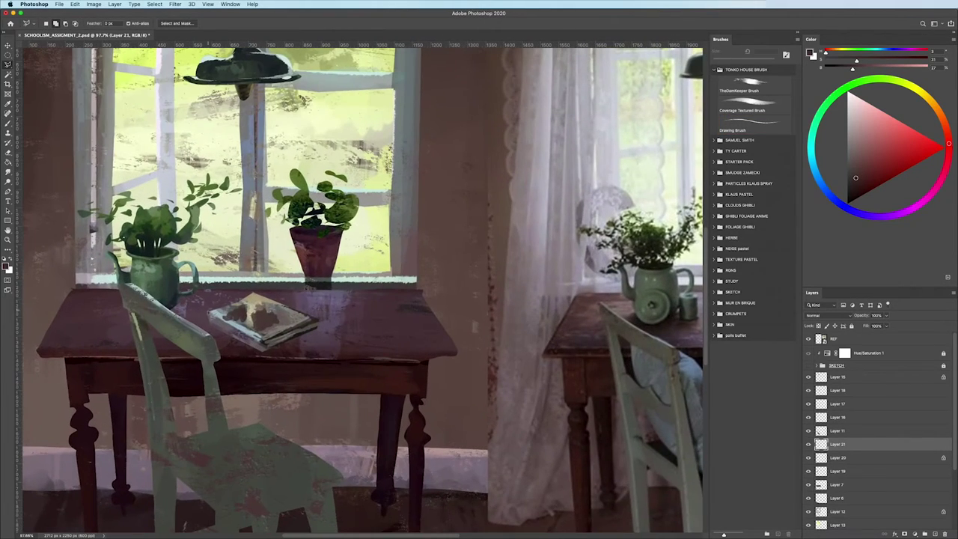
mouse_move(265, 346)
left_mouse_down()
mouse_move(347, 329)
mouse_move(284, 288)
mouse_move(196, 314)
left_mouse_up()
scroll(212, 326, "down", 3)
key("b")
left_click(210, 317, "alt")
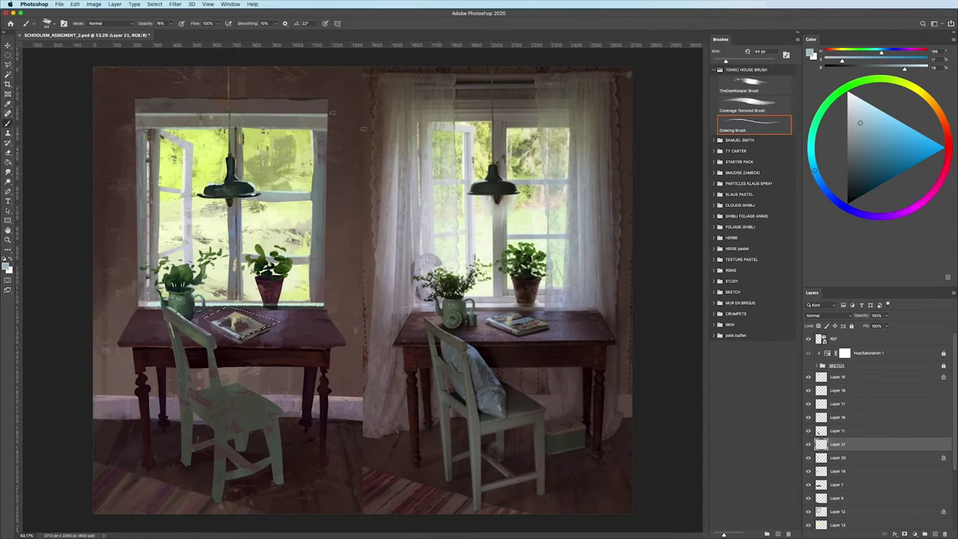
left_click_drag(199, 37, 193, 33)
key("bracketright")
key("bracketright")
key("bracketright")
- Deselect the book and switch to a smaller textured brush
key("ctrl+d")
scroll(164, 333, "down", 3)
scroll(127, 336, "up", 3)
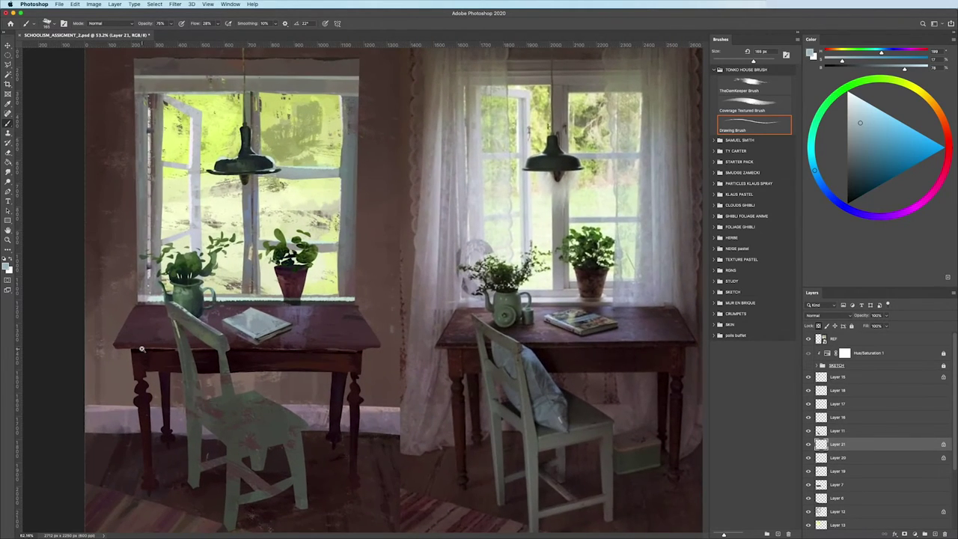
scroll(136, 347, "up", 1)
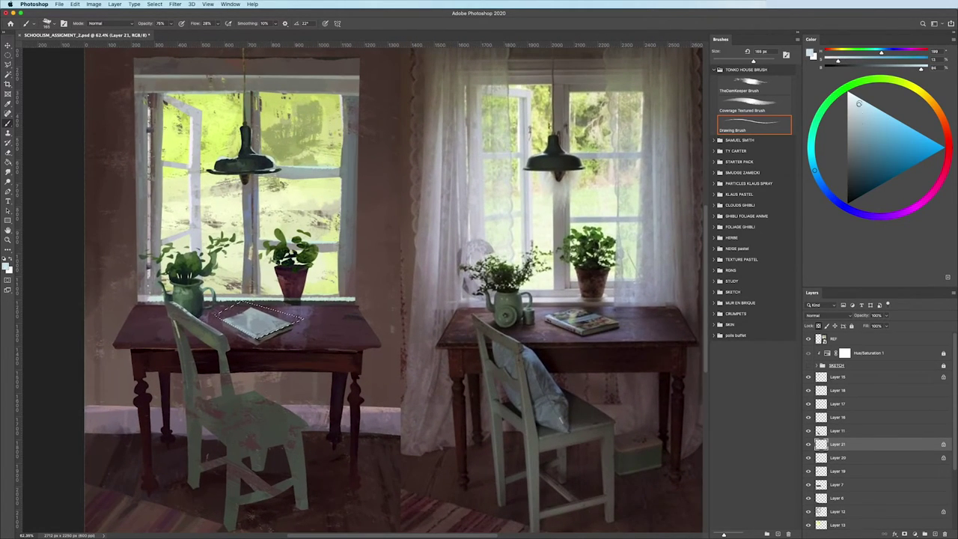
key("comma")
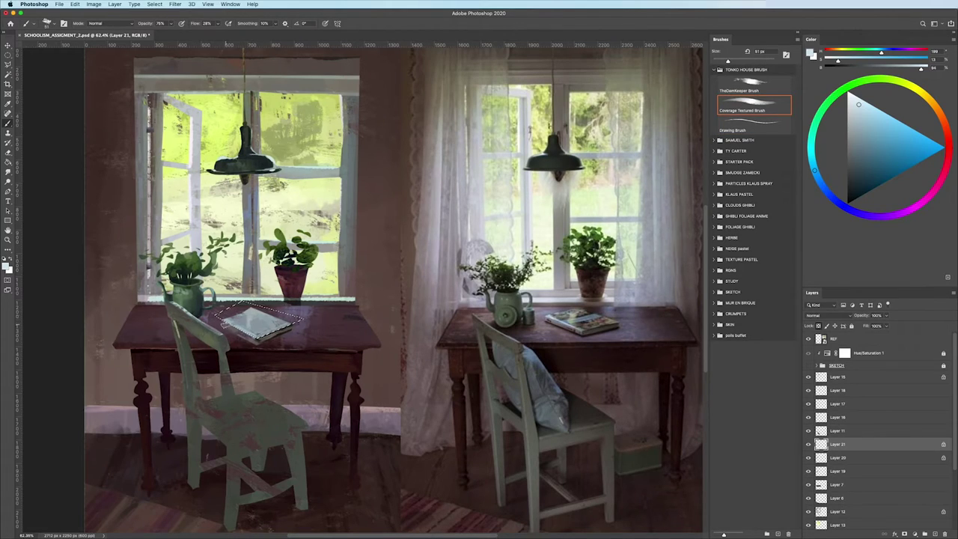
scroll(152, 341, "down", 2)
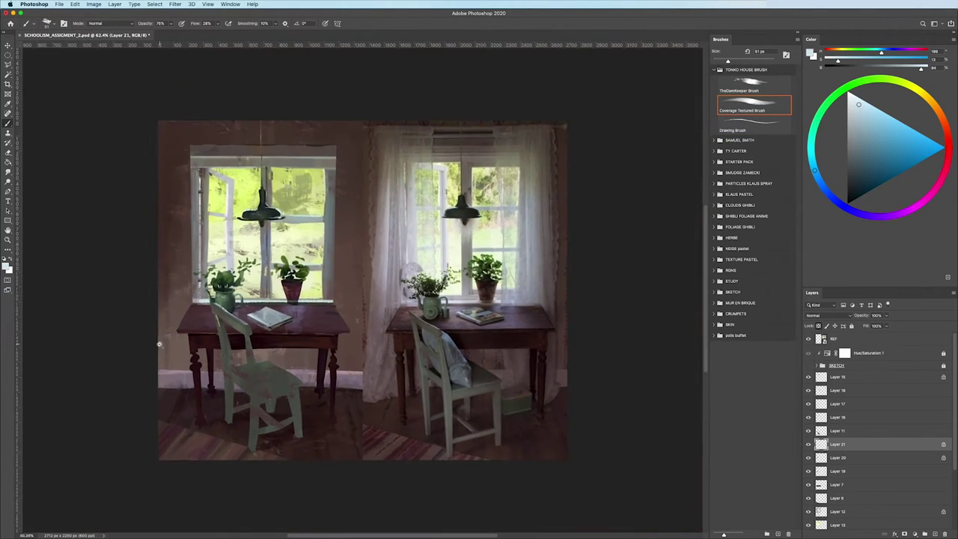
scroll(152, 341, "down", 1)
scroll(152, 342, "up", 1)
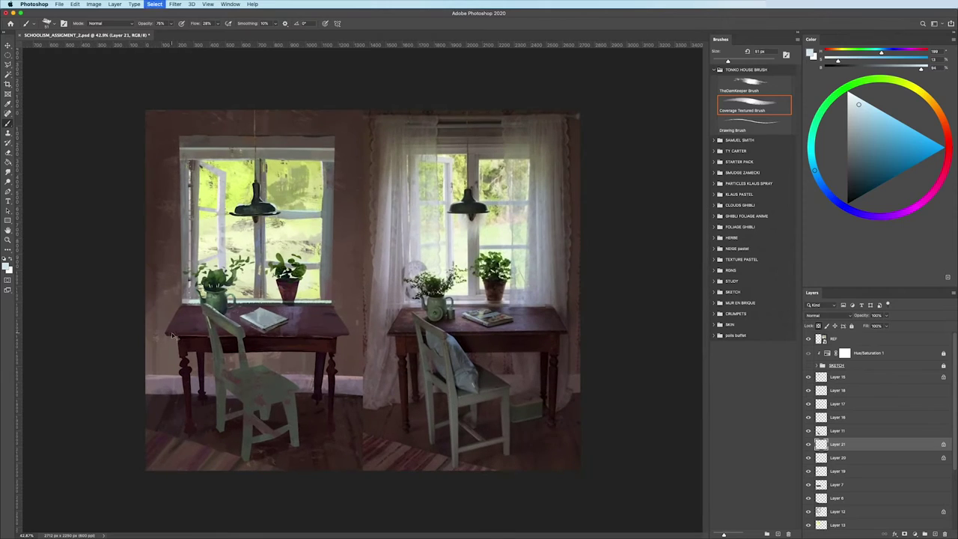
scroll(174, 337, "up", 2)
- Select along the book's edges and load the Coverage Textured Brush with a dull reddish-brown
key("l")
scroll(246, 301, "up", 2)
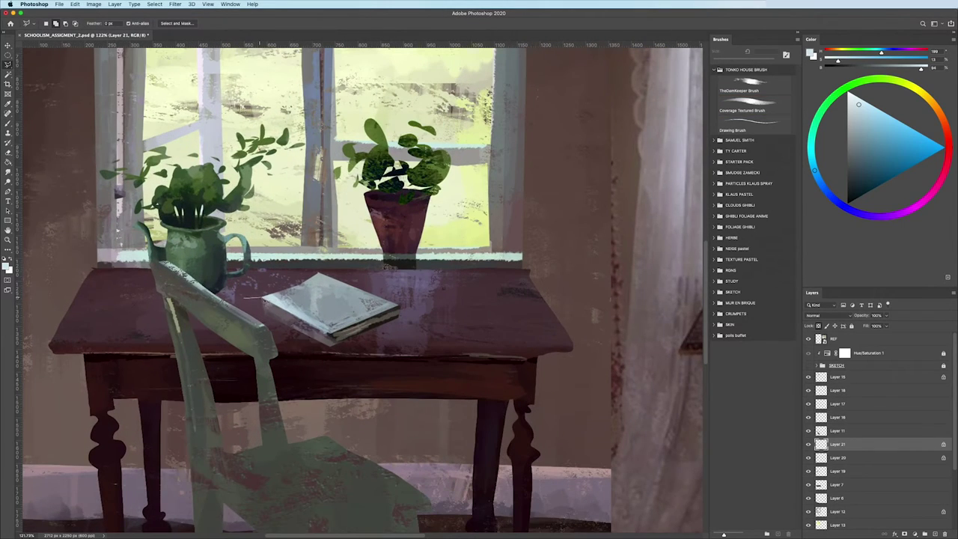
mouse_move(263, 300)
left_mouse_down()
mouse_move(291, 341)
mouse_move(307, 343)
left_mouse_up()
scroll(199, 314, "down", 4)
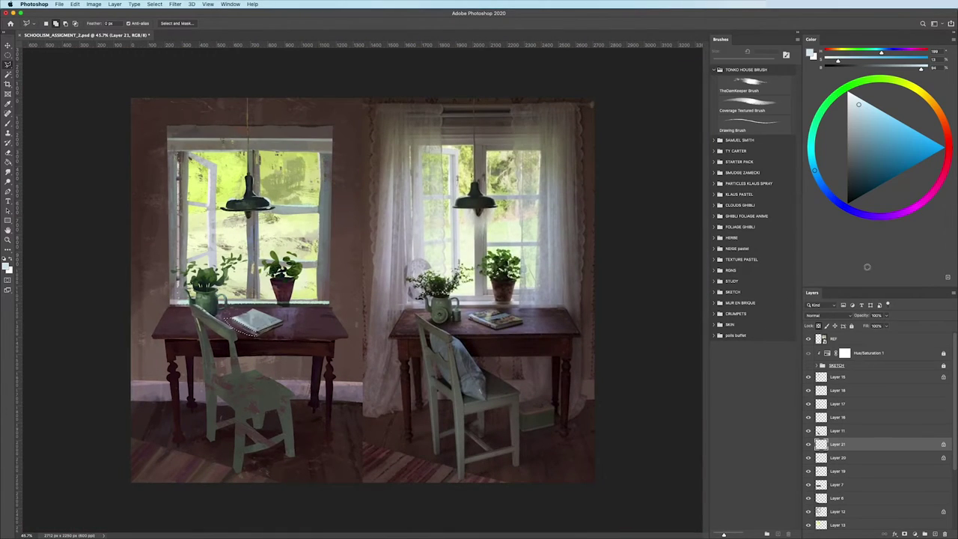
left_click(754, 105)
left_click(258, 346, "alt")
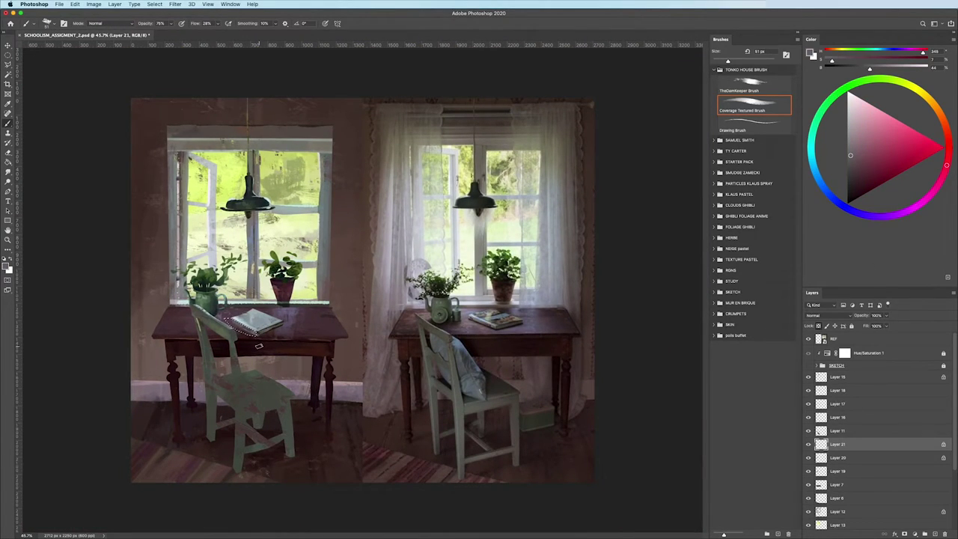
- Sample a light pinkish grey from the painting and briefly check the brush presets
scroll(235, 338, "up", 3)
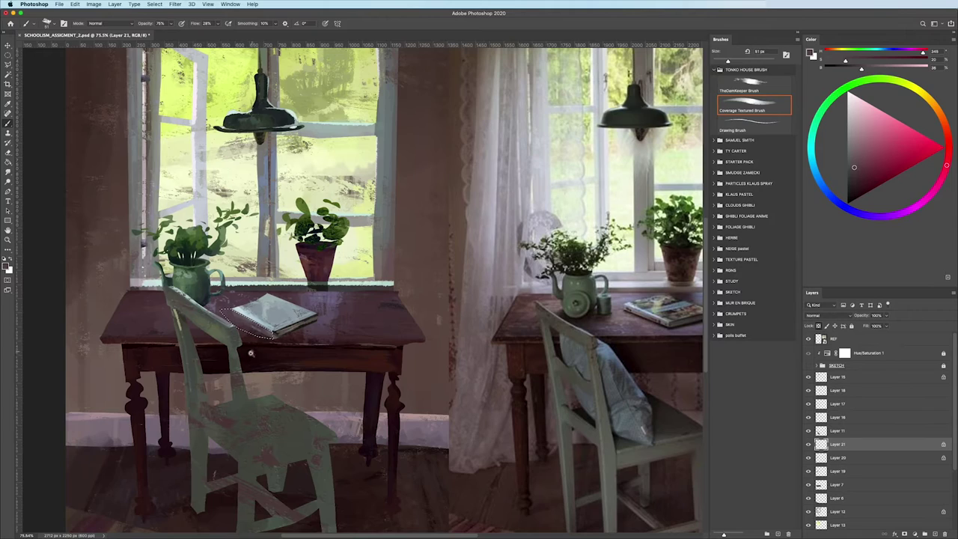
scroll(251, 353, "down", 3)
scroll(250, 353, "up", 3)
left_click(269, 334, "alt")
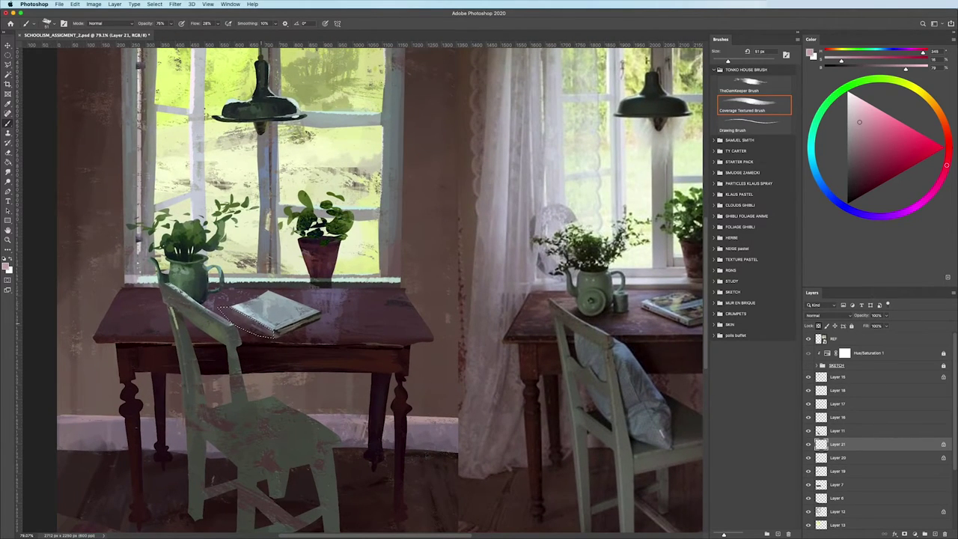
scroll(254, 332, "down", 5)
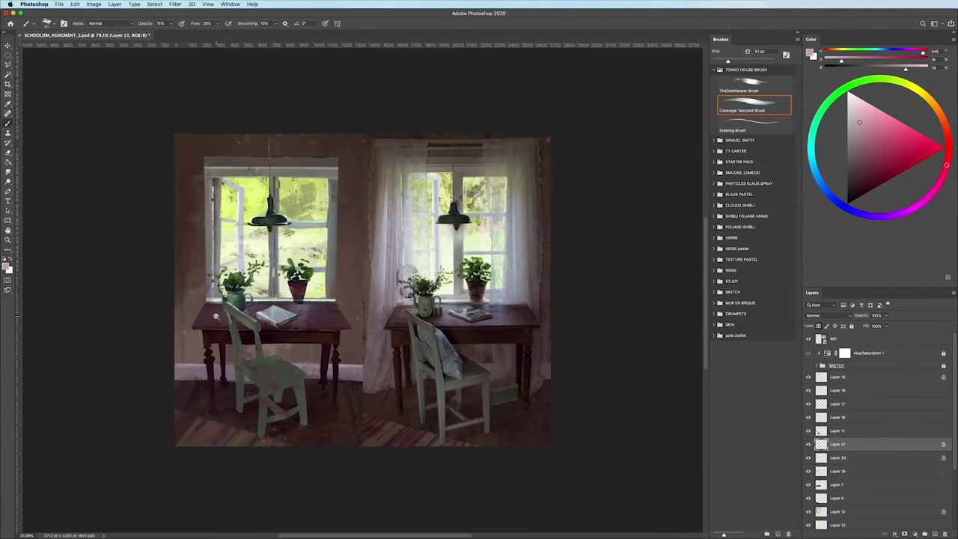
scroll(239, 331, "up", 5)
right_click(239, 329)
key("Escape")
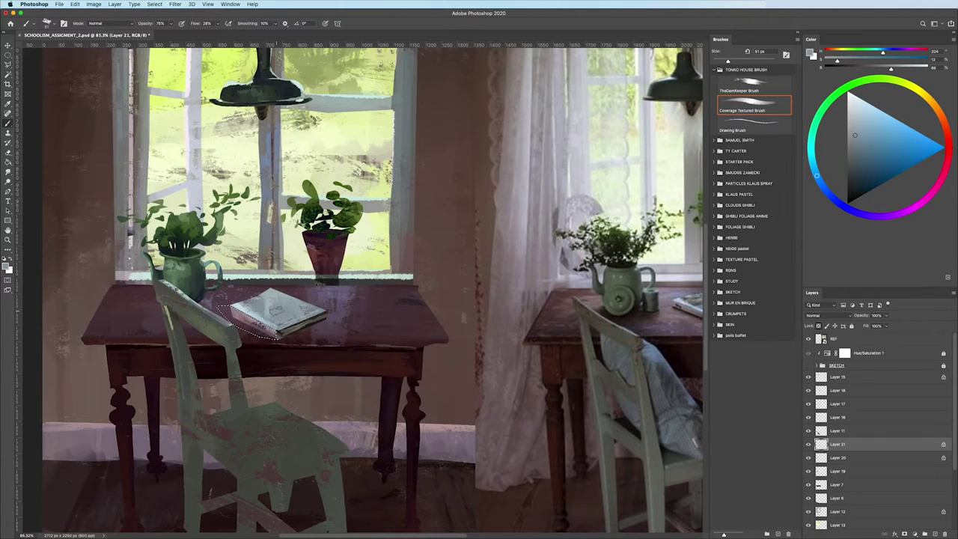
scroll(262, 318, "down", 3)
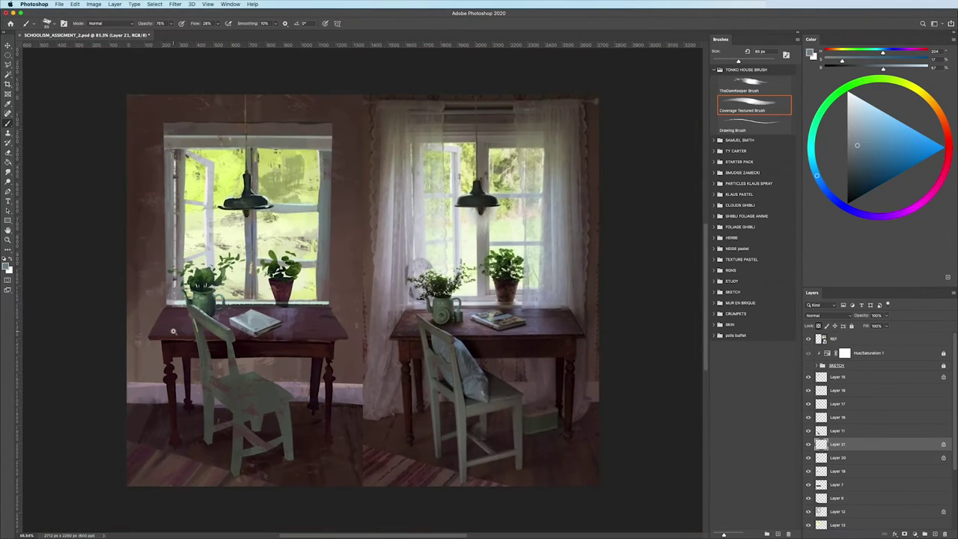
scroll(262, 318, "down", 2)
scroll(170, 330, "up", 2)
scroll(170, 330, "up", 1)
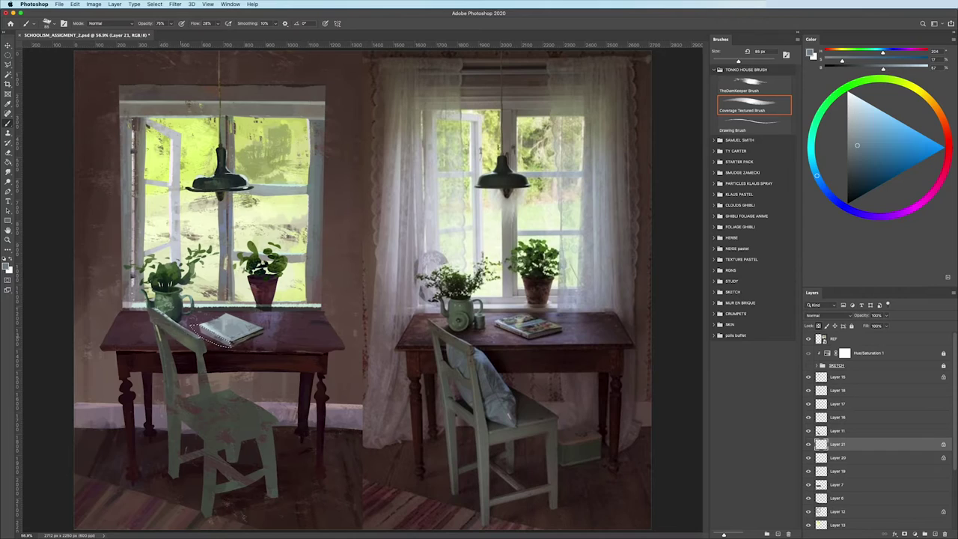
scroll(107, 288, "down", 4)
scroll(270, 314, "up", 5)
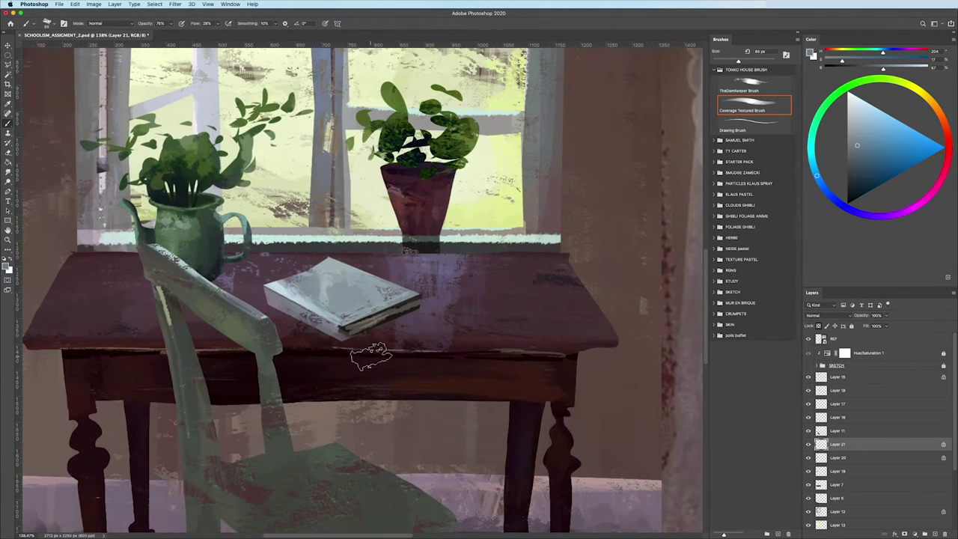
- Select the book's right side and front edge and paint strokes inside it
key("l")
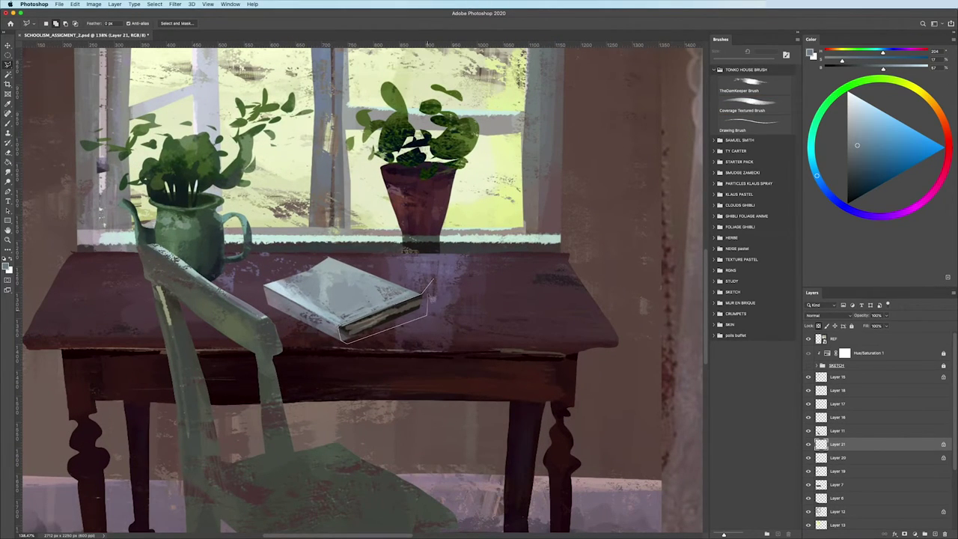
mouse_move(425, 296)
left_mouse_down()
mouse_move(432, 279)
mouse_move(306, 322)
left_mouse_up()
key("b")
left_click_drag(404, 324, 340, 335)
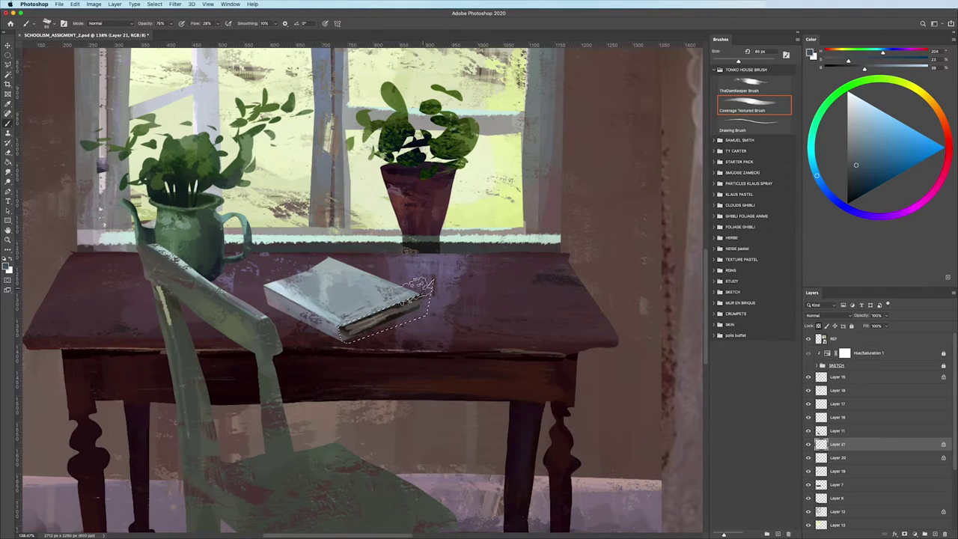
left_click_drag(430, 278, 360, 329)
scroll(267, 354, "down", 3)
- Show the book's selection outline again and pick a yellow-green colour
key("ctrl+r")
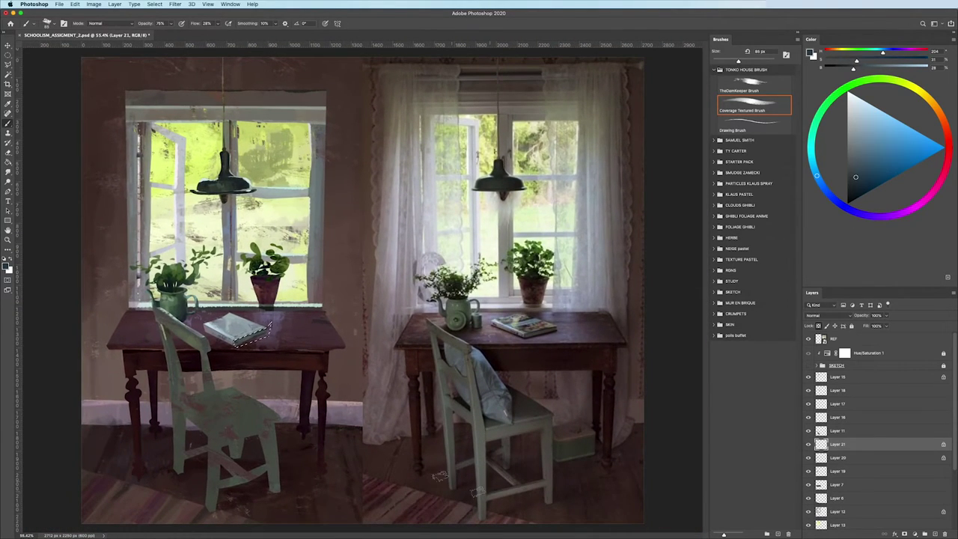
scroll(267, 448, "down", 2)
left_click(238, 394, "alt")
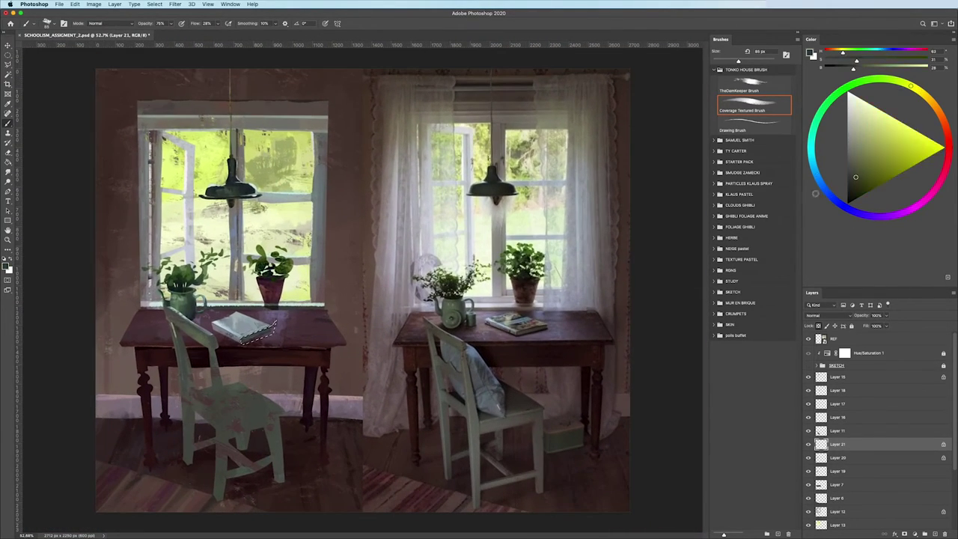
scroll(180, 392, "down", 2)
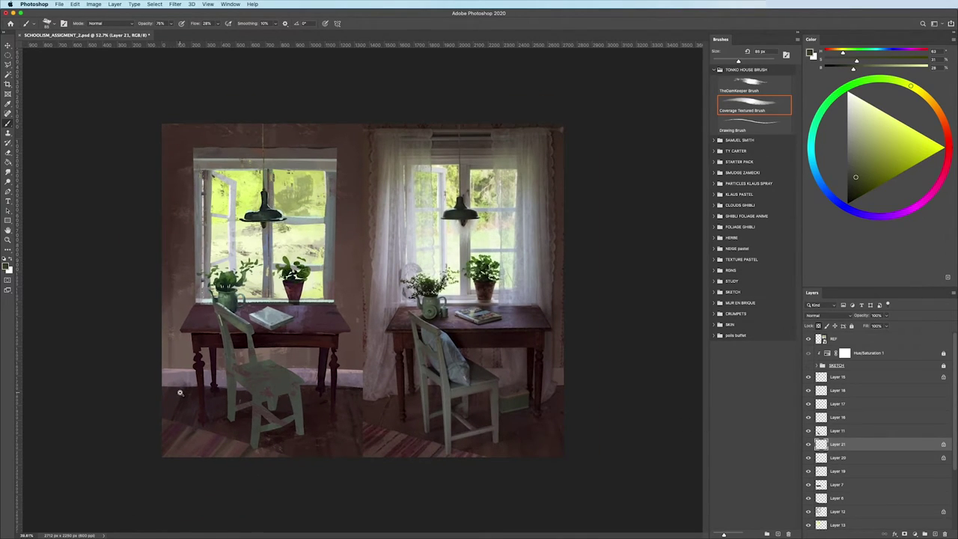
scroll(180, 392, "up", 3)
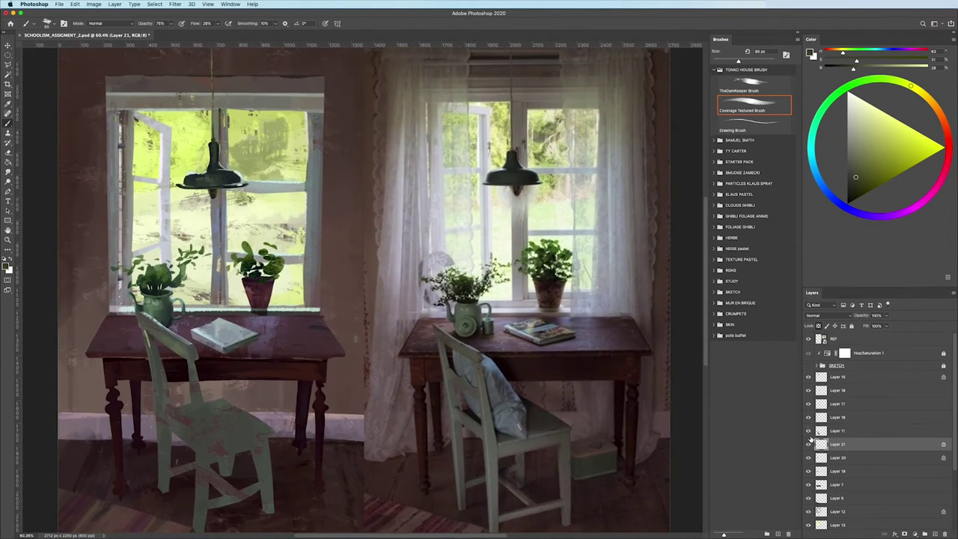
- Nudge the selected book slightly into place with Free Transform
key("ctrl+t")
mouse_move(209, 335)
left_mouse_down()
mouse_move(218, 338)
mouse_move(212, 335)
mouse_move(233, 311)
left_mouse_up()
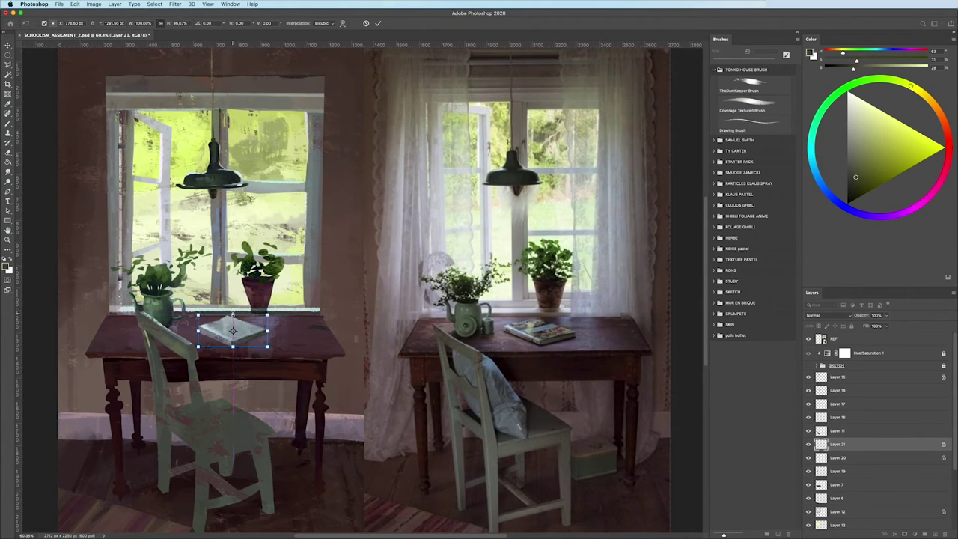
key("Return")
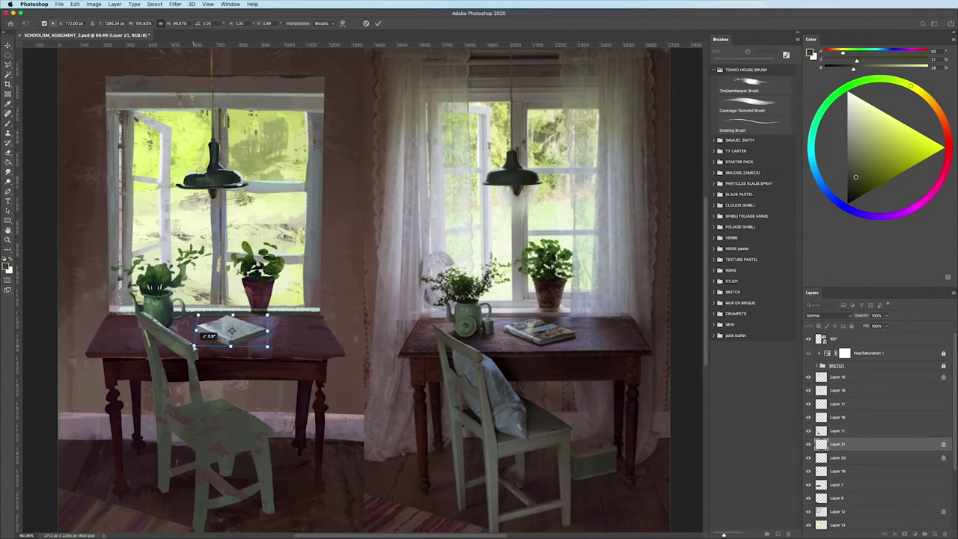
key("b")
scroll(200, 406, "down", 3)
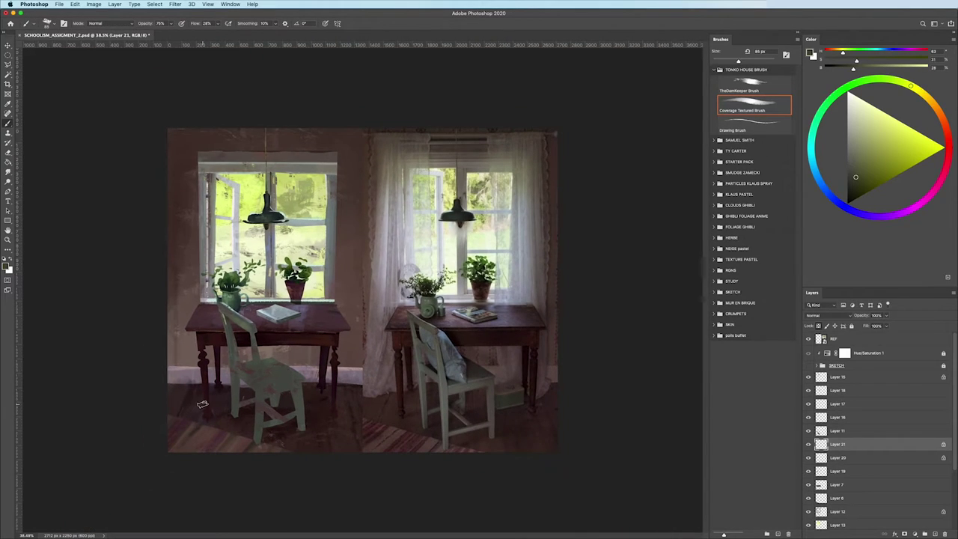
scroll(271, 333, "up", 3)
scroll(272, 333, "up", 2)
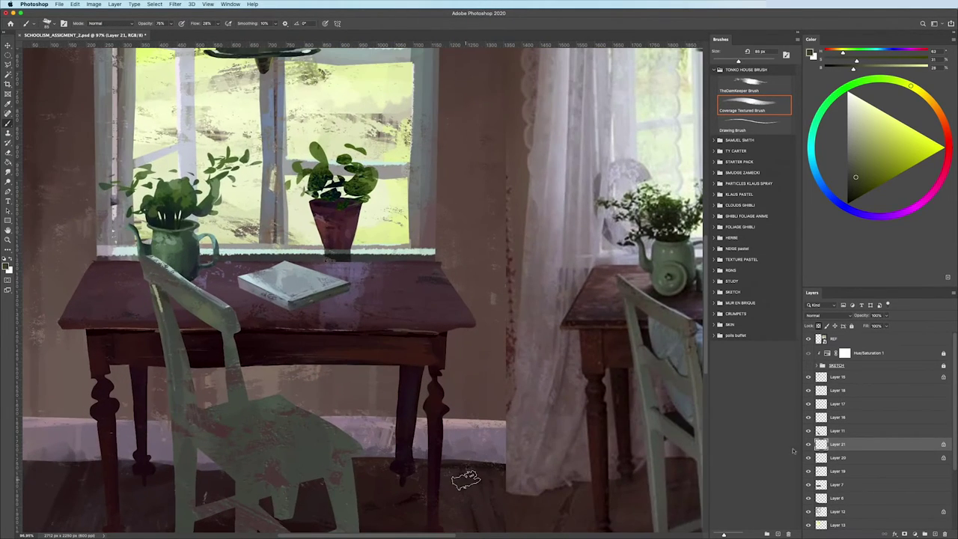
scroll(337, 391, "down", 2)
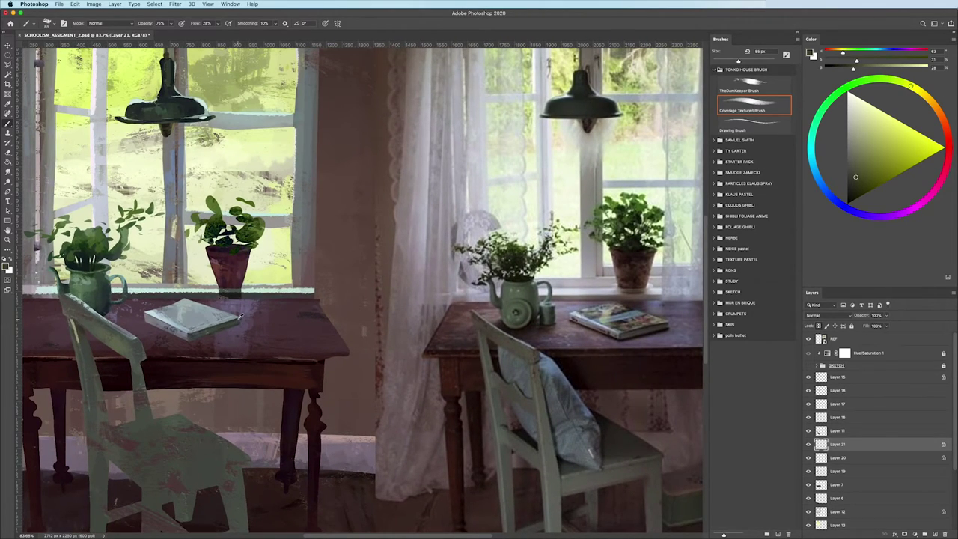
- Set the fine brush to 86% opacity and 100% flow with a darker cool blue
left_click(240, 318, "alt")
key("period")
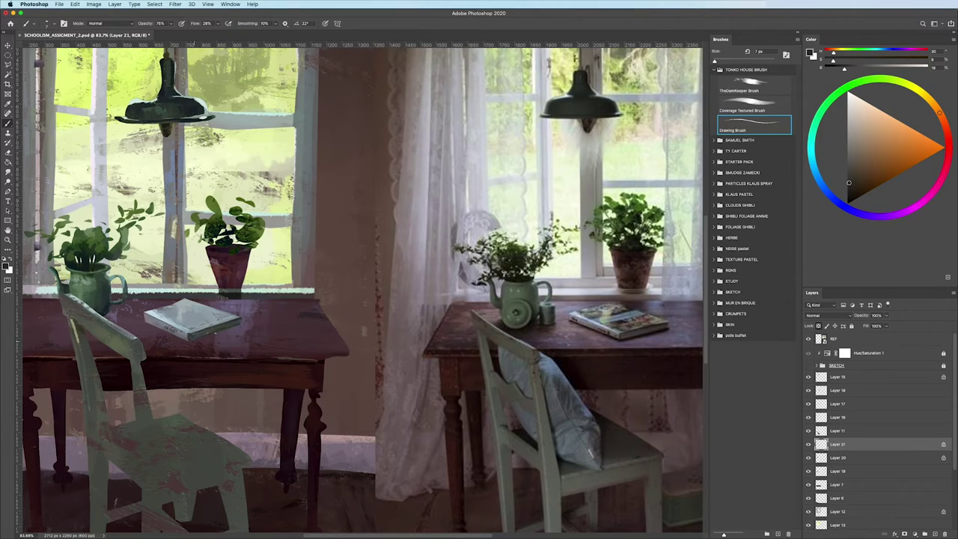
left_click_drag(175, 36, 247, 34)
left_click_drag(848, 183, 849, 191)
left_click(821, 184)
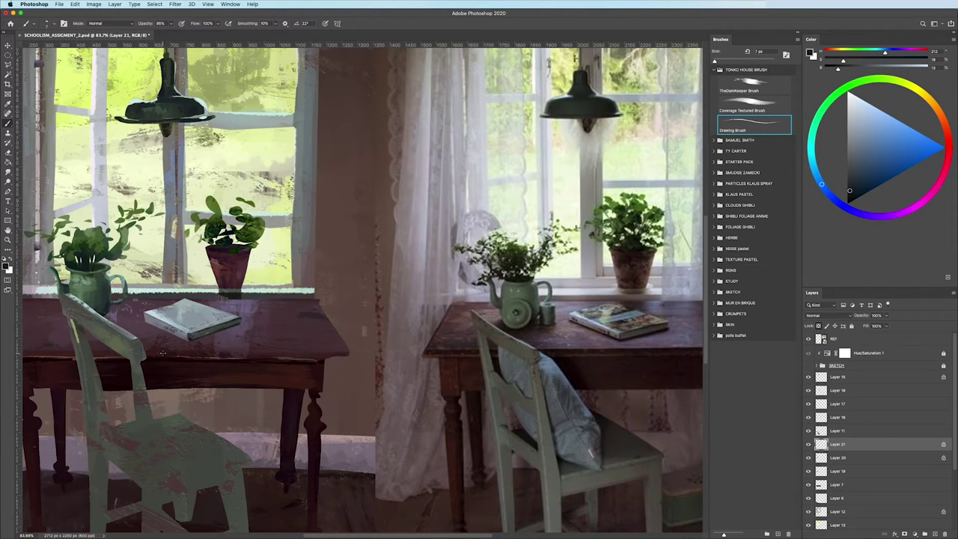
- Sample colours from the painted book, ending on a lighter purple, with a 27 px brush
left_click(173, 330, "alt")
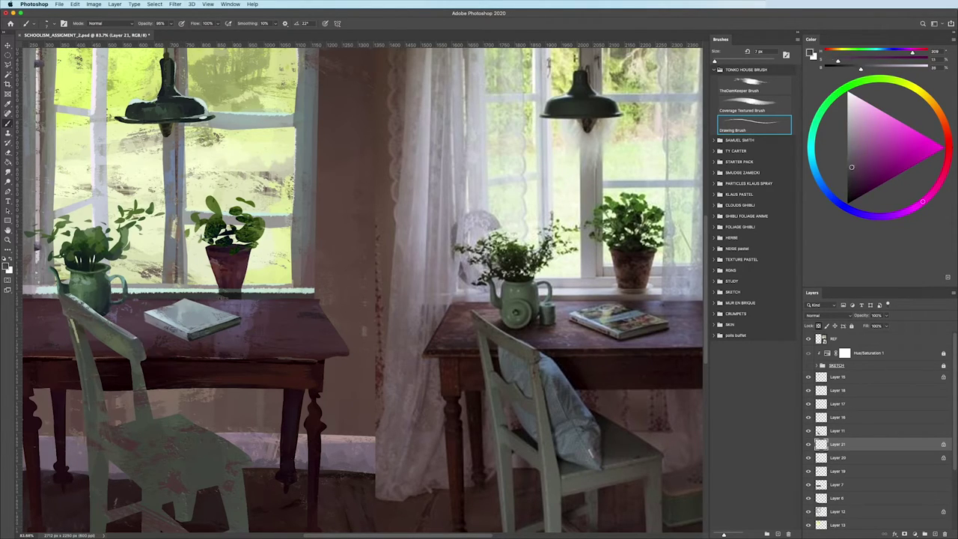
key("bracketright")
key("bracketright")
key("bracketright")
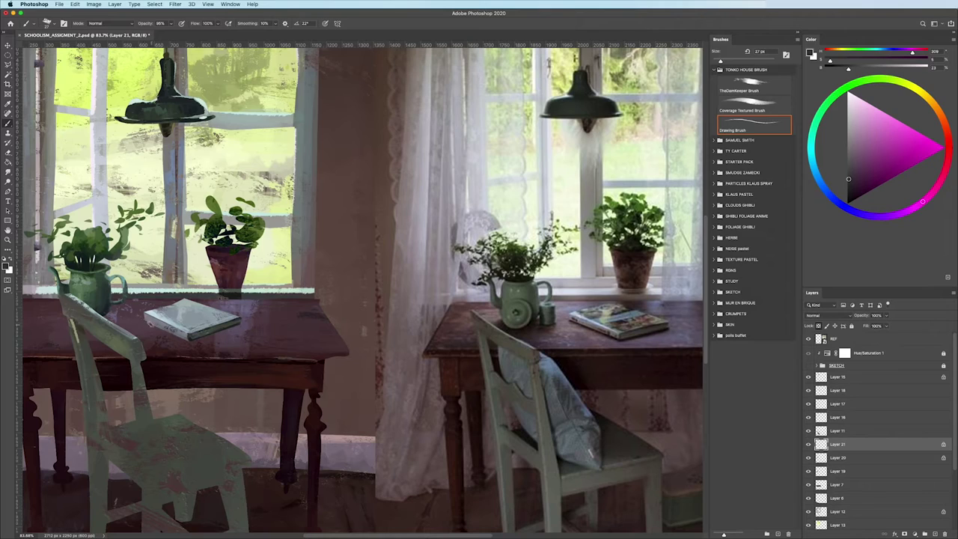
left_click(153, 322, "alt")
left_click(166, 330, "alt")
left_click(175, 319, "alt")
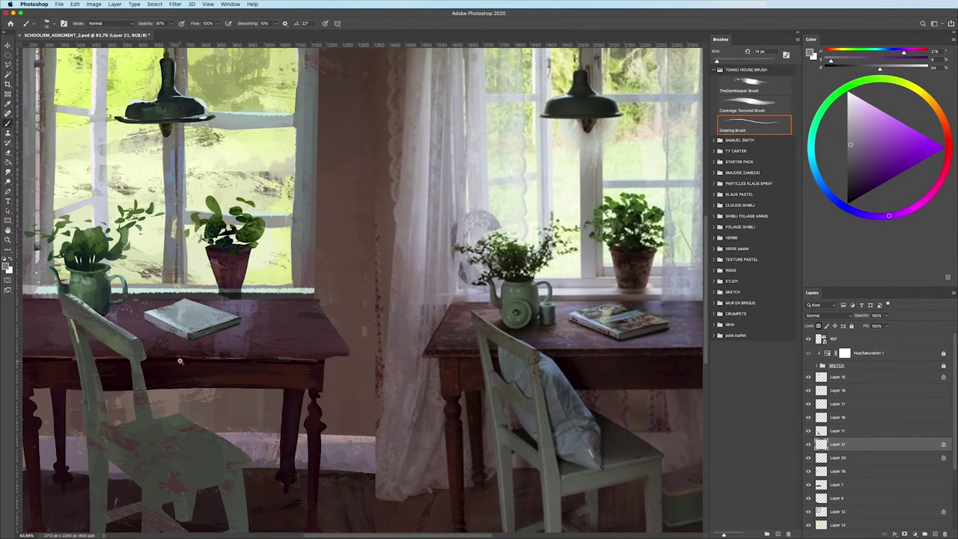
scroll(180, 361, "up", 1)
- Choose the Coverage Textured Brush preset and fit the whole painting on screen
left_click(176, 307, "alt")
key("comma")
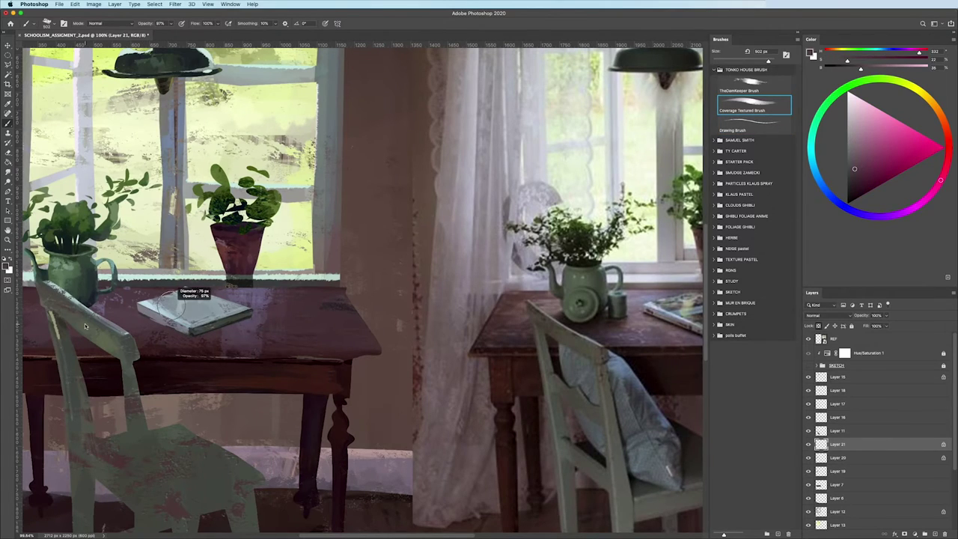
key("ctrl+0")
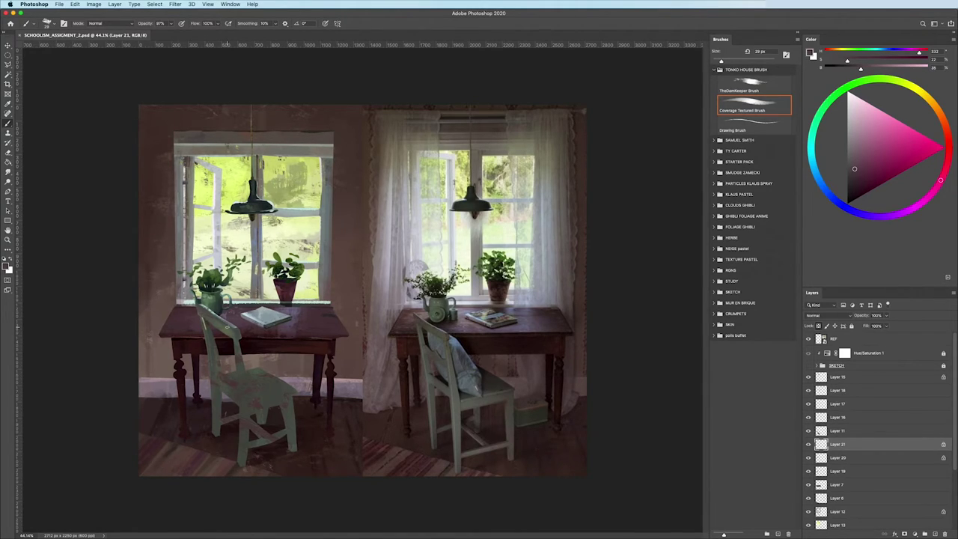
scroll(98, 304, "down", 1)
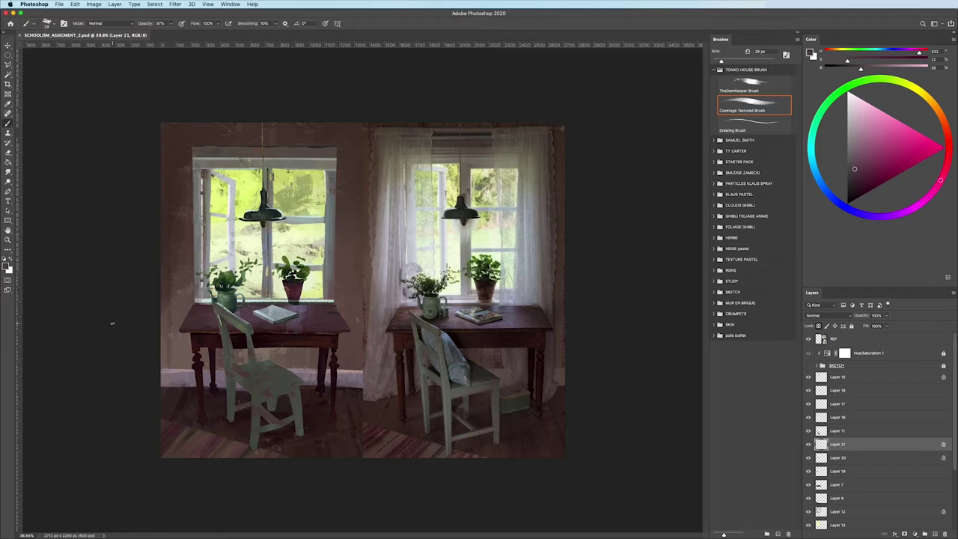
- Add a new layer above Layer 7, clip it to Layer 7 and set it to Multiply
left_click(950, 341)
left_click_drag(875, 287, 866, 234)
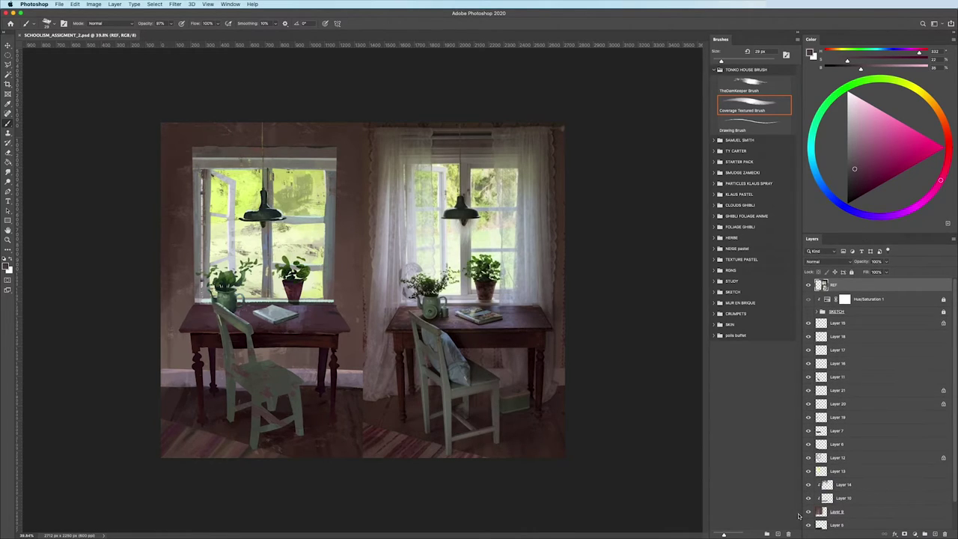
left_click(821, 431)
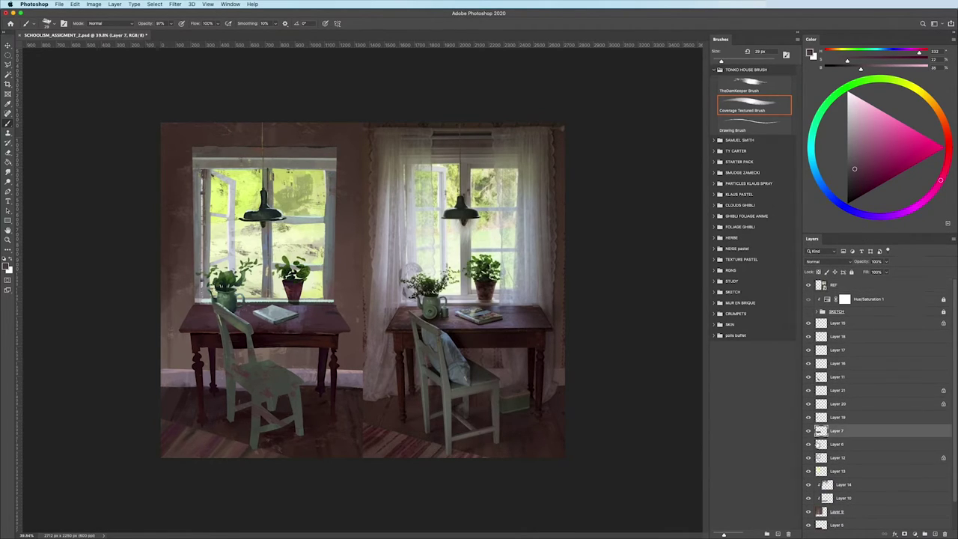
left_click(934, 534)
left_click(822, 437, "alt")
left_click(823, 262)
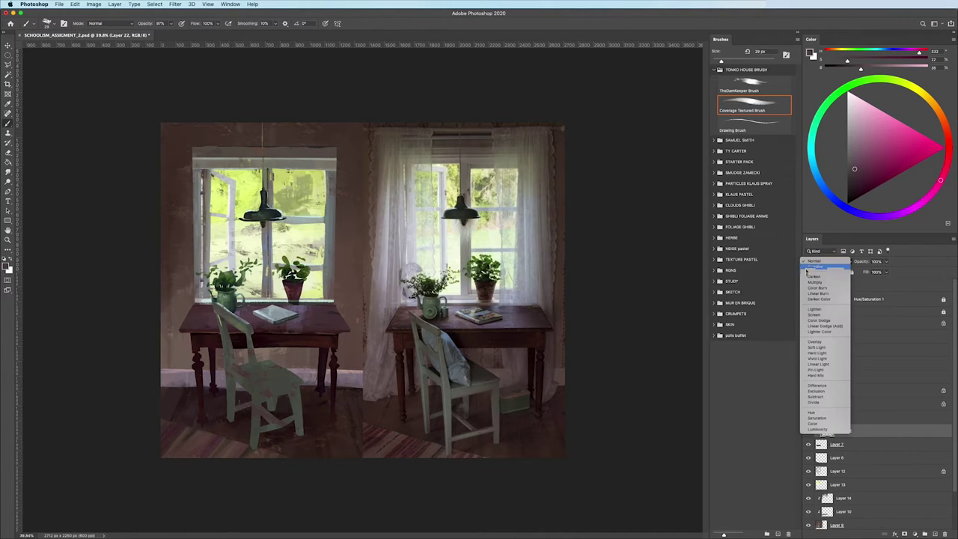
left_click(823, 283)
- Sample a dark red from the table for shading
scroll(447, 349, "up", 3)
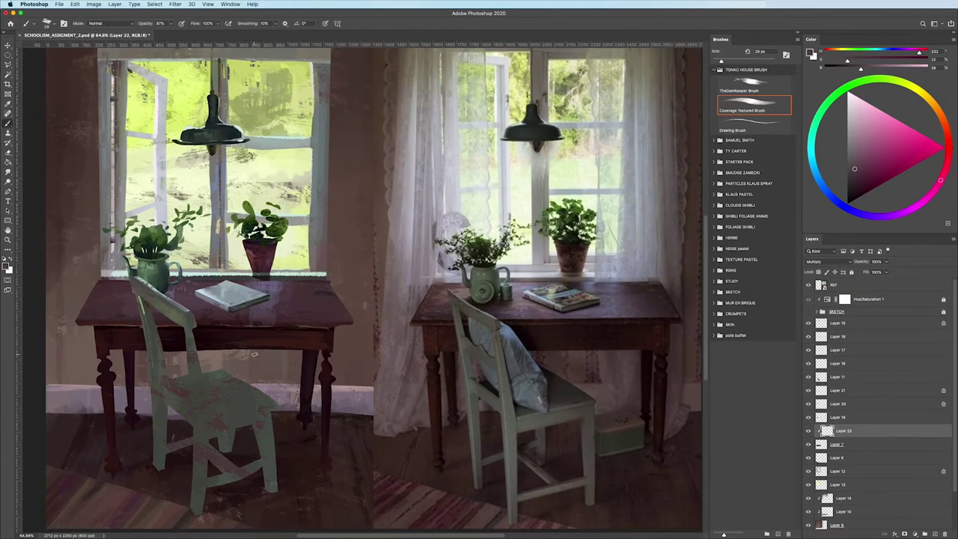
left_click(202, 302, "alt")
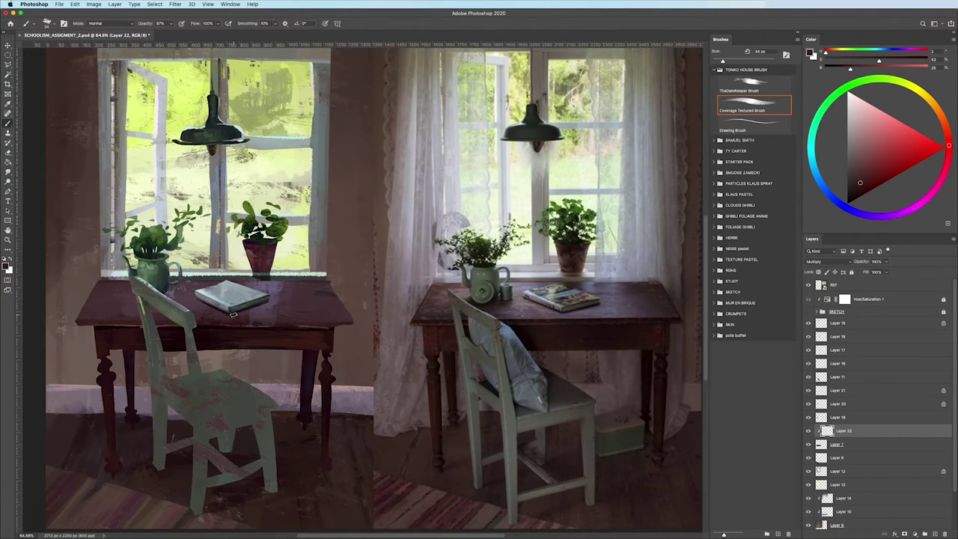
scroll(267, 412, "down", 5)
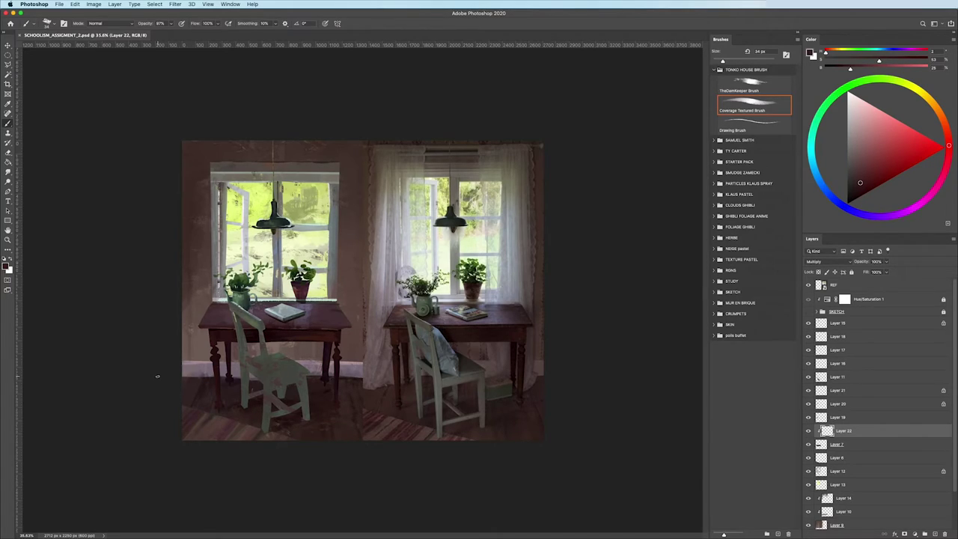
scroll(297, 452, "up", 1)
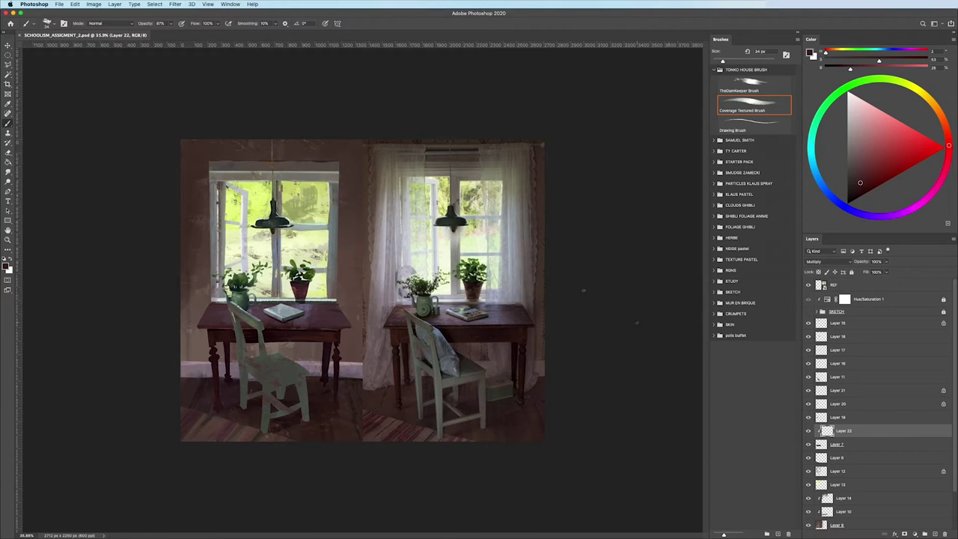
- Select Layer 11 and lasso the left chair's seat with the SKETCH group visible
key("v")
left_click(838, 376)
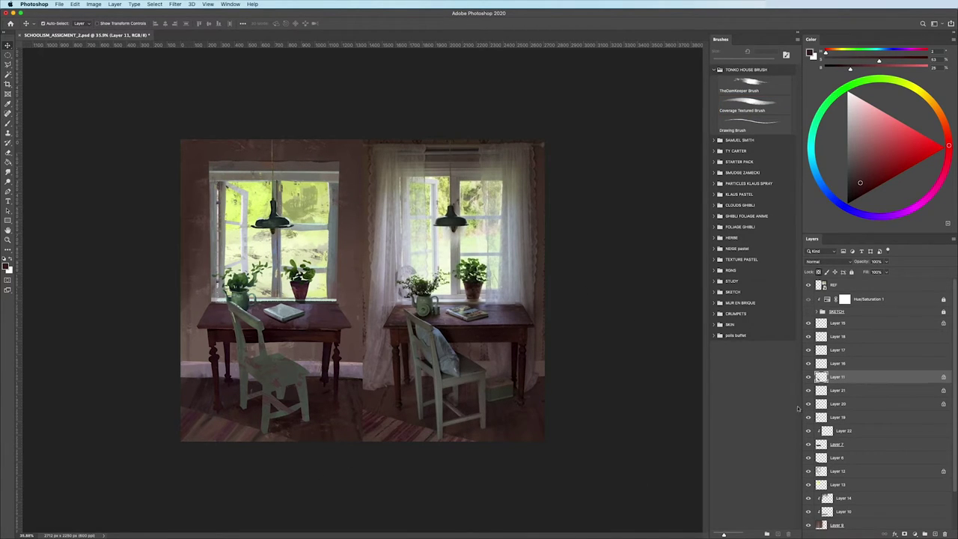
key("l")
key("ctrl+plus")
key("ctrl+plus")
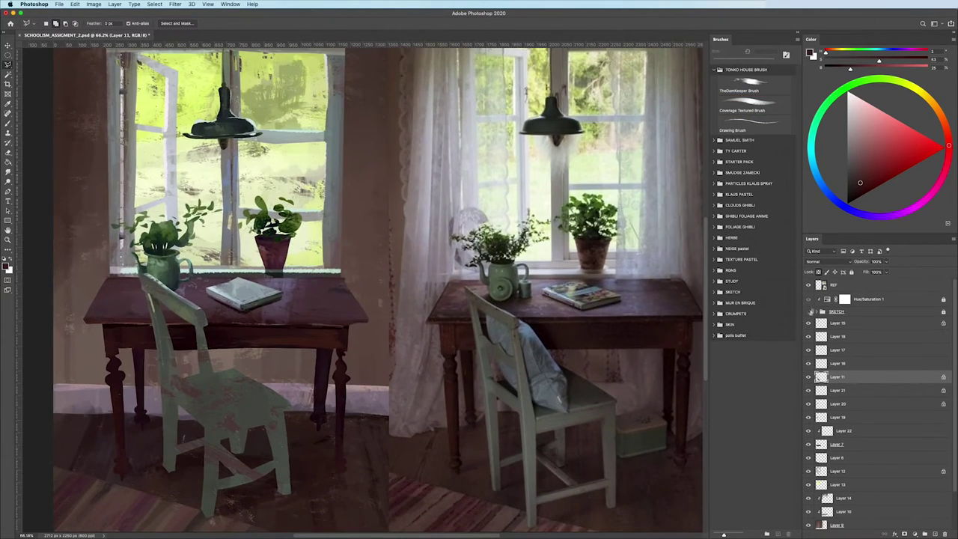
left_click(808, 311)
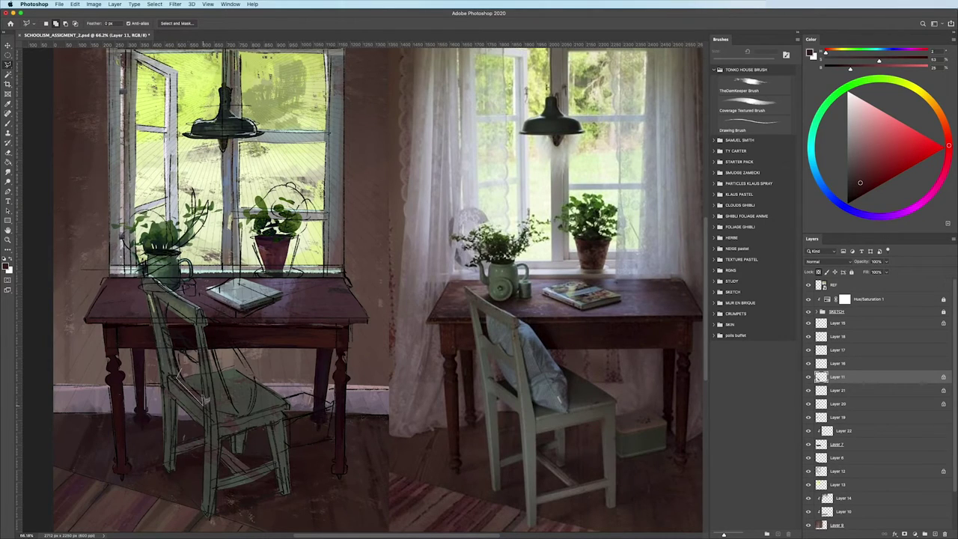
mouse_move(179, 359)
left_mouse_down()
mouse_move(222, 424)
mouse_move(290, 410)
mouse_move(218, 359)
left_mouse_up()
left_click(808, 311)
key("b")
- Paint a darker yellow-green over the chair seat with a roughly 263 px brush
scroll(337, 402, "down", 3)
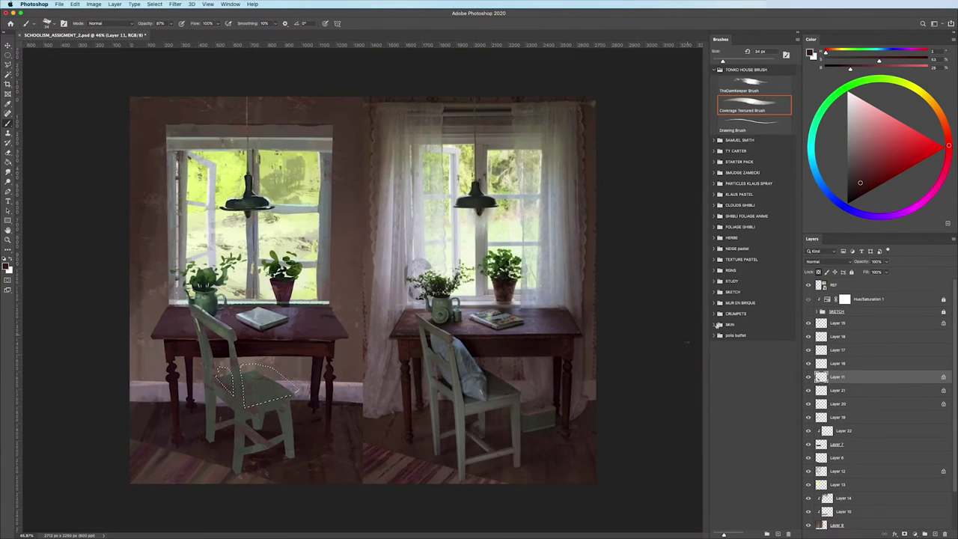
left_click(883, 84)
left_click_drag(882, 84, 900, 81)
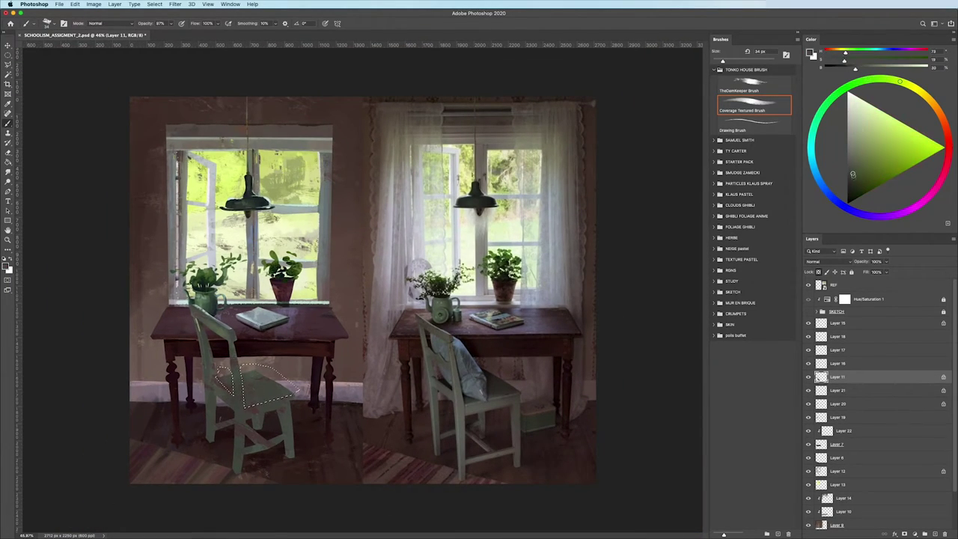
left_click_drag(852, 172, 854, 193)
left_click_drag(247, 359, 292, 356)
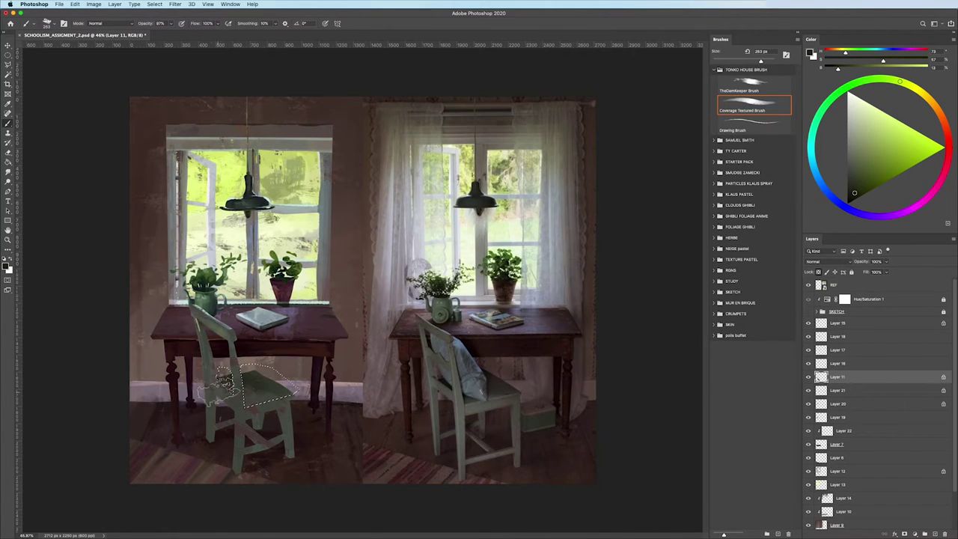
left_click(849, 194)
left_click_drag(224, 370, 273, 391)
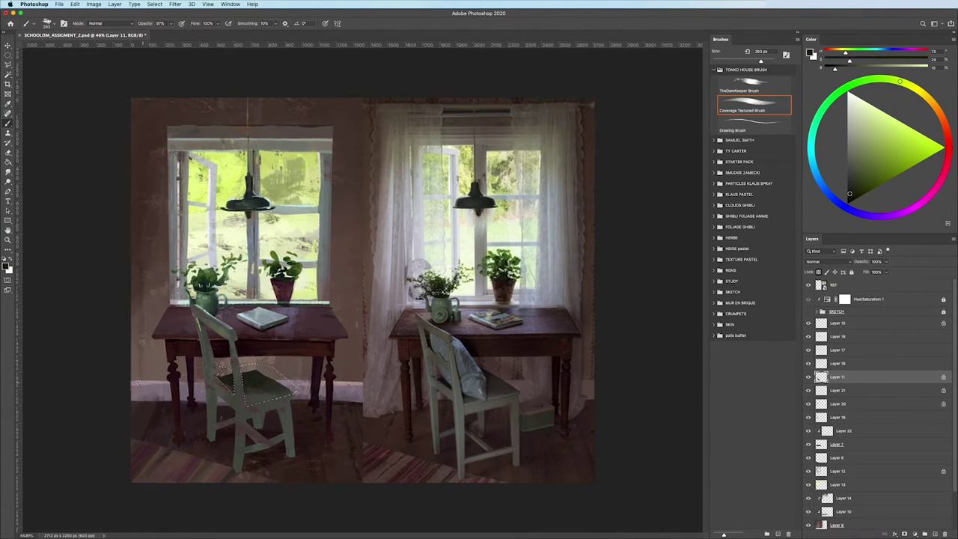
scroll(279, 390, "down", 1)
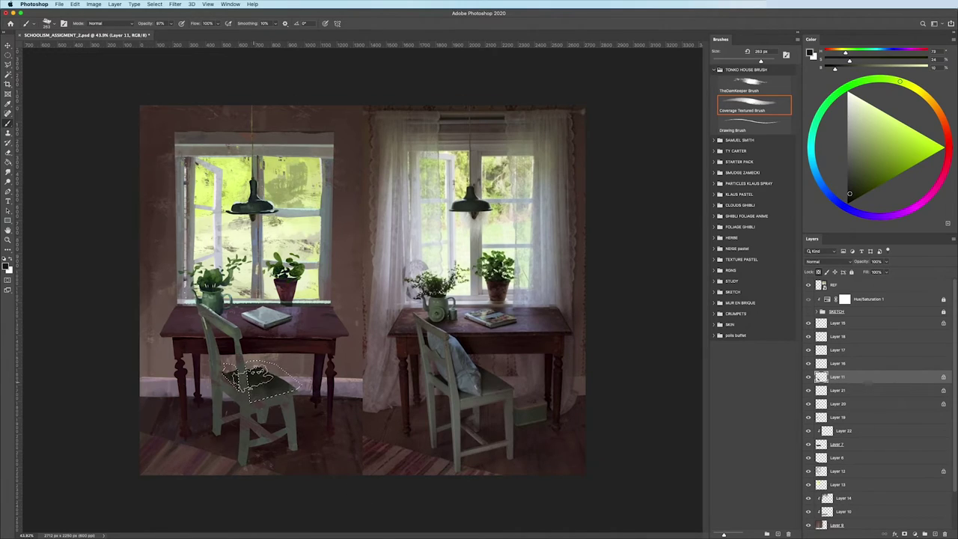
- Mix a dark, desaturated brown on the Color wheel and shade the chair seat
left_click(811, 159)
left_click(853, 156)
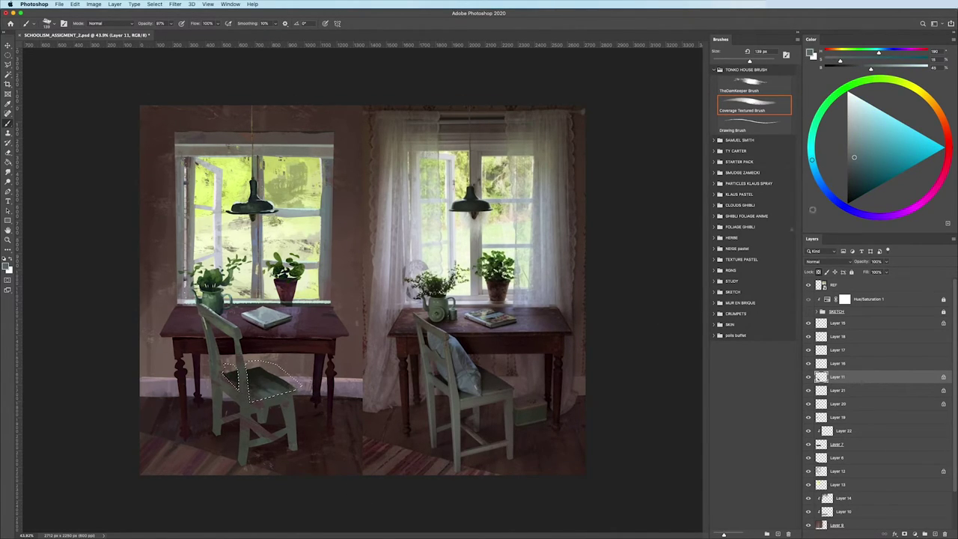
left_click(947, 134)
left_click(879, 167)
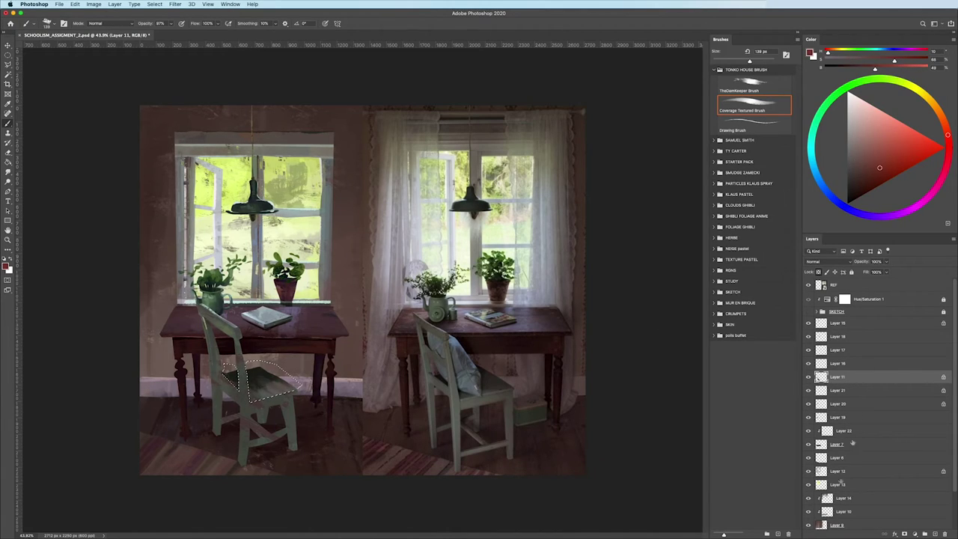
left_click(858, 192)
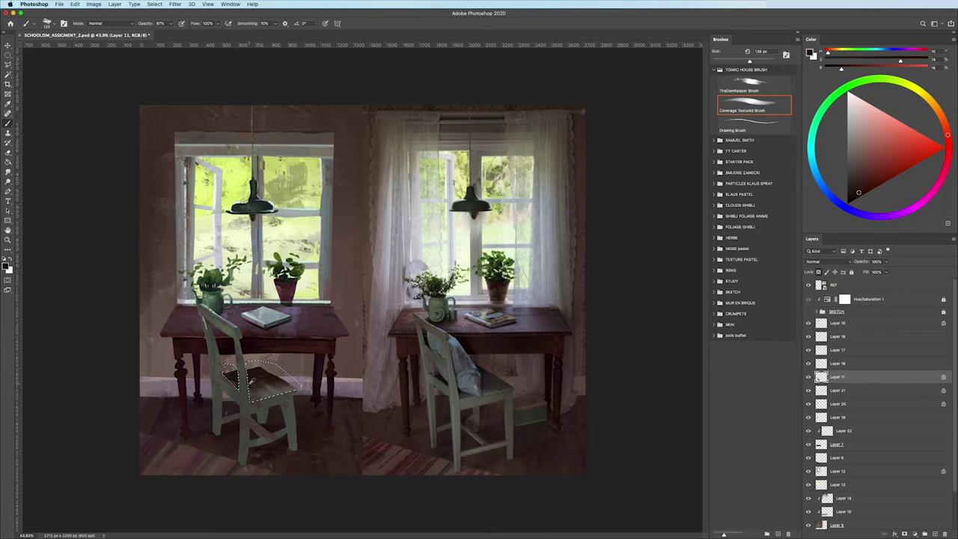
left_click(941, 118)
left_click(851, 186)
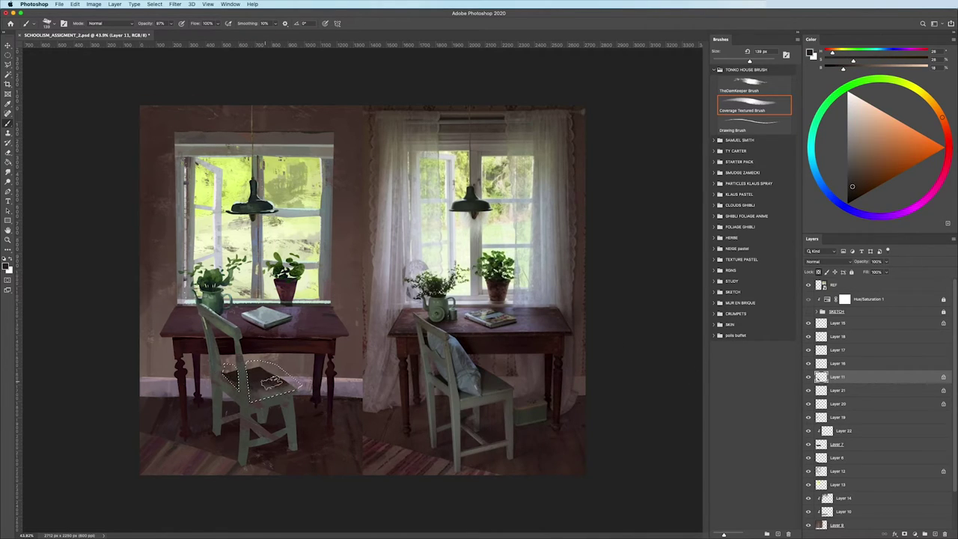
left_click(848, 194)
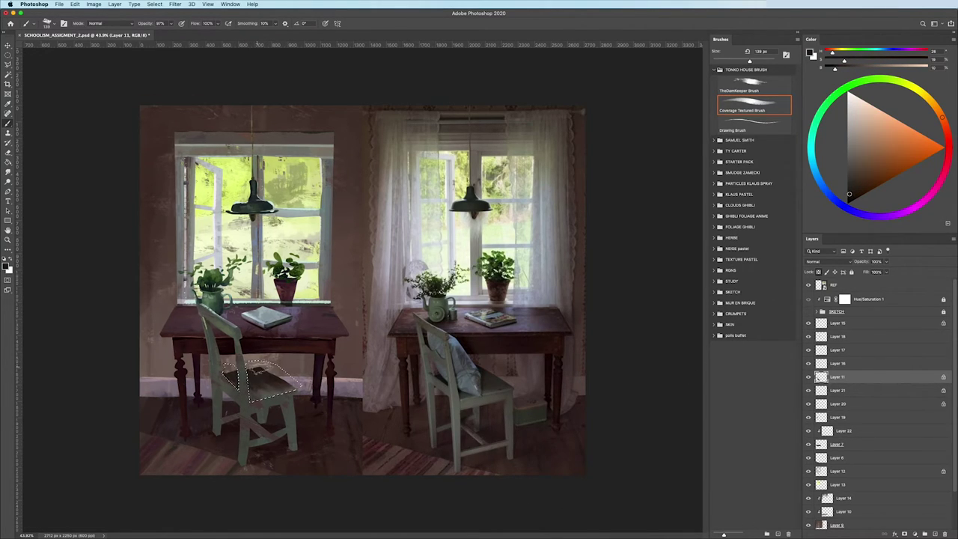
left_click_drag(261, 382, 218, 370)
- Pick a very dark red for painting the seat
scroll(107, 305, "down", 3)
scroll(111, 324, "up", 3)
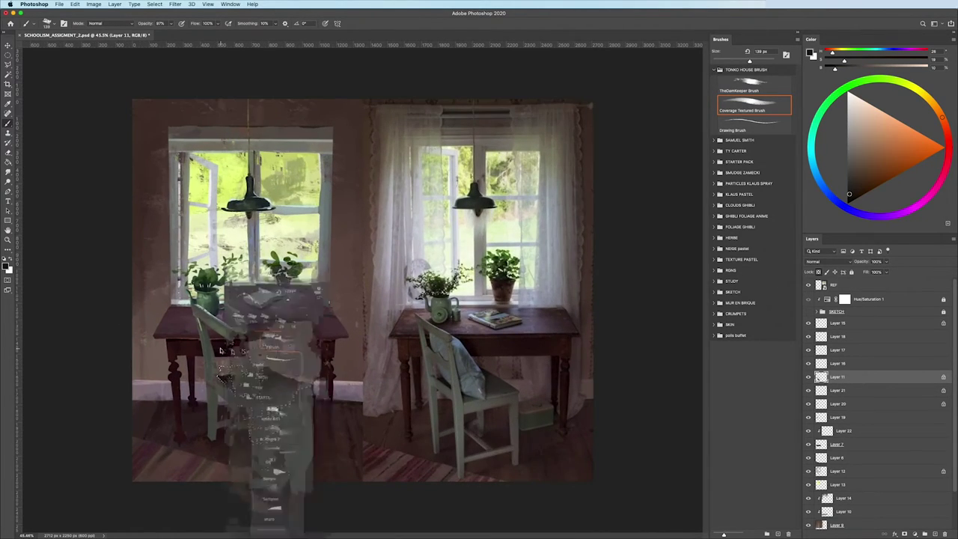
left_click(223, 341, "alt")
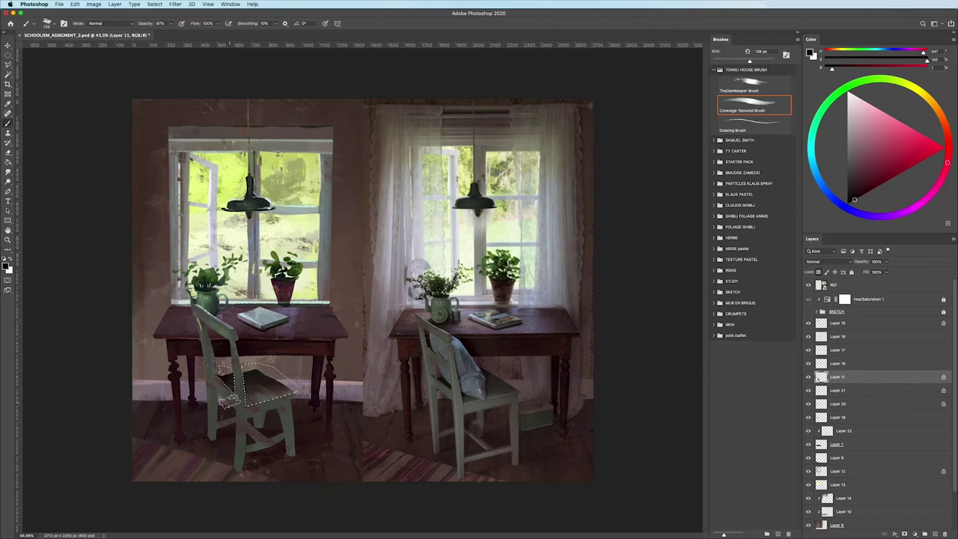
scroll(93, 323, "down", 3)
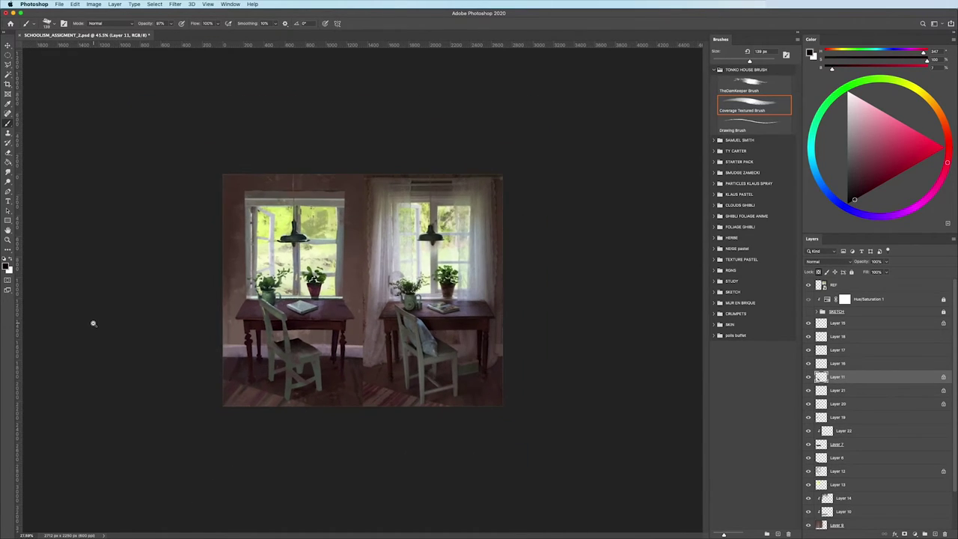
scroll(93, 323, "up", 2)
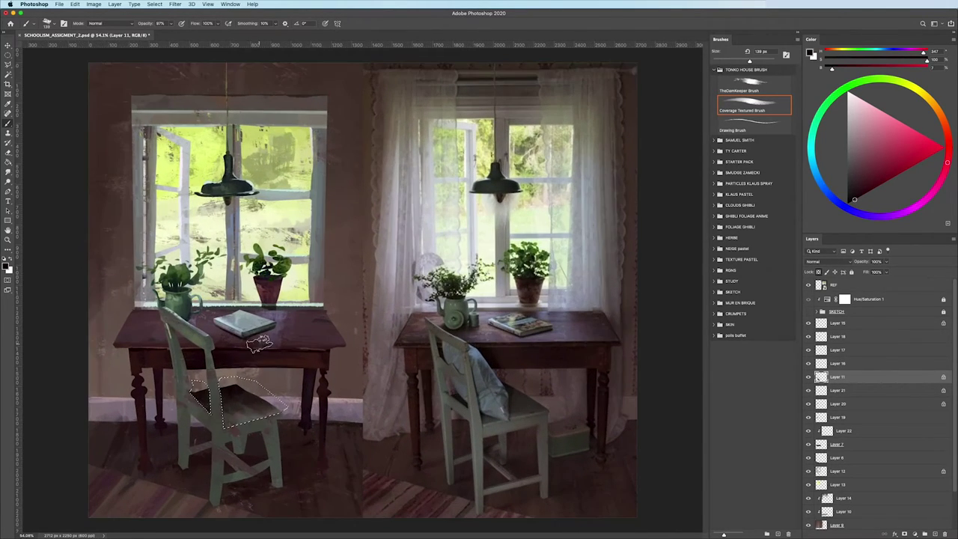
scroll(80, 272, "up", 2)
- Shrink the brush, set 84% opacity and sample browns from the chair seat
left_click_drag(254, 410, 234, 401)
key("8")
key("4")
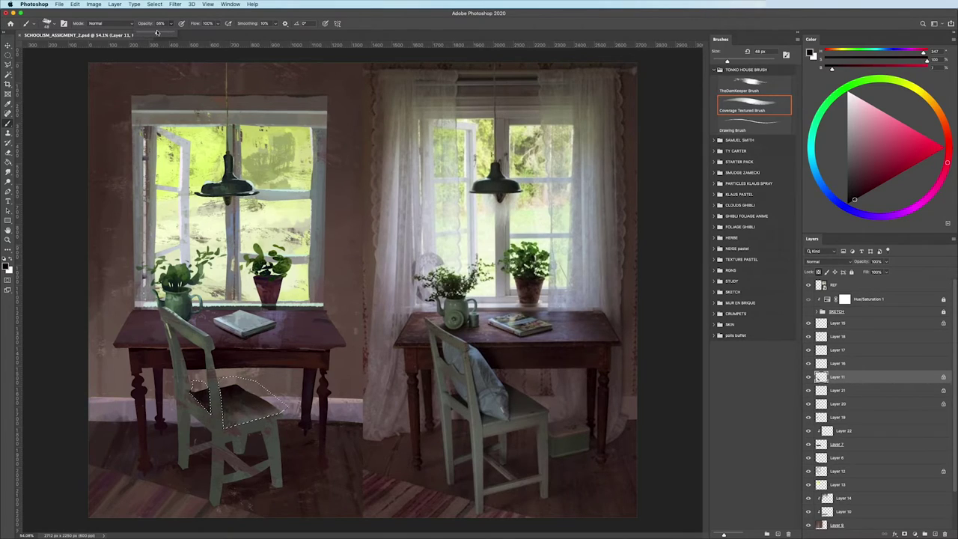
left_click(234, 401, "alt")
left_click(254, 416, "alt")
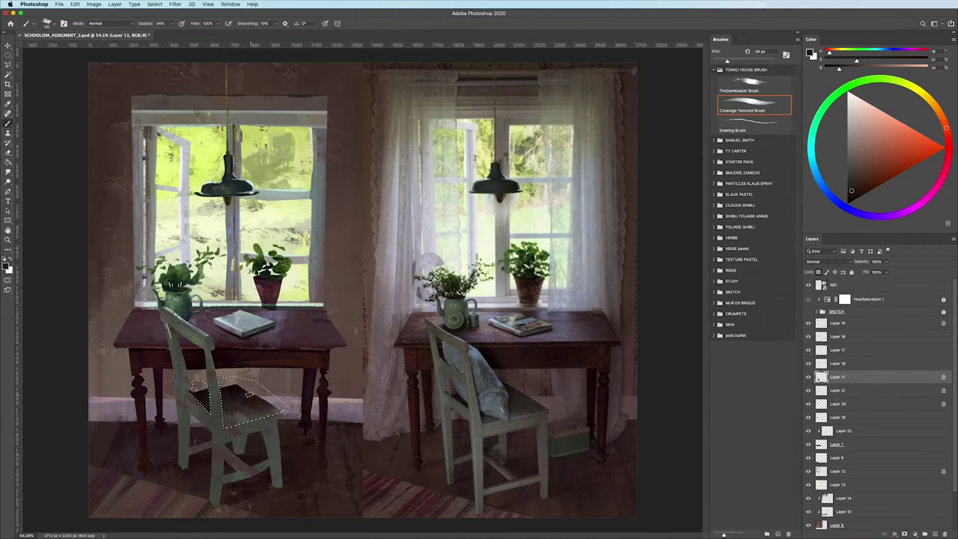
left_click(249, 394, "alt")
left_click(263, 432, "alt")
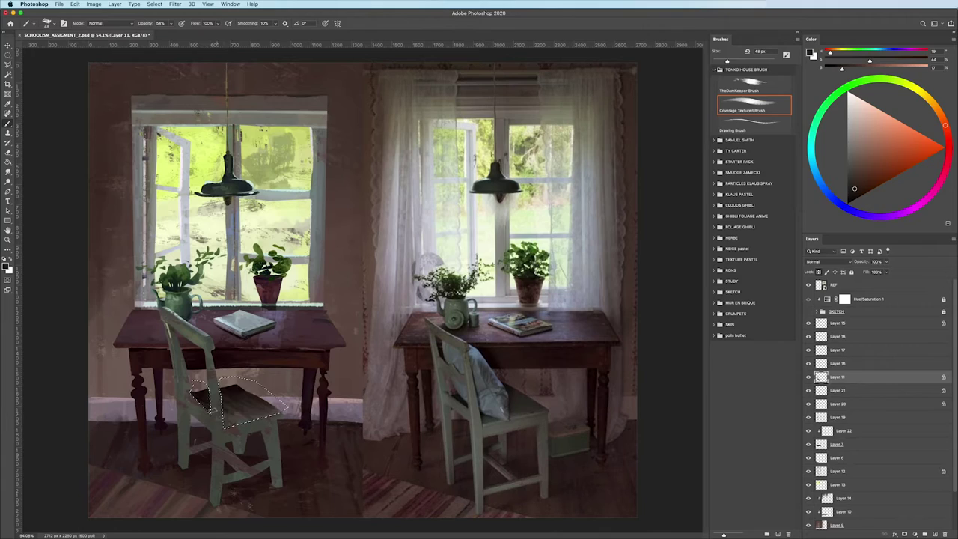
- Sample muted and deep red-browns from the seat for its shadows
left_click(251, 407, "alt")
left_click(246, 400, "alt")
left_click(249, 406, "alt")
left_click(245, 404, "alt")
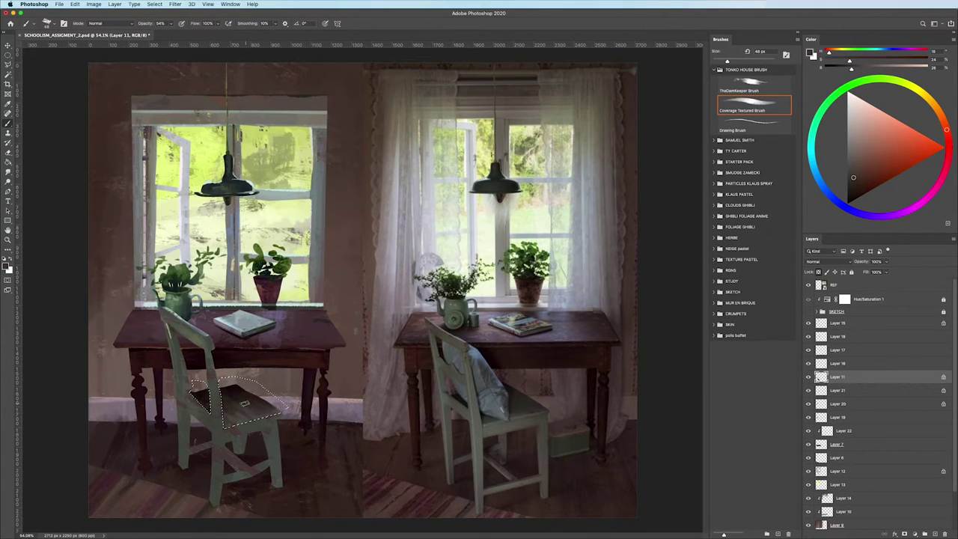
left_click(241, 387, "alt")
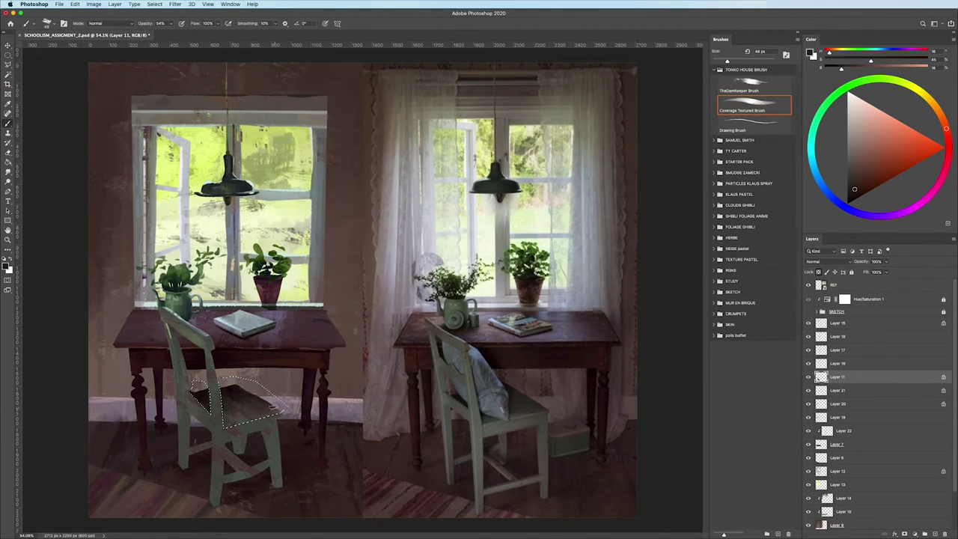
left_click(228, 388, "alt")
left_click(234, 399, "alt")
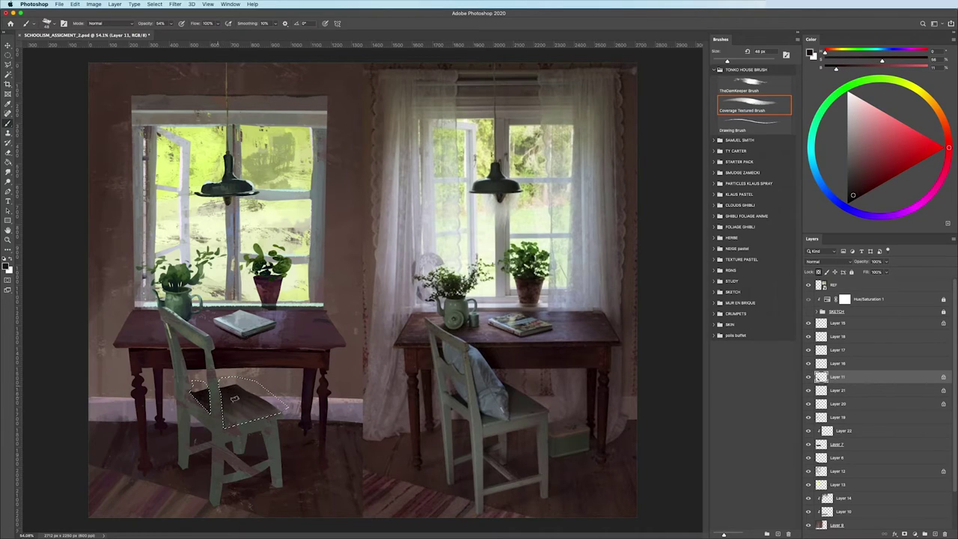
left_click(199, 398, "alt")
left_click(221, 415, "alt")
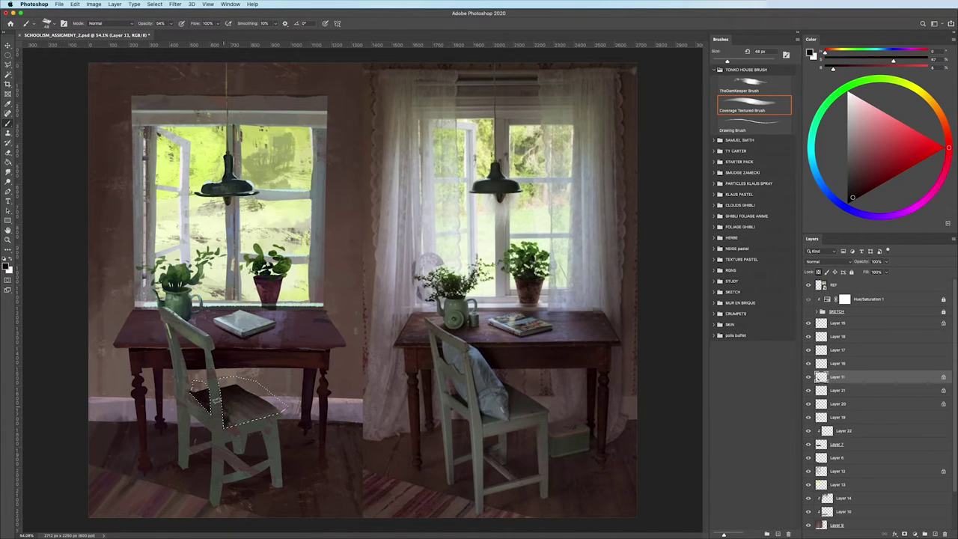
scroll(85, 352, "down", 1)
scroll(66, 342, "down", 4)
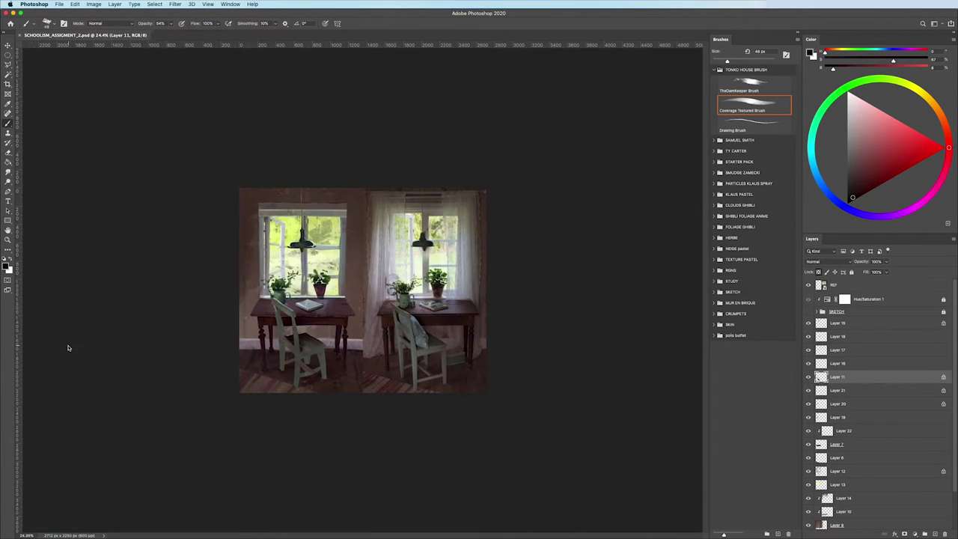
scroll(314, 374, "up", 1)
scroll(314, 374, "up", 2)
- Lasso the chair seat's front edge, paint it in the frame's pale grey-teal, then deselect
key("l")
scroll(329, 374, "up", 1)
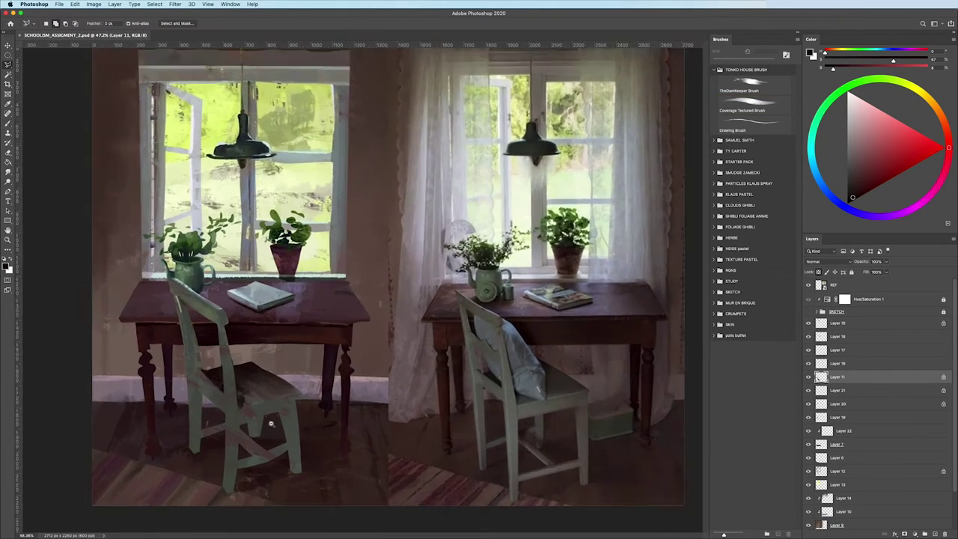
scroll(340, 381, "up", 1)
mouse_move(338, 377)
left_mouse_down()
mouse_move(249, 404)
mouse_move(337, 378)
left_mouse_up()
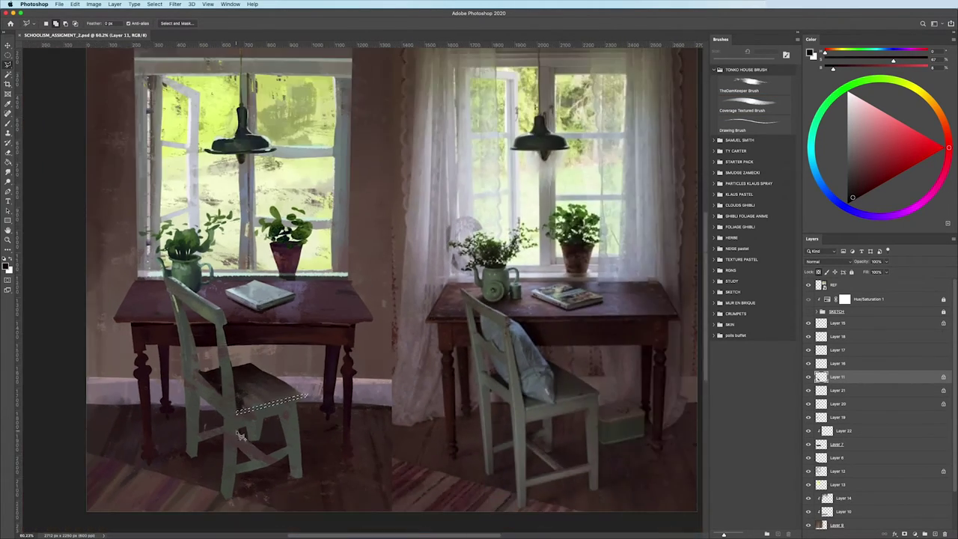
scroll(299, 404, "down", 2)
key("b")
left_click(186, 289, "alt")
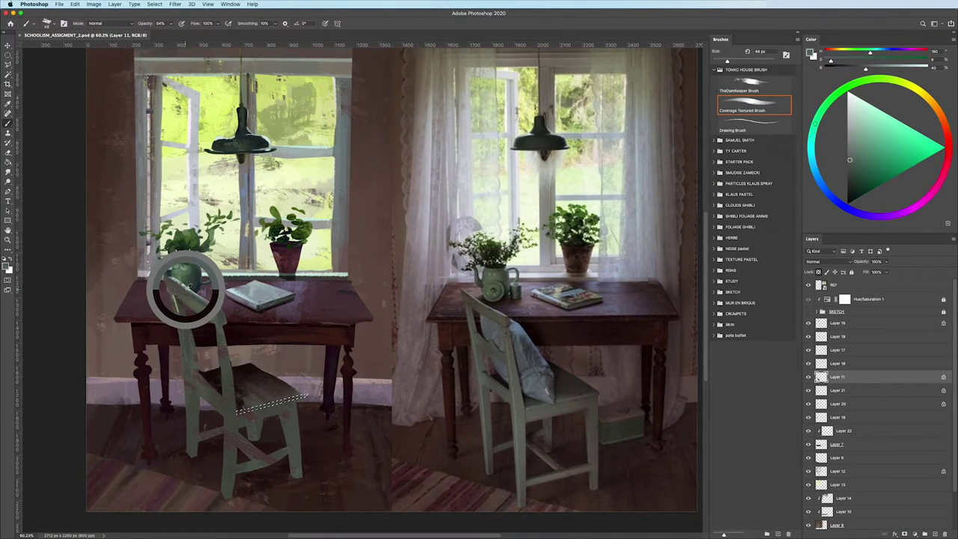
scroll(301, 396, "down", 5)
scroll(301, 397, "up", 5)
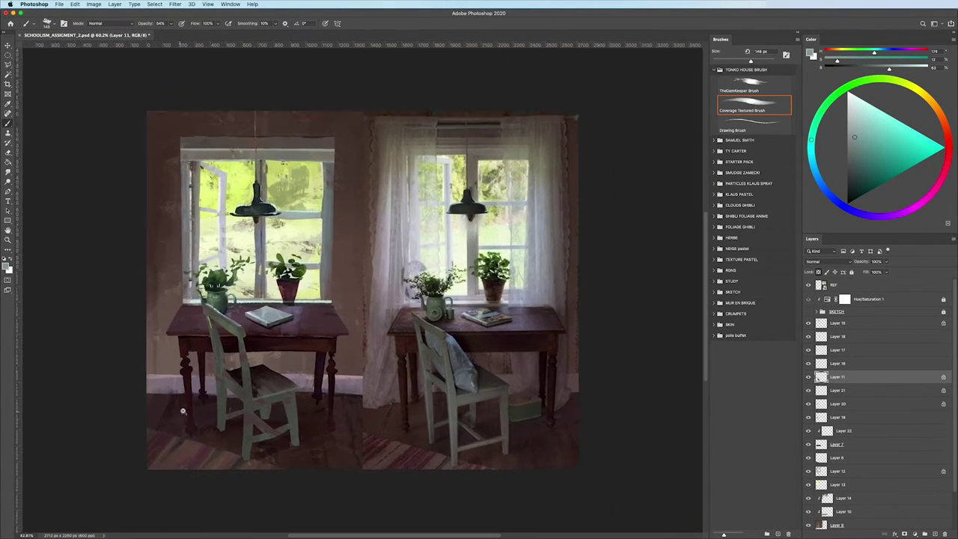
key("ctrl+d")
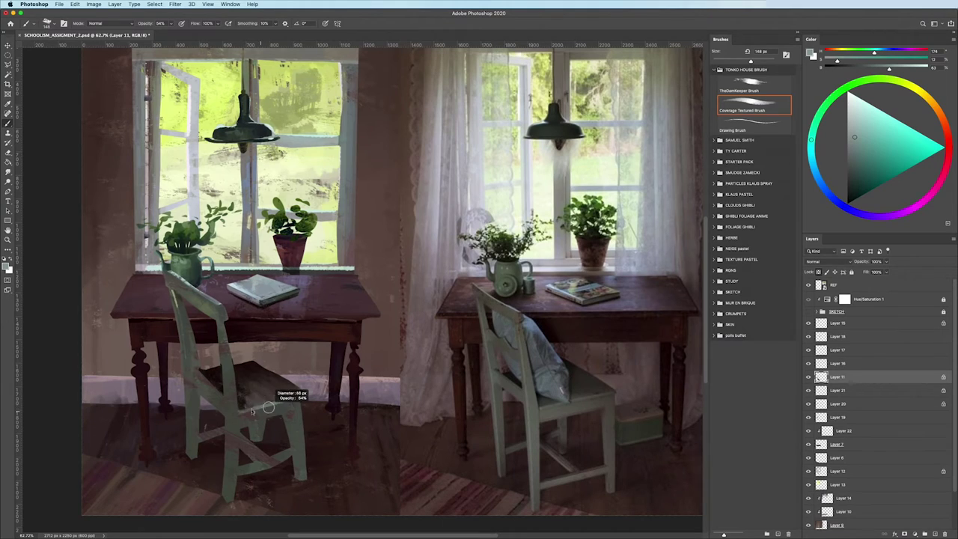
- Paint a light grey-green edge along the seat front using colours sampled from the chair
scroll(261, 395, "down", 5)
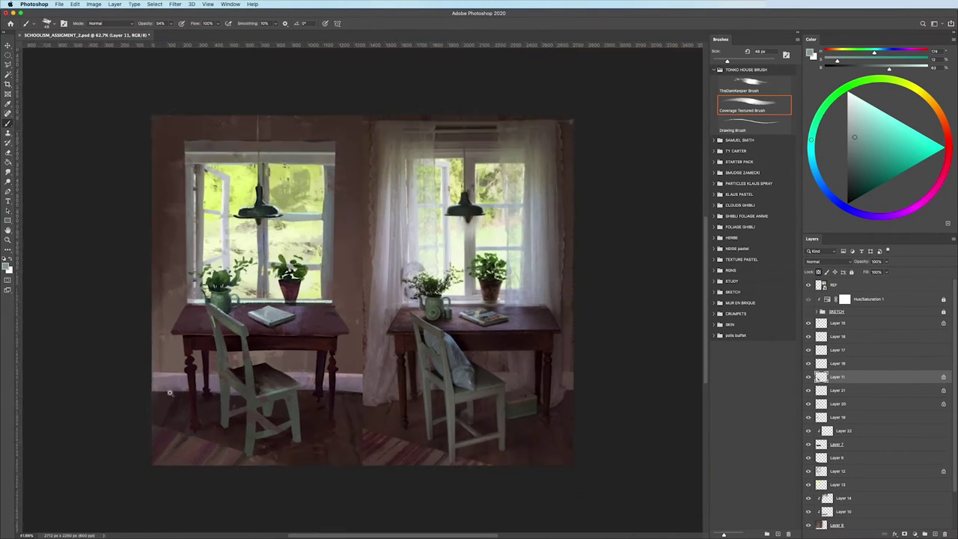
scroll(247, 408, "up", 4)
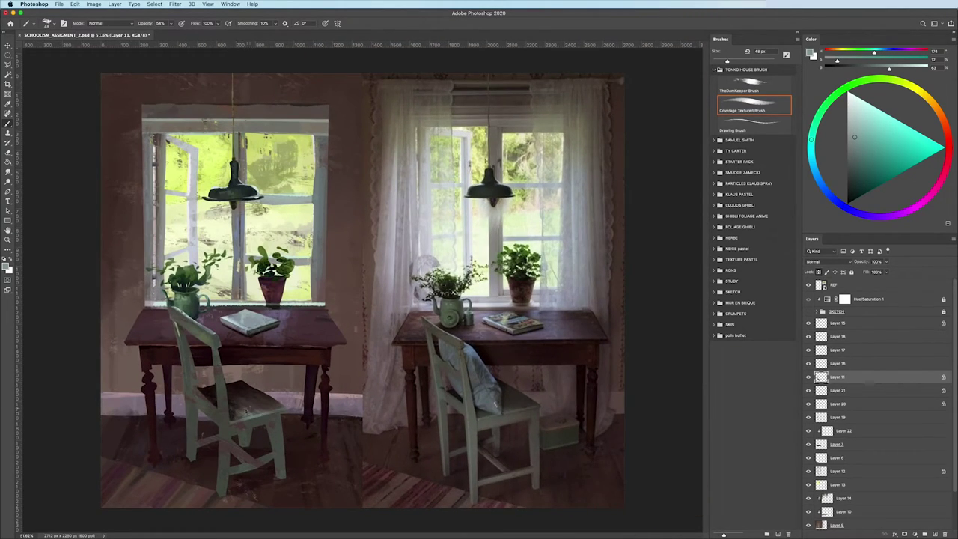
left_click(247, 410, "alt")
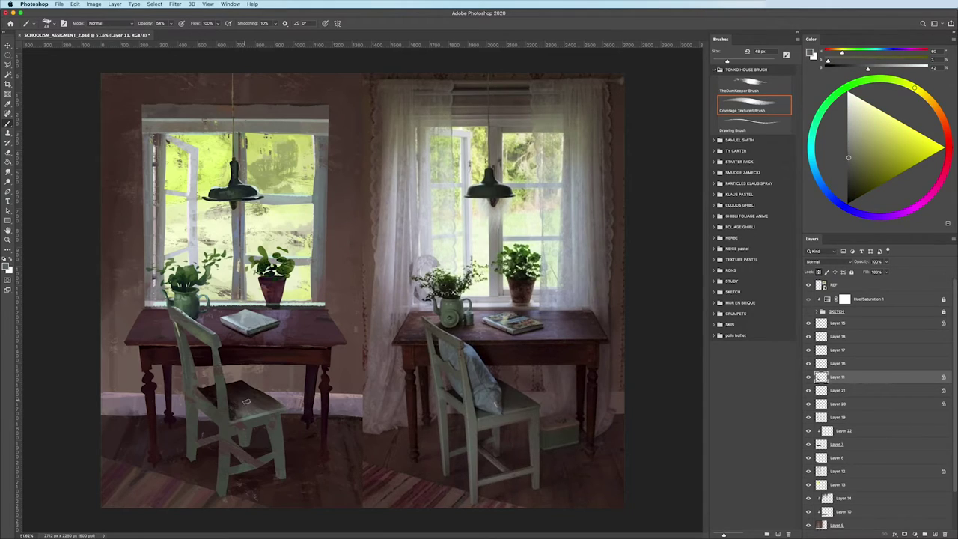
left_click(252, 400, "alt")
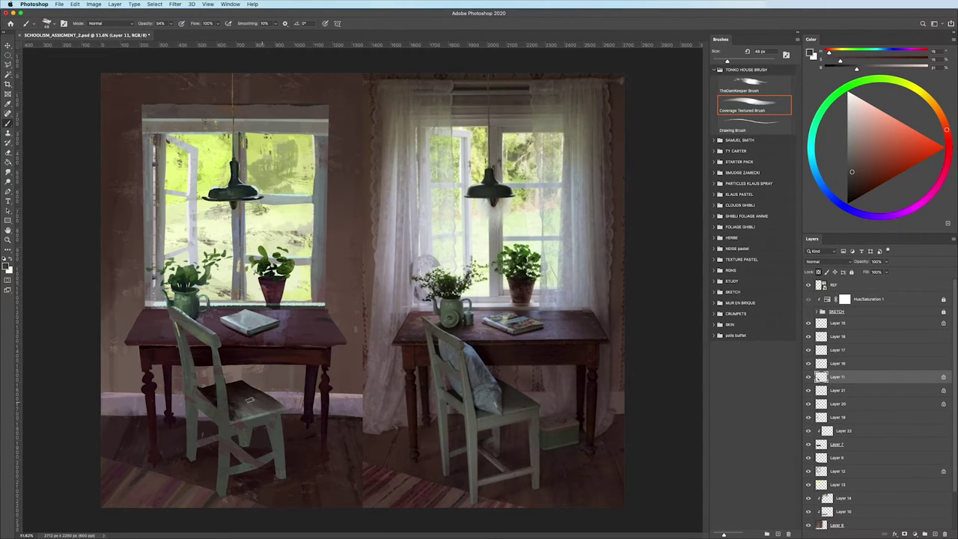
left_click(256, 414, "alt")
left_click_drag(257, 410, 276, 409)
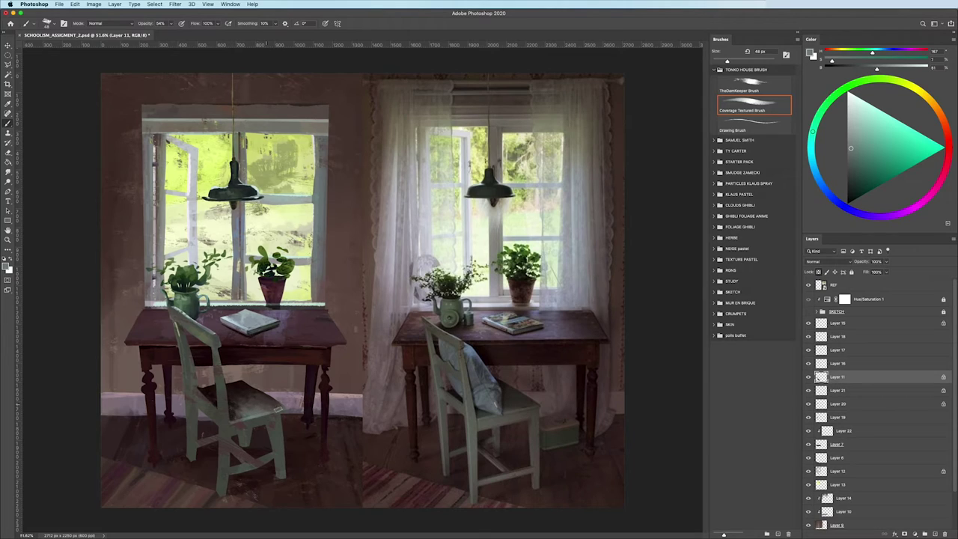
key("ctrl+minus")
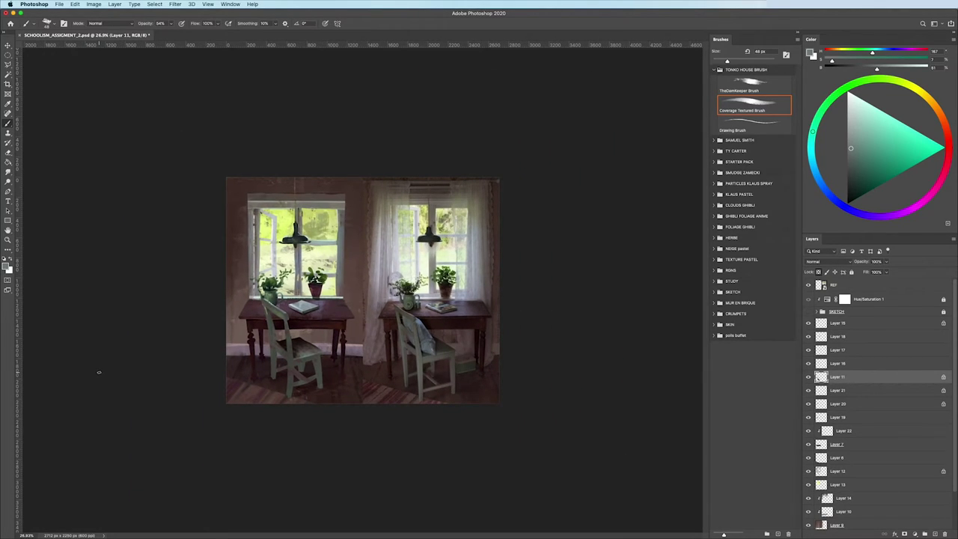
- Lasso the back part of the chair seat and enlarge the brush at softer opacity
key("l")
scroll(280, 354, "up", 5)
mouse_move(257, 276)
left_mouse_down()
mouse_move(309, 346)
mouse_move(258, 283)
left_mouse_up()
mouse_move(330, 255)
left_mouse_down()
mouse_move(337, 364)
mouse_move(340, 257)
left_mouse_up()
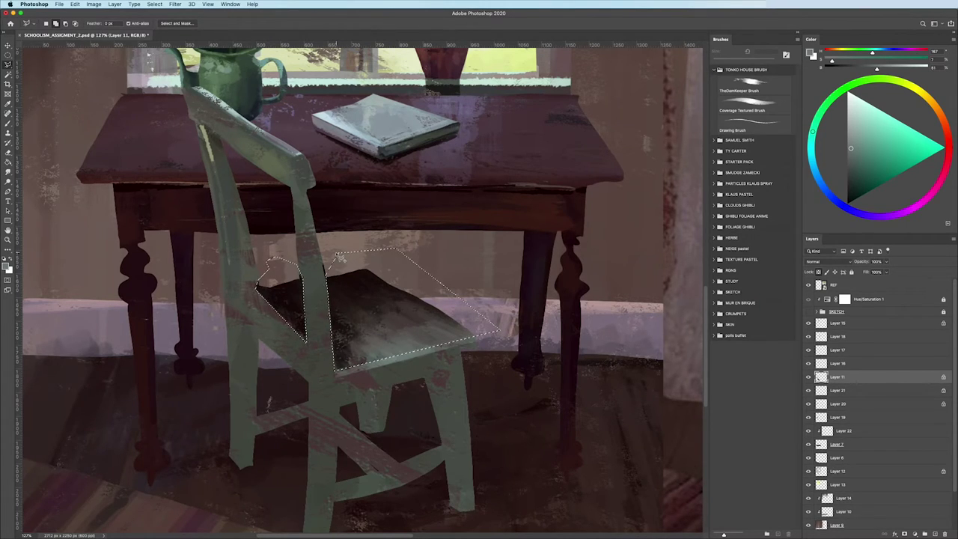
key("b")
scroll(253, 374, "down", 5)
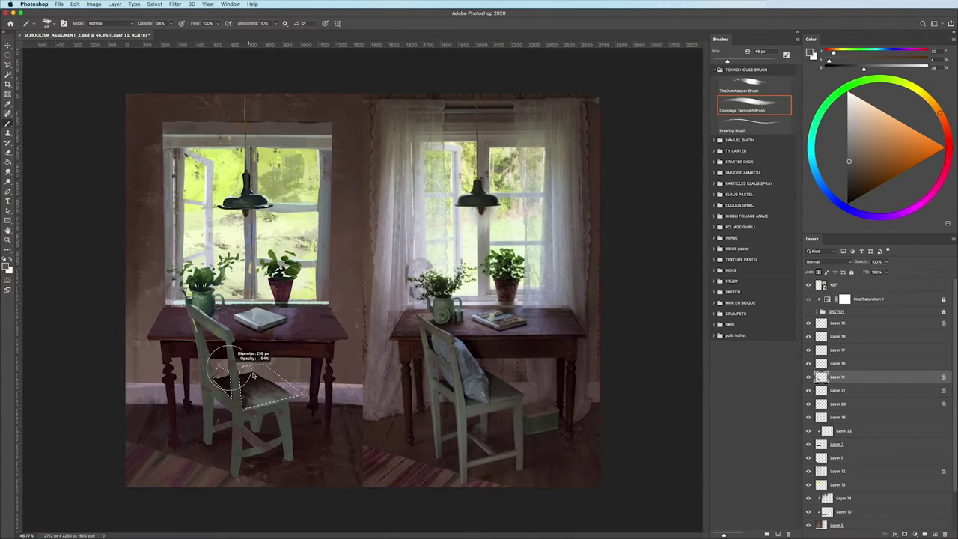
left_click_drag(253, 375, 271, 365)
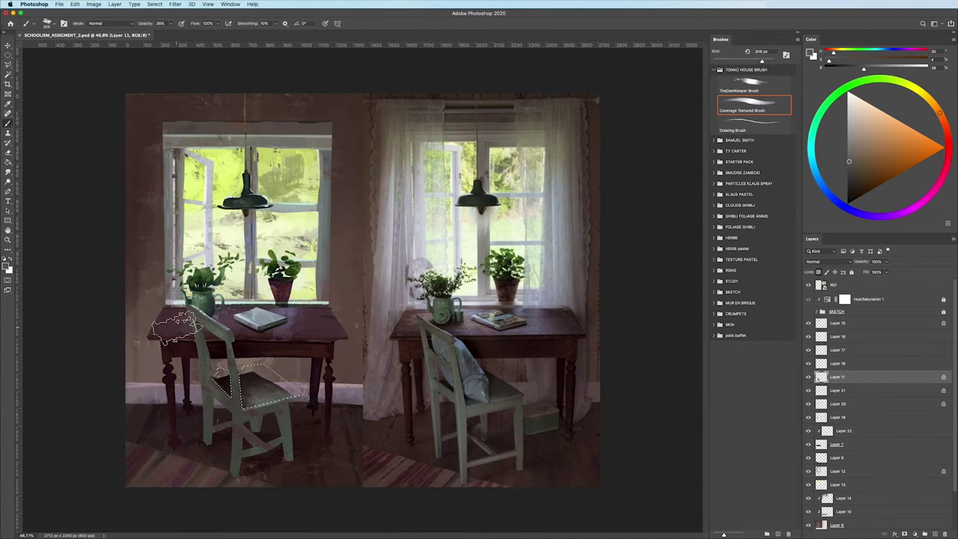
scroll(112, 344, "down", 3)
scroll(120, 367, "up", 5)
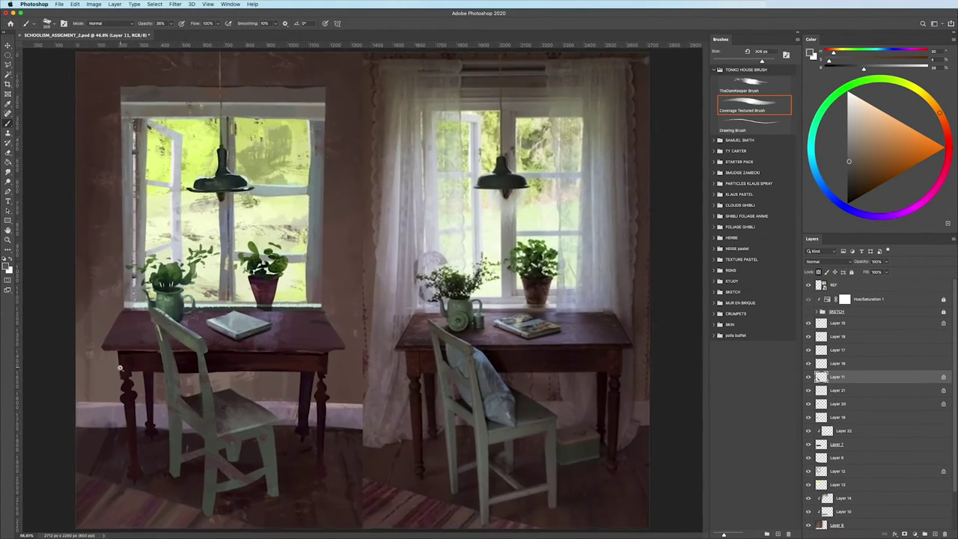
- Shade the seat in saturated dark red-brown with a ~78 px brush at 78% opacity
right_click(74, 351)
key("Escape")
left_click(236, 408, "alt")
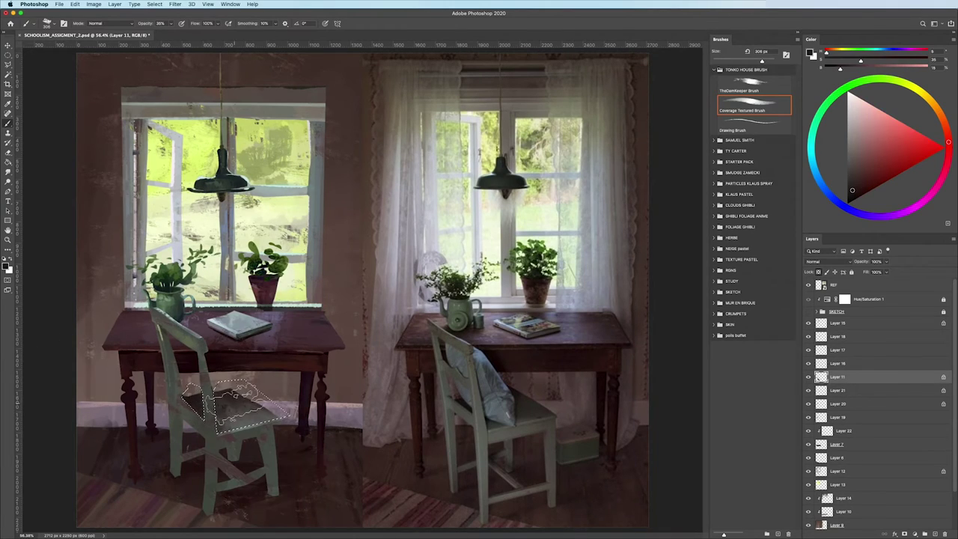
mouse_move(182, 395)
left_mouse_down()
mouse_move(168, 397)
mouse_move(210, 397)
left_mouse_up()
left_click(202, 389, "alt")
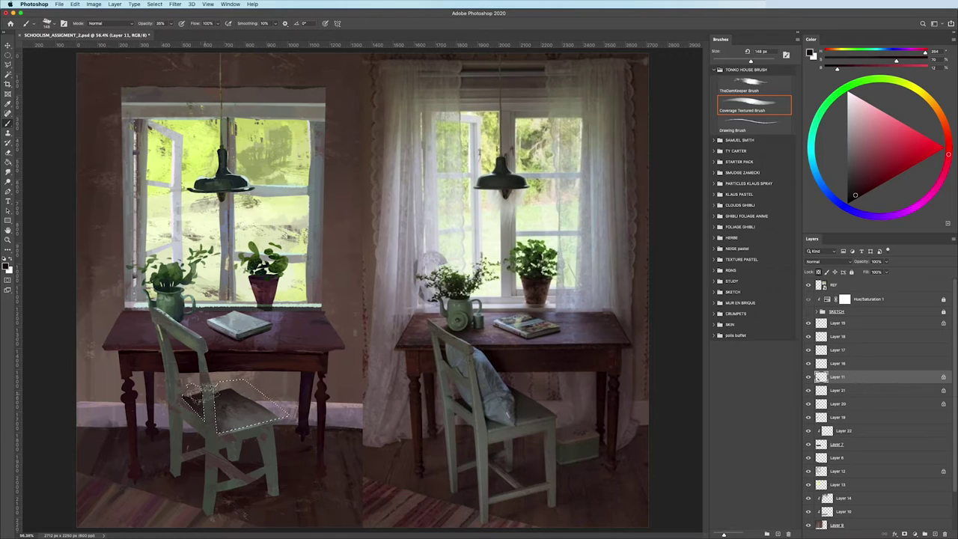
key("7")
key("8")
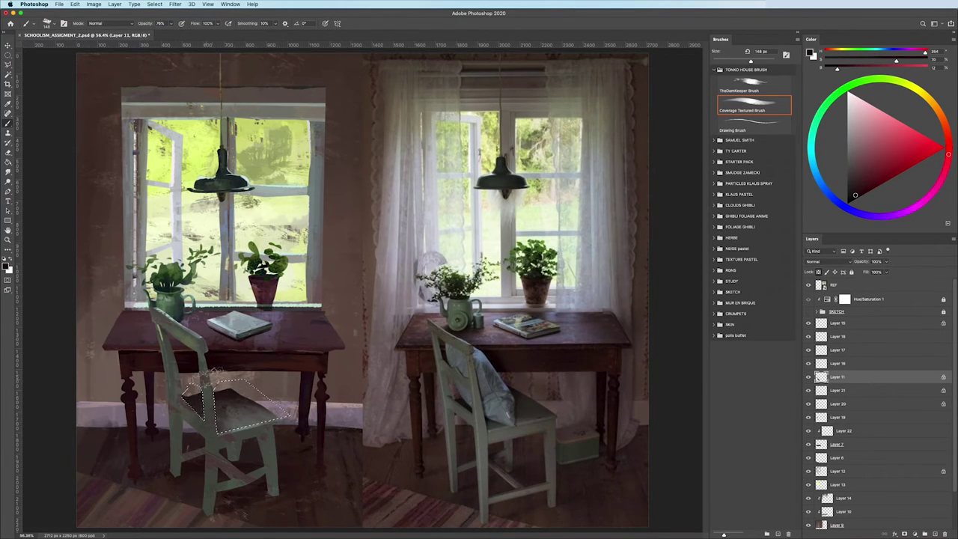
left_click_drag(139, 449, 113, 399)
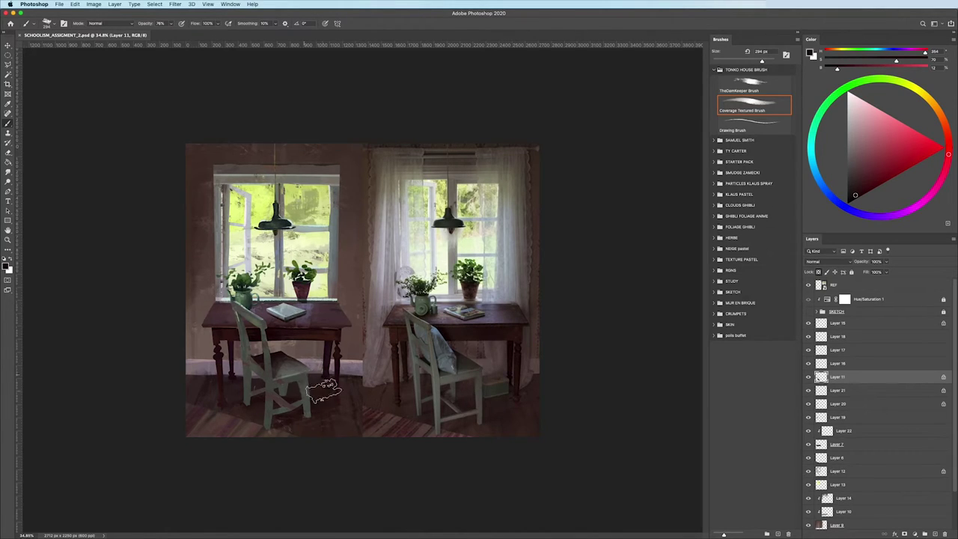
- With the fine Drawing Brush, paint the chair in muted dark orange and green-grey
left_click(752, 124)
scroll(273, 416, "up", 2)
left_click(289, 425, "alt")
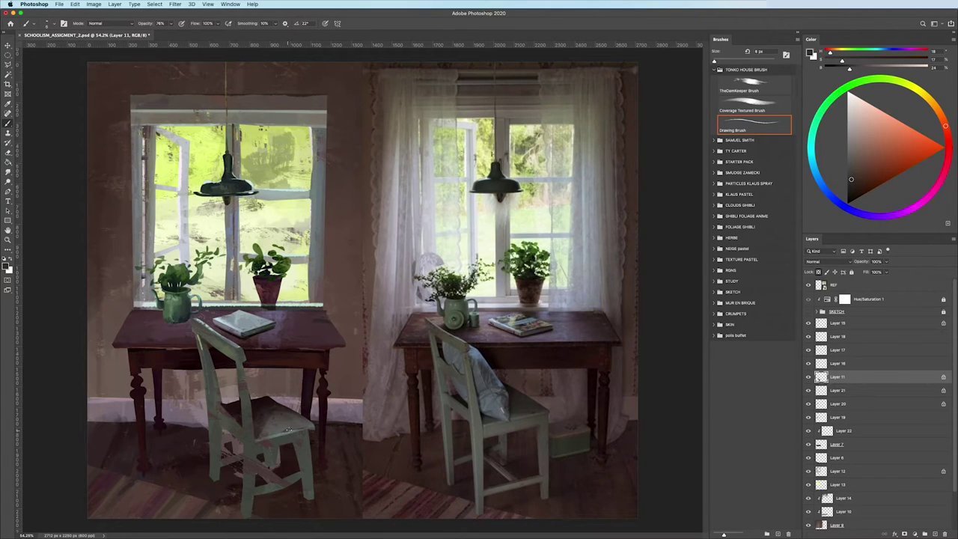
scroll(304, 438, "up", 2)
left_click(299, 435, "alt")
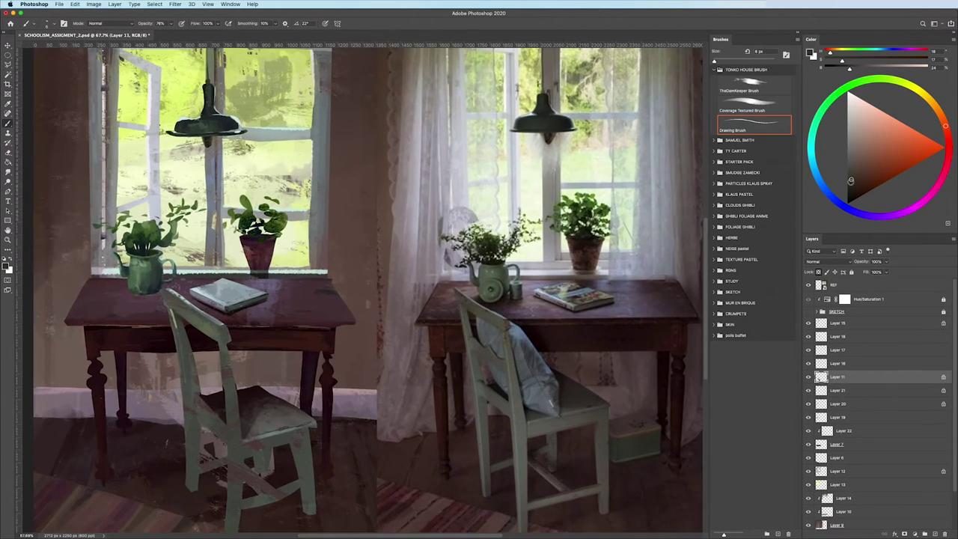
scroll(288, 432, "up", 2)
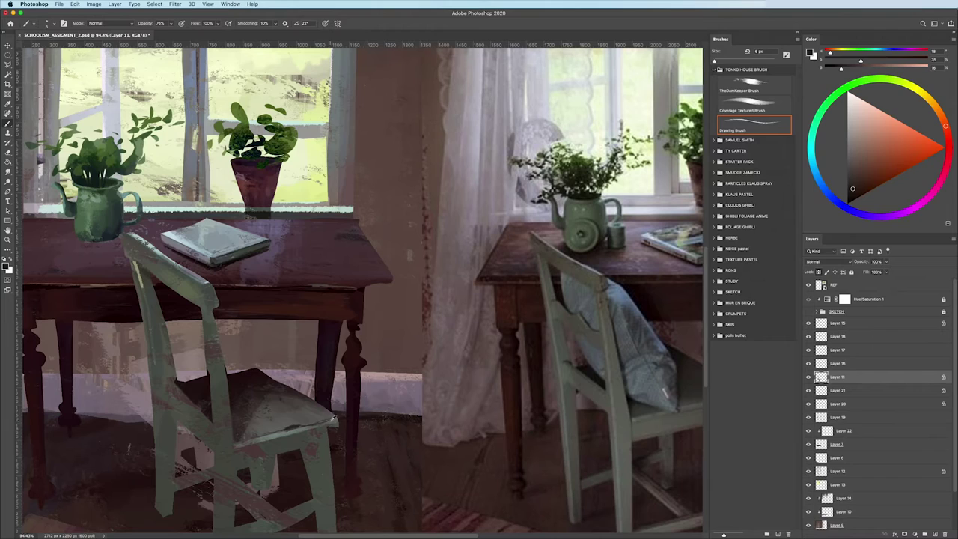
left_click(334, 421, "alt")
left_click(293, 423, "alt")
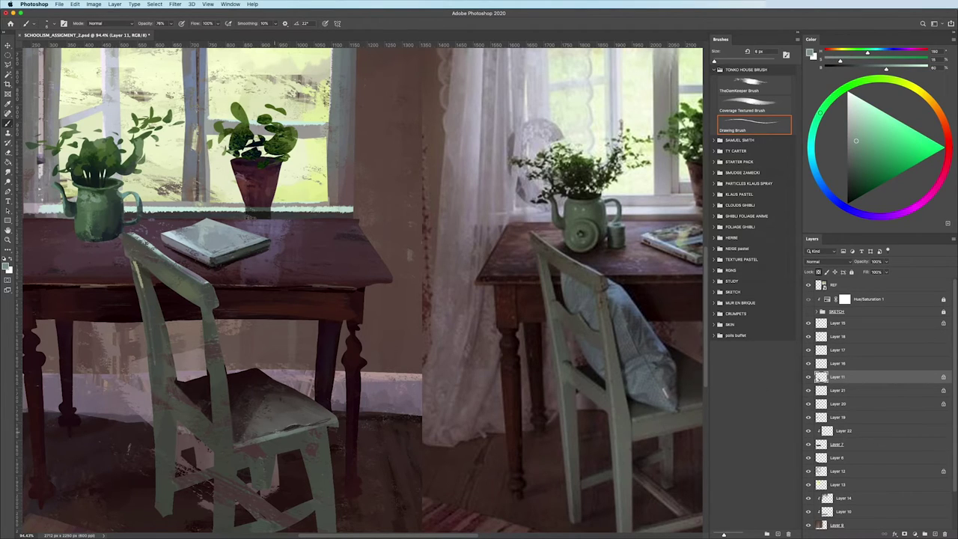
- Add chair detail in a deep, rich brown and muted green
scroll(193, 474, "down", 3)
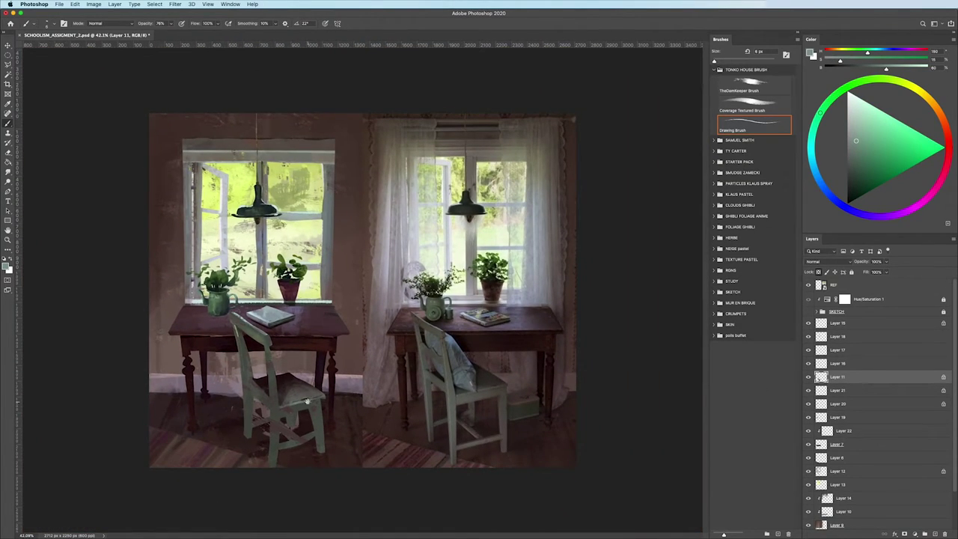
scroll(306, 402, "up", 2)
left_click(299, 395, "alt")
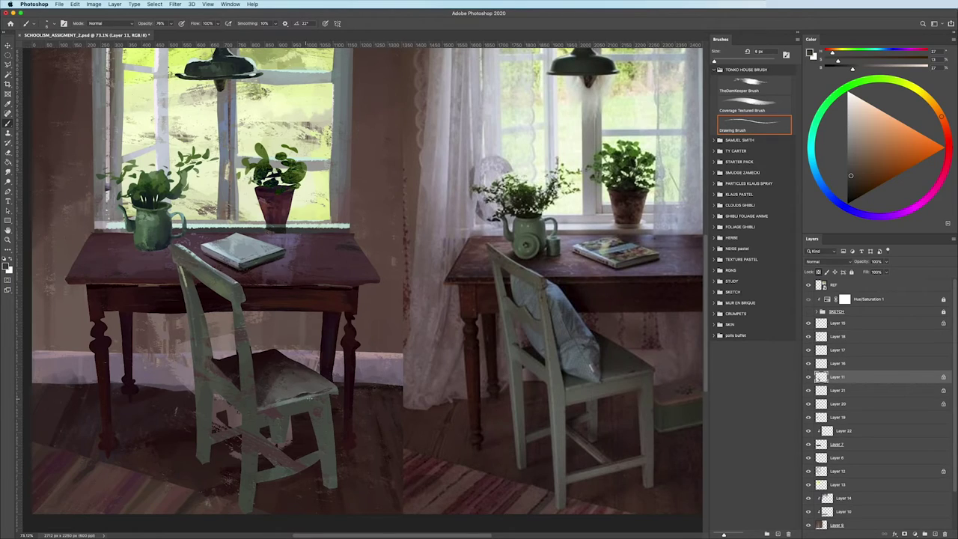
left_click(319, 407, "alt")
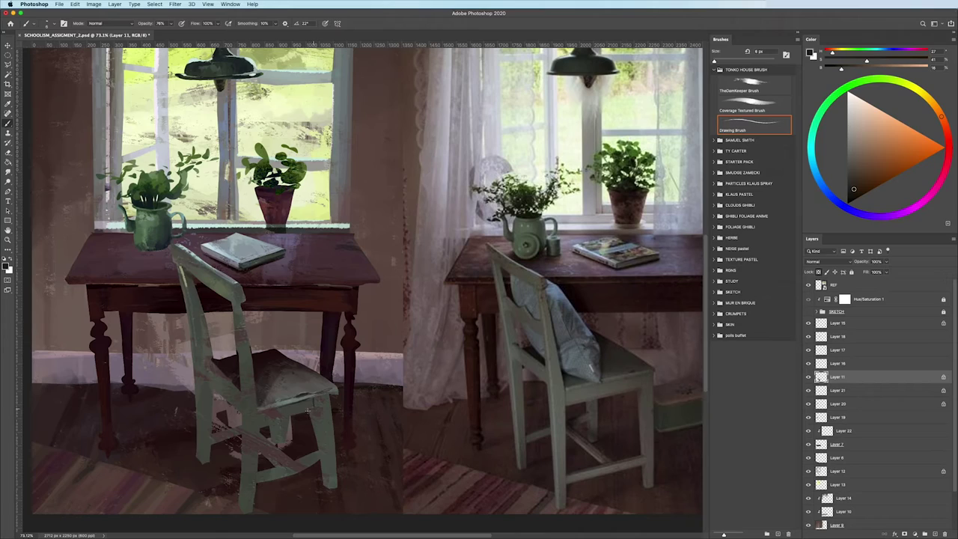
left_click(299, 419, "alt")
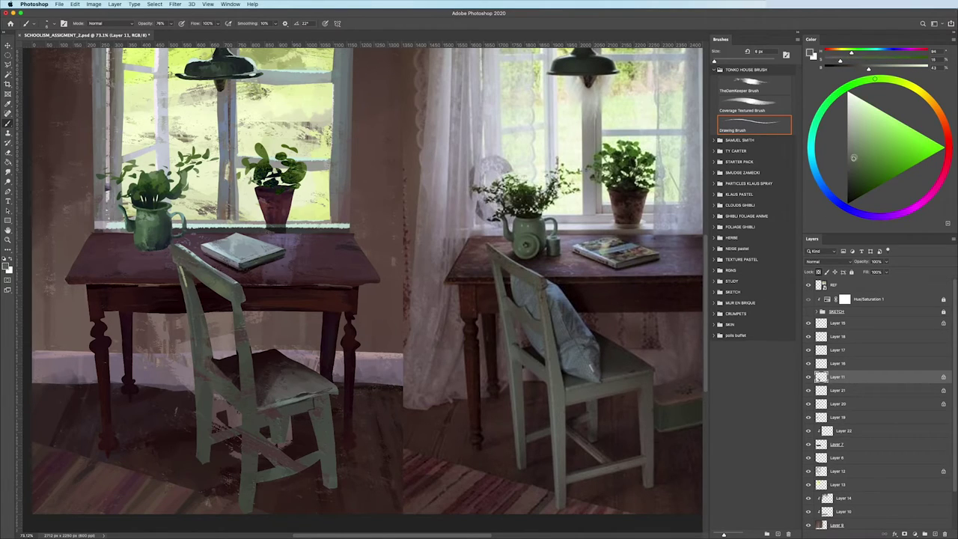
- Paint with the Coverage Textured Brush in green and a darker, saturated red-brown
left_click(753, 110)
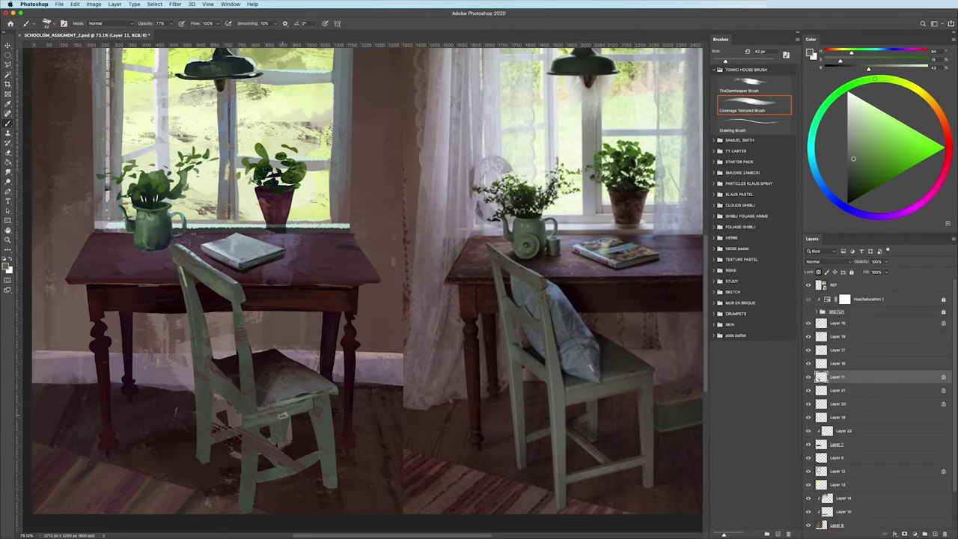
left_click(698, 281, "alt")
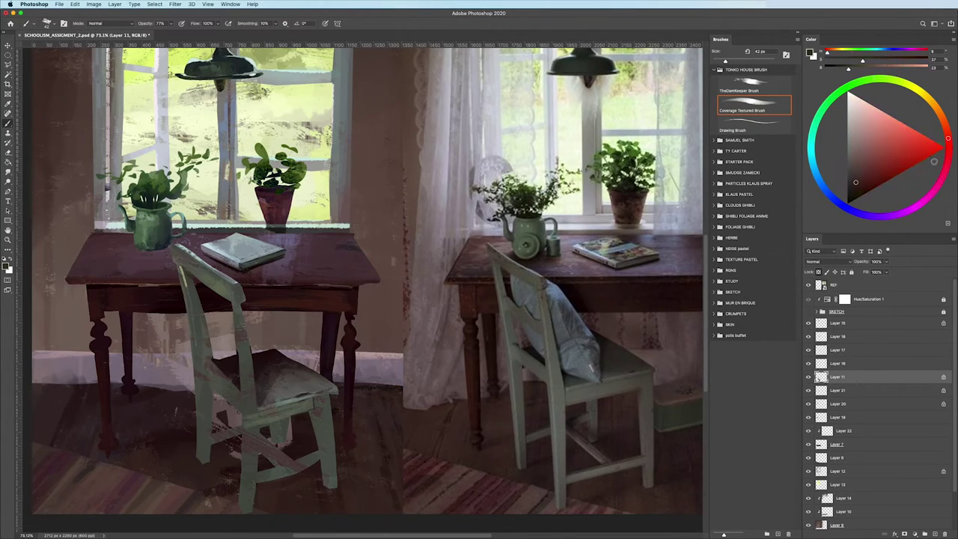
left_click(305, 405, "alt")
left_click(303, 404, "alt")
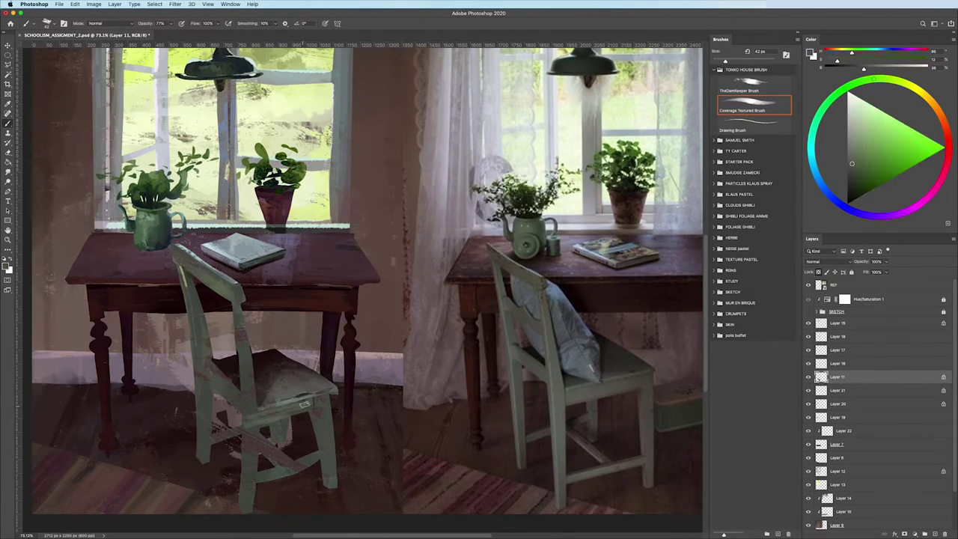
left_click(287, 440, "alt")
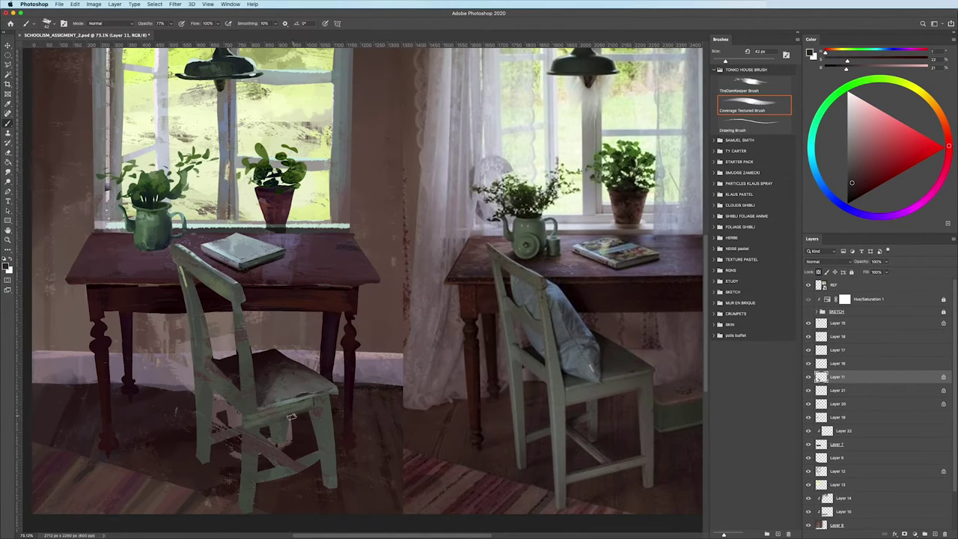
left_click(853, 190)
scroll(299, 412, "up", 3)
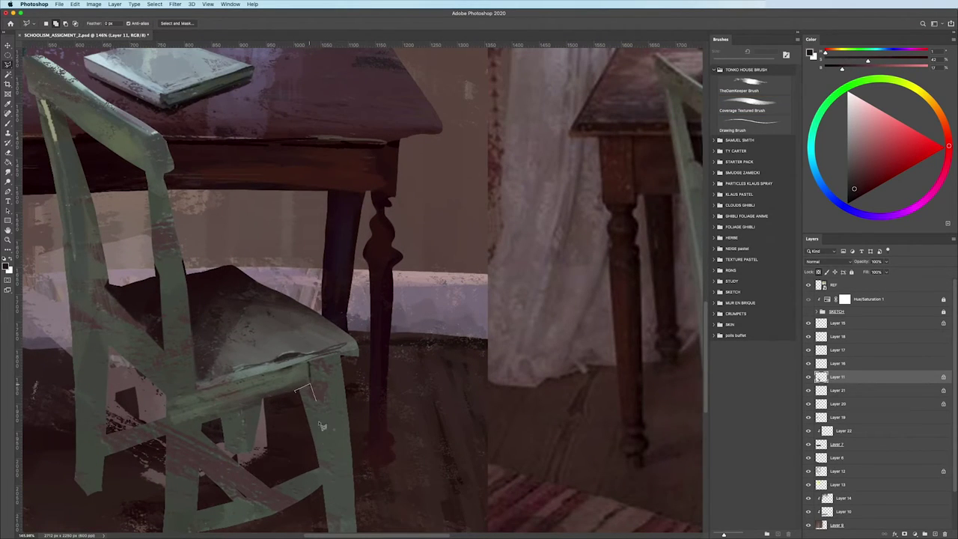
- Outline the chair's rear leg with a Polygonal Lasso selection
key("l")
scroll(69, 389, "right", 5)
scroll(69, 389, "left", 5)
left_click(218, 289)
left_click(232, 283)
left_click(255, 376)
left_click(264, 458)
left_click(238, 453)
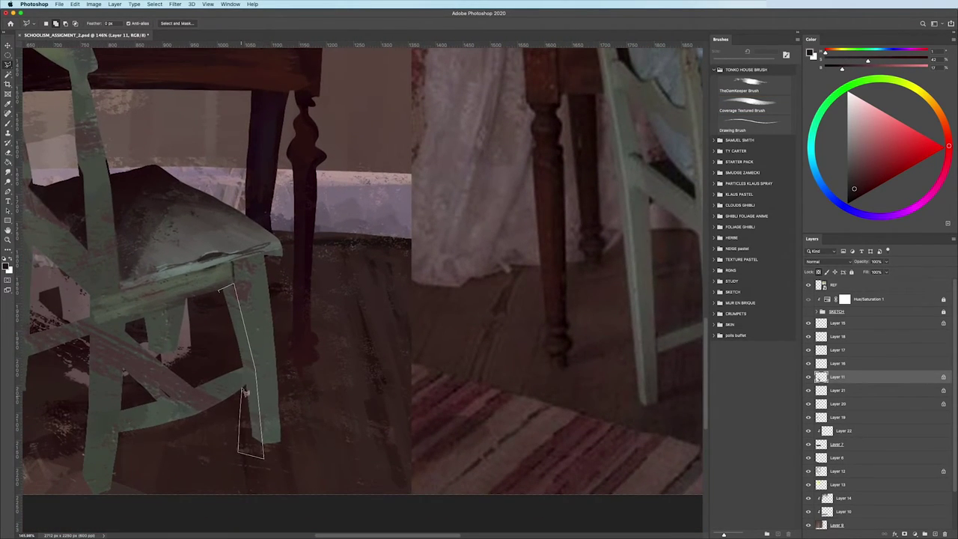
left_click(219, 289)
scroll(226, 337, "down", 3)
- Paint inside the rear-leg selection with a pale cyan tone
key("b")
scroll(263, 427, "down", 1)
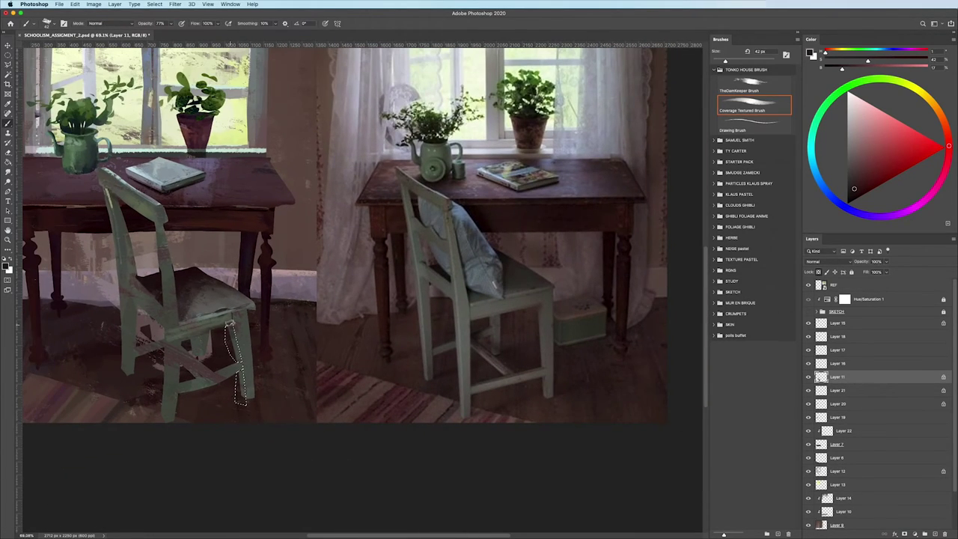
left_click(848, 137)
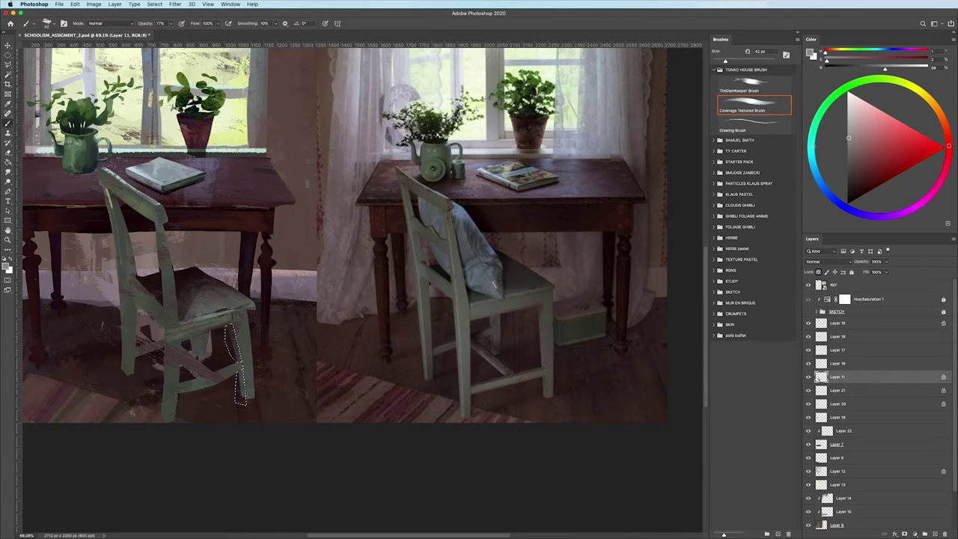
left_click(810, 146)
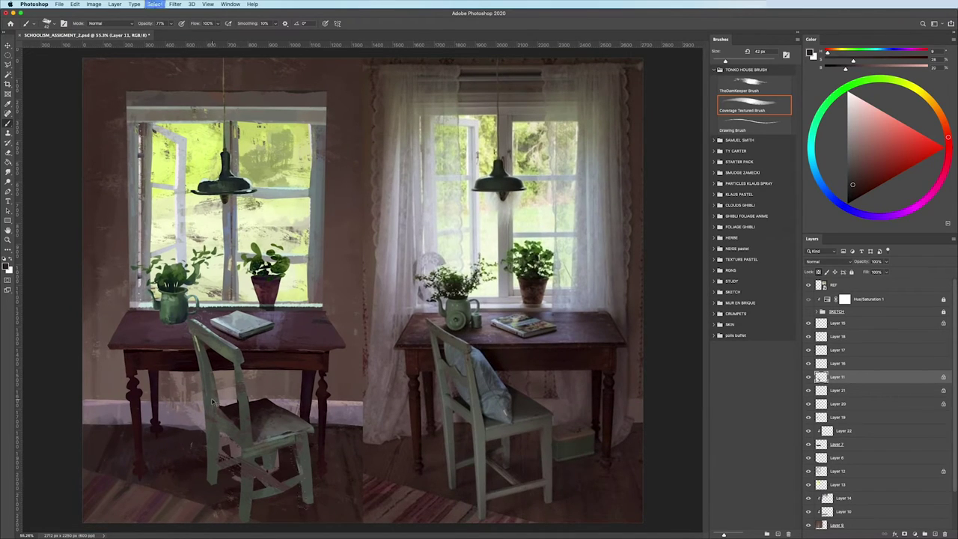
scroll(212, 401, "down", 3)
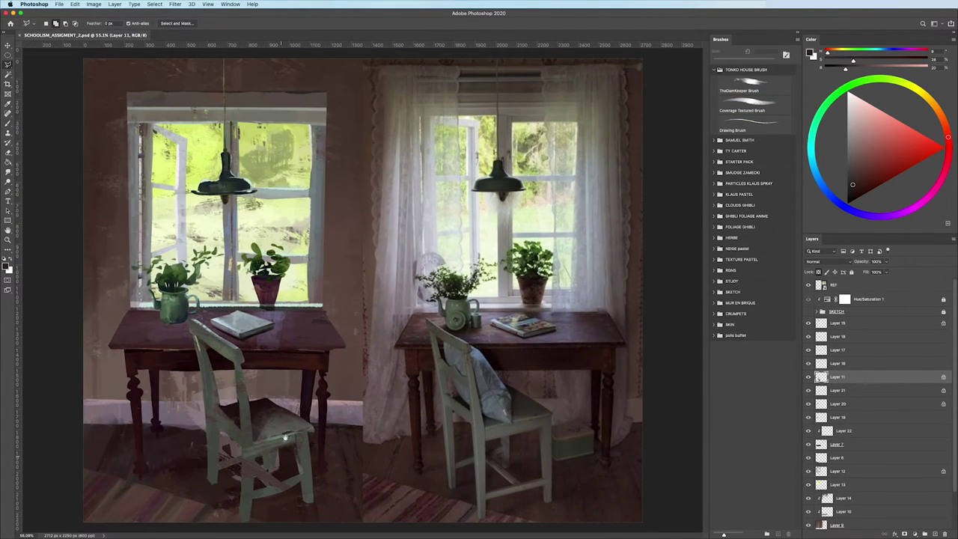
- Select the lower crossbar and paint it in muted brown and pale teal-grey
left_click(304, 476)
left_click(304, 478)
key("b")
left_click(275, 491, "alt")
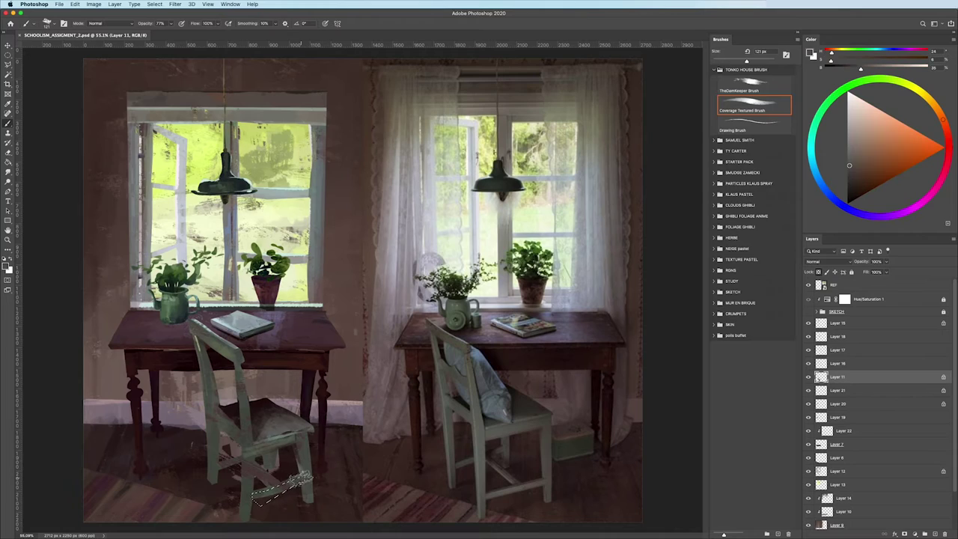
scroll(362, 290, "down", 3)
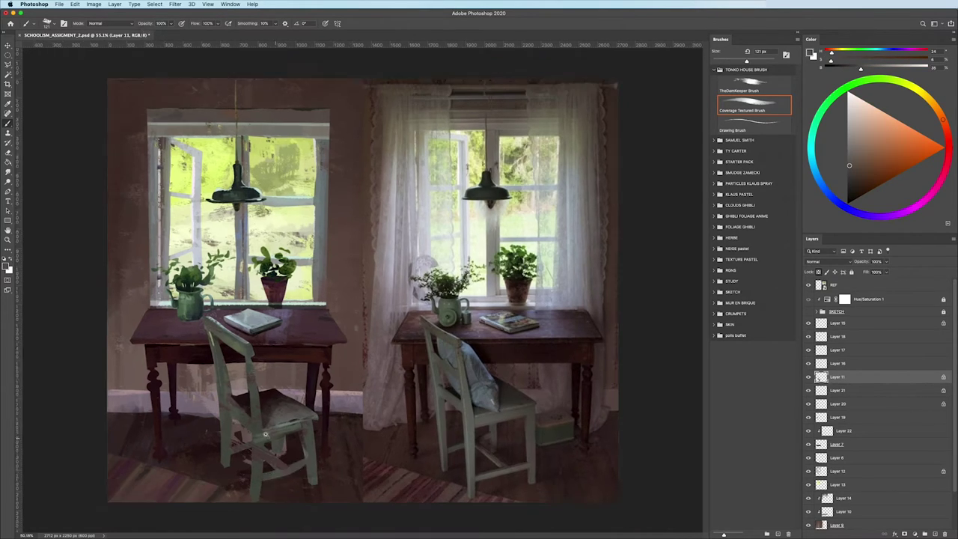
left_click(299, 440, "alt")
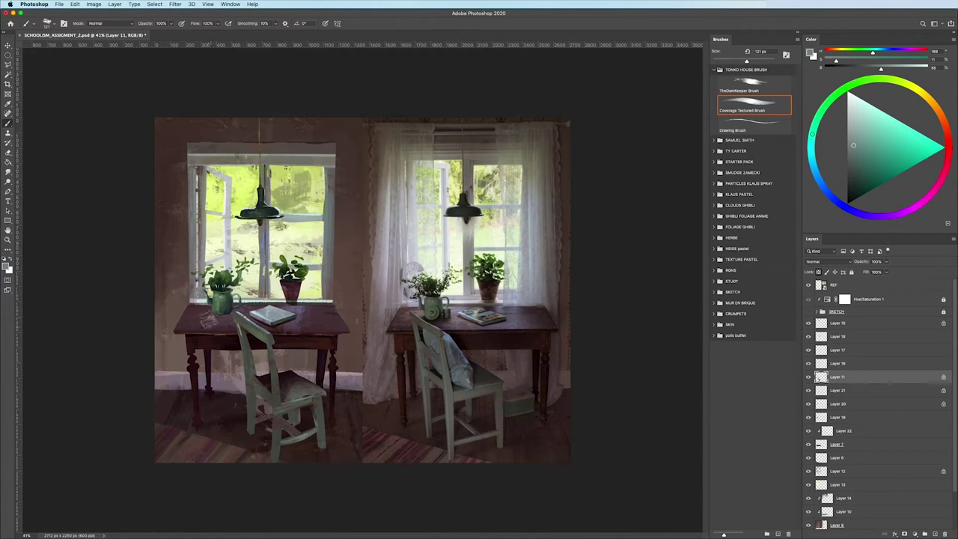
scroll(265, 427, "up", 3)
key("l")
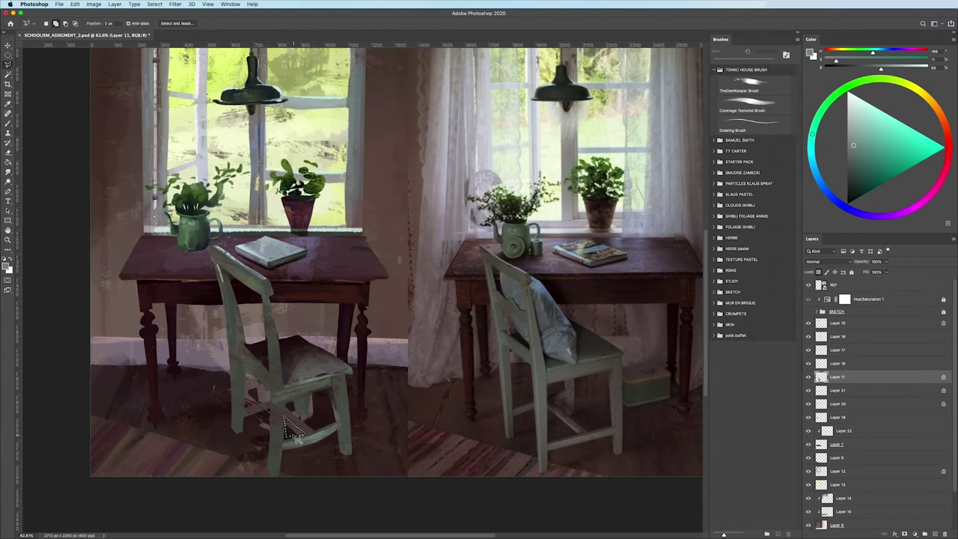
key("b")
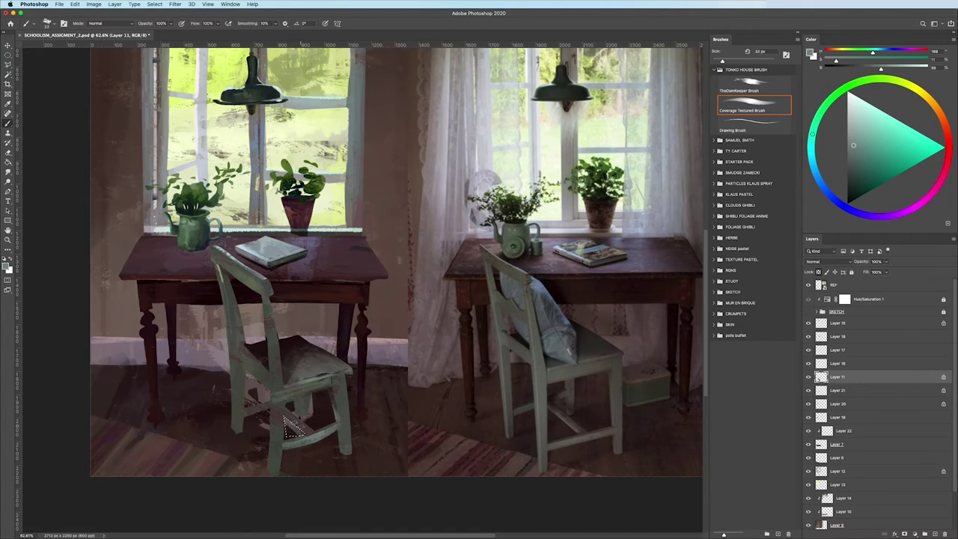
scroll(263, 433, "down", 3)
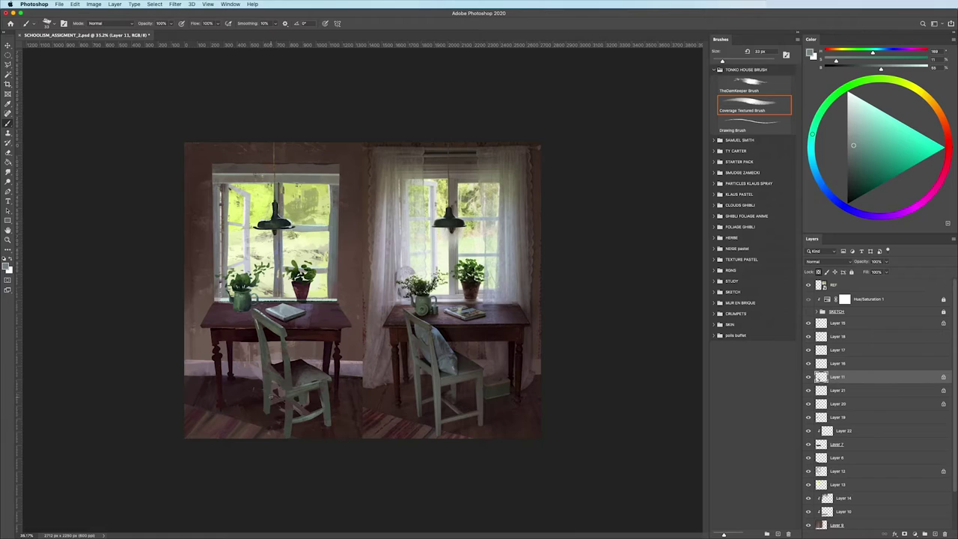
- Lasso the chair leg down to the floor, ready for painting
key("l")
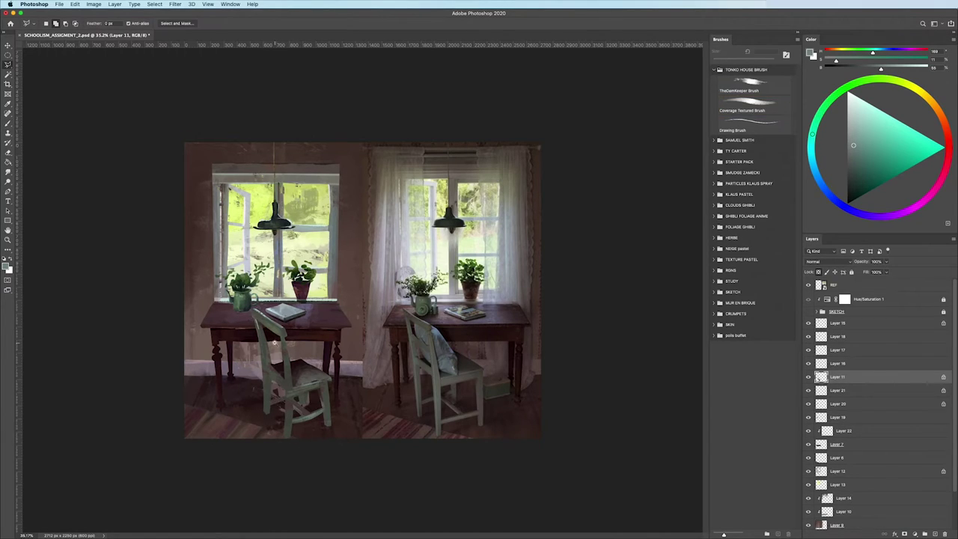
scroll(276, 423, "up", 2)
mouse_move(266, 433)
left_mouse_down()
mouse_move(276, 434)
mouse_move(263, 358)
left_mouse_up()
key("b")
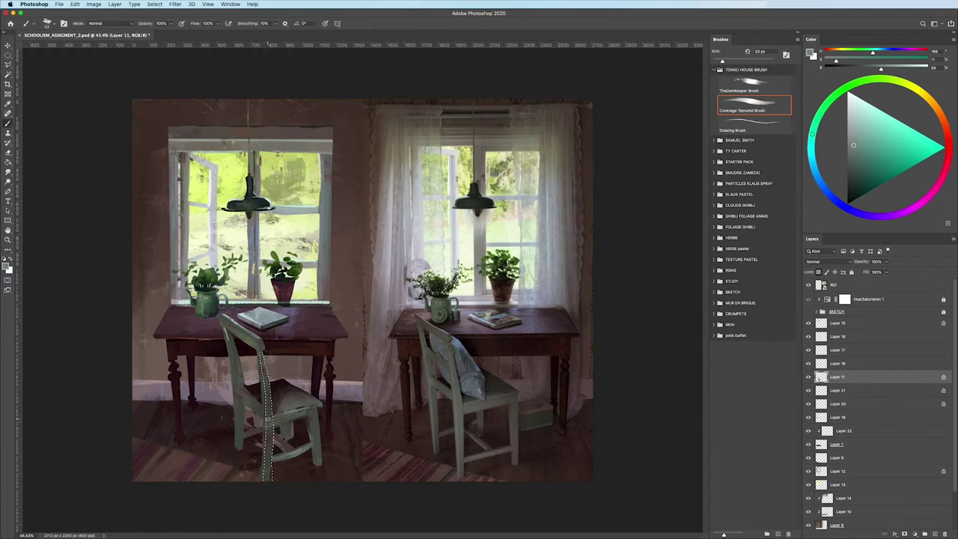
scroll(365, 295, "down", 2)
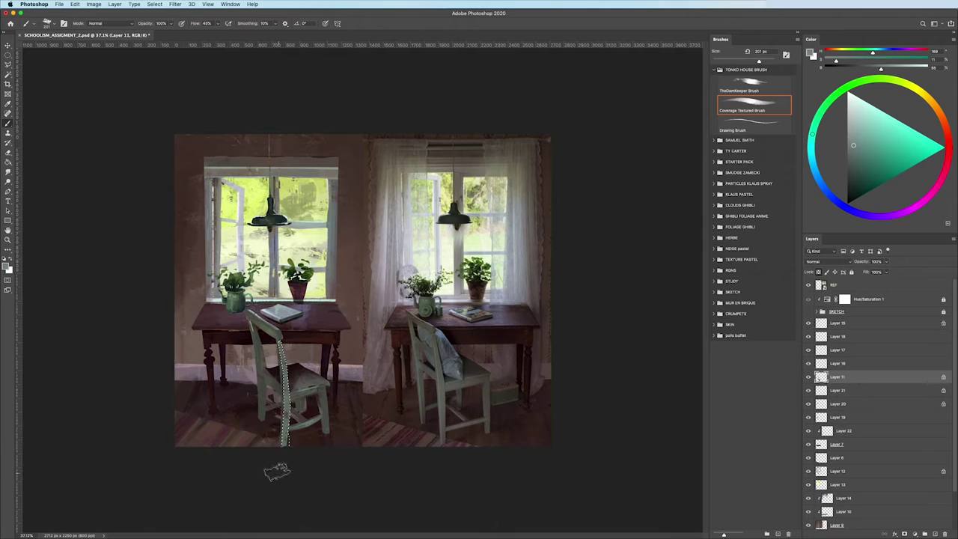
scroll(193, 406, "down", 2)
scroll(189, 404, "down", 1)
scroll(190, 408, "up", 3)
- Paint the leg with the fine Drawing Brush in dark orange and a lighter teal-green
left_click(269, 389, "alt")
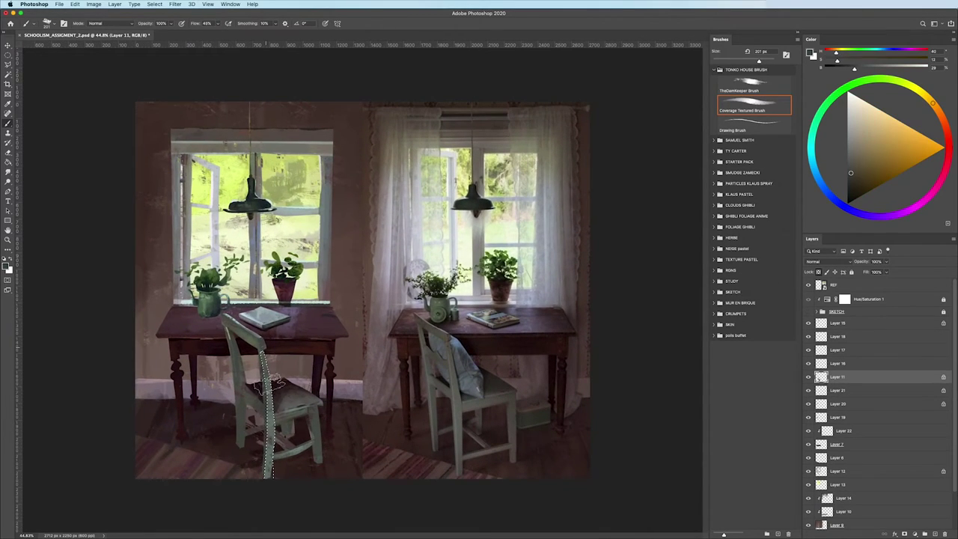
scroll(201, 432, "down", 2)
scroll(203, 437, "up", 2)
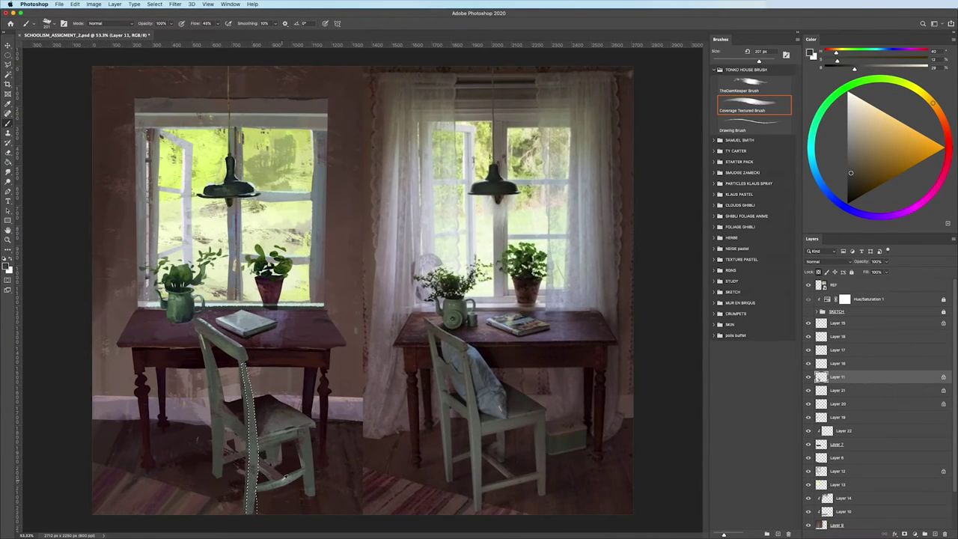
left_click(228, 443, "alt")
left_click(740, 126)
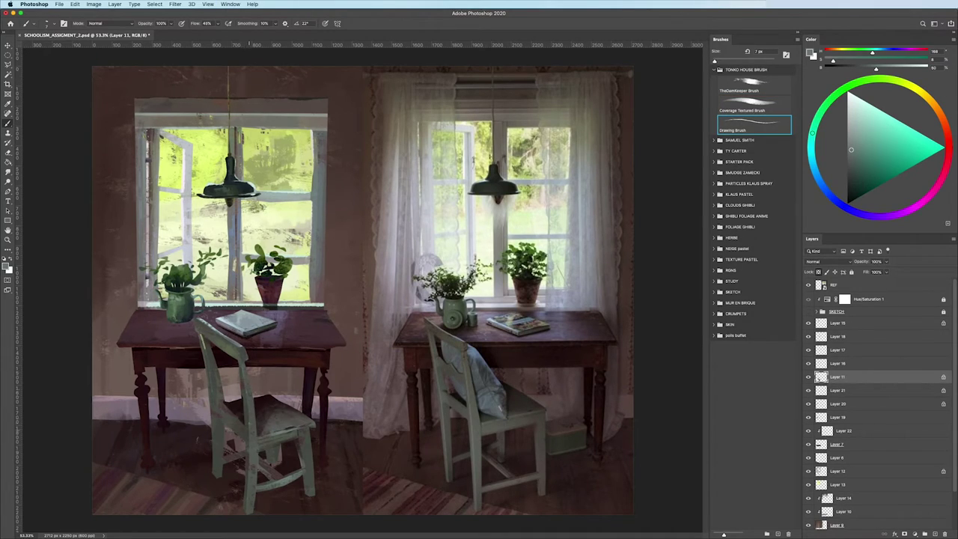
left_click(854, 134)
scroll(150, 371, "down", 2)
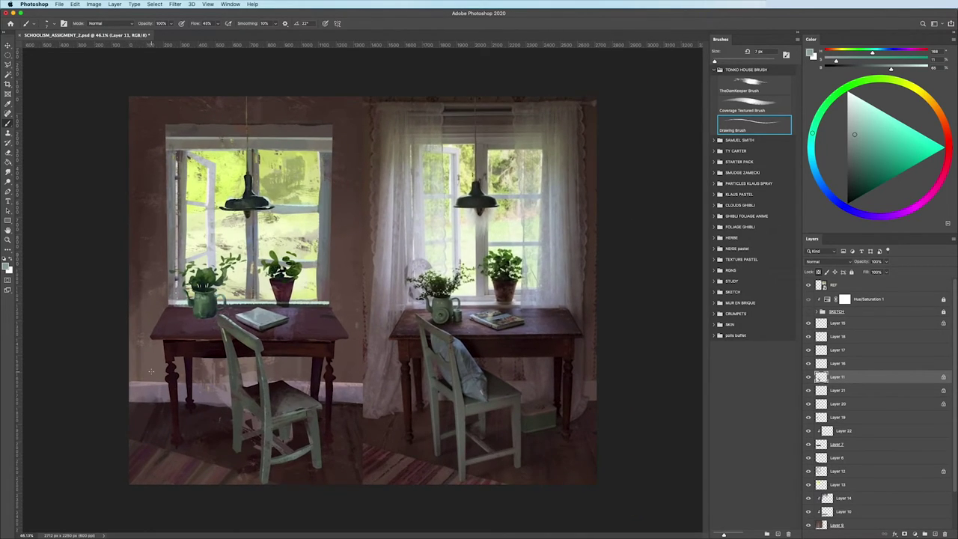
scroll(150, 371, "up", 2)
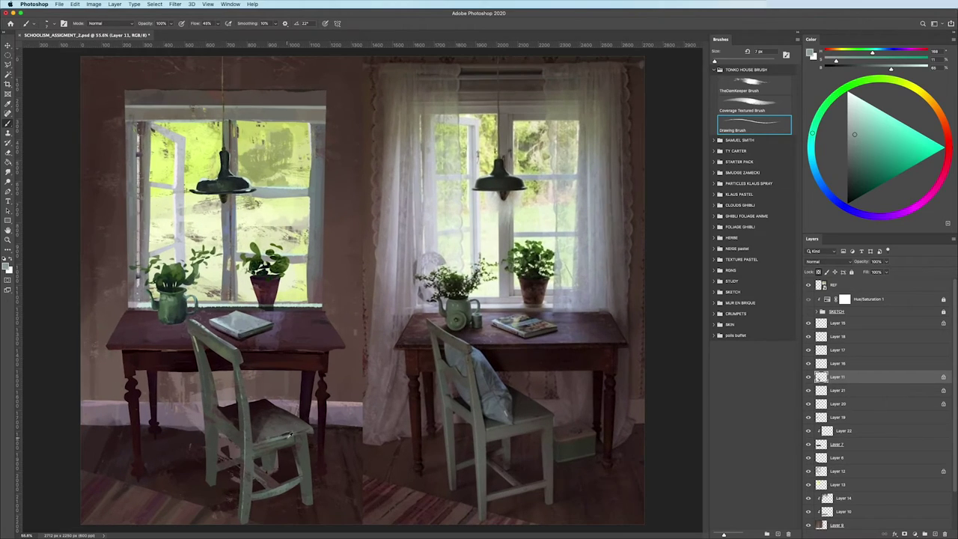
- Paint the chair shadows in dark brown and warmer reddish browns
left_click(287, 436, "alt")
scroll(229, 447, "up", 3)
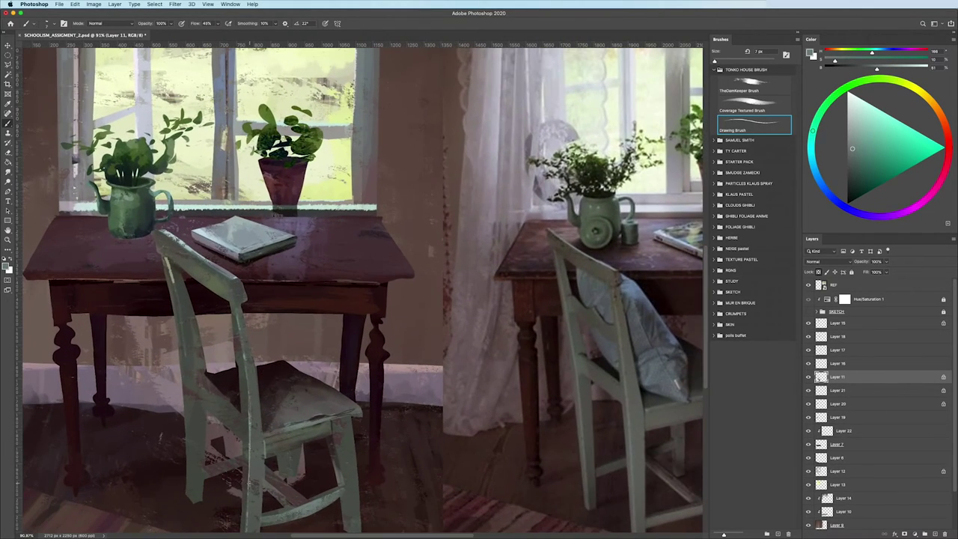
left_click(320, 418, "alt")
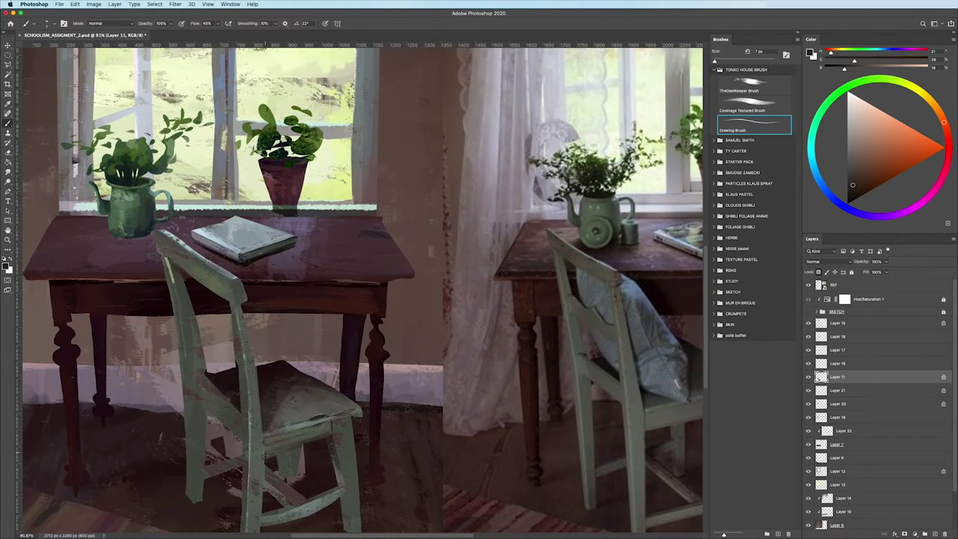
left_click(330, 443, "alt")
left_click_drag(327, 436, 231, 377)
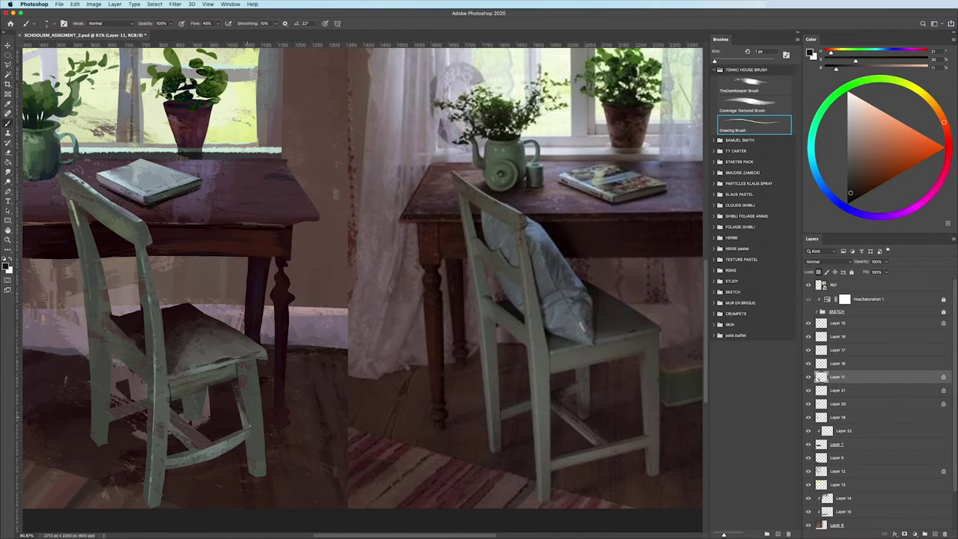
left_click(244, 407, "alt")
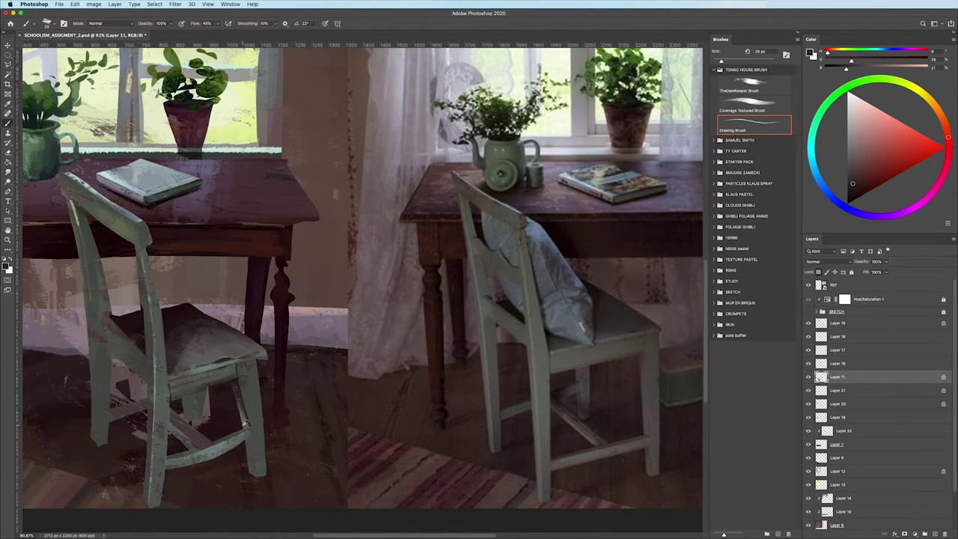
left_click(245, 419, "alt")
left_click(244, 418, "alt")
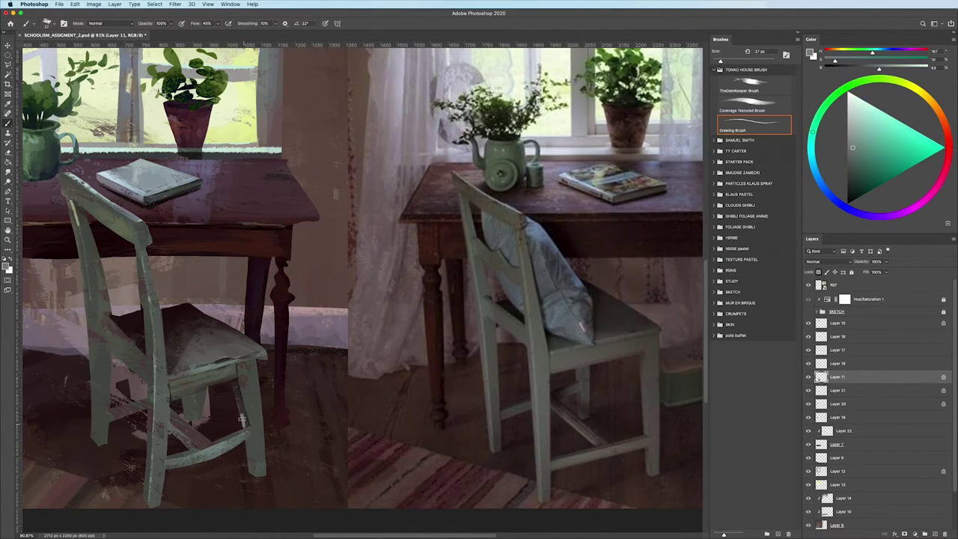
left_click(240, 404, "alt")
- Repaint with the textured brush at 40% opacity in grey-green and red-brown, then save
key("comma")
left_click_drag(160, 394, 126, 397)
left_click(183, 370, "alt")
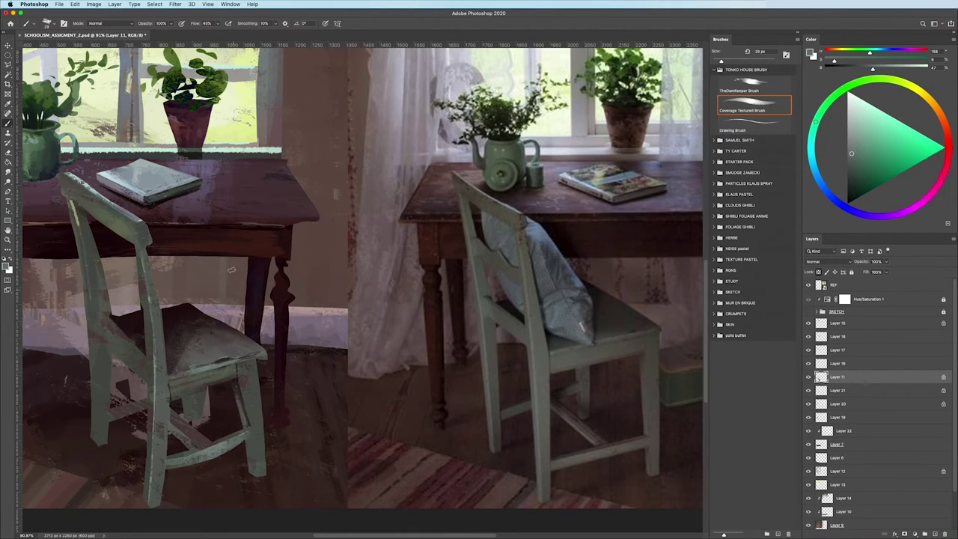
key("4")
left_click(245, 411, "alt")
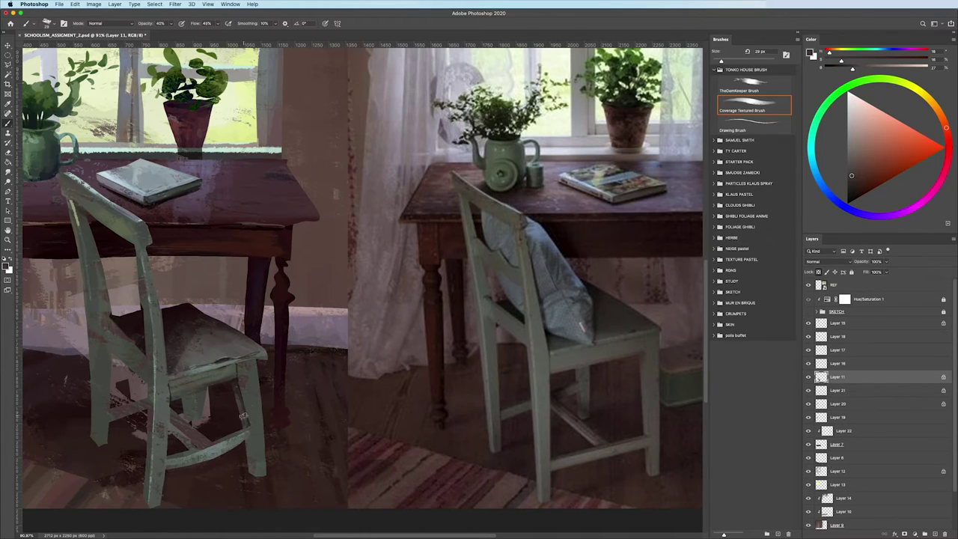
left_click(244, 425, "alt")
key("ctrl+0")
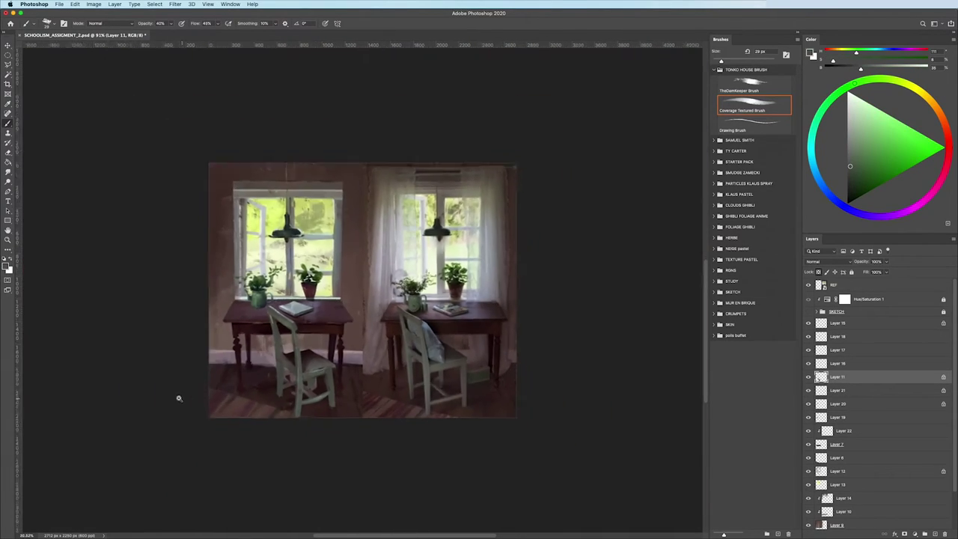
key("ctrl+s")
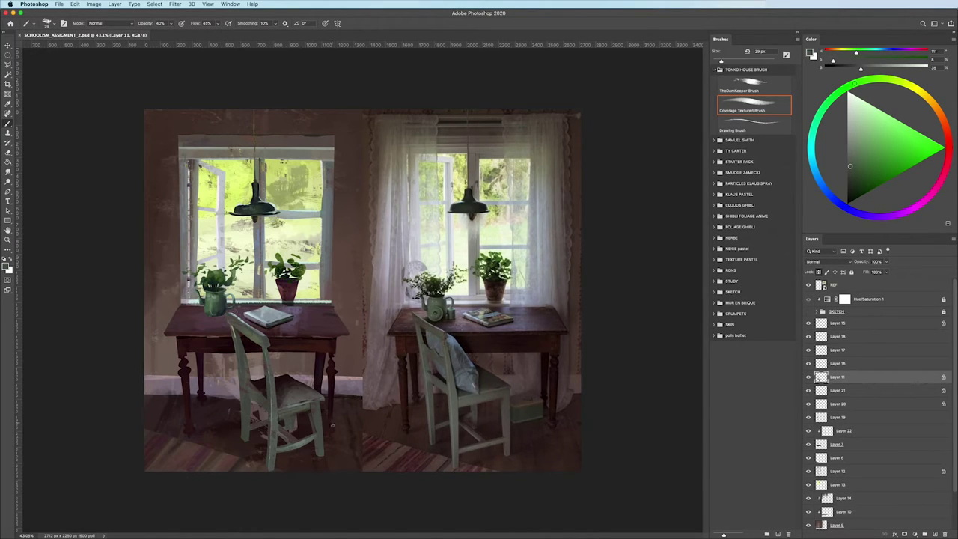
- Paint the dark floor under the chair in orange-brown and dark red with a 43 px brush
key("l")
key("ctrl+plus")
scroll(305, 395, "up", 2)
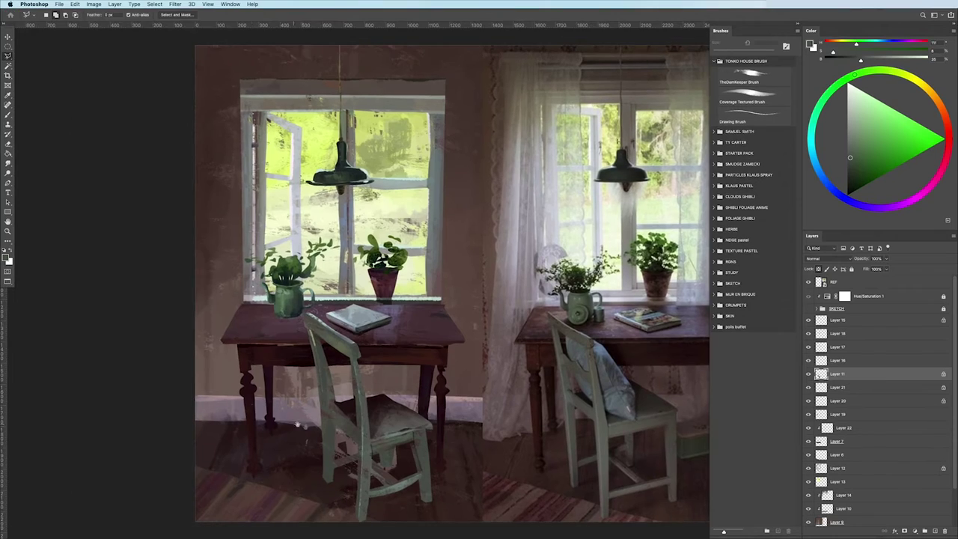
scroll(299, 389, "up", 2)
scroll(292, 381, "up", 2)
scroll(279, 372, "up", 2)
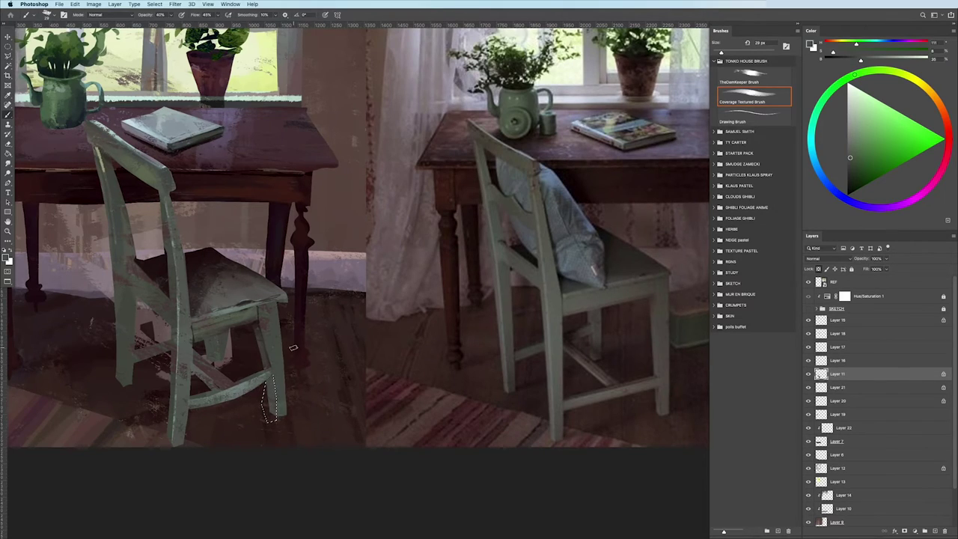
left_click(256, 350, "alt")
key("bracketright")
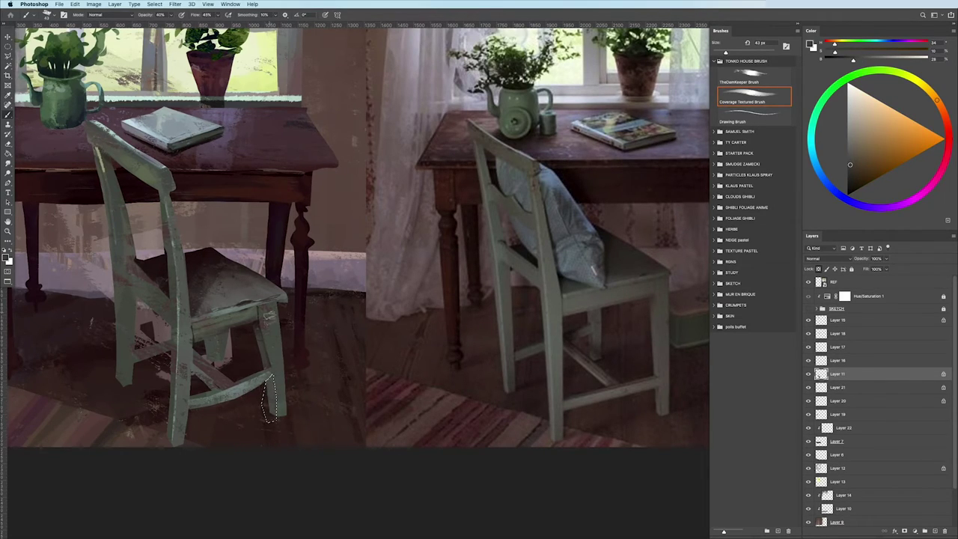
left_click(266, 395, "alt")
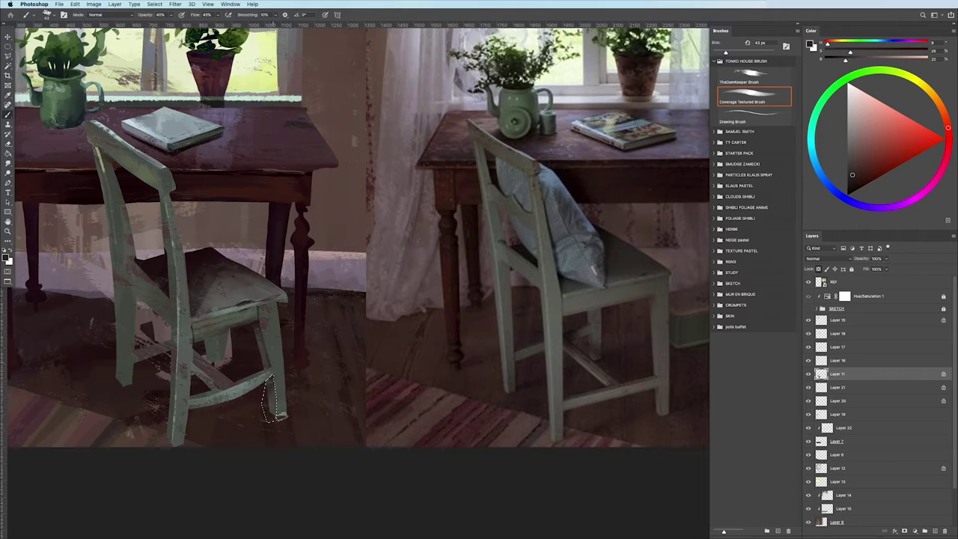
scroll(270, 404, "down", 5)
scroll(285, 408, "up", 6)
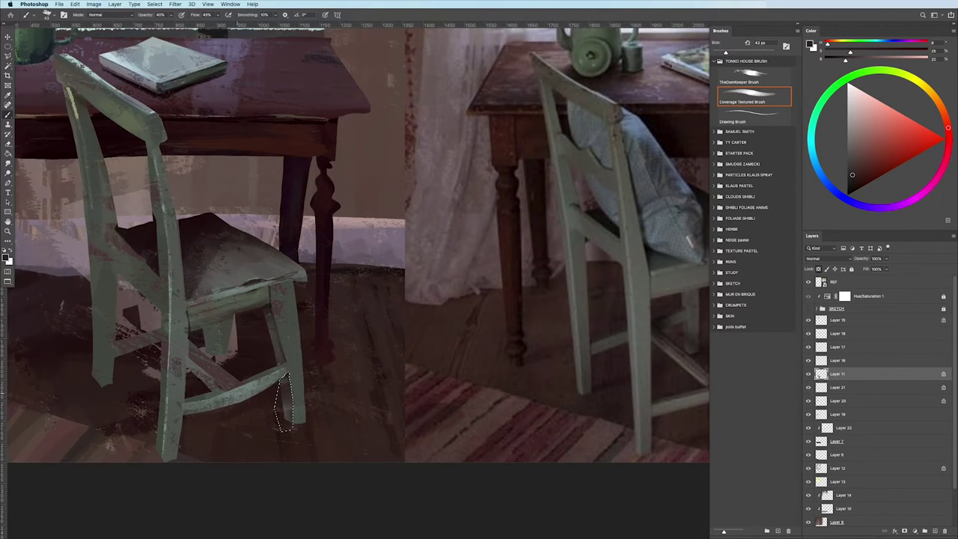
- At 100% opacity, sharpen the chair legs with fine dark green, dark brown and green strokes
key("0")
left_click(257, 423, "alt")
scroll(269, 425, "down", 5)
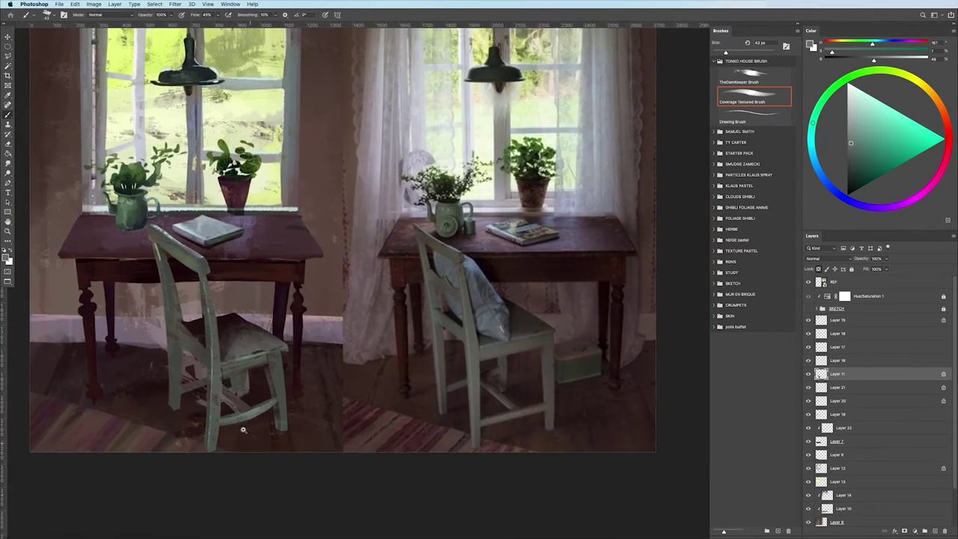
scroll(278, 428, "up", 4)
scroll(275, 437, "up", 1)
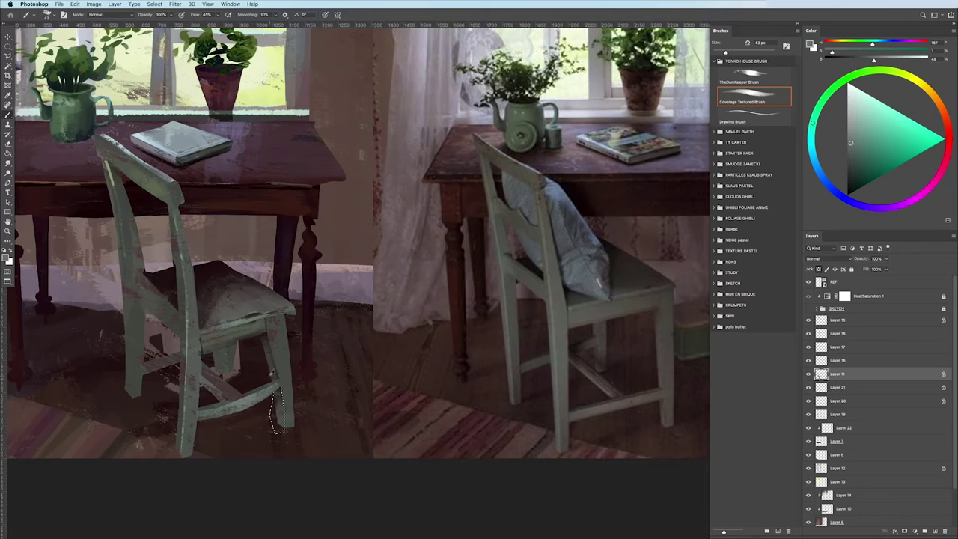
left_click(263, 330, "alt")
key("period")
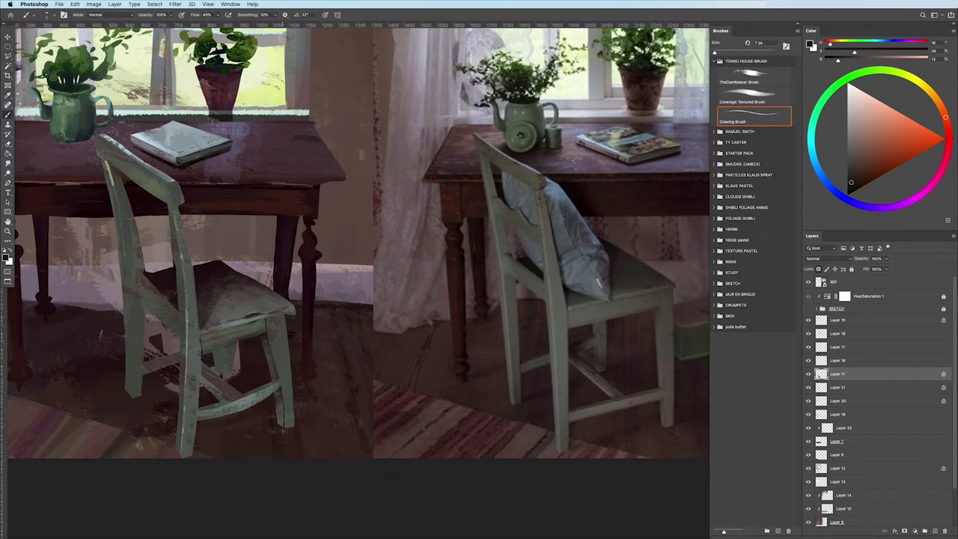
scroll(282, 429, "up", 1)
left_click(252, 372, "alt")
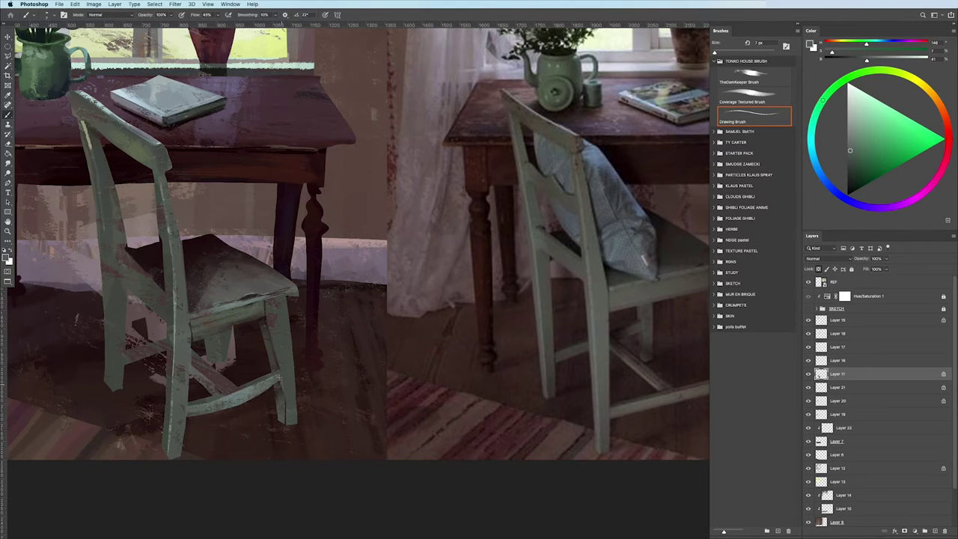
scroll(246, 460, "down", 3)
scroll(240, 464, "down", 3)
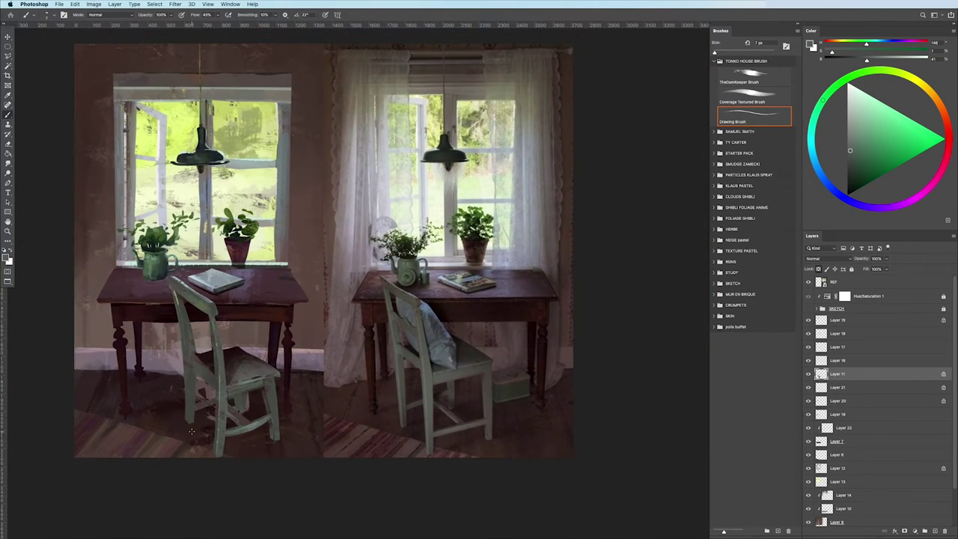
scroll(167, 413, "down", 1)
scroll(149, 410, "up", 3)
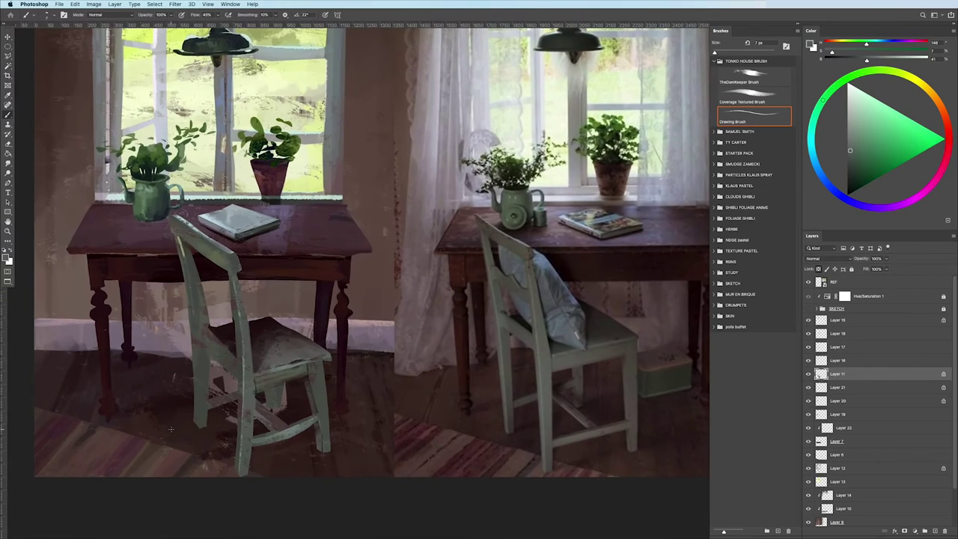
- Select a small patch of the chair leg, sample a dark warm grey, then deselect
key("l")
left_click_drag(160, 433, 207, 422)
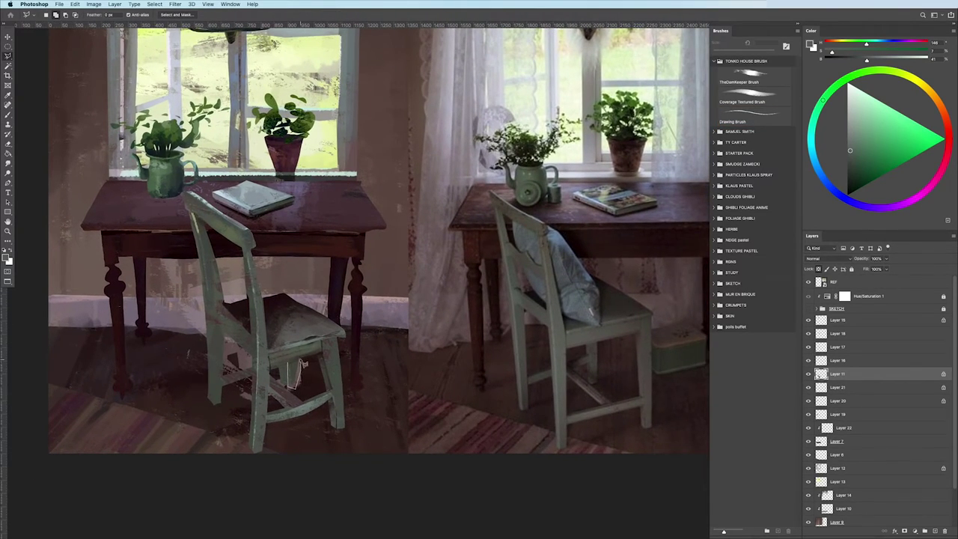
left_click_drag(290, 369, 288, 371)
key("b")
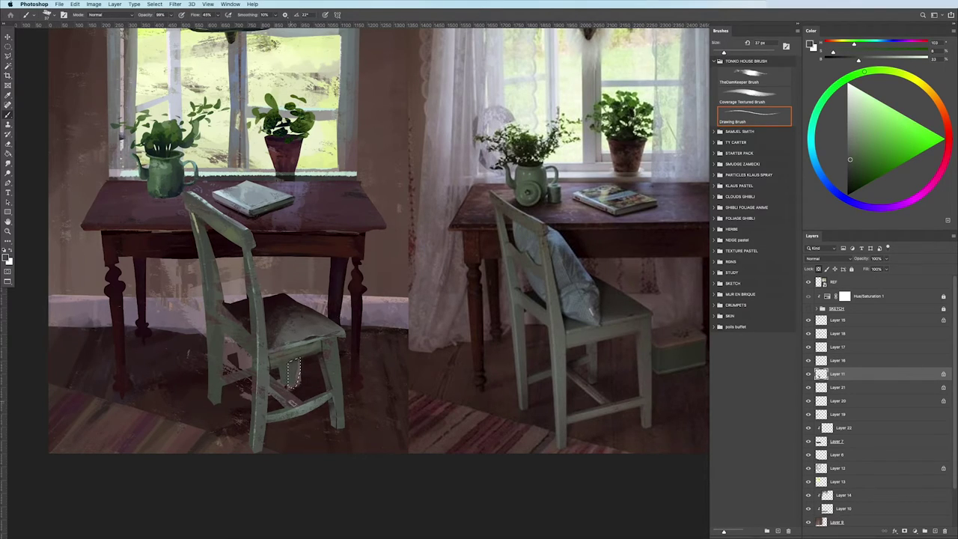
left_click(293, 372, "alt")
left_click(292, 377, "alt")
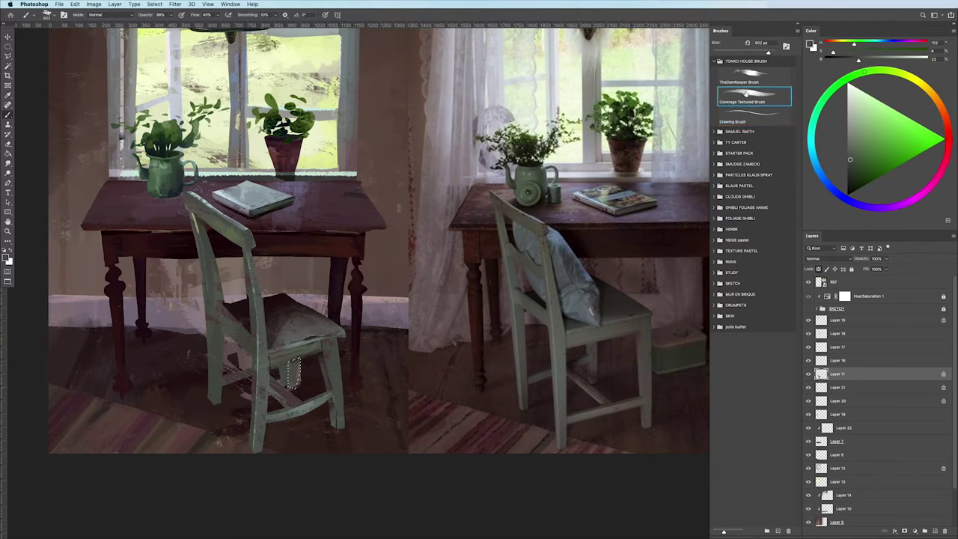
key("ctrl+d")
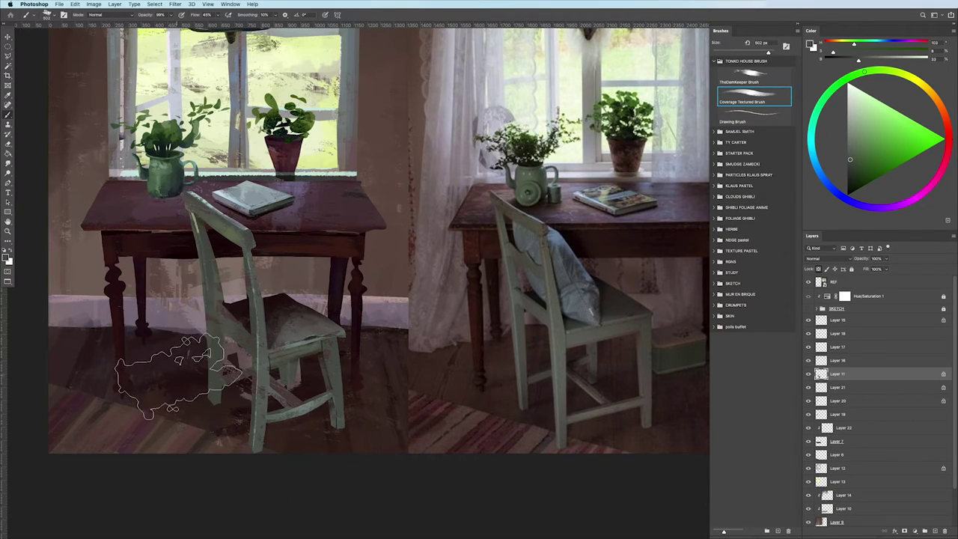
- Outline the left chair's front leg and choose the Coverage Textured Brush preset
key("l")
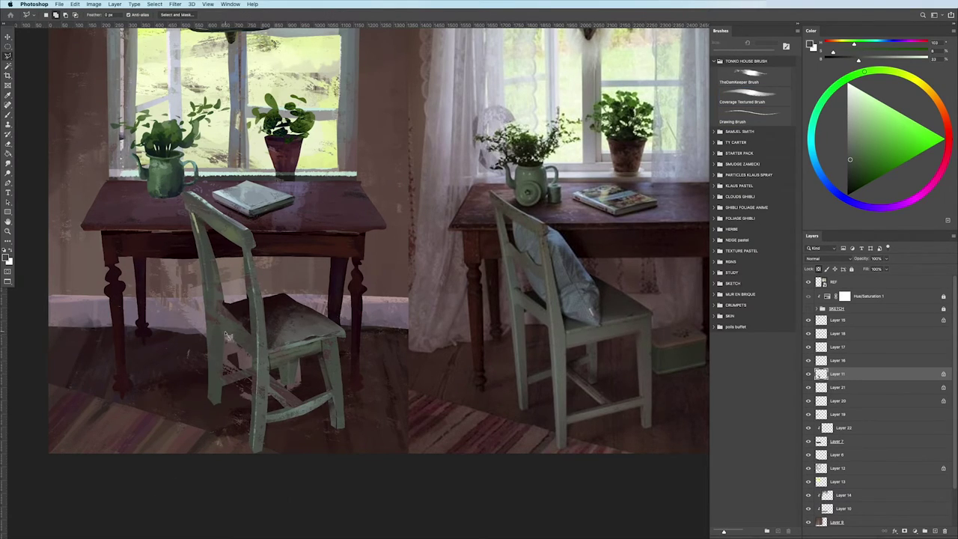
left_click_drag(213, 321, 233, 357)
key("b")
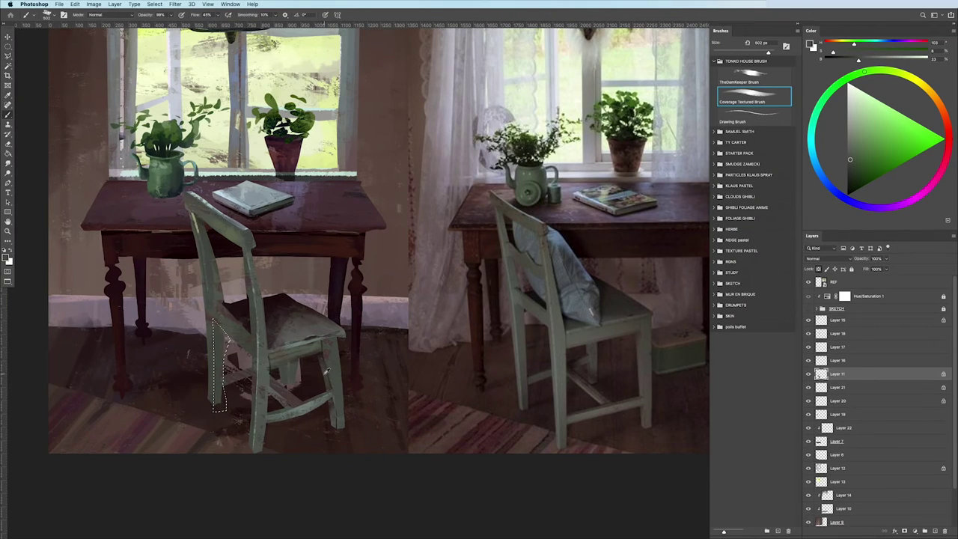
left_click(327, 389, "alt")
scroll(179, 306, "down", 3)
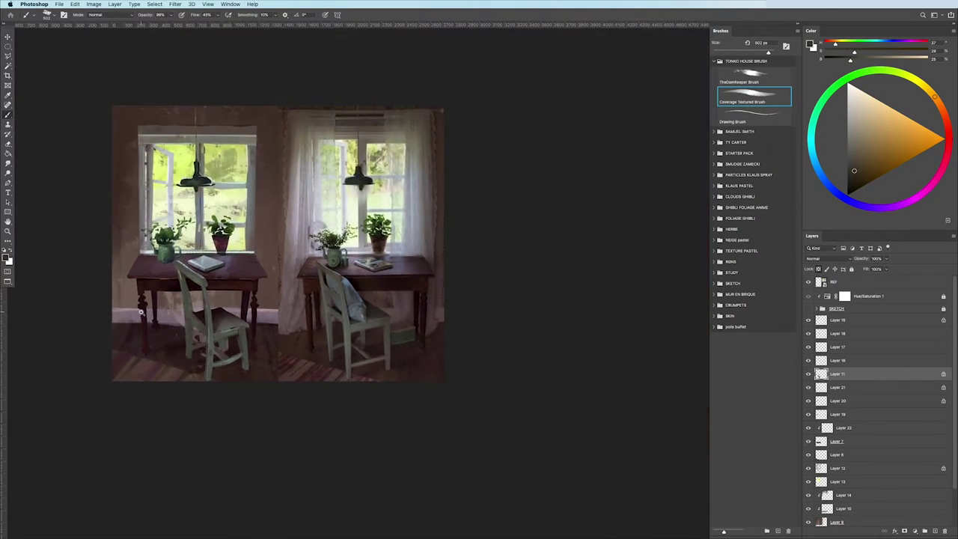
scroll(143, 361, "down", 3)
scroll(144, 360, "up", 1)
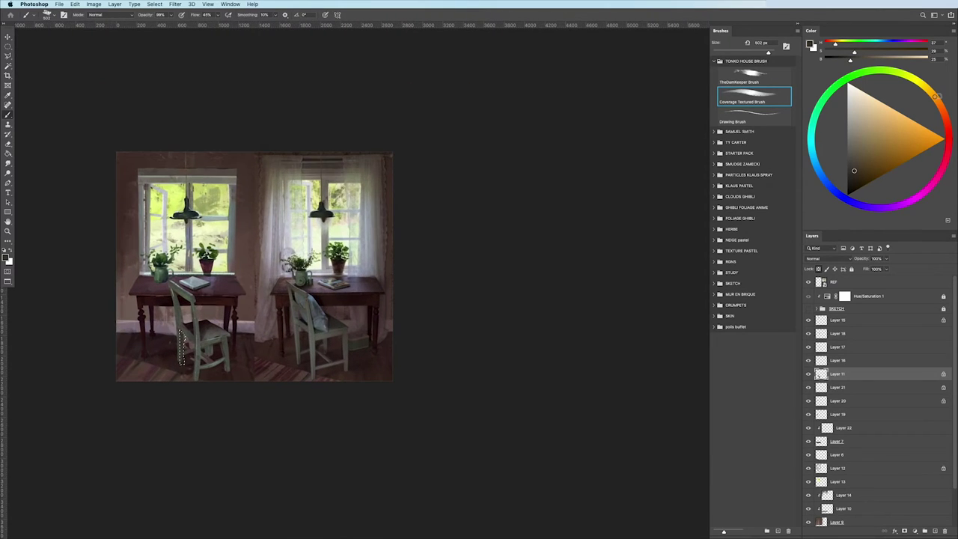
- Try blue, orange and muted red colours while shrinking the brush to 18 px
left_click(816, 167)
scroll(142, 363, "up", 2)
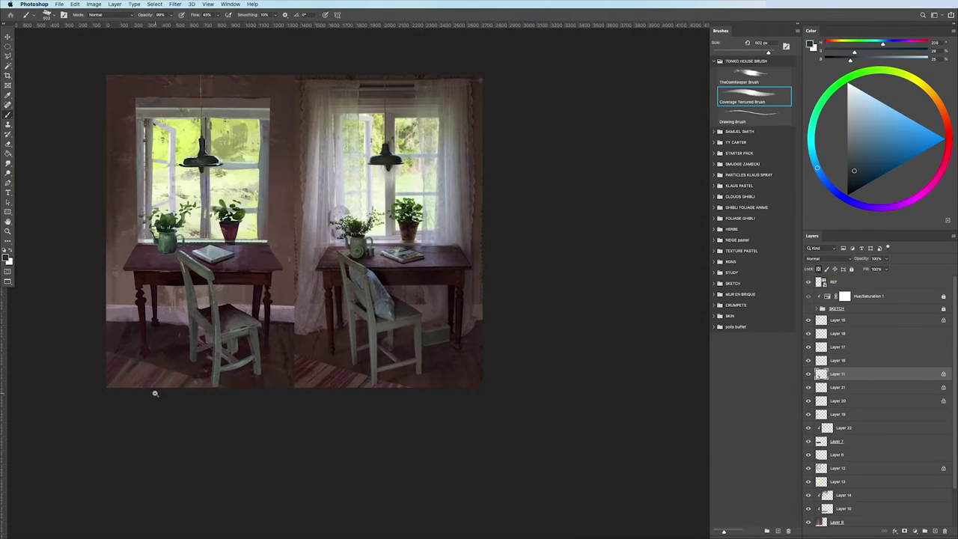
scroll(161, 389, "up", 2)
left_click_drag(284, 318, 239, 321)
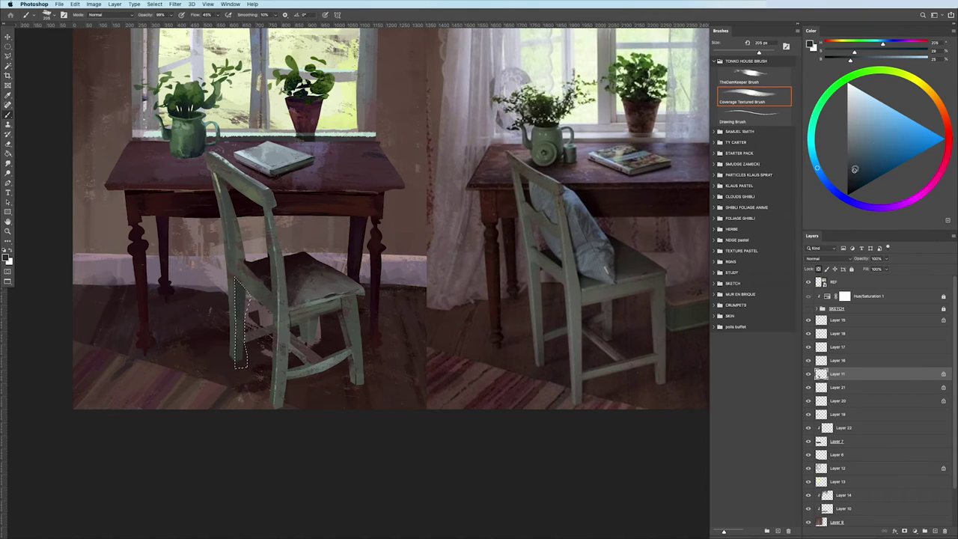
key("x")
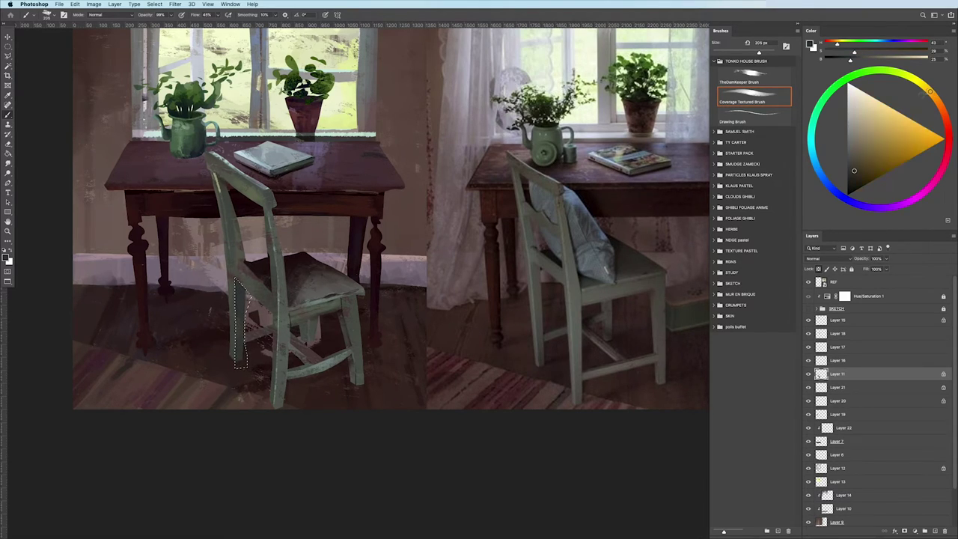
left_click_drag(239, 322, 225, 322)
left_click(239, 322, "alt")
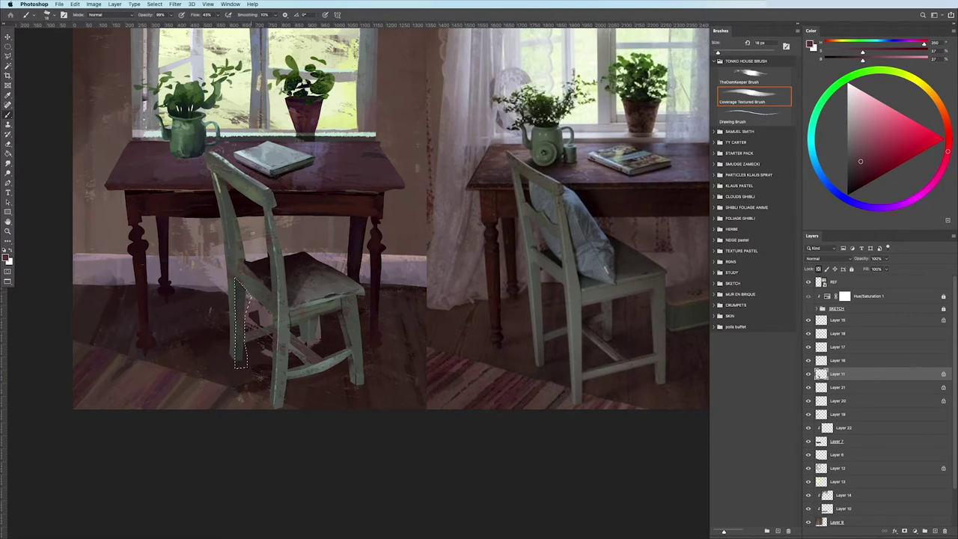
- Sample the painted chair's muted green and bring the left table and chair into view
left_click(278, 300, "alt")
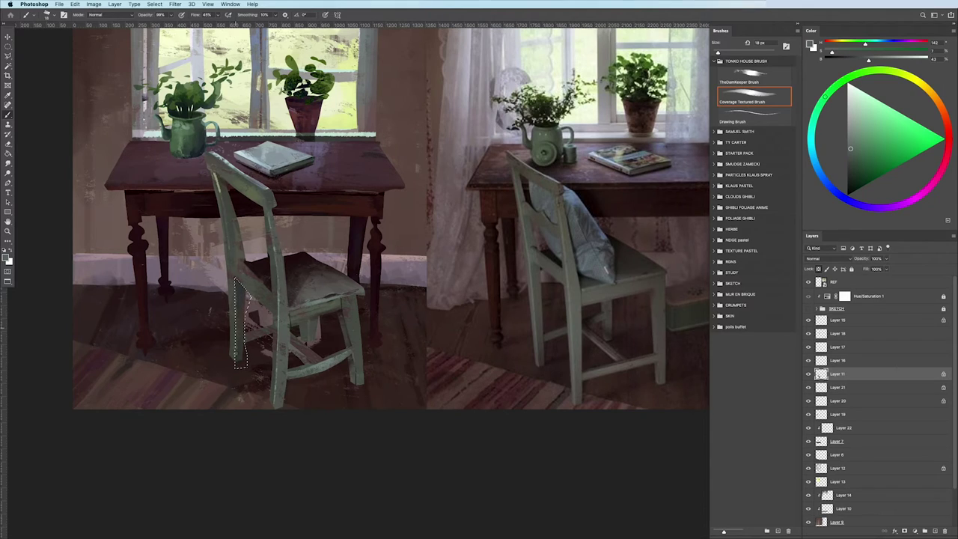
scroll(183, 282, "down", 3)
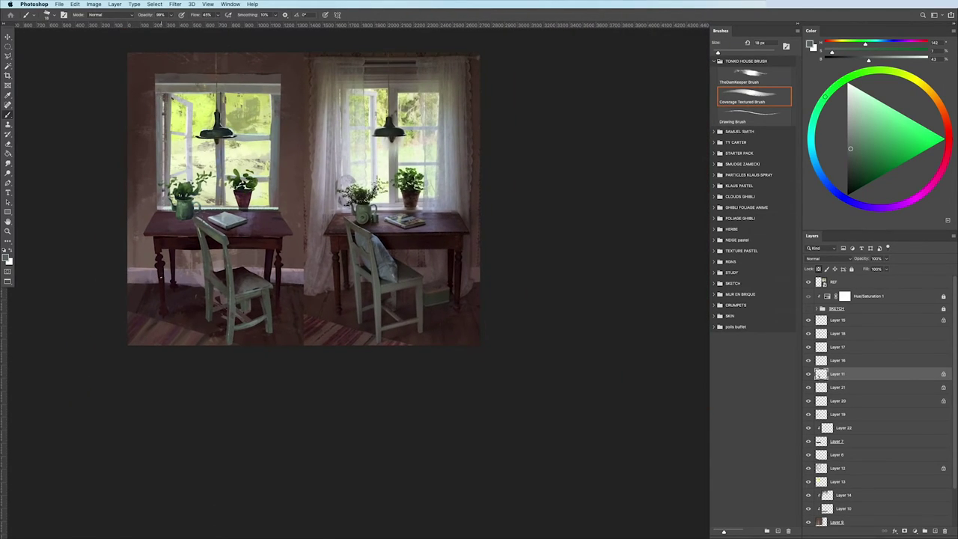
left_click_drag(231, 381, 285, 453)
scroll(270, 364, "up", 3)
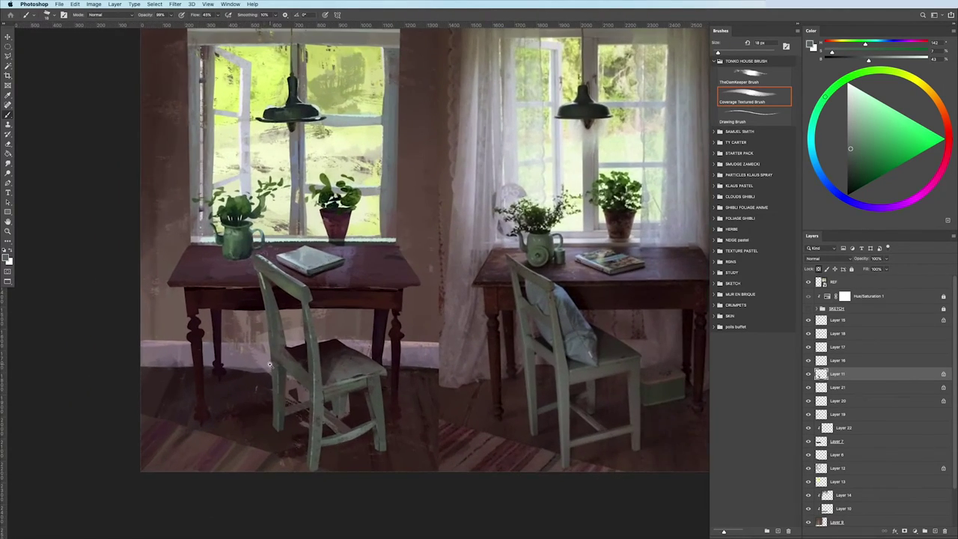
key("l")
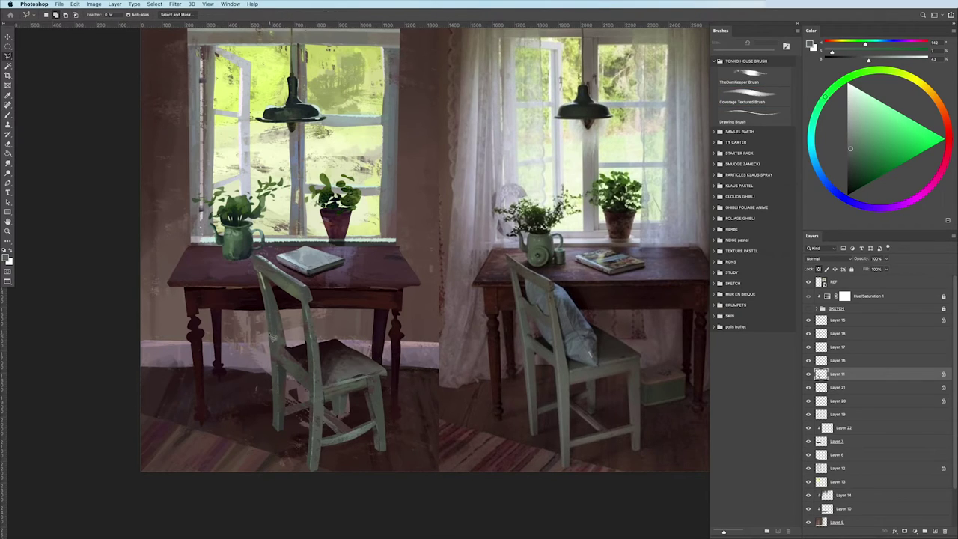
scroll(268, 413, "up", 2)
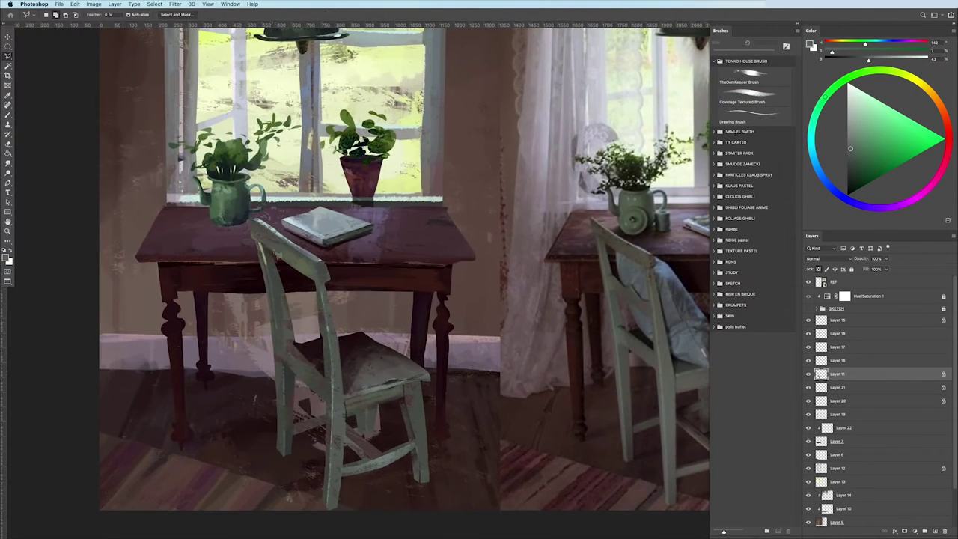
- Lasso around the chair's front leg freehand and return to the brush
left_click_drag(252, 244, 285, 470)
key("b")
scroll(389, 359, "down", 5)
scroll(389, 359, "up", 2)
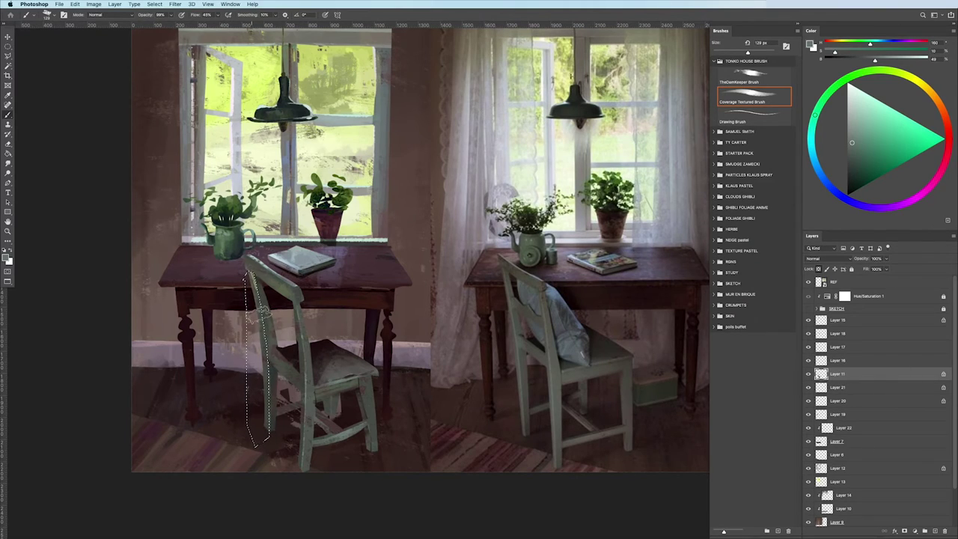
scroll(174, 346, "down", 2)
scroll(174, 346, "up", 2)
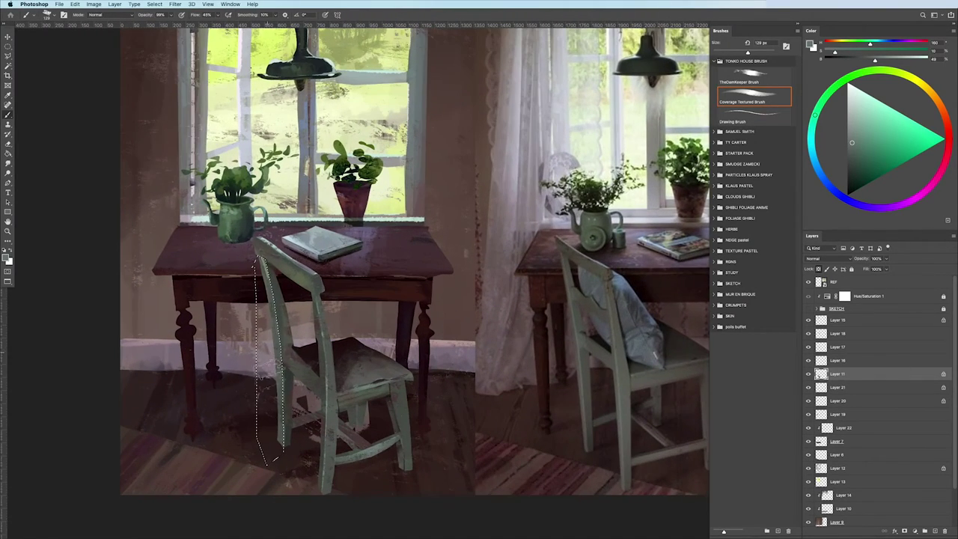
scroll(216, 339, "down", 1)
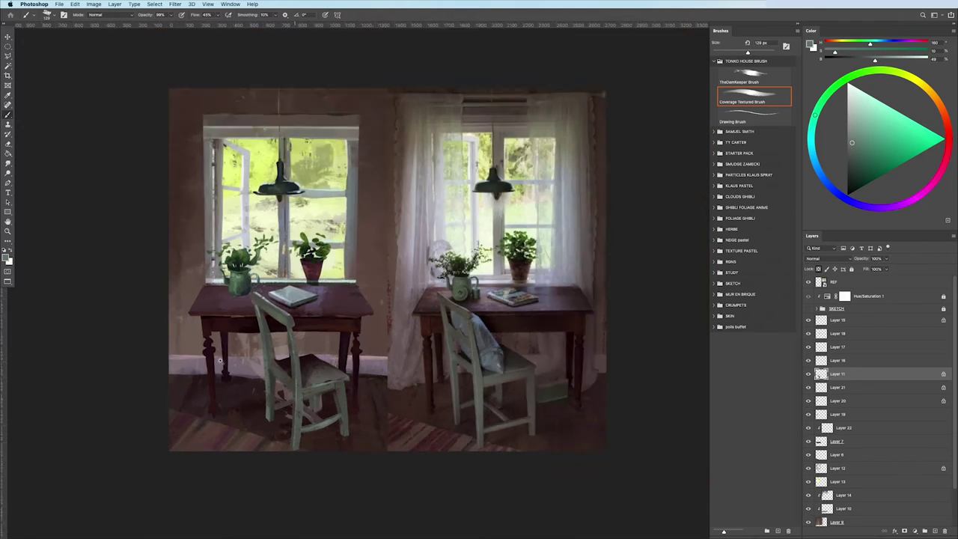
scroll(217, 339, "down", 1)
scroll(216, 338, "down", 1)
scroll(217, 339, "down", 1)
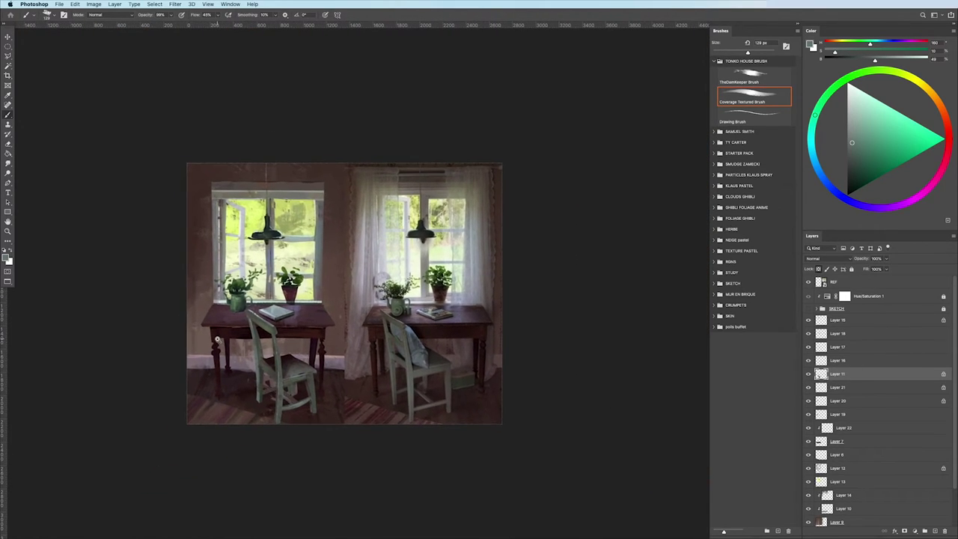
scroll(216, 339, "up", 1)
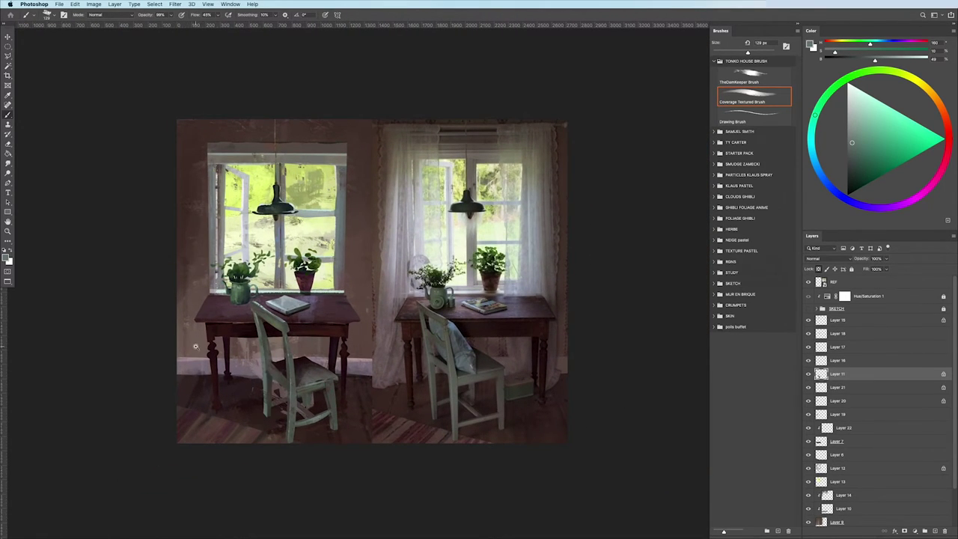
scroll(204, 352, "up", 1)
- Trace a closed selection down the front chair leg and reselect the Coverage Textured Brush
key("l")
scroll(217, 340, "up", 1)
mouse_move(312, 258)
left_mouse_down()
mouse_move(314, 414)
mouse_move(327, 392)
left_mouse_up()
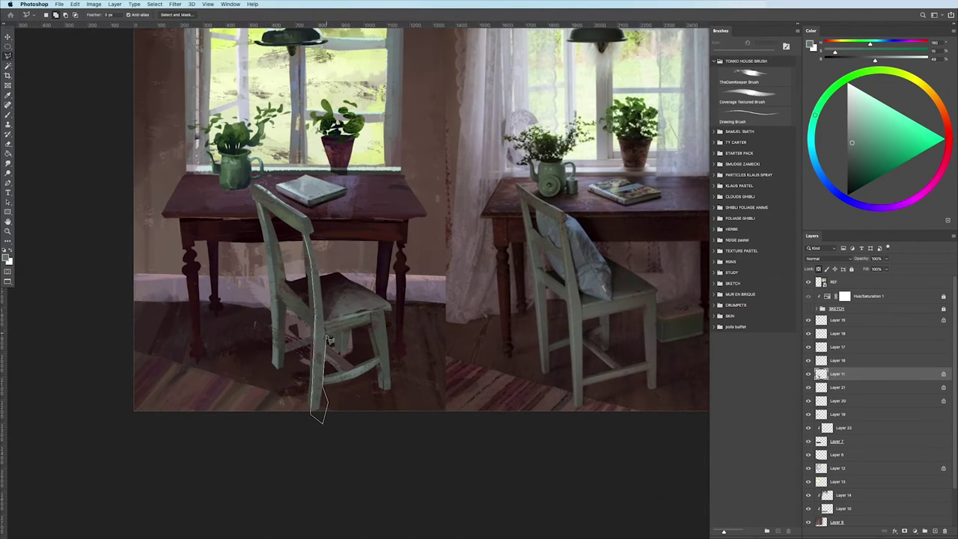
left_click_drag(327, 340, 307, 236)
left_click(753, 96)
scroll(262, 341, "down", 1)
scroll(262, 341, "down", 1)
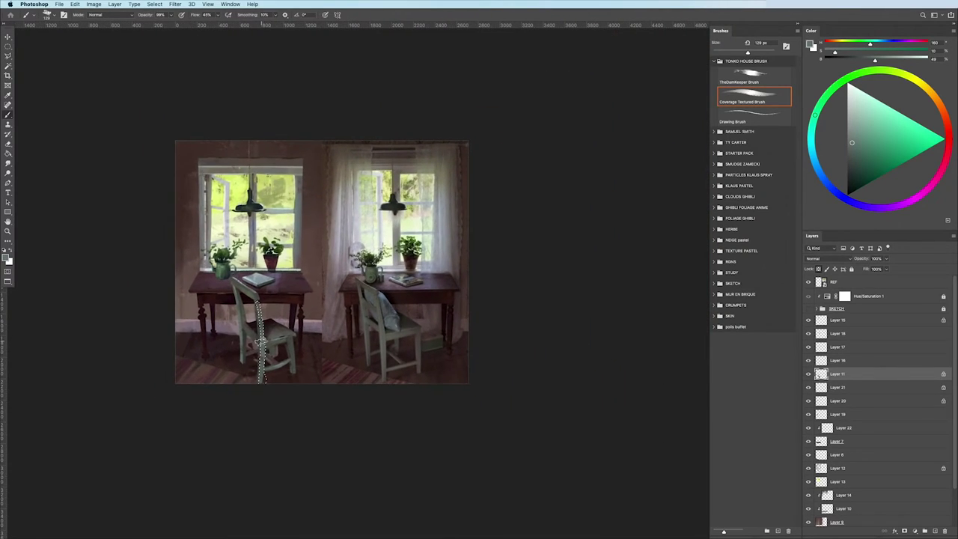
scroll(156, 295, "down", 1)
scroll(183, 336, "up", 3)
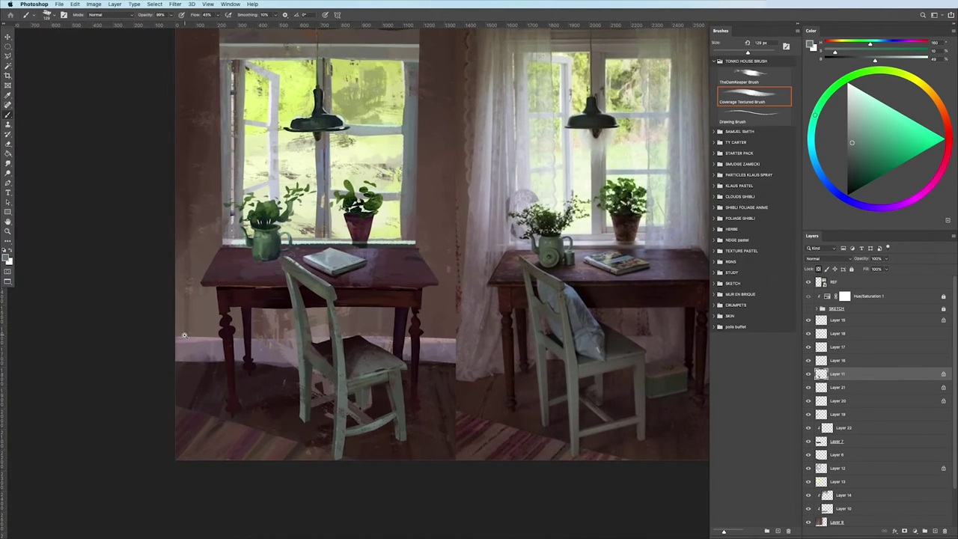
- Outline the chair's other front leg, ready to paint it with the textured brush
key("l")
scroll(394, 388, "up", 1)
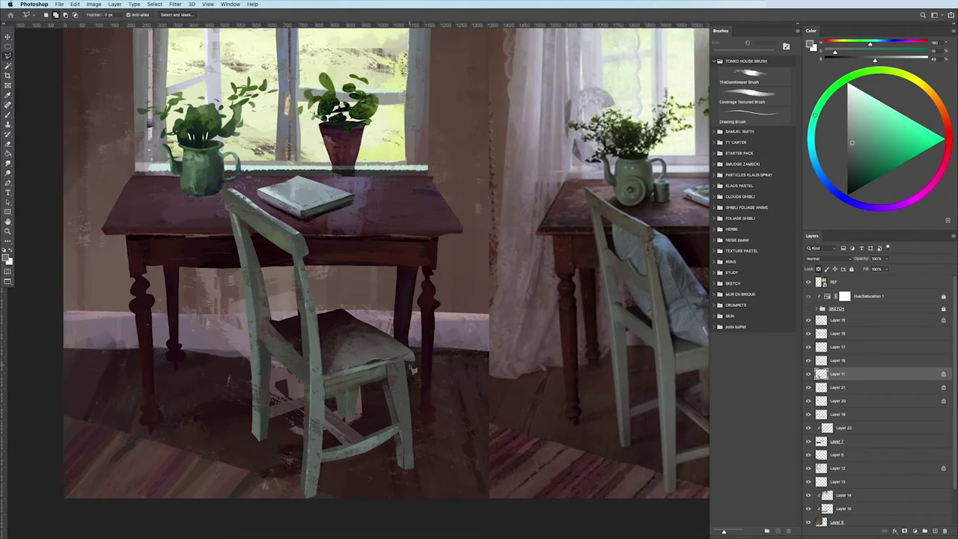
mouse_move(387, 366)
left_mouse_down()
mouse_move(430, 449)
mouse_move(404, 479)
left_mouse_up()
left_click(754, 96)
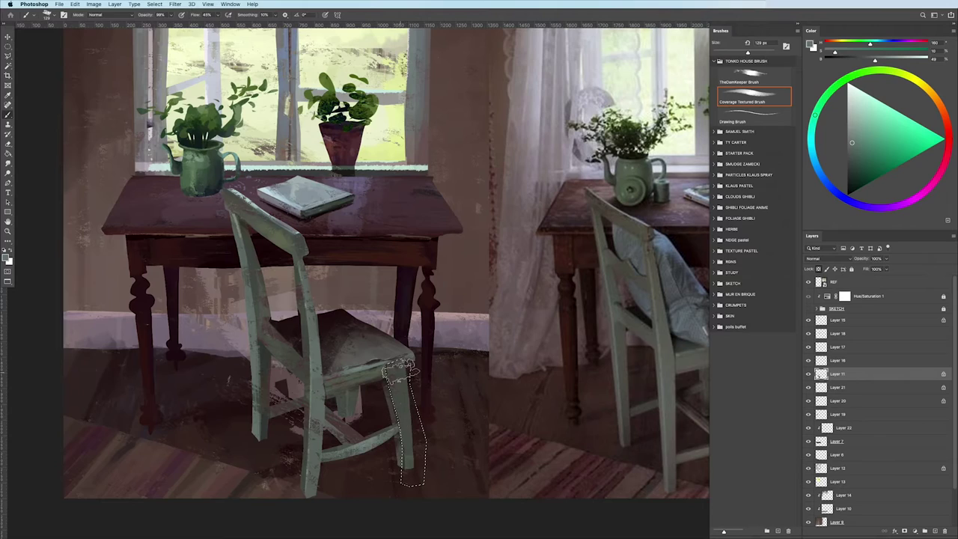
scroll(172, 374, "down", 3)
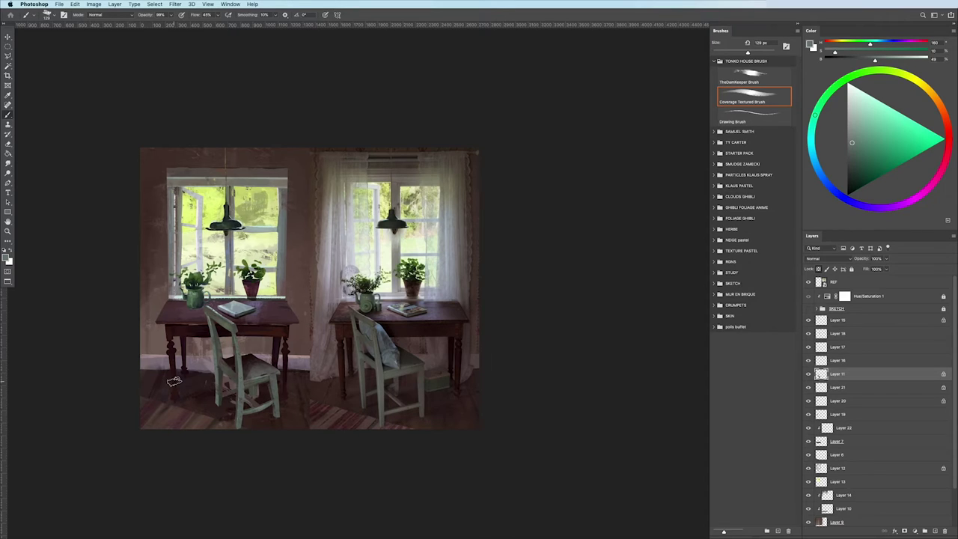
- Zoom in and lasso a first outline near the left chair's lower rail
scroll(224, 389, "up", 5)
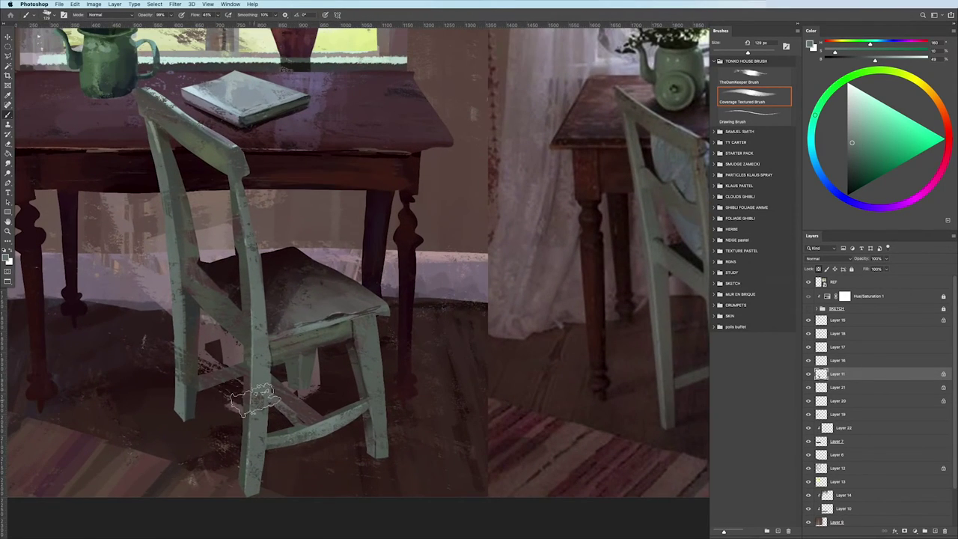
key("l")
left_click_drag(244, 372, 244, 385)
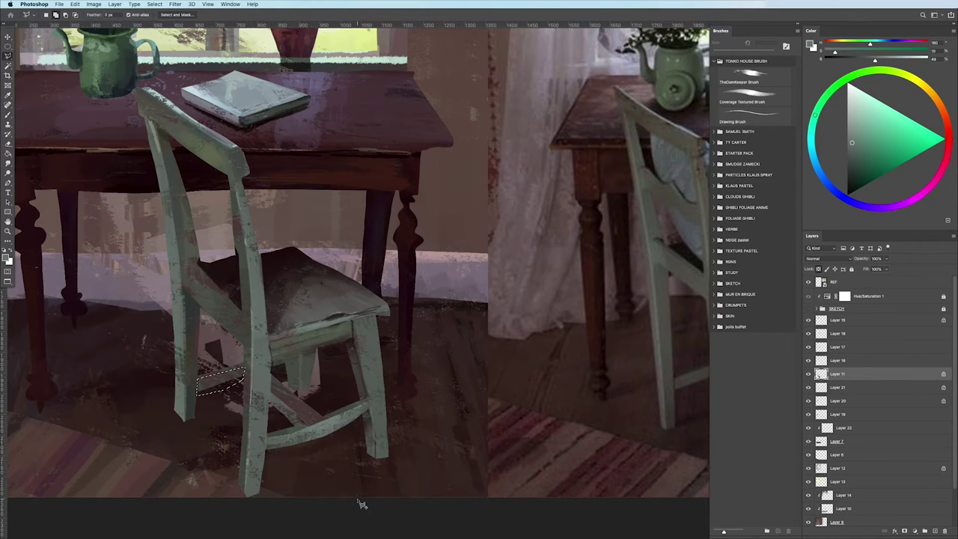
left_click(753, 96)
scroll(109, 356, "down", 5)
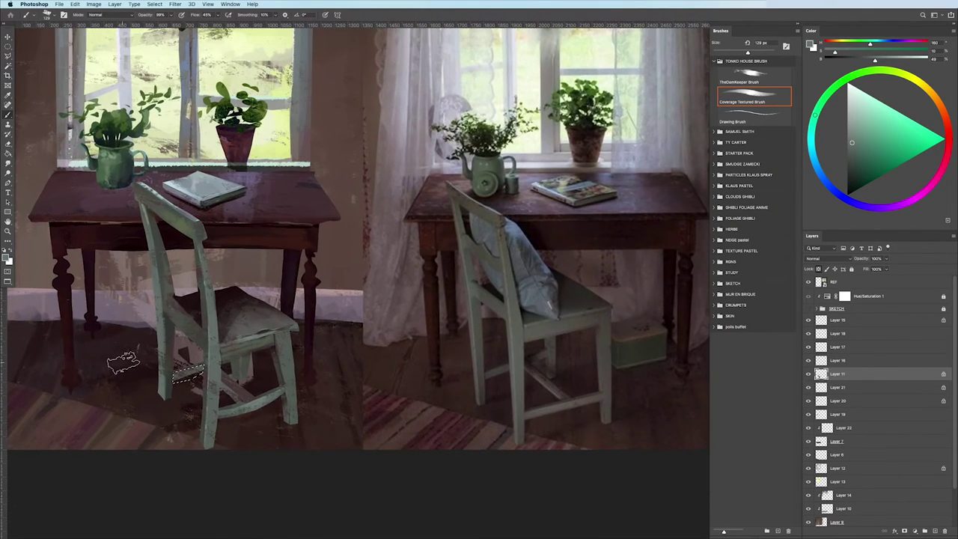
scroll(225, 386, "up", 3)
scroll(224, 386, "down", 2)
- Lasso a small patch beside the chair rail and pick a dark red paint colour
key("l")
scroll(224, 390, "up", 1)
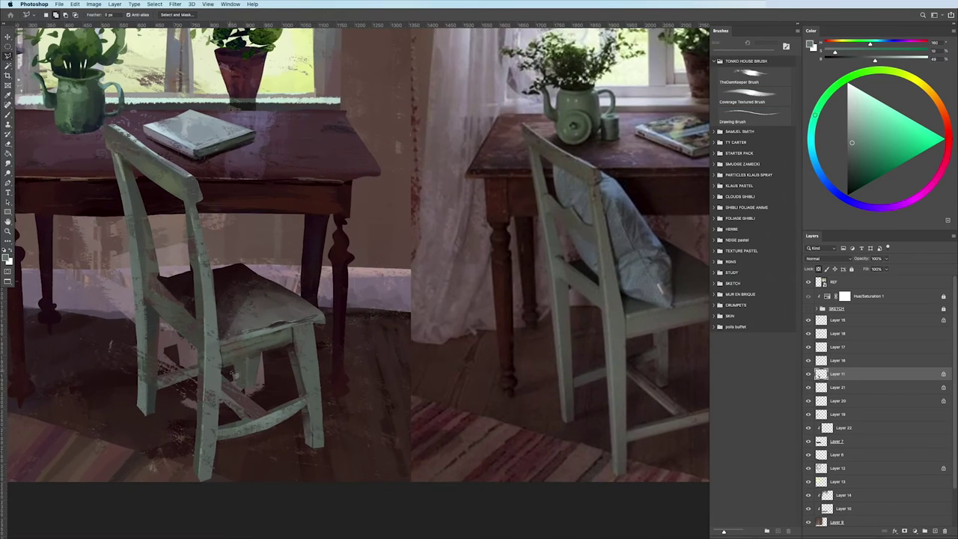
left_click_drag(225, 365, 224, 366)
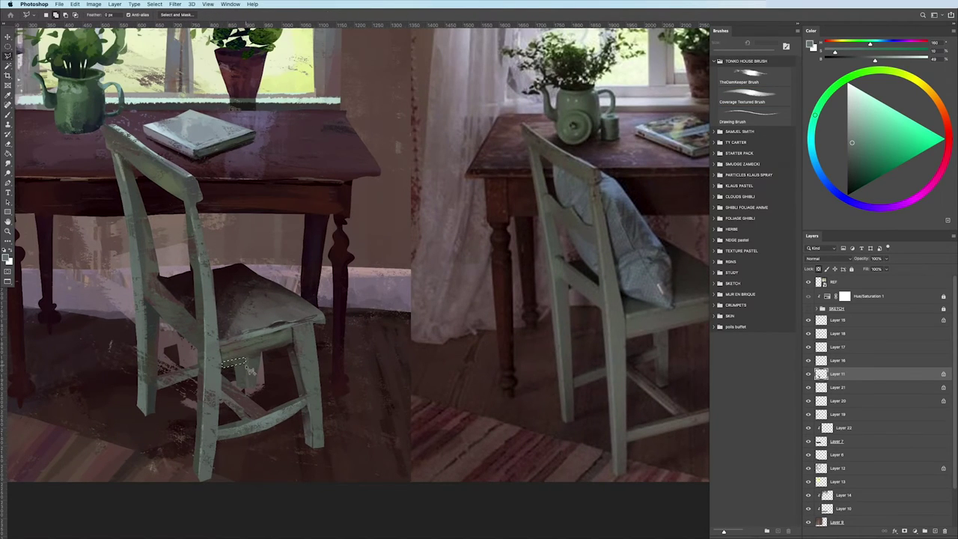
key("b")
left_click(253, 404, "alt")
scroll(71, 382, "down", 4)
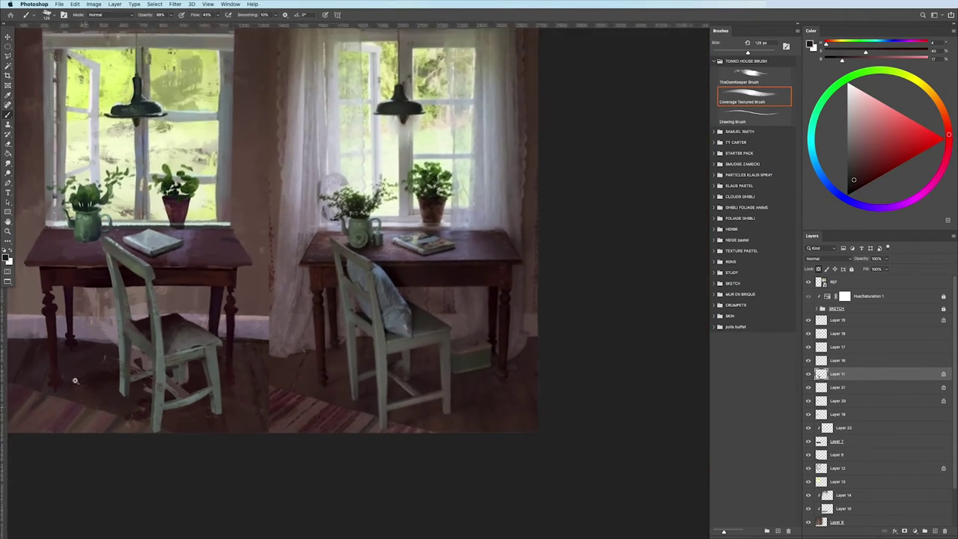
scroll(71, 382, "up", 4)
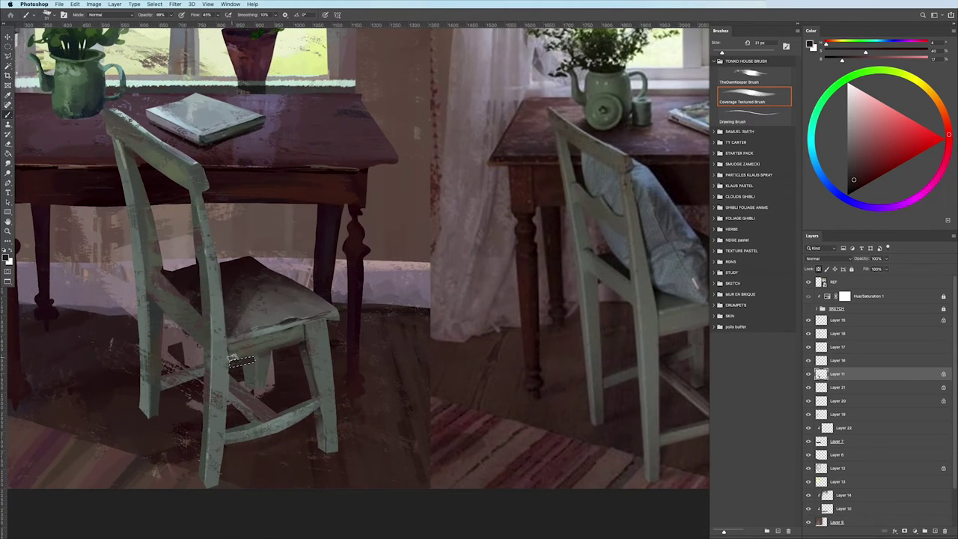
scroll(93, 345, "down", 3)
scroll(93, 345, "down", 2)
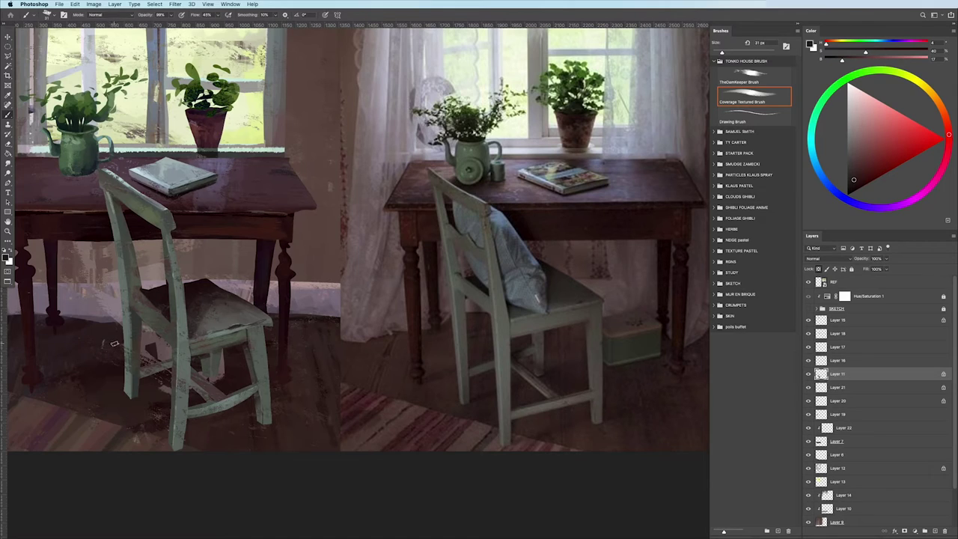
- Return to the Lasso and zoom in on the gap beneath the chair seat
key("l")
scroll(148, 360, "up", 1)
scroll(202, 391, "down", 3)
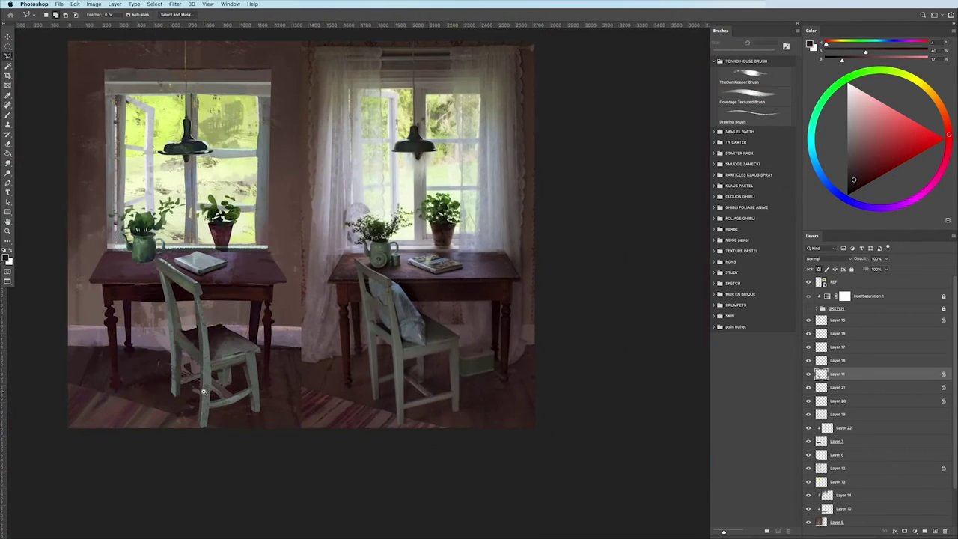
scroll(202, 390, "up", 1)
scroll(232, 362, "up", 1)
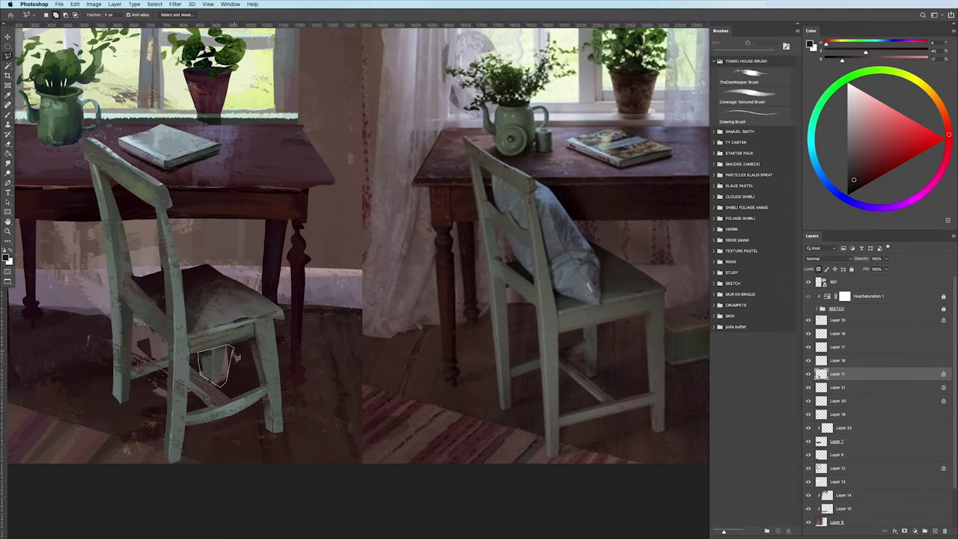
- Outline the gap under the seat and darken it with Hue/Saturation Lightness -22, then deselect
left_click_drag(235, 366, 240, 376)
key("ctrl+u")
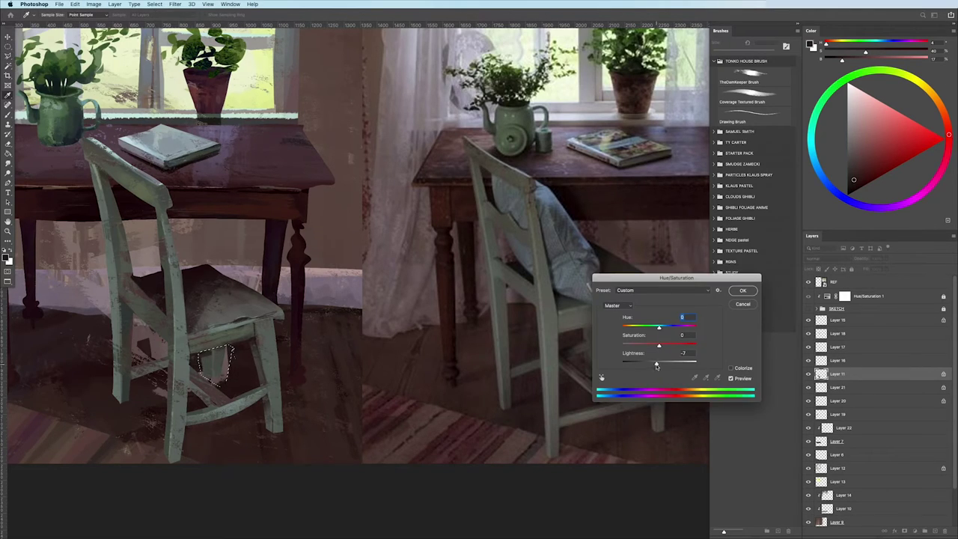
left_click_drag(658, 363, 651, 367)
key("Return")
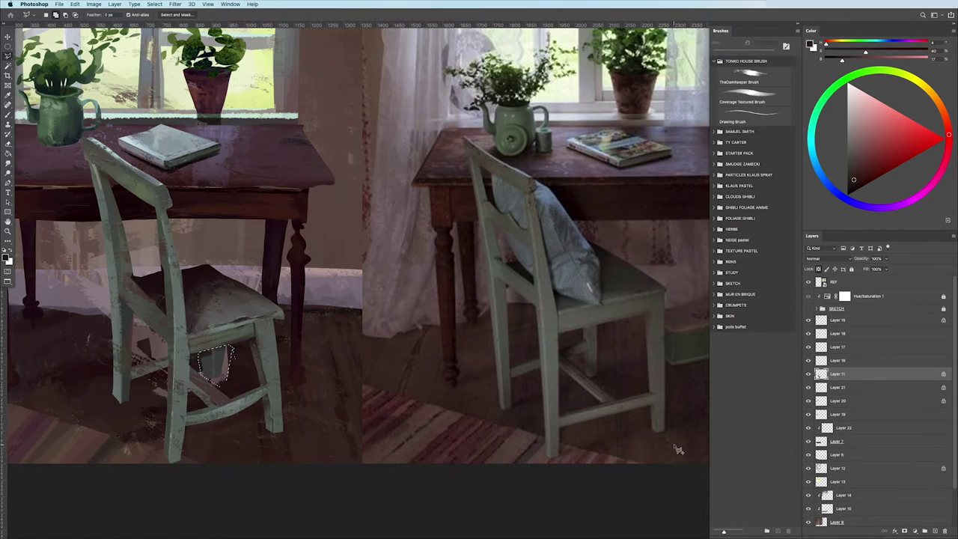
key("ctrl+d")
- Try erasing a thin strip under the chair seat, then undo it
scroll(673, 447, "down", 2)
scroll(75, 382, "down", 1)
scroll(74, 381, "up", 2)
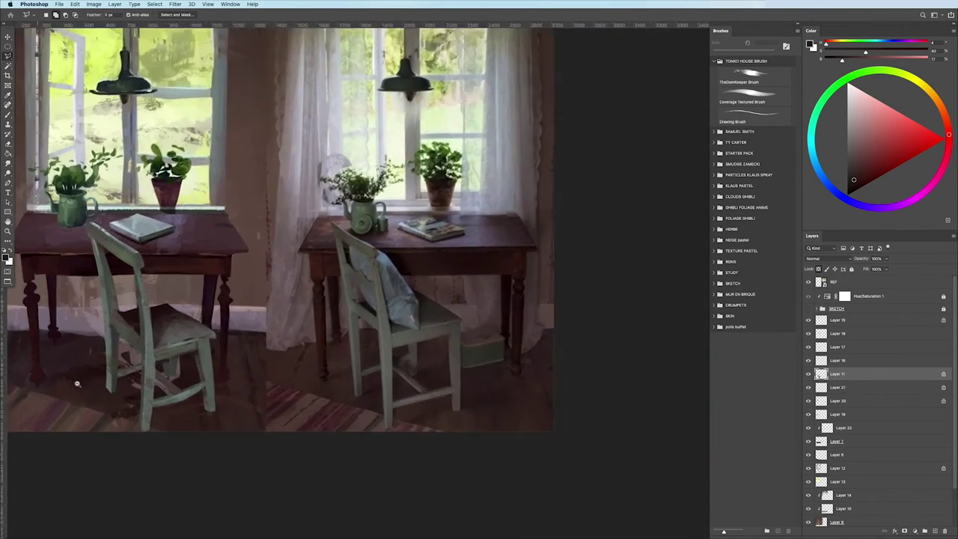
scroll(140, 372, "up", 2)
key("e")
left_click_drag(260, 340, 255, 376)
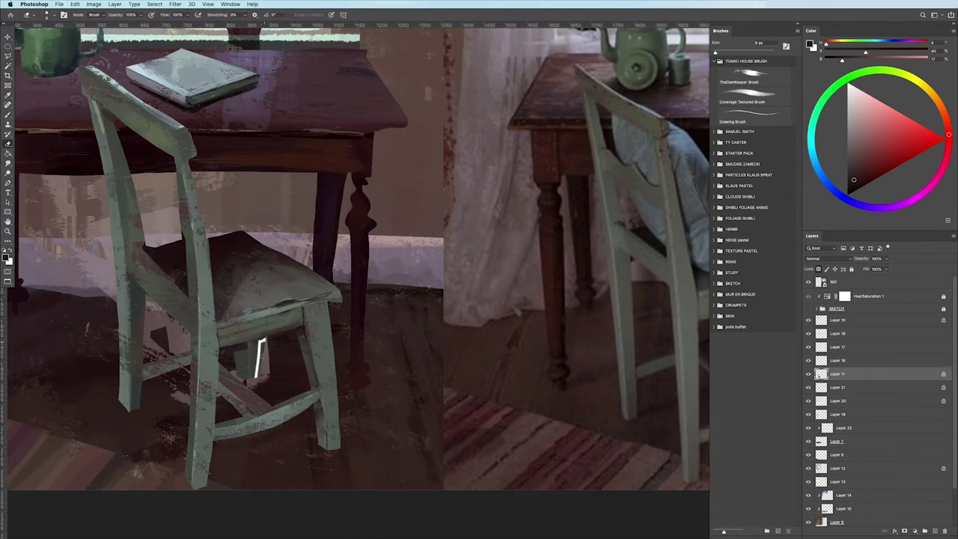
key("ctrl+z")
- Lasso the chair leg area beneath the seat, then zoom out to the whole painting
key("l")
scroll(232, 404, "down", 2)
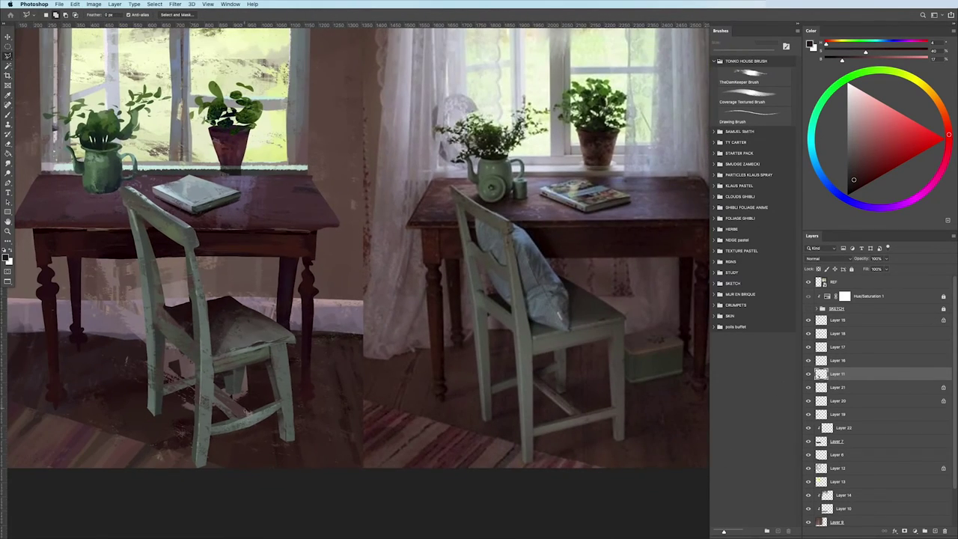
scroll(232, 404, "up", 2)
scroll(240, 396, "up", 1)
mouse_move(239, 397)
left_mouse_down()
mouse_move(245, 357)
mouse_move(227, 363)
mouse_move(222, 390)
left_mouse_up()
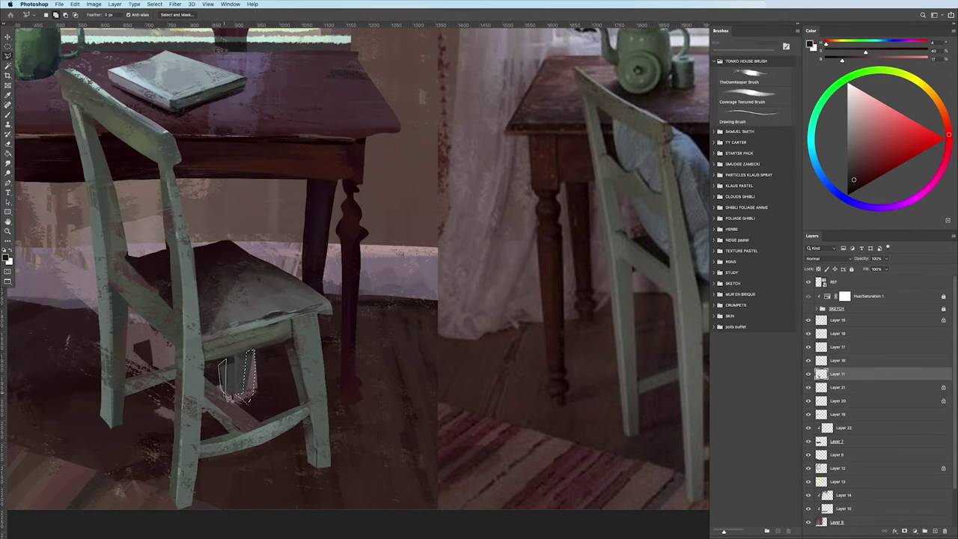
key("ctrl+minus")
key("ctrl+minus")
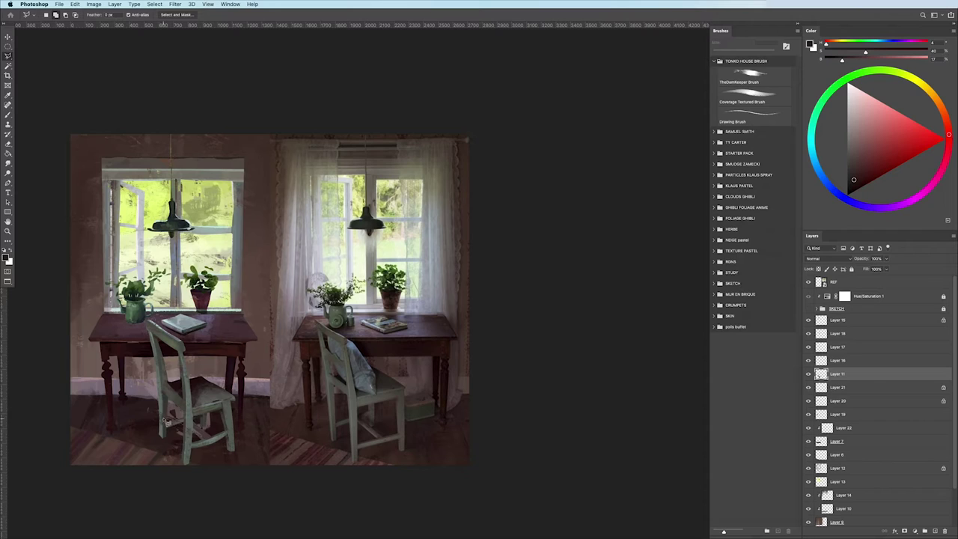
left_click(160, 447, "alt")
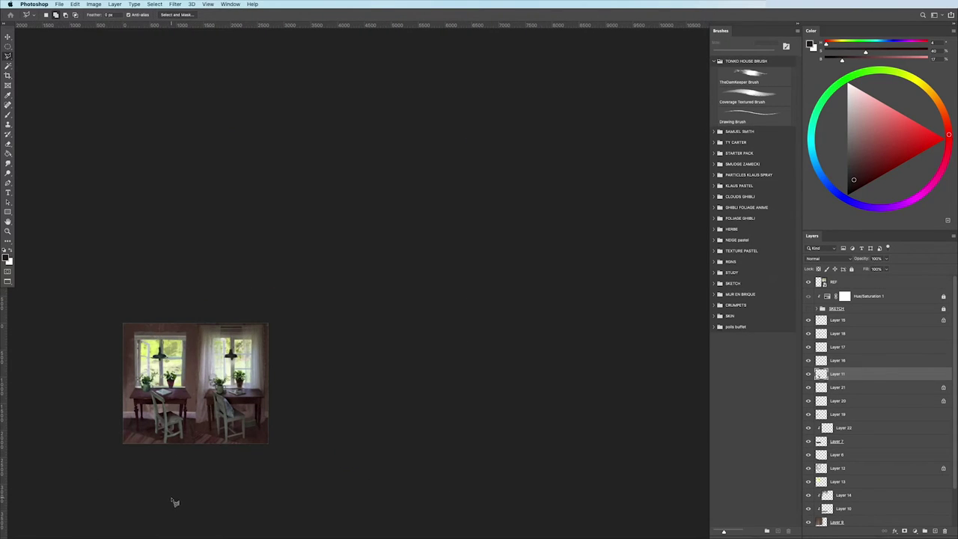
- Zoom in on the chairs, mark points along the back leg, and load a pale green brush
left_click(159, 410)
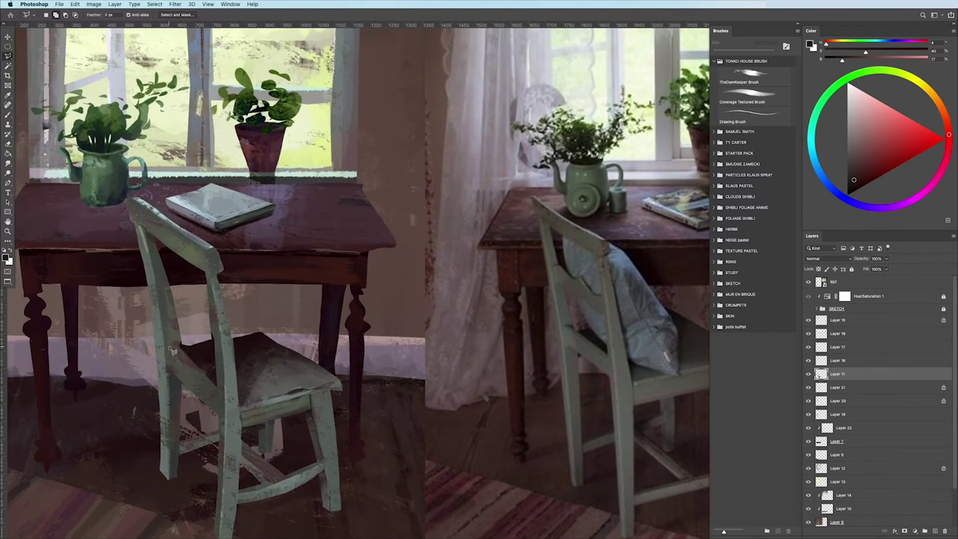
left_click(198, 414)
left_click(187, 402)
key("b")
left_click(160, 332, "alt")
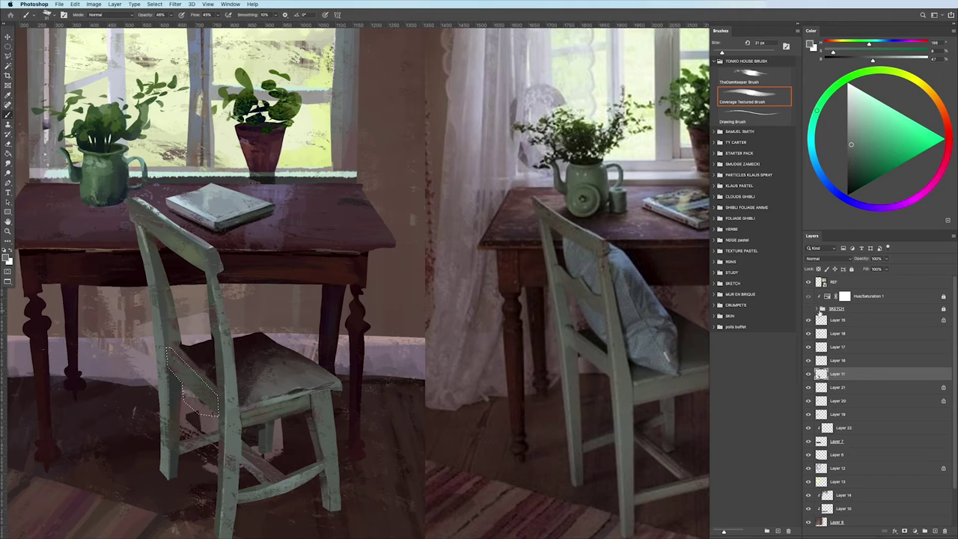
key("bracketright")
key("bracketright")
key("bracketright")
left_click_drag(161, 332, 148, 421)
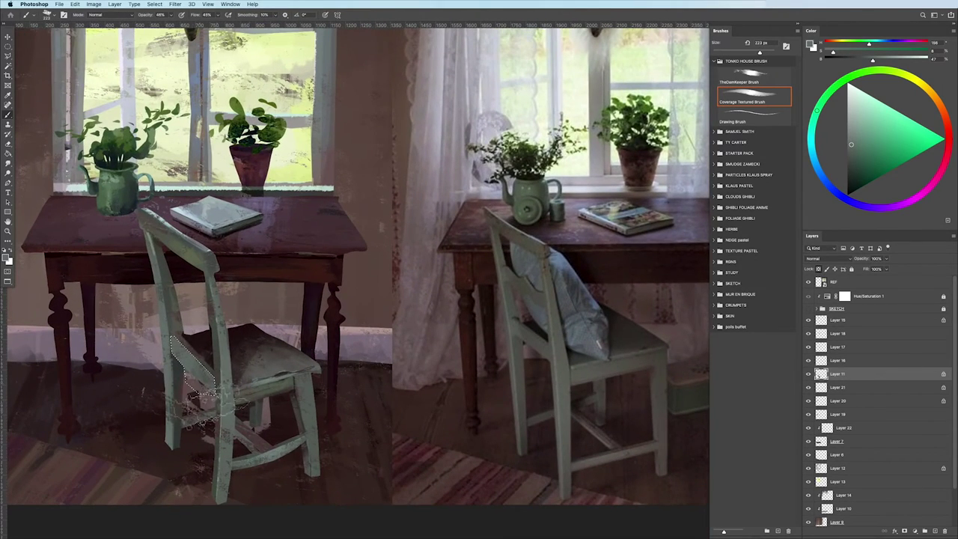
mouse_move(209, 351)
left_mouse_down()
mouse_move(193, 351)
mouse_move(182, 376)
left_mouse_up()
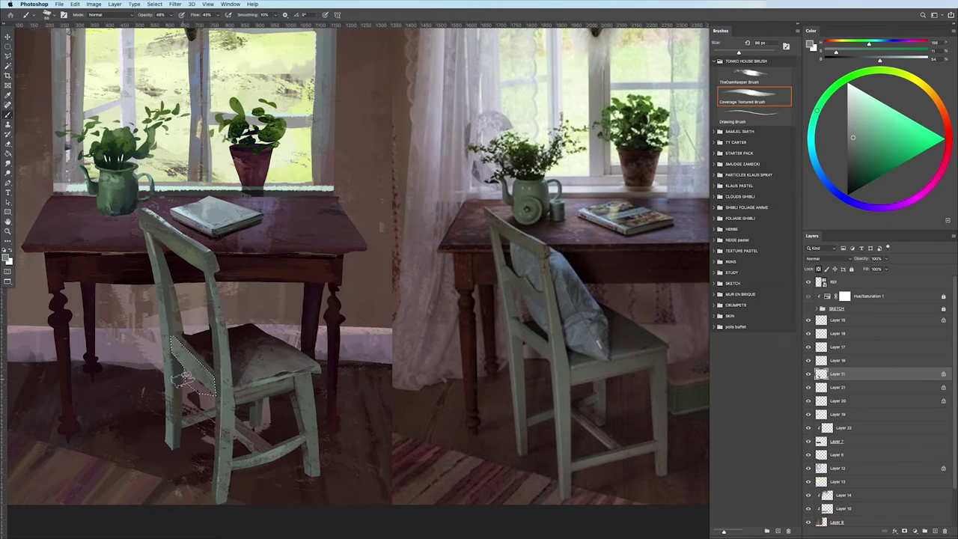
- Select a strip along the chair seat's front edge with the Polygonal Lasso
scroll(163, 372, "down", 5)
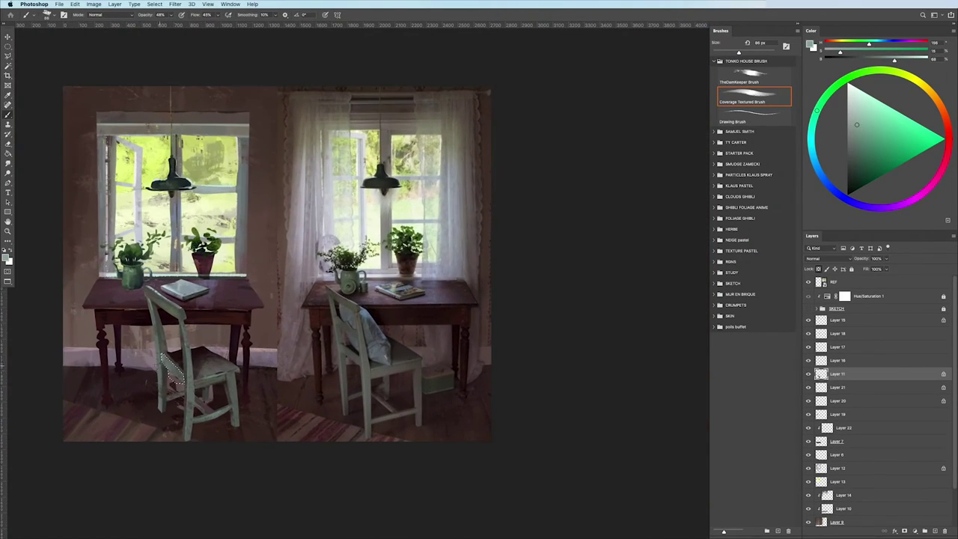
scroll(163, 372, "up", 4)
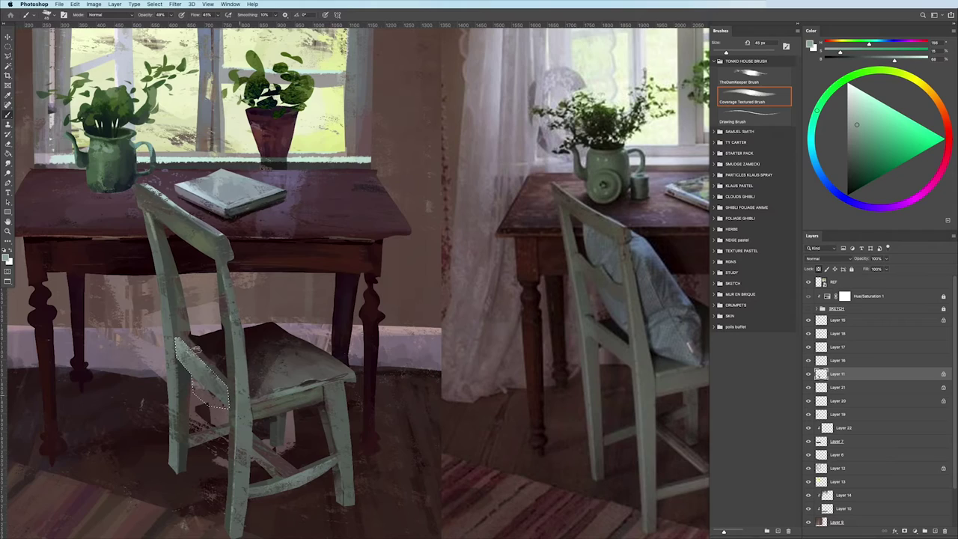
scroll(149, 374, "down", 5)
scroll(100, 391, "up", 2)
scroll(110, 401, "up", 1)
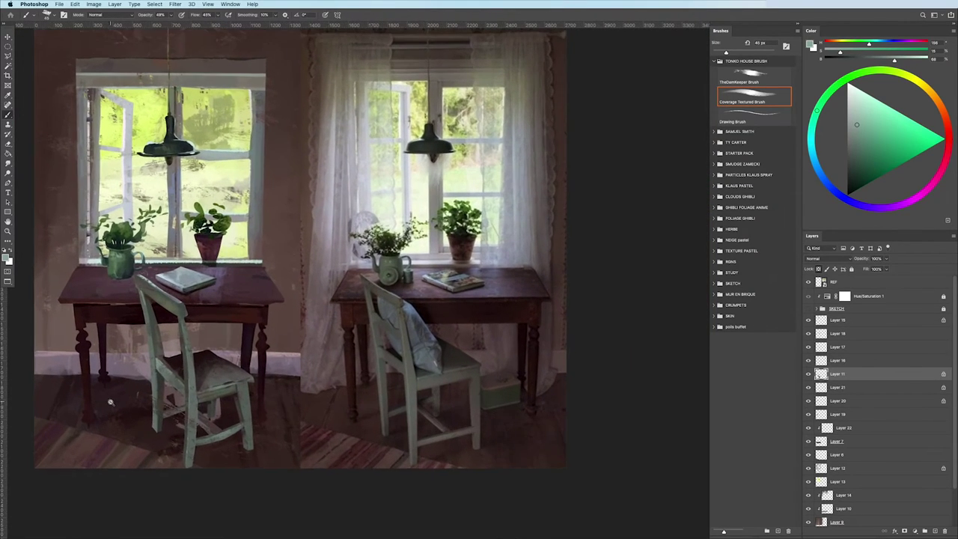
scroll(110, 397, "down", 1)
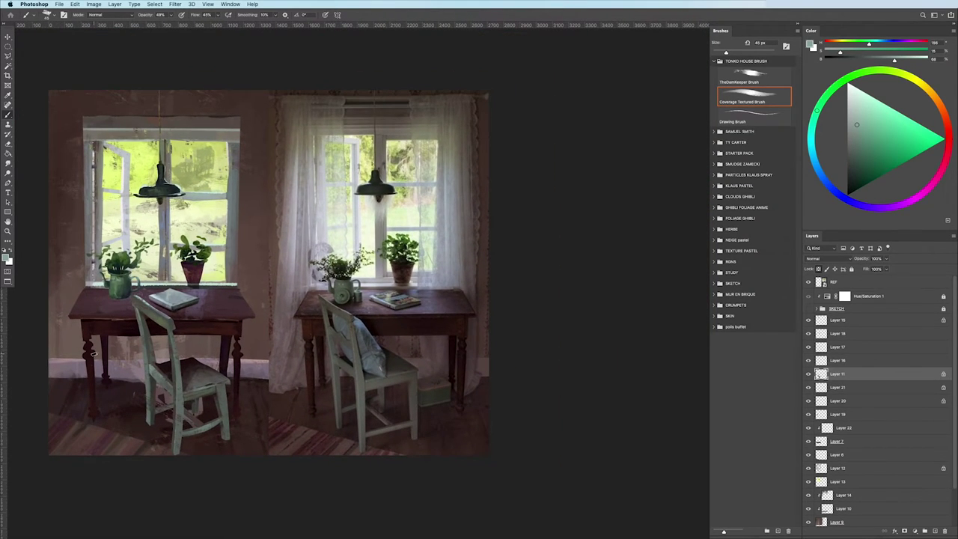
scroll(95, 355, "up", 3)
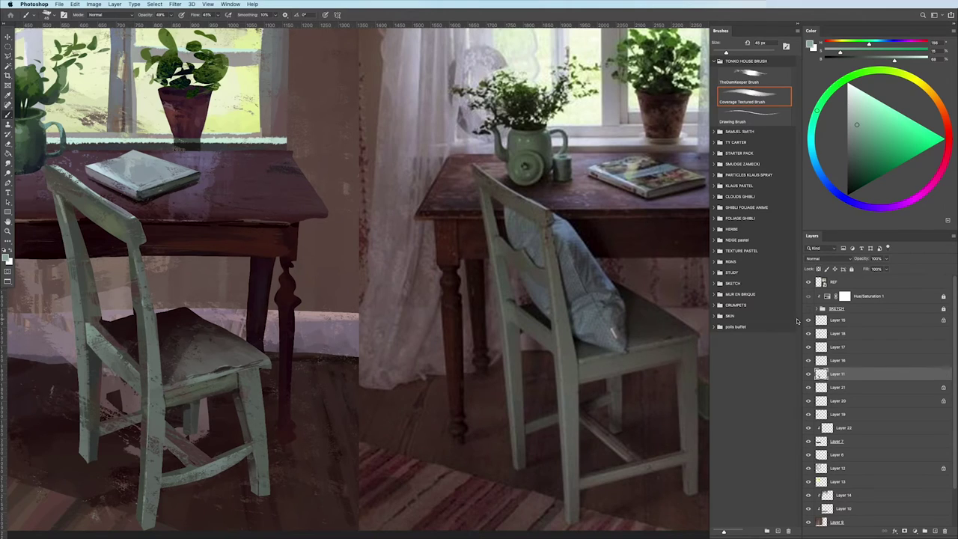
key("l")
scroll(266, 377, "up", 2)
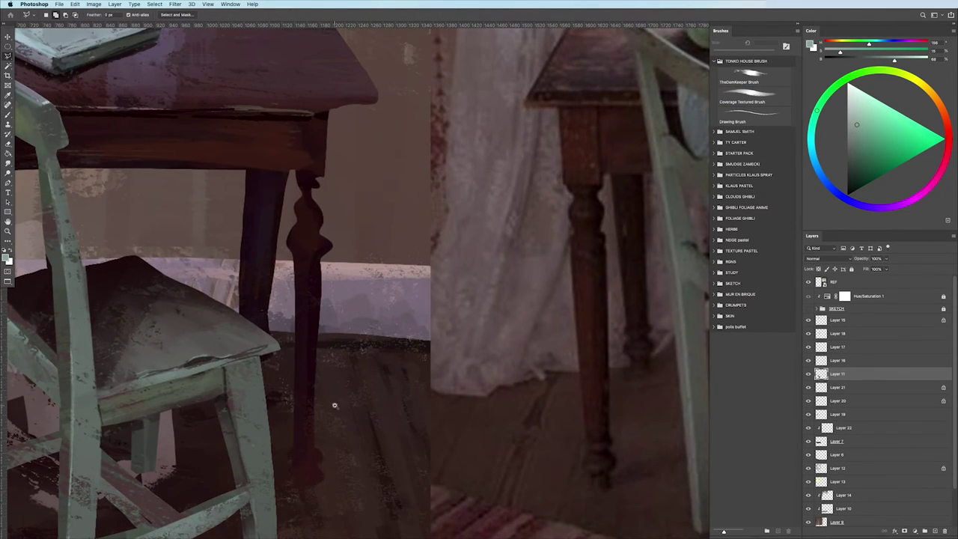
scroll(321, 408, "down", 2)
scroll(314, 413, "up", 3)
left_click(283, 348)
left_click(107, 389)
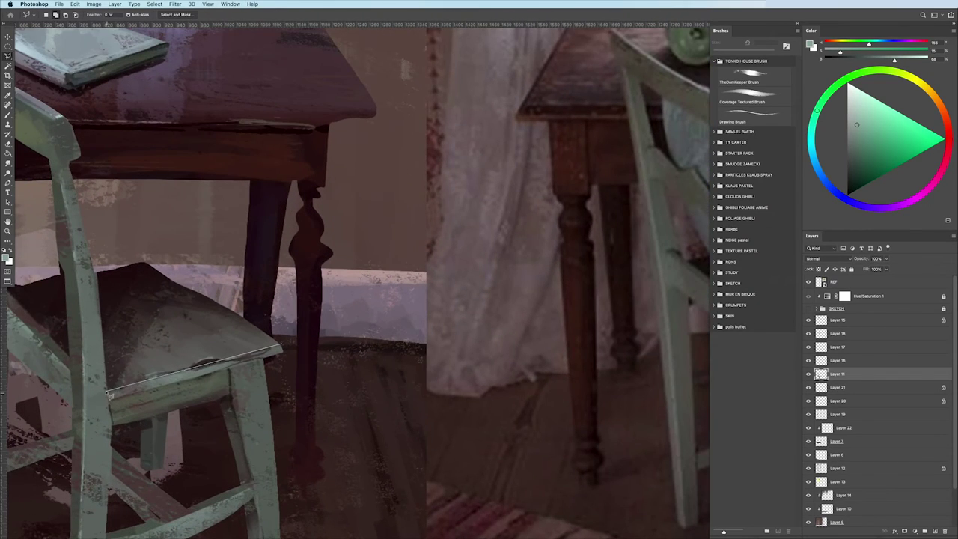
left_click(107, 400)
left_click(283, 350)
- Sample a green from the painting and paint the seat edge, checking at several zoom levels
key("b")
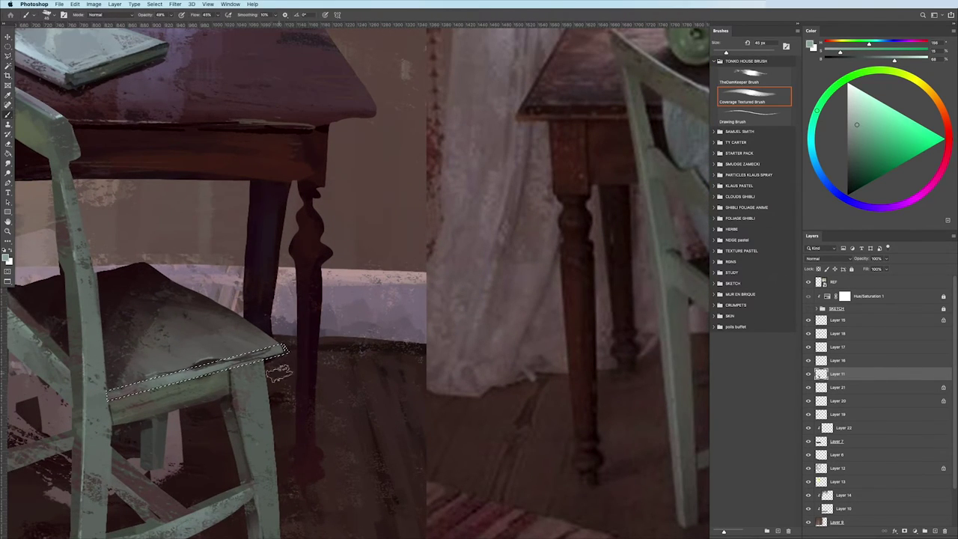
scroll(278, 367, "down", 2)
left_click(273, 369, "alt")
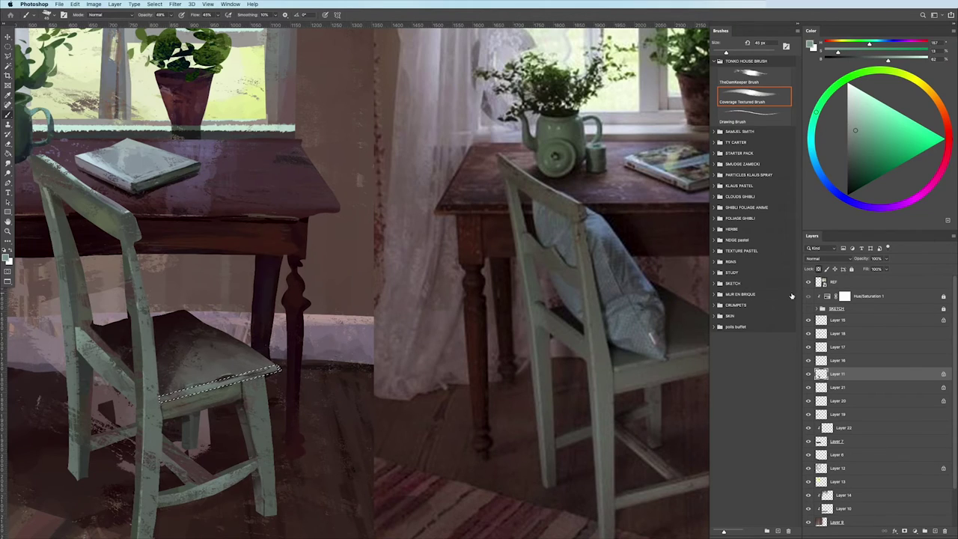
scroll(273, 366, "down", 4)
scroll(255, 365, "up", 5)
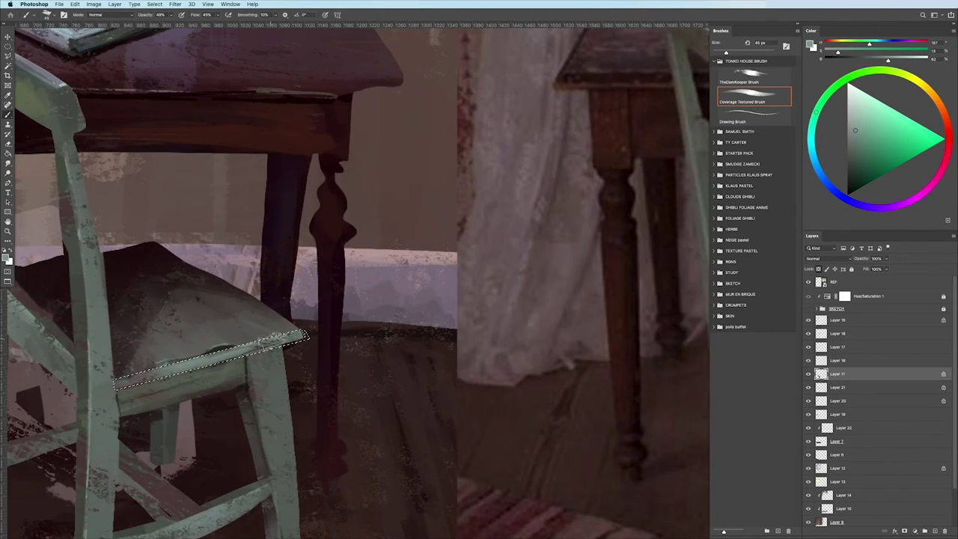
scroll(241, 366, "down", 2)
scroll(235, 389, "down", 2)
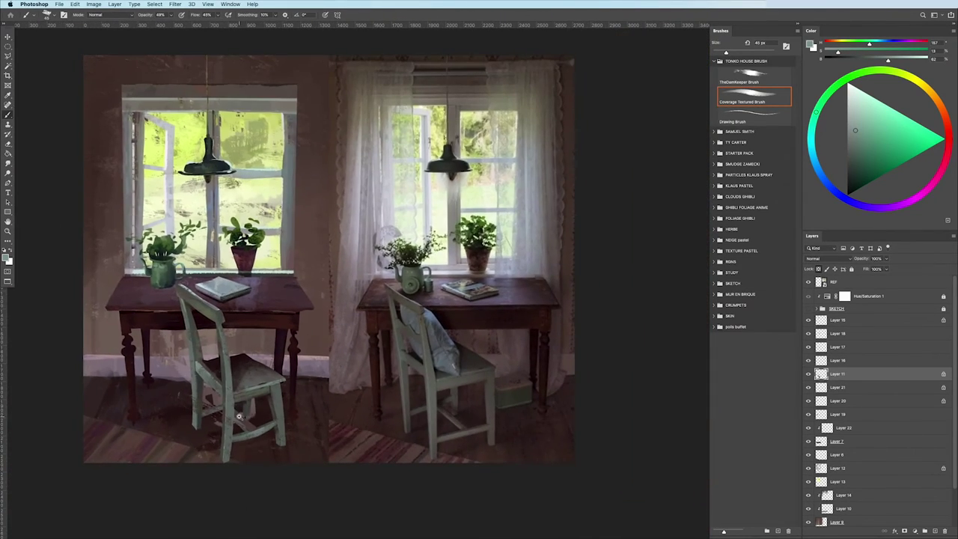
scroll(232, 416, "down", 1)
scroll(232, 418, "up", 3)
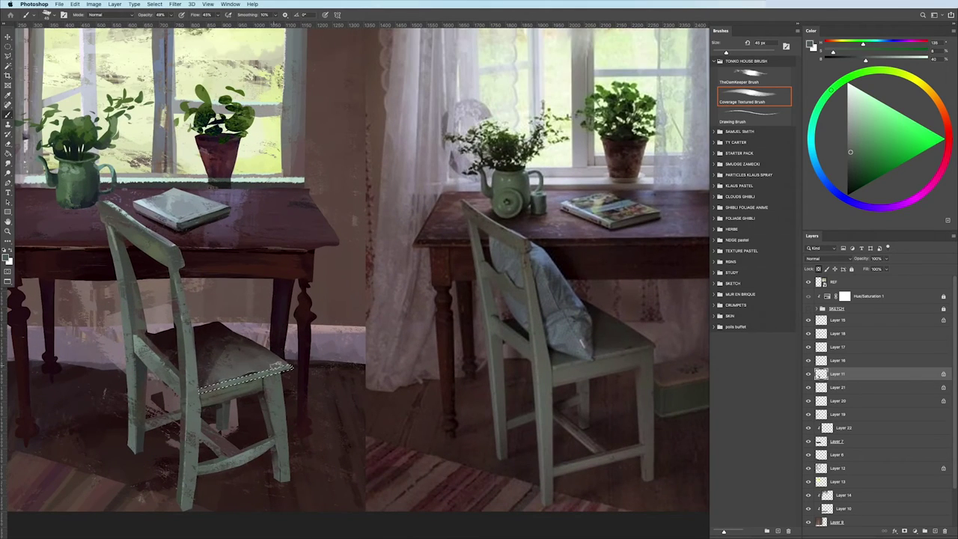
scroll(206, 424, "down", 2)
scroll(207, 423, "down", 1)
scroll(209, 428, "down", 2)
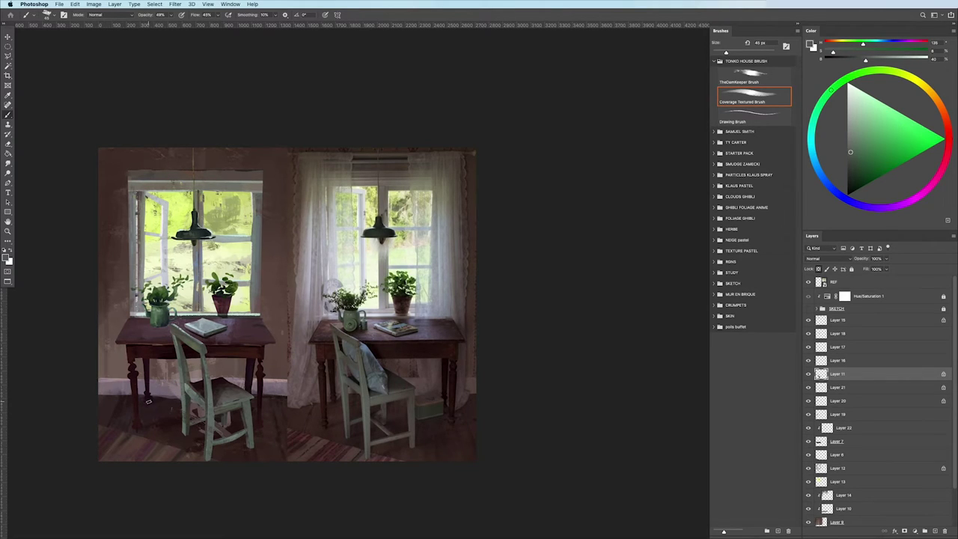
scroll(148, 401, "up", 2)
key("l")
scroll(357, 398, "up", 2)
left_click(238, 262)
left_click(394, 358)
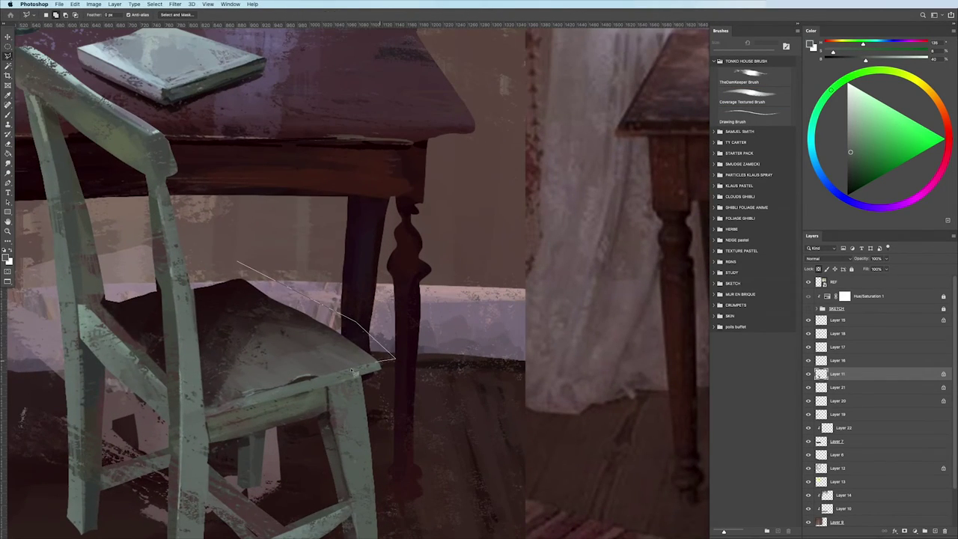
left_click(203, 407)
left_click(193, 284)
left_click(201, 255)
left_click(219, 252)
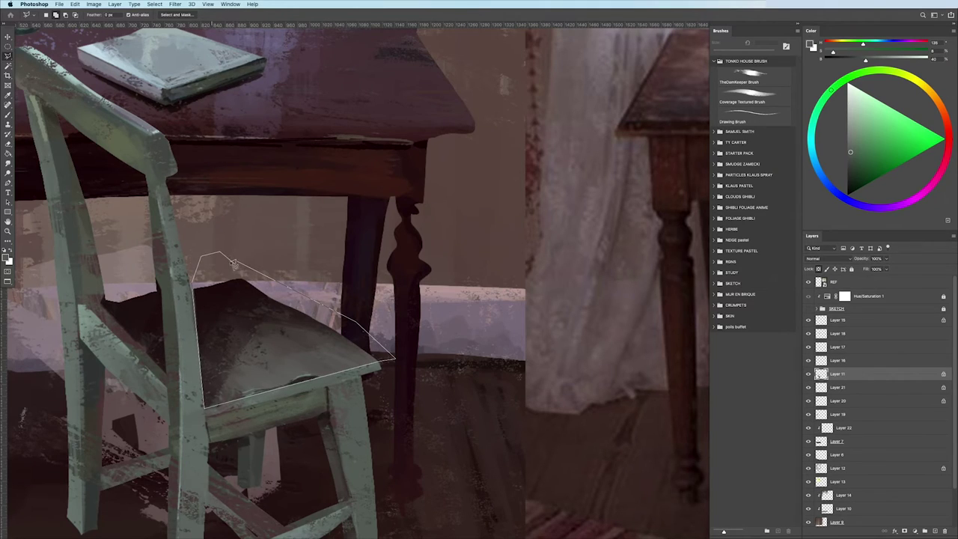
left_click(237, 262)
left_click(131, 272, "shift")
left_click(160, 286)
left_click(166, 374)
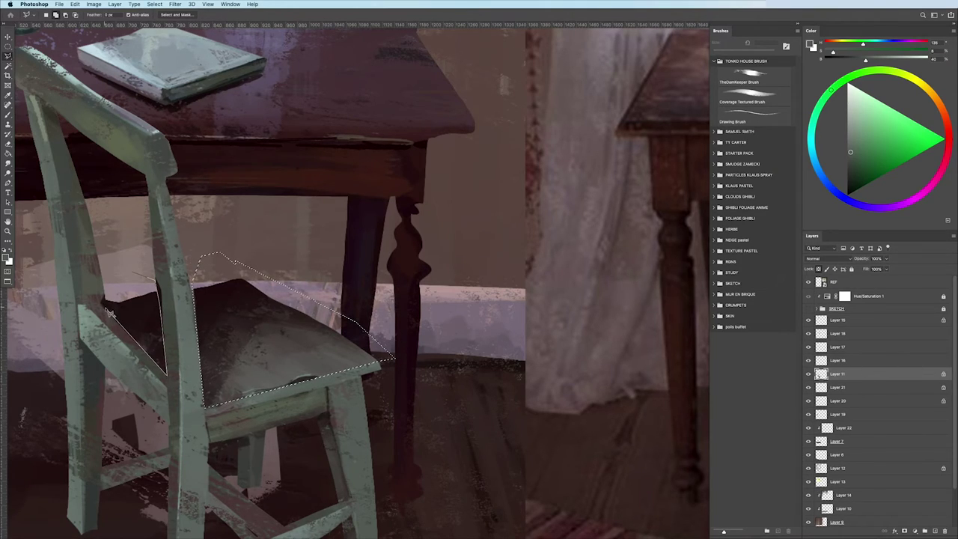
left_click(132, 273)
scroll(132, 273, "down", 3)
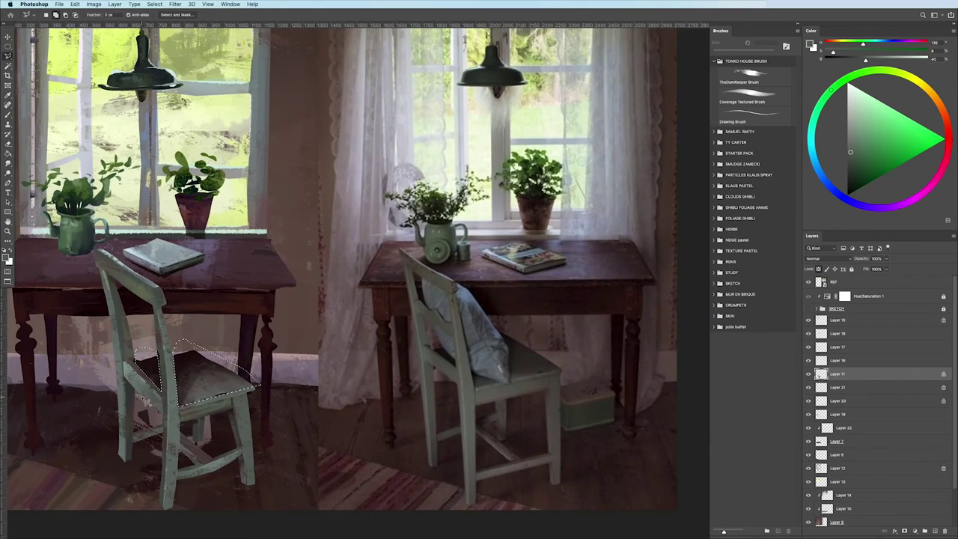
key("ctrl+d")
key("u")
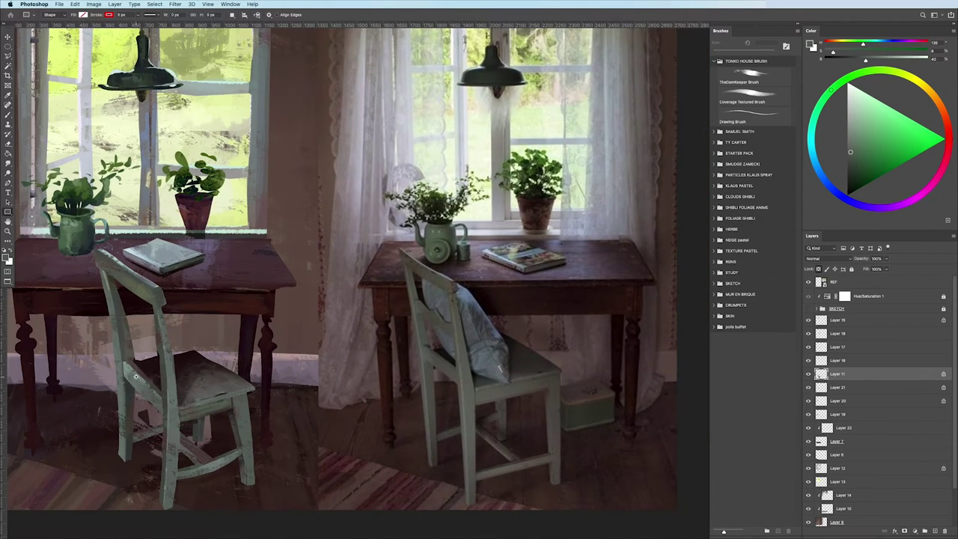
scroll(460, 467, "down", 3)
key("ctrl+u")
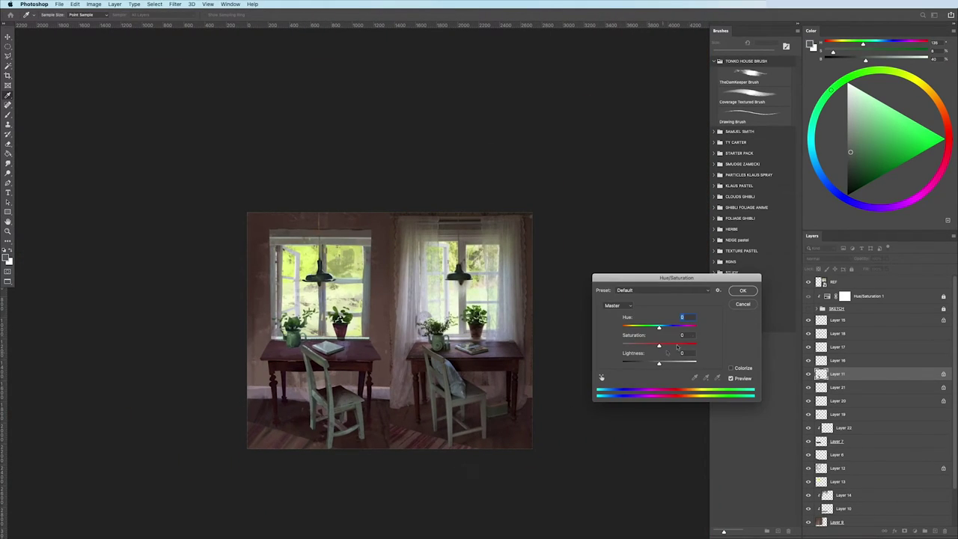
mouse_move(659, 330)
left_mouse_down()
mouse_move(681, 331)
mouse_move(627, 329)
mouse_move(621, 346)
left_mouse_up()
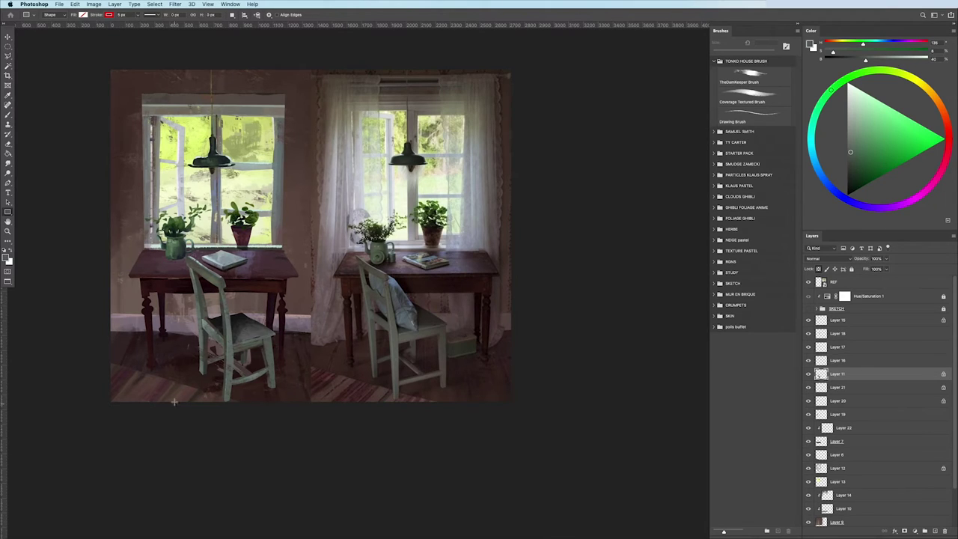
key("l")
- Show the SKETCH group over the painting and zoom to the left chair
scroll(272, 419, "up", 5)
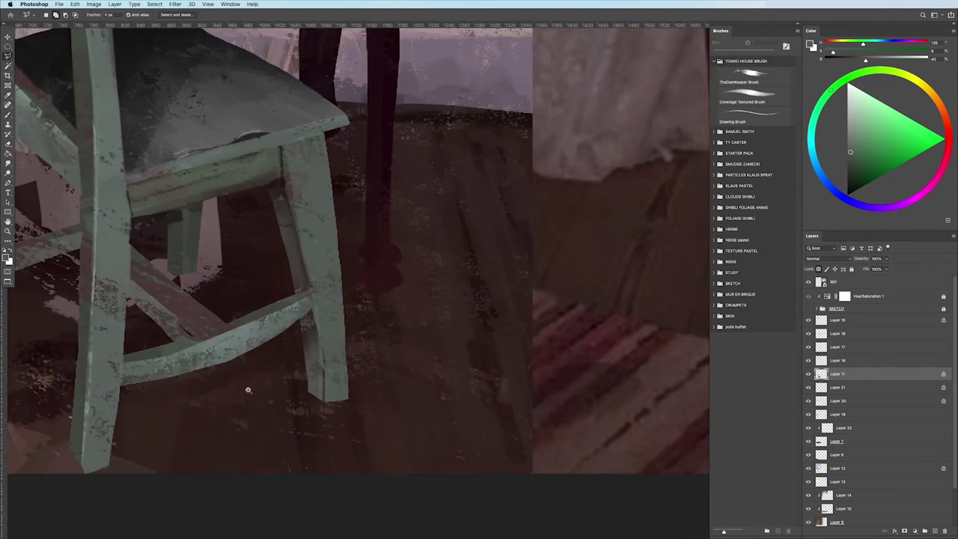
scroll(303, 424, "down", 2)
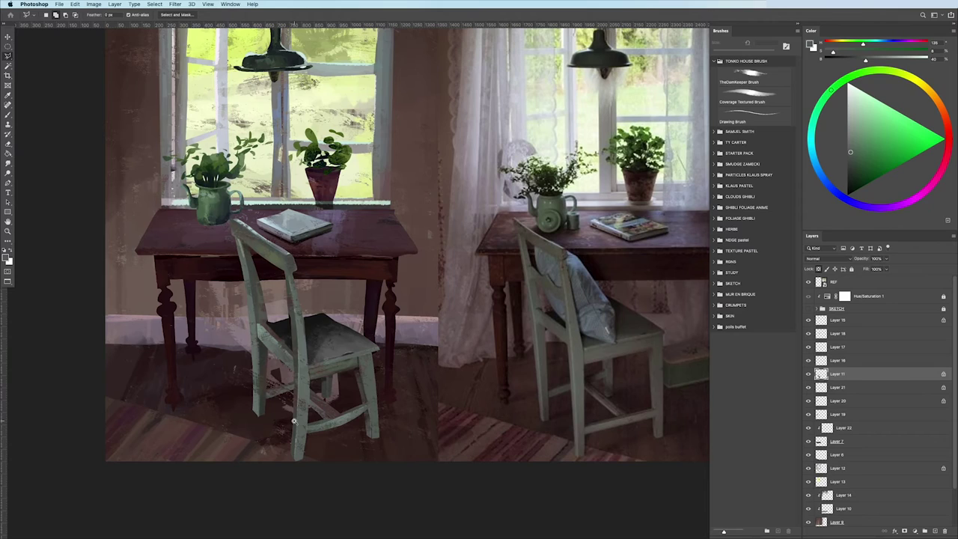
scroll(293, 422, "up", 1)
scroll(294, 422, "up", 1)
scroll(294, 423, "up", 1)
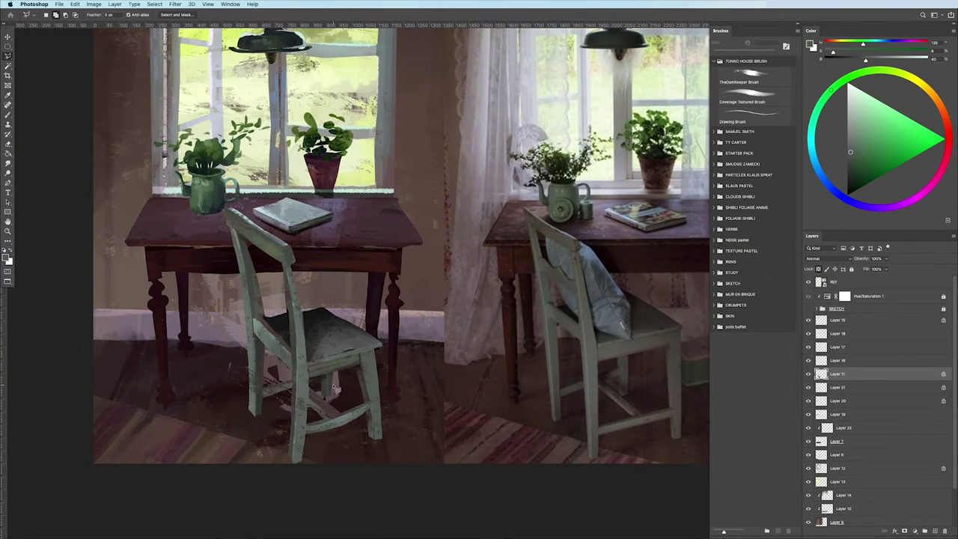
left_click(807, 308)
scroll(180, 265, "down", 2)
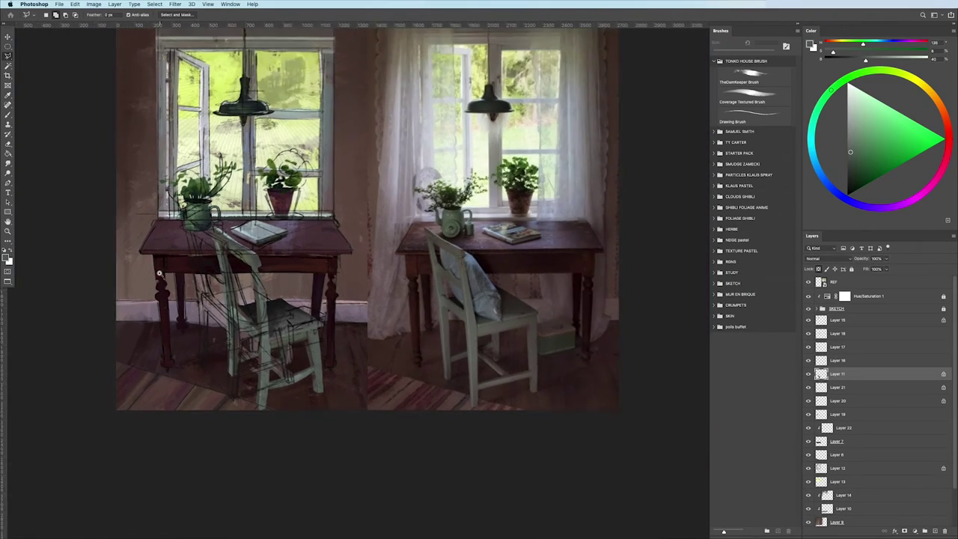
scroll(176, 268, "up", 2)
scroll(171, 271, "up", 1)
scroll(166, 275, "down", 1)
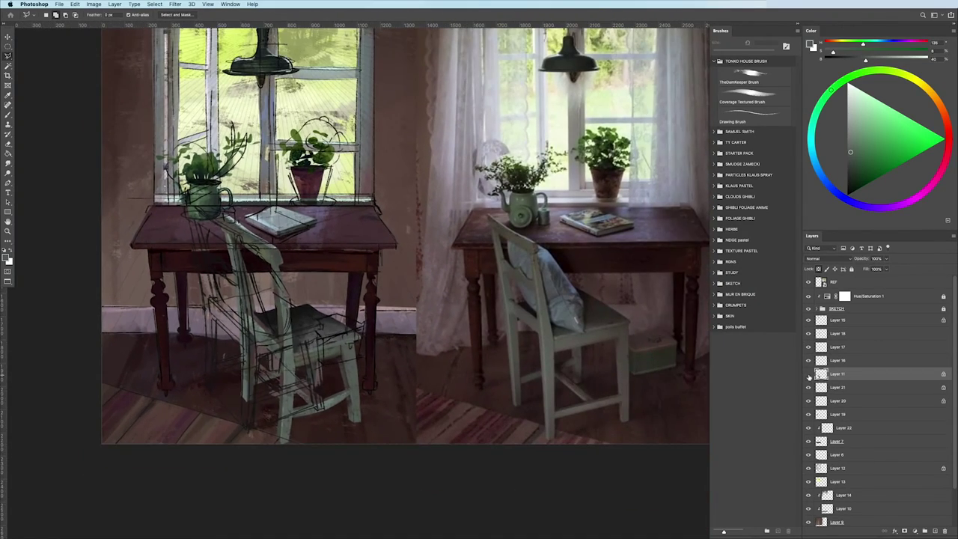
- Free Transform the chair sketch slightly left, then hide SKETCH and fit the painting in view
key("ctrl+t")
mouse_move(247, 384)
left_mouse_down()
mouse_move(213, 383)
mouse_move(212, 370)
left_mouse_up()
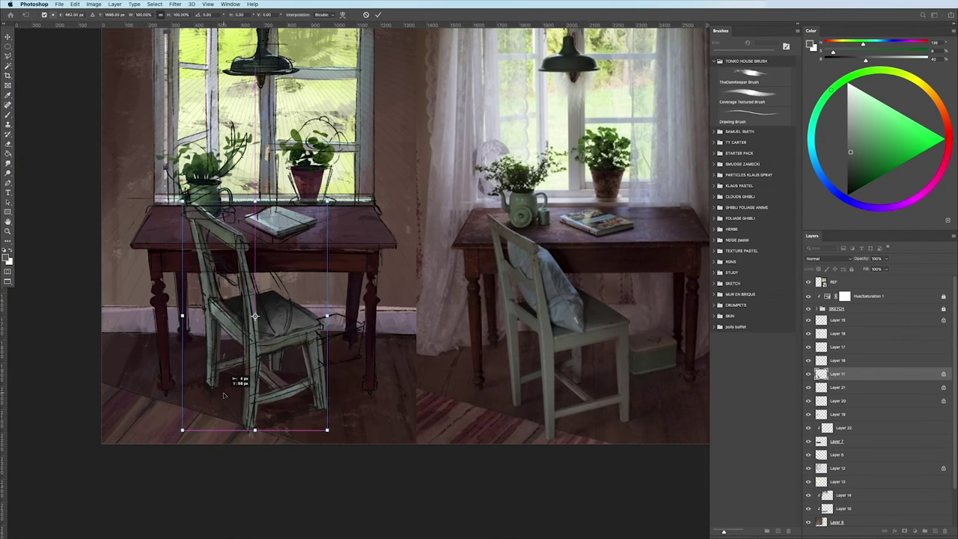
key("Return")
key("l")
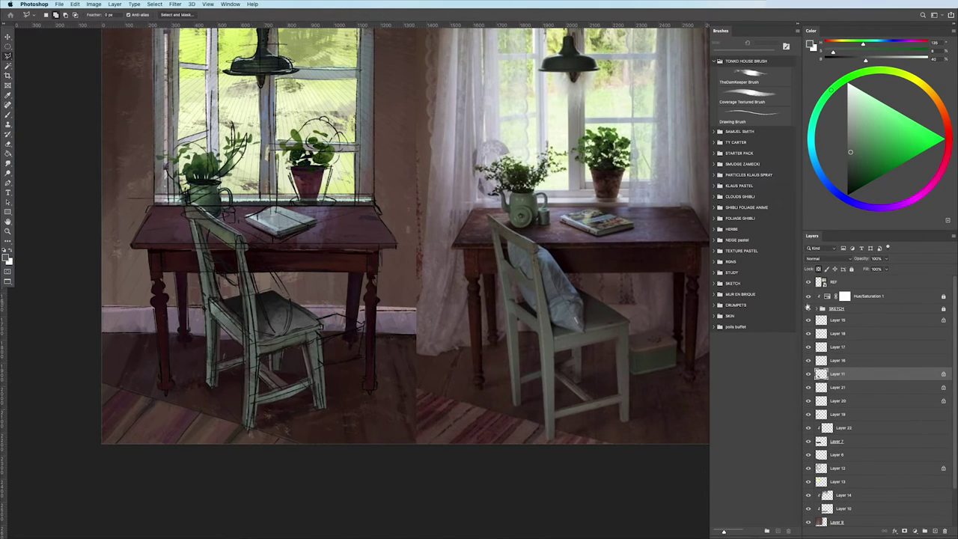
left_click(807, 309)
key("ctrl+minus")
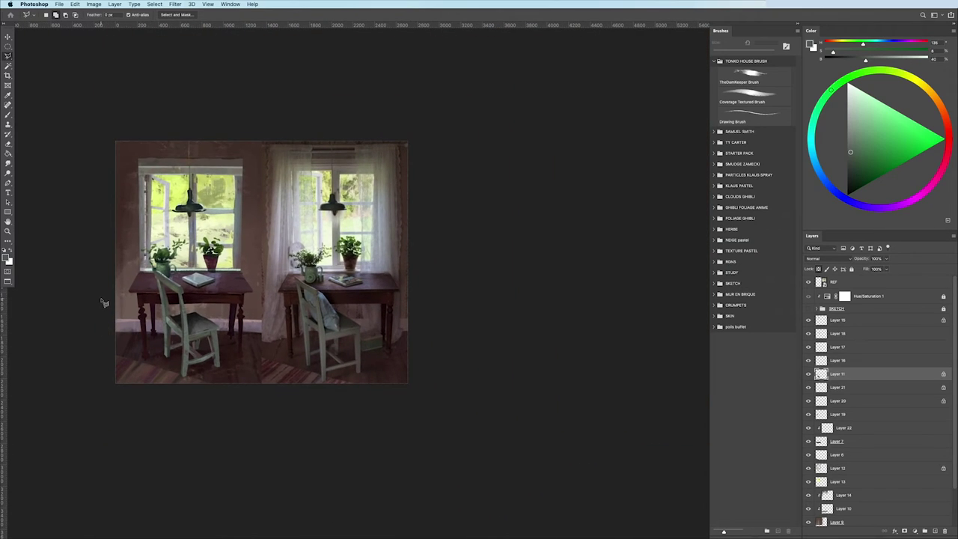
- Switch to the fine 7 px Drawing Brush preset
scroll(103, 302, "up", 5)
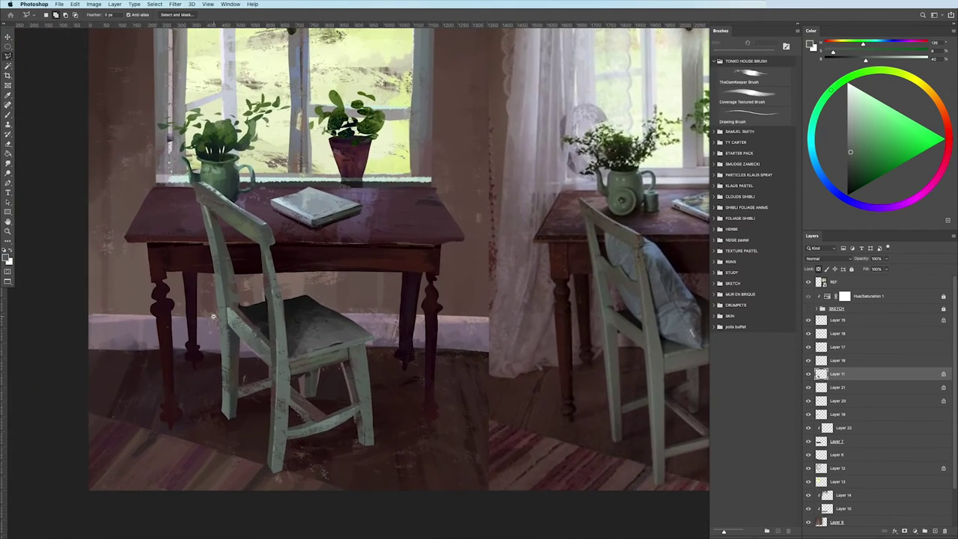
scroll(221, 306, "up", 1)
scroll(217, 284, "up", 1)
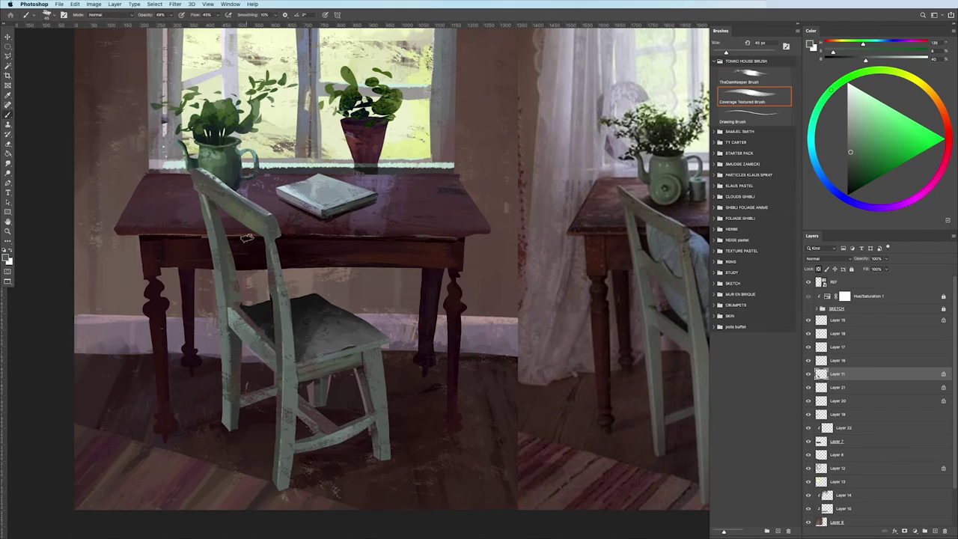
key("b")
key("period")
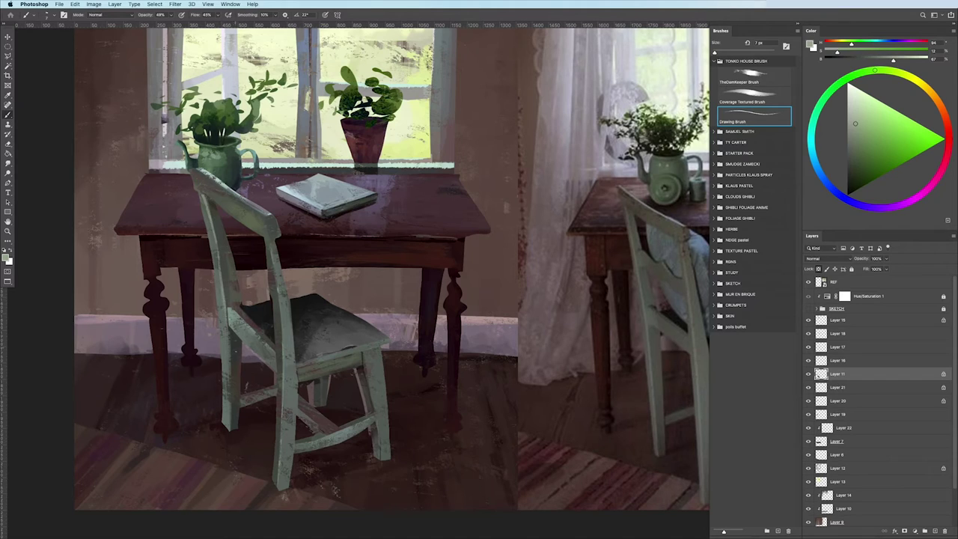
- Toggle Layer 11's painted chair off and on against the sketch, leaving it hidden
scroll(202, 378, "down", 5)
scroll(198, 370, "up", 1)
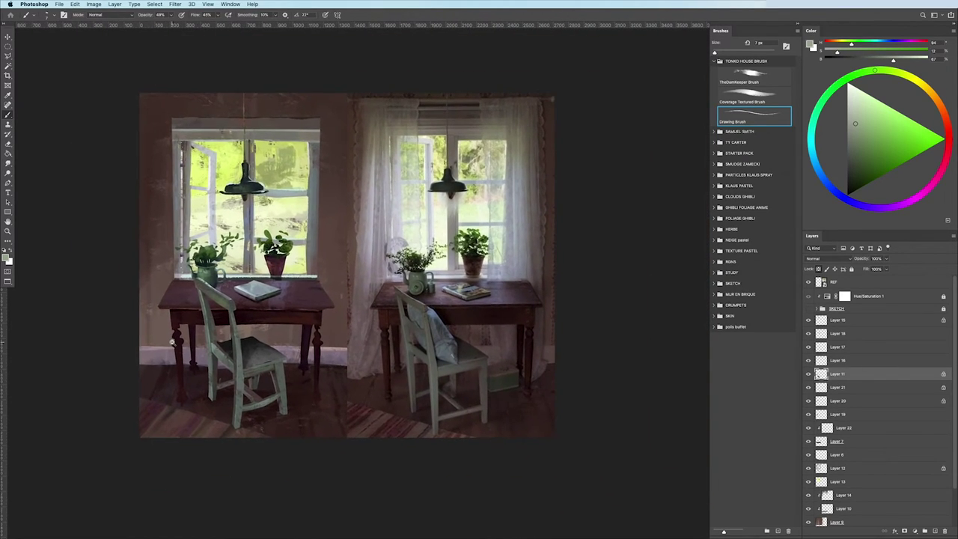
scroll(193, 361, "up", 4)
scroll(193, 361, "up", 2)
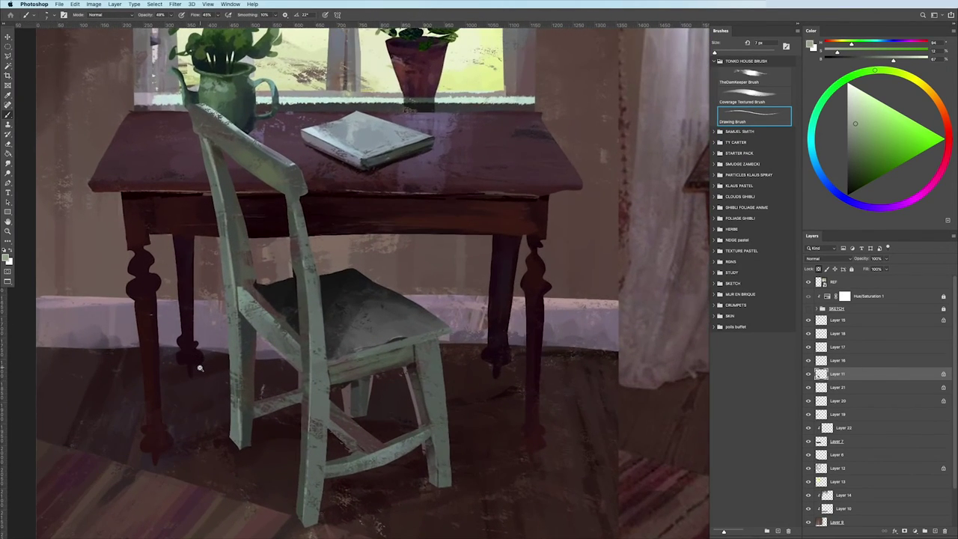
scroll(198, 367, "down", 3)
scroll(198, 367, "down", 2)
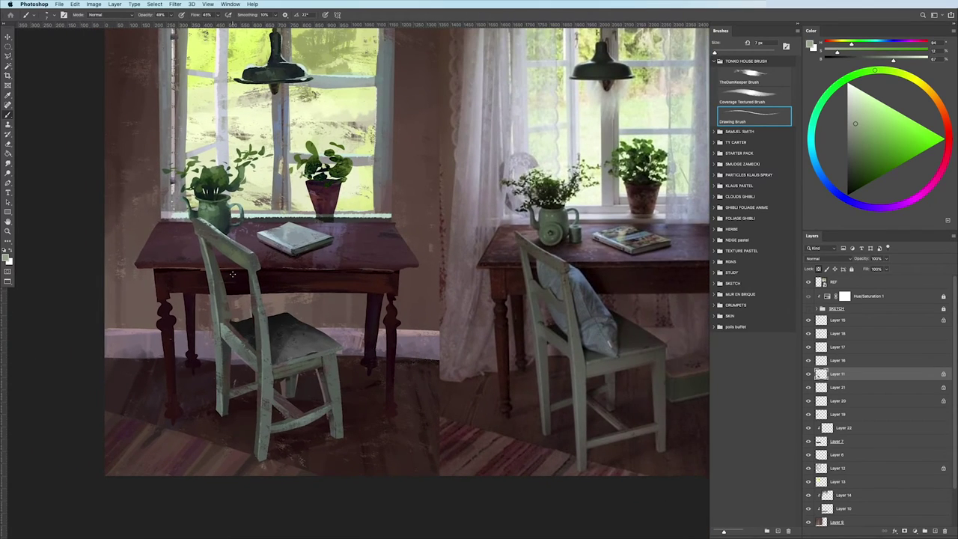
left_click(807, 374)
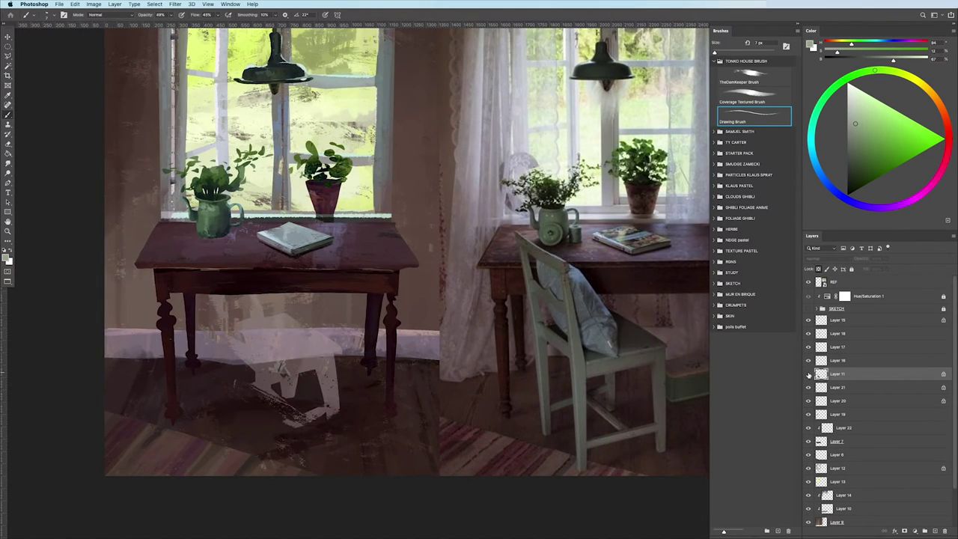
left_click(808, 374)
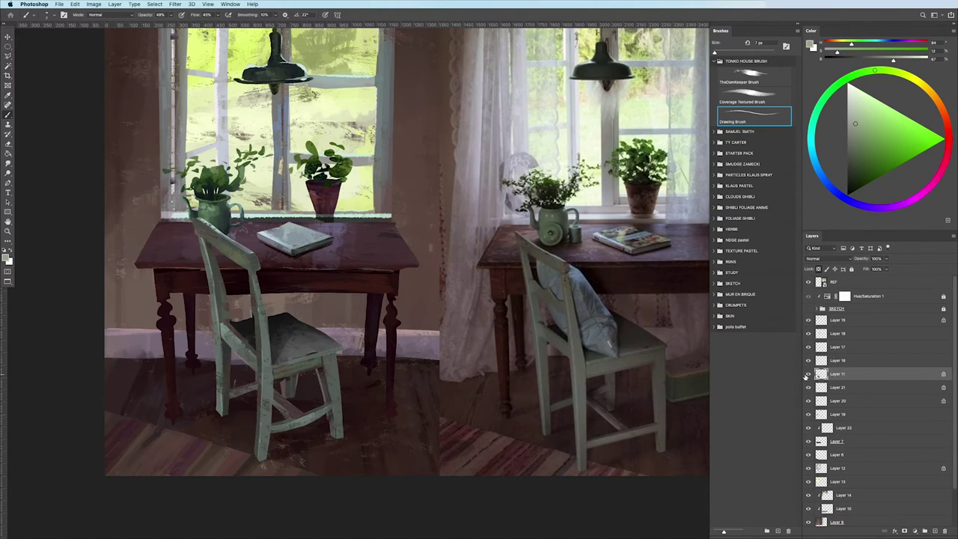
left_click(807, 374)
- Select the window frames layer and toggle its visibility to compare
key("v")
left_click(821, 468)
left_click(807, 468)
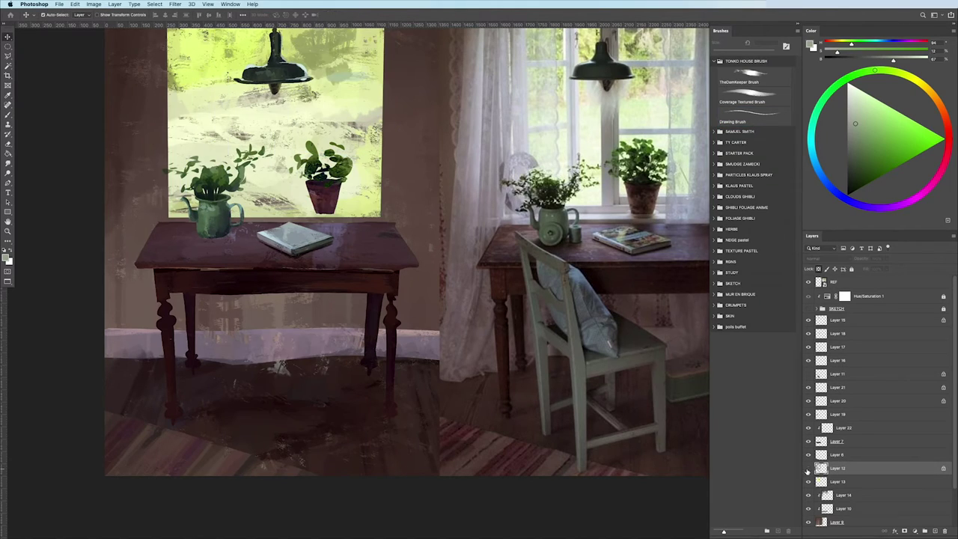
left_click(807, 468)
left_click(807, 468)
left_click(807, 469)
- Outline the lower half of the left table and delete the white sketch inside it
key("l")
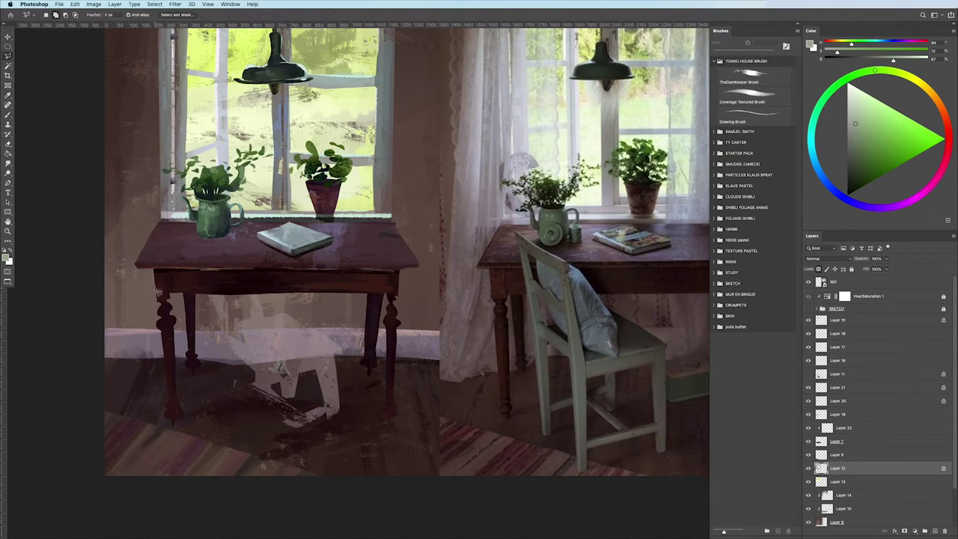
left_click(134, 271)
left_click(417, 285)
left_click(468, 448)
left_click(356, 503)
left_click(105, 430)
key("Delete")
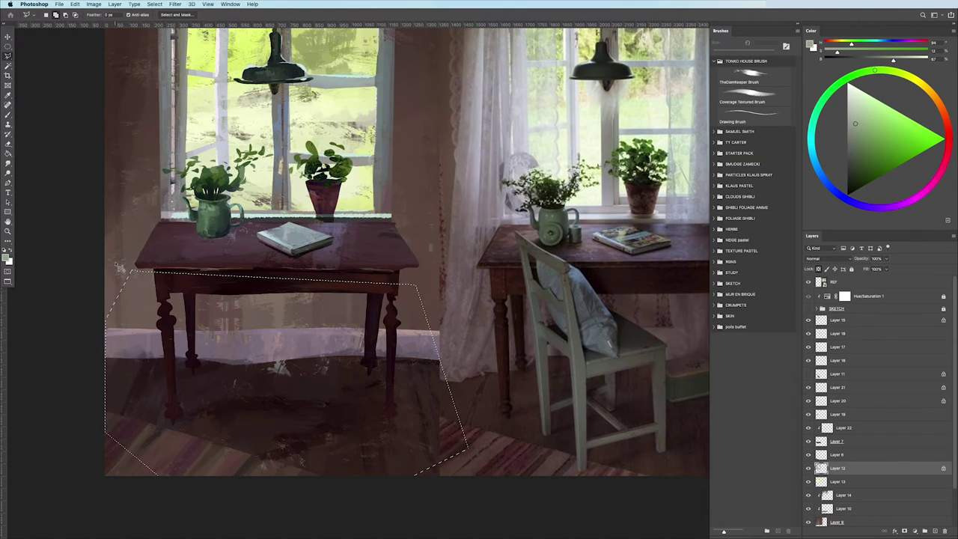
- Fit the painting in view and turn Layer 11's left chair back on
scroll(264, 376, "up", 10)
left_click_drag(264, 376, 360, 305)
key("ctrl+0")
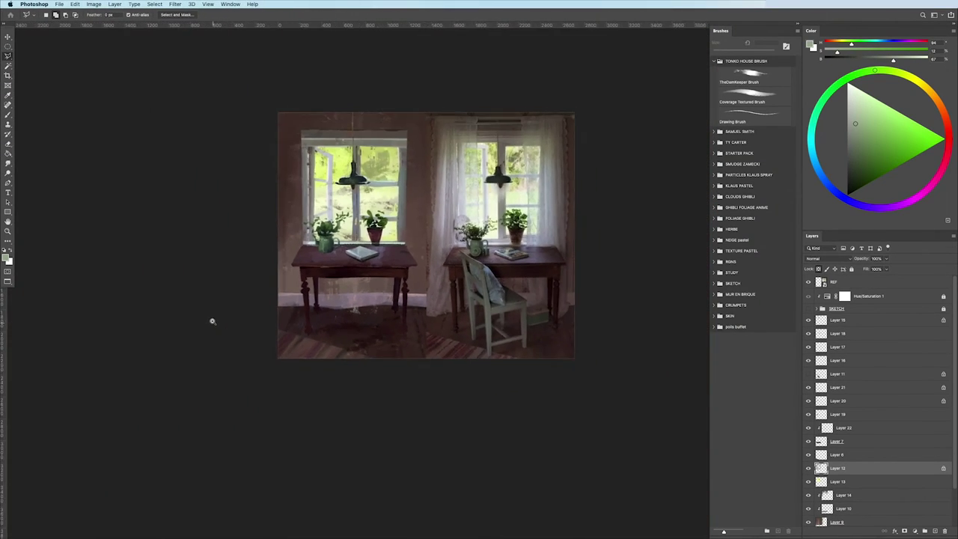
left_click(808, 374)
scroll(214, 432, "up", 3)
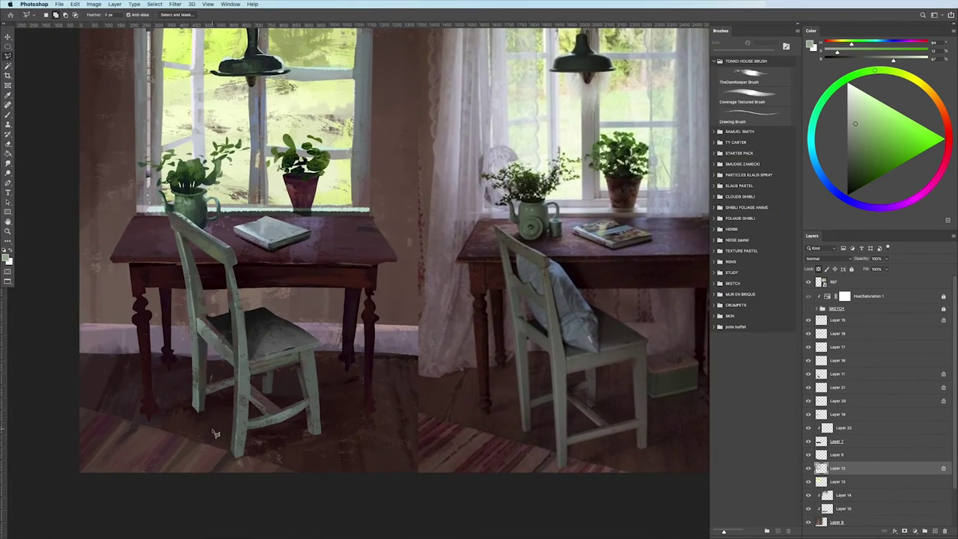
scroll(213, 433, "down", 3)
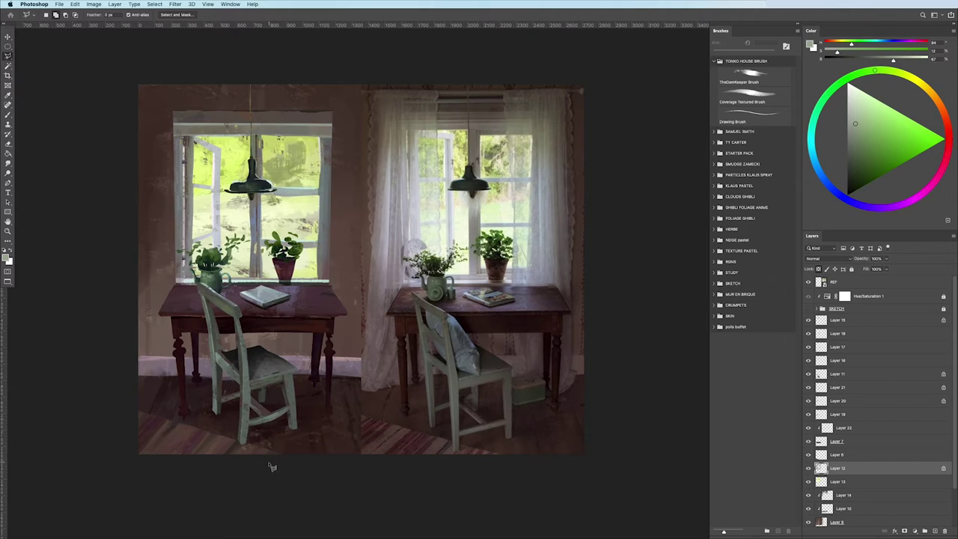
scroll(327, 332, "up", 2)
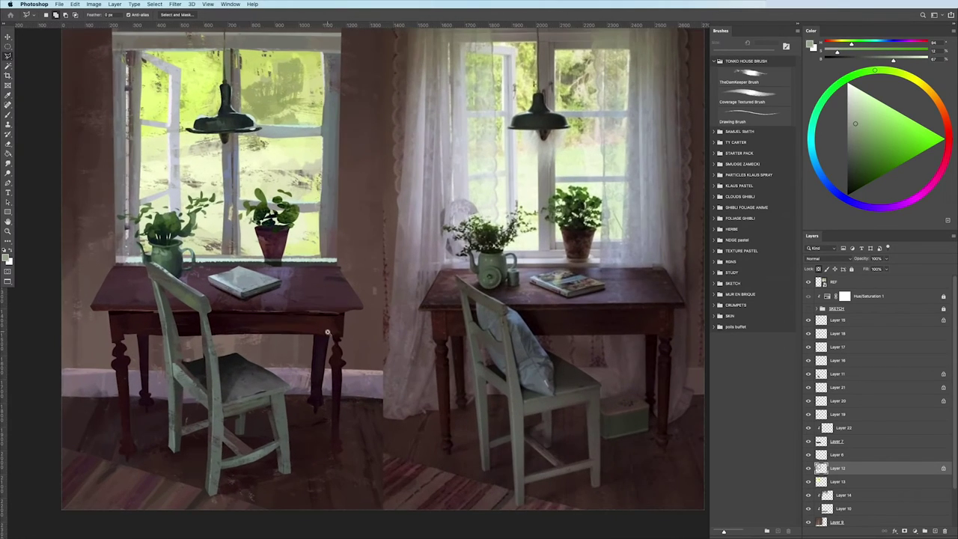
- Select a thin band along the left table top's front edge with the Polygonal Lasso
left_click(382, 305)
left_click(72, 306)
left_click(86, 321)
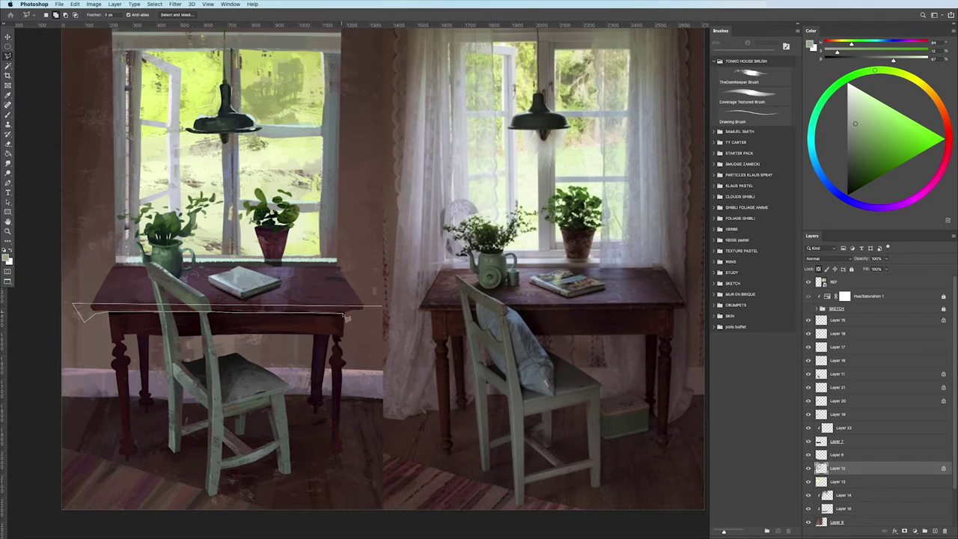
left_click(377, 314)
left_click(382, 305)
- Pick the brush with default colours and target the left table's layer, Layer 7
key("b")
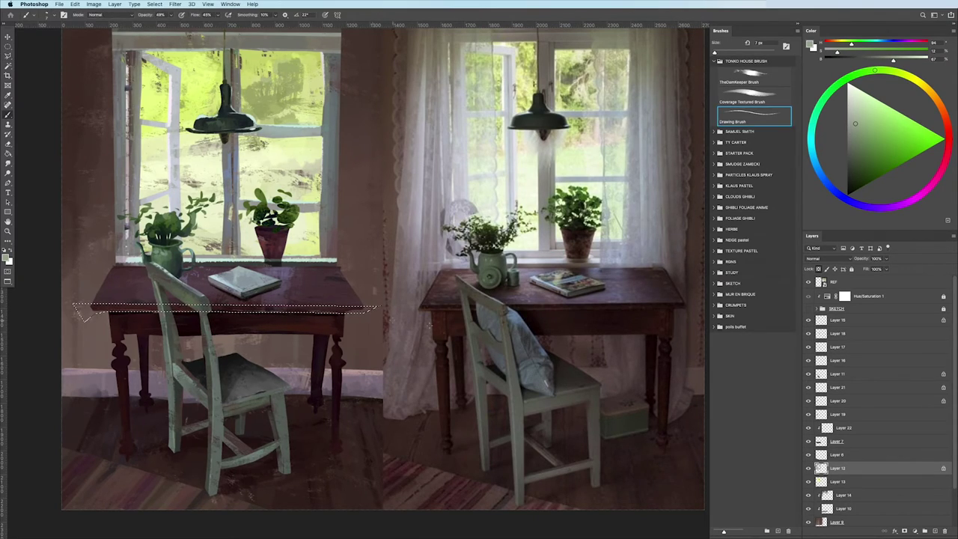
key("d")
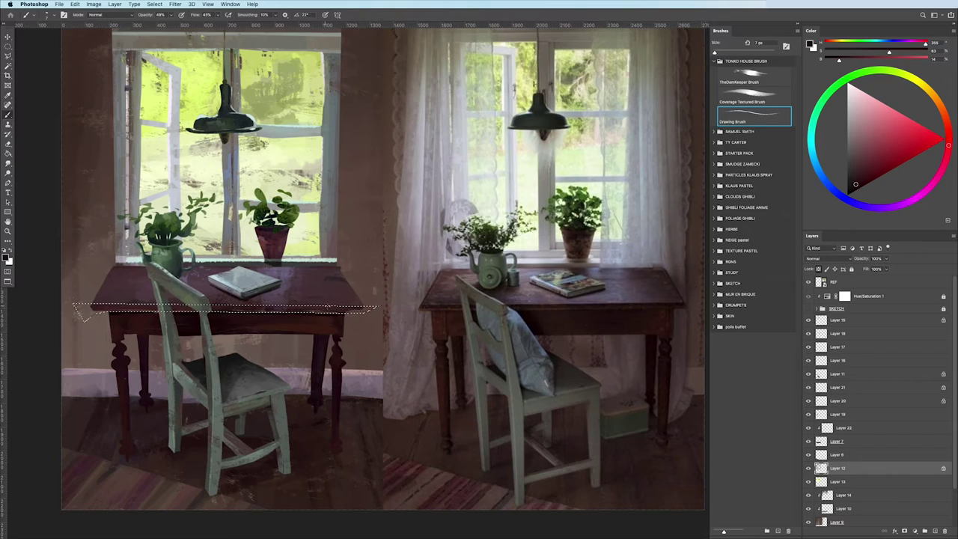
left_click(808, 441)
left_click(808, 441)
left_click(821, 442)
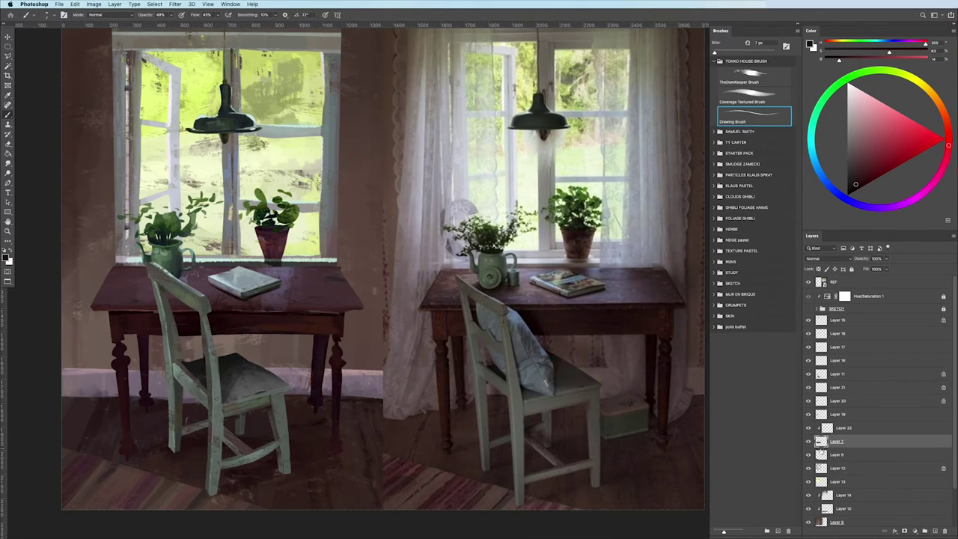
- Set a Coverage Textured Brush to 15 px, 84% flow and 97% opacity in dark red-brown
left_click_drag(347, 321, 277, 331)
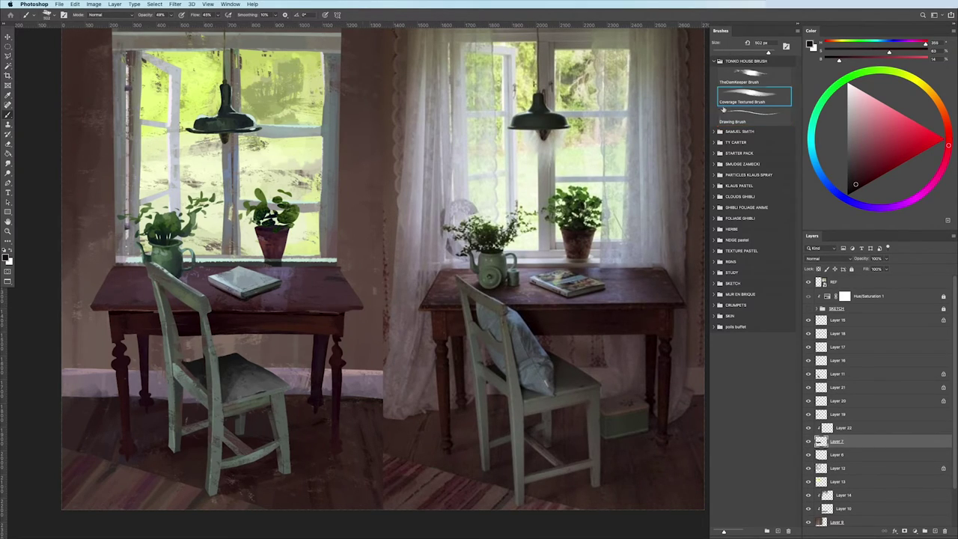
left_click_drag(331, 296, 314, 297)
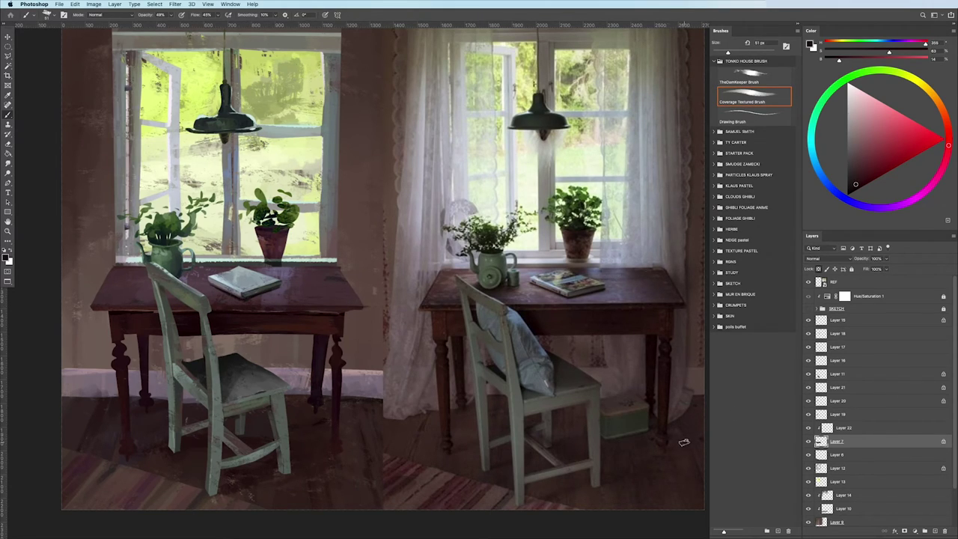
key("ctrl+z")
key("ctrl+z")
left_click(332, 367, "alt")
key("shift+8")
key("shift+4")
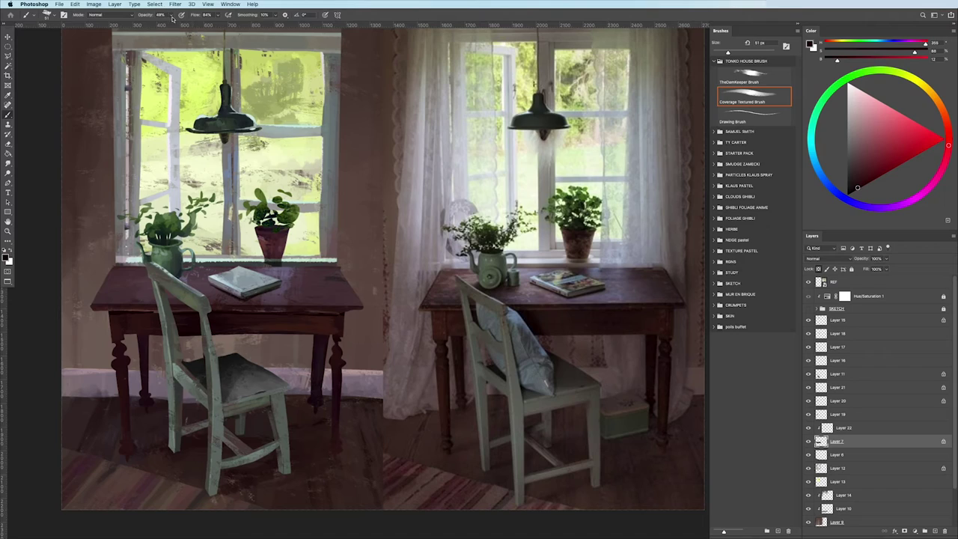
left_click_drag(172, 18, 191, 27)
left_click_drag(156, 294, 142, 289)
left_click_drag(858, 187, 853, 190)
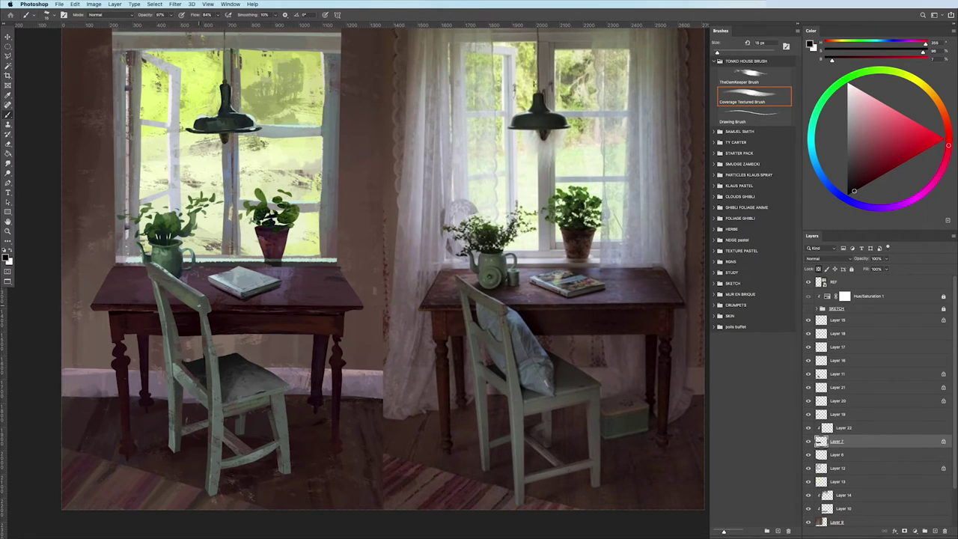
- Drop the table-edge selection and sample a lighter colour from the painting
key("ctrl+minus")
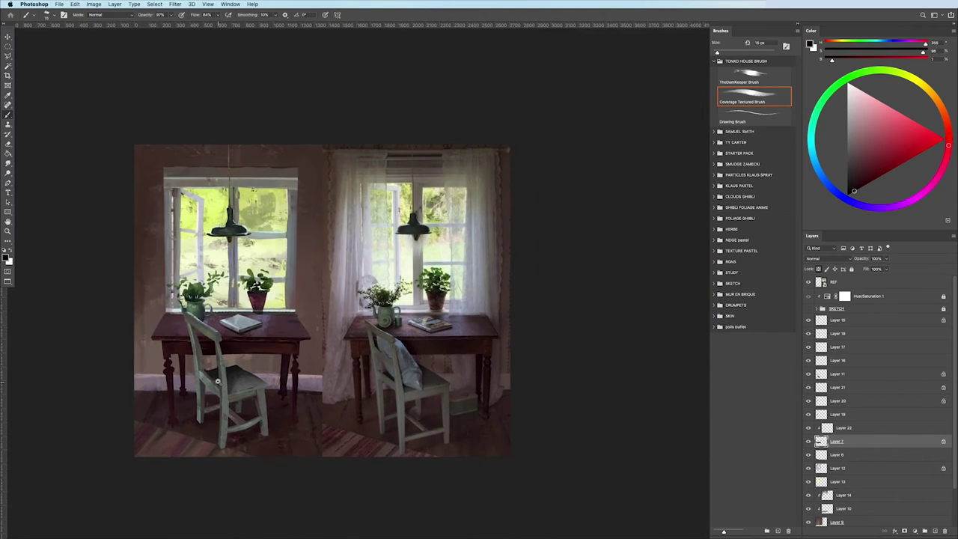
key("ctrl+plus")
key("ctrl+d")
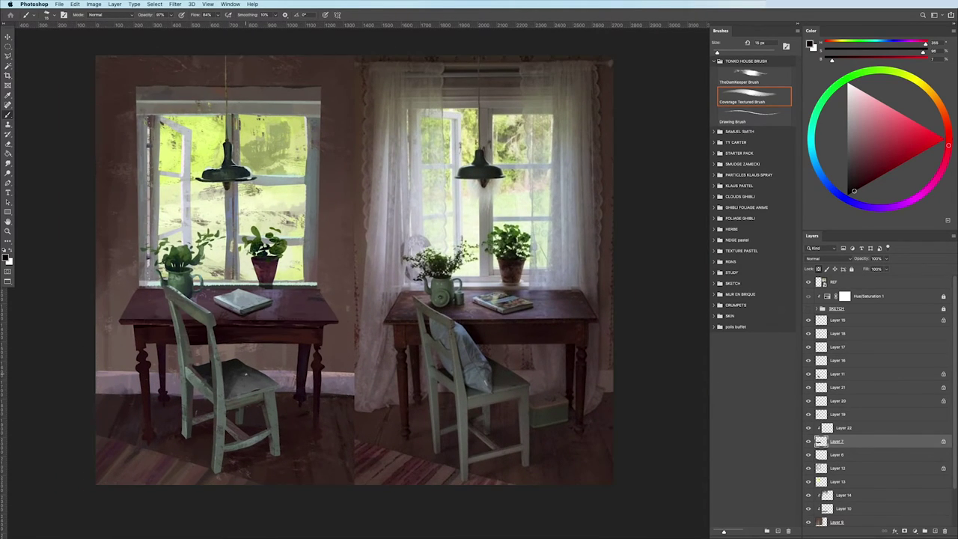
scroll(244, 350, "up", 3)
left_click(245, 349, "alt")
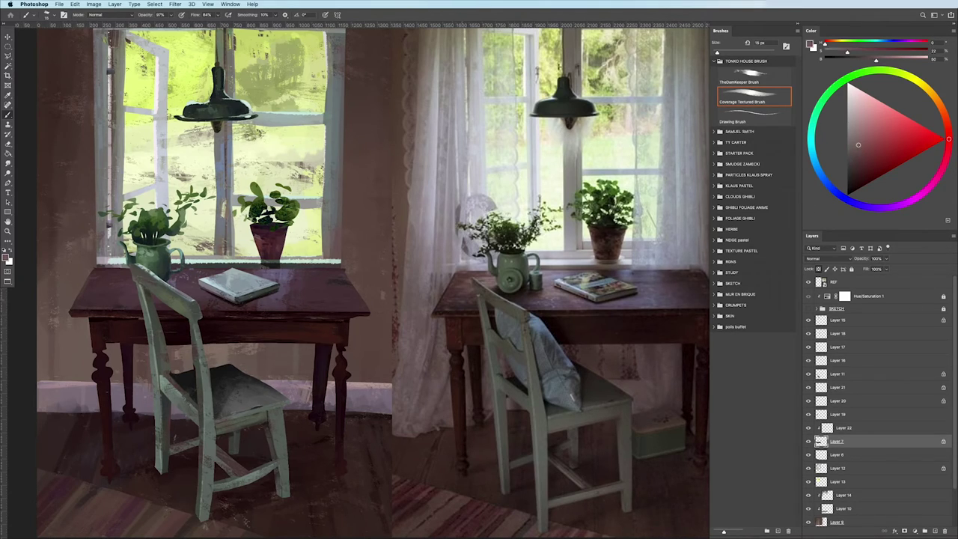
- With the fine Drawing Brush, sample table and wall tones for a darker, richer reddish-brown
left_click(727, 118)
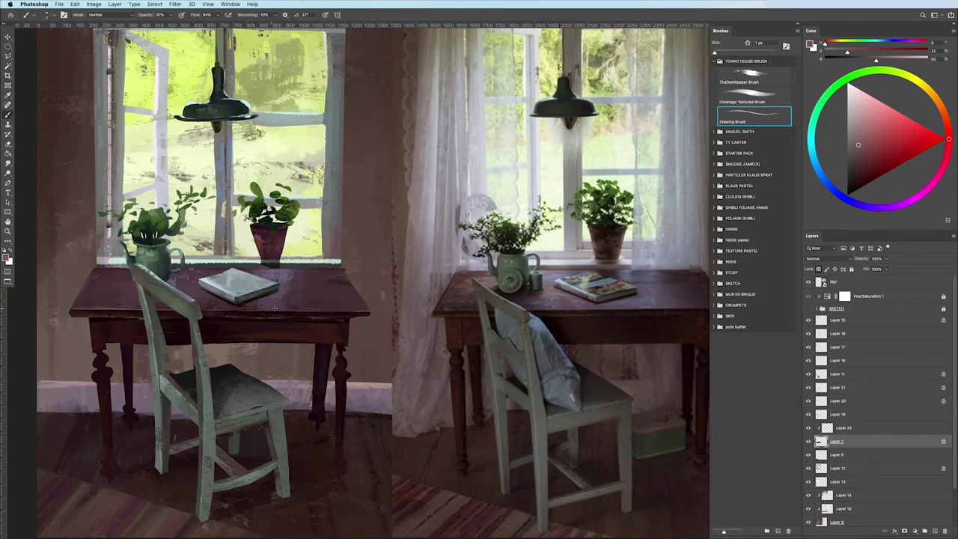
left_click(322, 304, "alt")
left_click(302, 306, "alt")
left_click(339, 302, "alt")
left_click(301, 305, "alt")
left_click(368, 310, "alt")
left_click(78, 310, "alt")
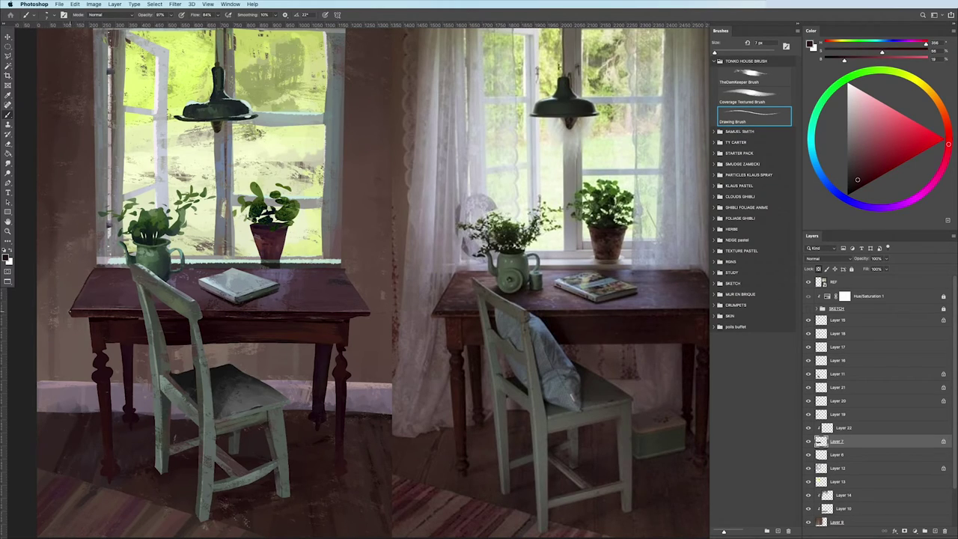
left_click(364, 308, "alt")
left_click(95, 306, "alt")
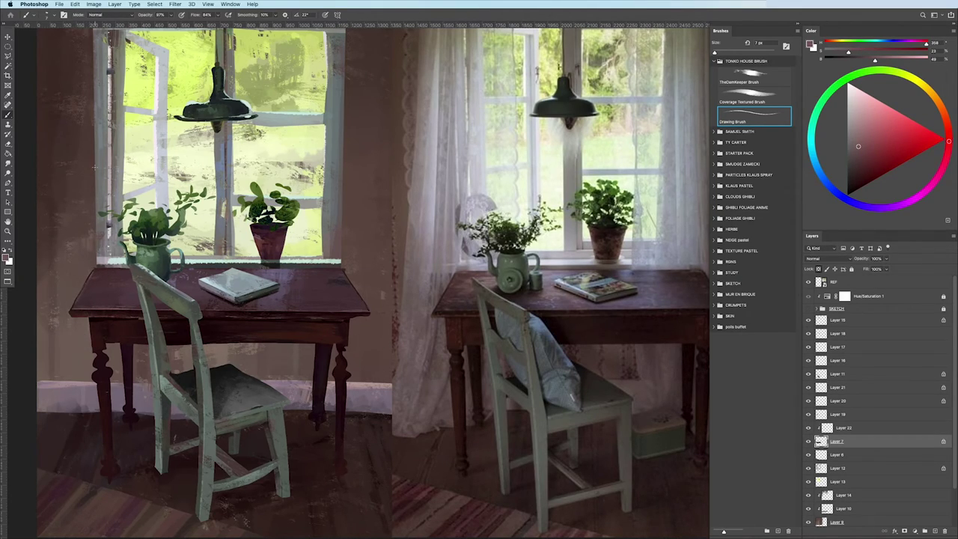
left_click(367, 310, "alt")
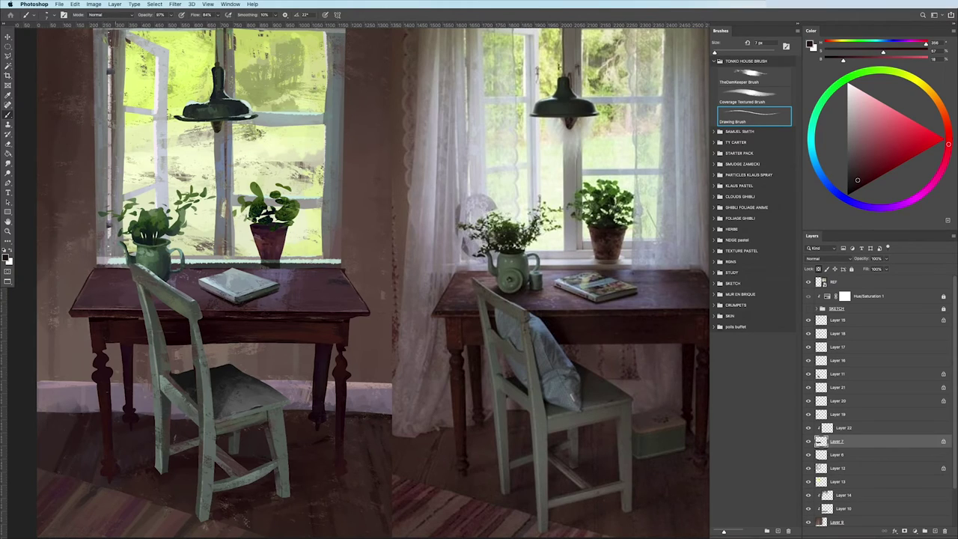
- Preview the whole painting, then lasso a small area around the left chair's lower rung
key("ctrl+minus")
key("ctrl+minus")
key("Tab")
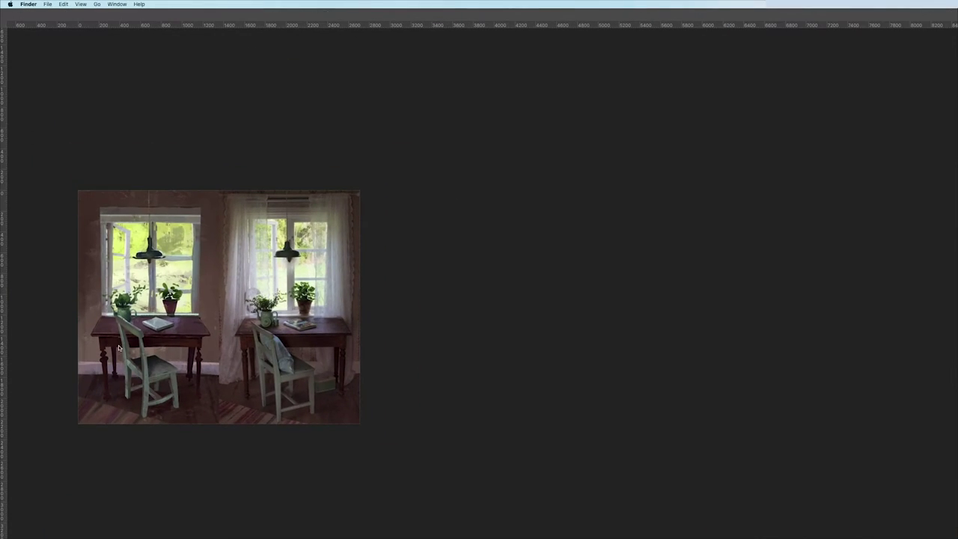
key("Tab")
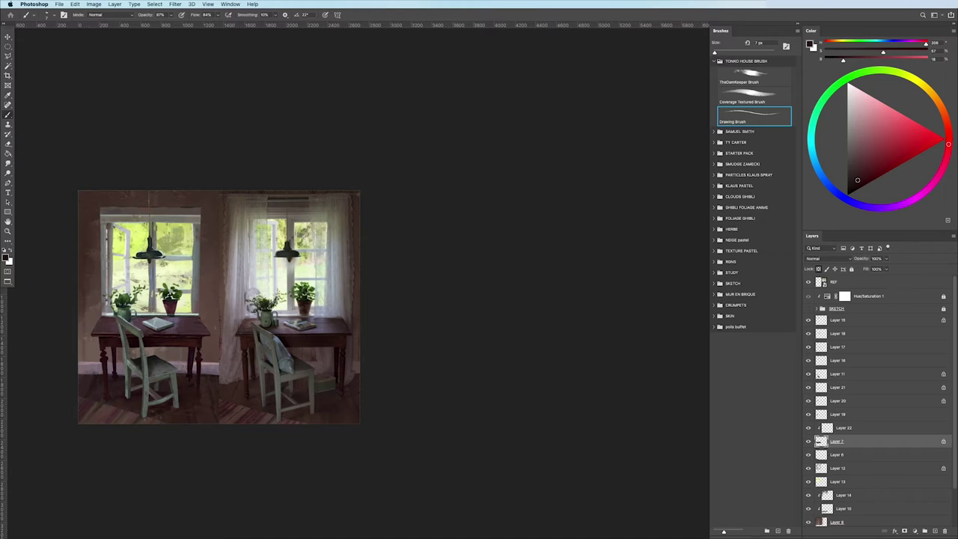
key("ctrl+plus")
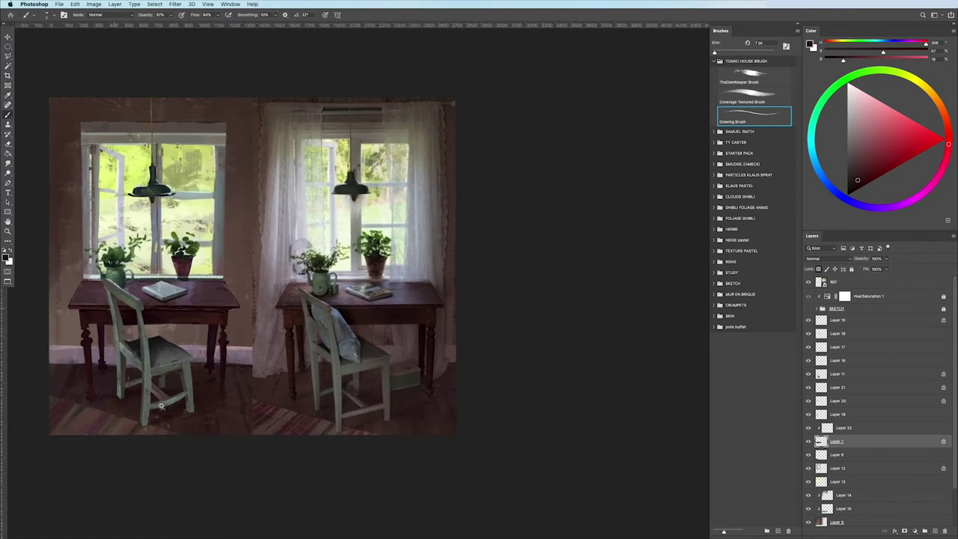
key("l")
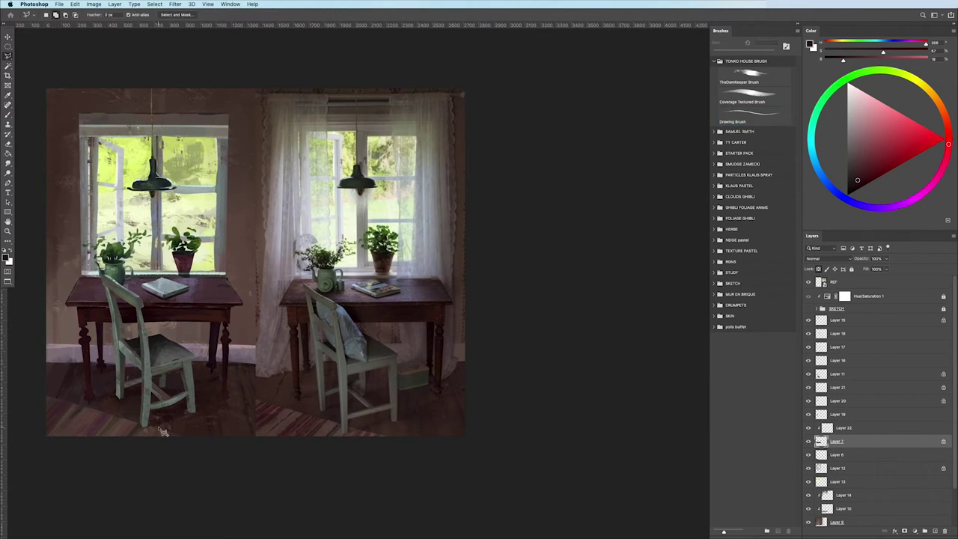
scroll(146, 387, "up", 2)
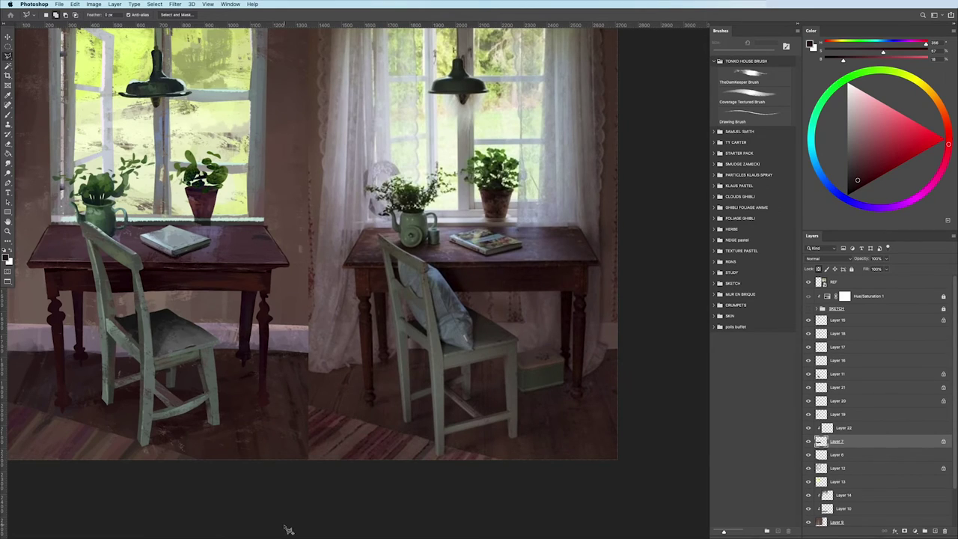
scroll(149, 407, "up", 3)
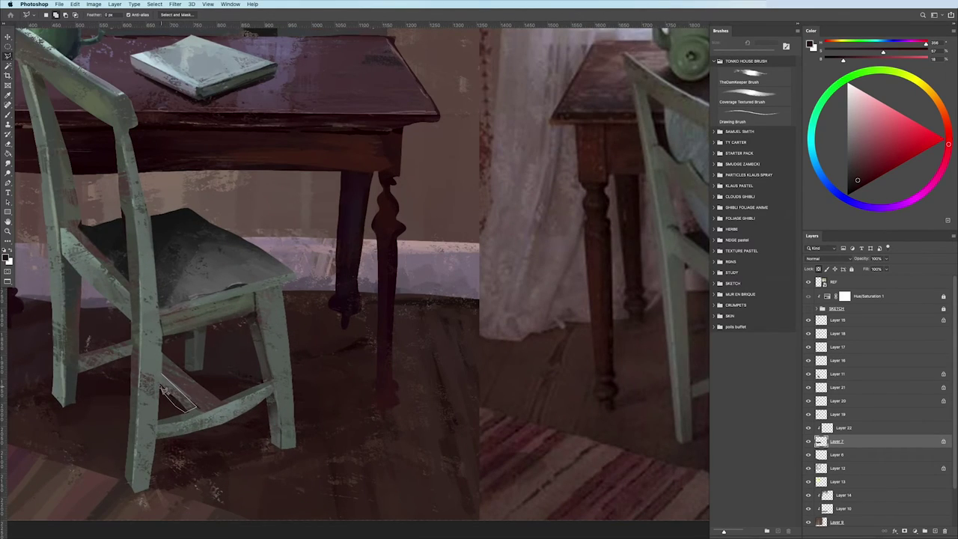
mouse_move(160, 372)
left_mouse_down()
mouse_move(204, 410)
mouse_move(160, 378)
left_mouse_up()
- Sample the chair's grey-green on Layer 11 with a 153 px textured brush, then return to Layer 7
key("b")
scroll(193, 425, "down", 3)
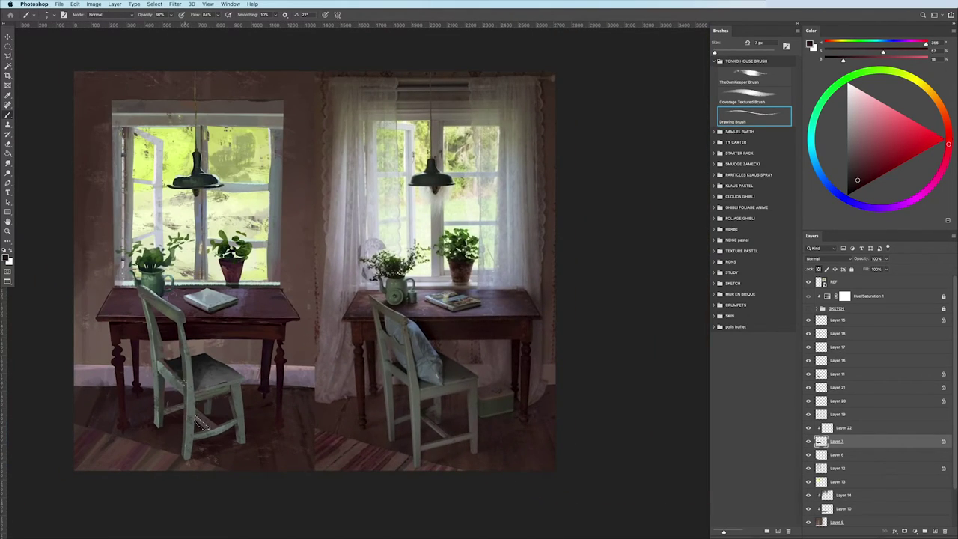
left_click(196, 423, "alt")
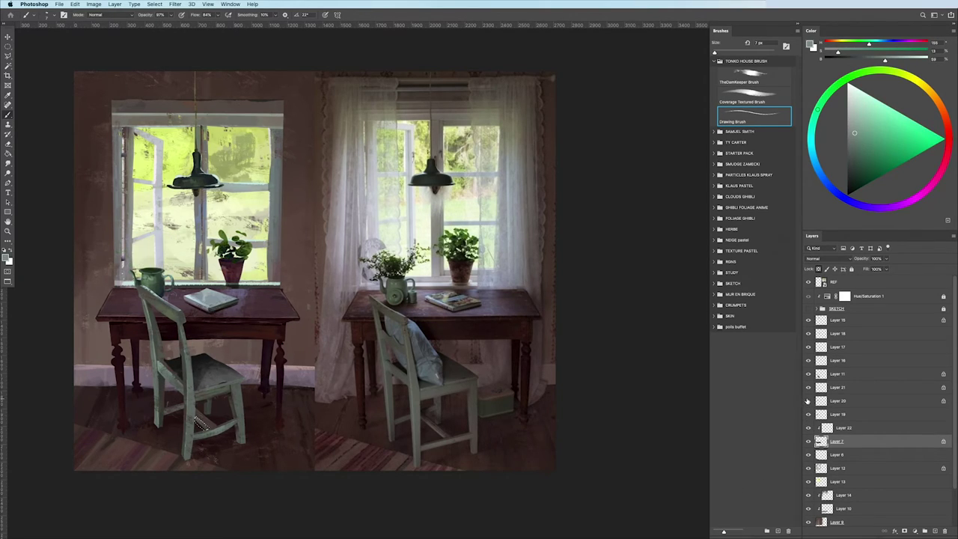
left_click(821, 375)
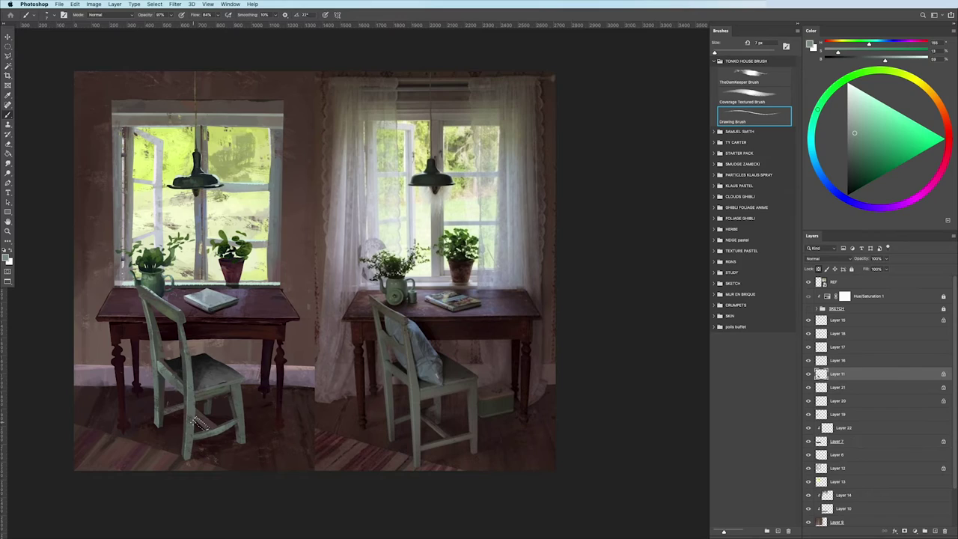
key("comma")
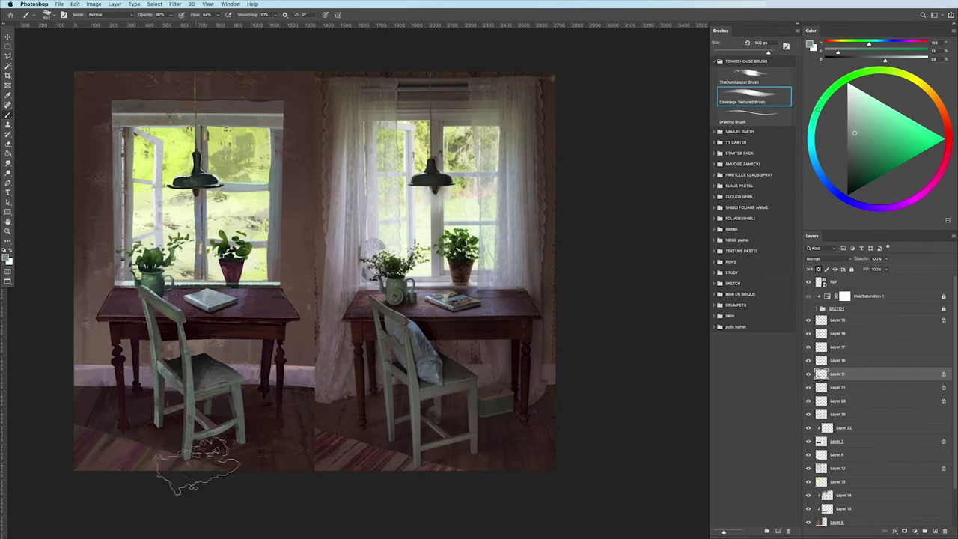
key("bracketleft")
key("bracketleft")
key("bracketleft")
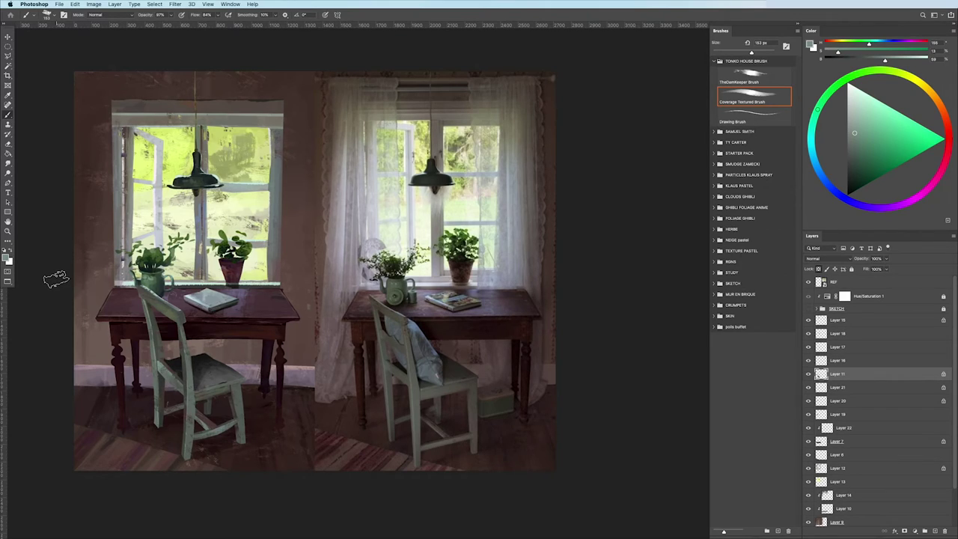
left_click(823, 441)
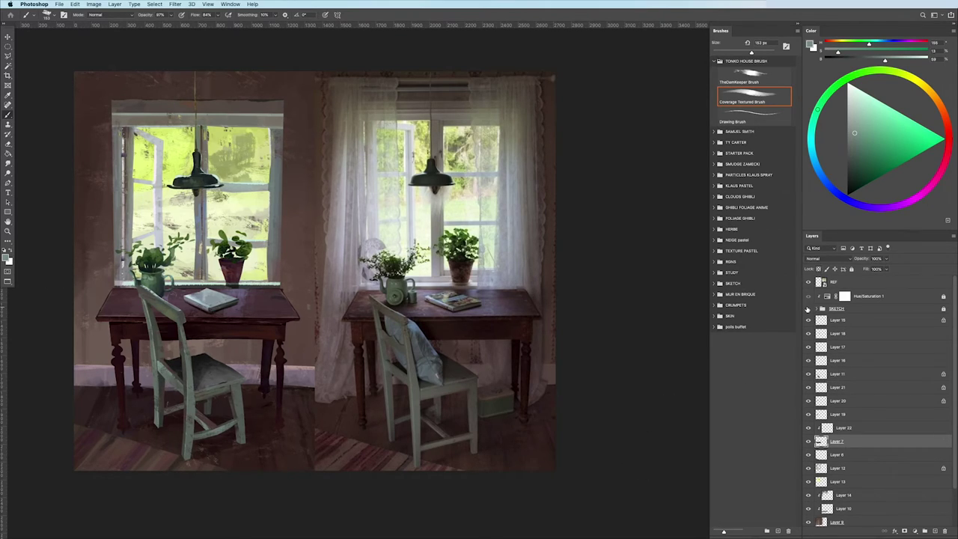
- Lasso-select the left table top on Layer 7
key("e")
scroll(285, 288, "up", 2)
scroll(285, 288, "up", 2)
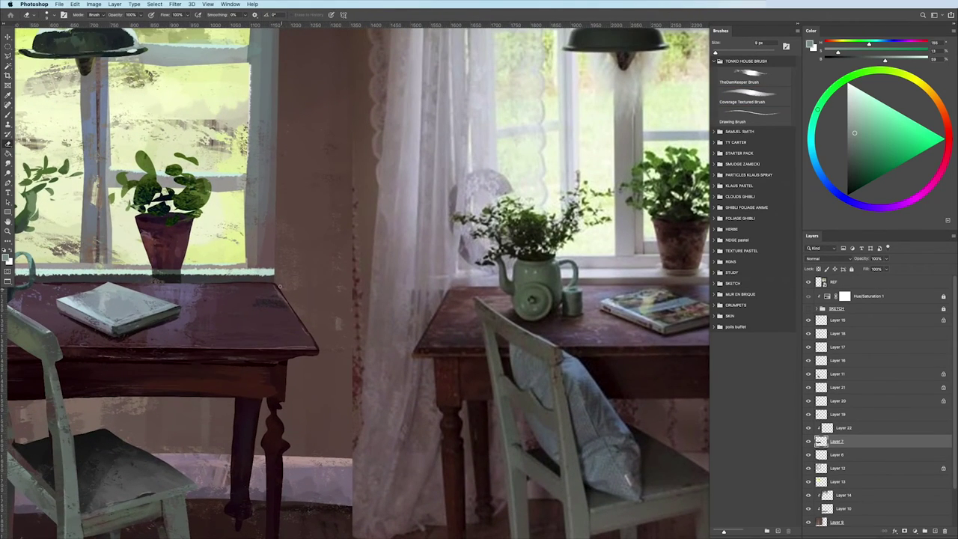
scroll(266, 316, "down", 3)
scroll(73, 306, "up", 4)
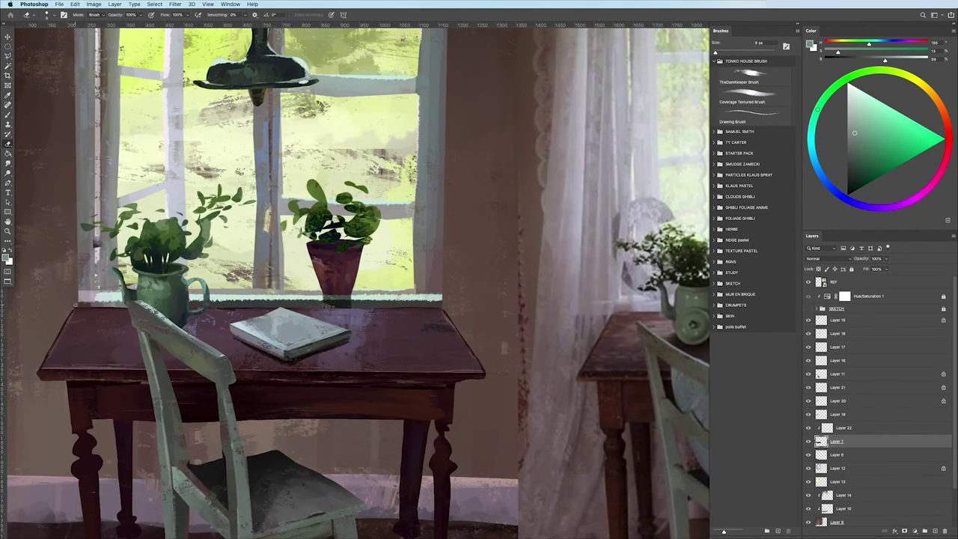
scroll(69, 306, "down", 3)
scroll(69, 306, "down", 2)
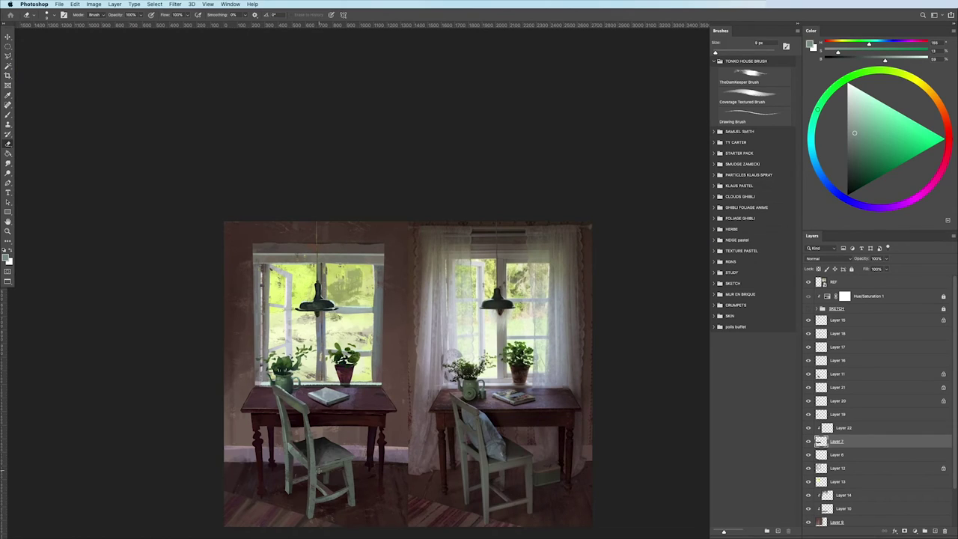
scroll(260, 417, "up", 2)
key("l")
scroll(475, 372, "up", 3)
mouse_move(471, 340)
left_mouse_down()
mouse_move(533, 425)
mouse_move(498, 407)
mouse_move(251, 391)
mouse_move(303, 297)
mouse_move(389, 295)
mouse_move(444, 311)
mouse_move(78, 382)
mouse_move(172, 371)
mouse_move(486, 378)
left_mouse_up()
- Apply Hue −4 and Saturation +28 to the table top, then add a clipped Layer 23 above it
scroll(81, 332, "down", 5)
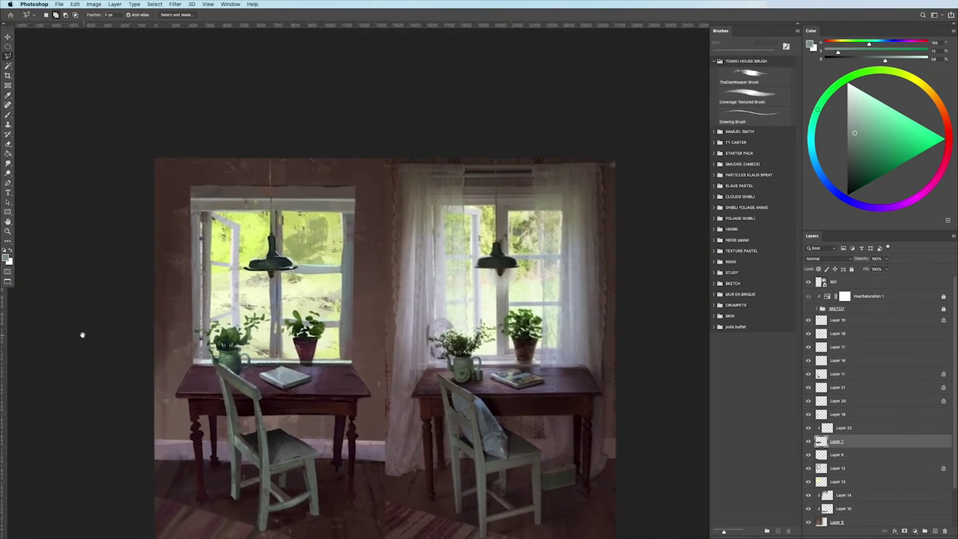
key("ctrl+u")
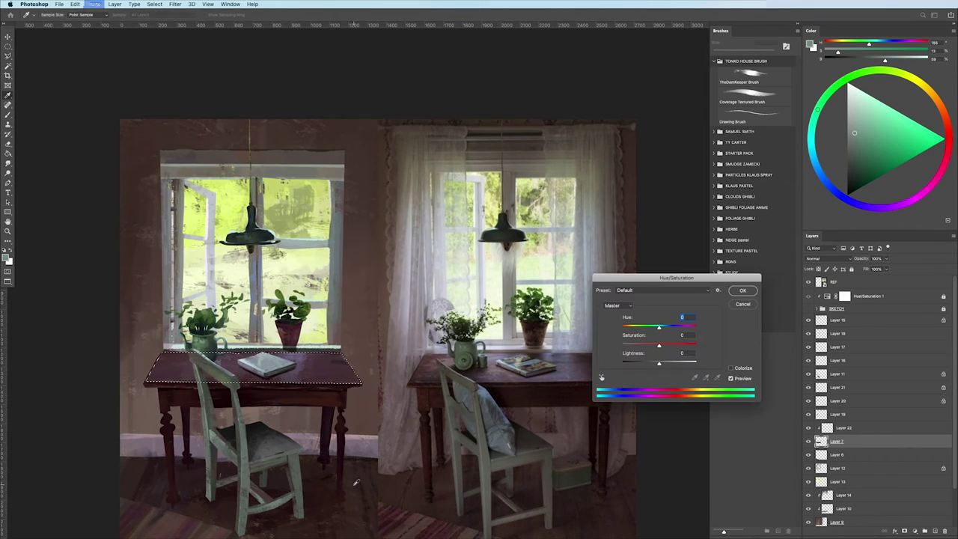
mouse_move(658, 345)
left_mouse_down()
mouse_move(669, 345)
mouse_move(656, 327)
left_mouse_up()
left_click_drag(658, 363, 659, 363)
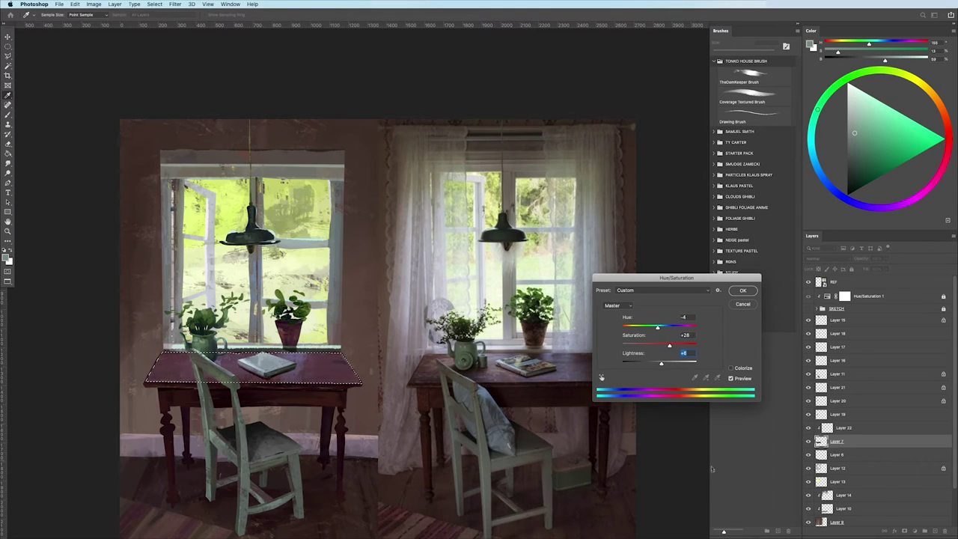
left_click_drag(618, 281, 787, 340)
scroll(202, 443, "down", 3)
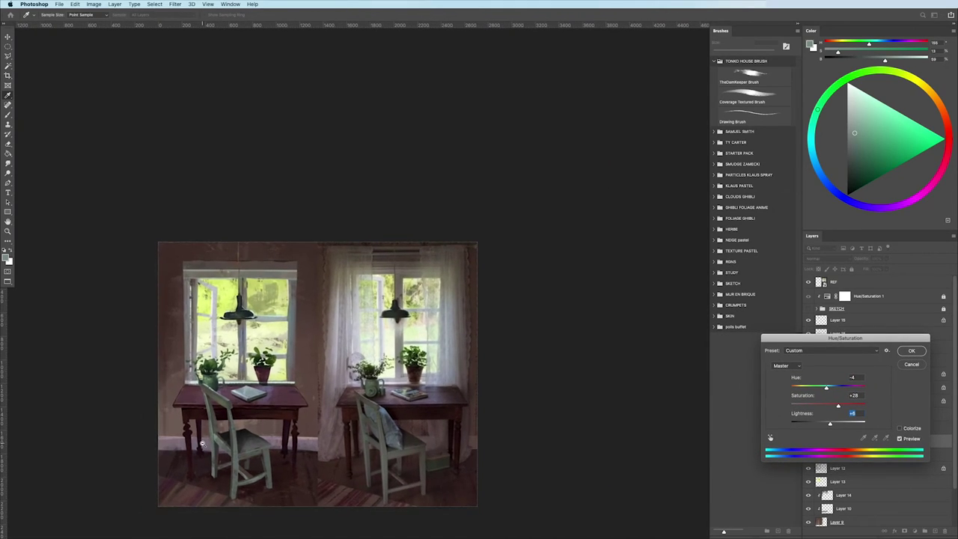
scroll(202, 443, "up", 2)
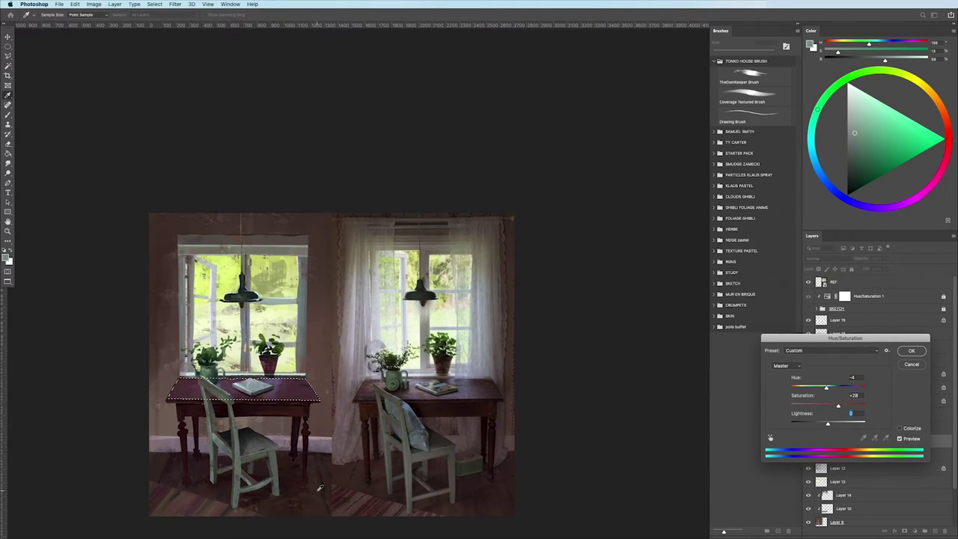
left_click(911, 351)
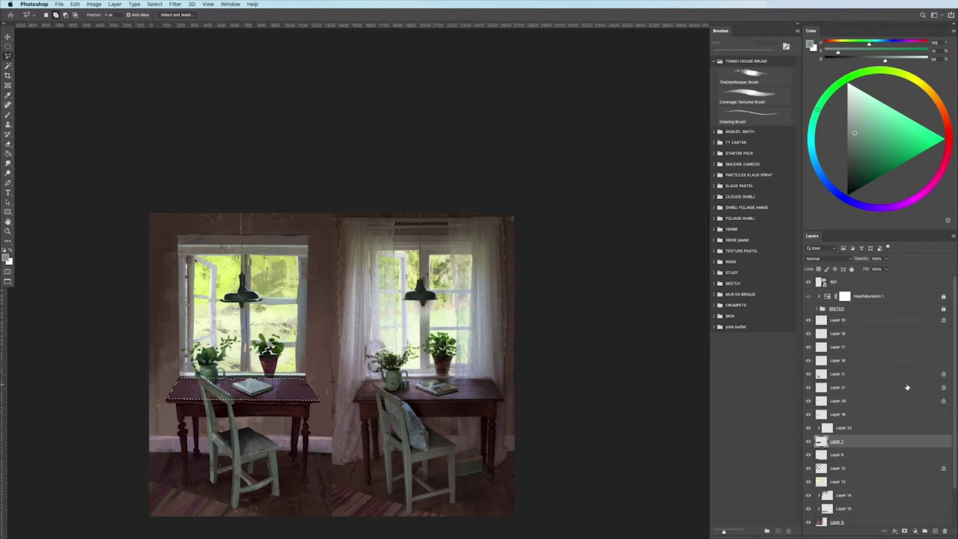
left_click(836, 428)
key("ctrl+j")
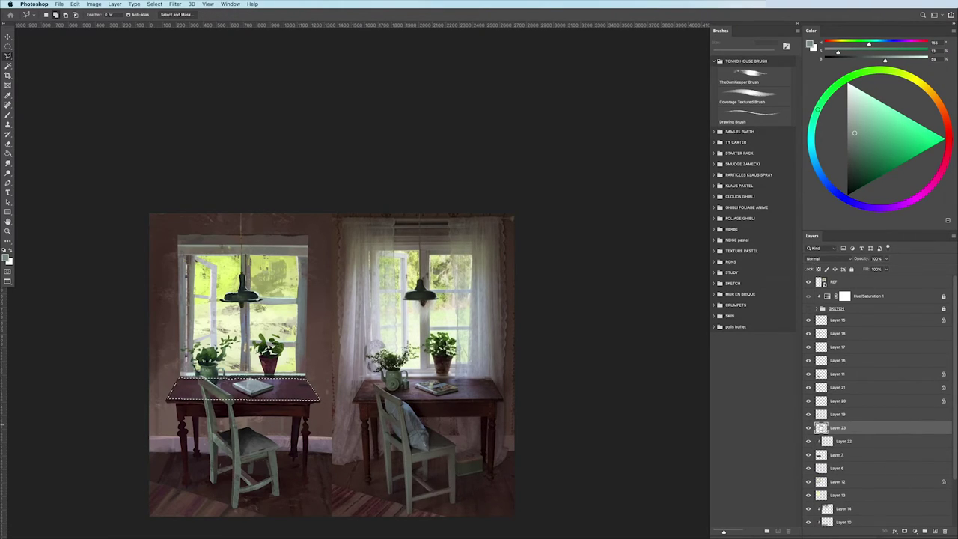
- Set a Coverage Textured Brush at about 46% opacity and 221 px, sampling purples from the table
left_click(754, 96)
scroll(288, 415, "up", 1)
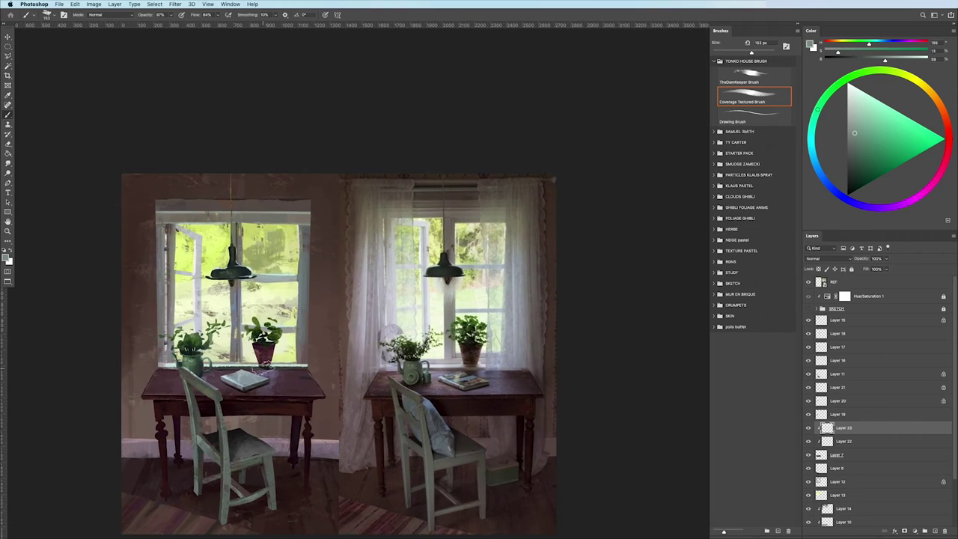
left_click(273, 385, "alt")
left_click_drag(173, 15, 154, 24)
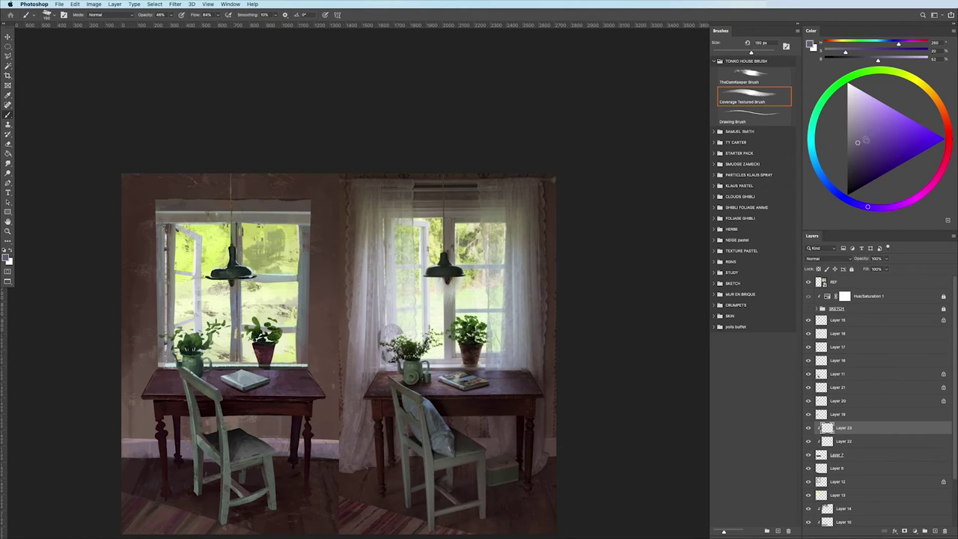
left_click(170, 367, "alt")
left_click_drag(233, 371, 193, 374)
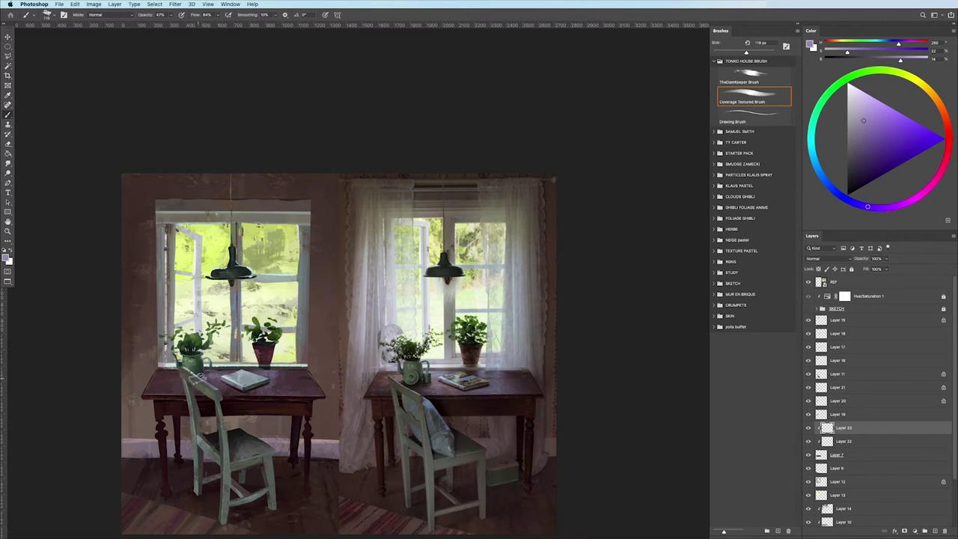
left_click_drag(273, 389, 264, 414)
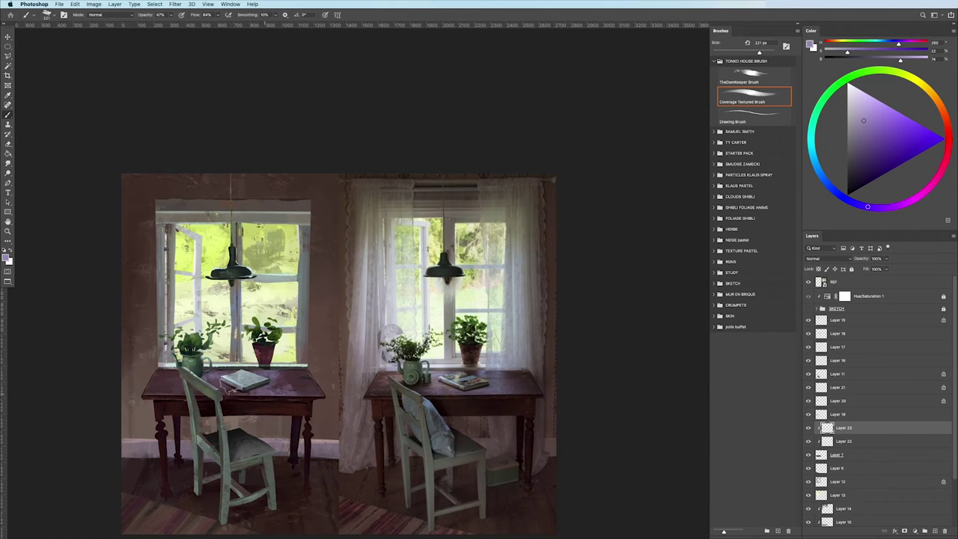
mouse_move(112, 393)
left_mouse_down()
mouse_move(64, 399)
mouse_move(120, 400)
left_mouse_up()
- Pick a dark desaturated pink and give Layer 23 a white layer mask
left_click(312, 371, "alt")
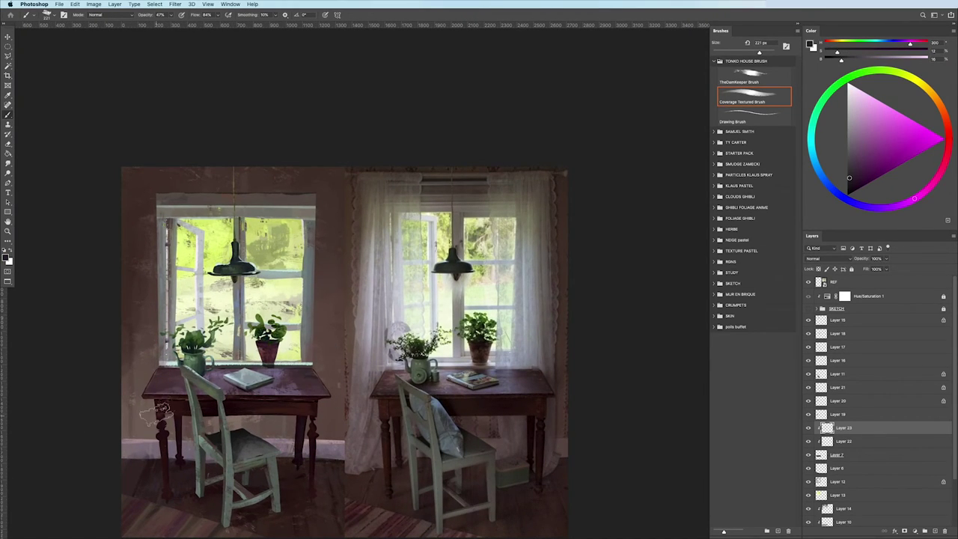
left_click_drag(124, 297, 107, 296)
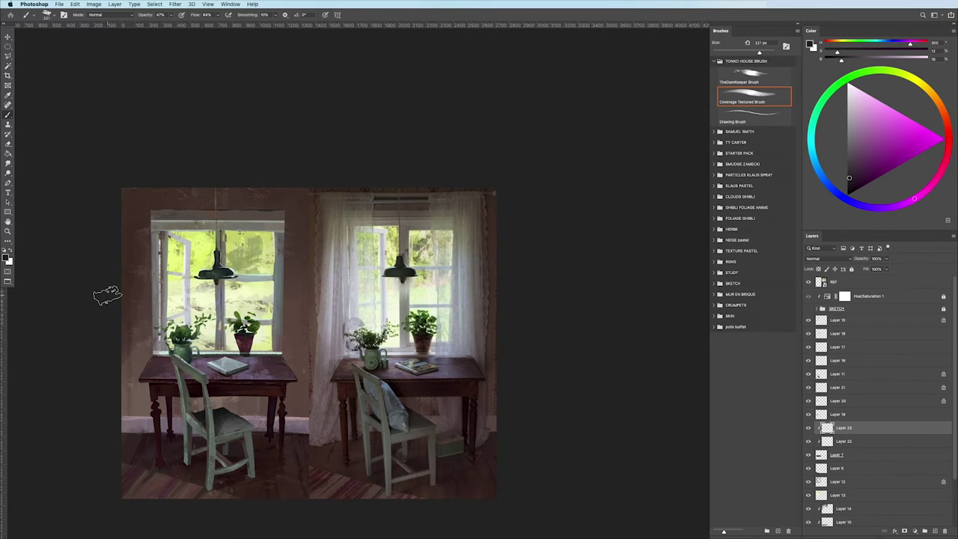
left_click(904, 531)
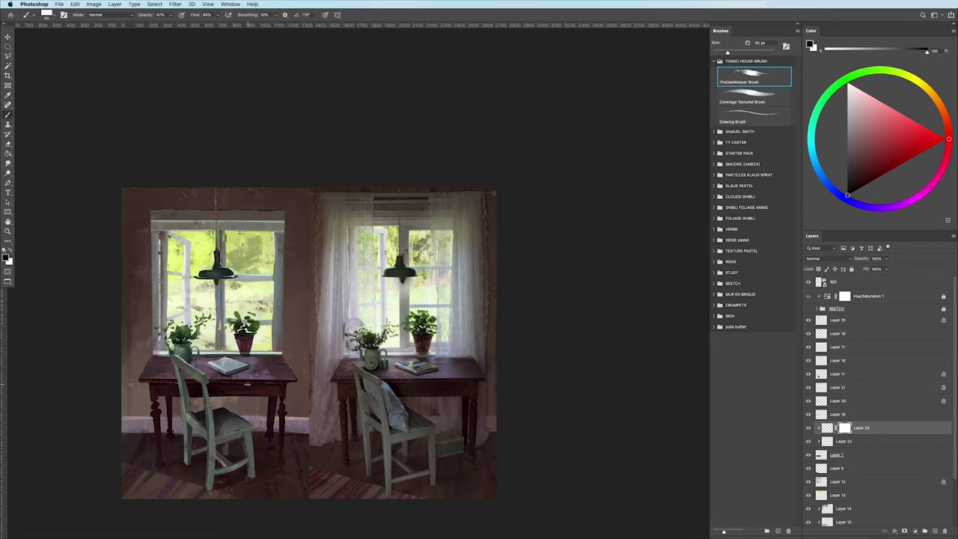
left_click_drag(247, 384, 232, 381)
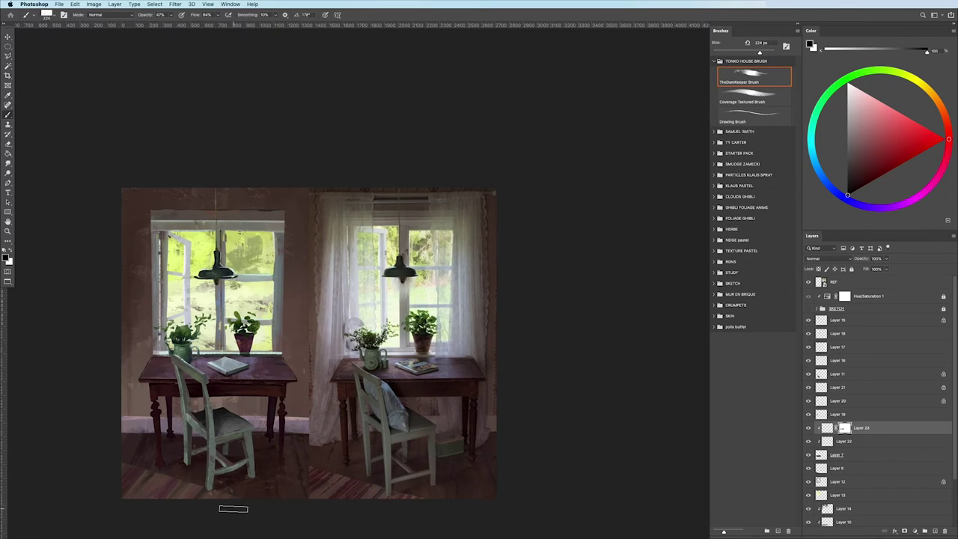
key("v")
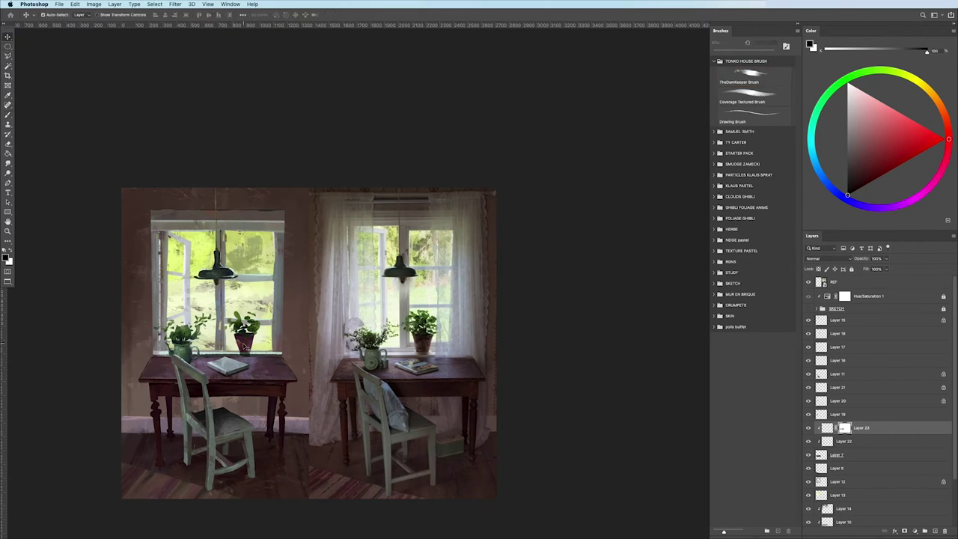
left_click(246, 347)
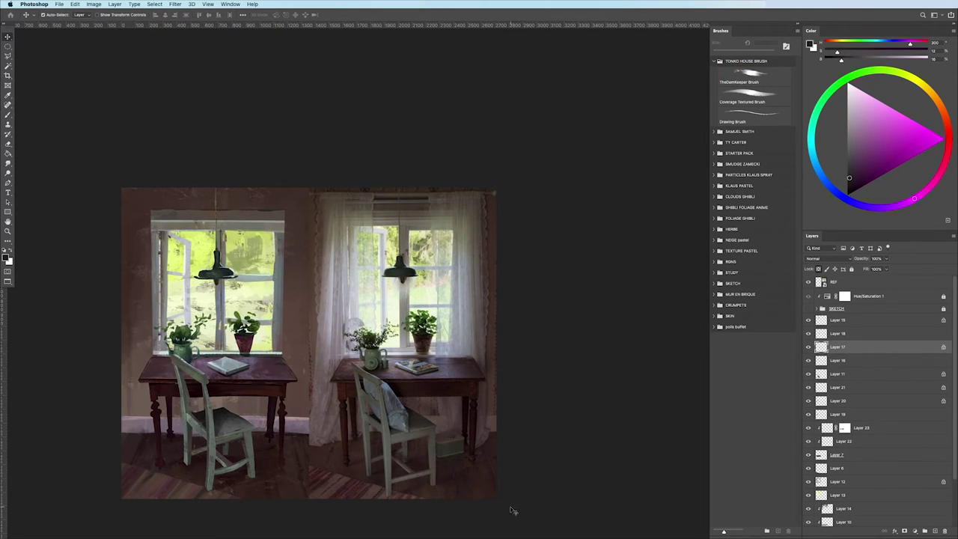
key("b")
left_click(730, 104)
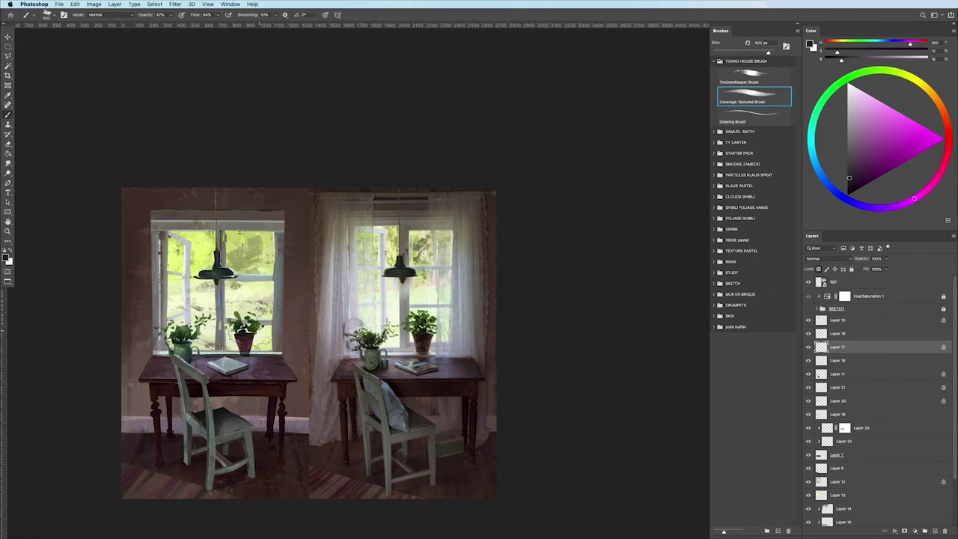
left_click_drag(171, 15, 164, 24)
scroll(256, 335, "up", 2)
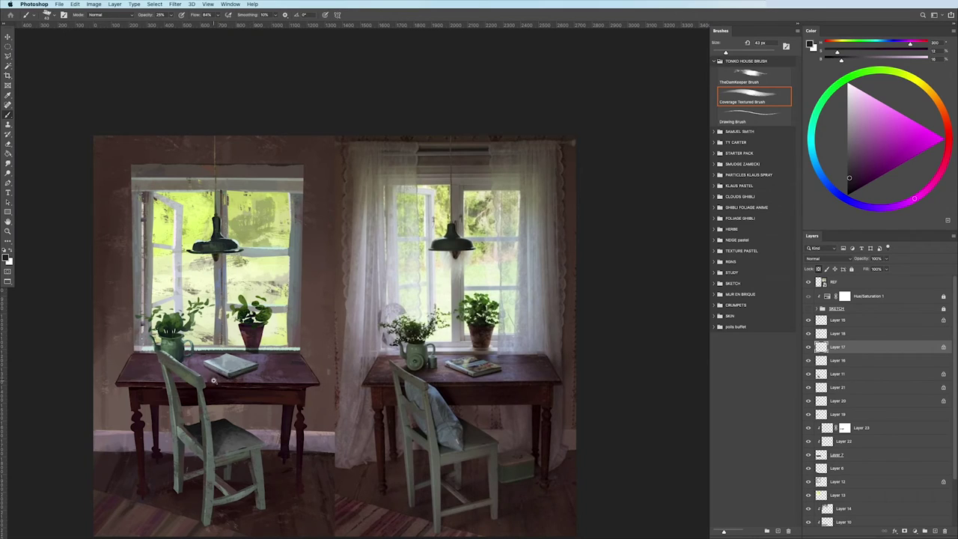
scroll(214, 380, "down", 1)
scroll(226, 403, "down", 5)
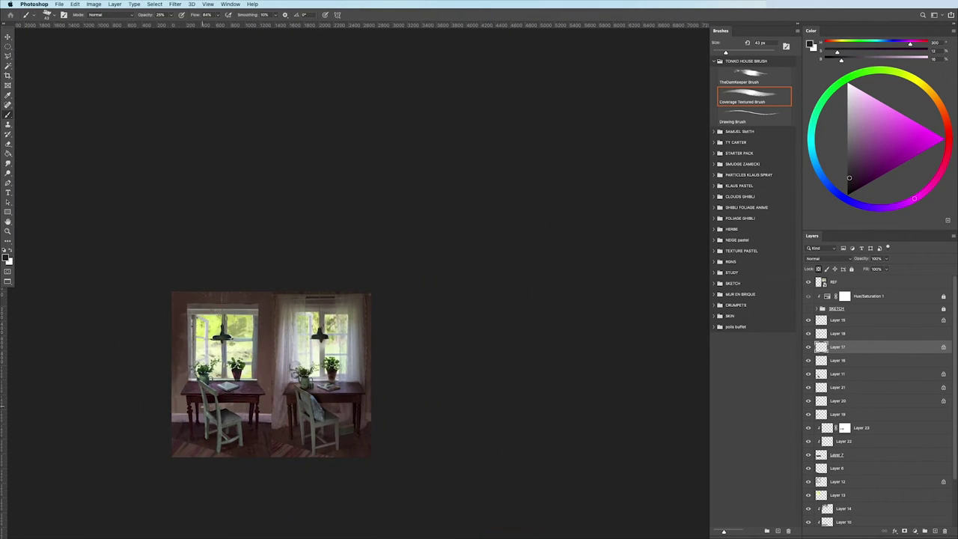
scroll(204, 449, "up", 3)
scroll(203, 460, "up", 2)
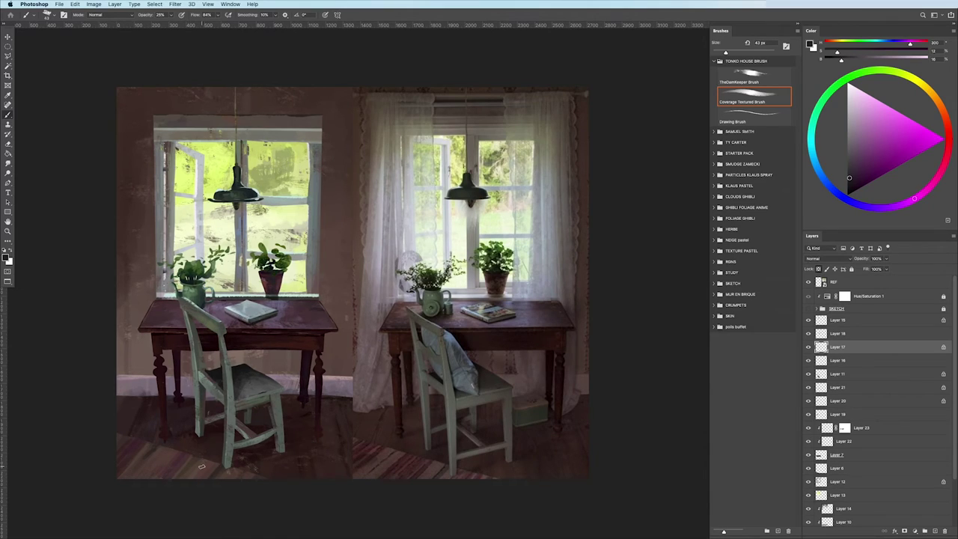
key("v")
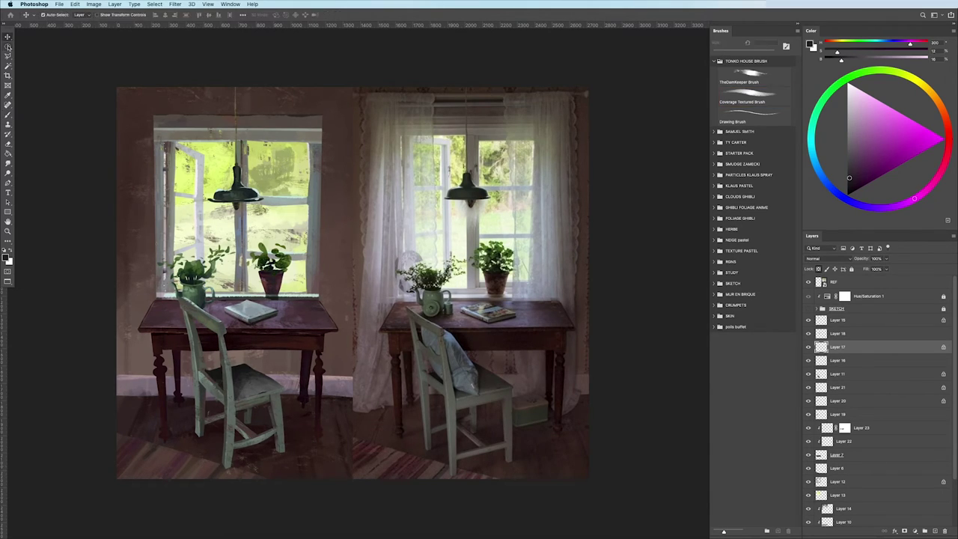
left_click_drag(202, 466, 221, 467)
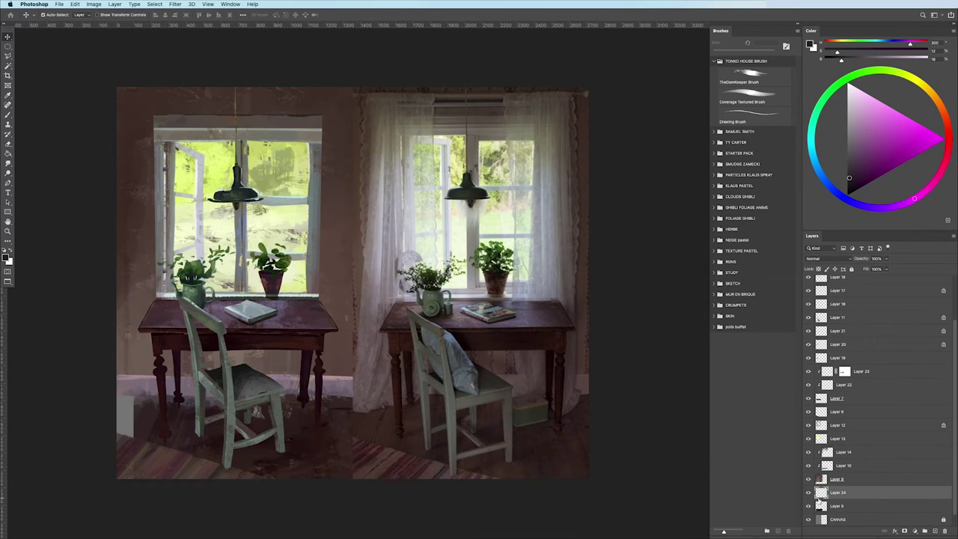
left_click(816, 486, "alt")
key("b")
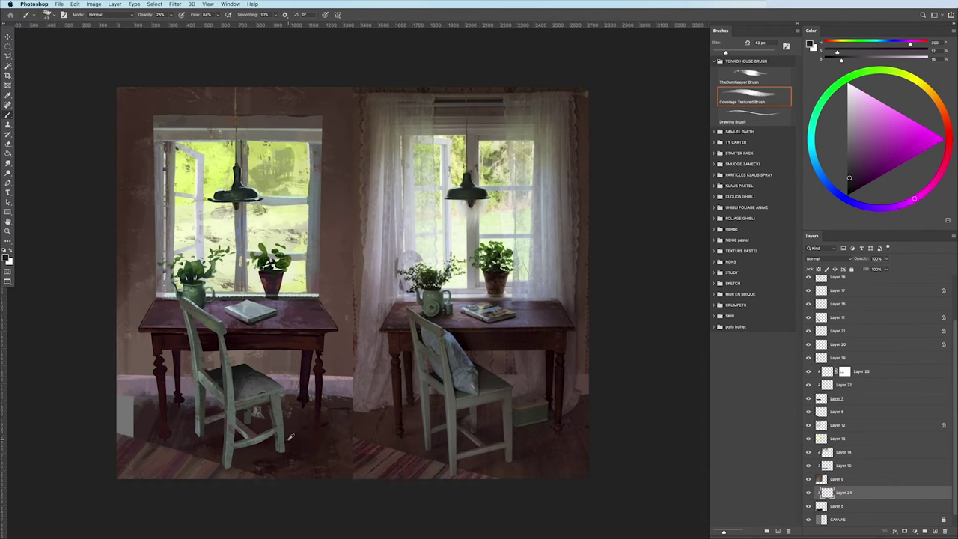
left_click(278, 454, "alt")
scroll(277, 455, "up", 2)
left_click(721, 121)
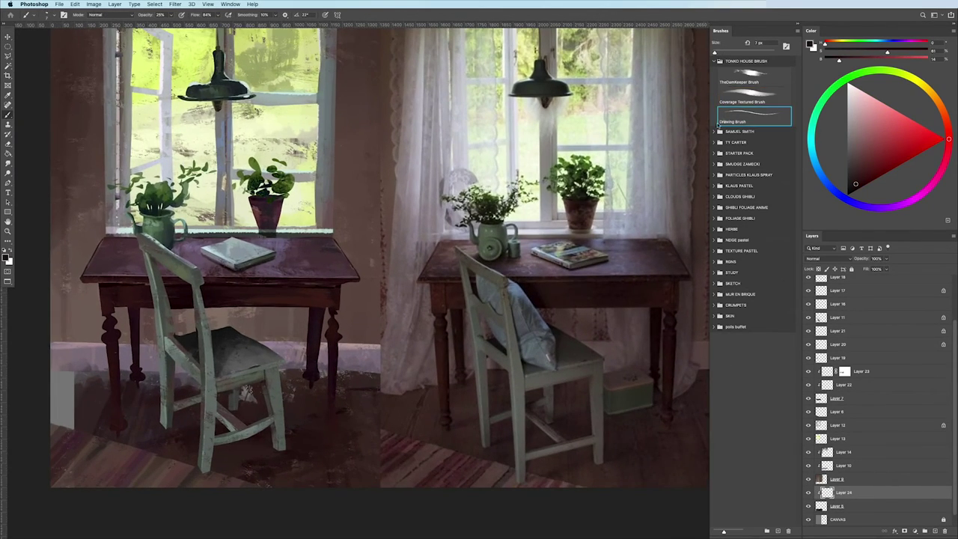
key("bracketright")
scroll(291, 456, "up", 1)
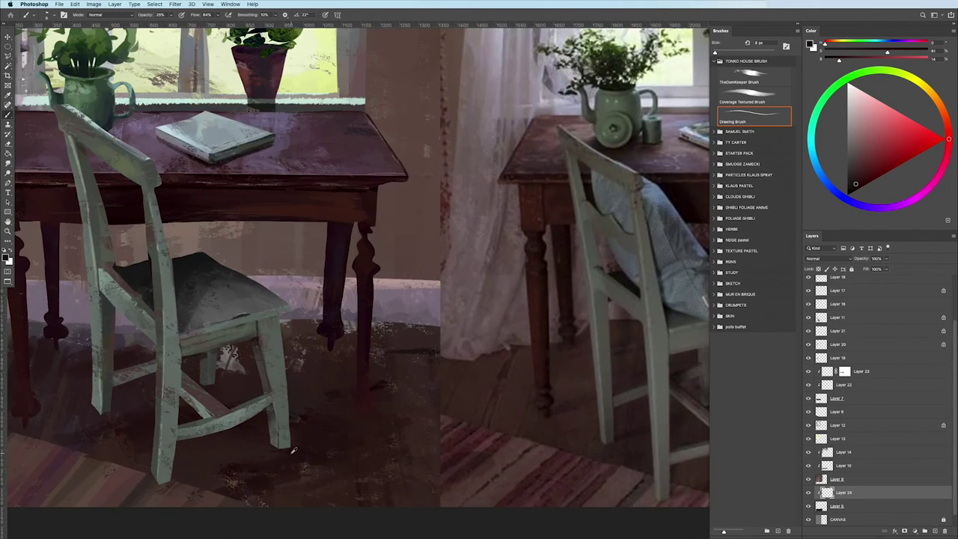
left_click(280, 449, "alt")
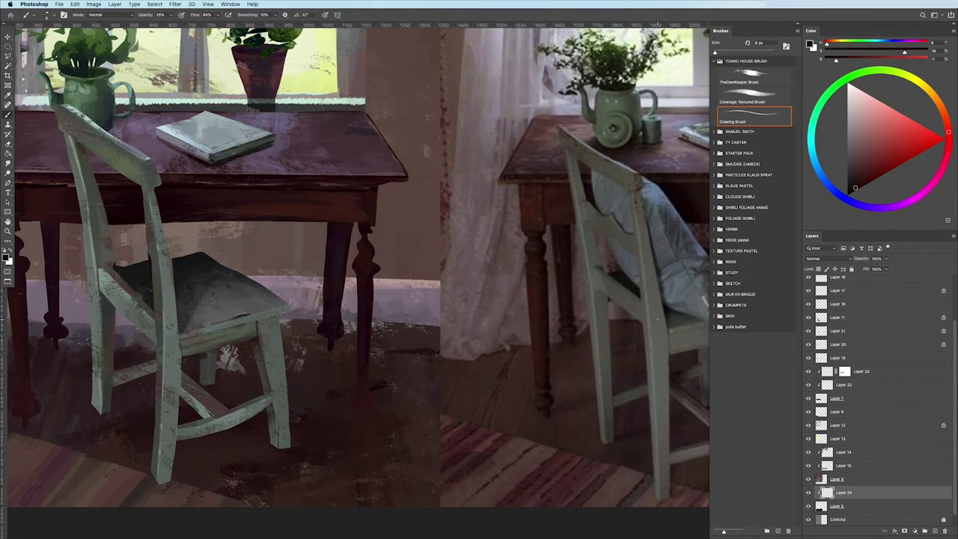
left_click(170, 15)
left_click_drag(218, 15, 229, 29)
scroll(155, 431, "down", 3)
scroll(155, 431, "down", 2)
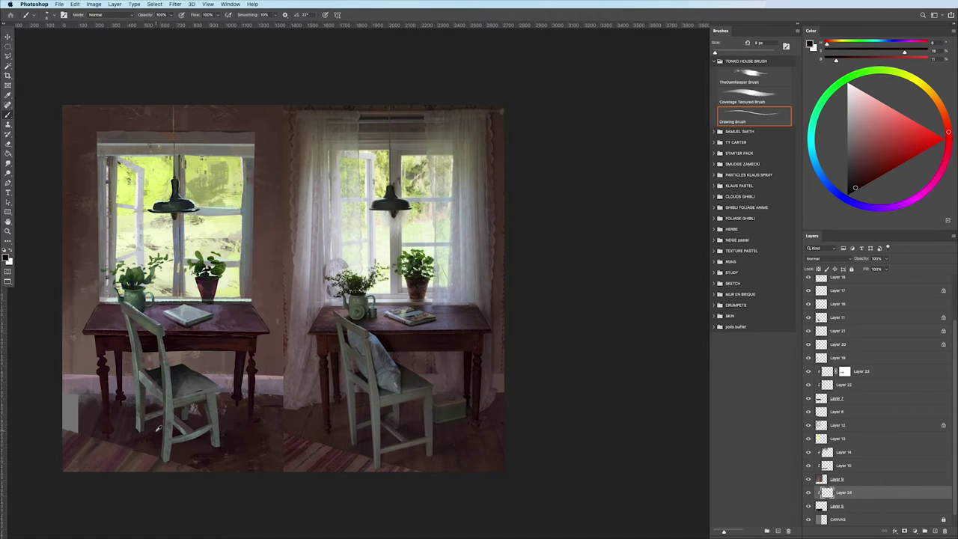
key("v")
left_click_drag(180, 442, 198, 452)
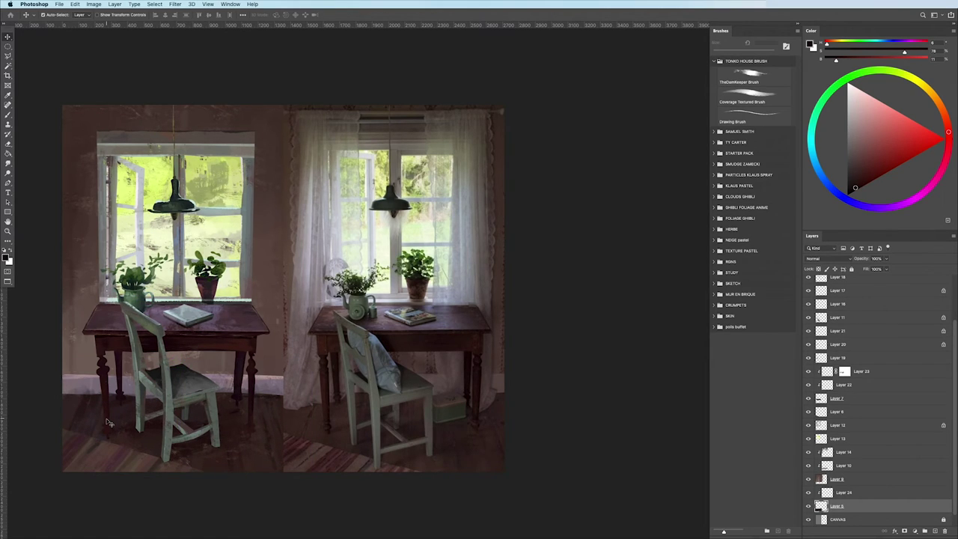
scroll(108, 422, "up", 5)
scroll(130, 473, "down", 4)
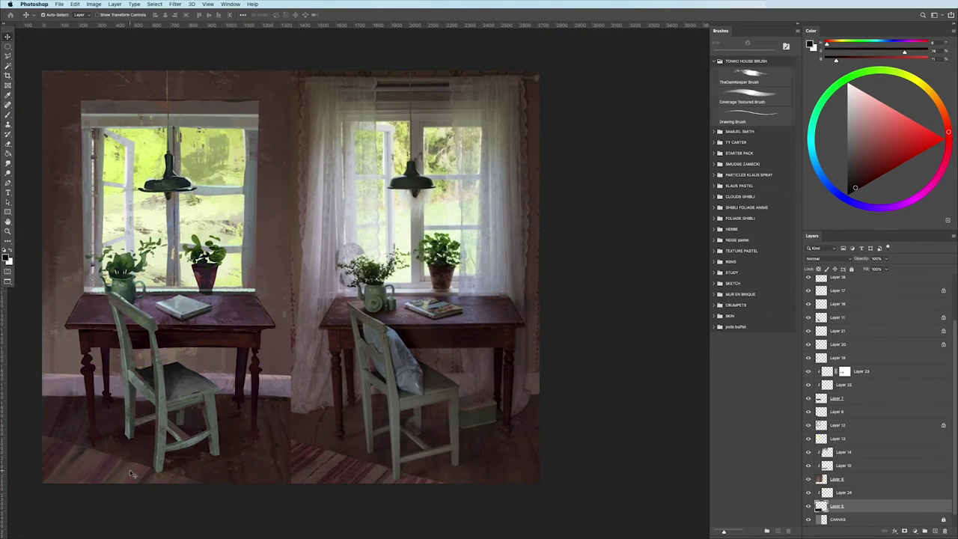
left_click(741, 97)
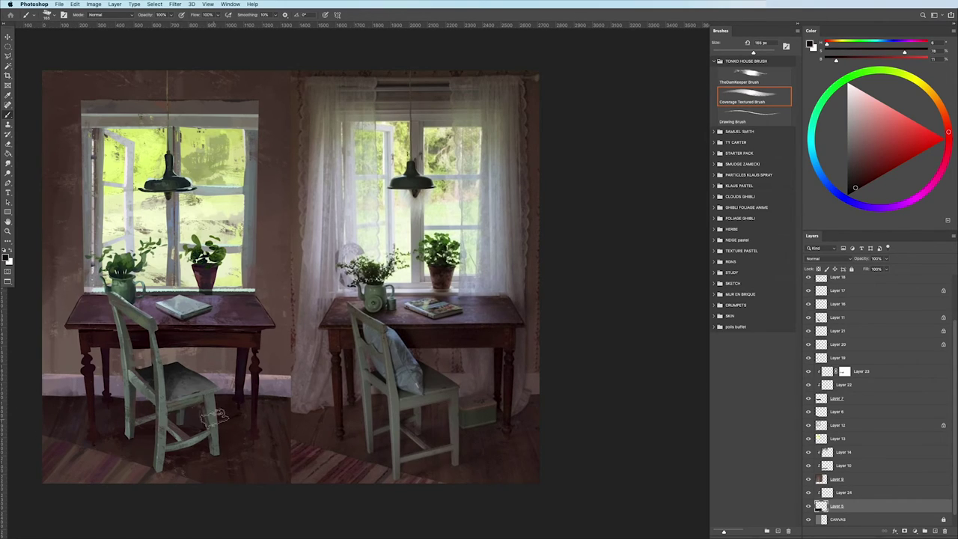
scroll(126, 457, "down", 3)
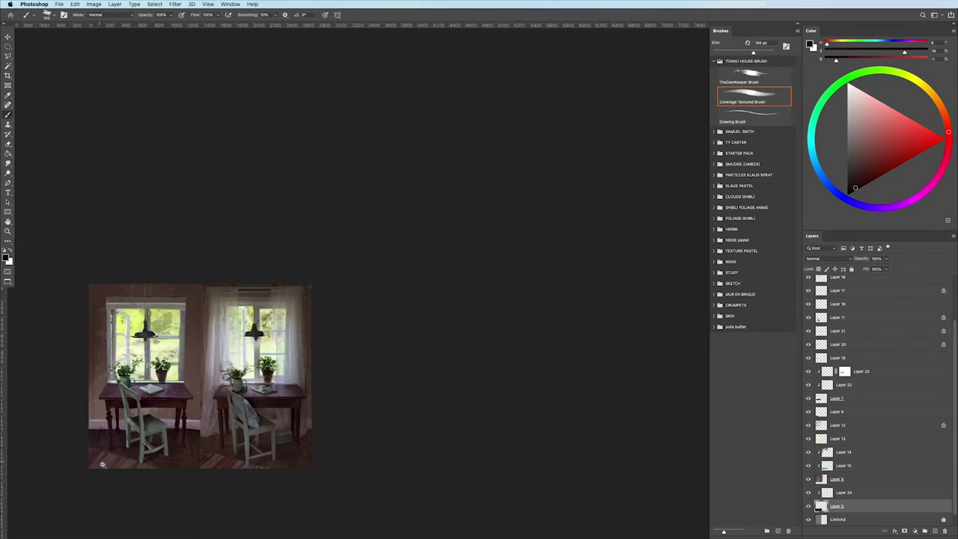
scroll(102, 464, "up", 3)
left_click_drag(73, 443, 56, 447)
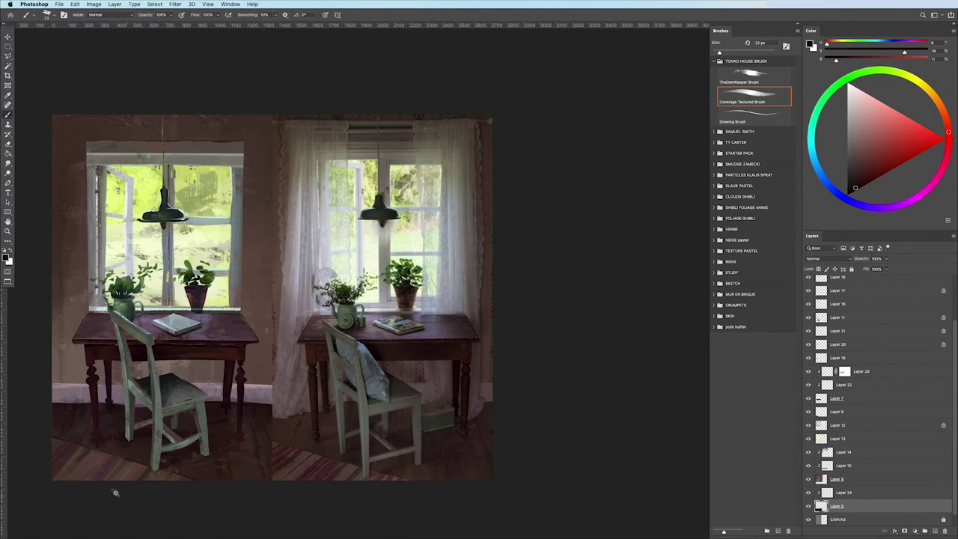
scroll(116, 492, "down", 2)
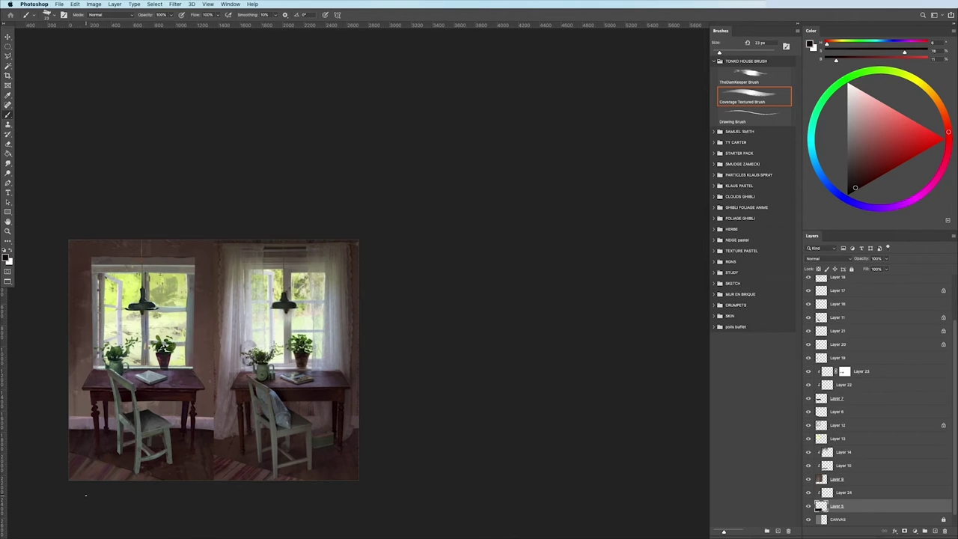
key("v")
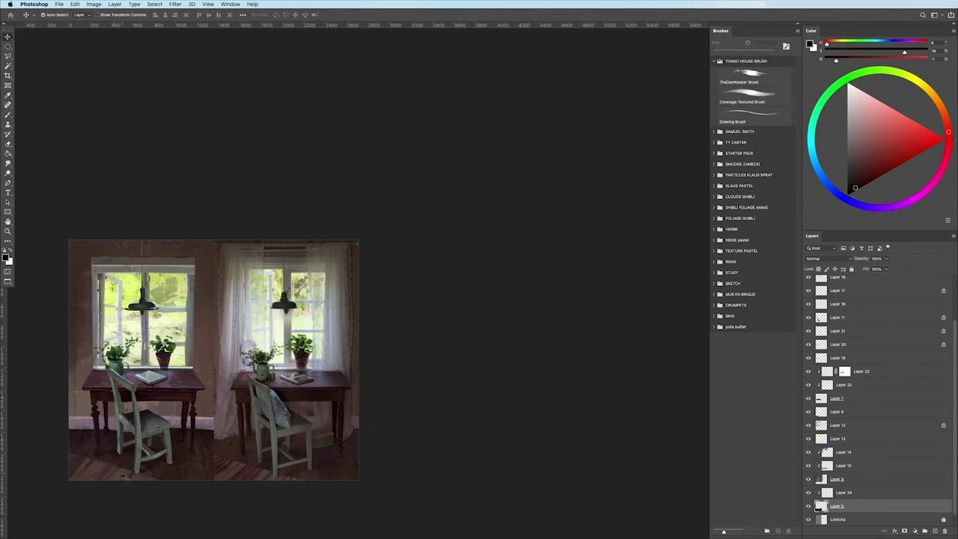
left_click(122, 479)
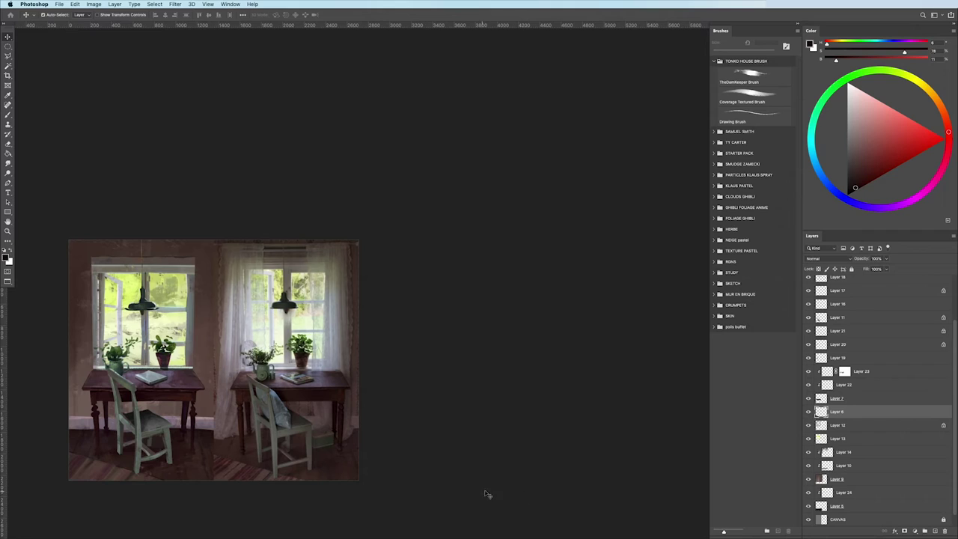
- Paint a dark pink-red stroke on the bottom-left floor with the thin Drawing Brush
scroll(121, 479, "up", 2)
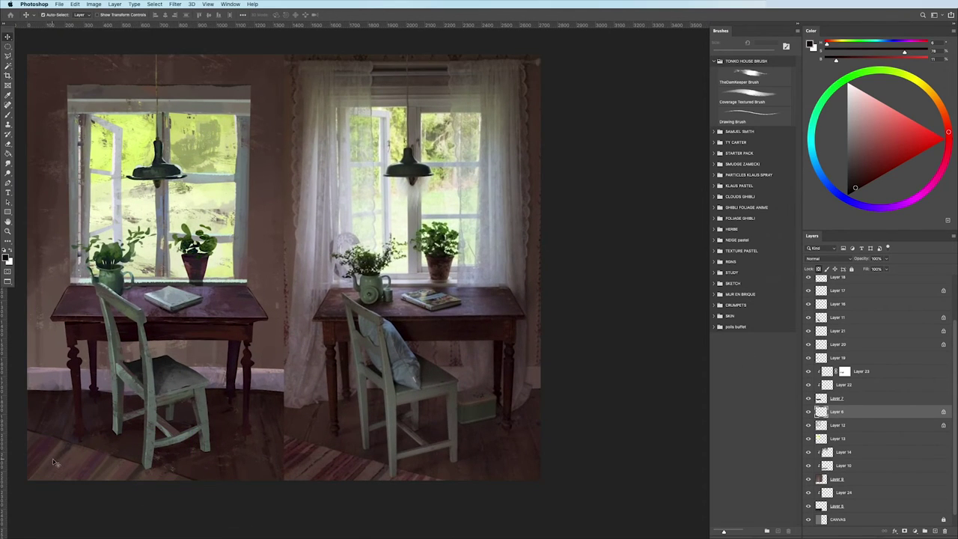
key("b")
left_click_drag(868, 163, 873, 167)
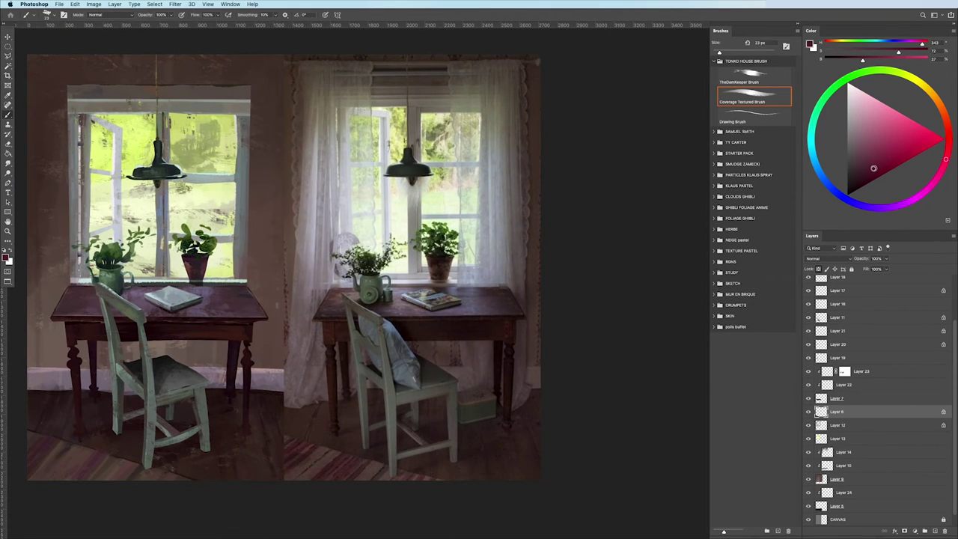
left_click(742, 115)
scroll(312, 508, "down", 1)
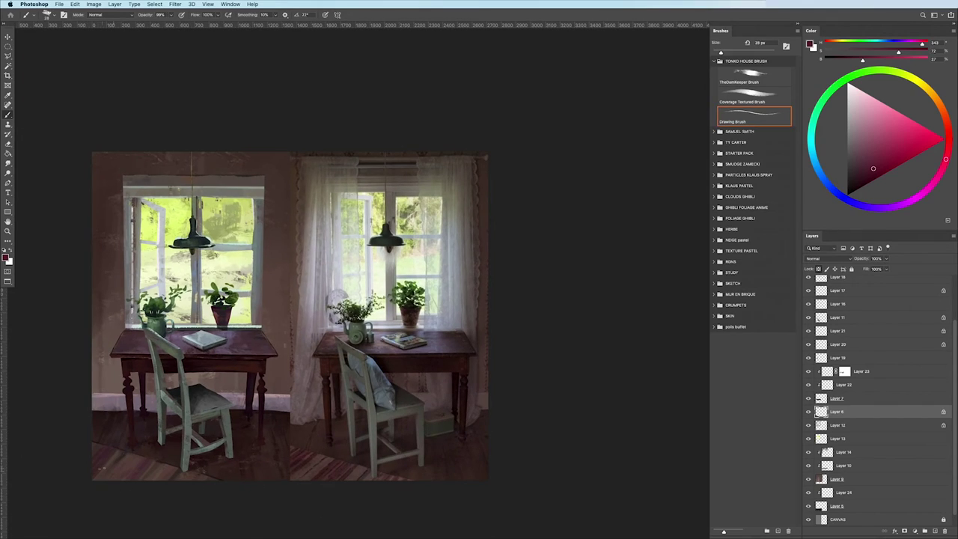
left_click_drag(93, 458, 124, 449)
- Add light pink rug stripes and dabs beside it
left_click(97, 463, "alt")
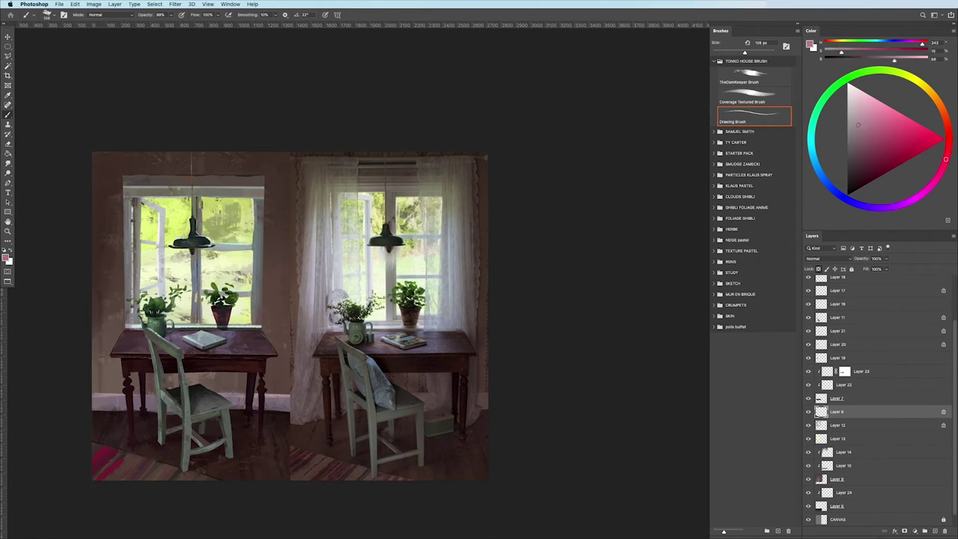
mouse_move(141, 453)
left_mouse_down()
mouse_move(103, 487)
mouse_move(131, 450)
left_mouse_up()
left_click(118, 456, "alt")
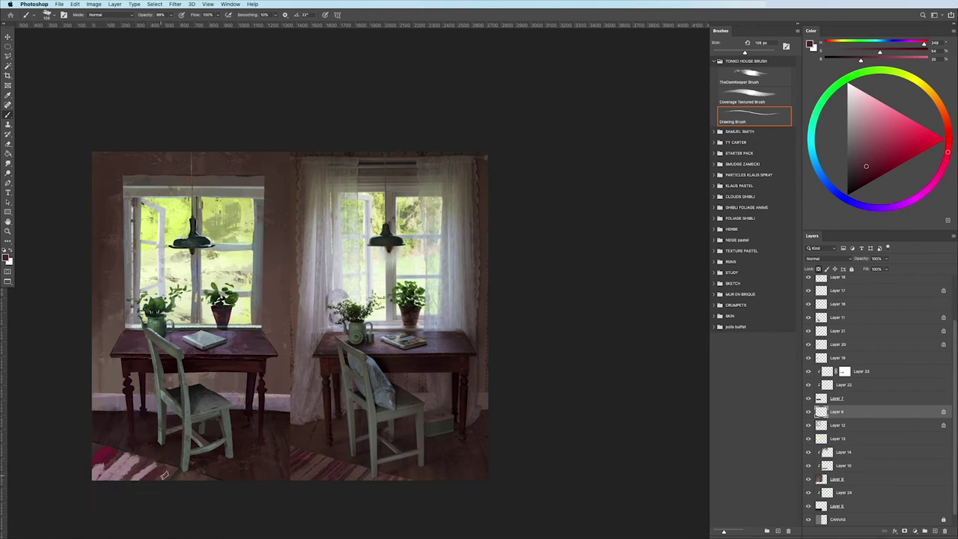
left_click(193, 473, "alt")
mouse_move(182, 471)
left_mouse_down()
mouse_move(160, 492)
mouse_move(145, 479)
left_mouse_up()
left_click(165, 475, "alt")
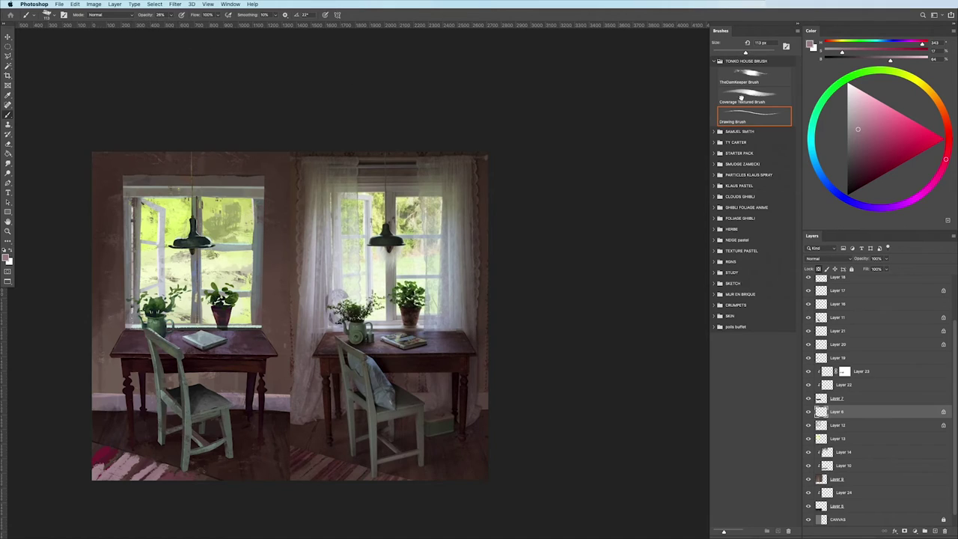
- Paint brown over the pink rug patch with the textured brush, then a darker stroke on its corner
left_click(741, 98)
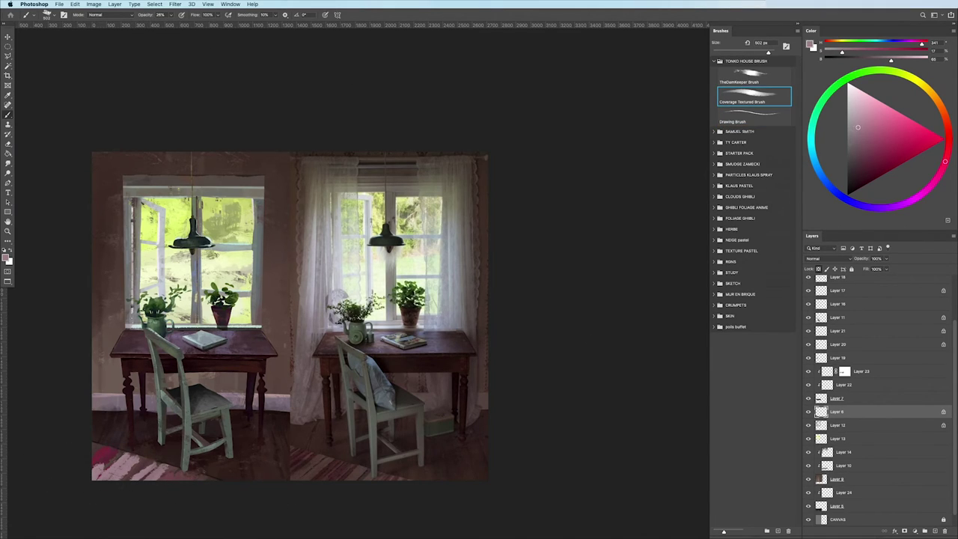
key("x")
left_click_drag(85, 471, 112, 459)
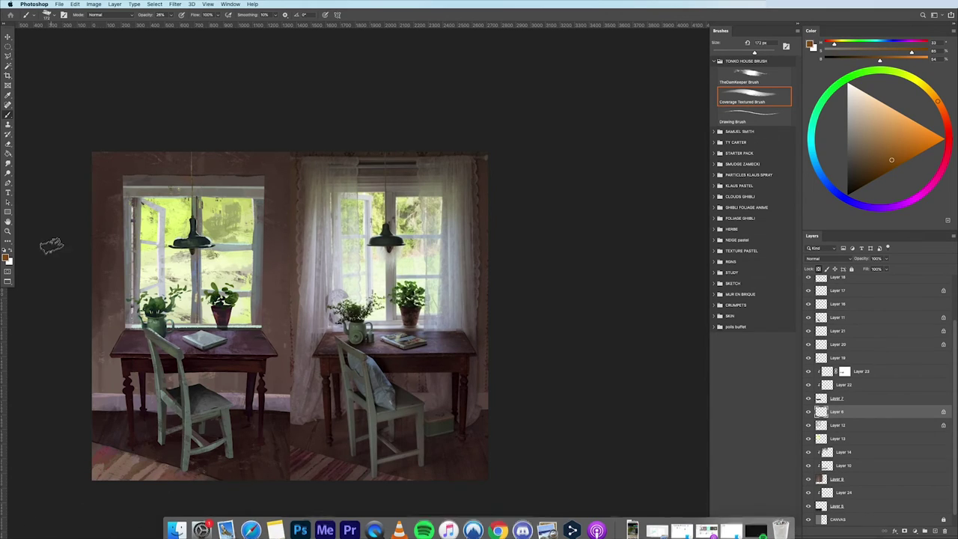
left_click(738, 116)
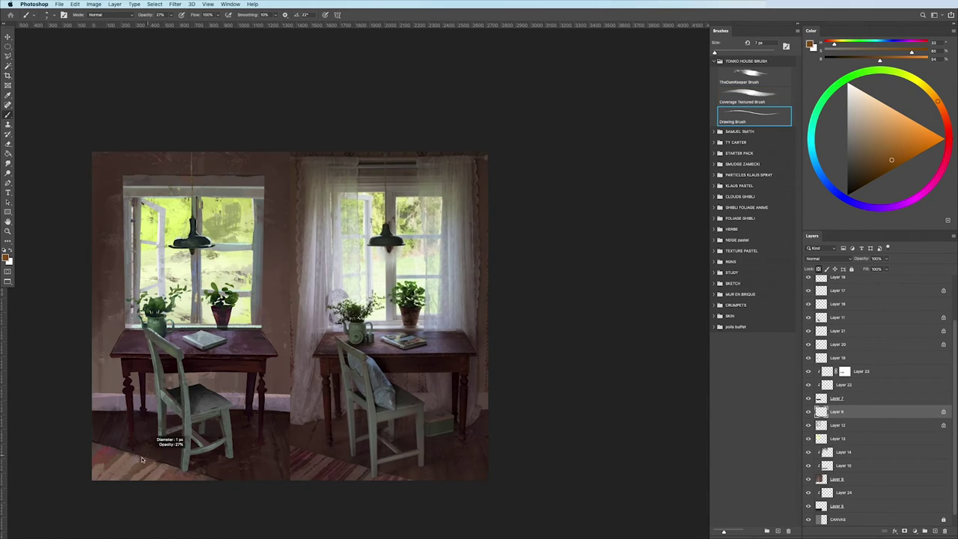
left_click(864, 185)
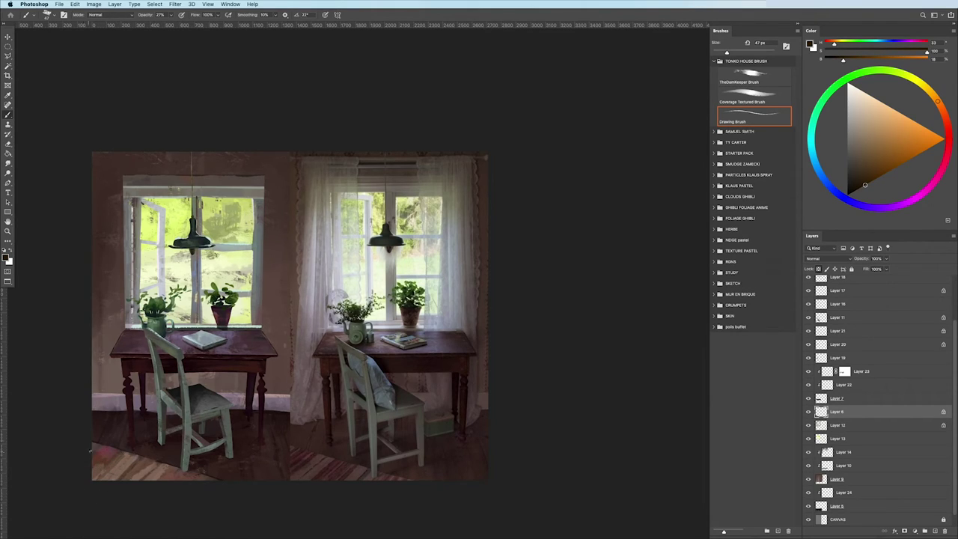
left_click_drag(855, 181, 852, 189)
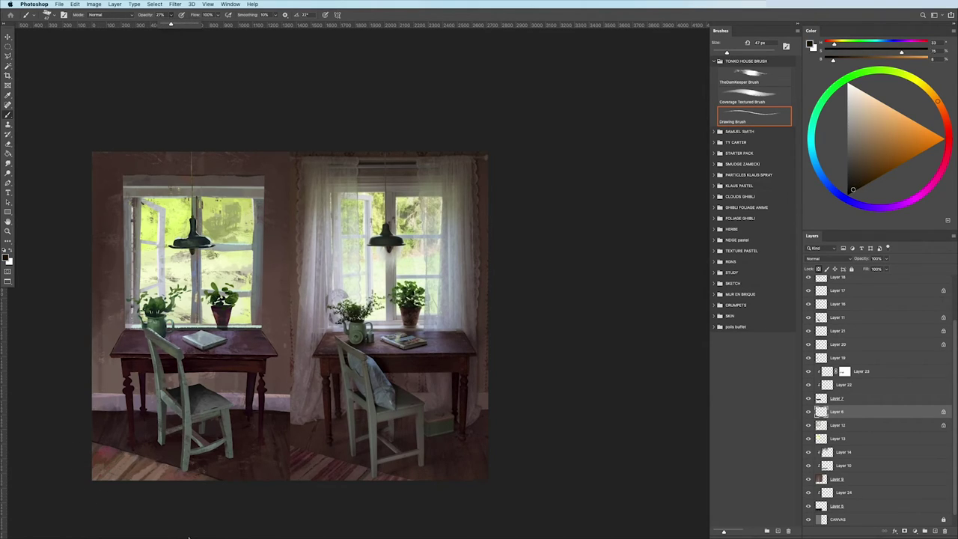
left_click_drag(133, 457, 113, 470)
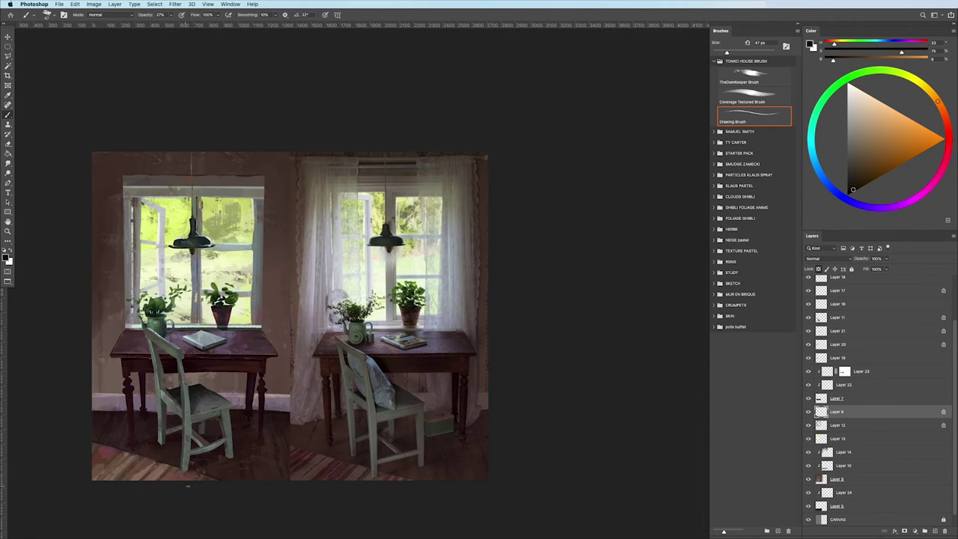
- Darken the bottom-left rug further with deep red strokes
left_click(946, 154)
left_click(873, 177)
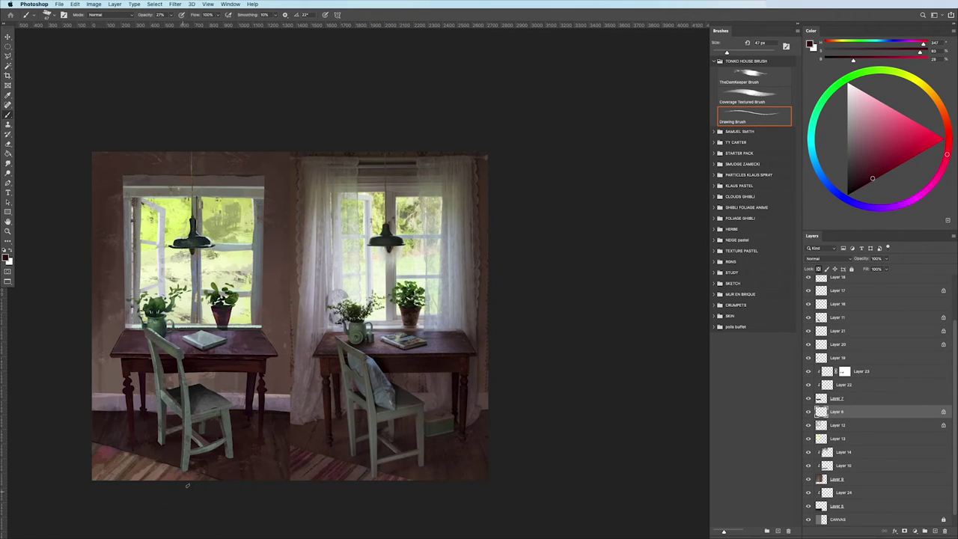
mouse_move(160, 449)
left_mouse_down()
mouse_move(131, 470)
mouse_move(112, 467)
mouse_move(142, 473)
mouse_move(99, 453)
left_mouse_up()
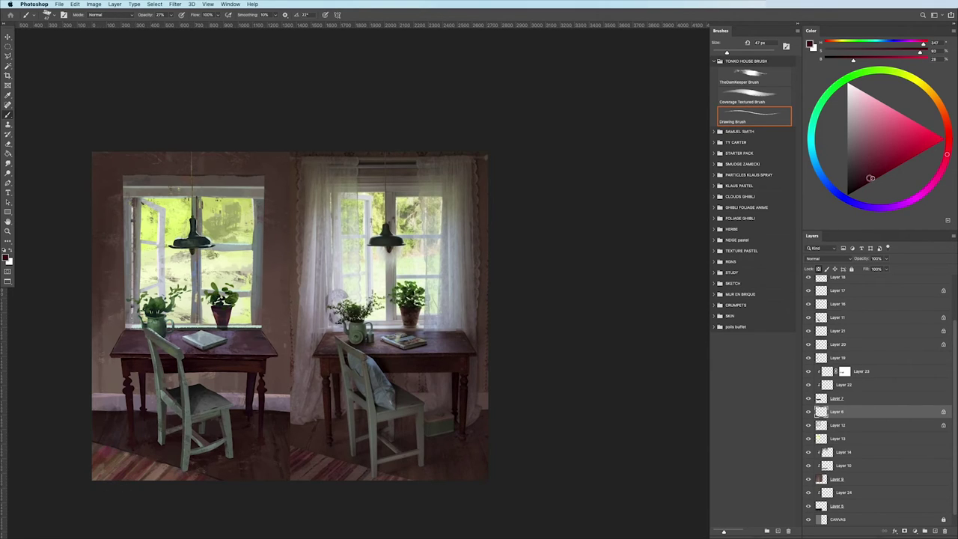
left_click_drag(870, 178, 864, 183)
left_click_drag(116, 453, 101, 472)
scroll(38, 436, "down", 3)
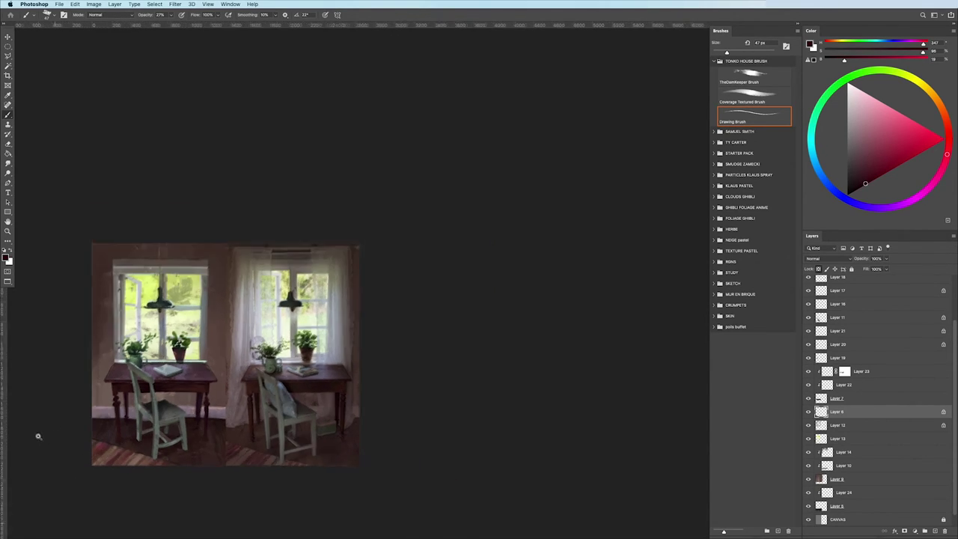
scroll(48, 438, "up", 1)
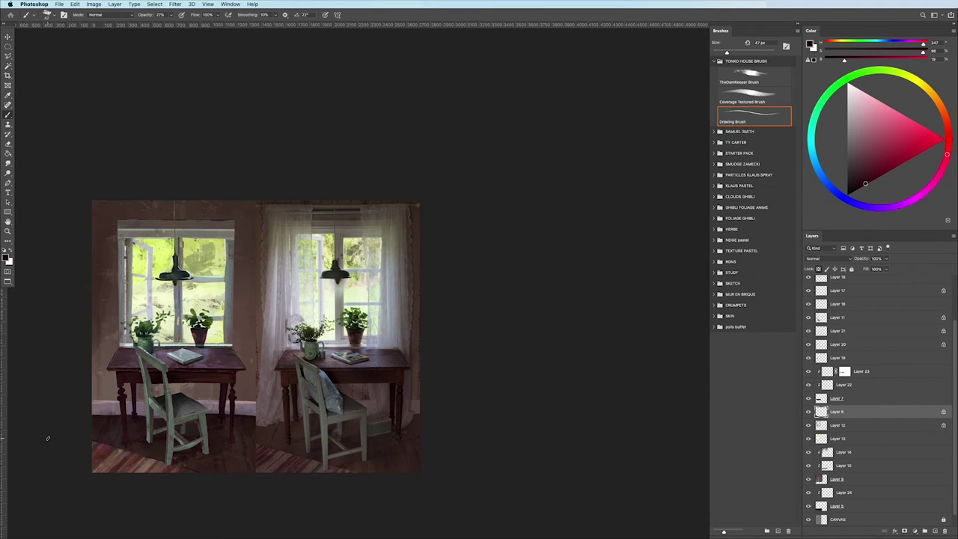
key("v")
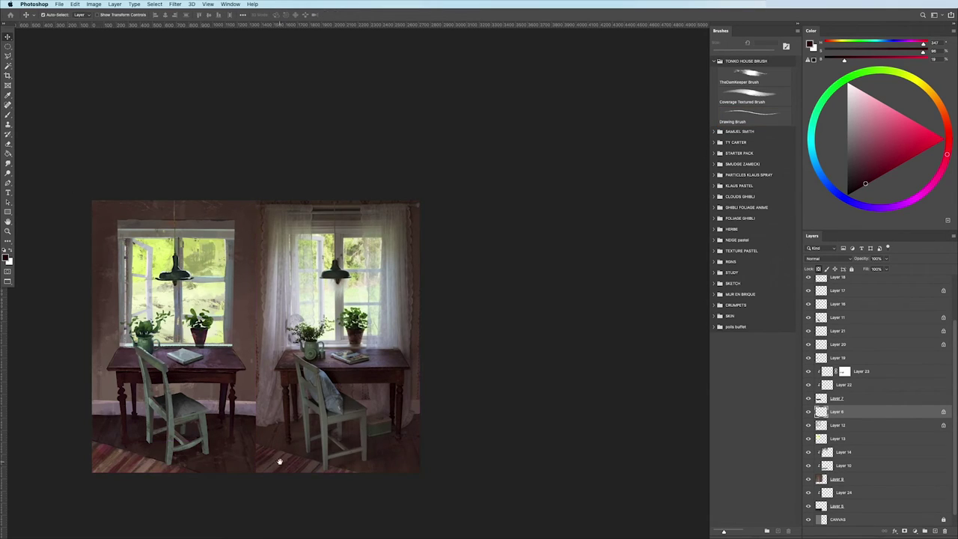
scroll(212, 386, "up", 2)
- Lasso the left end of the table apron and extend the selection along it
key("l")
scroll(96, 365, "up", 2)
scroll(64, 389, "up", 3)
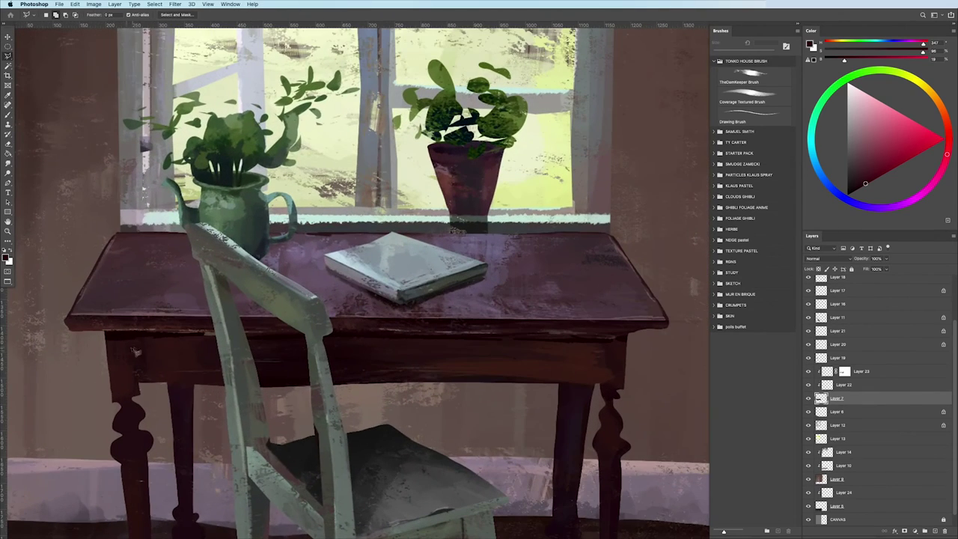
left_click(140, 396)
left_click(112, 400)
left_click(106, 335)
left_click(133, 337)
left_click(140, 383)
left_click(223, 385)
left_click(220, 334)
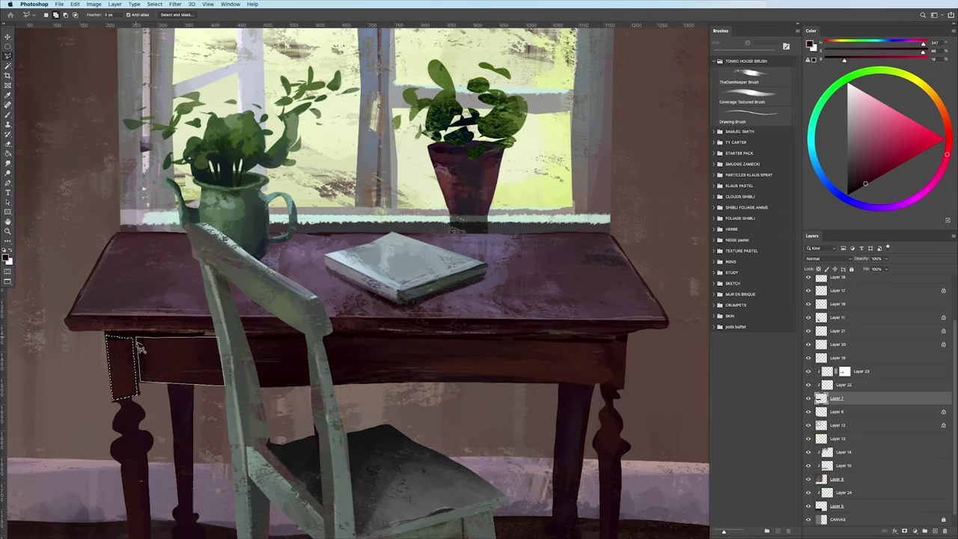
left_click(137, 336)
scroll(190, 413, "down", 3)
- Set a textured brush to 82% opacity and 38 px with table-sampled dark reddish-brown
key("b")
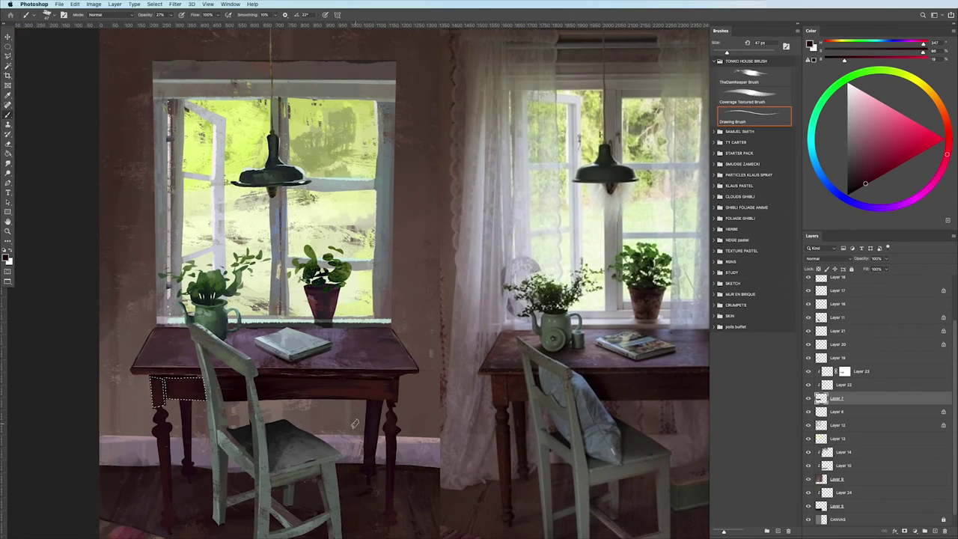
left_click(352, 388, "alt")
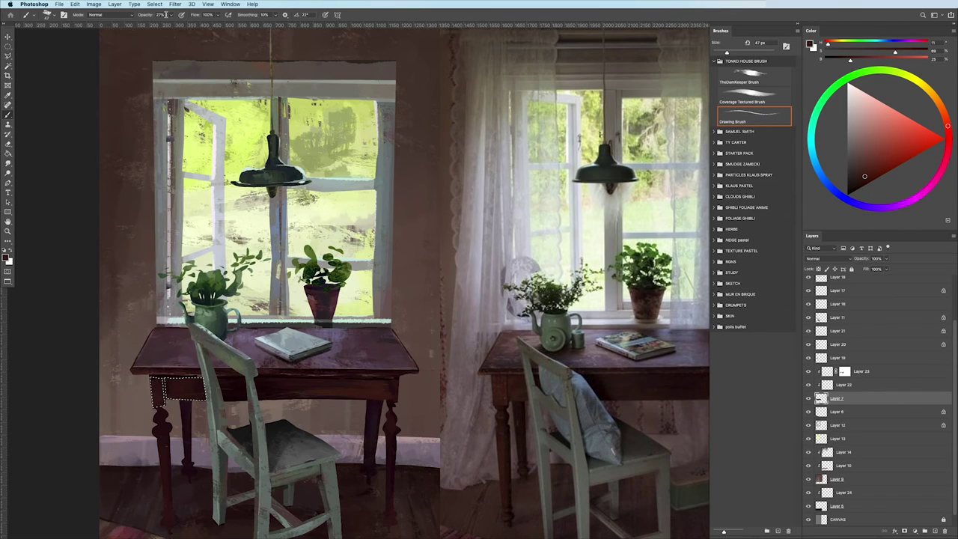
key("8")
key("2")
key("bracketleft")
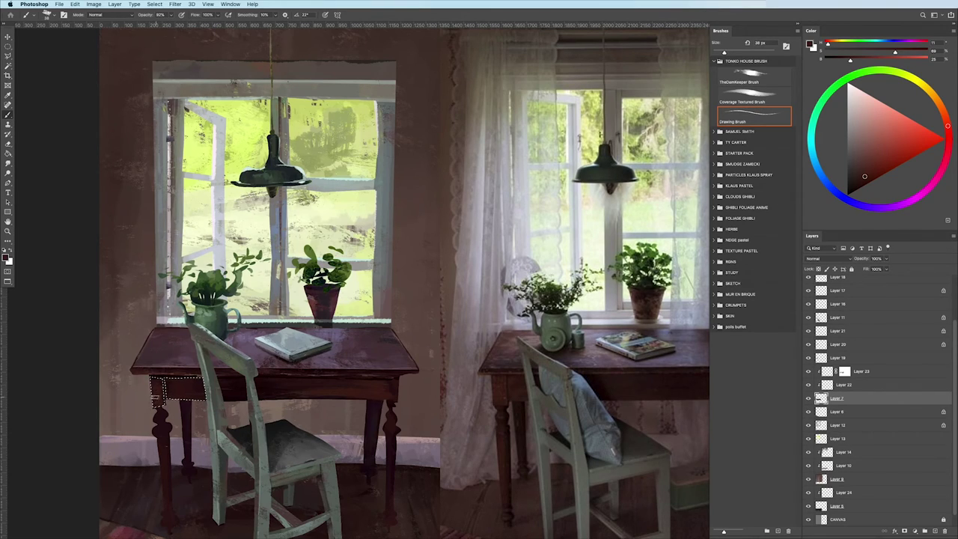
scroll(105, 407, "down", 3)
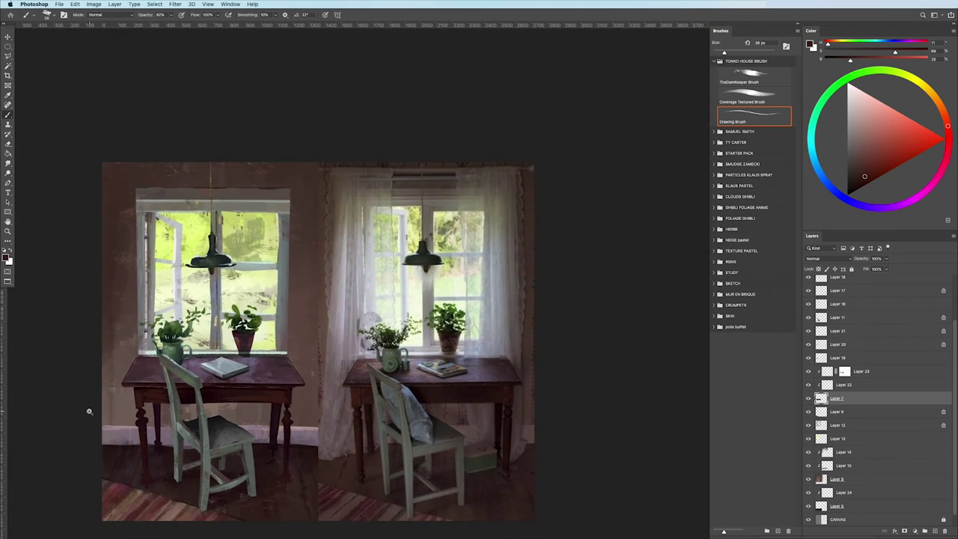
scroll(100, 412, "up", 1)
left_click(753, 96)
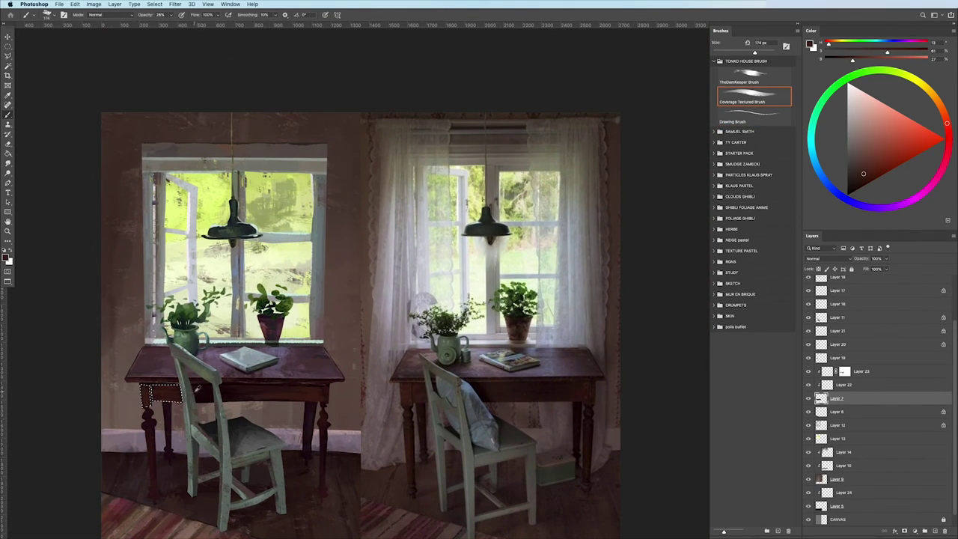
left_click(169, 395, "alt")
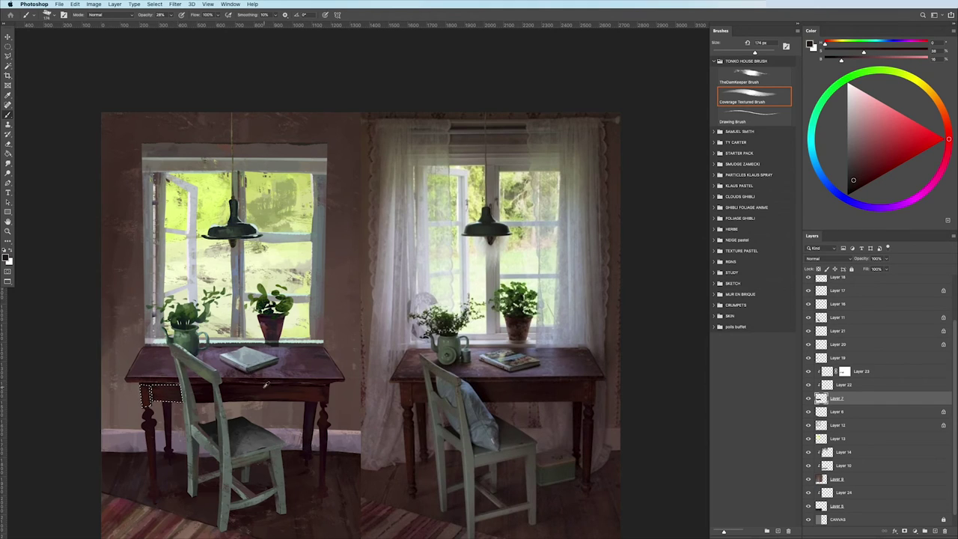
left_click(155, 392, "alt")
scroll(82, 406, "down", 3)
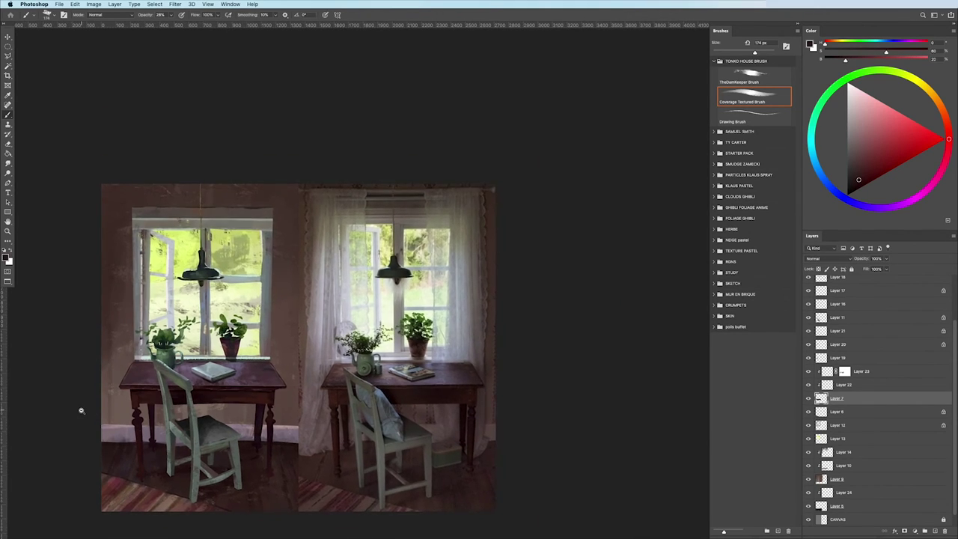
scroll(82, 406, "up", 1)
scroll(113, 433, "up", 1)
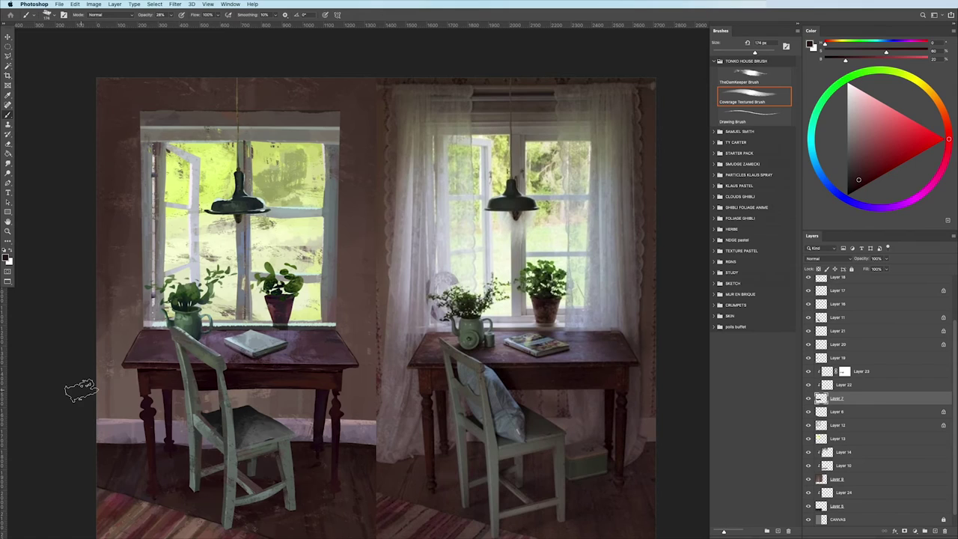
- Select a thin strip along the table leg and load the Coverage Textured Brush
key("l")
scroll(179, 420, "up", 2)
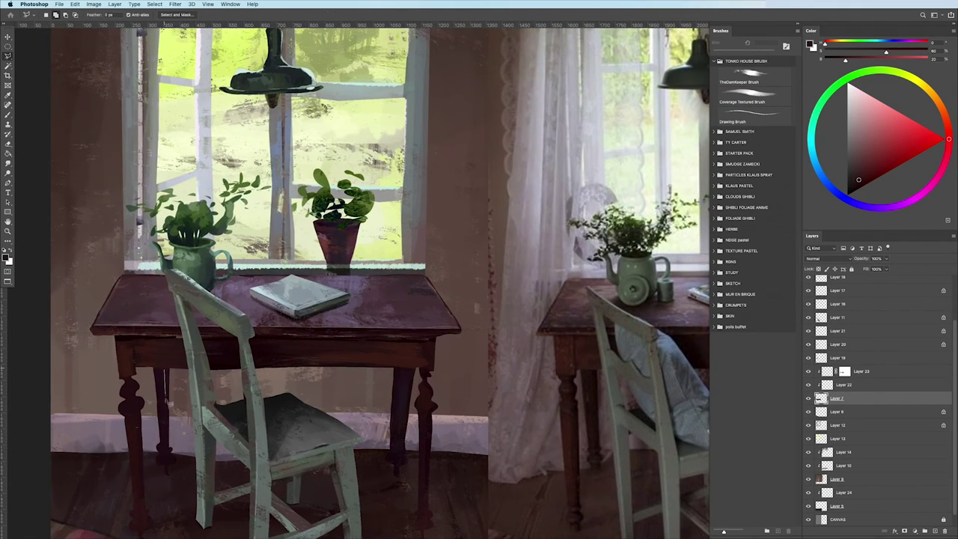
left_click_drag(171, 368, 157, 370)
key("b")
left_click(427, 380, "alt")
key("bracketleft")
key("bracketleft")
key("bracketleft")
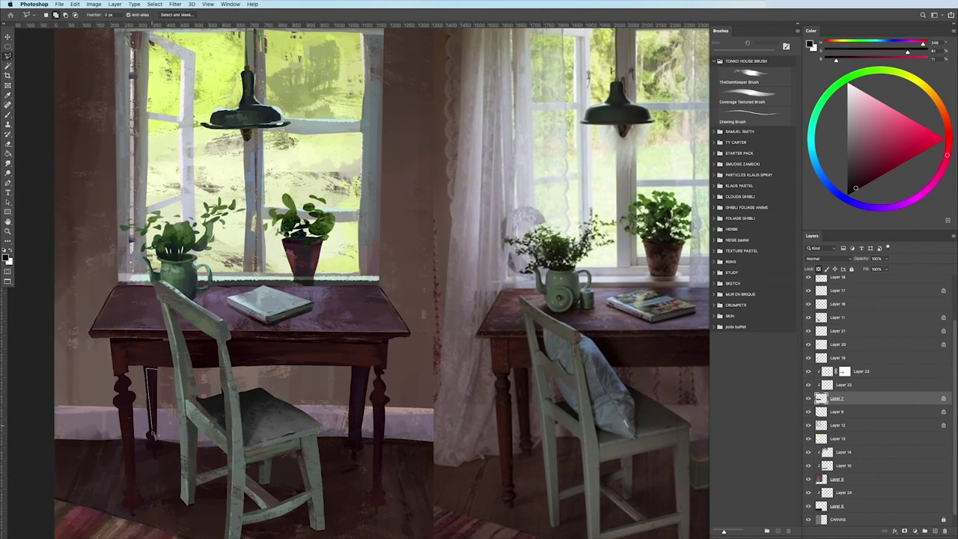
left_click(753, 98)
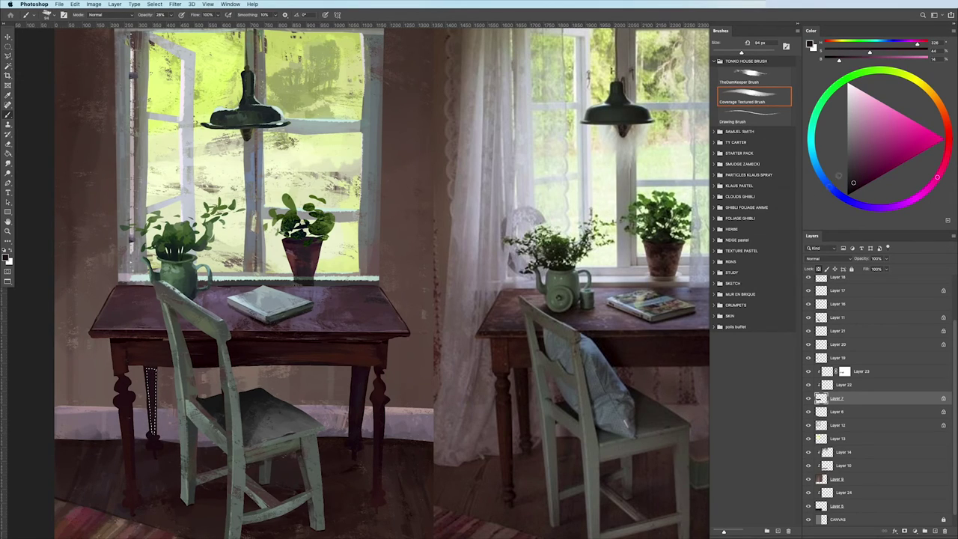
scroll(59, 357, "down", 2)
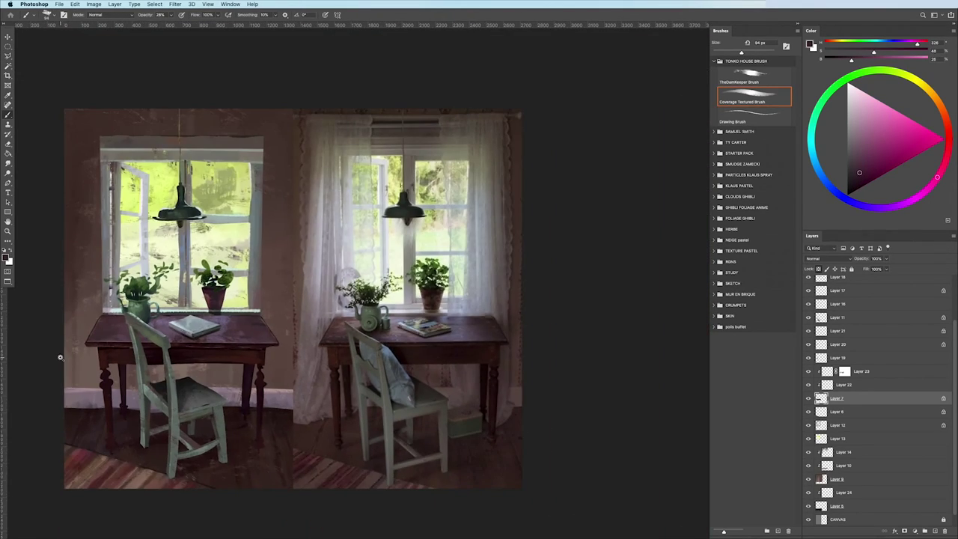
scroll(60, 357, "up", 2)
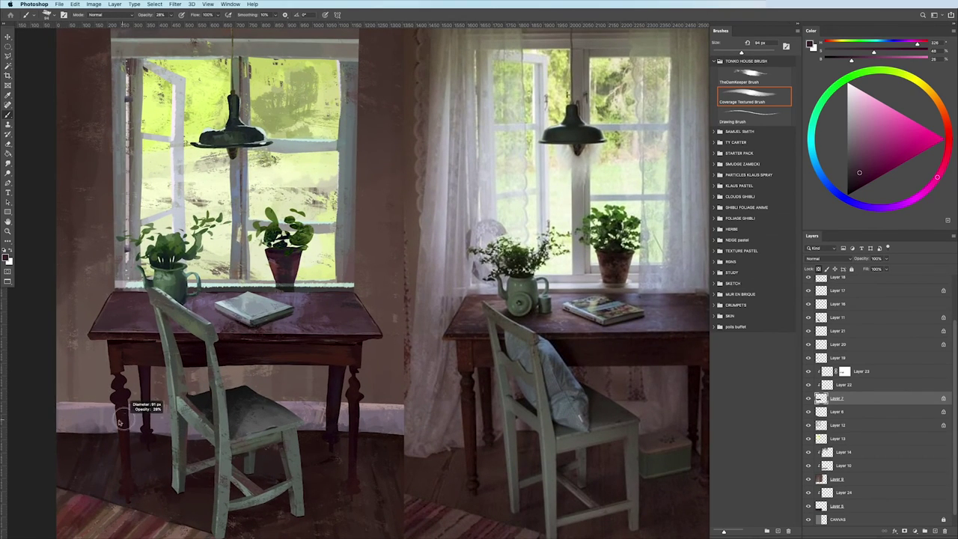
- Sample dark reds from the canvas, shrink the brush, and darken to a magenta-purple
left_click(124, 395, "alt")
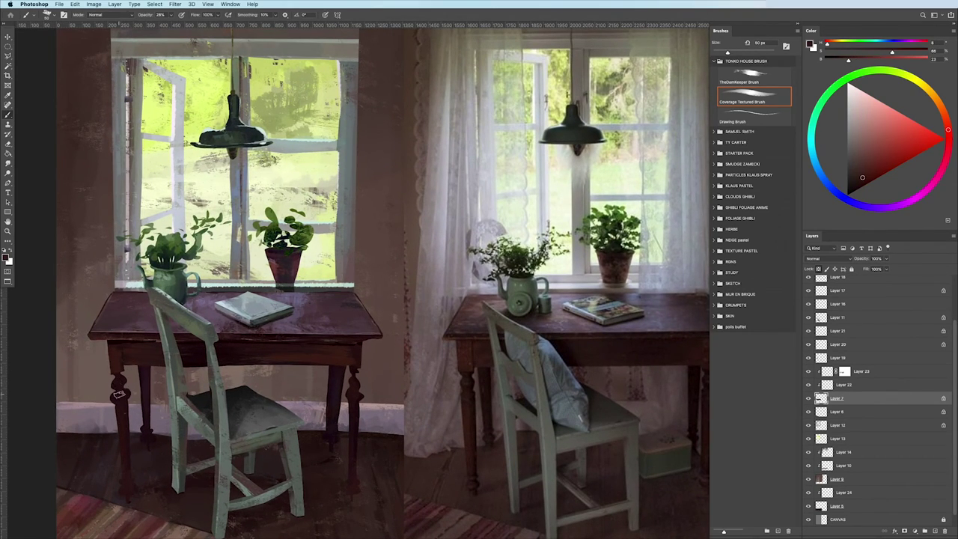
key("bracketleft")
key("bracketleft")
key("bracketleft")
key("bracketleft")
left_click(115, 382, "alt")
key("bracketleft")
left_click(132, 470, "alt")
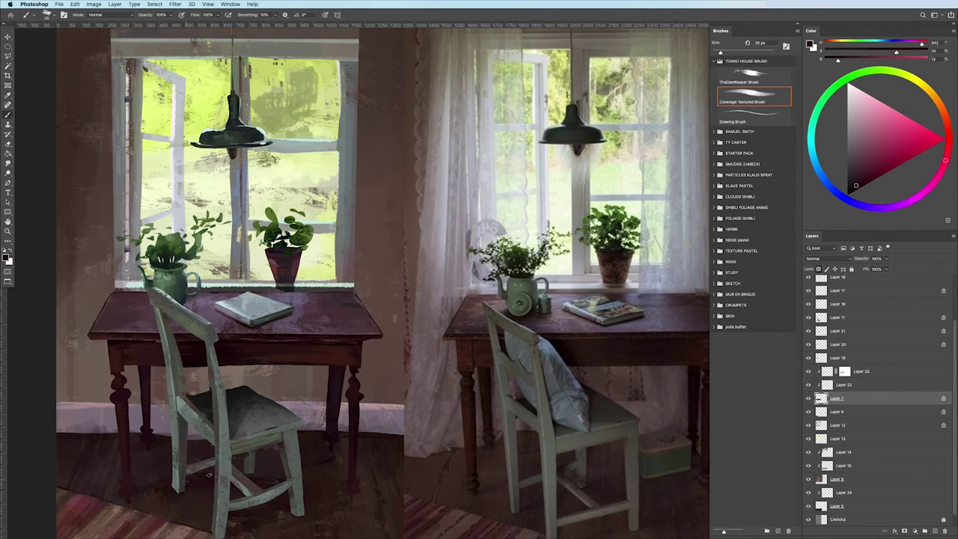
left_click(209, 474, "alt")
left_click(330, 445, "alt")
- Compare by toggling a layer's visibility, then add a new layer above Layer 23
left_click_drag(170, 453, 179, 389)
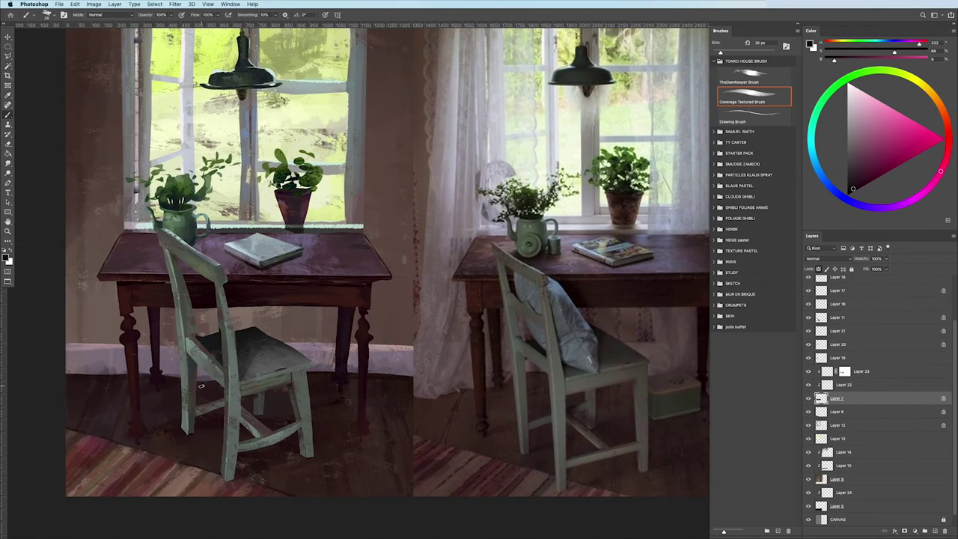
left_click(808, 398)
left_click(807, 398)
left_click(807, 398)
left_click(808, 398)
left_click(836, 374)
key("ctrl+shift+alt+n")
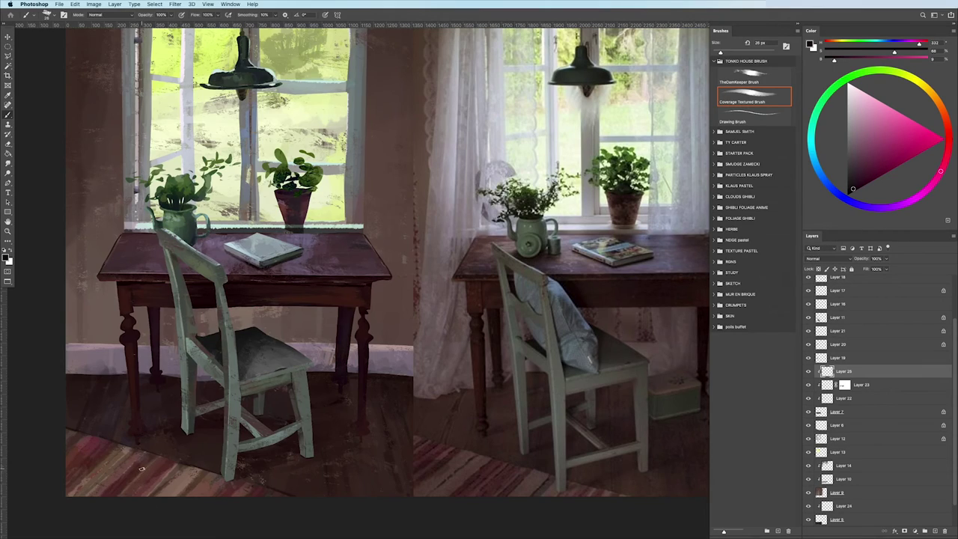
- Use the Drawing Brush at 23 px and tune the colour toward a redder brown
left_click(730, 120)
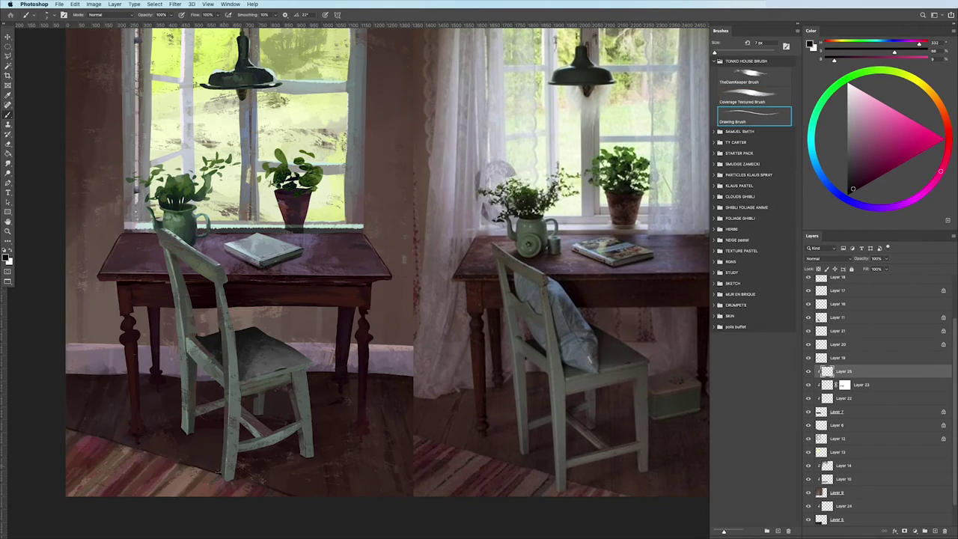
left_click_drag(142, 393, 139, 403)
left_click(137, 436, "alt")
left_click_drag(137, 429, 142, 424)
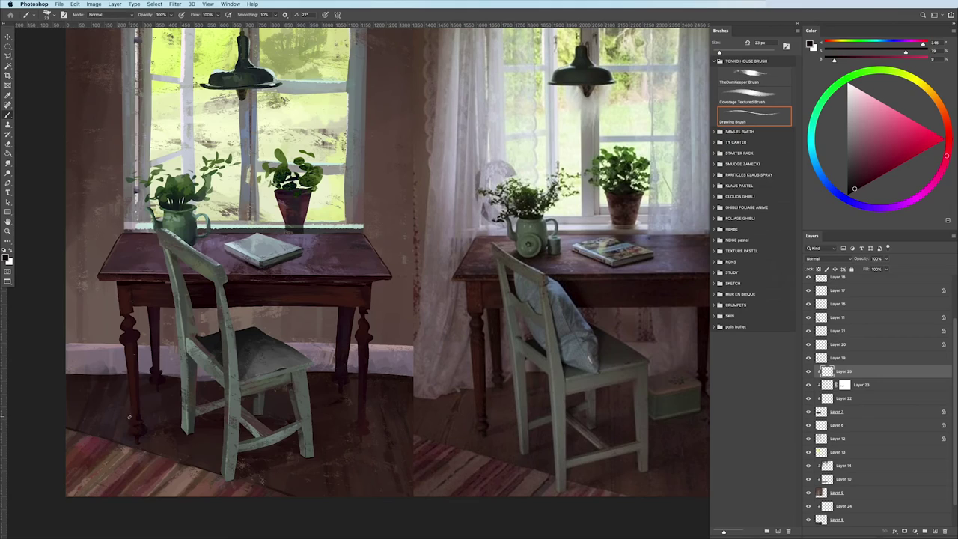
left_click(128, 403, "alt")
left_click(133, 428, "alt")
left_click(135, 433, "alt")
left_click_drag(853, 172, 870, 175)
left_click(132, 426, "alt")
left_click(134, 431, "alt")
- Lower brush opacity to 58% and sample a lighter dark red and warmer brown
key("5")
key("8")
left_click(135, 432, "alt")
left_click(133, 434, "alt")
left_click(137, 433, "alt")
left_click(135, 434, "alt")
left_click(136, 433, "alt")
left_click(136, 433, "alt")
left_click(134, 423, "alt")
left_click(856, 168)
- Paint a dark red touch on the table-leg foot and resample its colour
left_click_drag(150, 377, 154, 376)
left_click(157, 372, "alt")
left_click(150, 379, "alt")
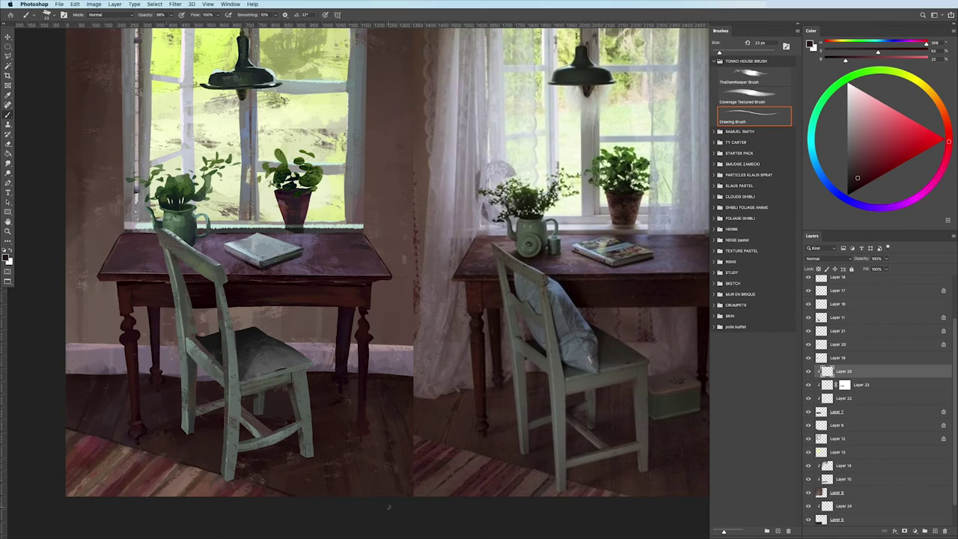
left_click(136, 414, "alt")
scroll(92, 318, "down", 5)
scroll(92, 318, "up", 6)
left_click_drag(406, 339, 190, 339)
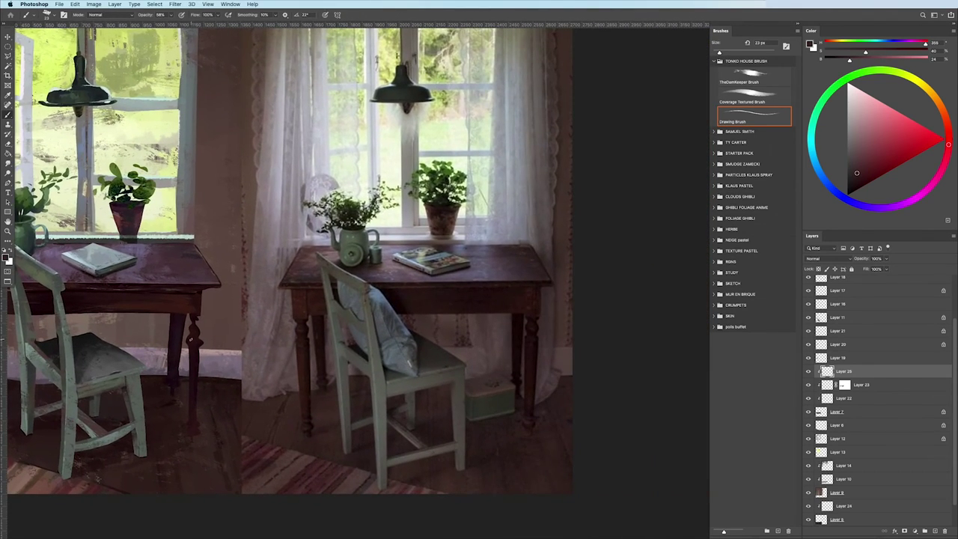
scroll(181, 379, "up", 2)
left_click(288, 371, "alt")
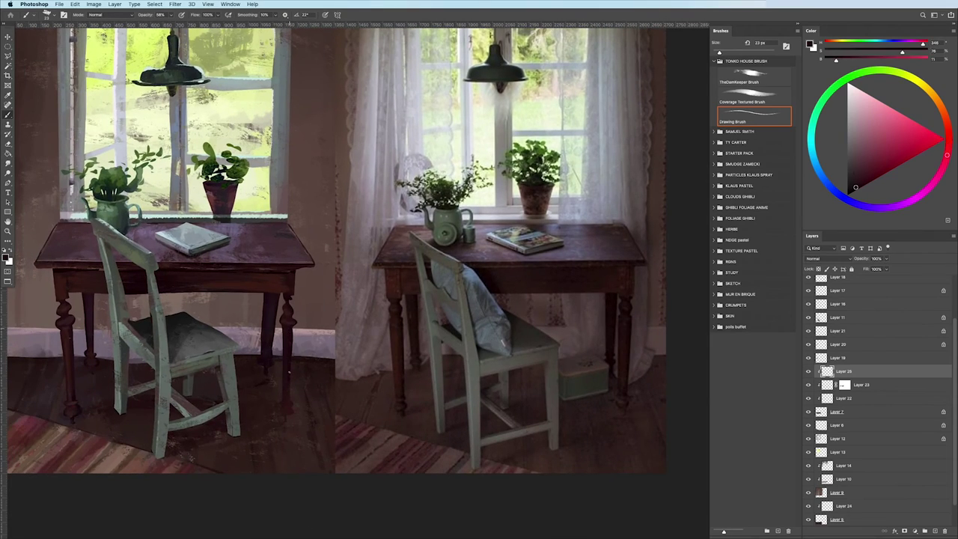
left_click(286, 306, "alt")
left_click(281, 372, "alt")
left_click(291, 404, "alt")
left_click(278, 432, "alt")
left_click(75, 410, "alt")
key("0")
scroll(209, 351, "down", 2)
left_click_drag(239, 399, 302, 450)
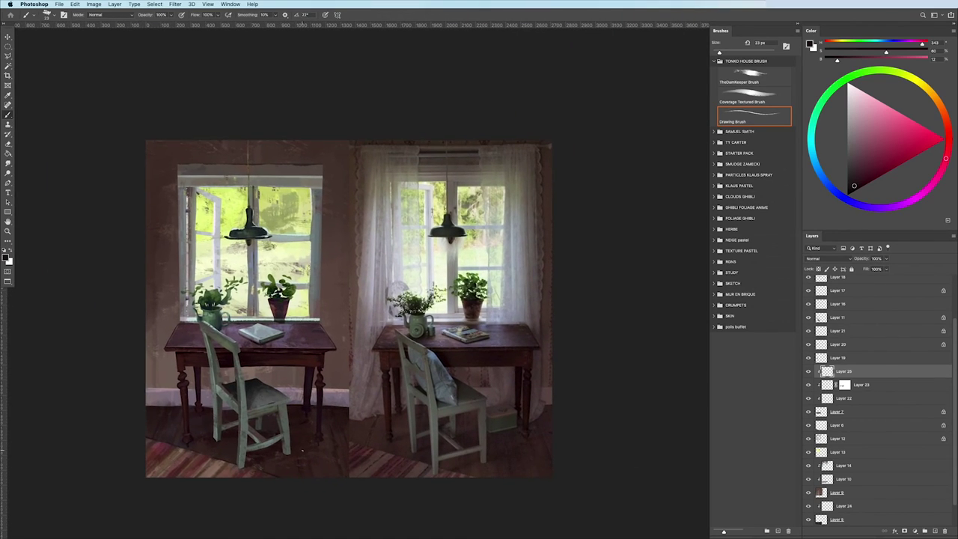
left_click(306, 372, "alt")
scroll(298, 375, "up", 2)
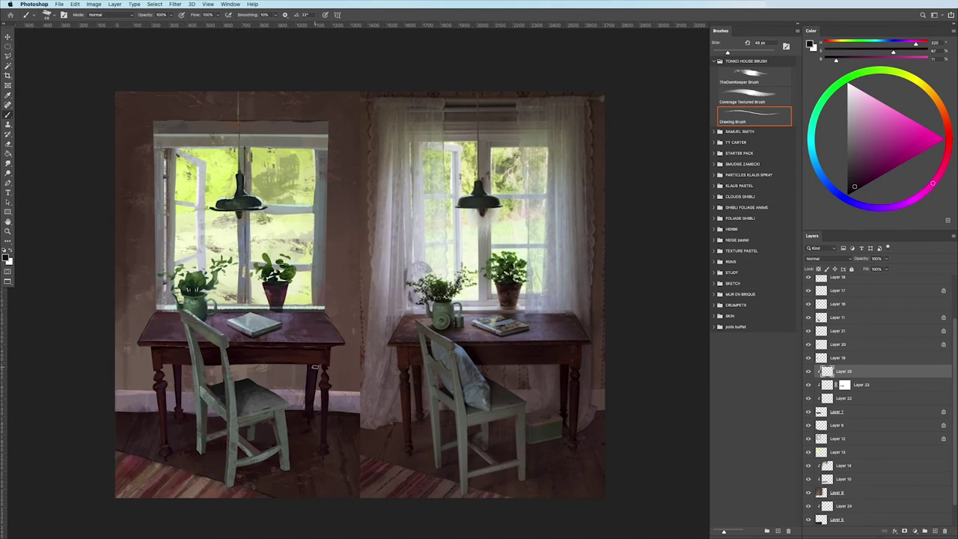
left_click(308, 369, "alt")
scroll(64, 336, "up", 2)
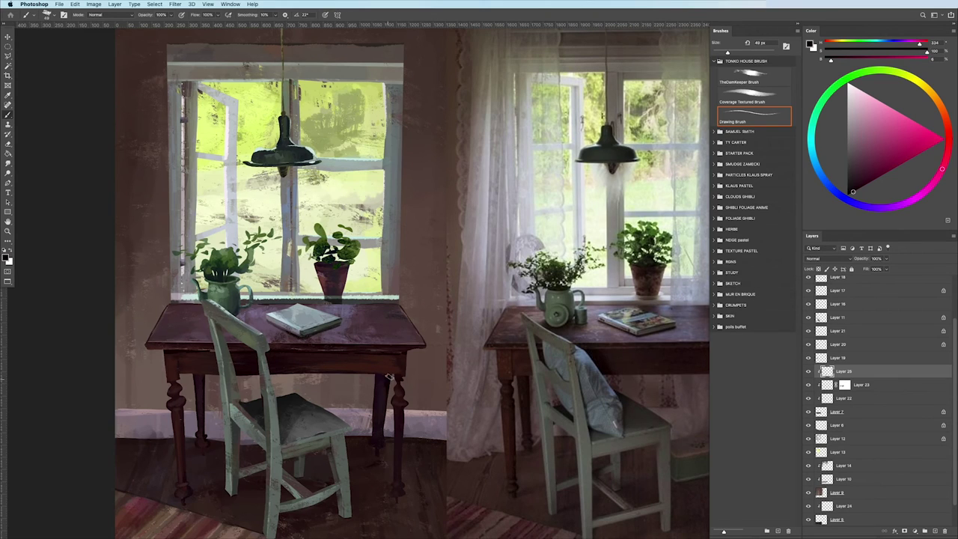
scroll(68, 355, "down", 2)
scroll(68, 351, "up", 3)
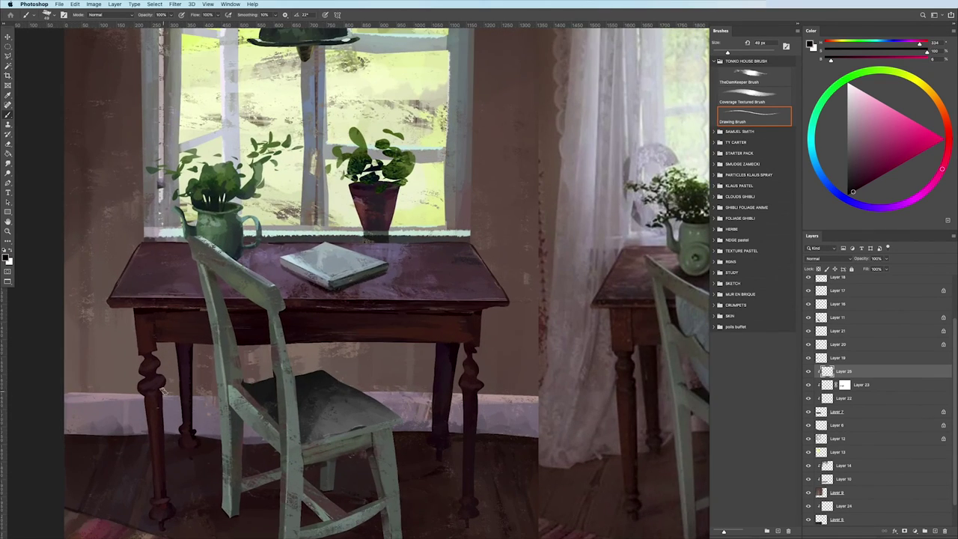
scroll(71, 422, "down", 4)
scroll(71, 421, "up", 2)
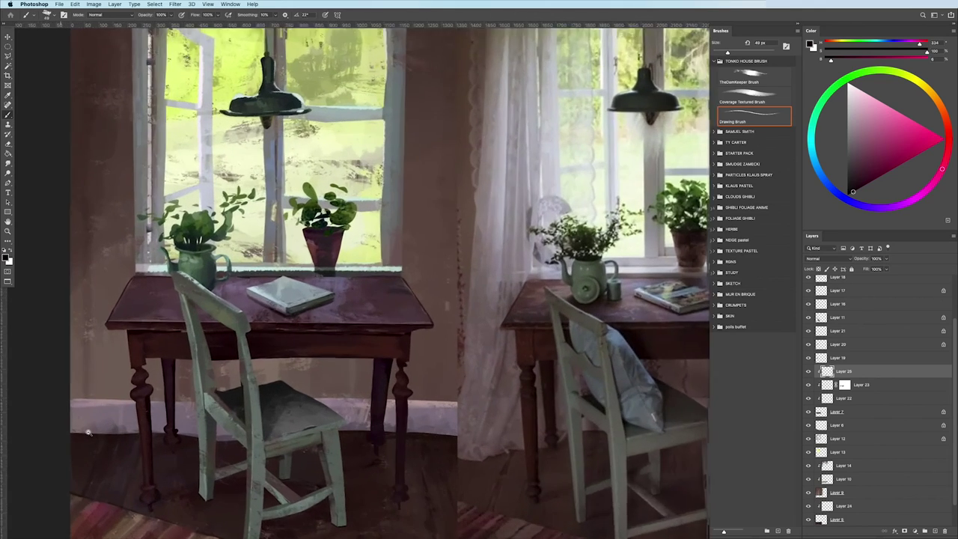
scroll(82, 424, "down", 1)
scroll(90, 427, "down", 2)
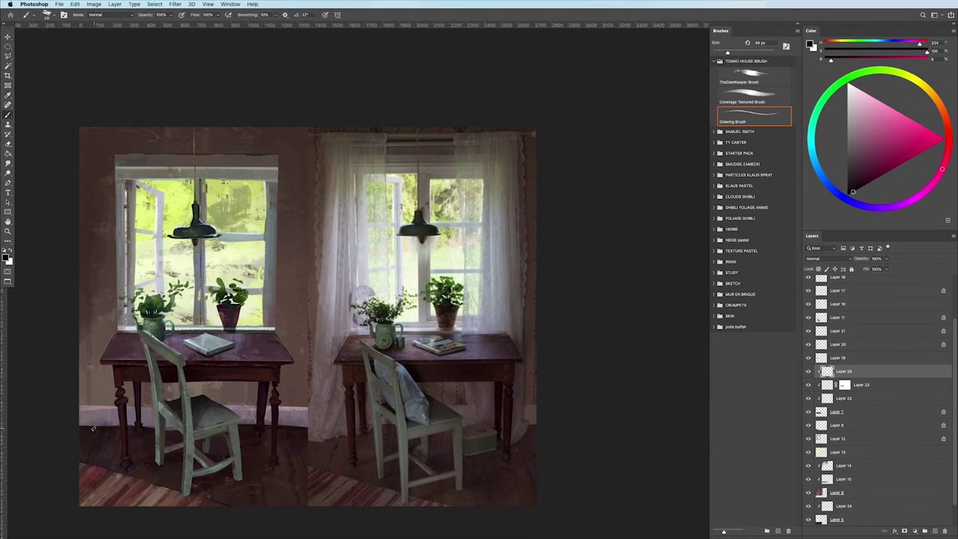
scroll(93, 428, "down", 1)
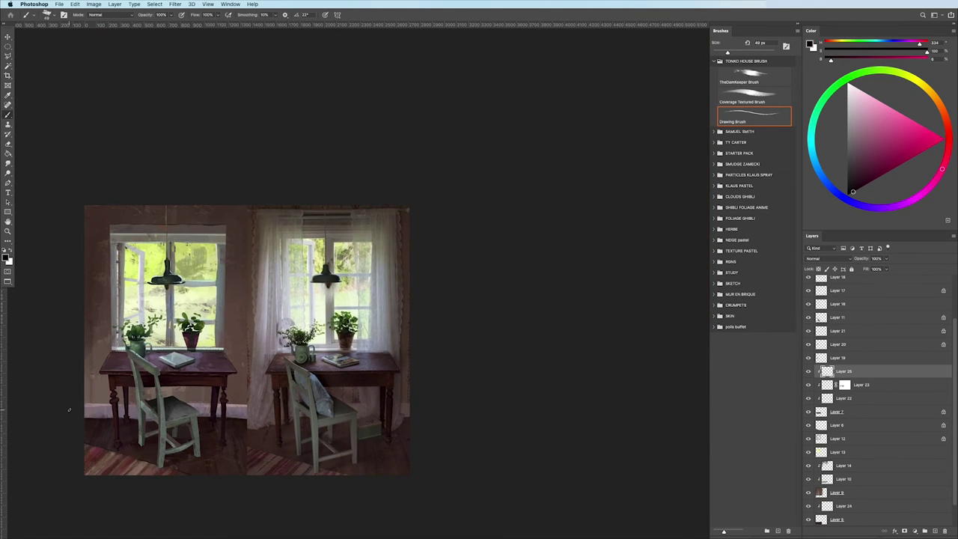
key("alt+bracketright")
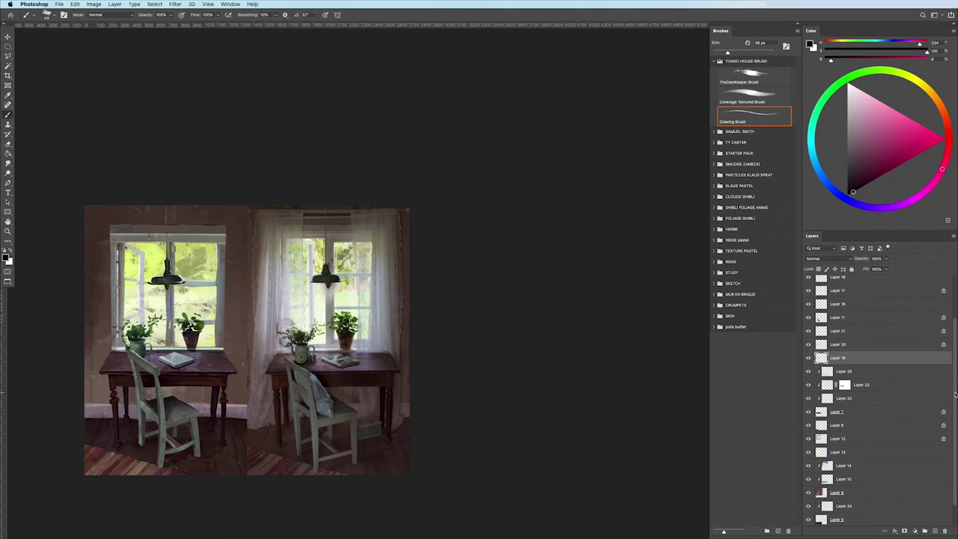
scroll(954, 394, "down", 2)
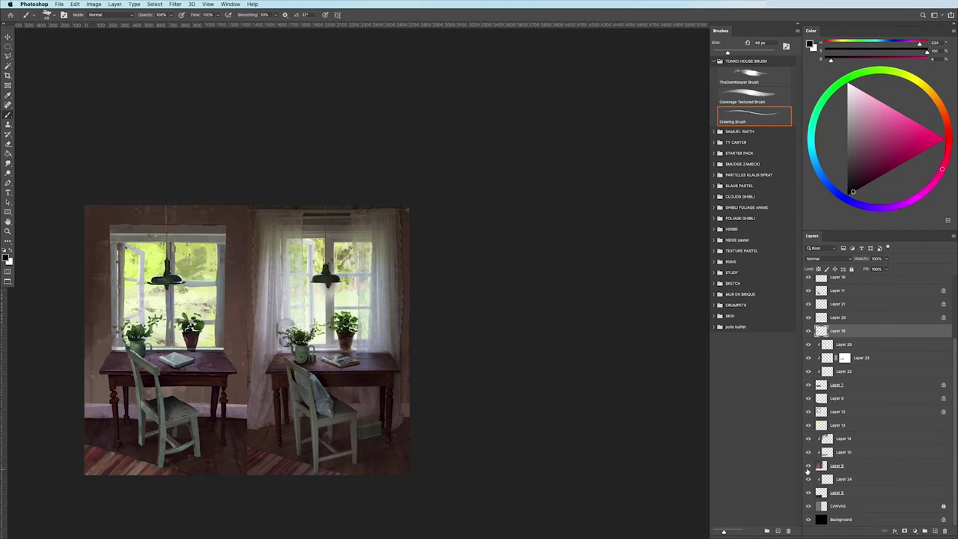
- Add a new layer above Layer 24 and lasso a floorboard strip near the table leg
left_click(826, 479)
left_click(935, 531)
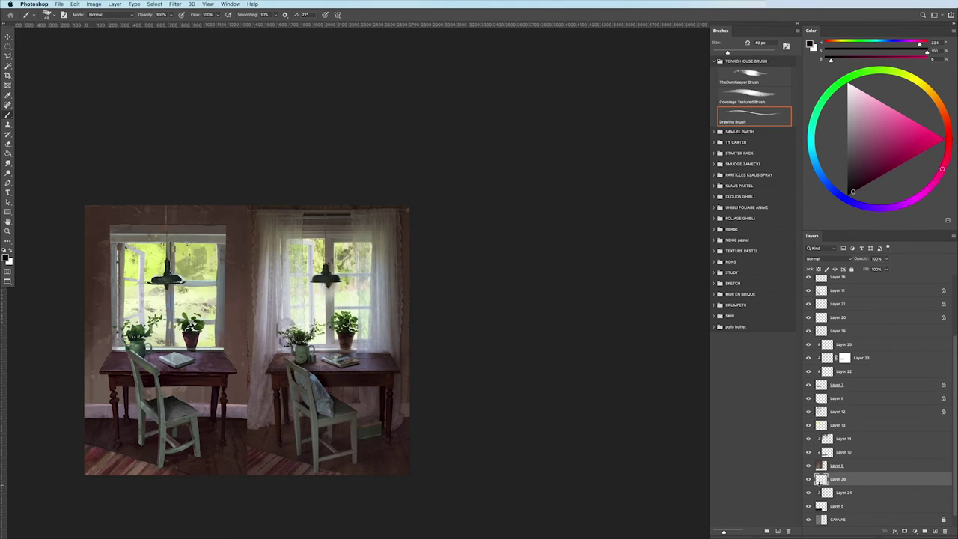
key("l")
scroll(161, 464, "up", 2)
scroll(91, 476, "up", 2)
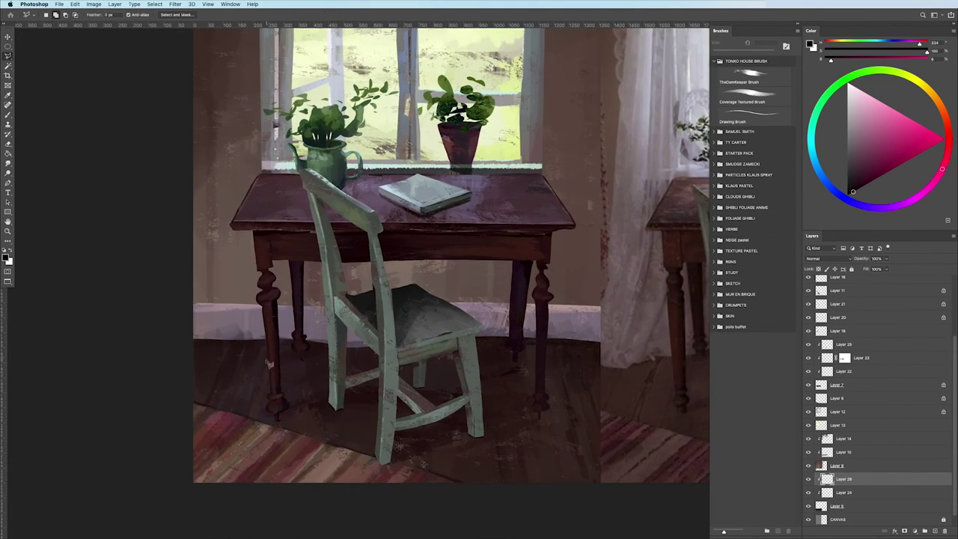
mouse_move(271, 346)
left_mouse_down()
mouse_move(255, 352)
mouse_move(231, 423)
mouse_move(299, 338)
mouse_move(144, 389)
left_mouse_up()
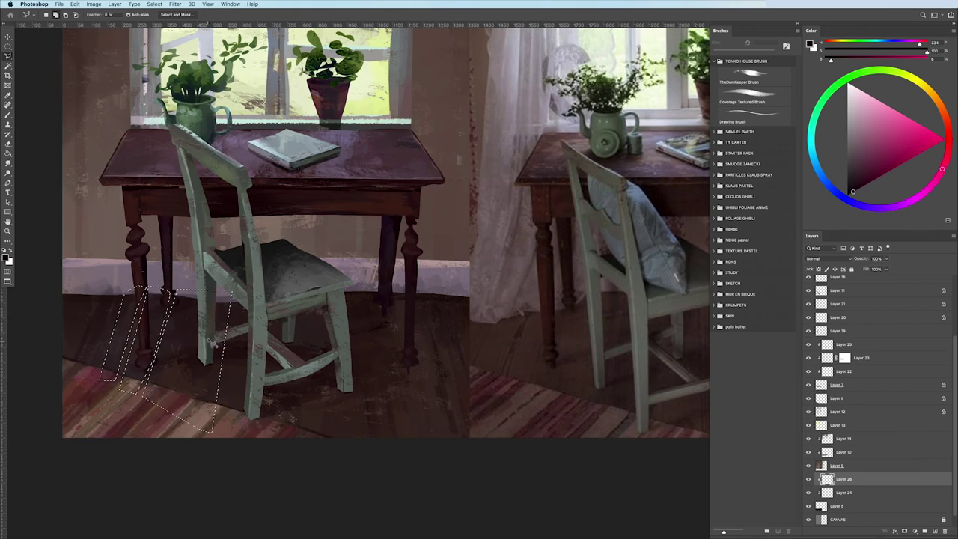
- Add more plank strips across the left floor, by the chair, and around the chair leg
mouse_move(208, 290)
left_mouse_down()
mouse_move(185, 369)
mouse_move(206, 292)
left_mouse_up()
left_click_drag(229, 397, 195, 329)
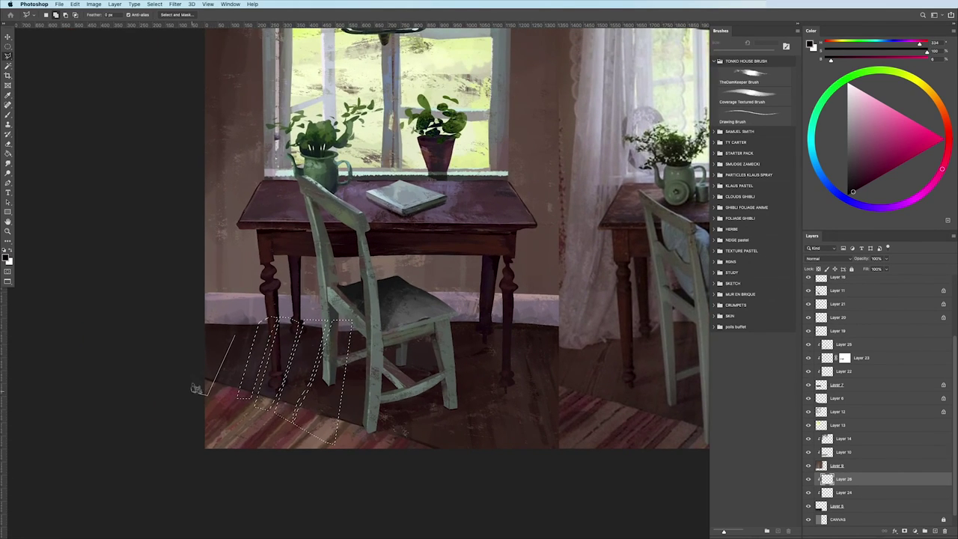
key("ctrl+minus")
key("ctrl+plus")
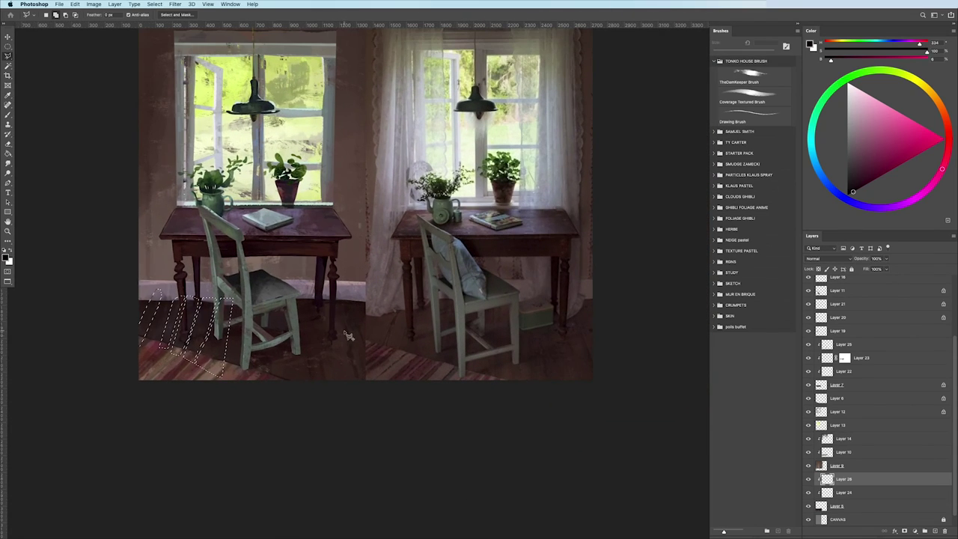
mouse_move(337, 307)
left_mouse_down()
mouse_move(329, 354)
mouse_move(340, 312)
mouse_move(320, 298)
left_mouse_up()
mouse_move(368, 388)
left_mouse_down()
mouse_move(358, 352)
mouse_move(369, 368)
mouse_move(367, 296)
left_mouse_up()
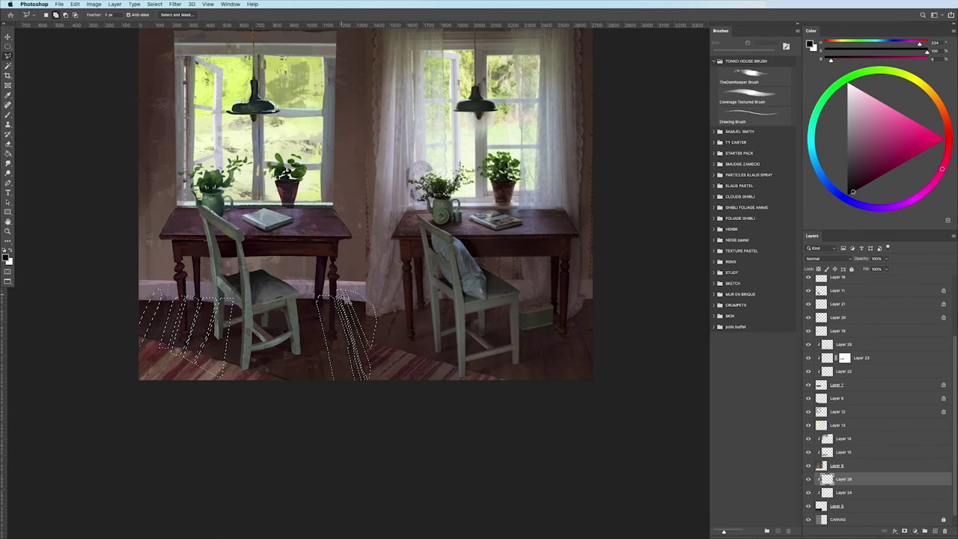
left_click_drag(303, 301, 303, 306)
left_click_drag(314, 398, 308, 413)
key("b")
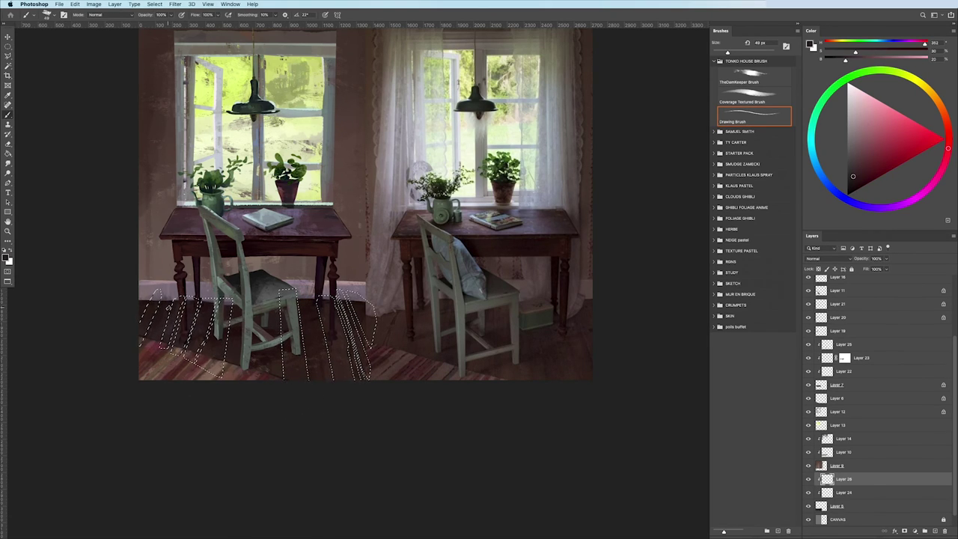
- Paint grey-teal over the floor strips with an enlarged Coverage Textured Brush
left_click(258, 299, "alt")
left_click(754, 75)
left_click(753, 96)
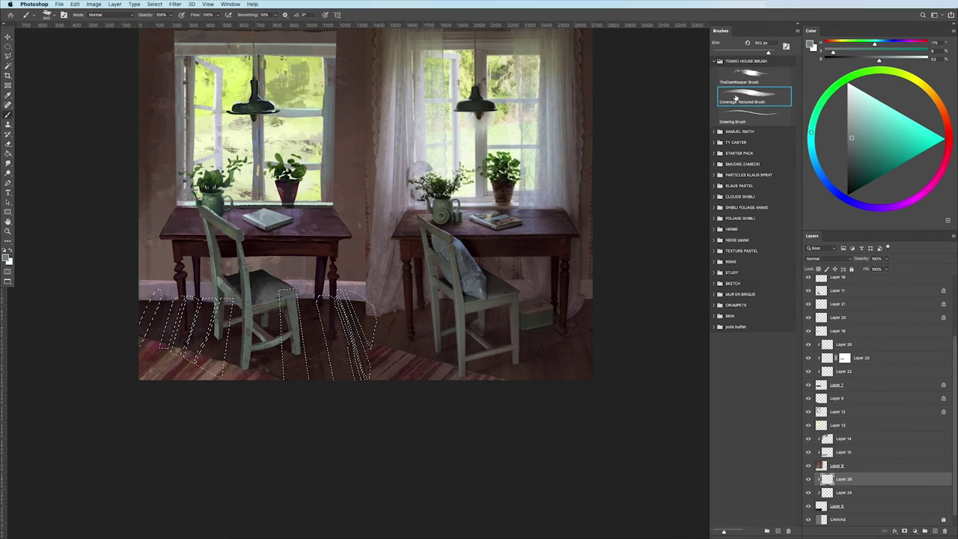
scroll(336, 442, "down", 3)
right_click(345, 425)
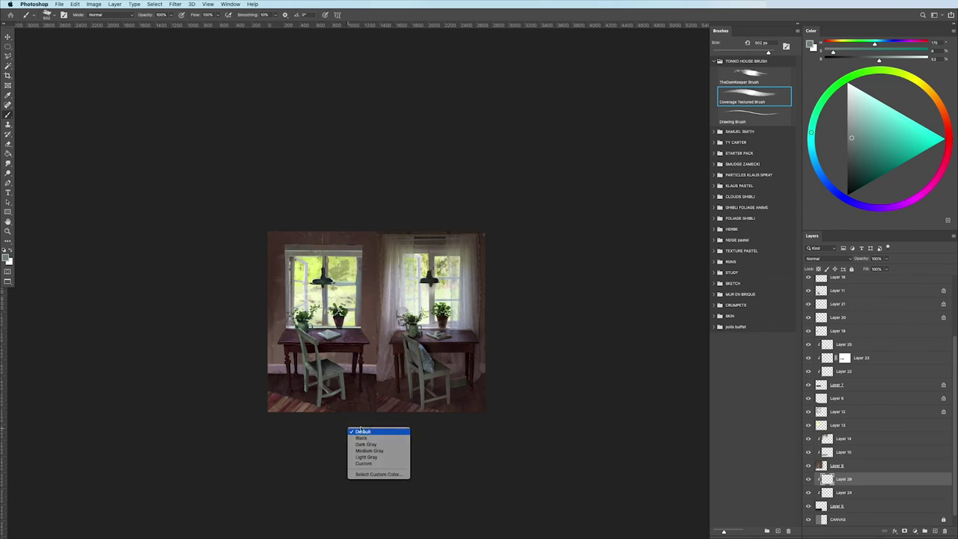
left_click_drag(333, 414, 332, 405)
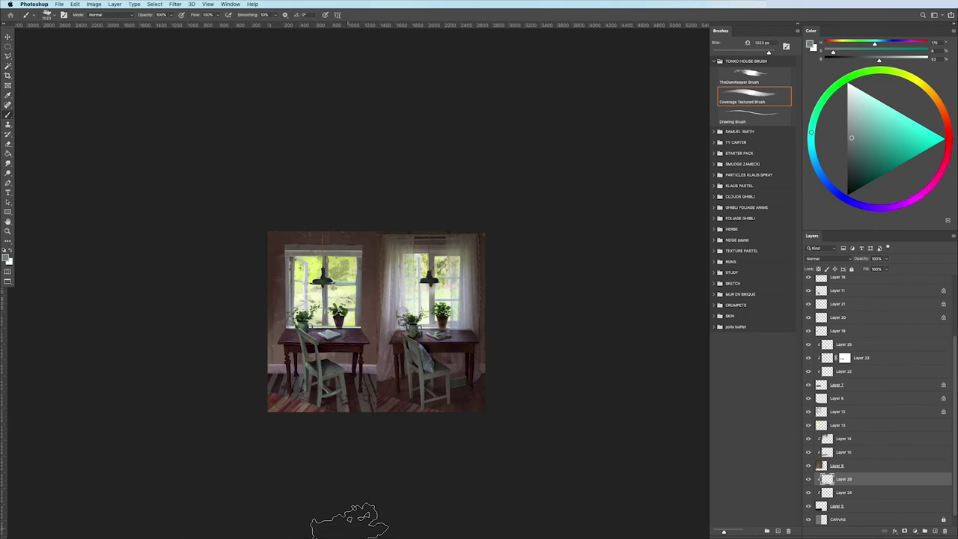
- Fade the plank layer, Layer 28, to 18% opacity
scroll(278, 455, "up", 2)
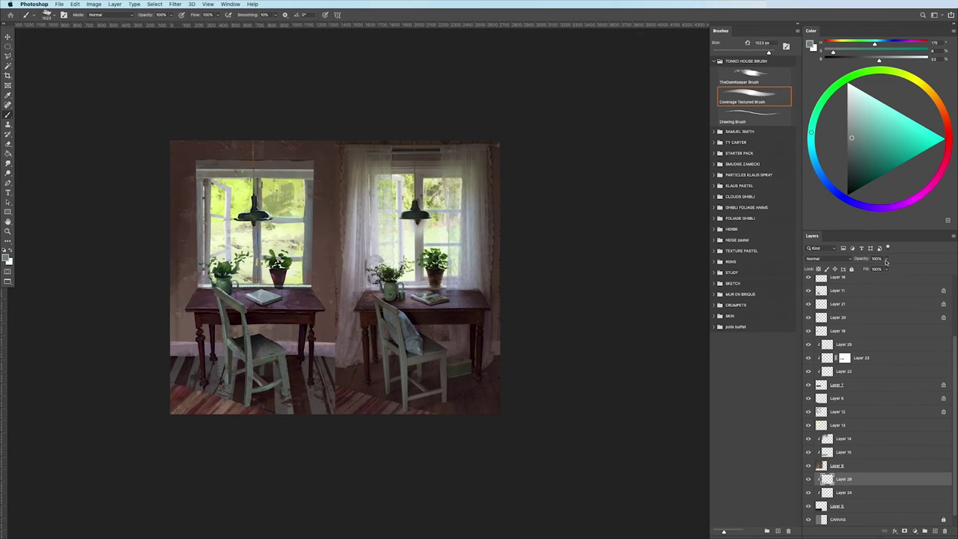
left_click_drag(886, 258, 858, 270)
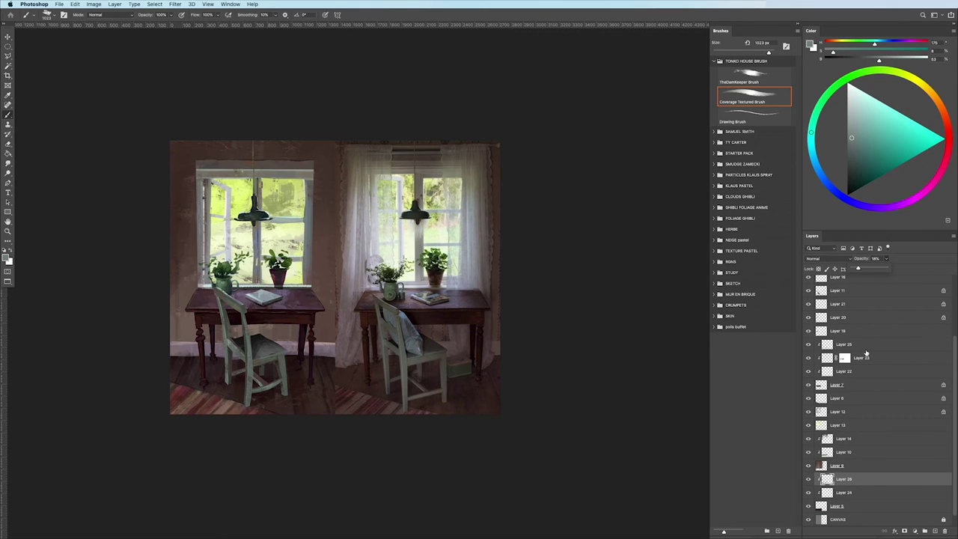
left_click(866, 351)
scroll(277, 449, "up", 1)
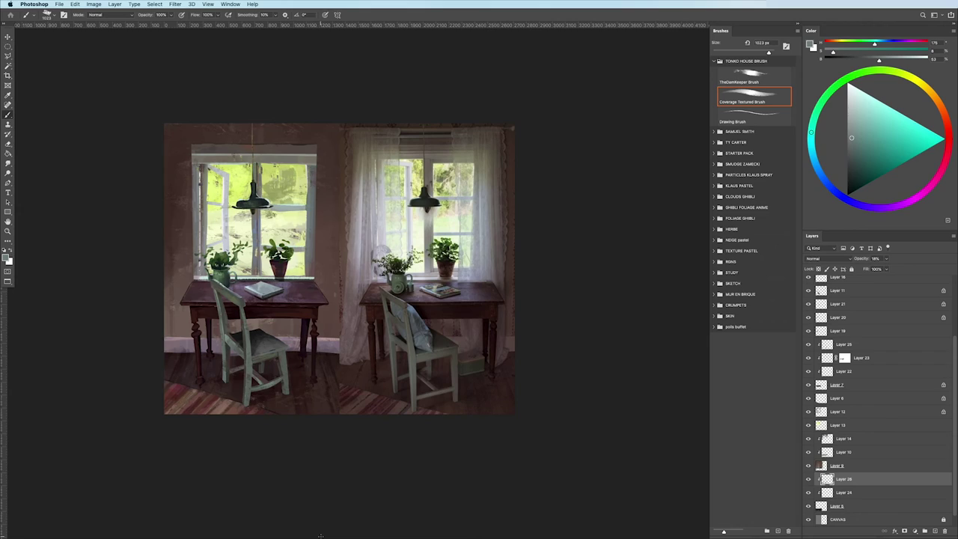
- Add a new layer above Layer 12 and sample a brown from the painting
left_click_drag(952, 341, 952, 369)
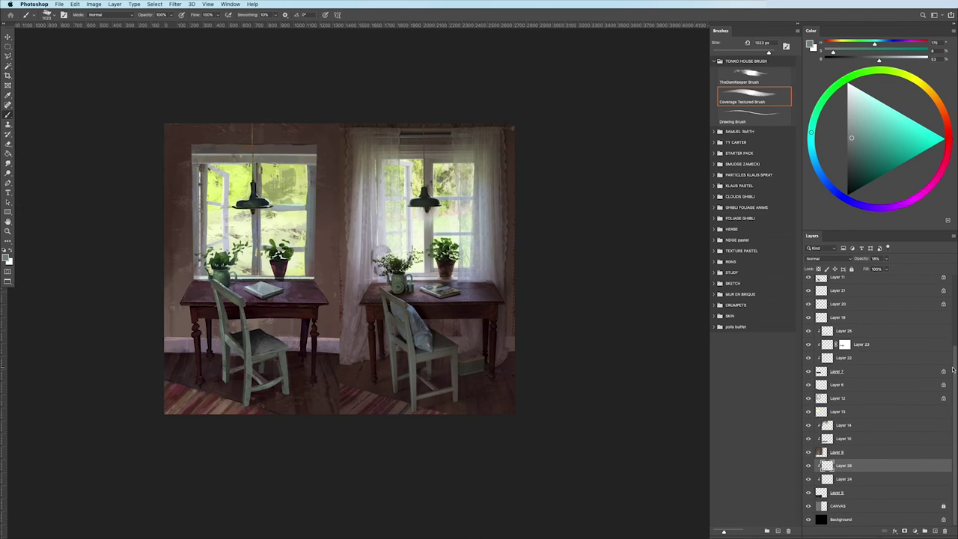
left_click(825, 451)
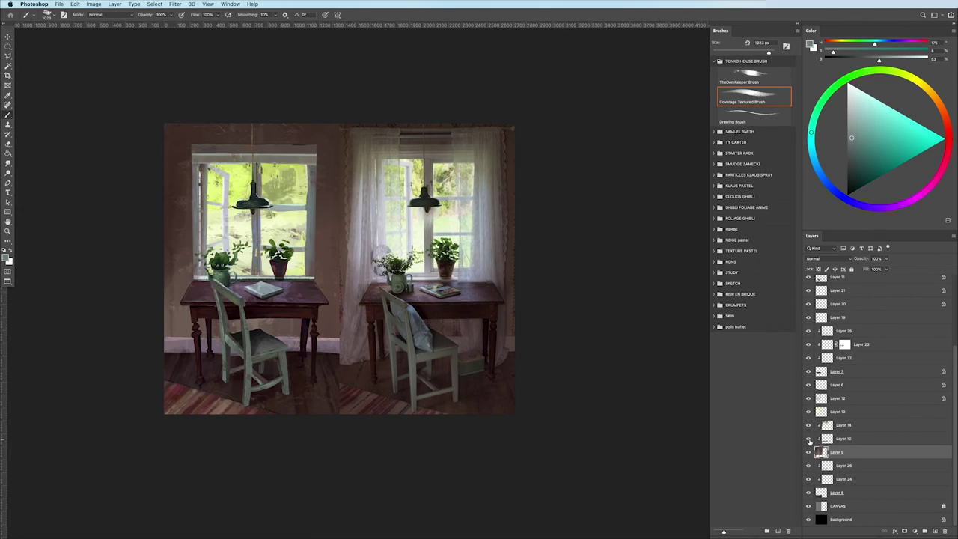
left_click(821, 398)
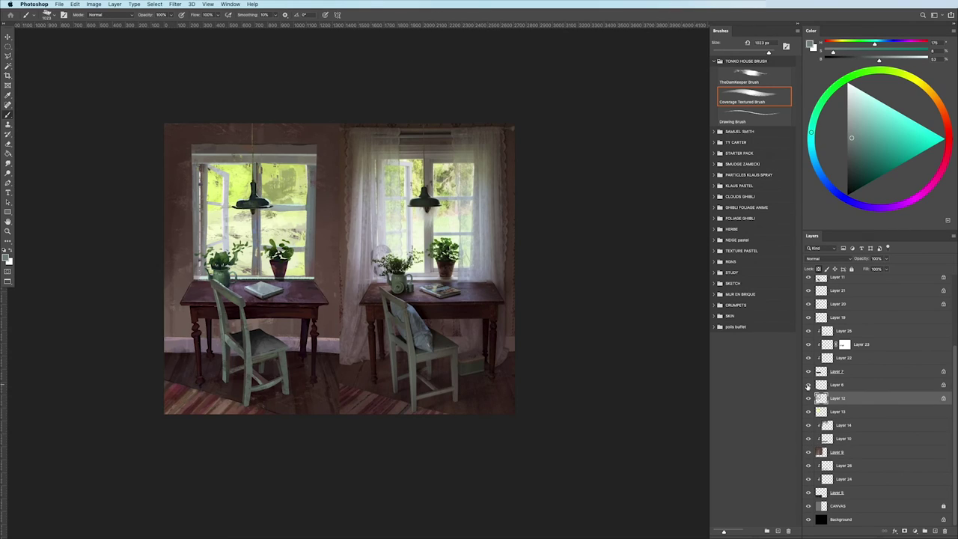
left_click(934, 530)
key("l")
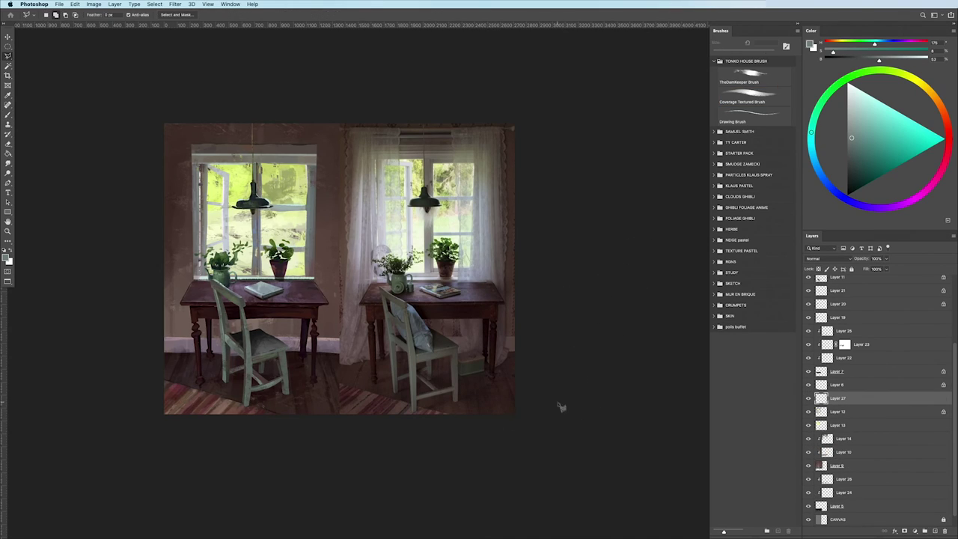
key("b")
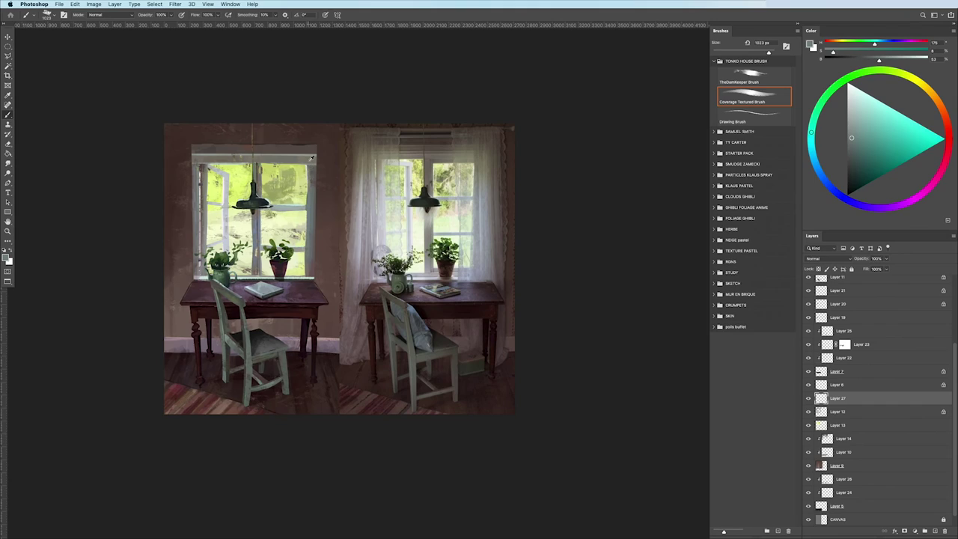
left_click(291, 196, "alt")
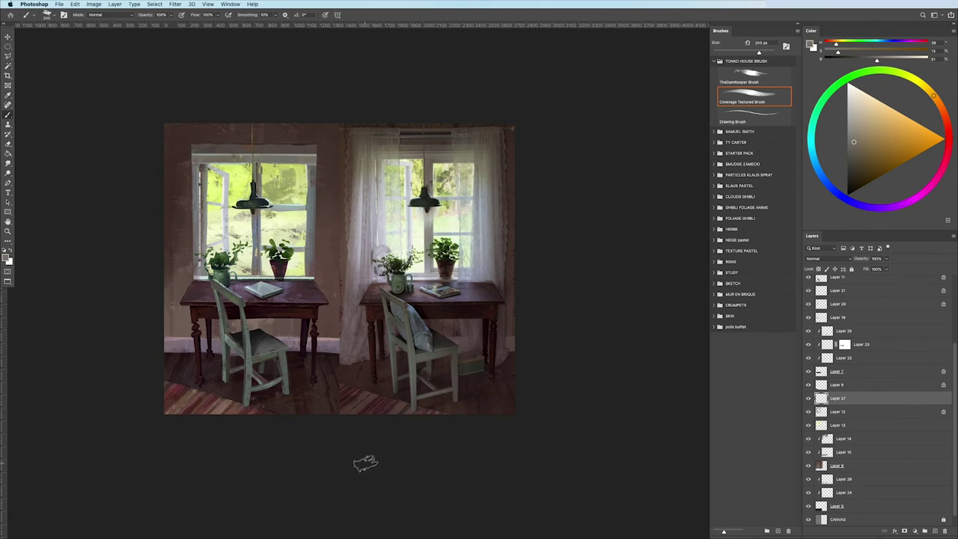
- Lasso the wall around the left window, cutting out the centre to leave two curtain strips
key("l")
mouse_move(326, 132)
left_mouse_down()
mouse_move(175, 328)
mouse_move(171, 360)
left_mouse_up()
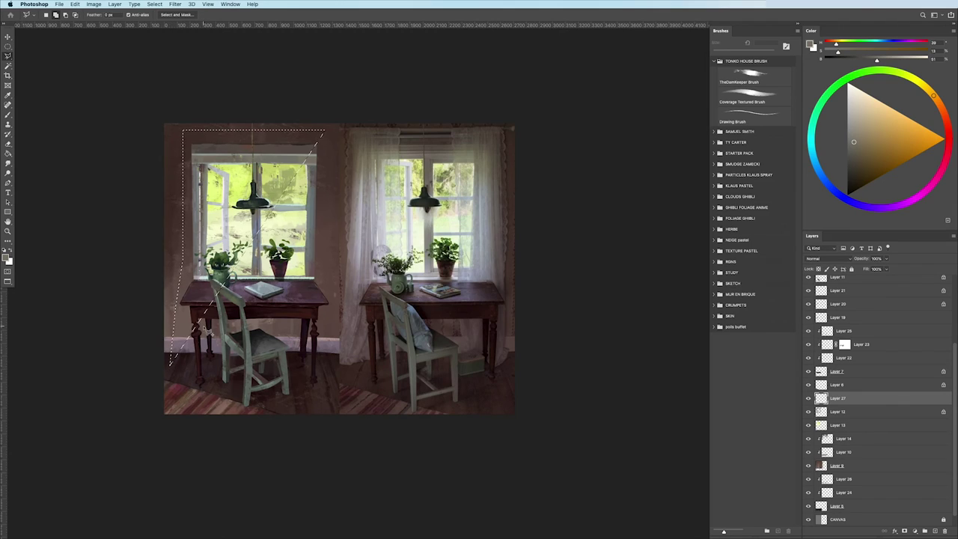
mouse_move(325, 133)
left_mouse_down()
mouse_move(336, 300)
mouse_move(326, 377)
mouse_move(310, 383)
mouse_move(308, 358)
mouse_move(224, 366)
mouse_move(184, 355)
mouse_move(176, 370)
mouse_move(242, 176)
mouse_move(326, 133)
left_mouse_up()
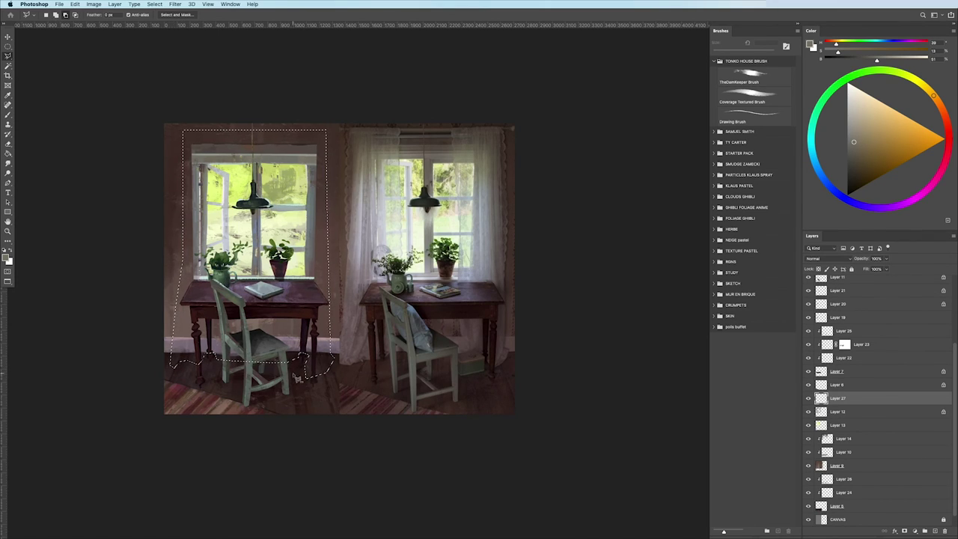
mouse_move(293, 357)
left_mouse_down()
mouse_move(293, 151)
mouse_move(274, 109)
mouse_move(217, 124)
left_mouse_up()
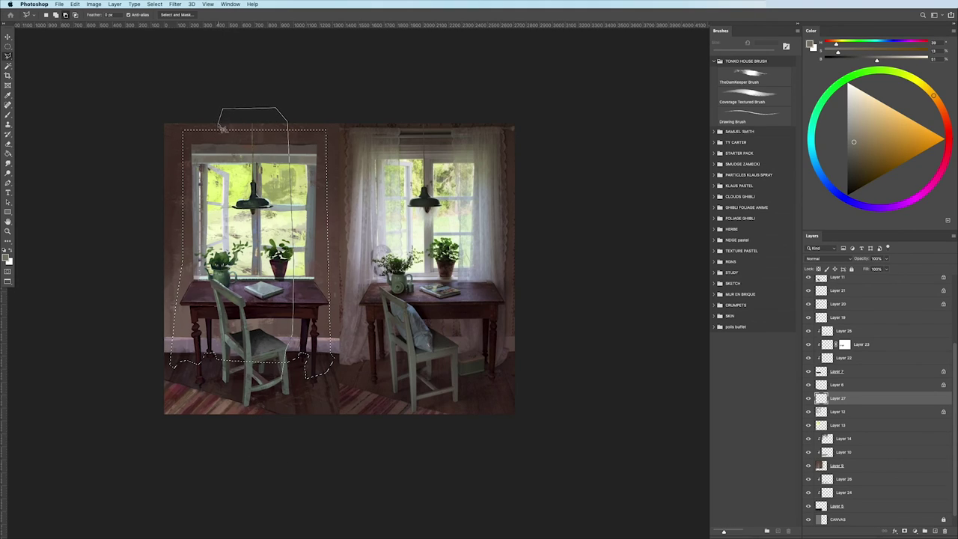
left_click(217, 117)
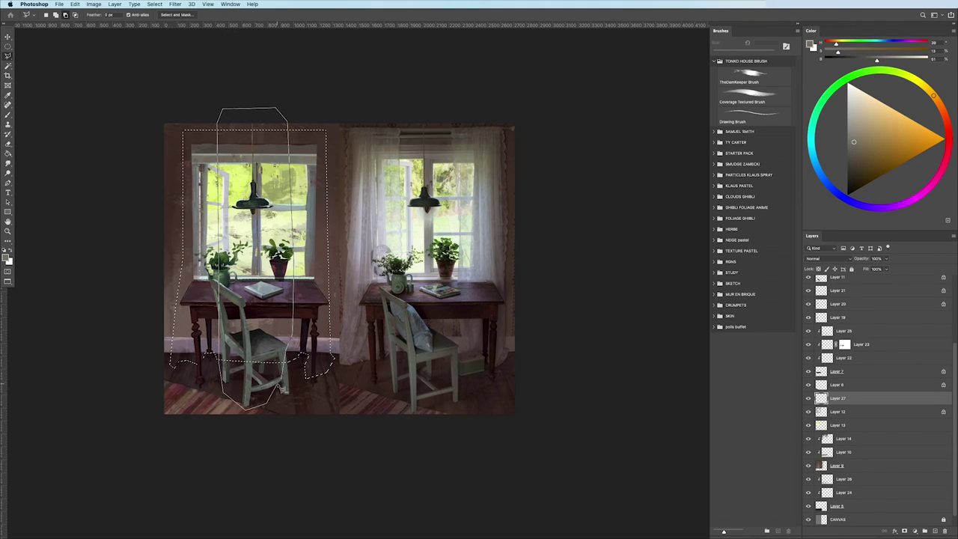
left_click(284, 389)
- Paint pale sheer curtains into the strips with a 1351 px Coverage Textured Brush
left_click(754, 96)
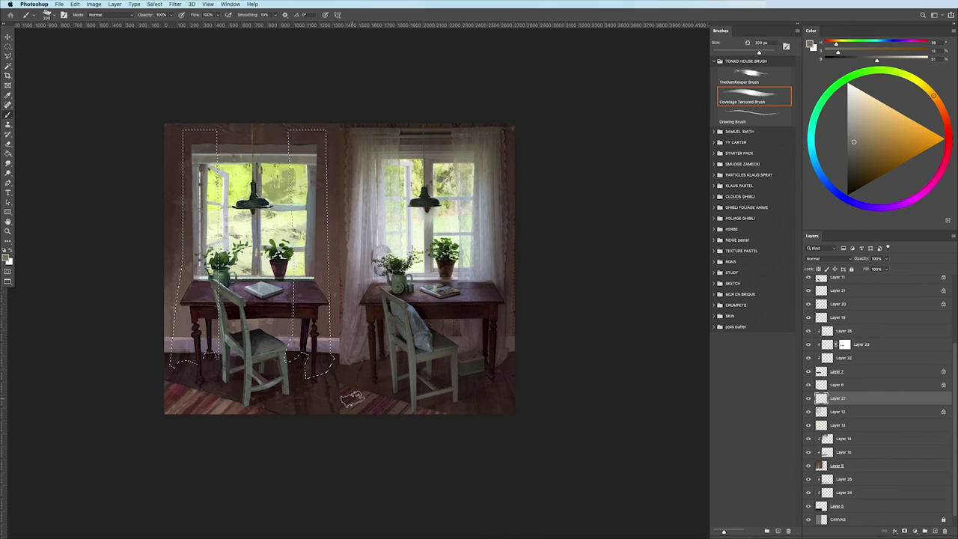
scroll(315, 455, "down", 2)
right_click(178, 260)
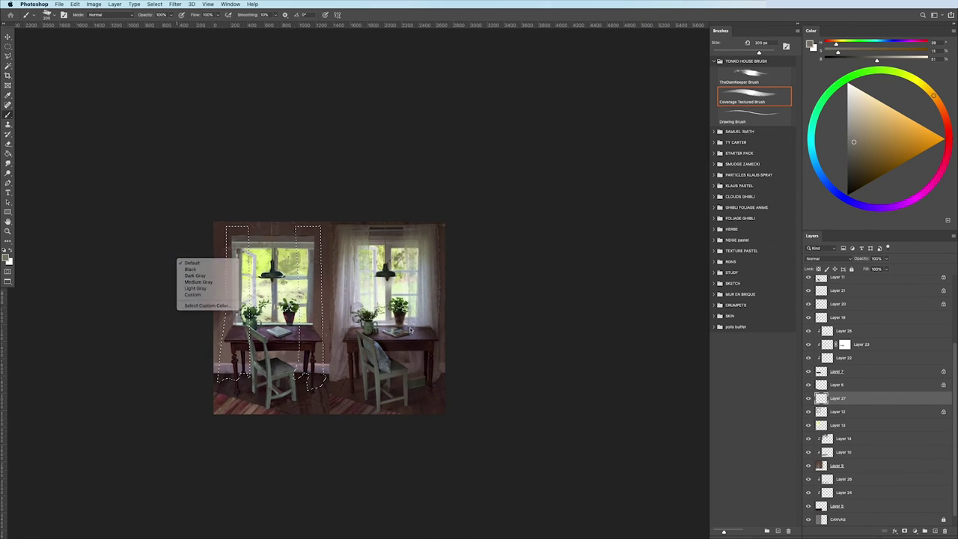
left_click_drag(179, 284, 307, 190)
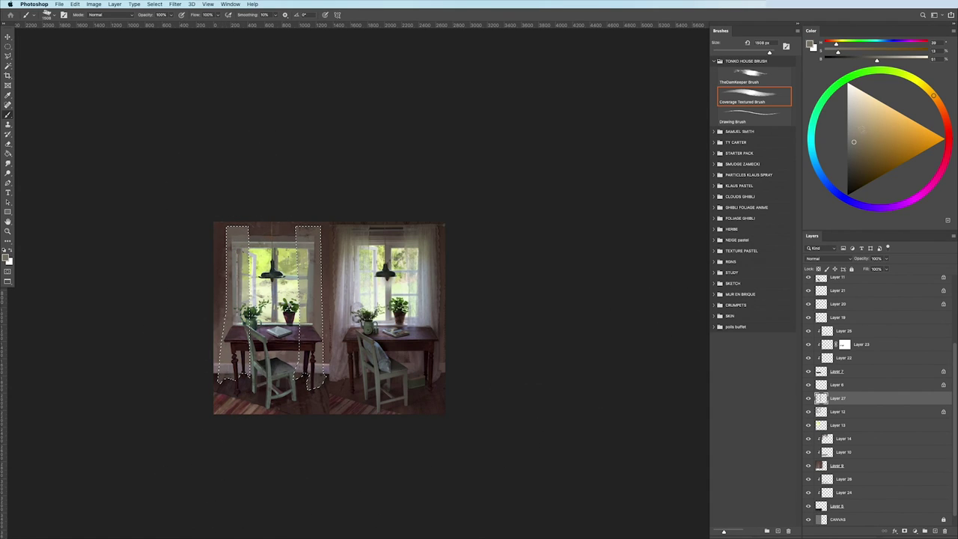
right_click(321, 416)
mouse_move(393, 356)
left_mouse_down()
mouse_move(366, 369)
mouse_move(301, 368)
left_mouse_up()
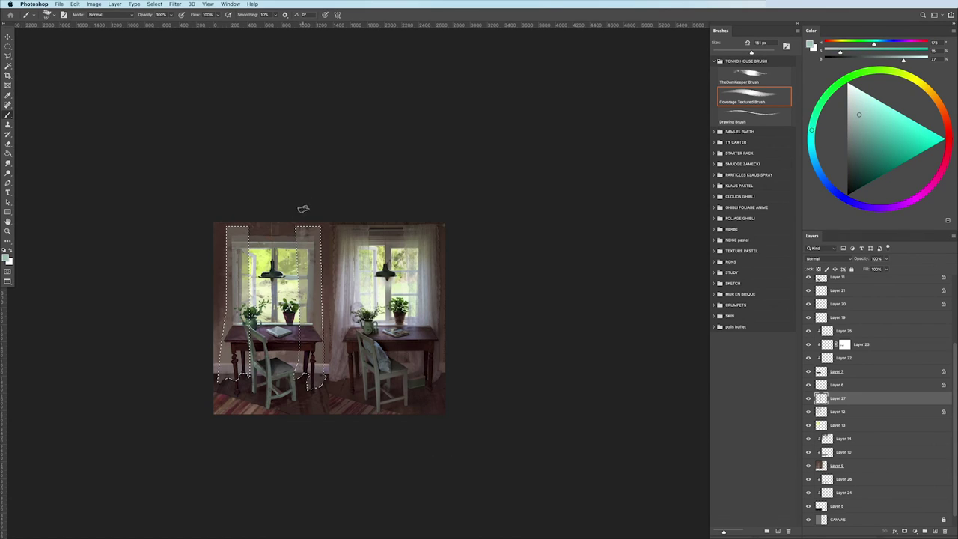
mouse_move(245, 228)
left_mouse_down()
mouse_move(249, 374)
mouse_move(243, 239)
left_mouse_up()
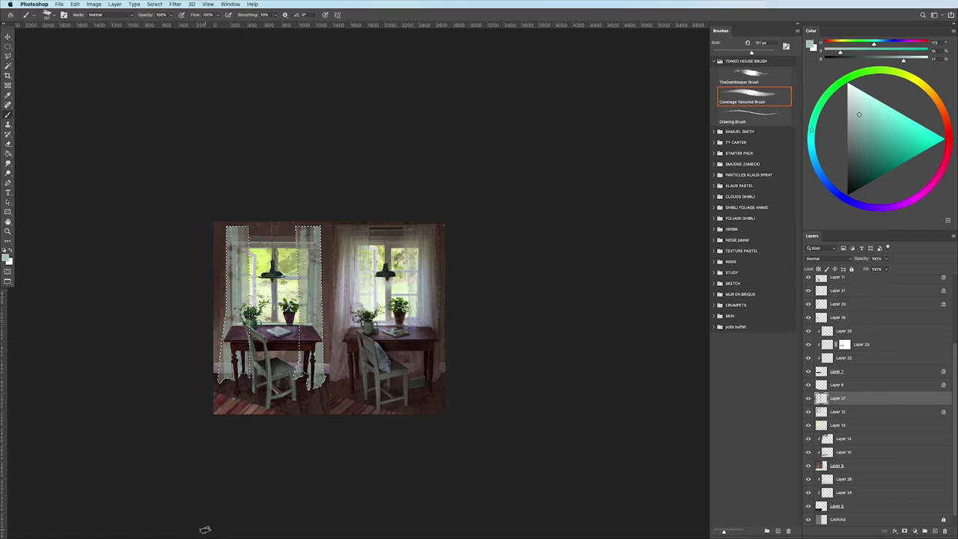
- Reduce the curtain layer's opacity to 84%
scroll(208, 411, "up", 3)
scroll(202, 329, "down", 2)
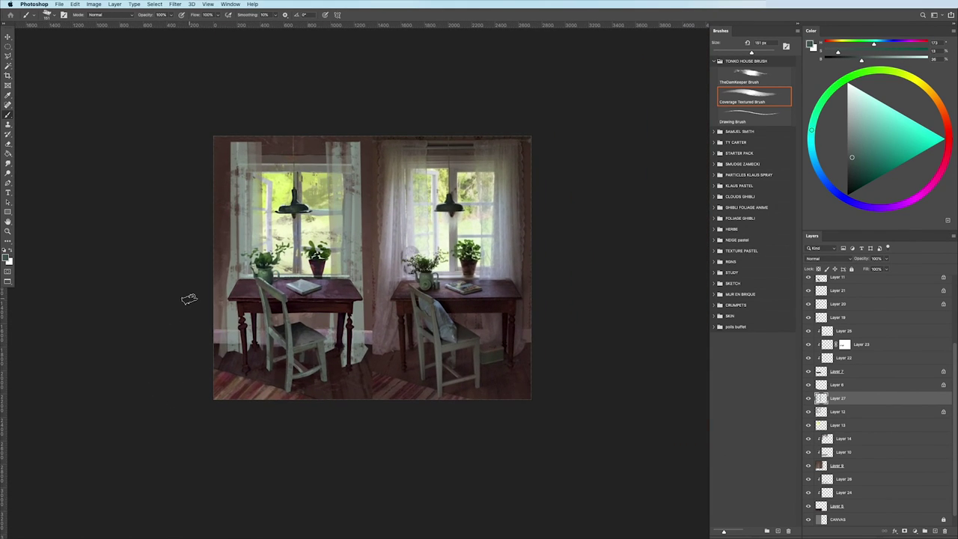
left_click(885, 258)
left_click_drag(883, 270, 874, 270)
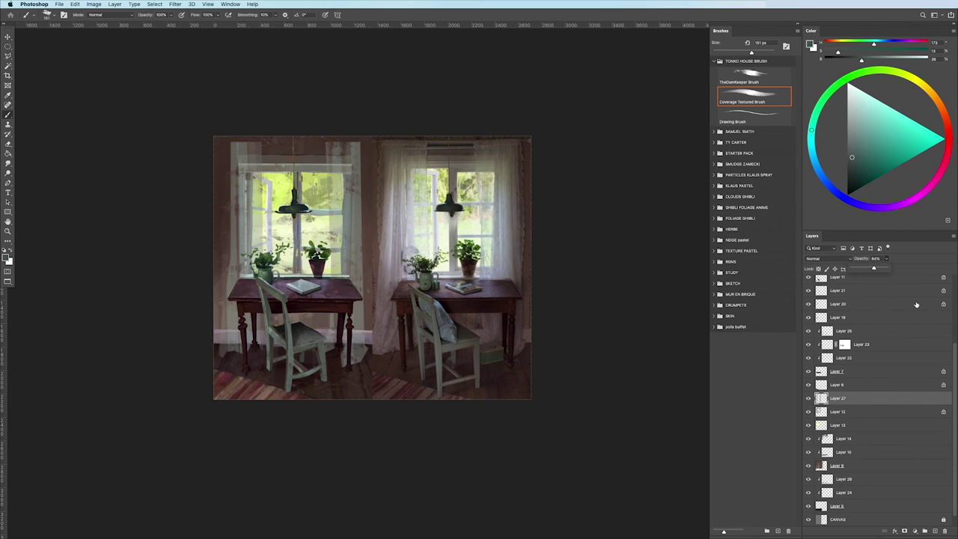
- Add a new layer below the curtains and lasso a thin strip along the window top
key("ctrl+shift+alt+n")
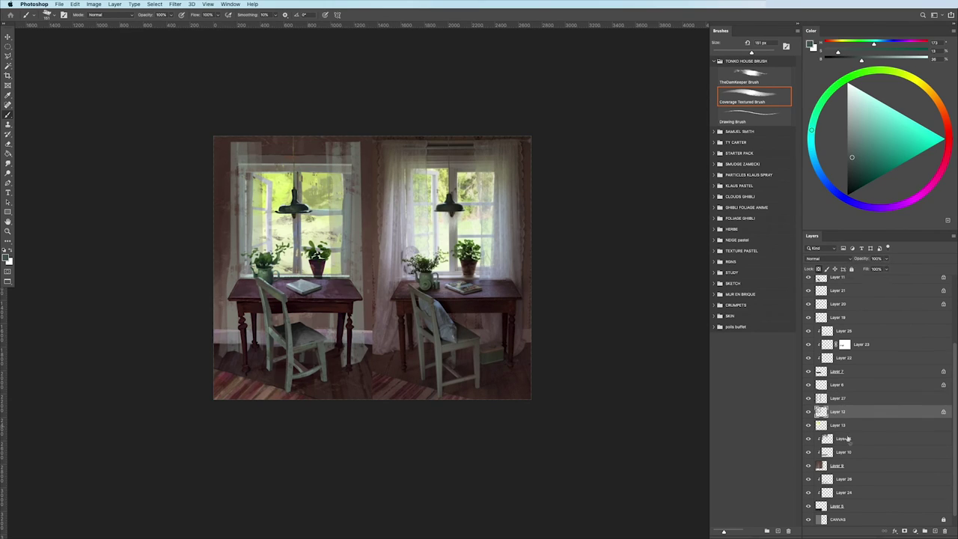
key("l")
scroll(320, 152, "up", 1)
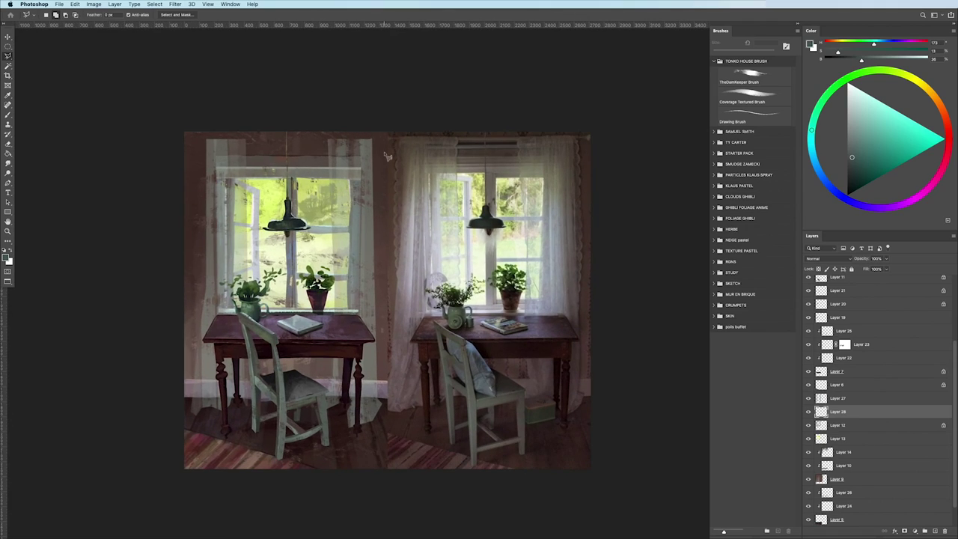
mouse_move(374, 142)
left_mouse_down()
mouse_move(391, 146)
mouse_move(379, 142)
left_mouse_up()
scroll(195, 149, "up", 3)
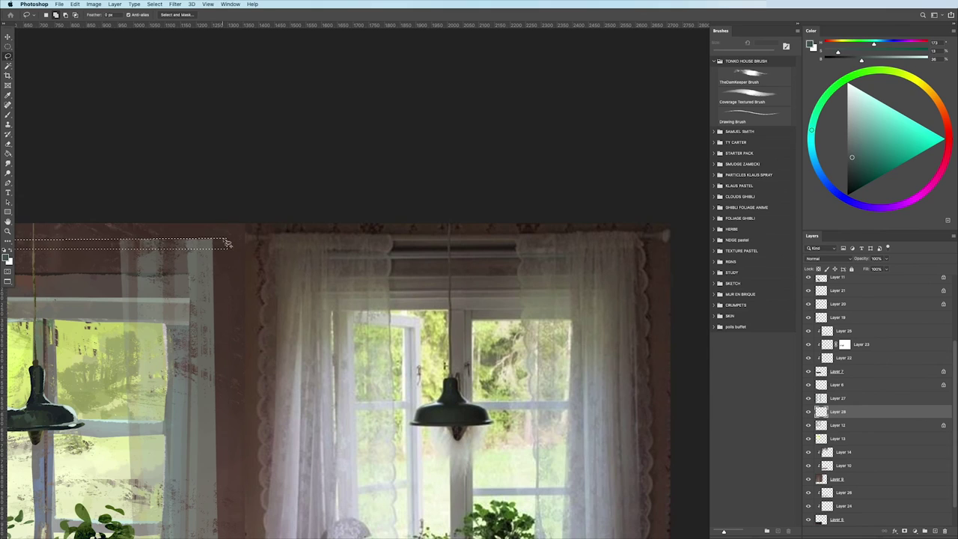
scroll(214, 366, "down", 3)
- Sample a lightened orange-brown and paint a first thin stroke along the curtain rod
key("b")
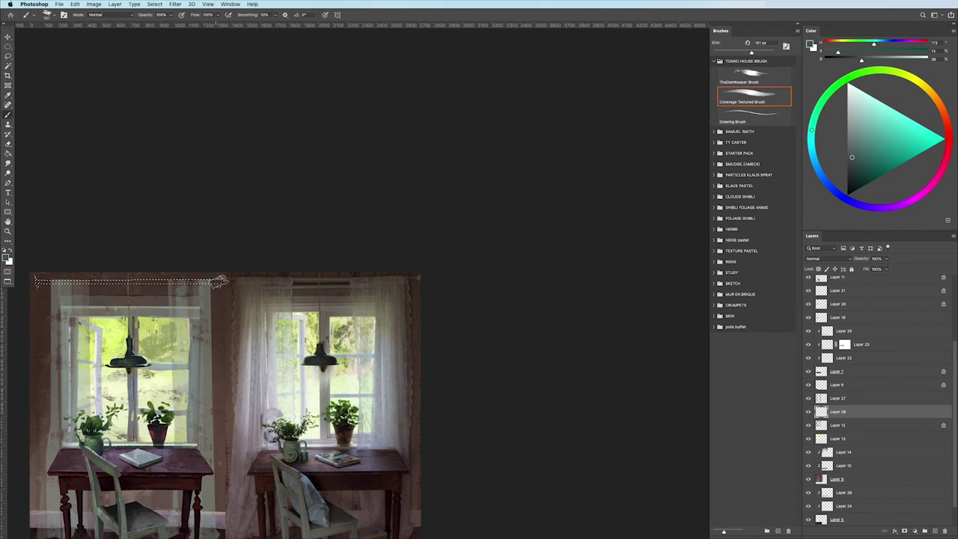
left_click_drag(342, 288, 398, 260)
left_click(224, 278, "alt")
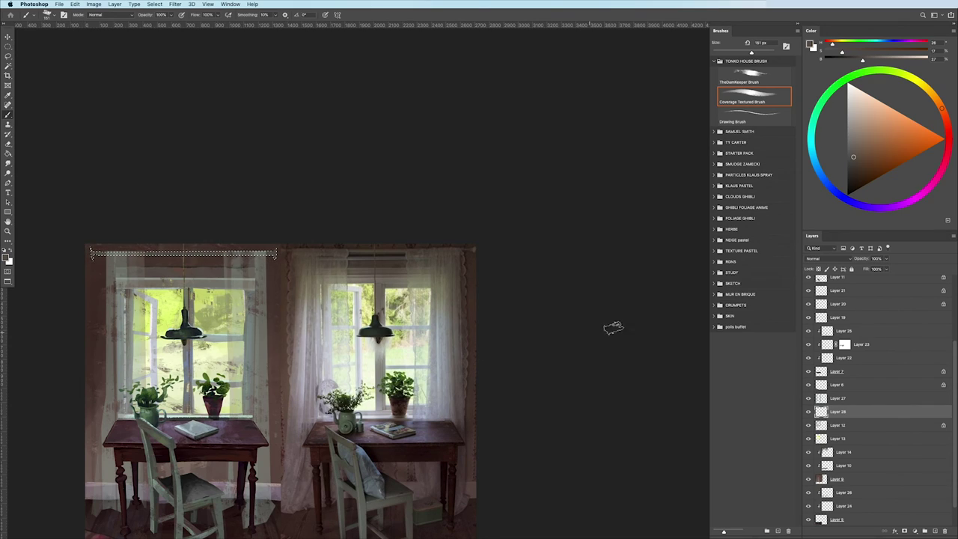
left_click(222, 272, "alt")
left_click(183, 254)
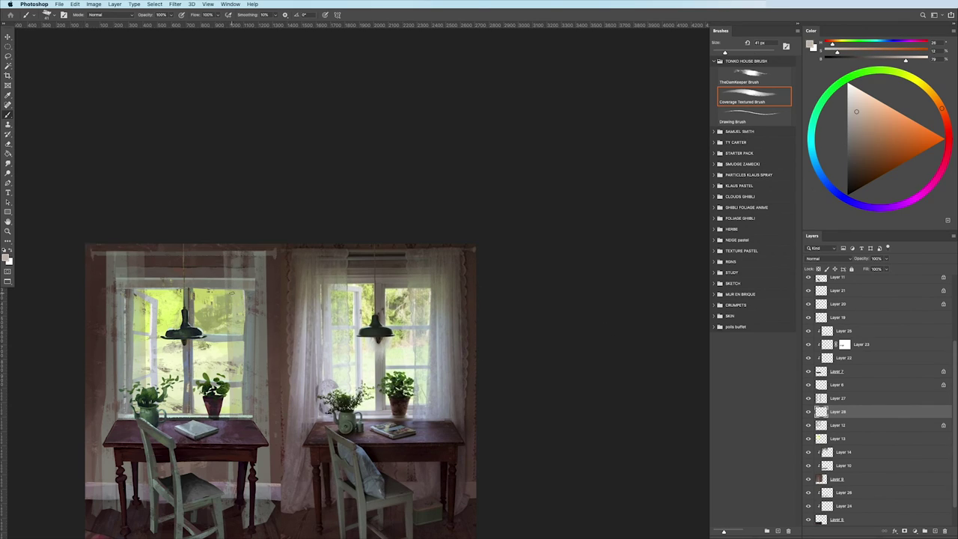
left_click(739, 111)
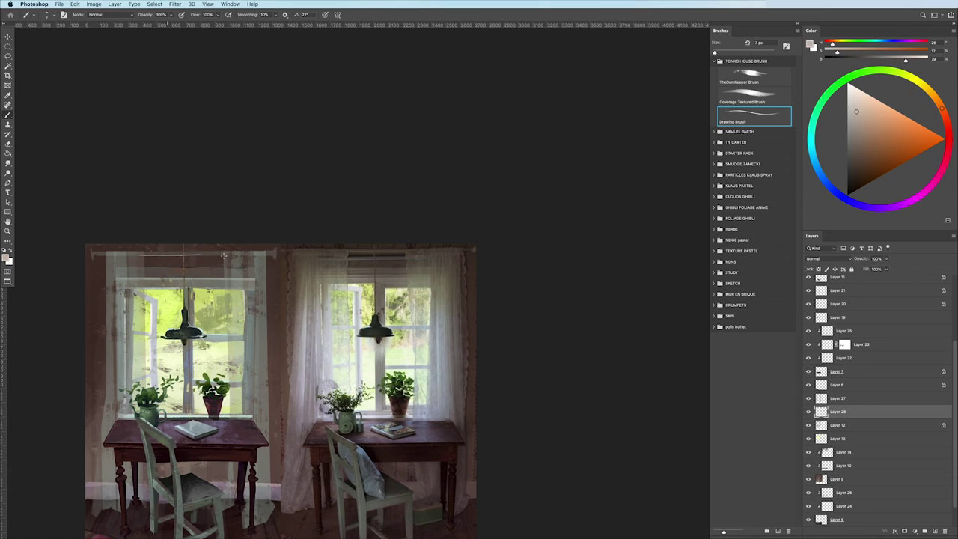
left_click_drag(222, 263, 218, 256)
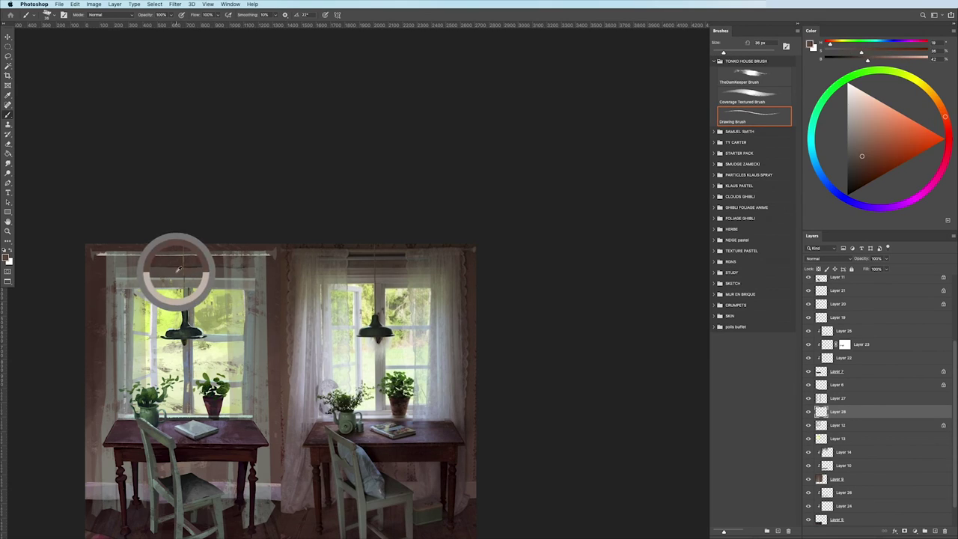
- Sample browns and a light tone from the painting for the rod highlight
left_click(179, 269, "alt")
left_click(226, 250, "alt")
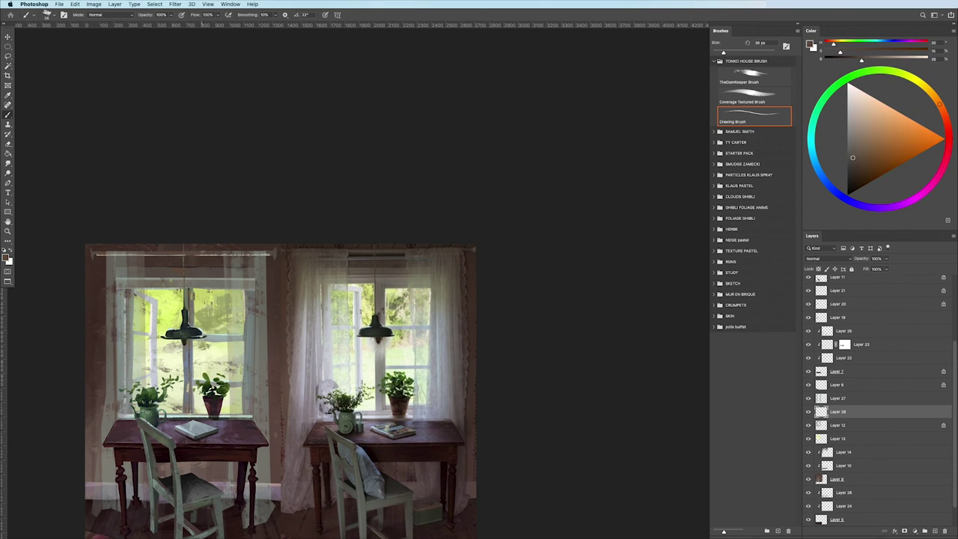
scroll(103, 276, "down", 2)
scroll(97, 280, "down", 2)
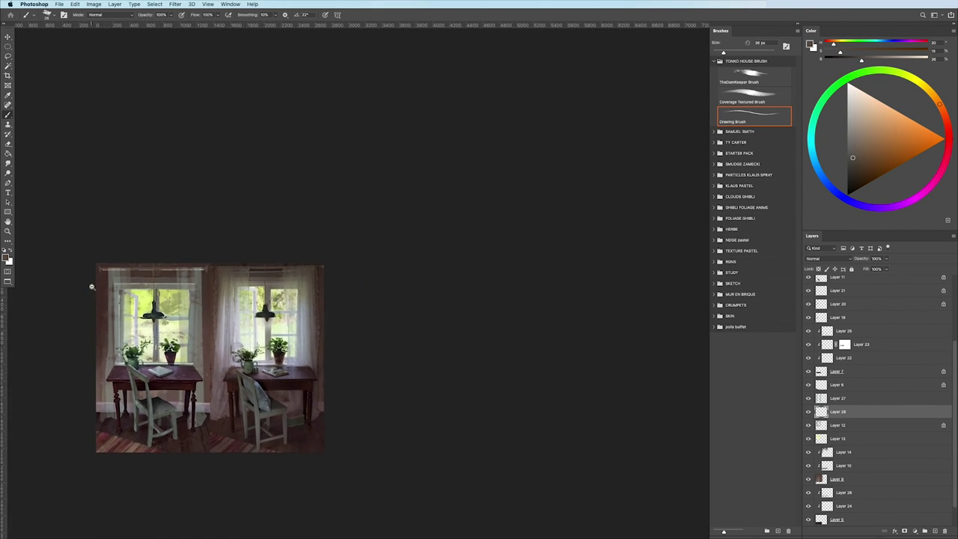
scroll(97, 277, "up", 5)
left_click(268, 230, "alt")
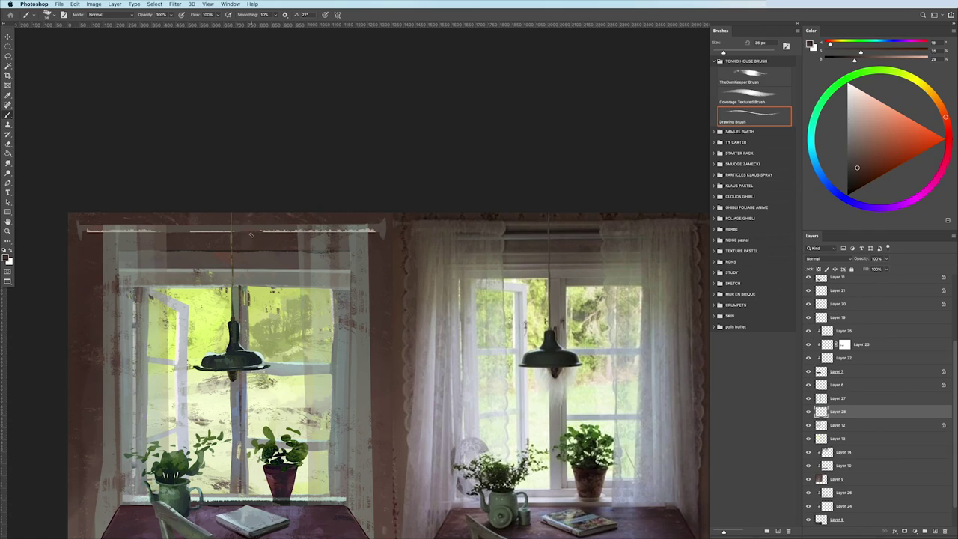
left_click(268, 232, "alt")
- Set the fine drawing brush to about 27 px with a lighter greyish colour
key("comma")
left_click(227, 250, "alt")
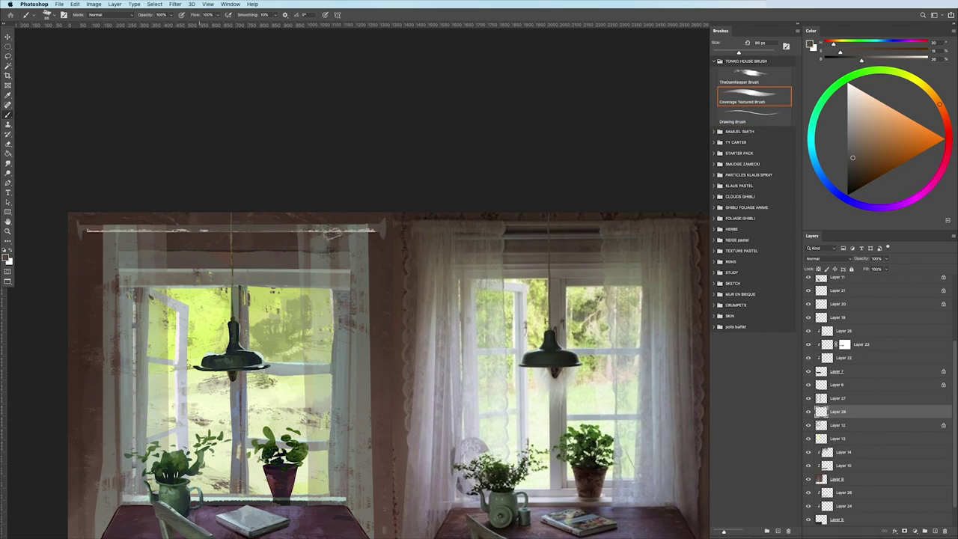
left_click_drag(96, 266, 81, 268)
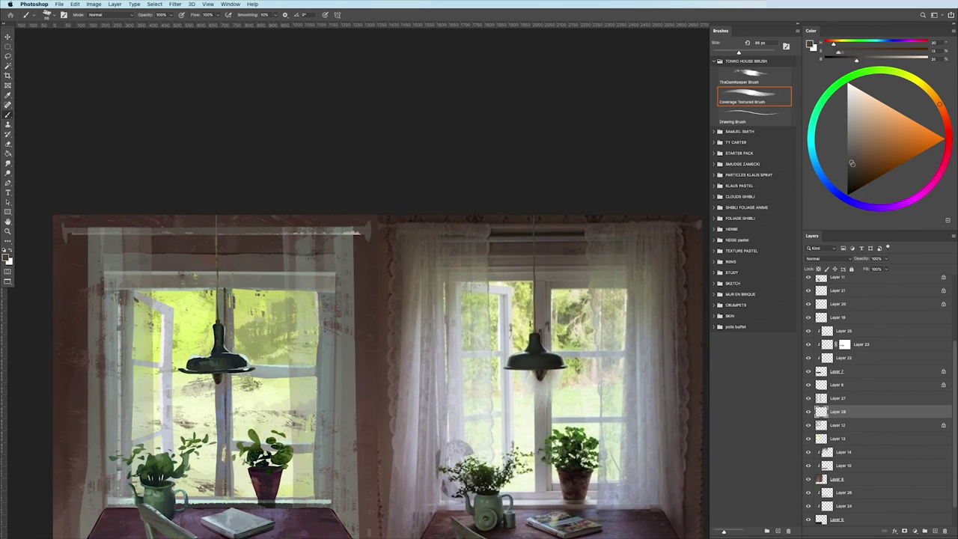
left_click(326, 259, "alt")
key("period")
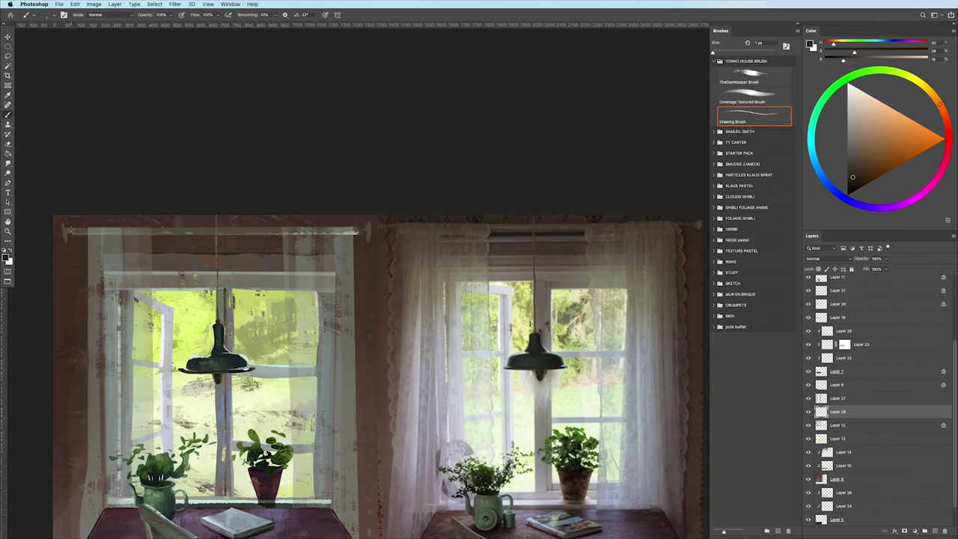
left_click_drag(71, 230, 69, 237)
left_click(297, 236, "alt")
- Paint a light highlight along the curtain rod at 43% opacity
key("4")
key("3")
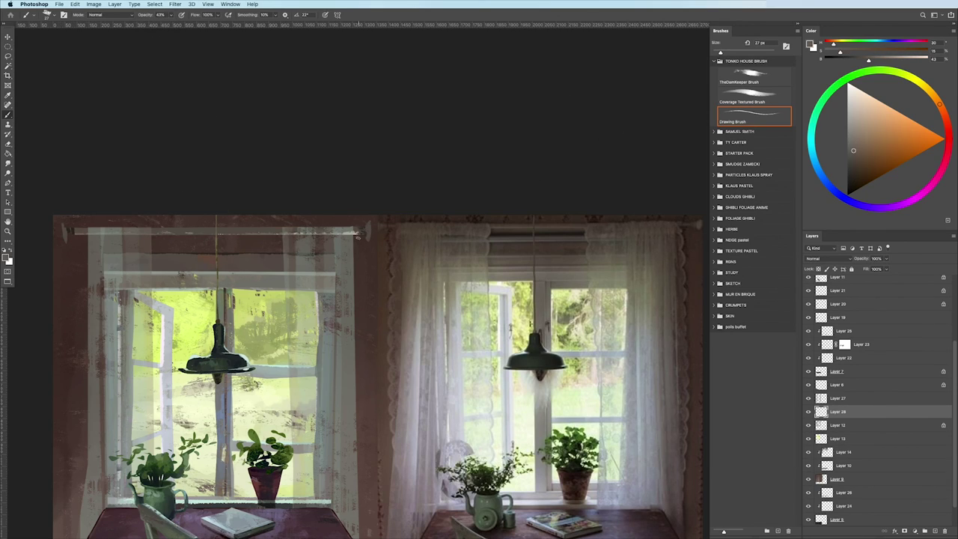
left_click(342, 233, "alt")
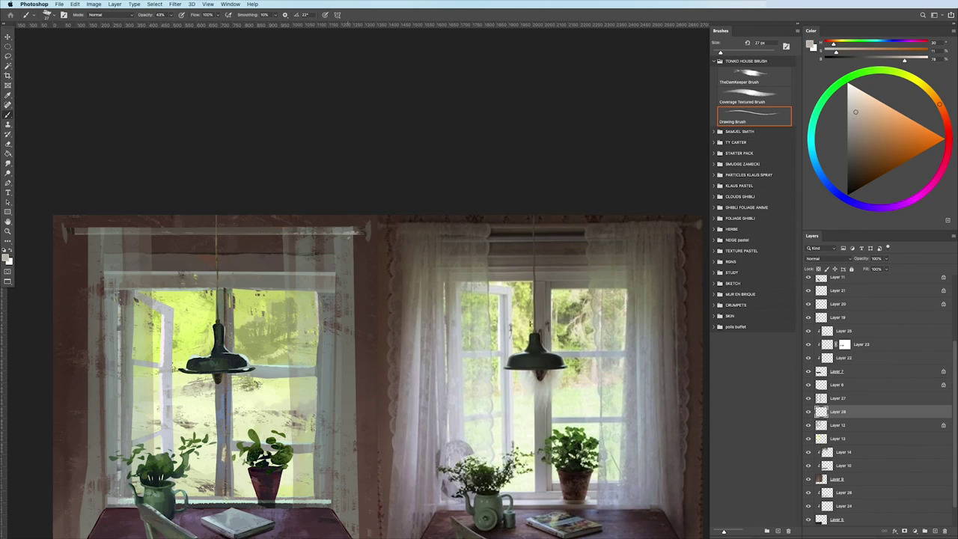
left_click_drag(343, 233, 127, 233)
scroll(98, 277, "down", 5)
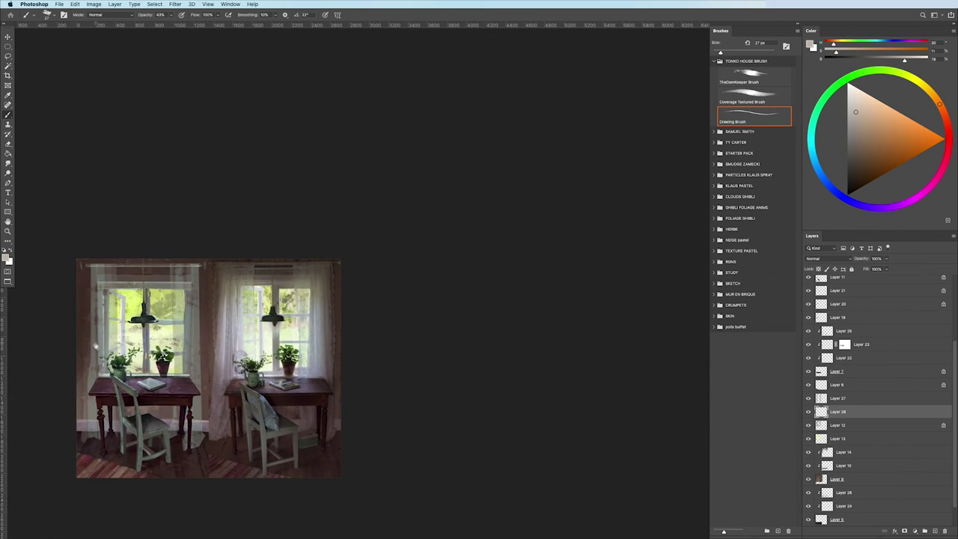
scroll(96, 296, "up", 3)
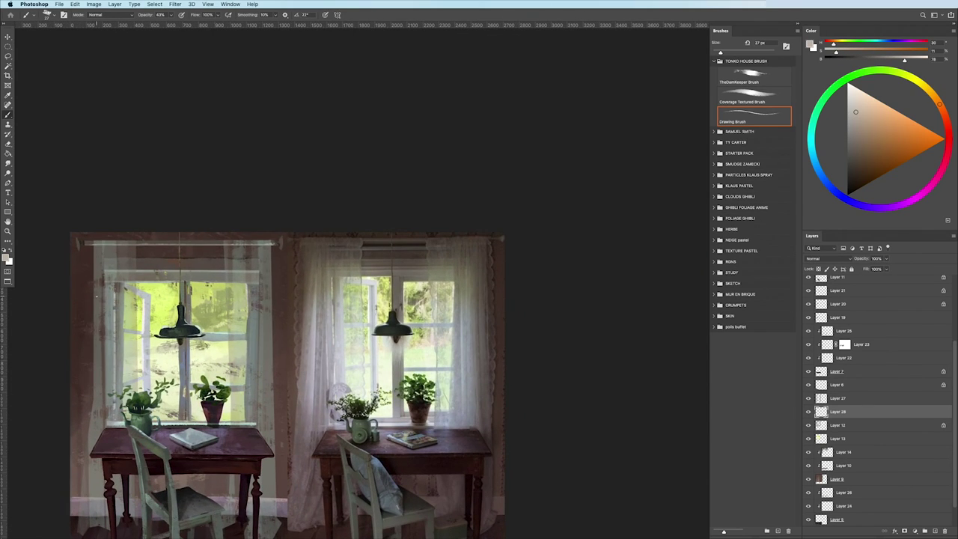
key("l")
left_click(838, 425)
- Add a Multiply-blended layer above Layer 12 and pick a purple paint colour
left_click(823, 258)
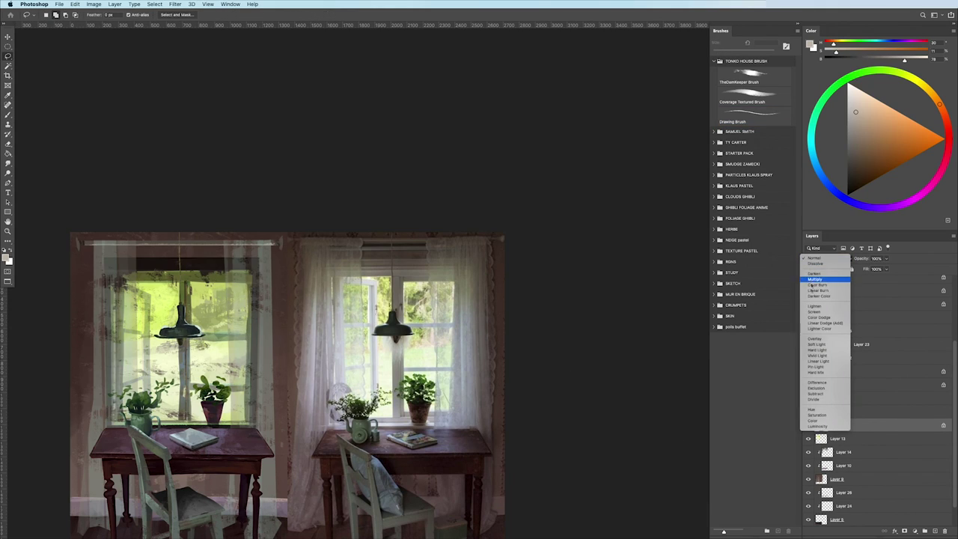
key("Escape")
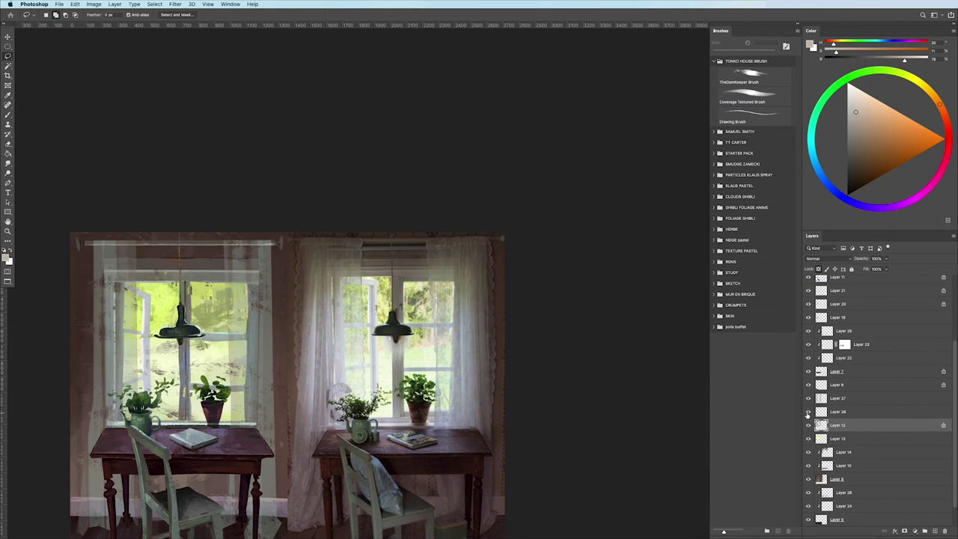
left_click(933, 529)
left_click(823, 258)
left_click(823, 287)
left_click(855, 203)
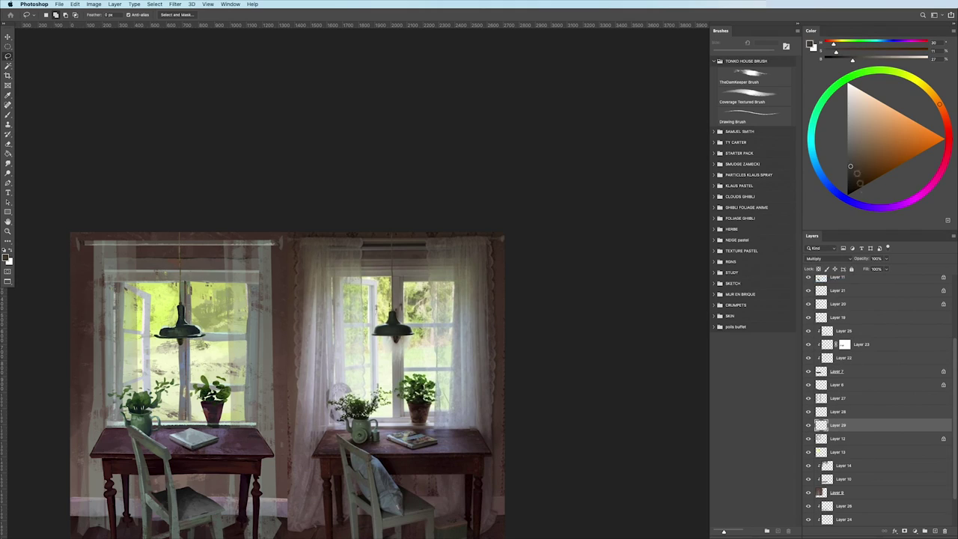
- Set the textured coverage brush to full opacity and 95 px
key("b")
left_click(754, 96)
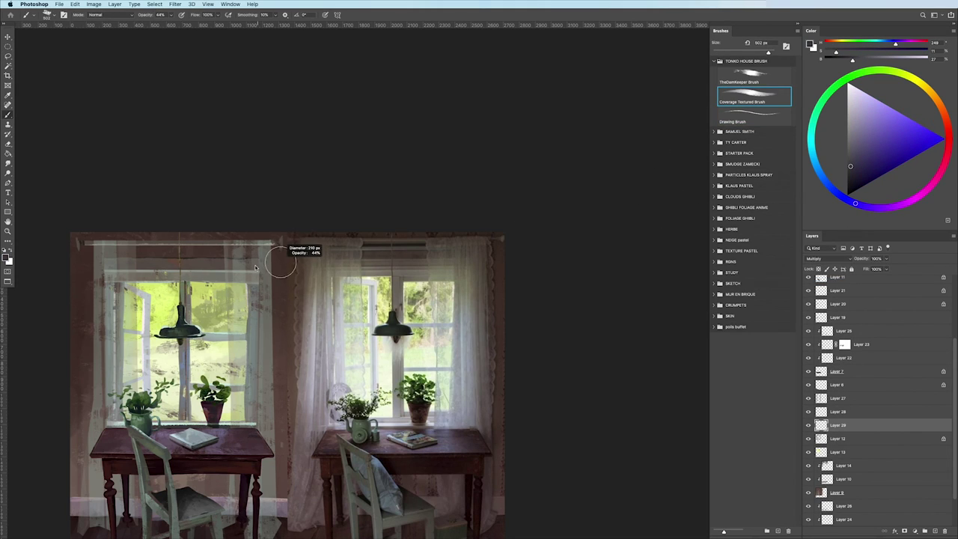
key("0")
mouse_move(254, 269)
left_mouse_down()
mouse_move(236, 270)
mouse_move(265, 260)
left_mouse_up()
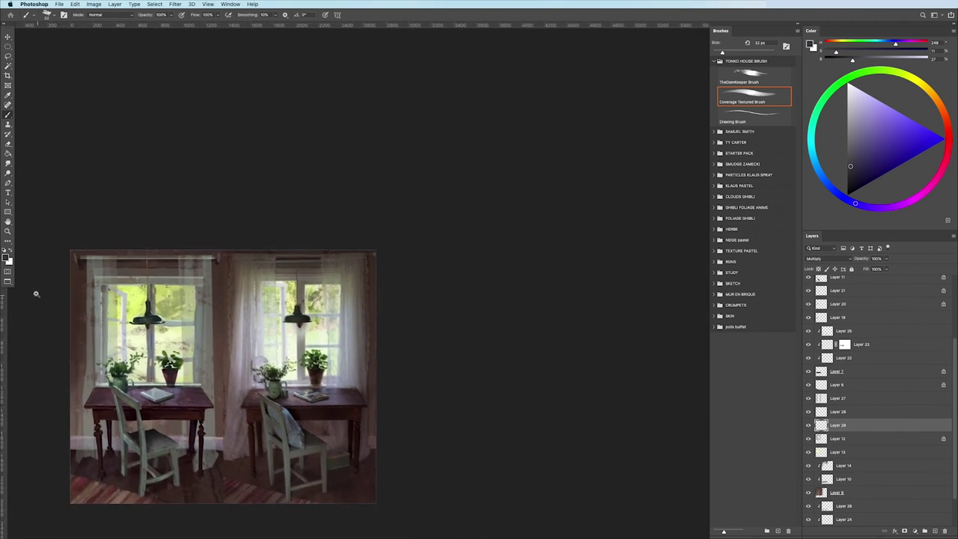
scroll(51, 354, "down", 3)
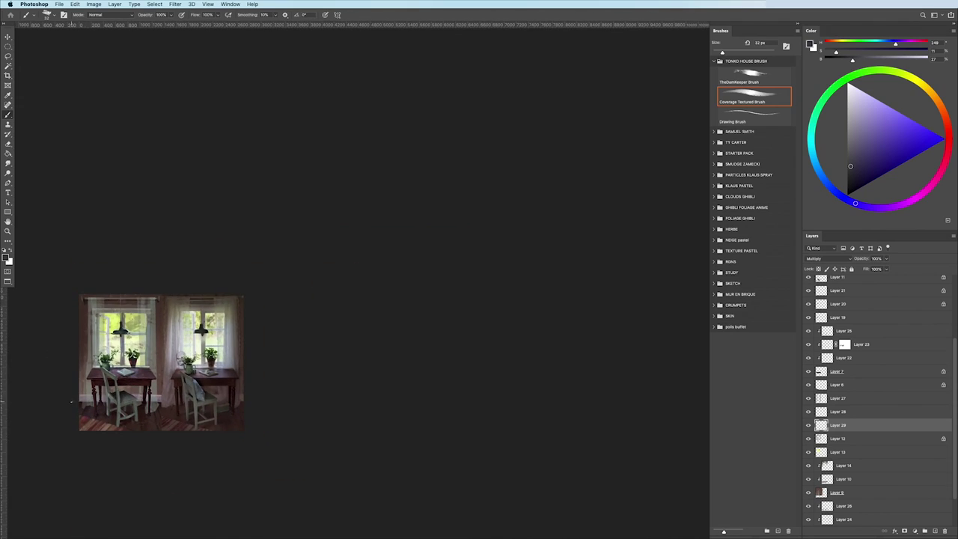
scroll(68, 424, "up", 2)
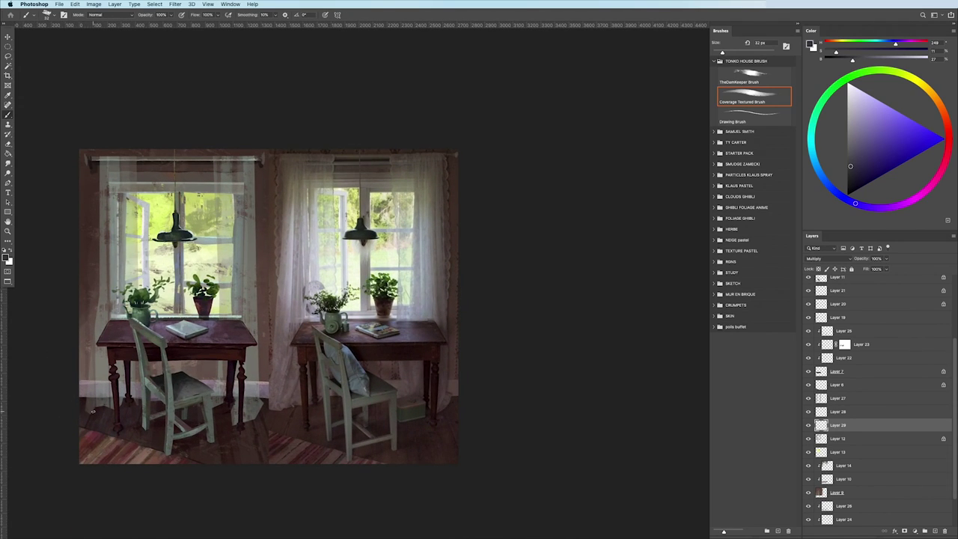
- Add another empty layer, Layer 30
left_click(12, 38)
left_click(234, 334)
key("ctrl+shift+alt+n")
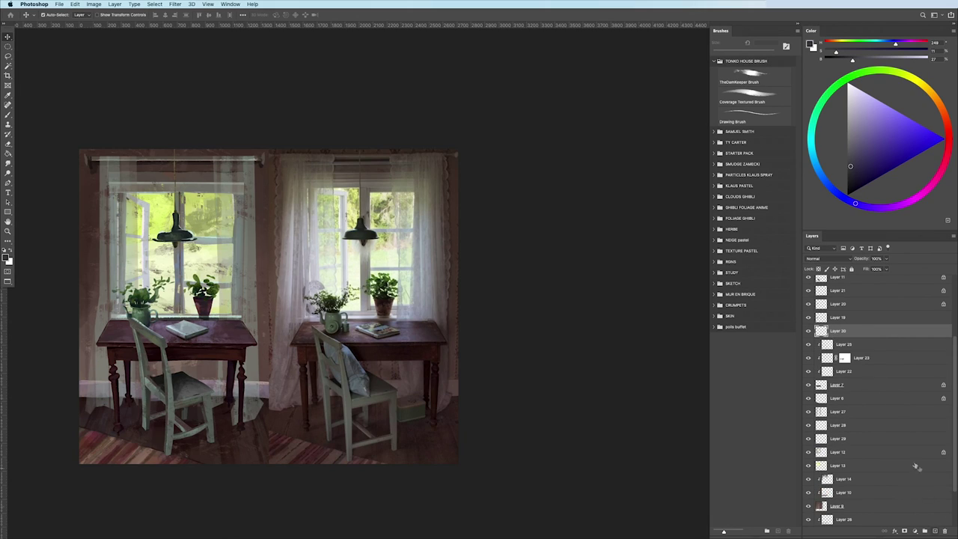
- Clip Layer 30 to the layer below and hide the white lace patches layer
left_click(821, 338, "alt")
left_click(826, 357)
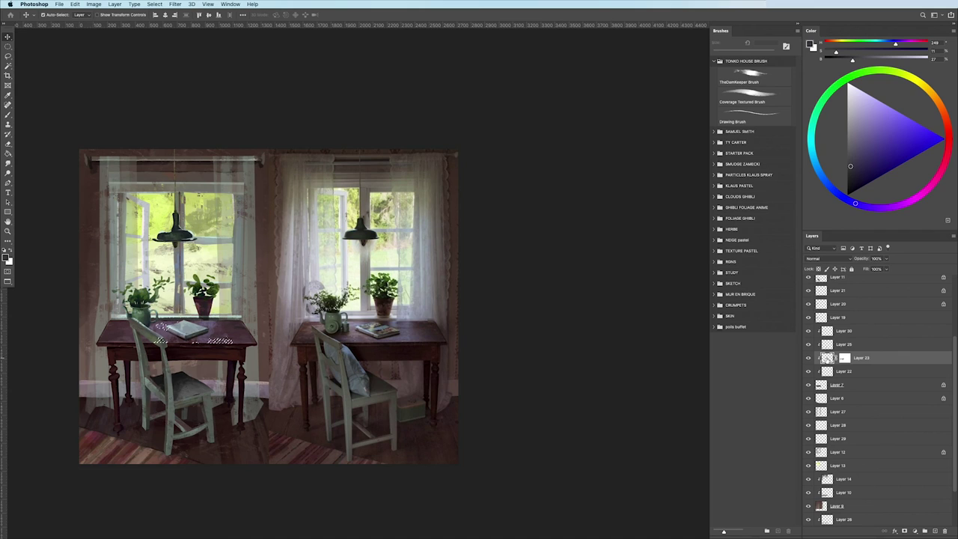
left_click(808, 371)
left_click(834, 334)
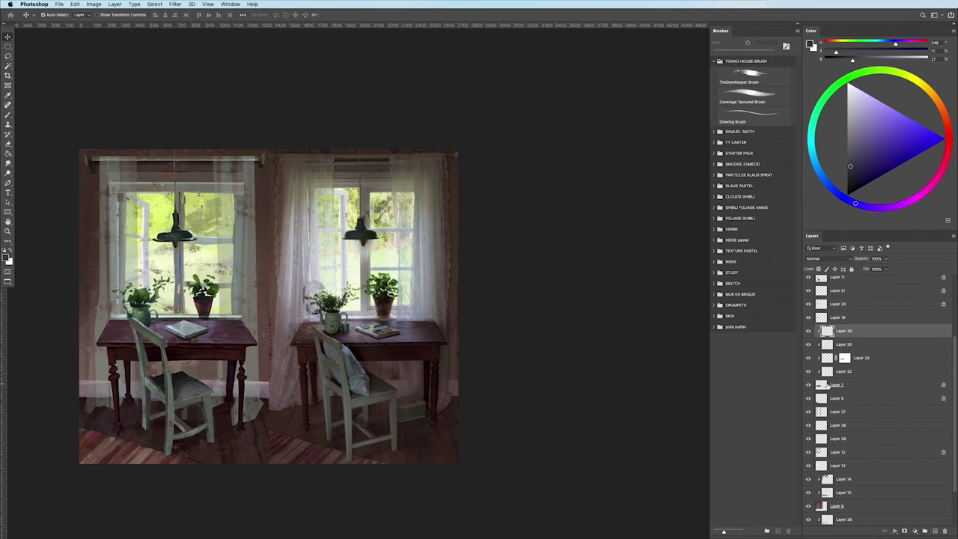
- Sample reddish-brown and lighter muted red tones from the table with the fine drawing brush
left_click(748, 116)
scroll(250, 323, "up", 2)
left_click(253, 324, "alt")
scroll(253, 323, "up", 2)
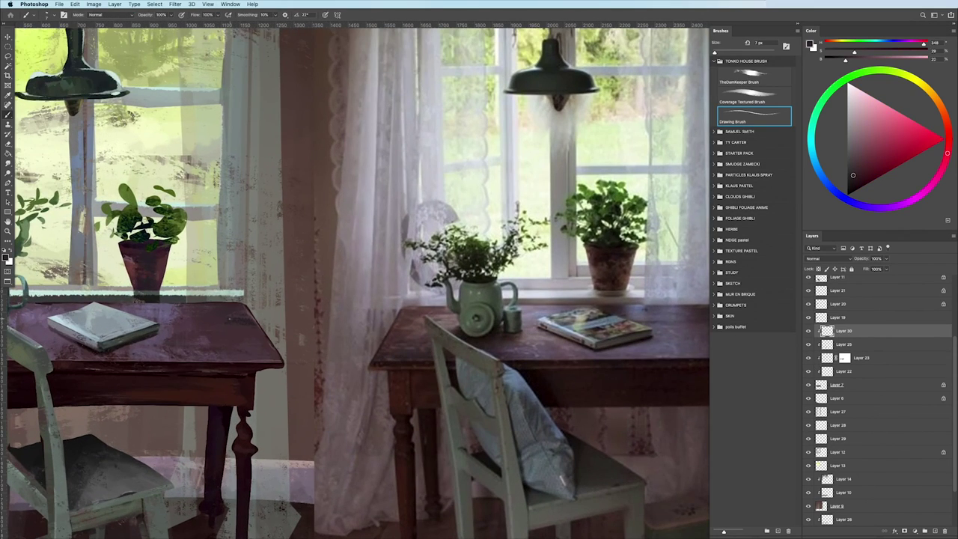
scroll(211, 337, "down", 2)
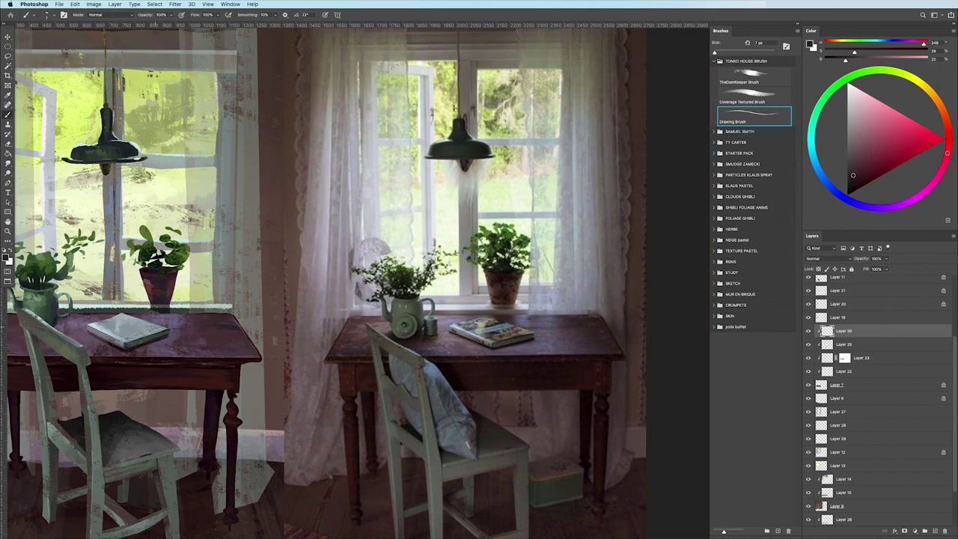
left_click_drag(167, 336, 326, 360)
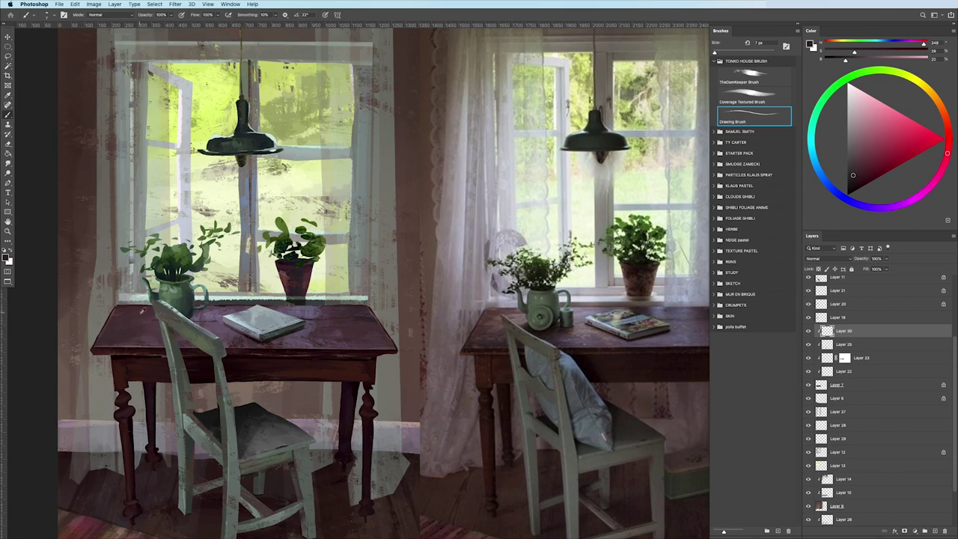
left_click(351, 326, "alt")
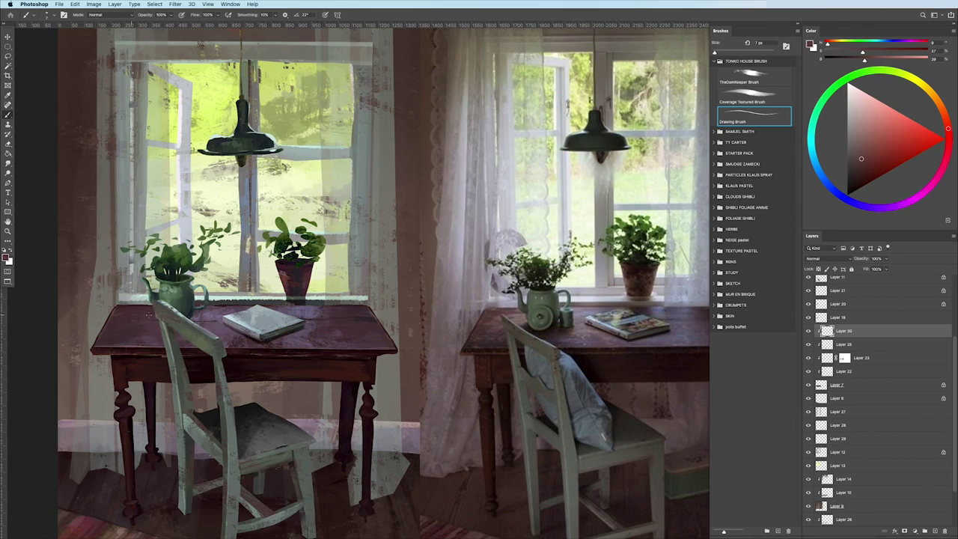
left_click(446, 309, "alt")
- Set the textured coverage brush to about 54% opacity and 51 px, sampling a table colour
key("comma")
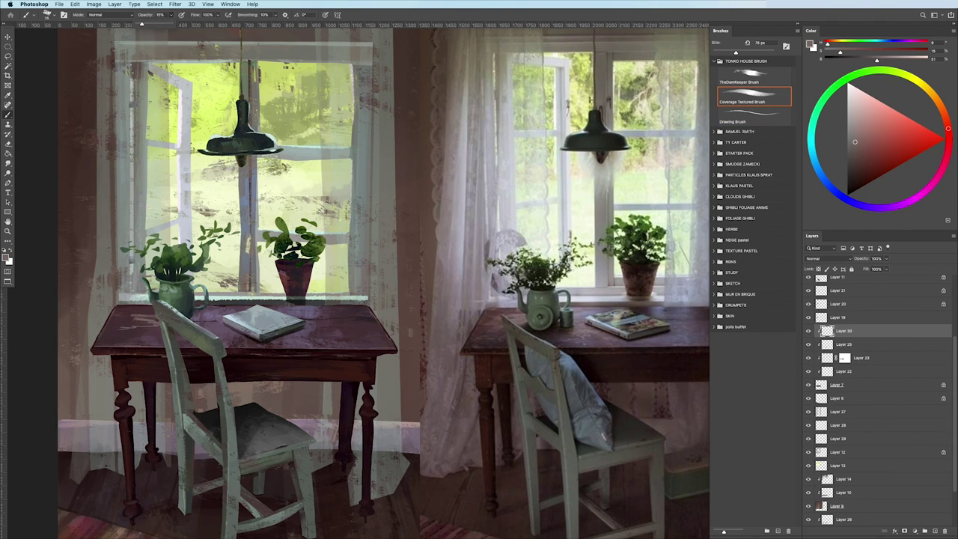
mouse_move(128, 364)
left_mouse_down()
mouse_move(89, 365)
mouse_move(148, 332)
left_mouse_up()
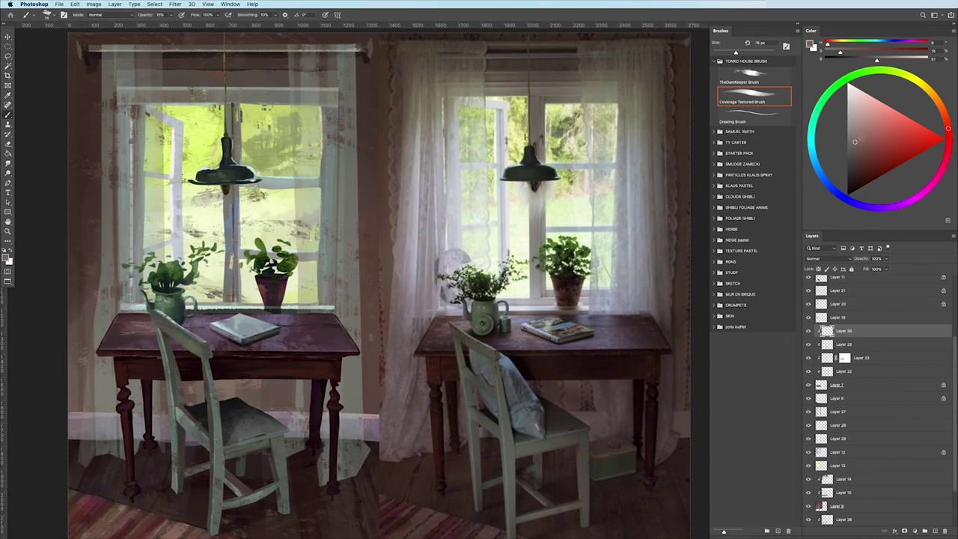
left_click_drag(168, 14, 184, 25)
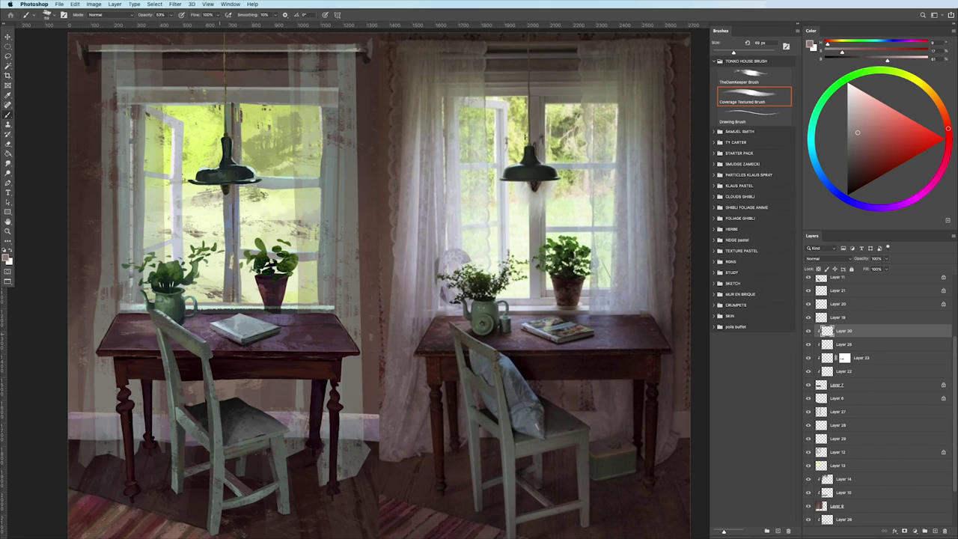
key("bracketright")
key("bracketright")
key("bracketright")
key("bracketleft")
key("bracketleft")
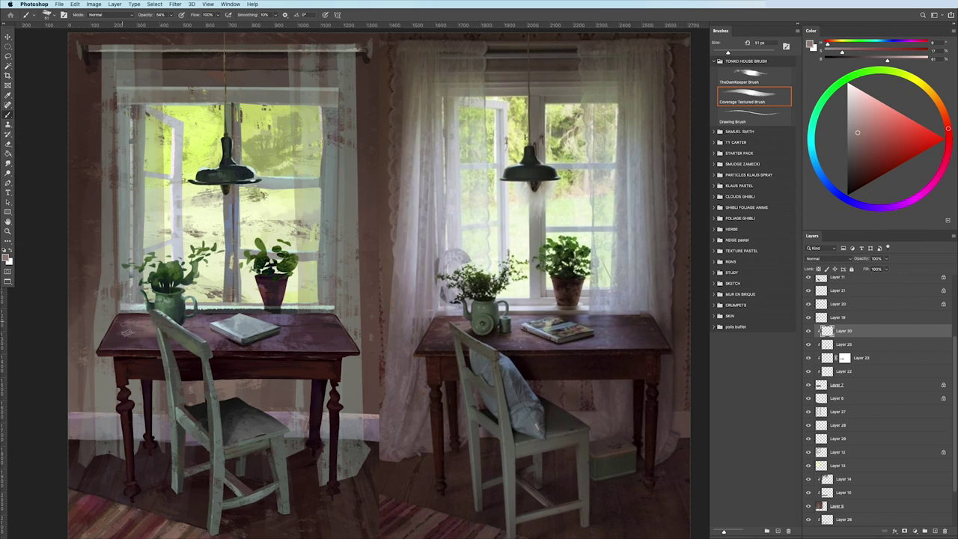
left_click(121, 327, "alt")
left_click(133, 340, "alt")
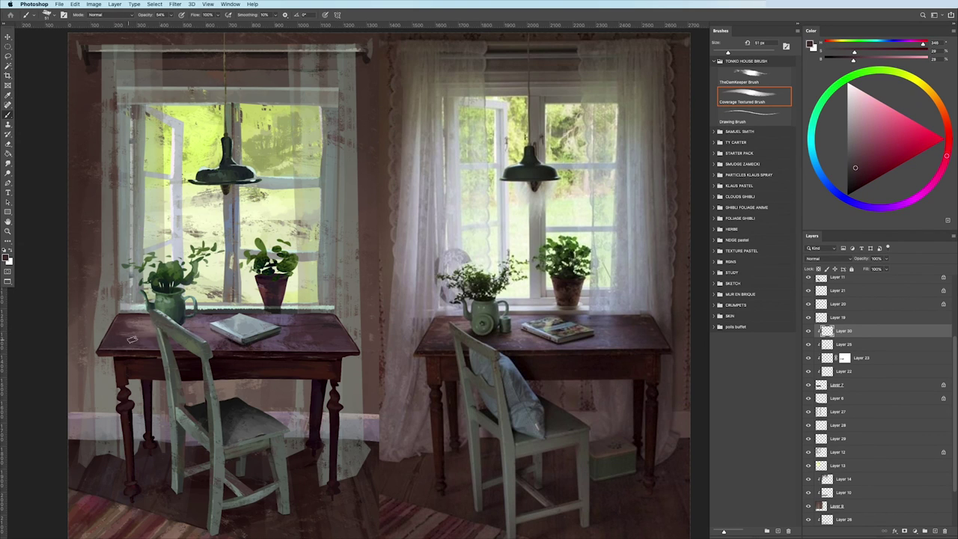